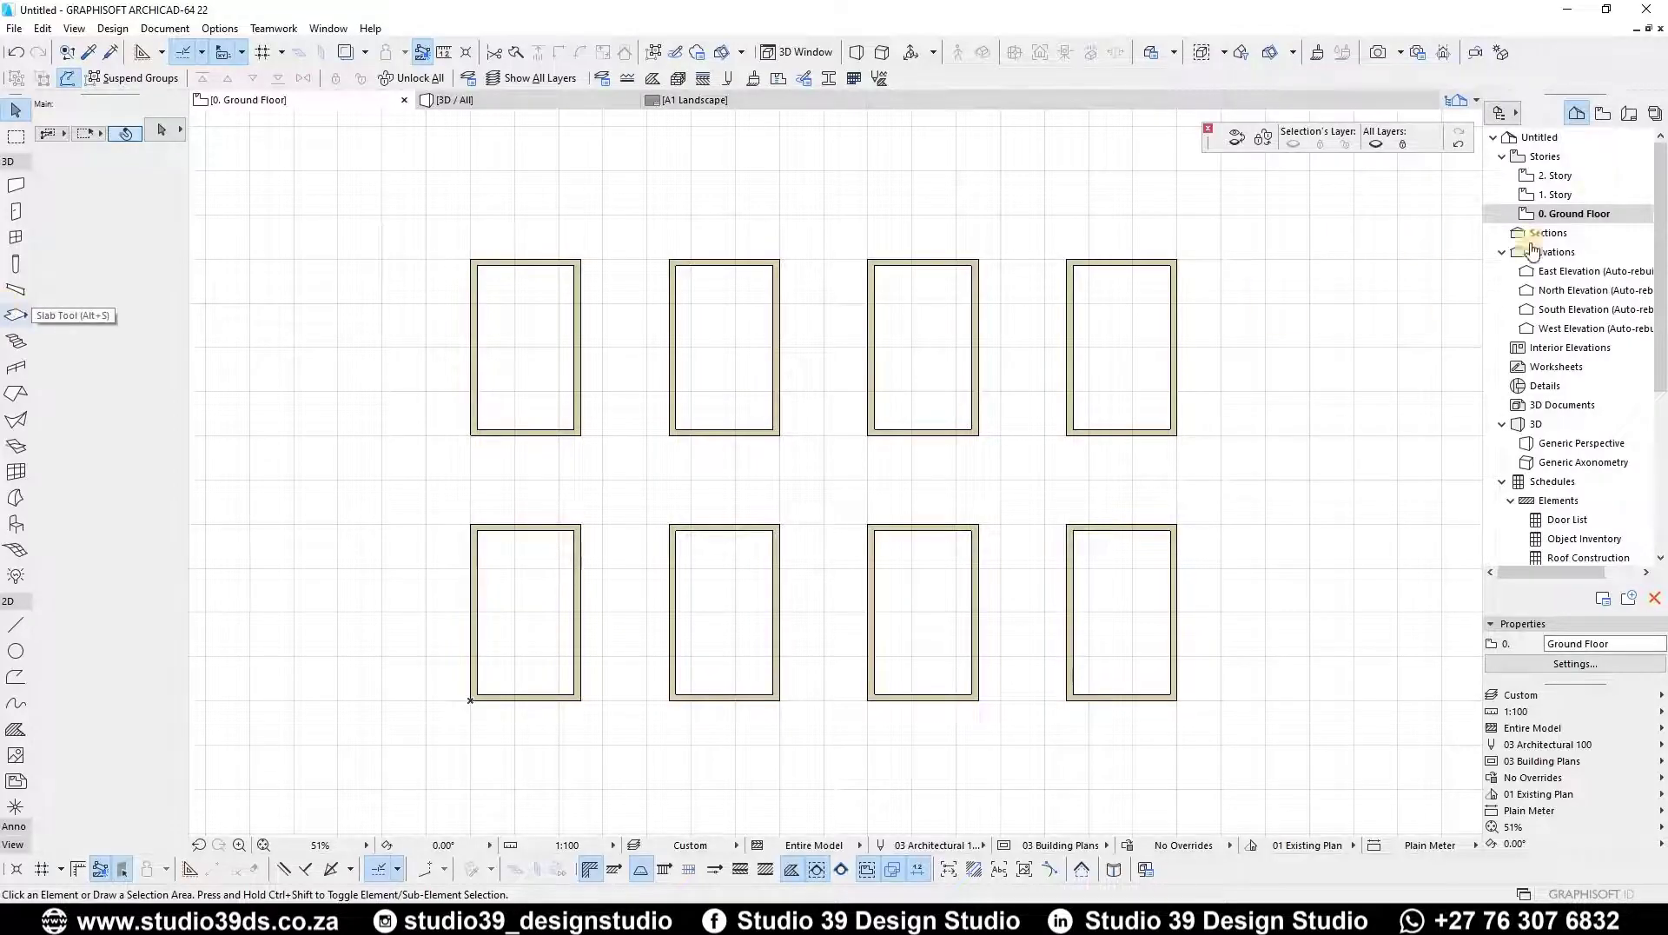
- Open the 1. Story plan and show the Ground Floor as its trace reference
{"action": "left_click", "coordinate": [1557, 194]}
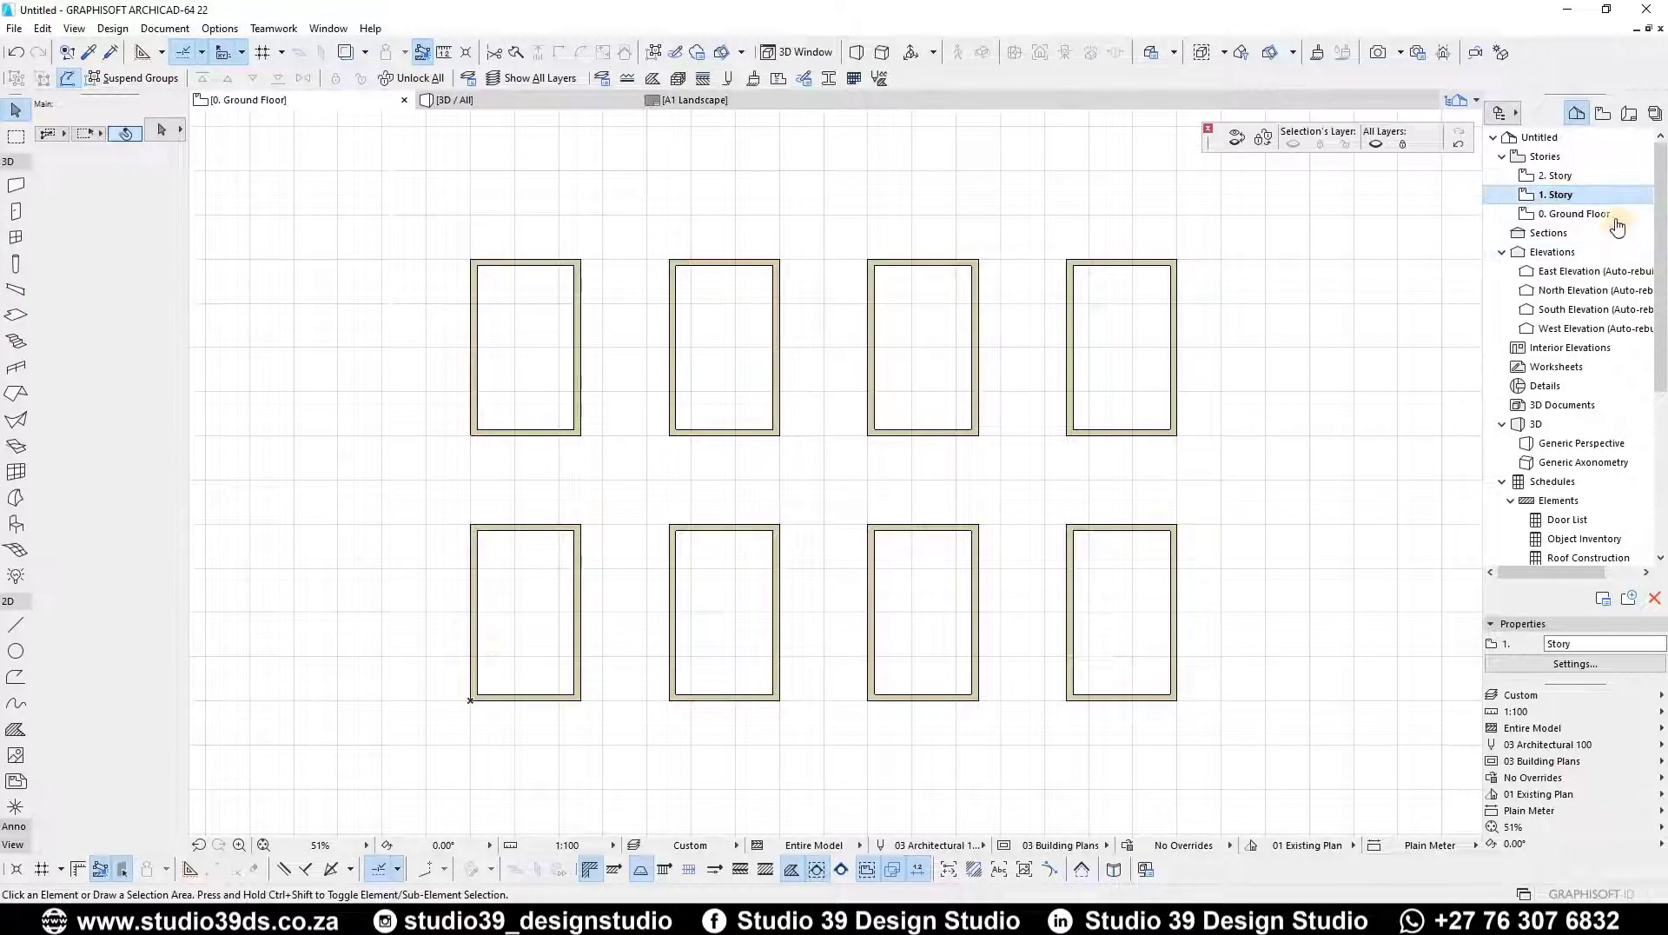
{"action": "right_click", "coordinate": [1561, 214]}
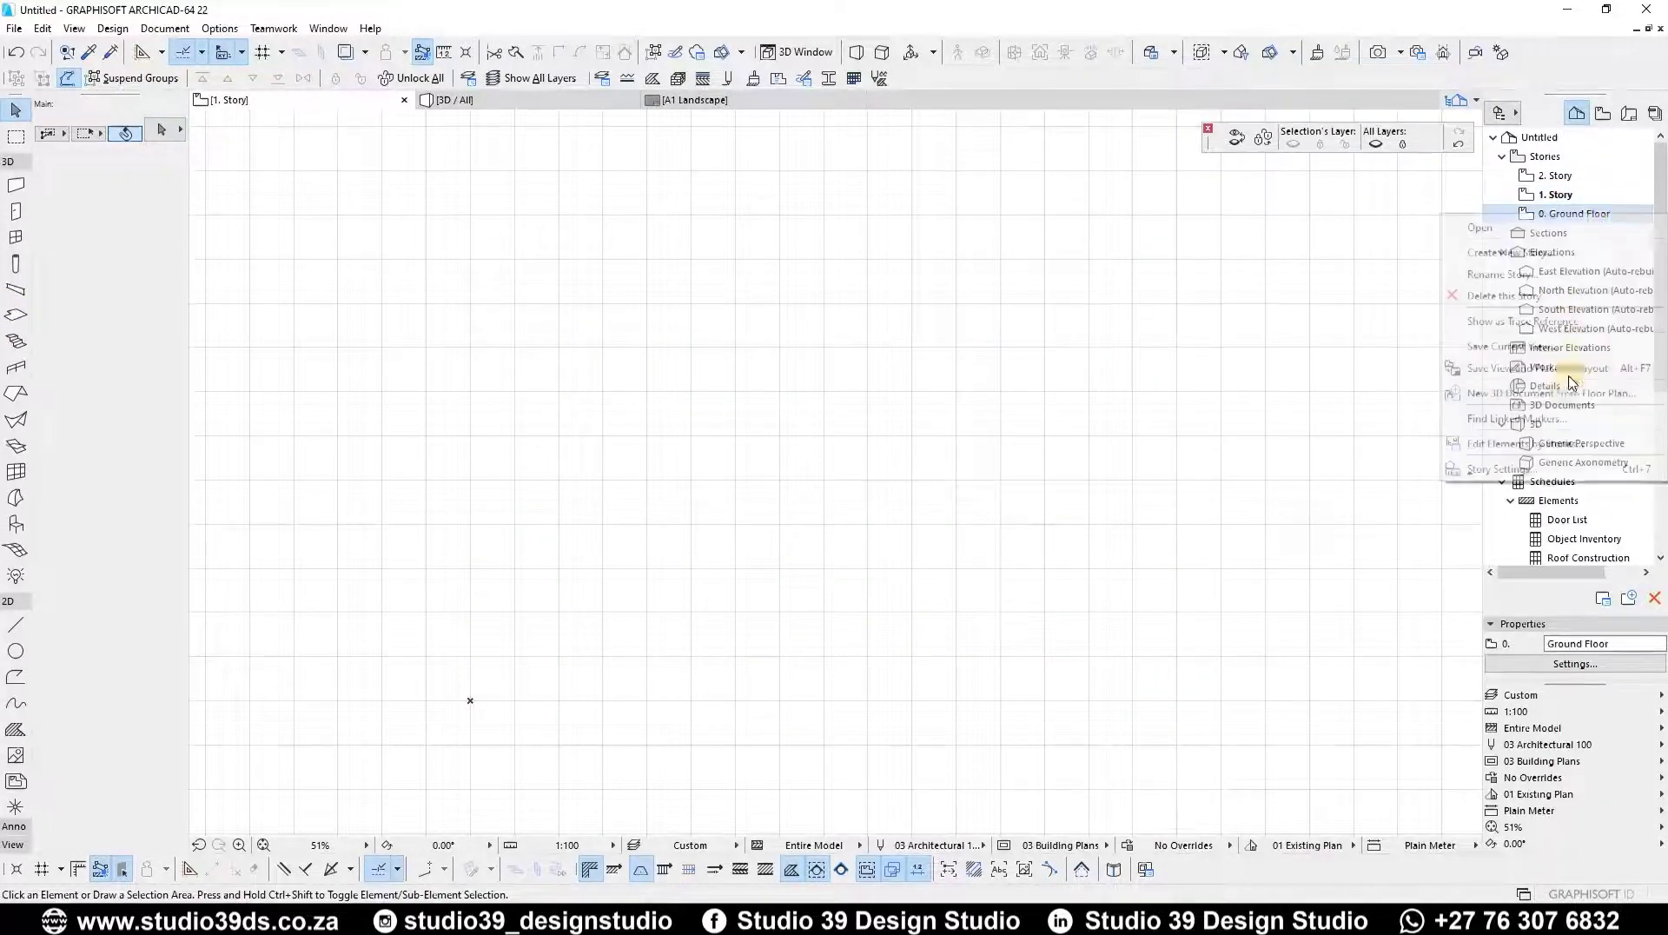
{"action": "left_click", "coordinate": [1559, 211]}
{"action": "right_click", "coordinate": [1560, 214]}
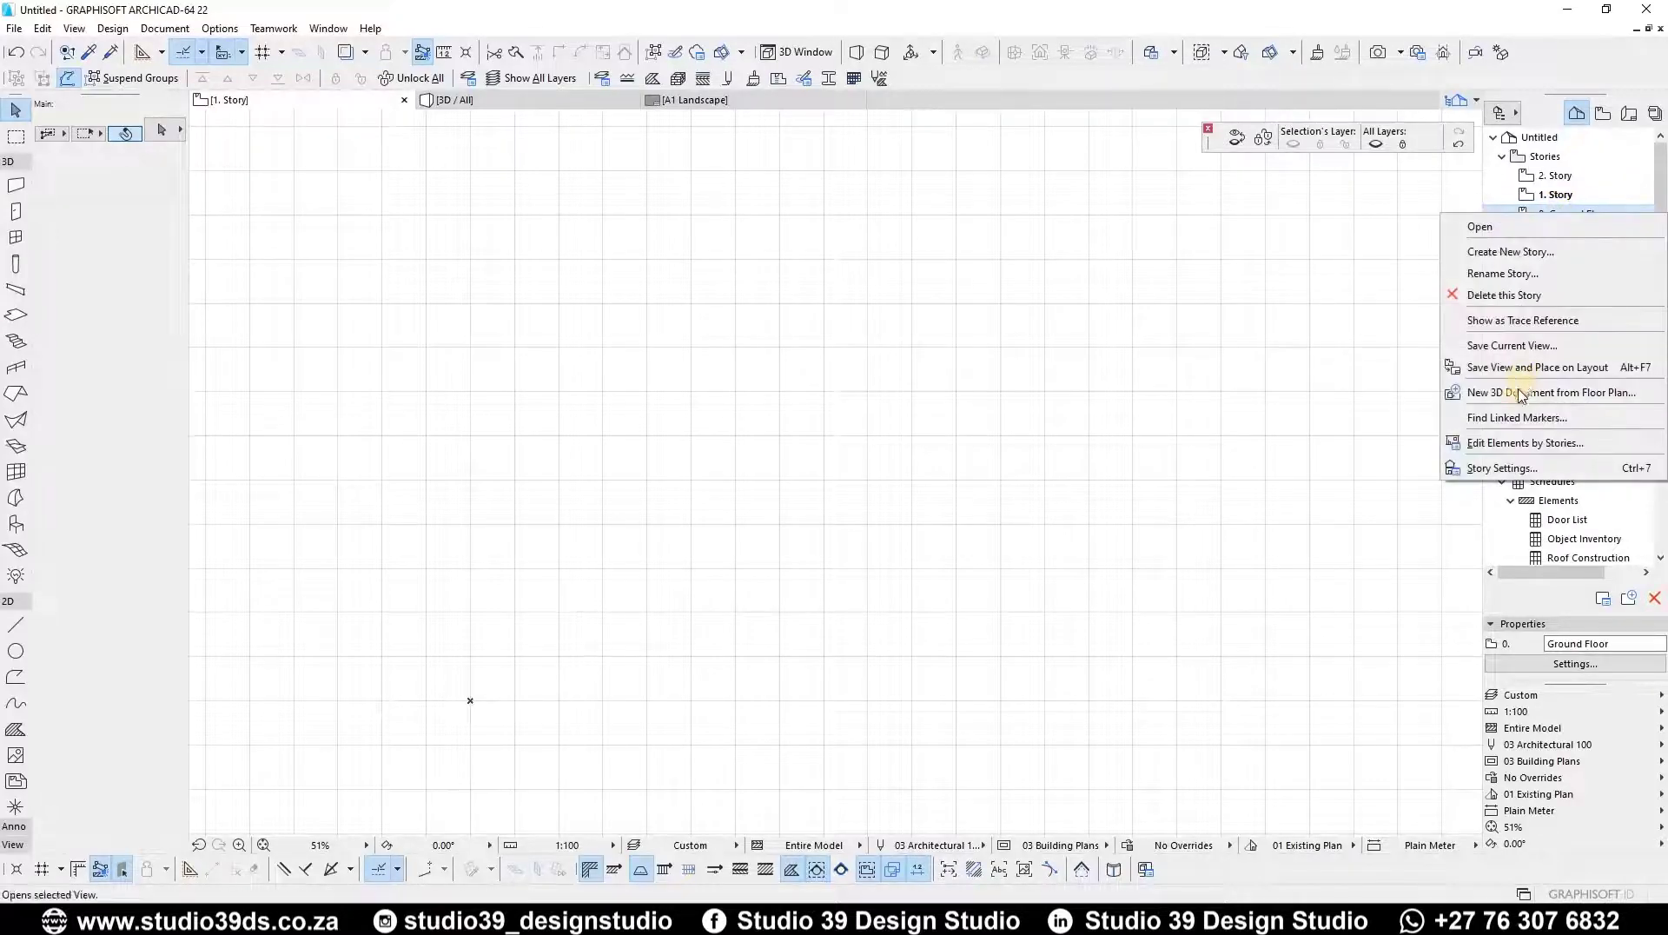
{"action": "left_click", "coordinate": [1516, 320]}
- Draw a rectangular slab over the outer wall outline of the lower-left box on 1. Story and view it in 3D
{"action": "scroll", "coordinate": [435, 640], "scroll_direction": "up", "scroll_amount": 5}
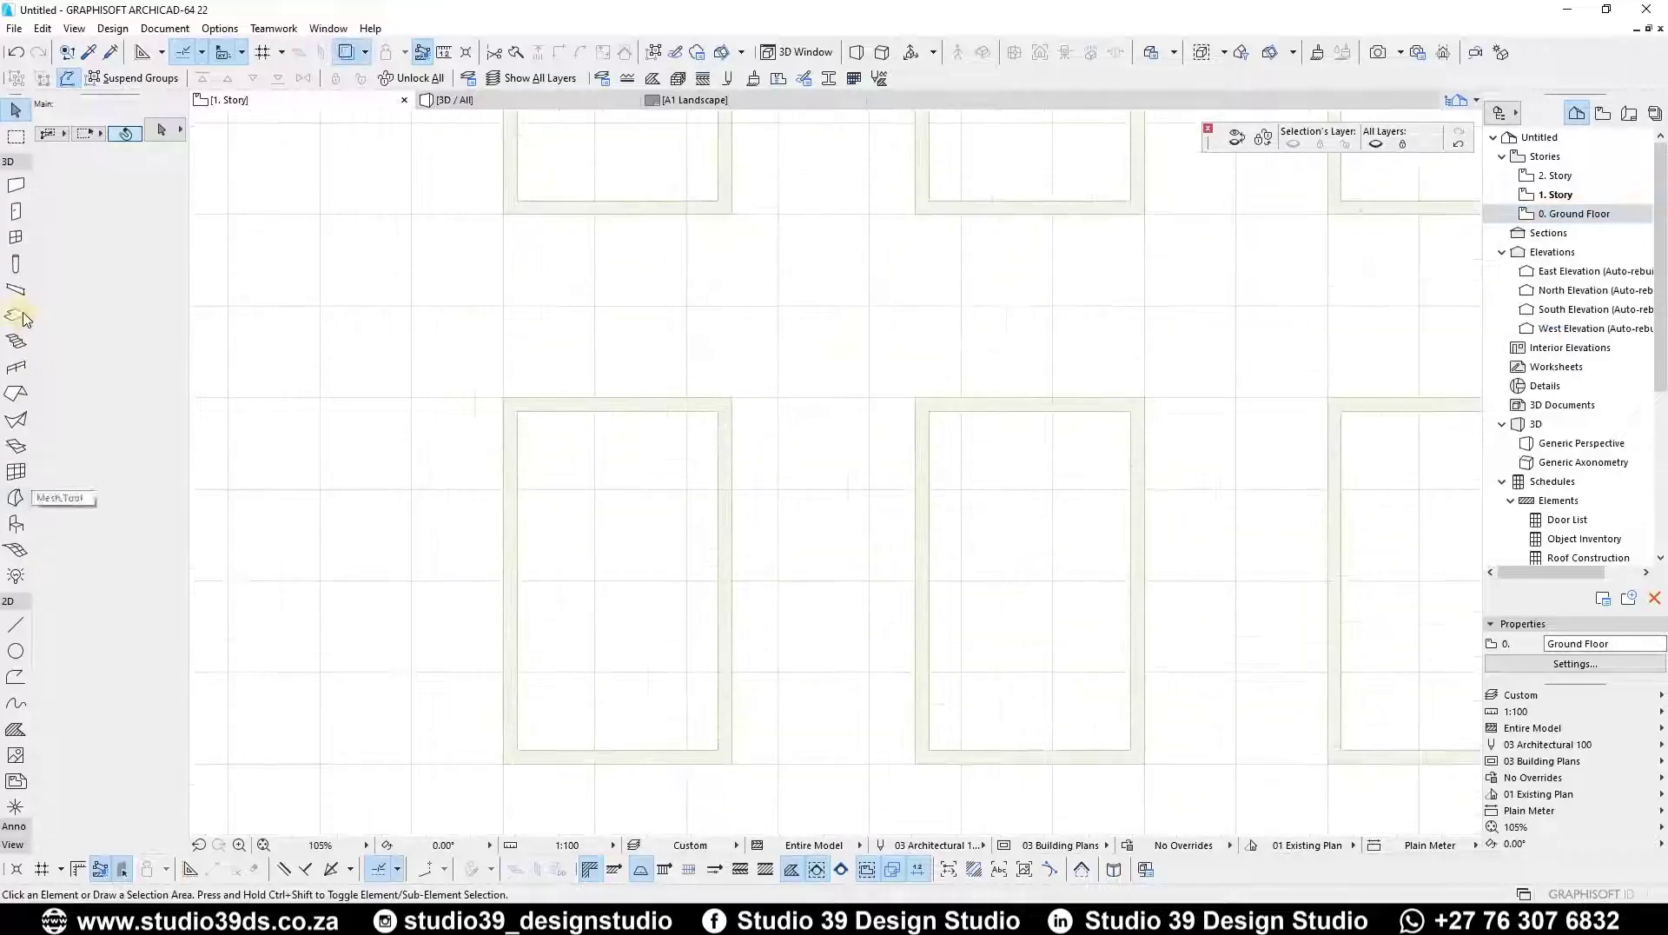
{"action": "left_click", "coordinate": [16, 315]}
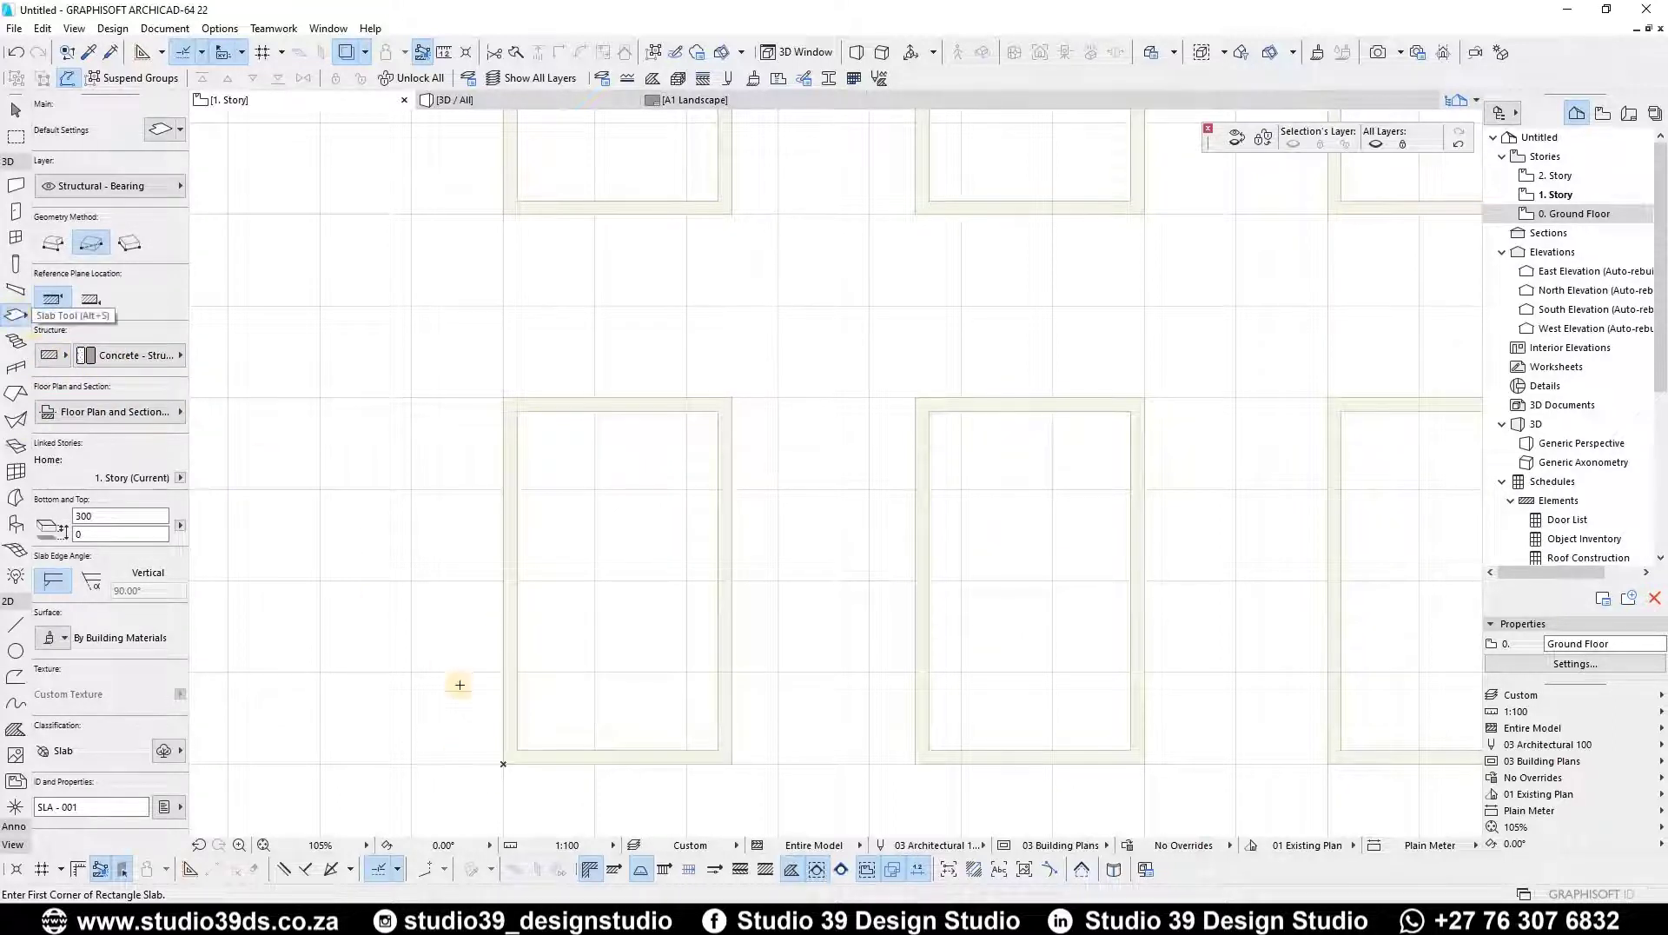
{"action": "left_click", "coordinate": [503, 764]}
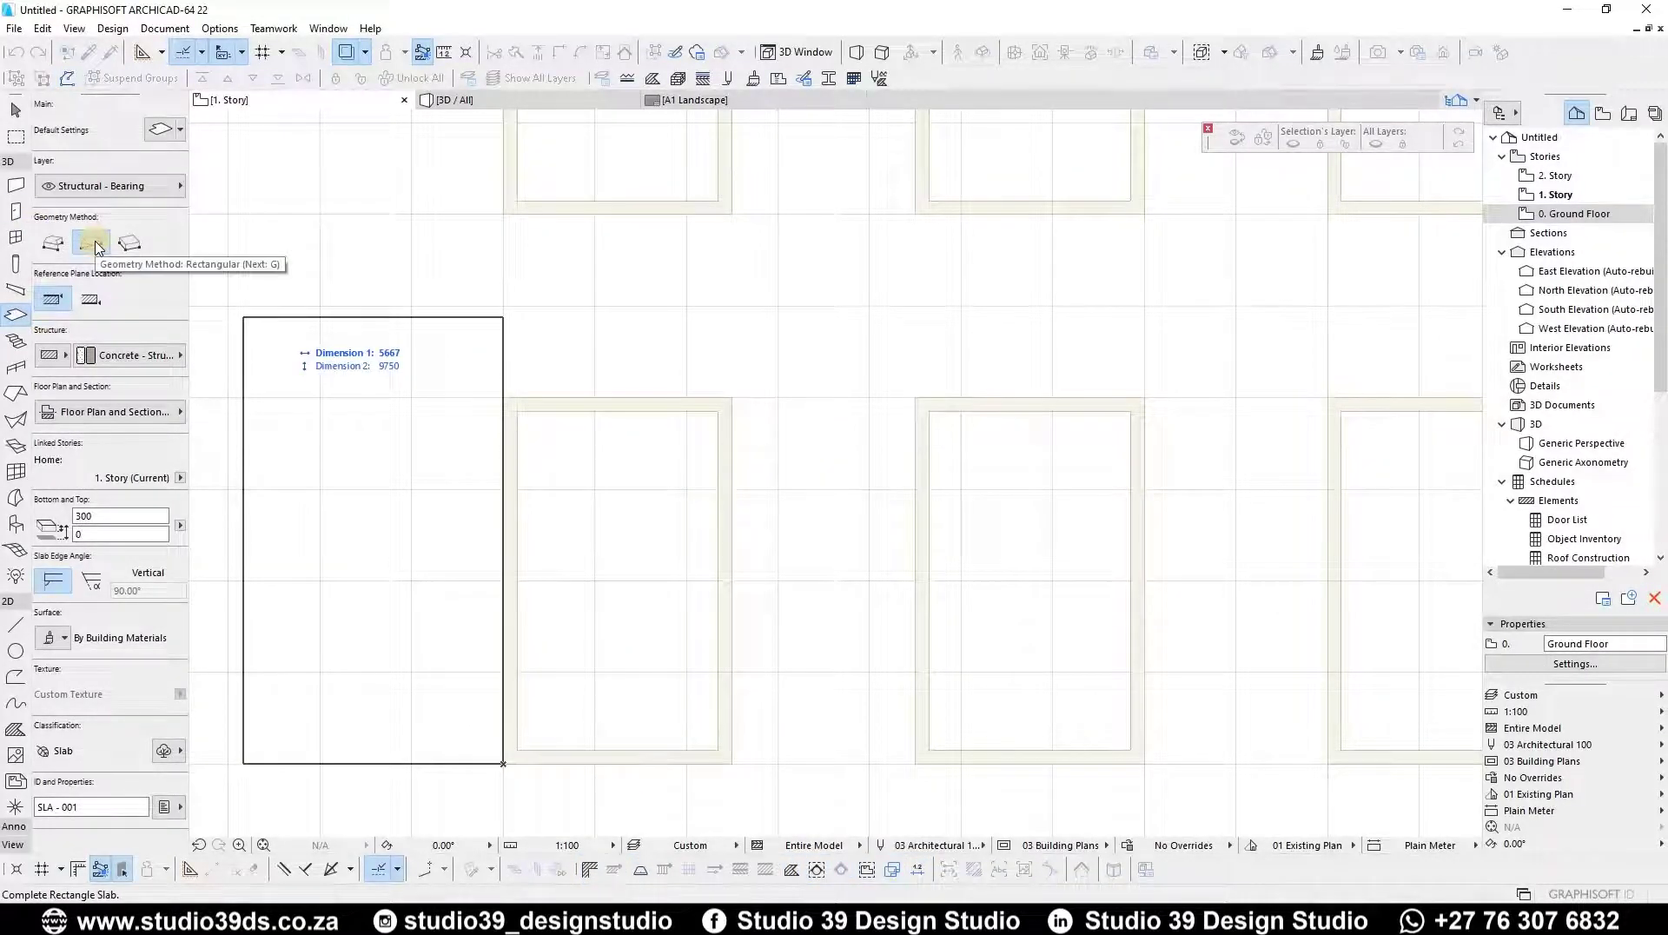
{"action": "left_click", "coordinate": [731, 398]}
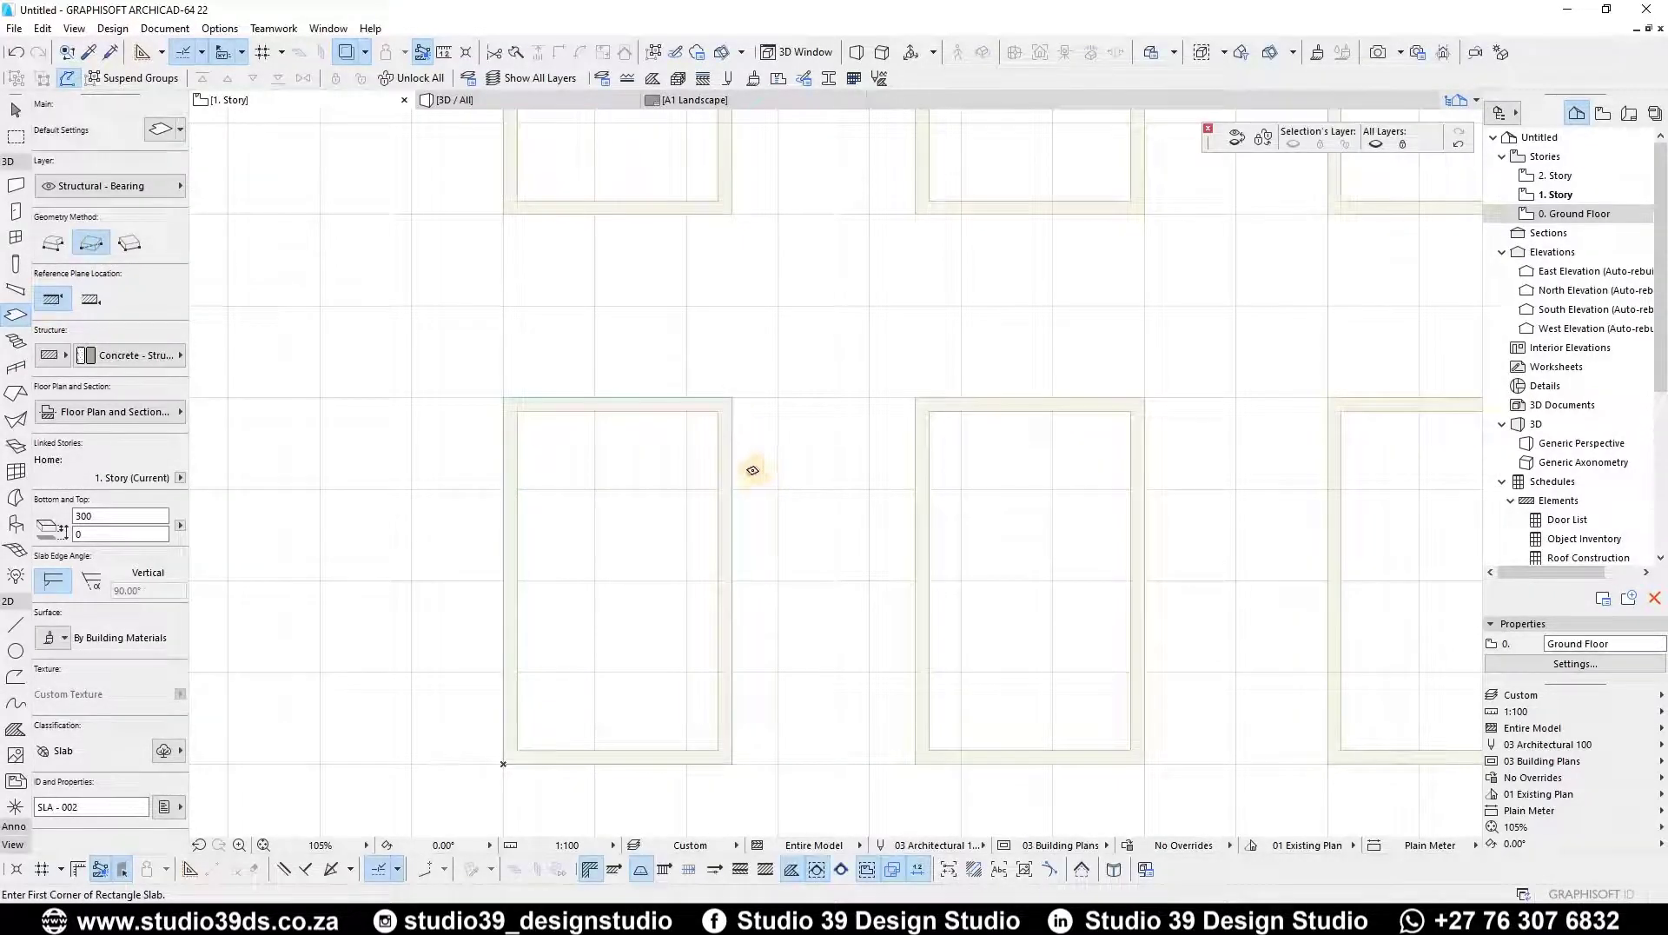
{"action": "key", "text": "F3"}
{"action": "middle_click_drag", "start_coordinate": [494, 590], "coordinate": [518, 541], "text": "shift"}
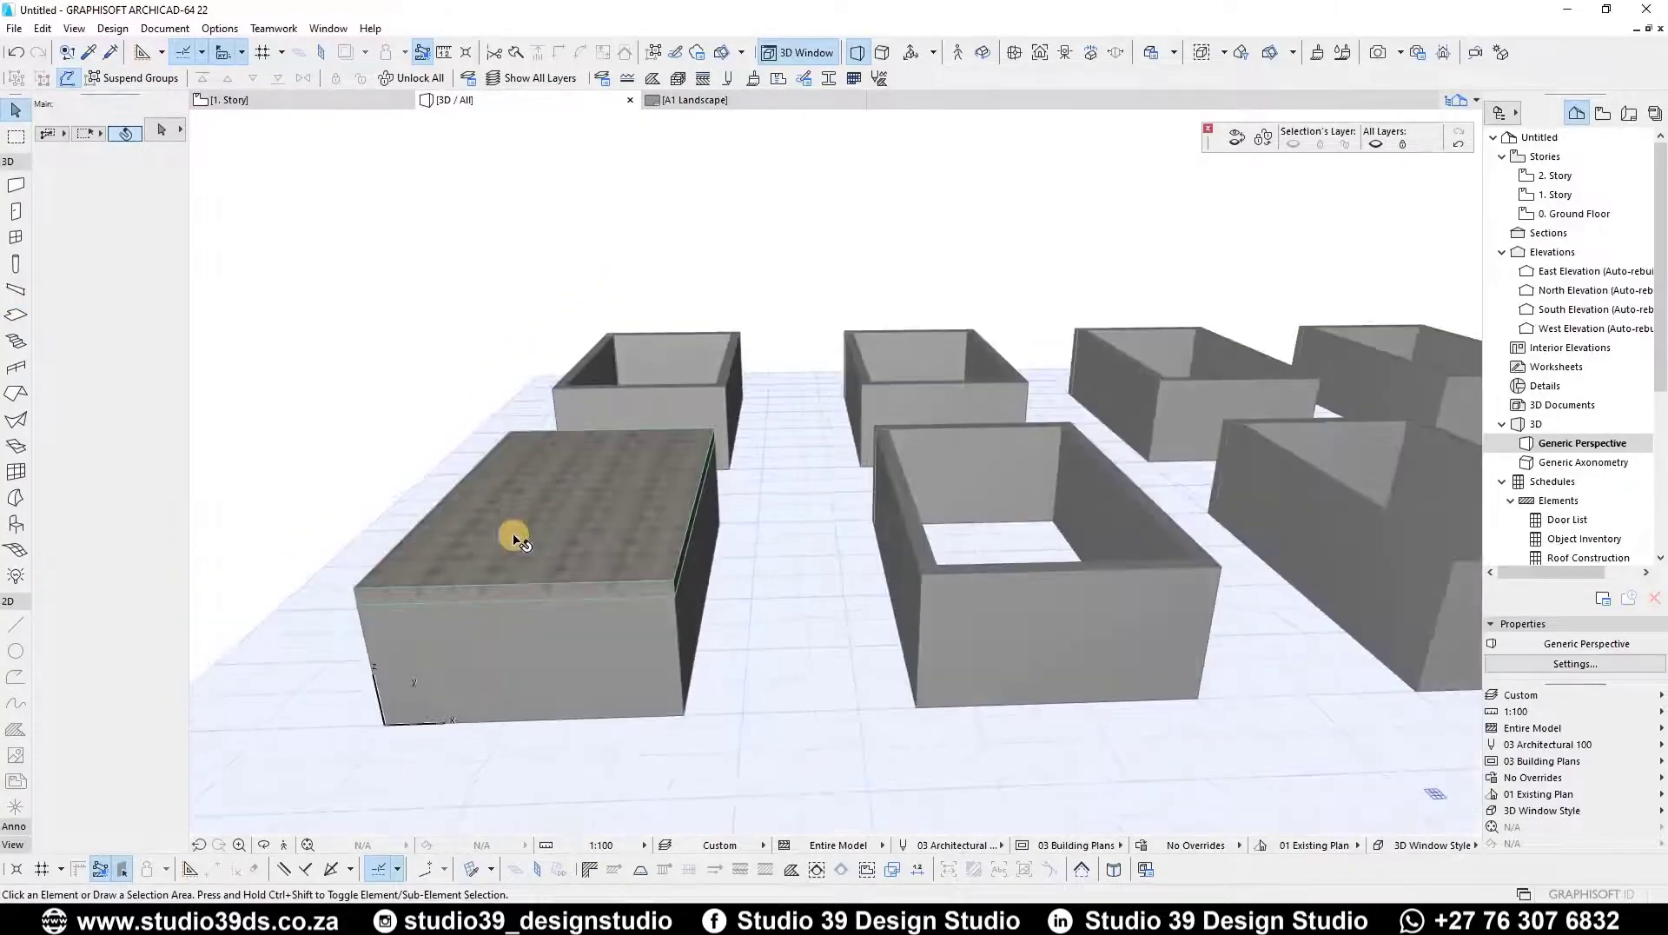
- Offset all edges of the slab inward to the inner faces of the walls and check it in 3D
{"action": "key", "text": "F2"}
{"action": "left_click", "coordinate": [731, 506]}
{"action": "left_click", "coordinate": [731, 503]}
{"action": "left_click", "coordinate": [330, 144]}
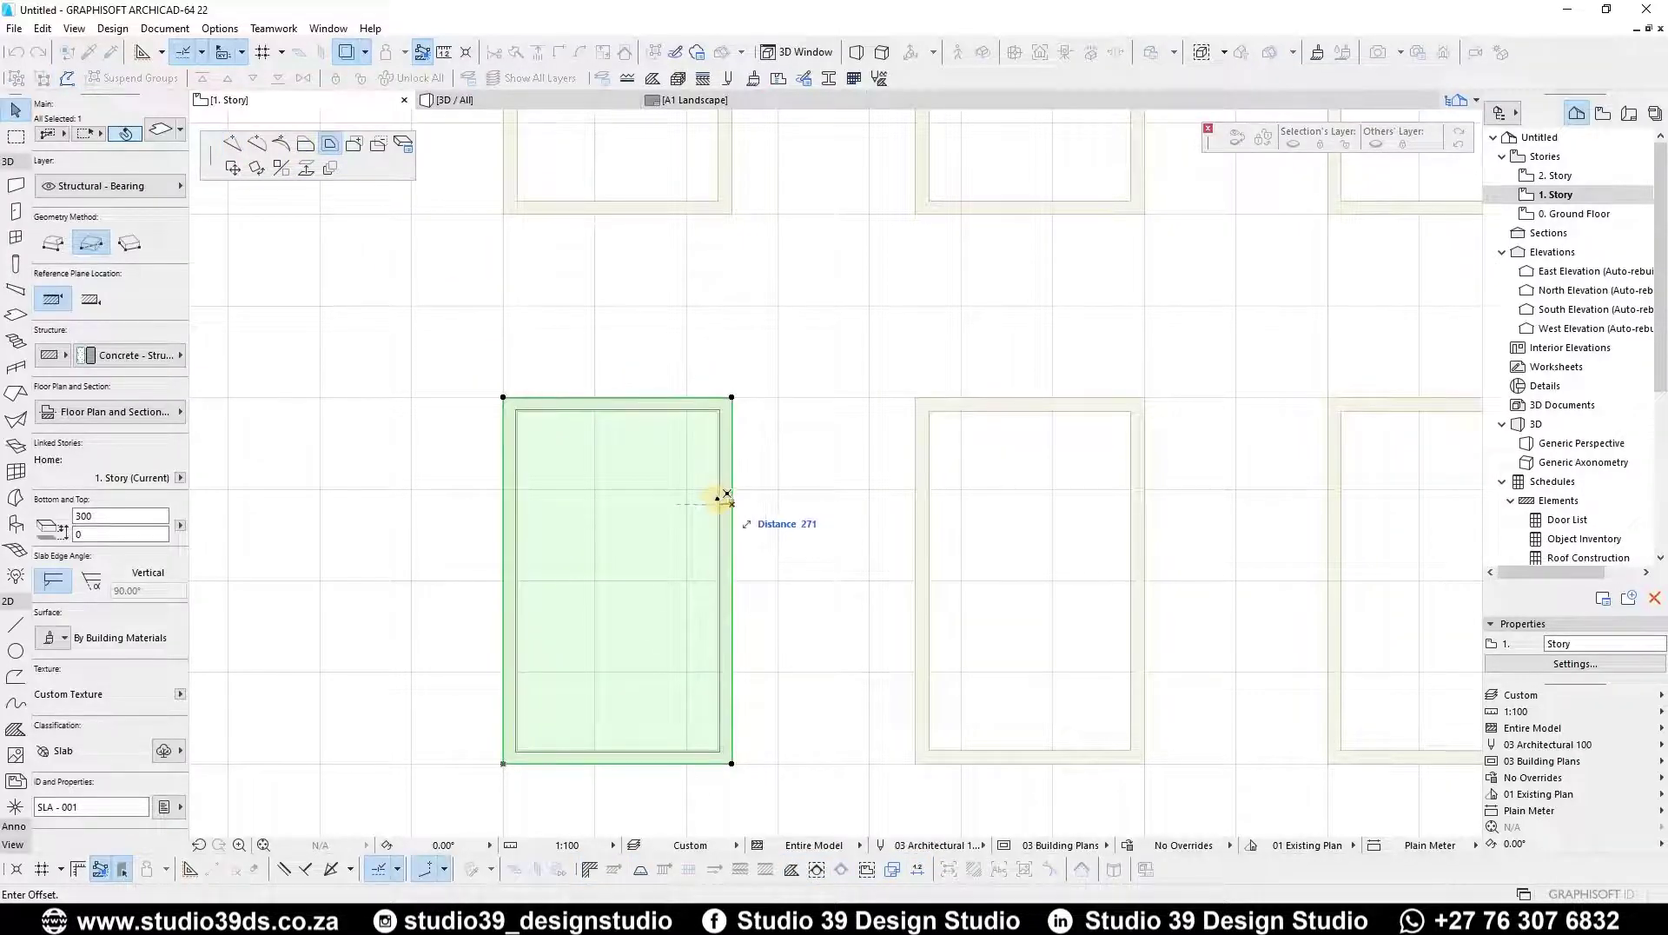
{"action": "left_click", "coordinate": [724, 519]}
{"action": "key", "text": "Escape"}
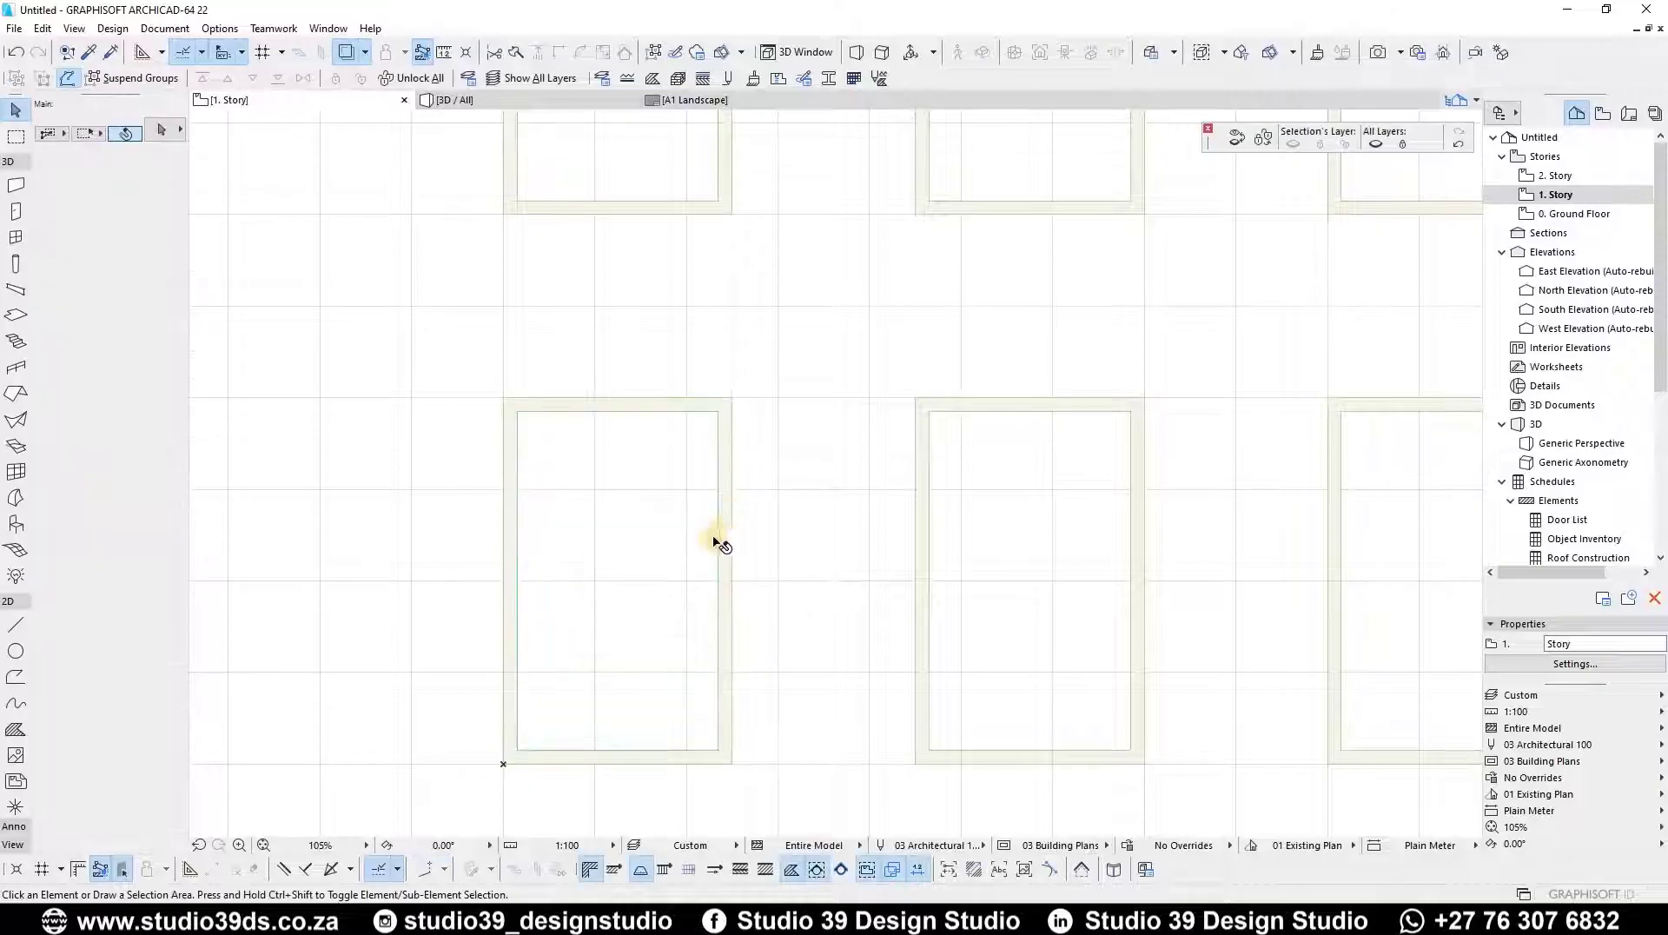
{"action": "key", "text": "F3"}
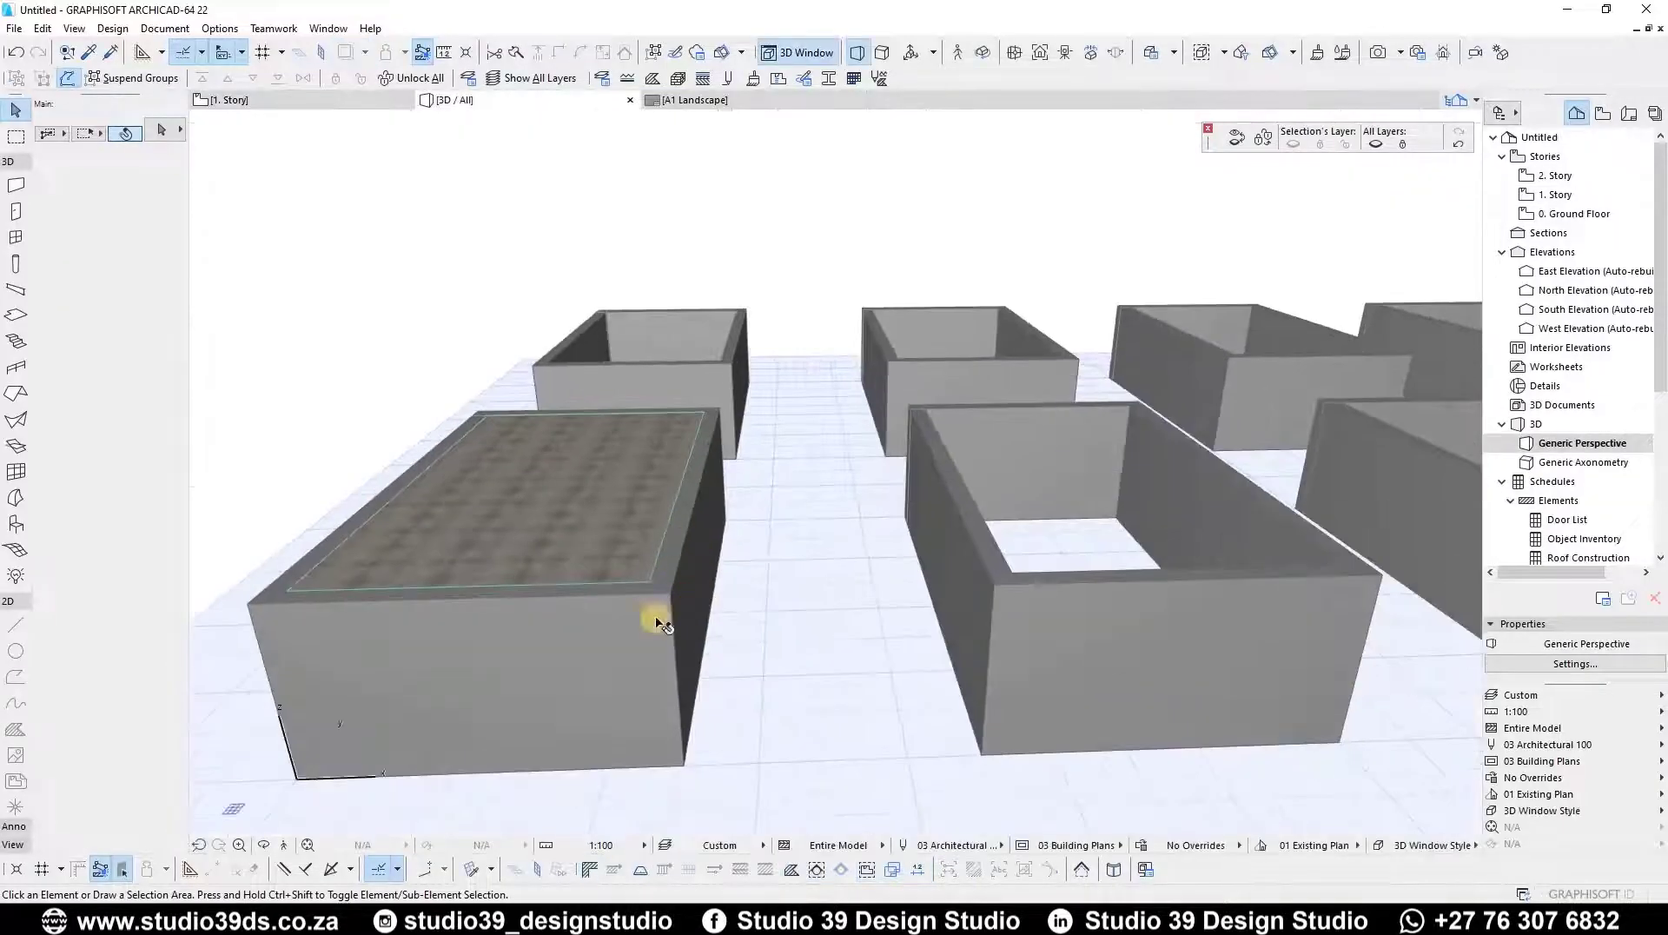
- Suspend grouping and stretch the four walls around the slab to a height of about 3072 mm, forming a parapet
{"action": "left_click", "coordinate": [655, 617]}
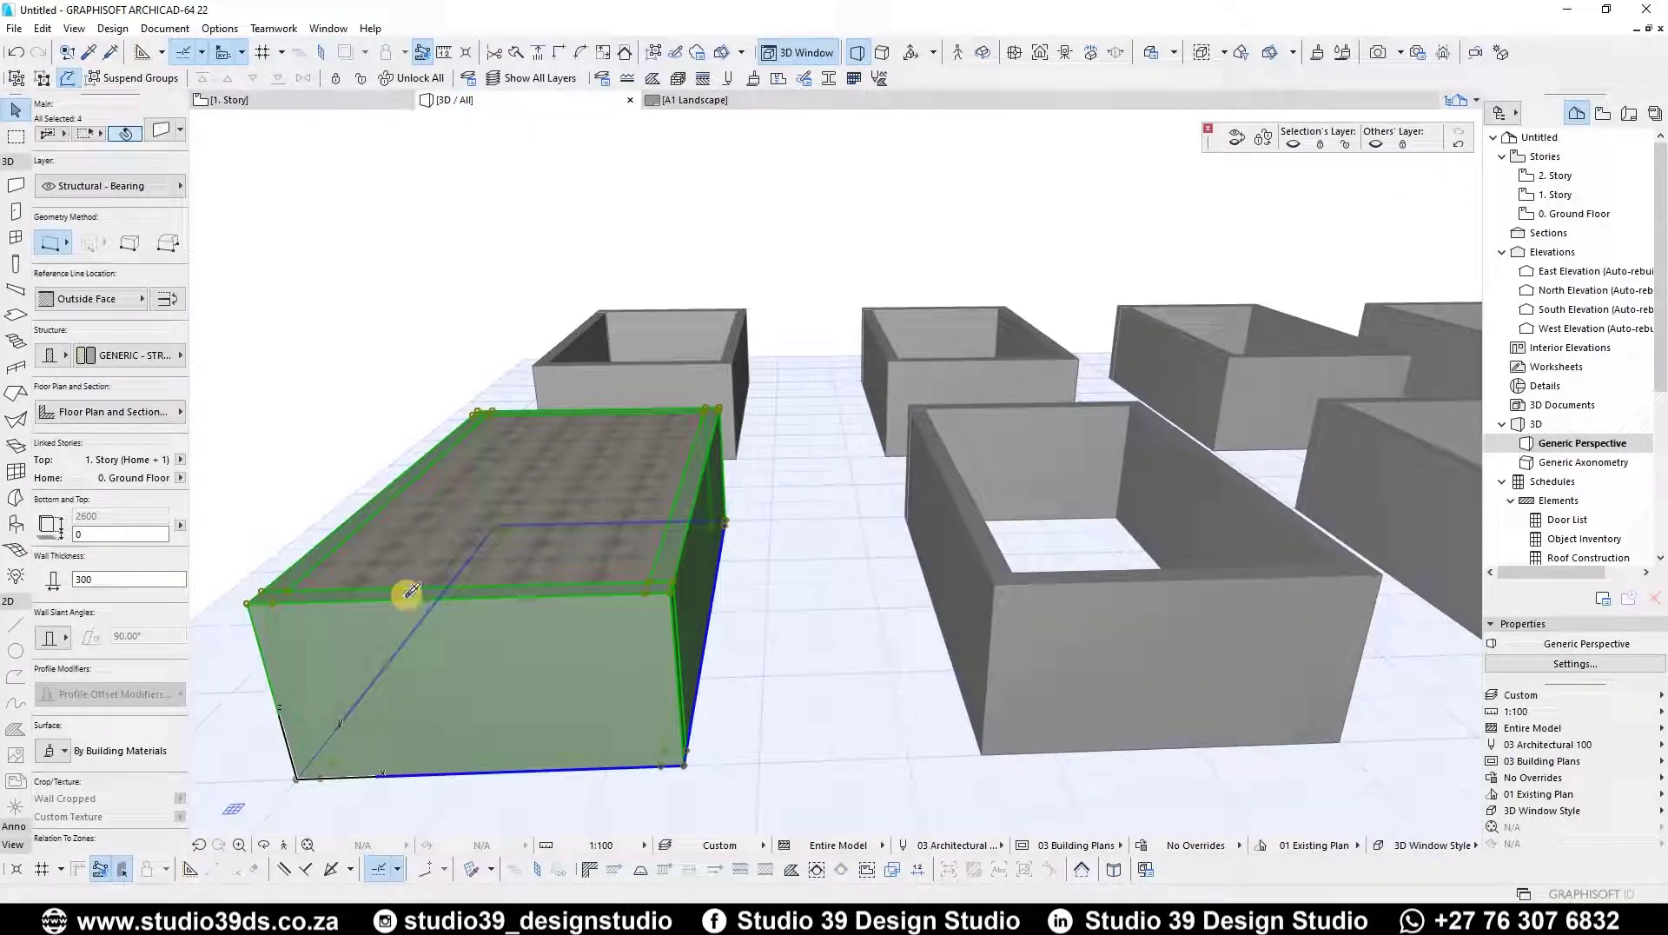
{"action": "key", "text": "alt+g"}
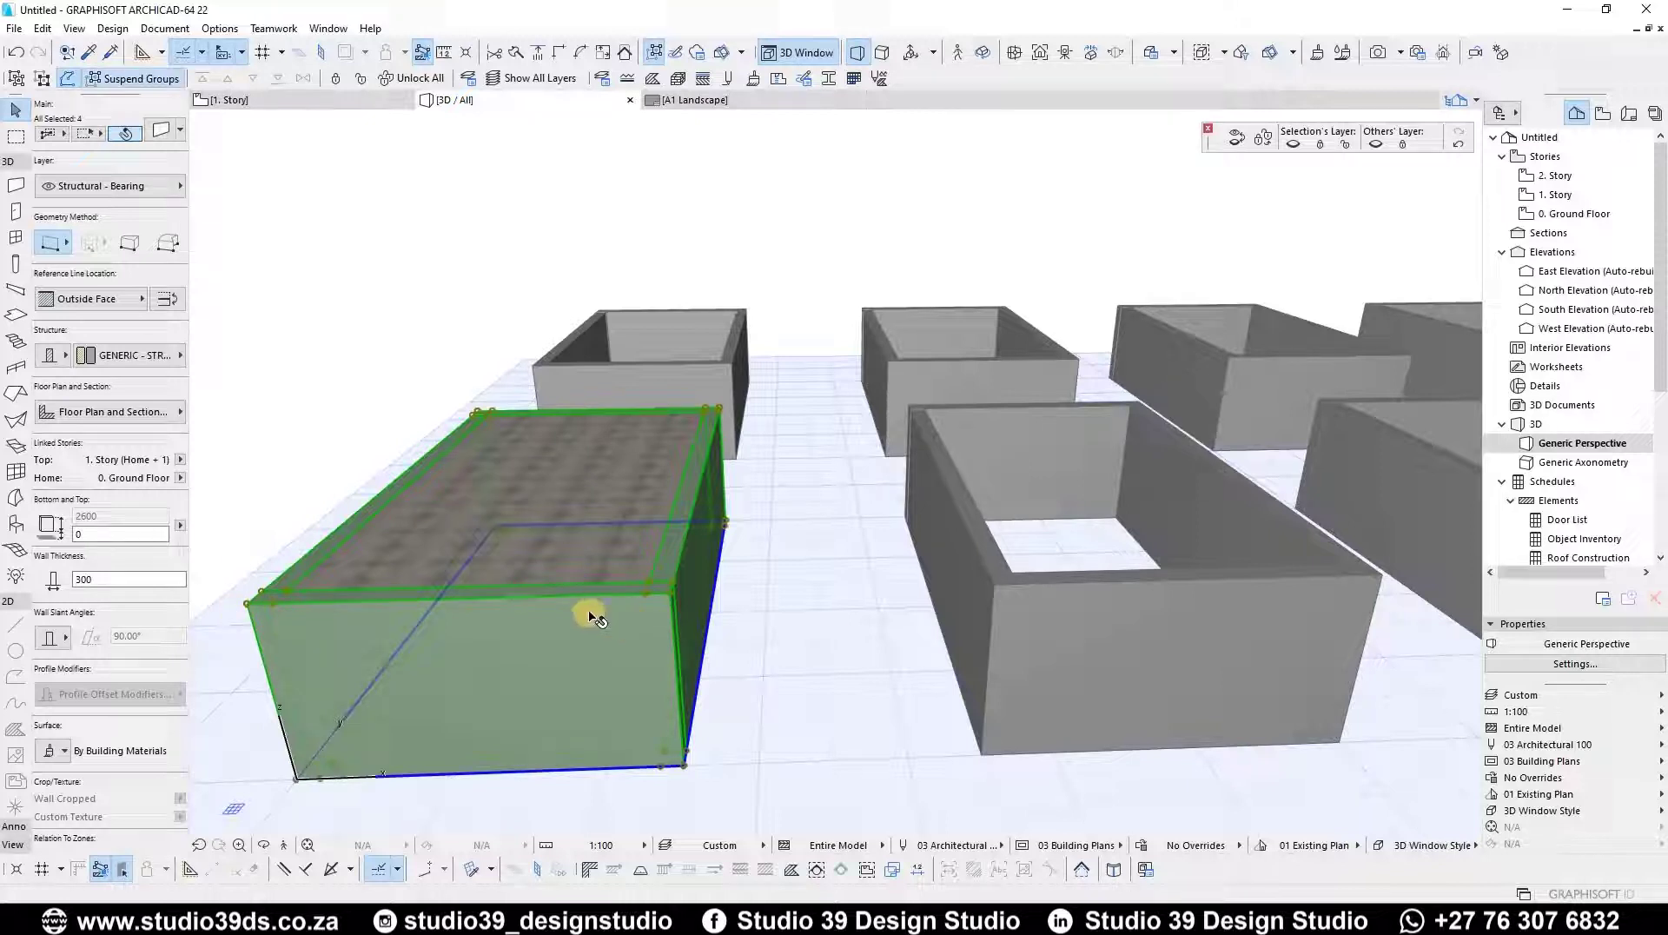
{"action": "left_click", "coordinate": [669, 596]}
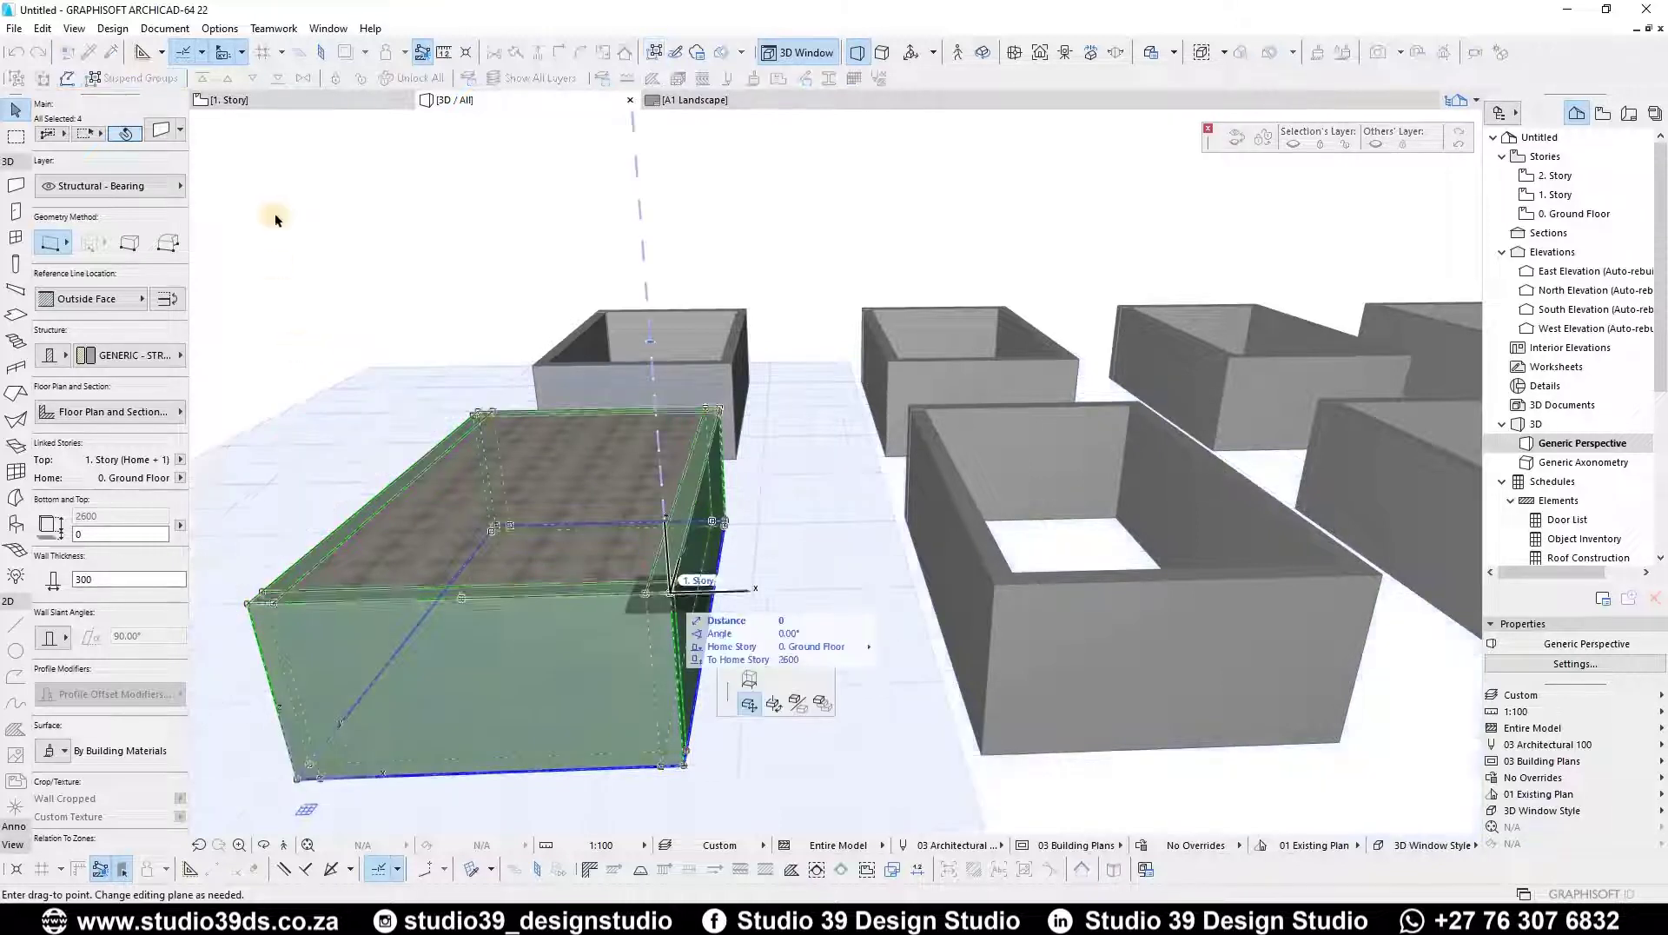
{"action": "left_click", "coordinate": [232, 145]}
{"action": "left_click", "coordinate": [502, 441]}
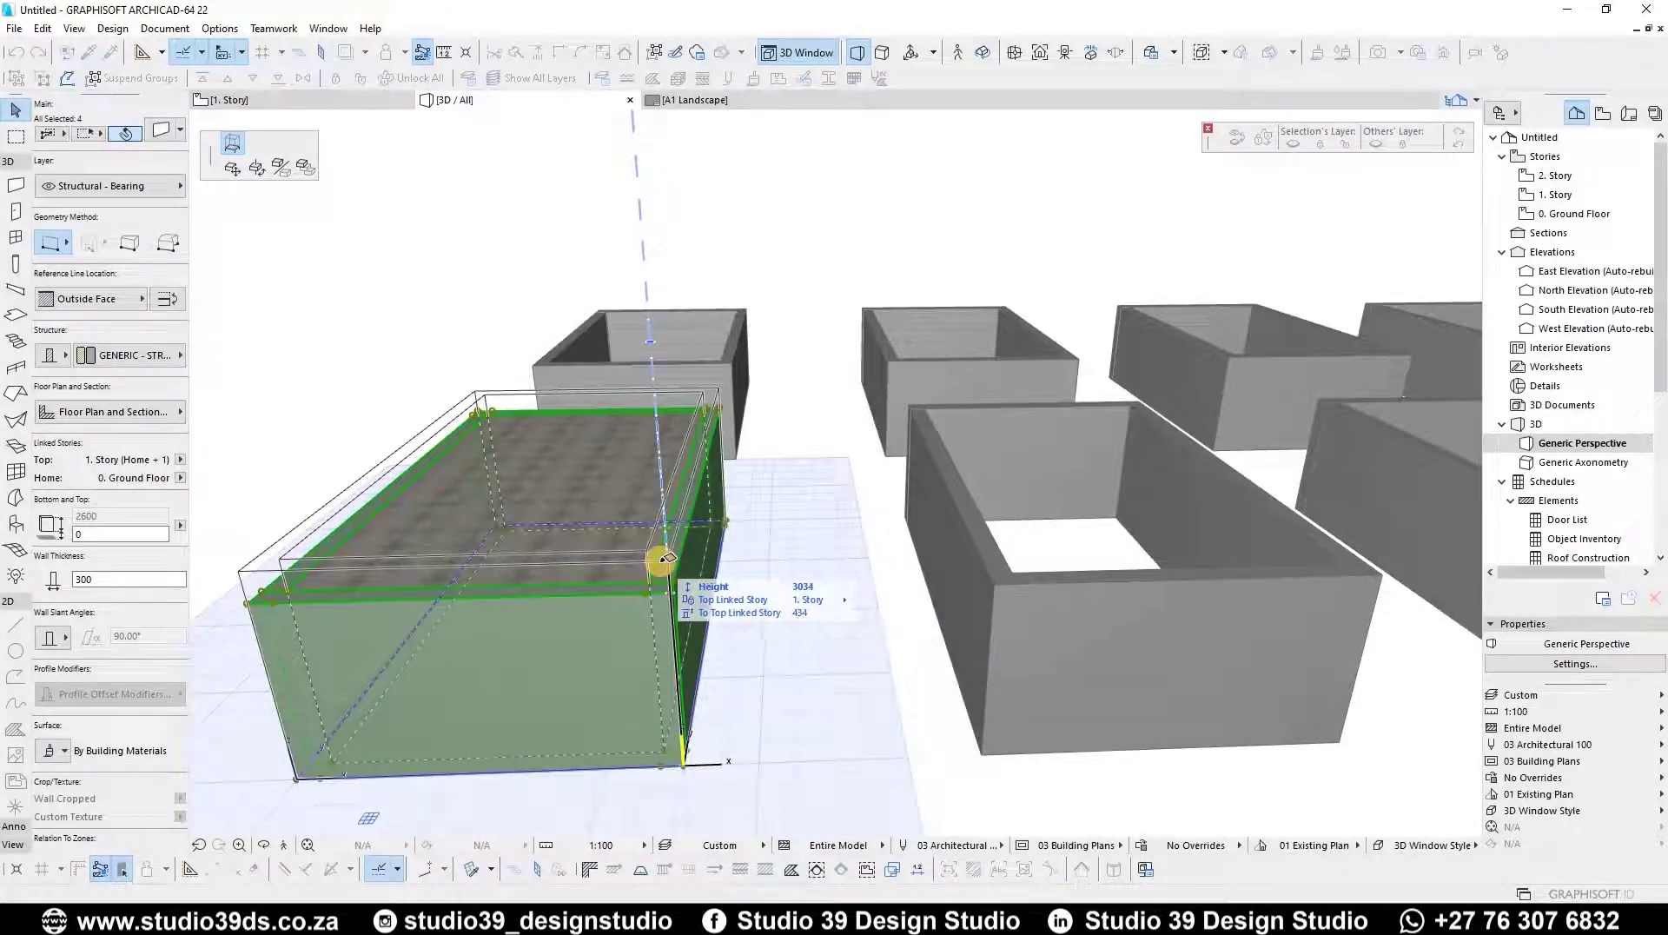
{"action": "scroll", "coordinate": [666, 557], "scroll_direction": "up", "scroll_amount": 2}
{"action": "left_click", "coordinate": [653, 561]}
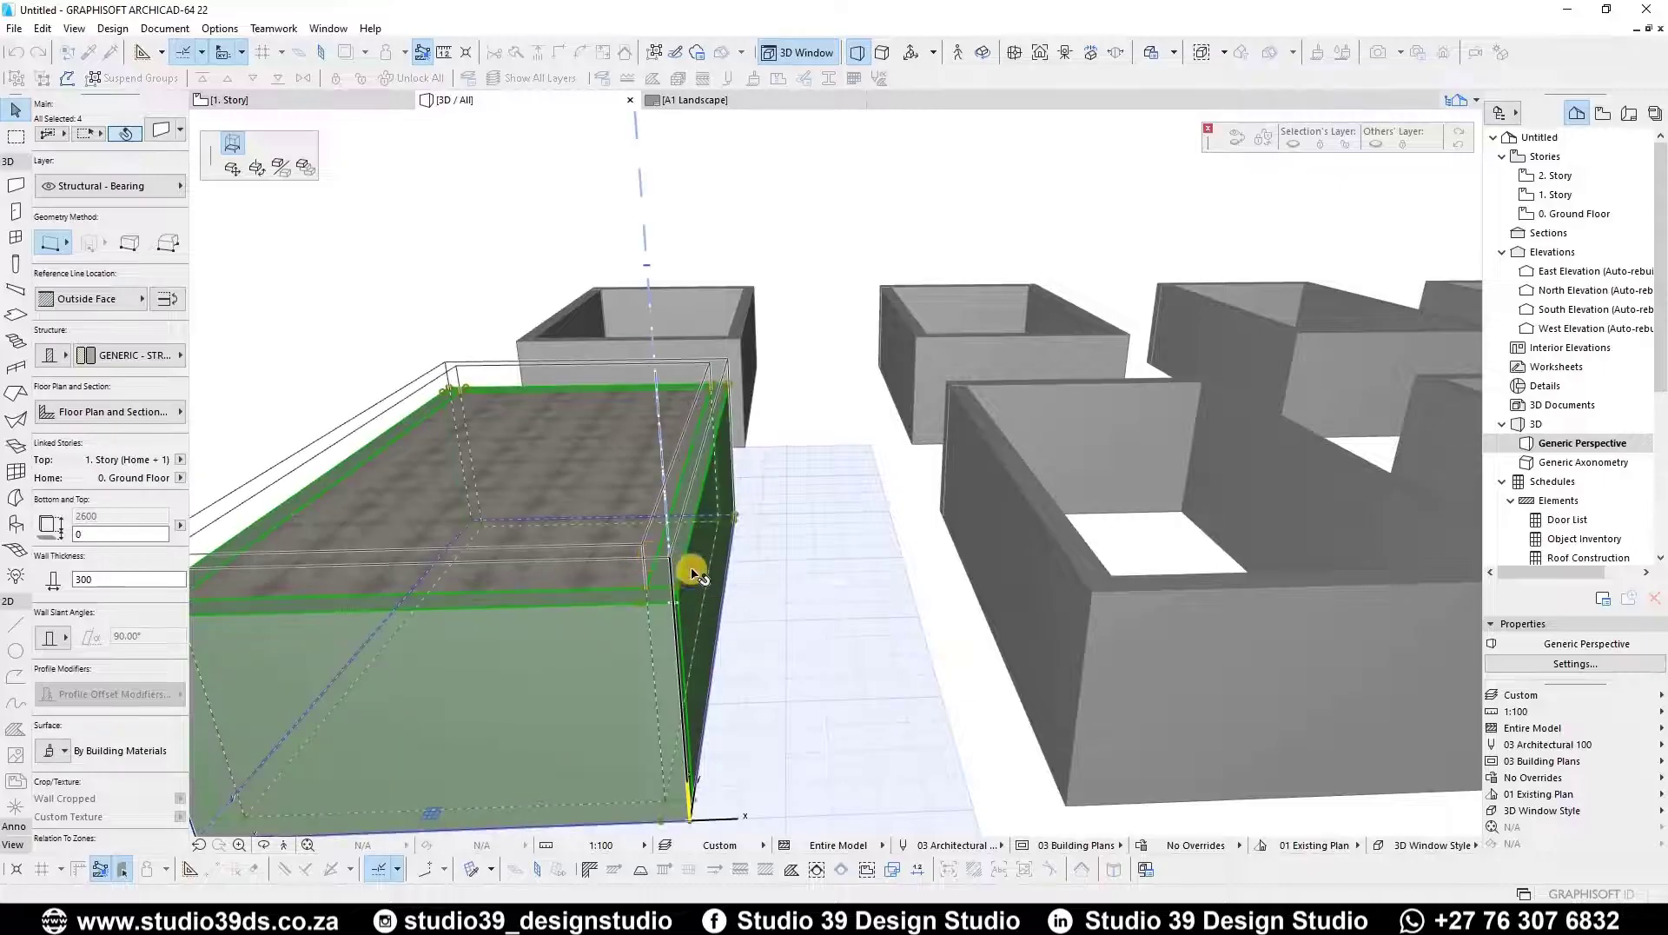
{"action": "scroll", "coordinate": [835, 497], "scroll_direction": "up", "scroll_amount": 3}
{"action": "scroll", "coordinate": [1005, 466], "scroll_direction": "down", "scroll_amount": 4}
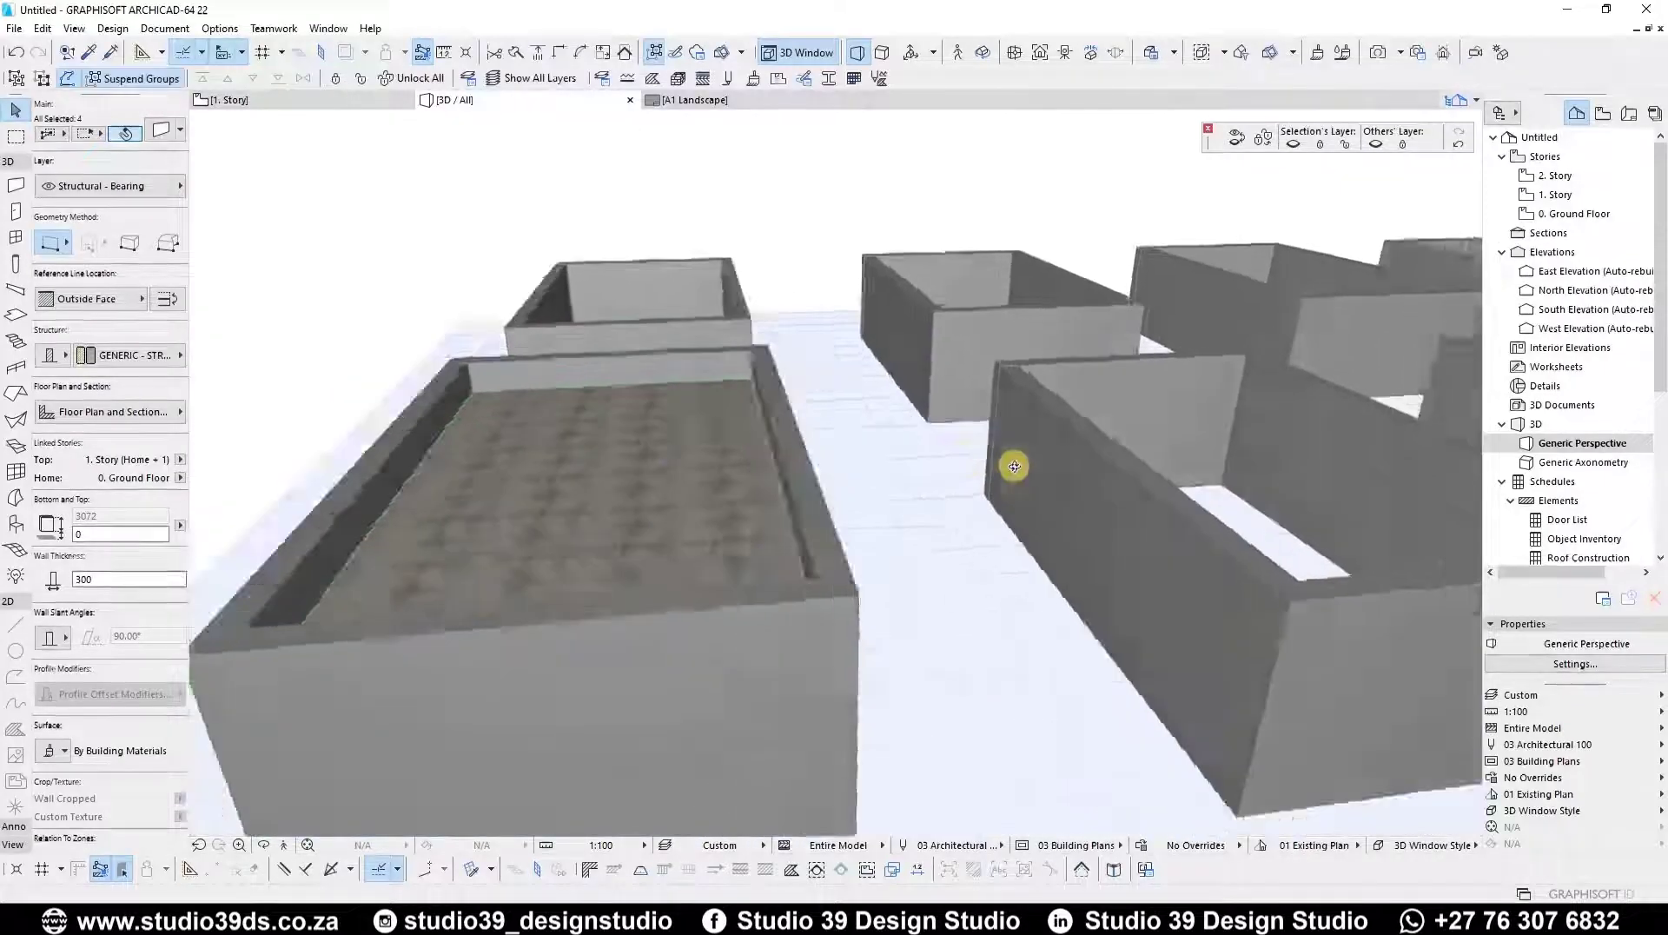
{"action": "scroll", "coordinate": [614, 484], "scroll_direction": "up", "scroll_amount": 5}
{"action": "scroll", "coordinate": [584, 502], "scroll_direction": "down", "scroll_amount": 2}
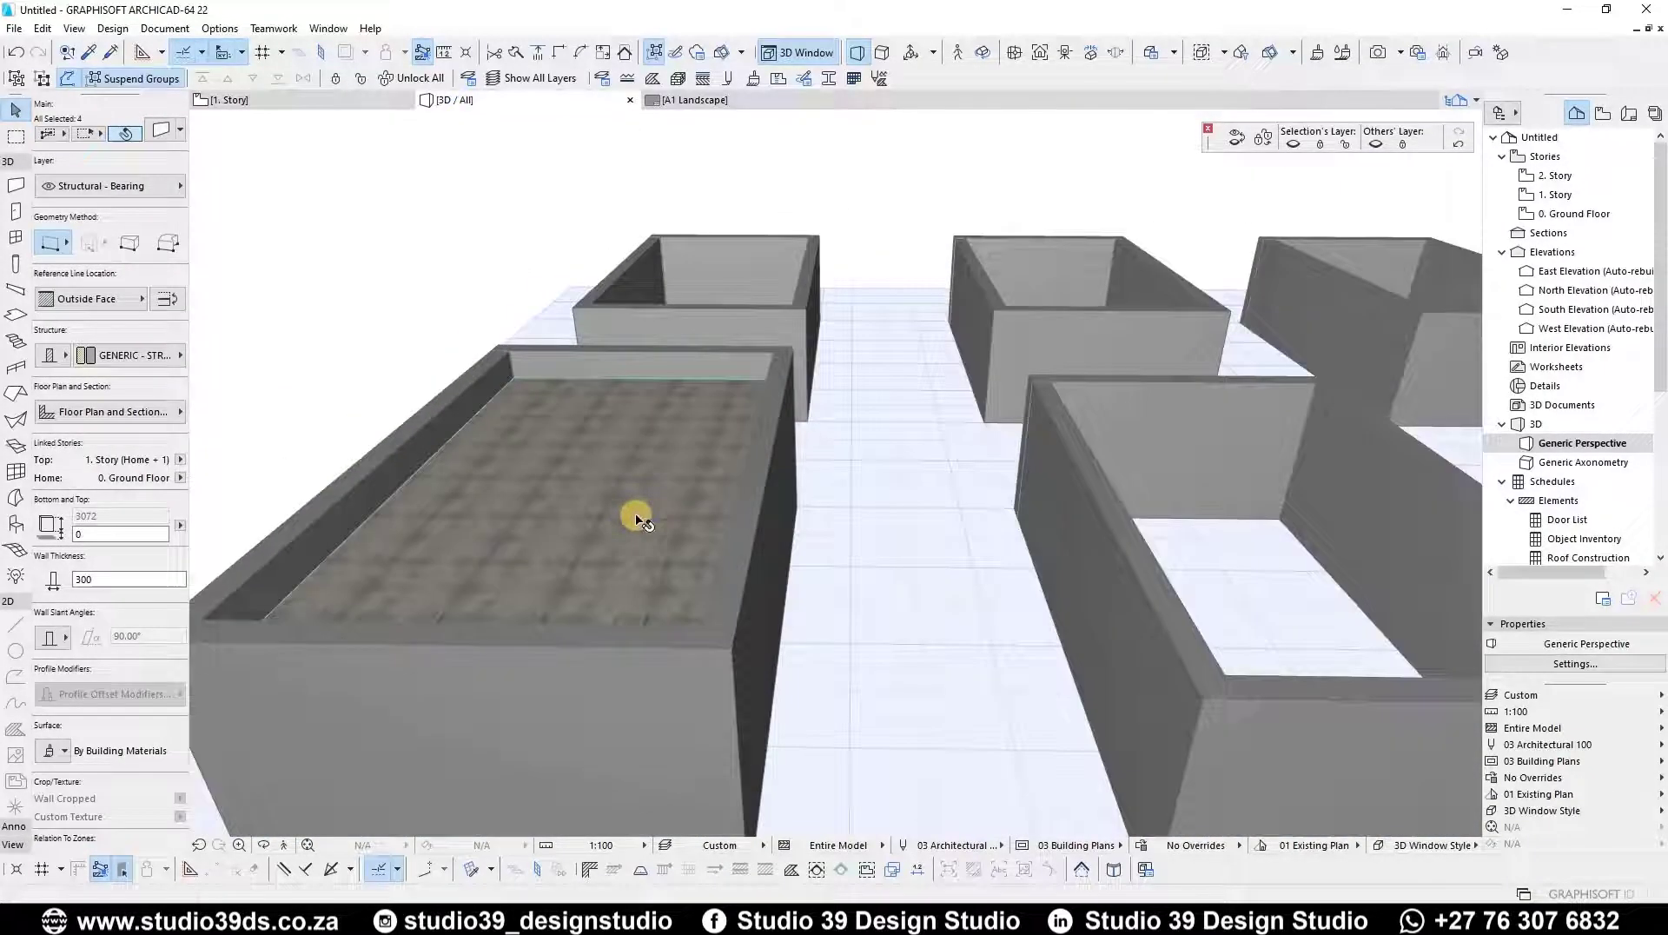
{"action": "key", "text": "Escape"}
{"action": "scroll", "coordinate": [532, 487], "scroll_direction": "down", "scroll_amount": 3}
{"action": "scroll", "coordinate": [512, 571], "scroll_direction": "down", "scroll_amount": 2}
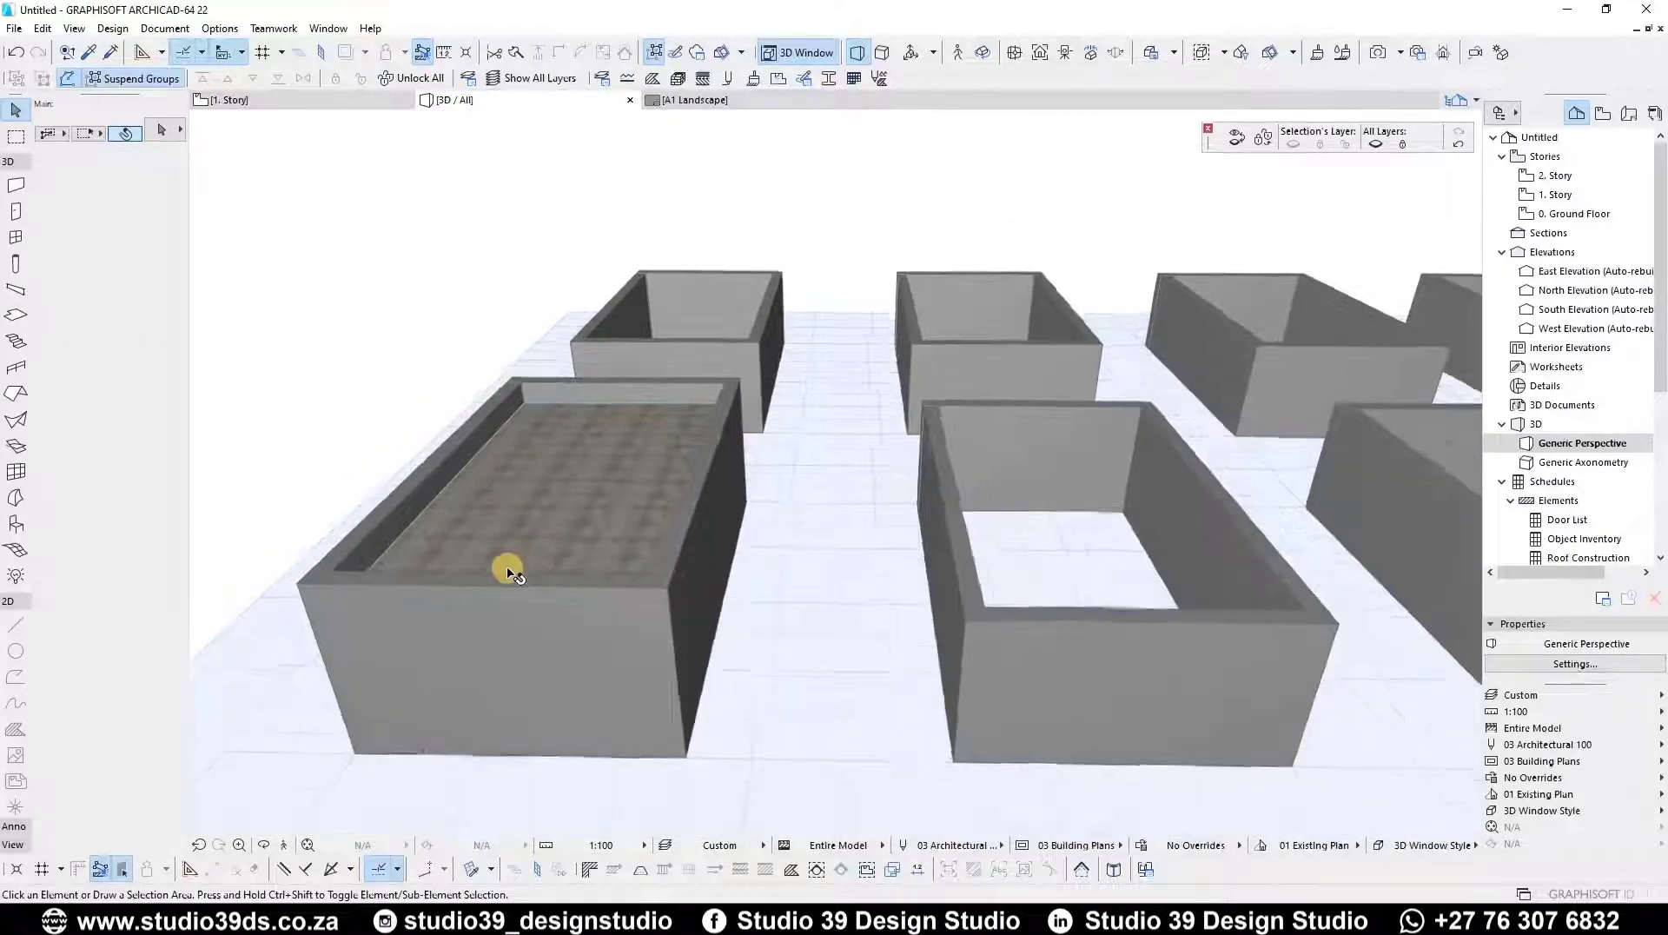
- Return to the floor plan and switch down to the Ground Floor story
{"action": "left_click", "coordinate": [640, 601]}
{"action": "key", "text": "F2"}
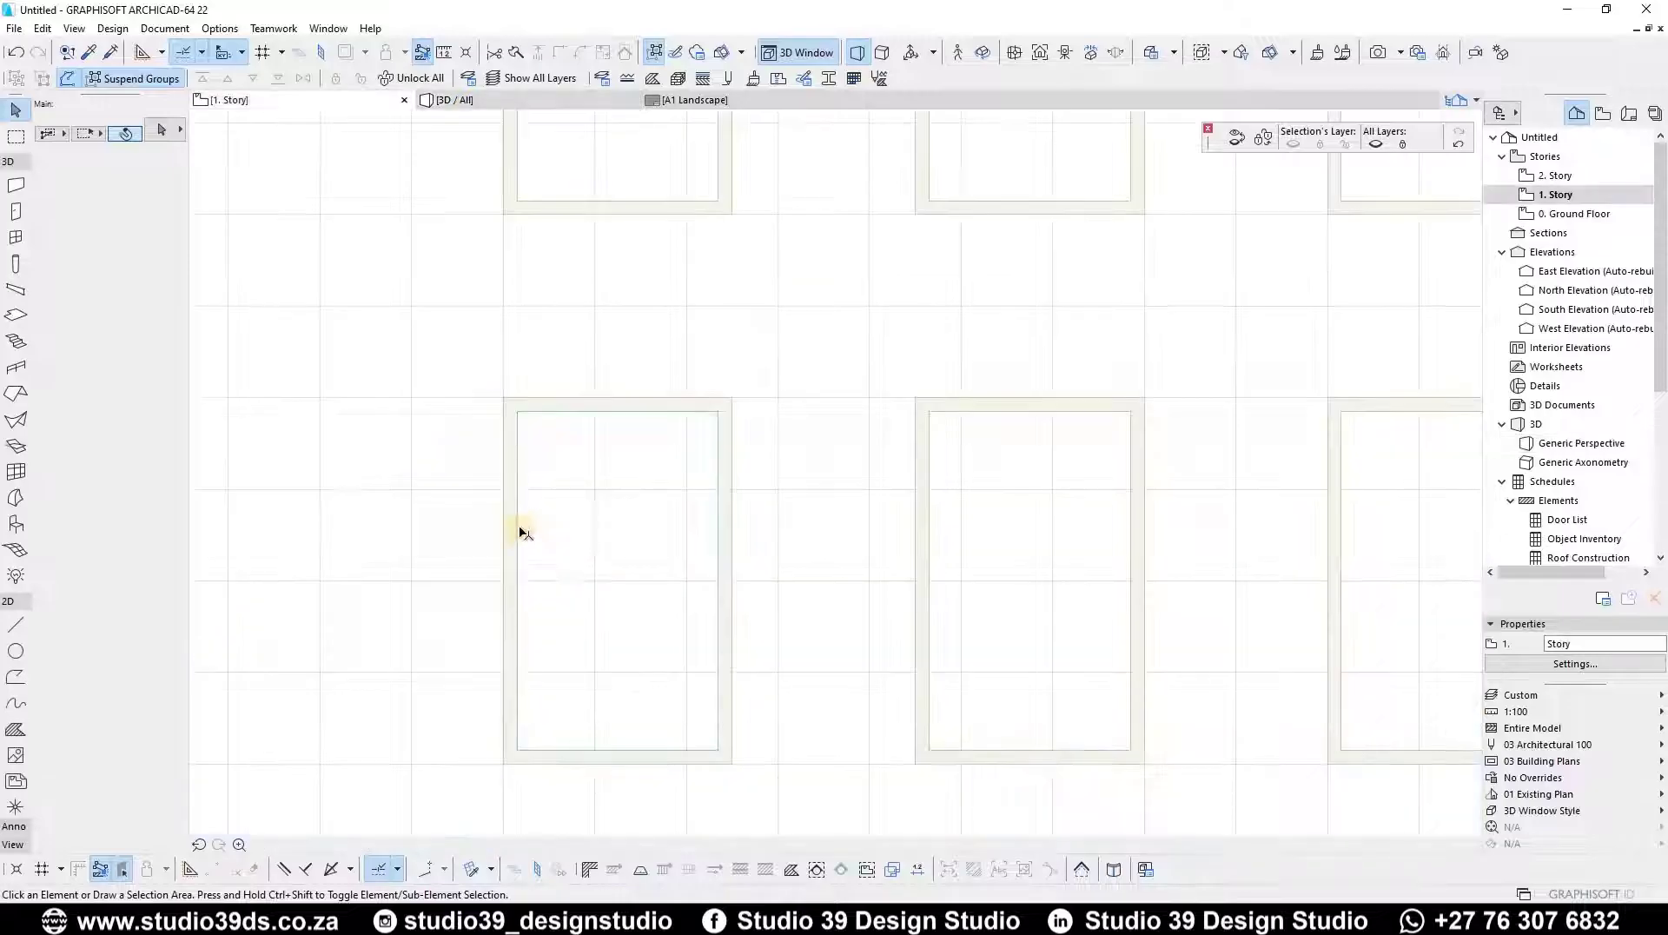
{"action": "scroll", "coordinate": [521, 532], "scroll_direction": "down", "scroll_amount": 2}
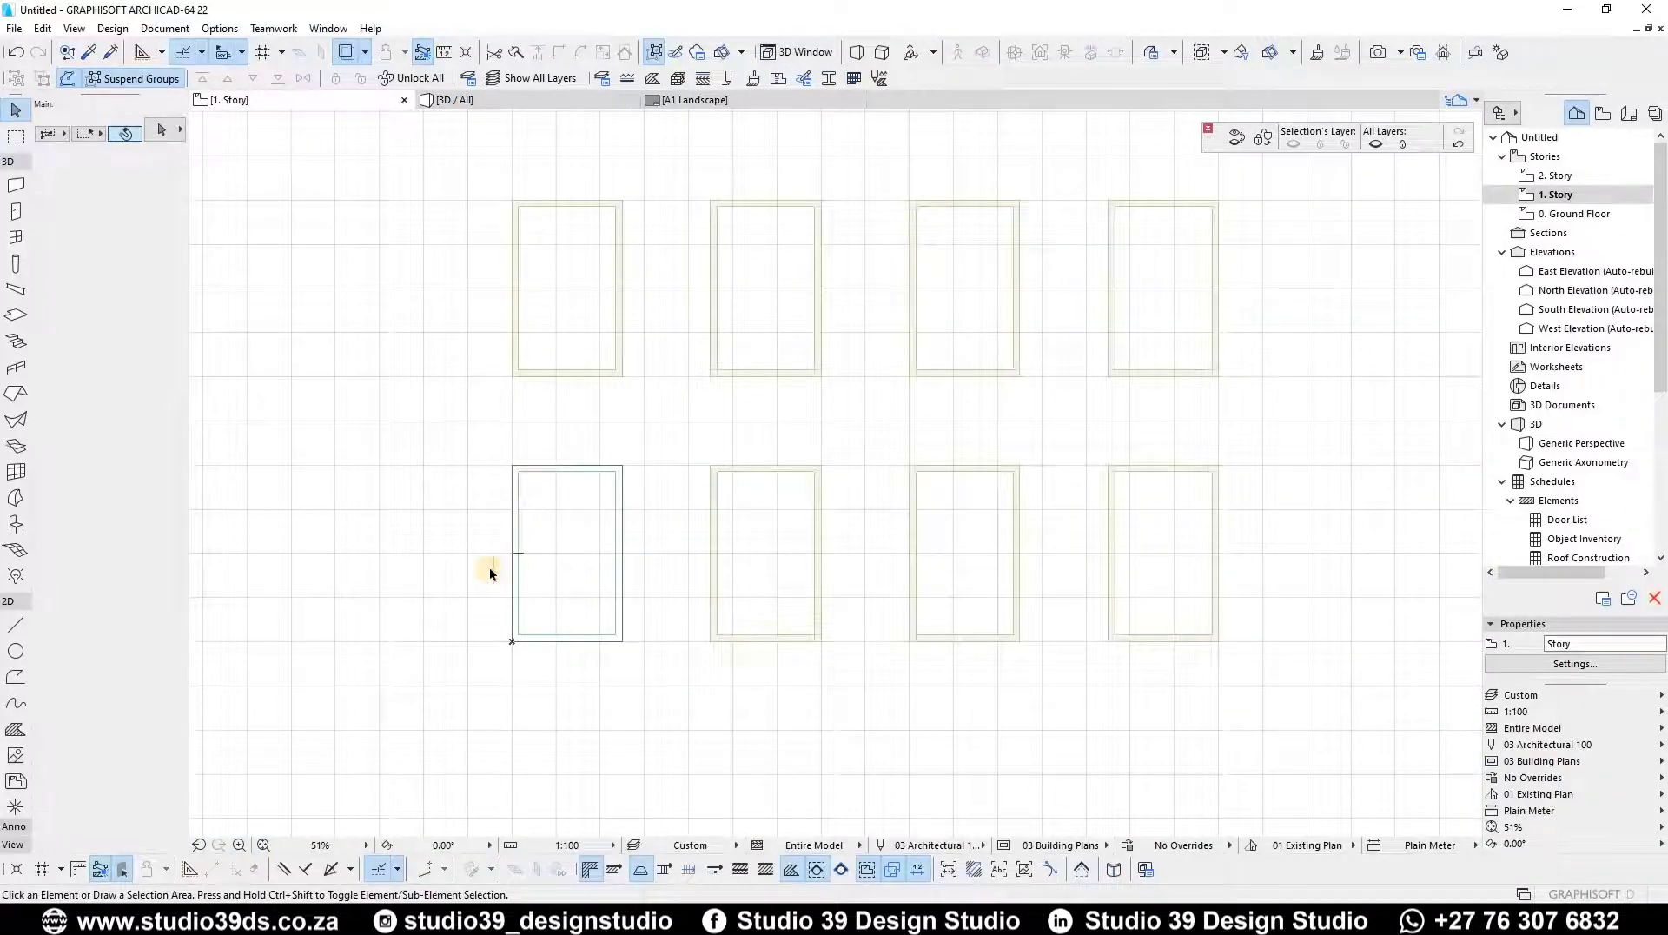
{"action": "scroll", "coordinate": [490, 573], "scroll_direction": "up", "scroll_amount": 2}
{"action": "scroll", "coordinate": [446, 537], "scroll_direction": "down", "scroll_amount": 2}
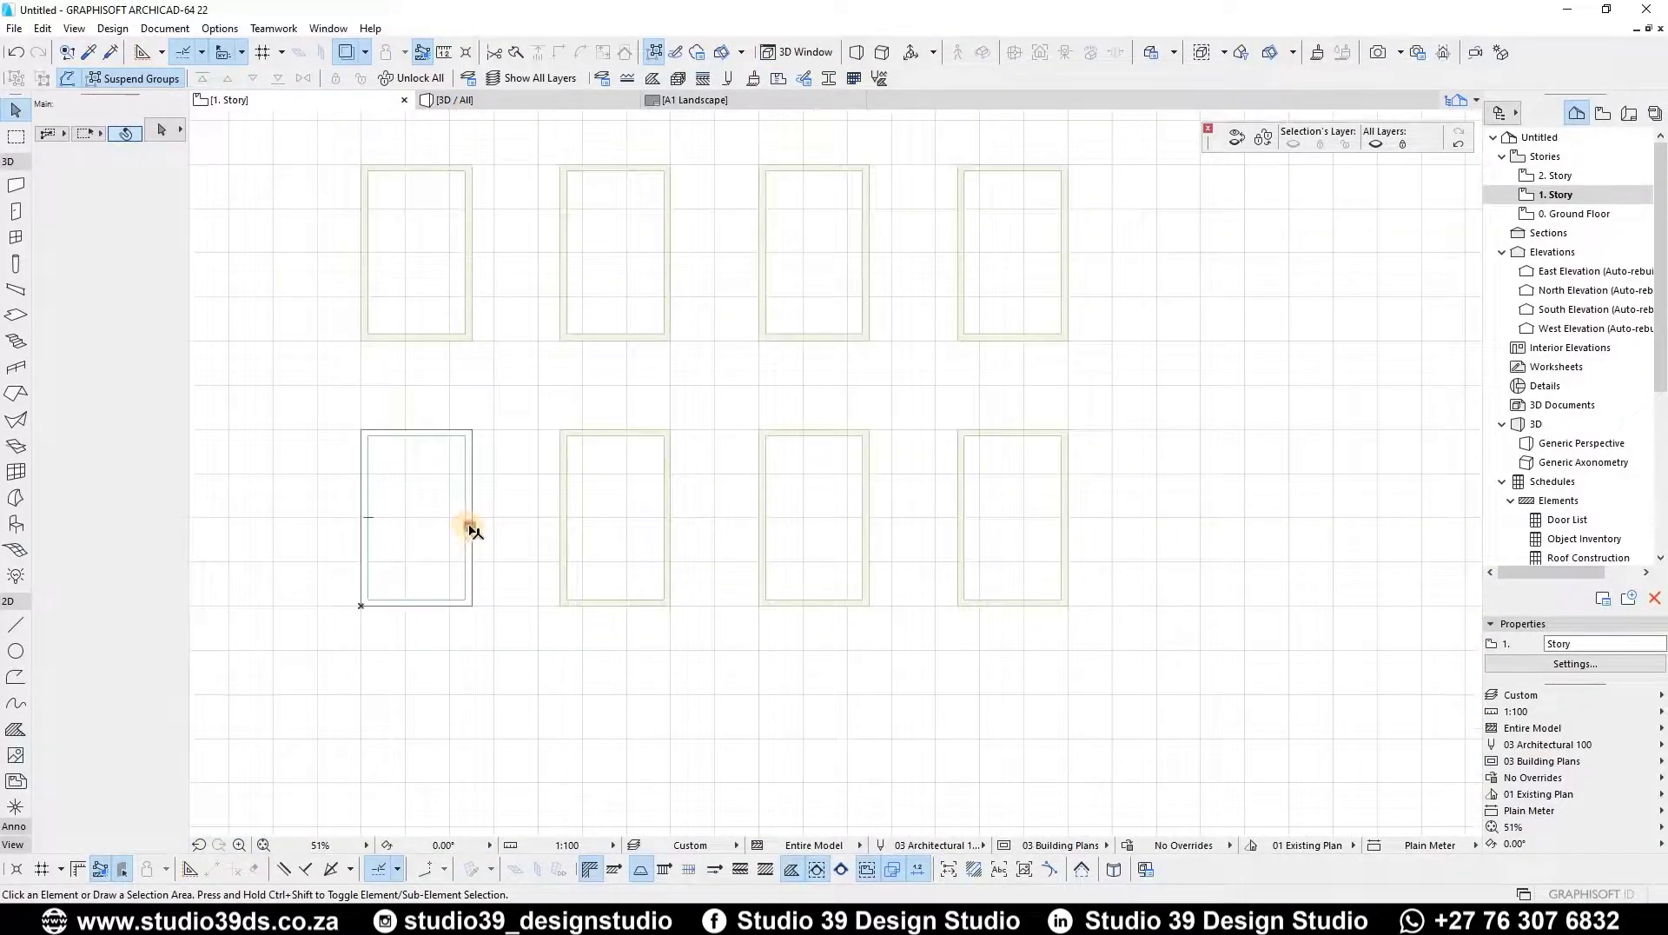
{"action": "left_click", "coordinate": [469, 527]}
{"action": "key", "text": "Escape"}
{"action": "key", "text": "ctrl+Down"}
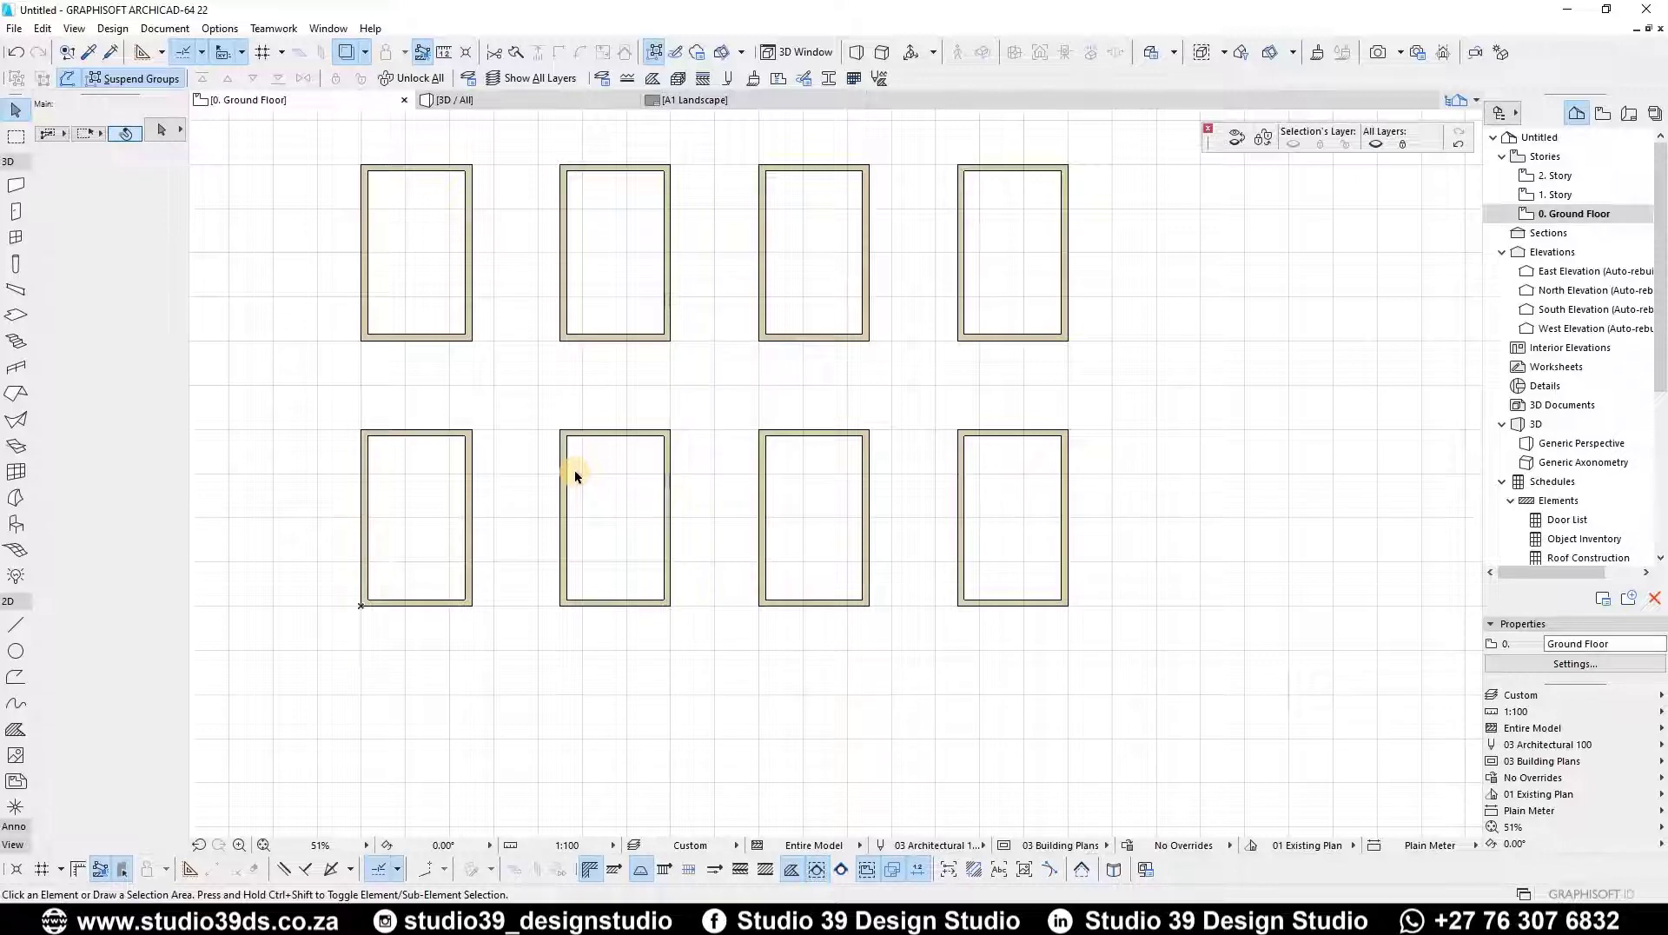
- Set up a single-plane roof with a basic Timber - Roof structure, 28° pitch and 2600 mm pivot height
{"action": "left_click", "coordinate": [18, 393]}
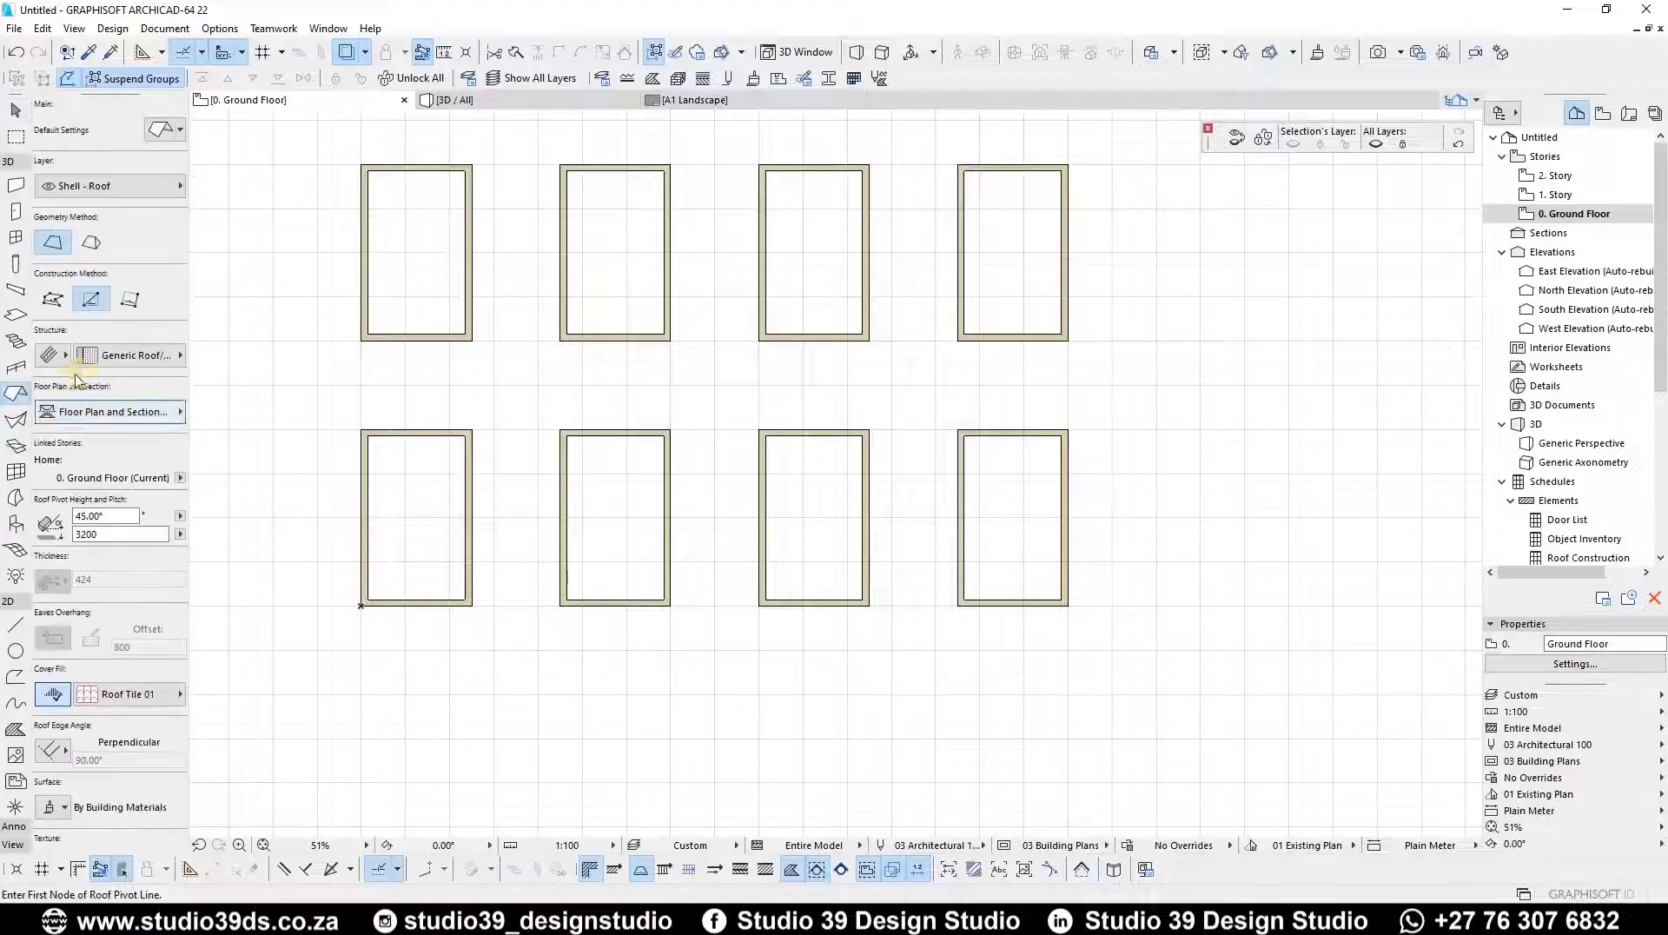
{"action": "left_click", "coordinate": [53, 354]}
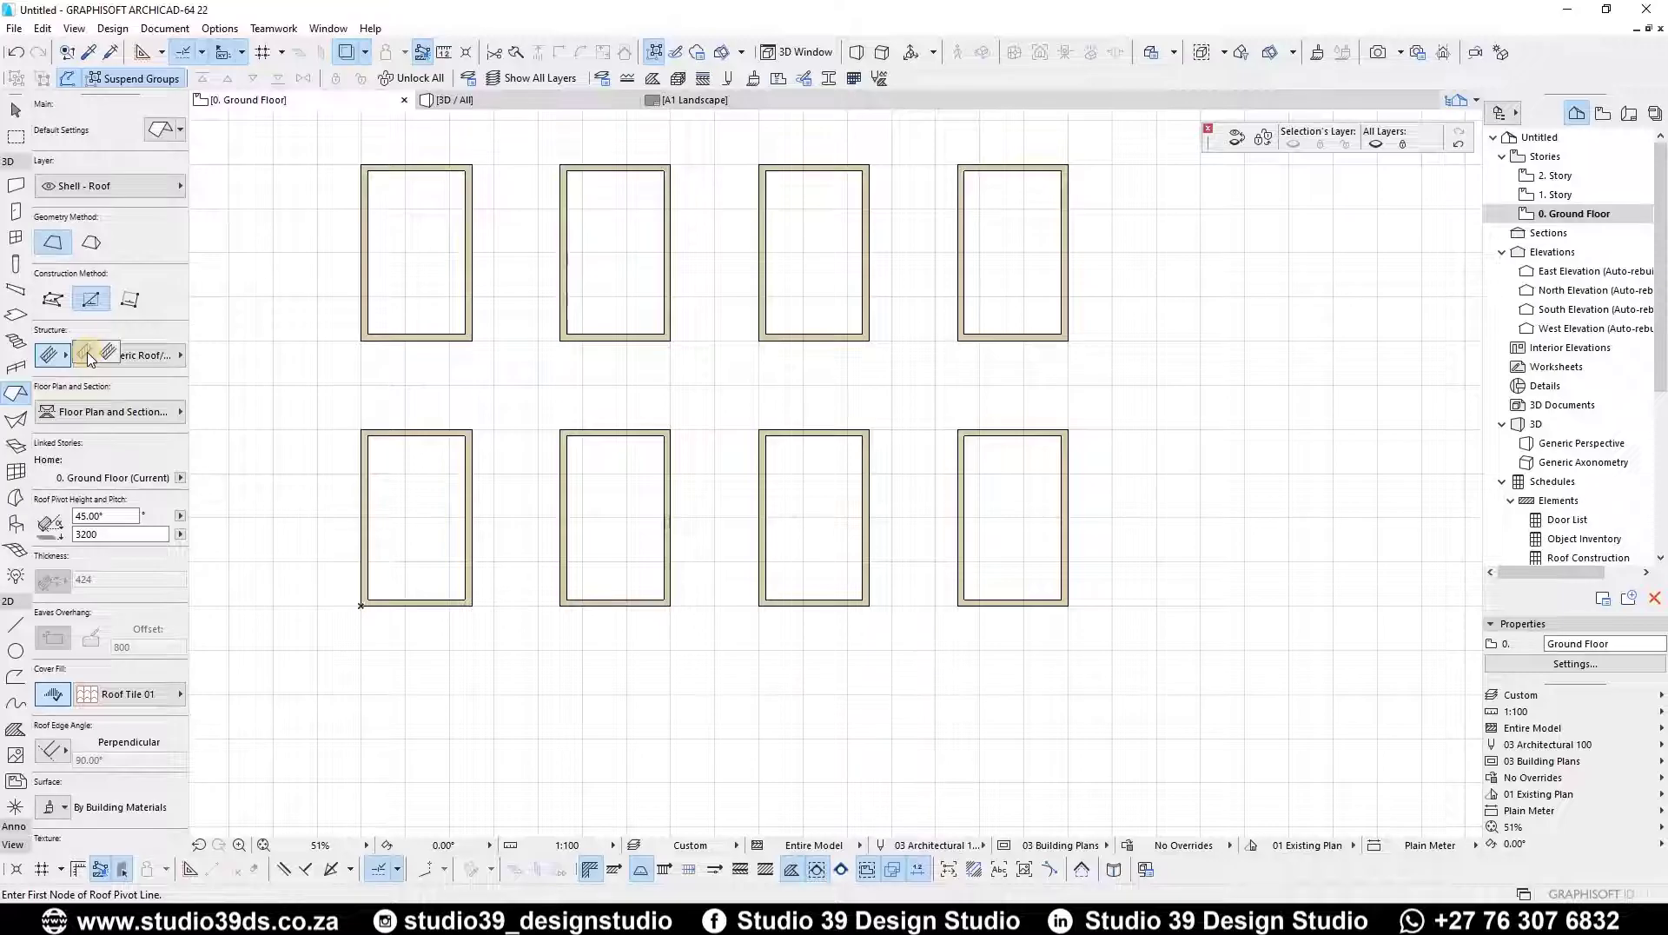
{"action": "left_click", "coordinate": [108, 351]}
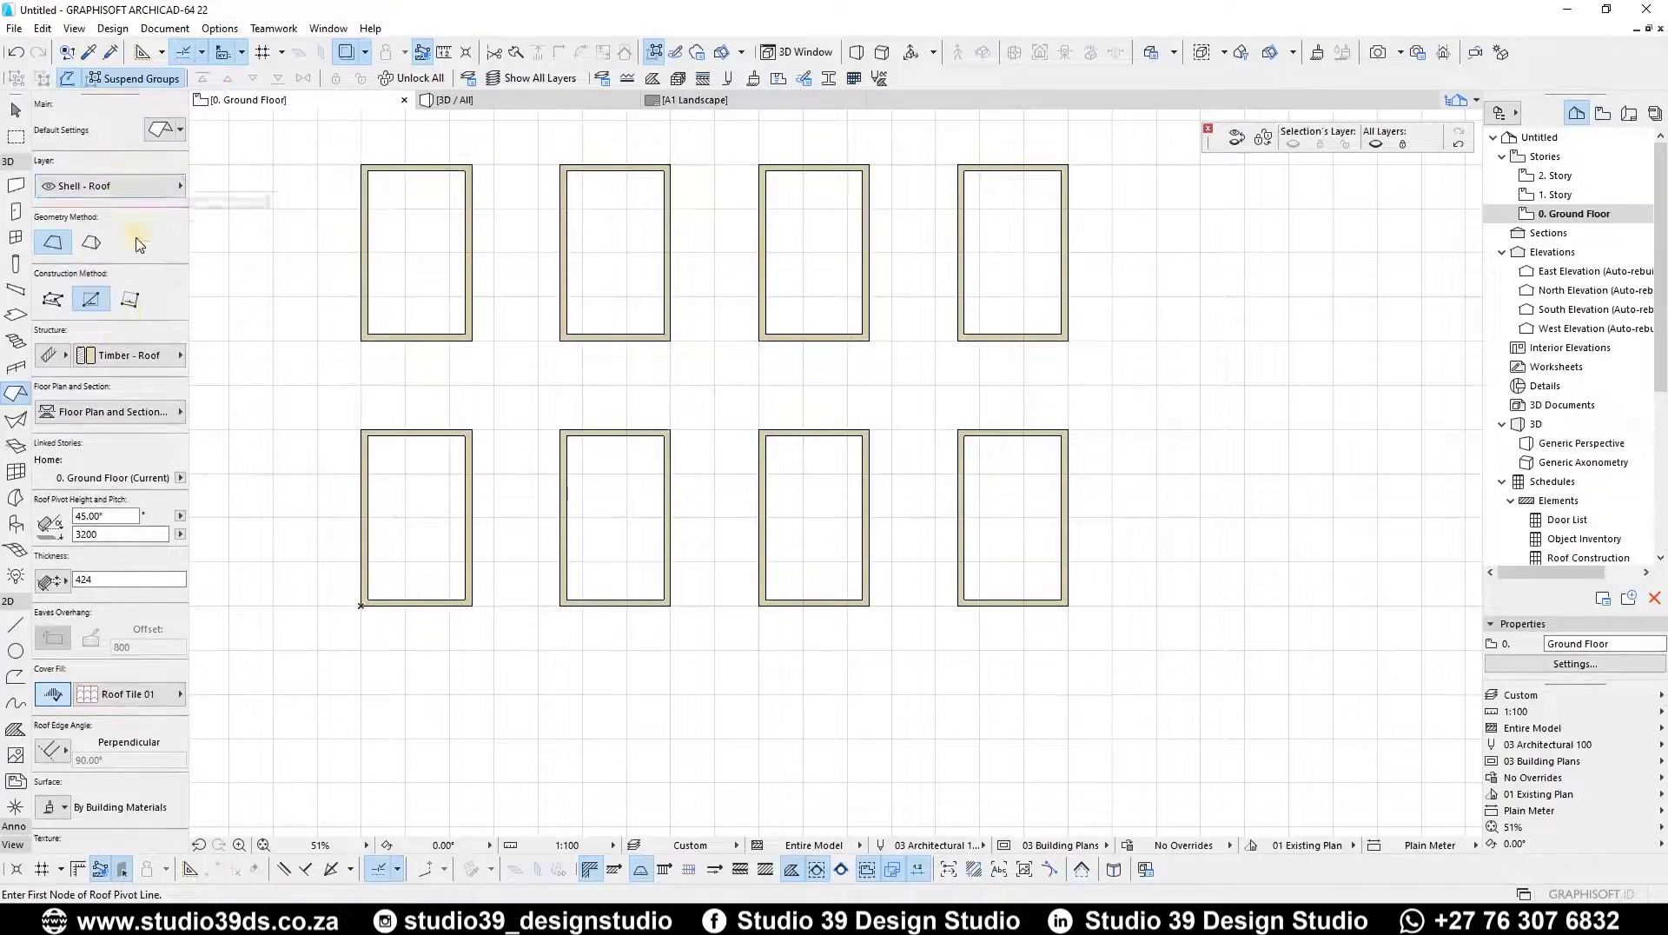
{"action": "left_click", "coordinate": [118, 516]}
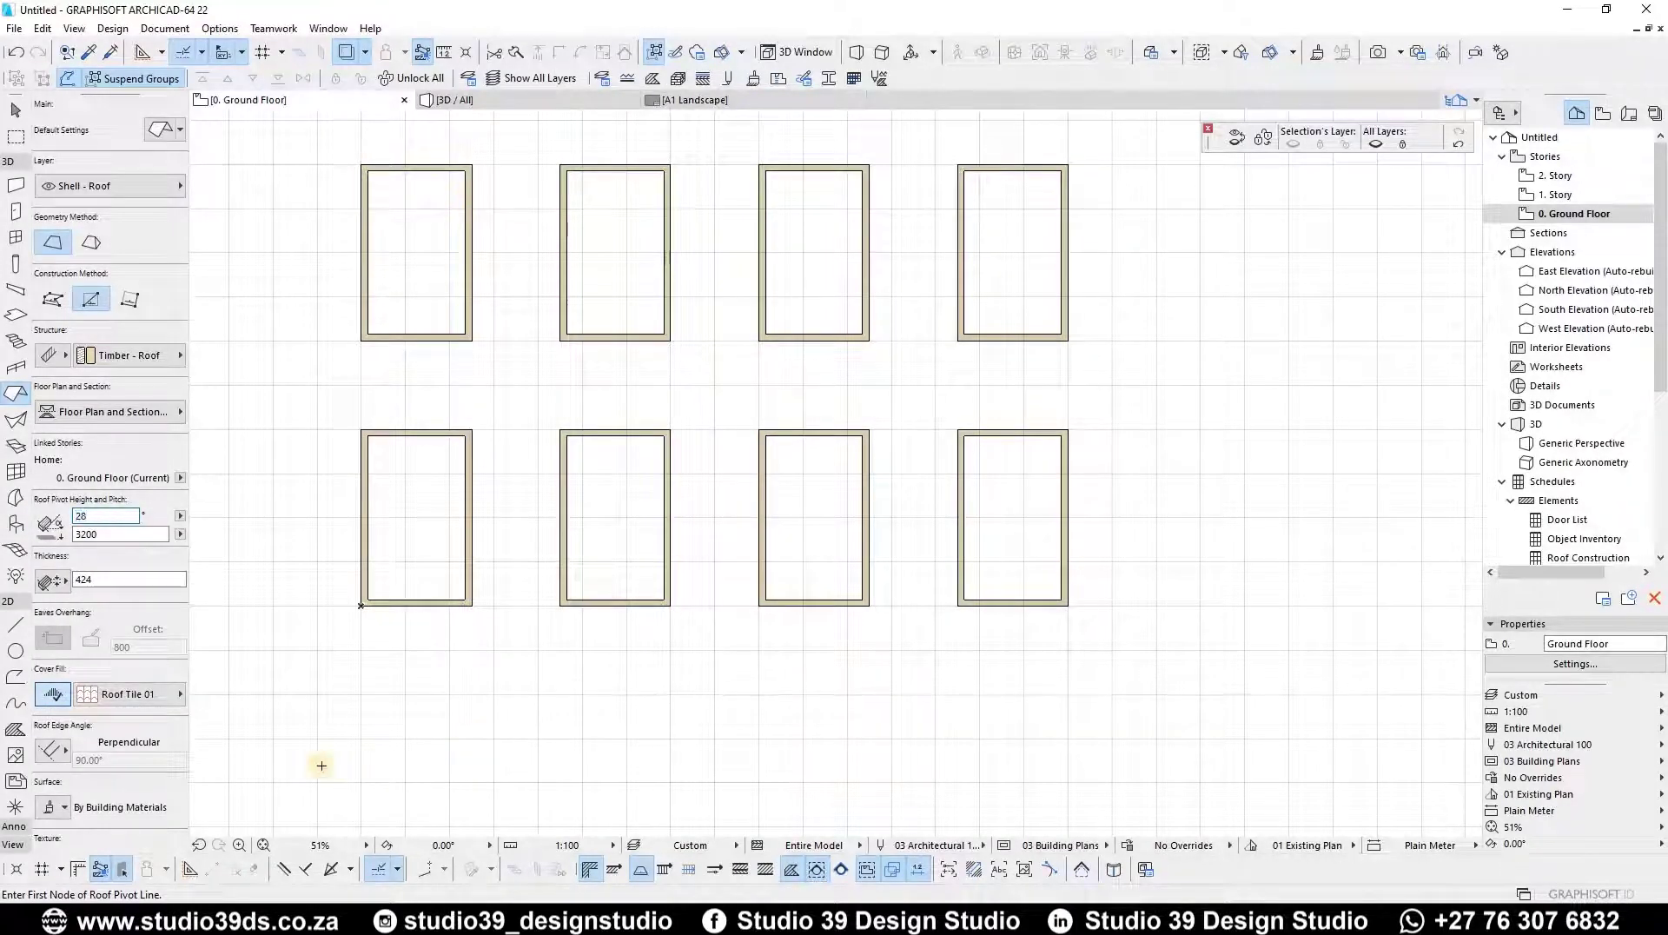
{"action": "key", "text": "Return"}
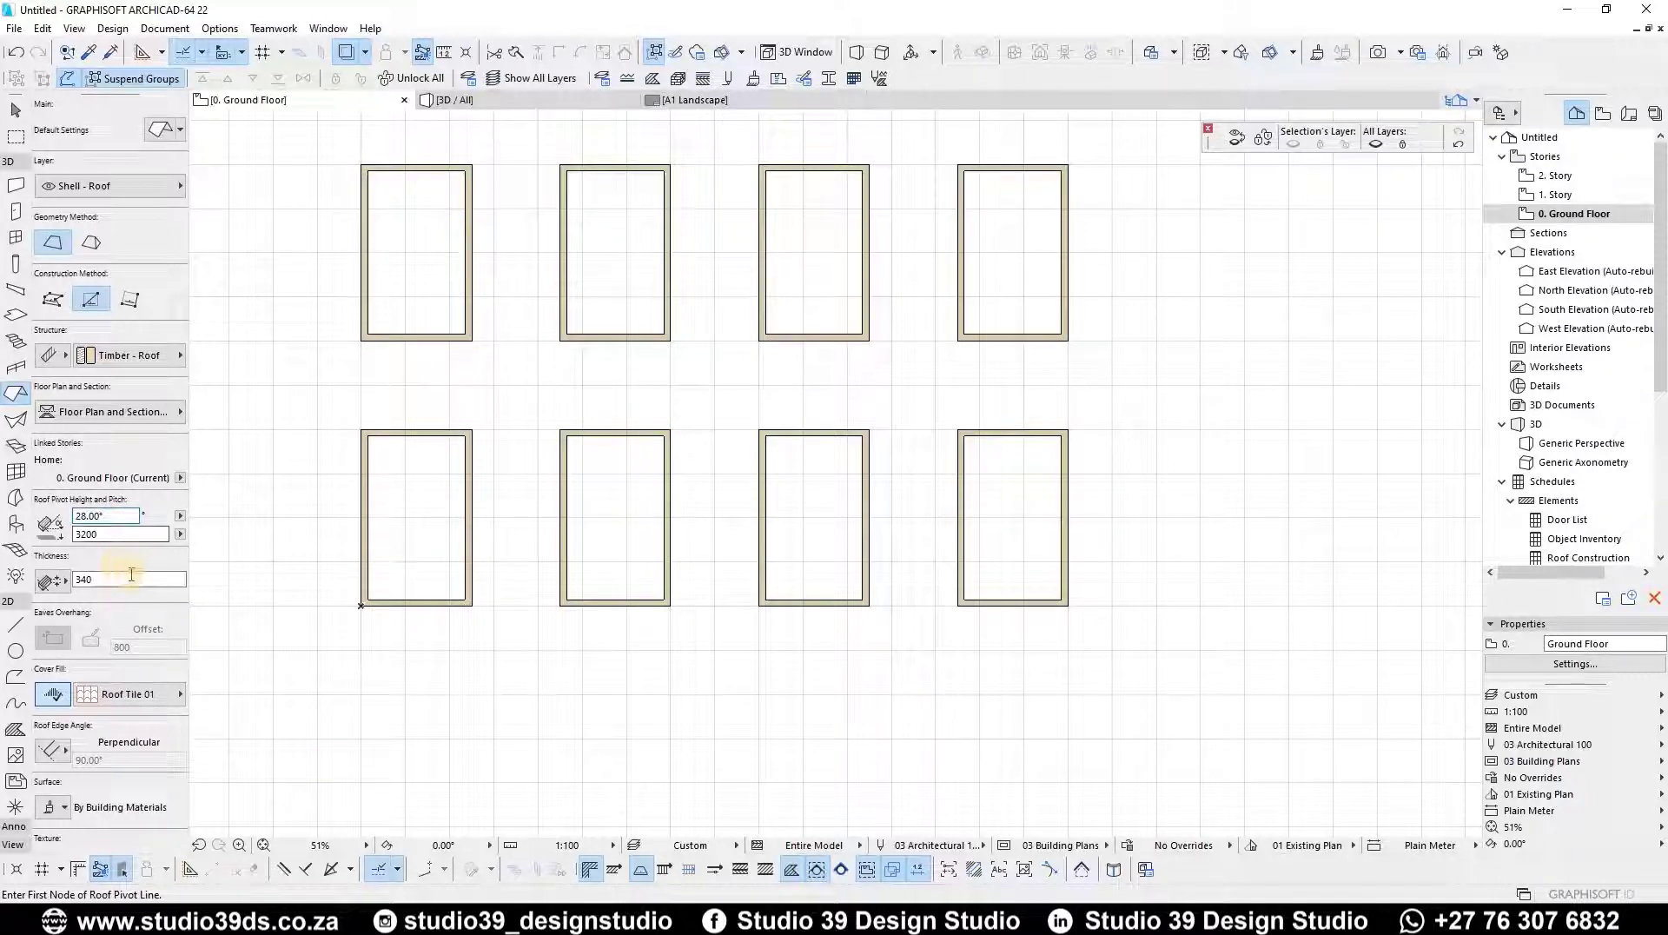
{"action": "key", "text": "Tab"}
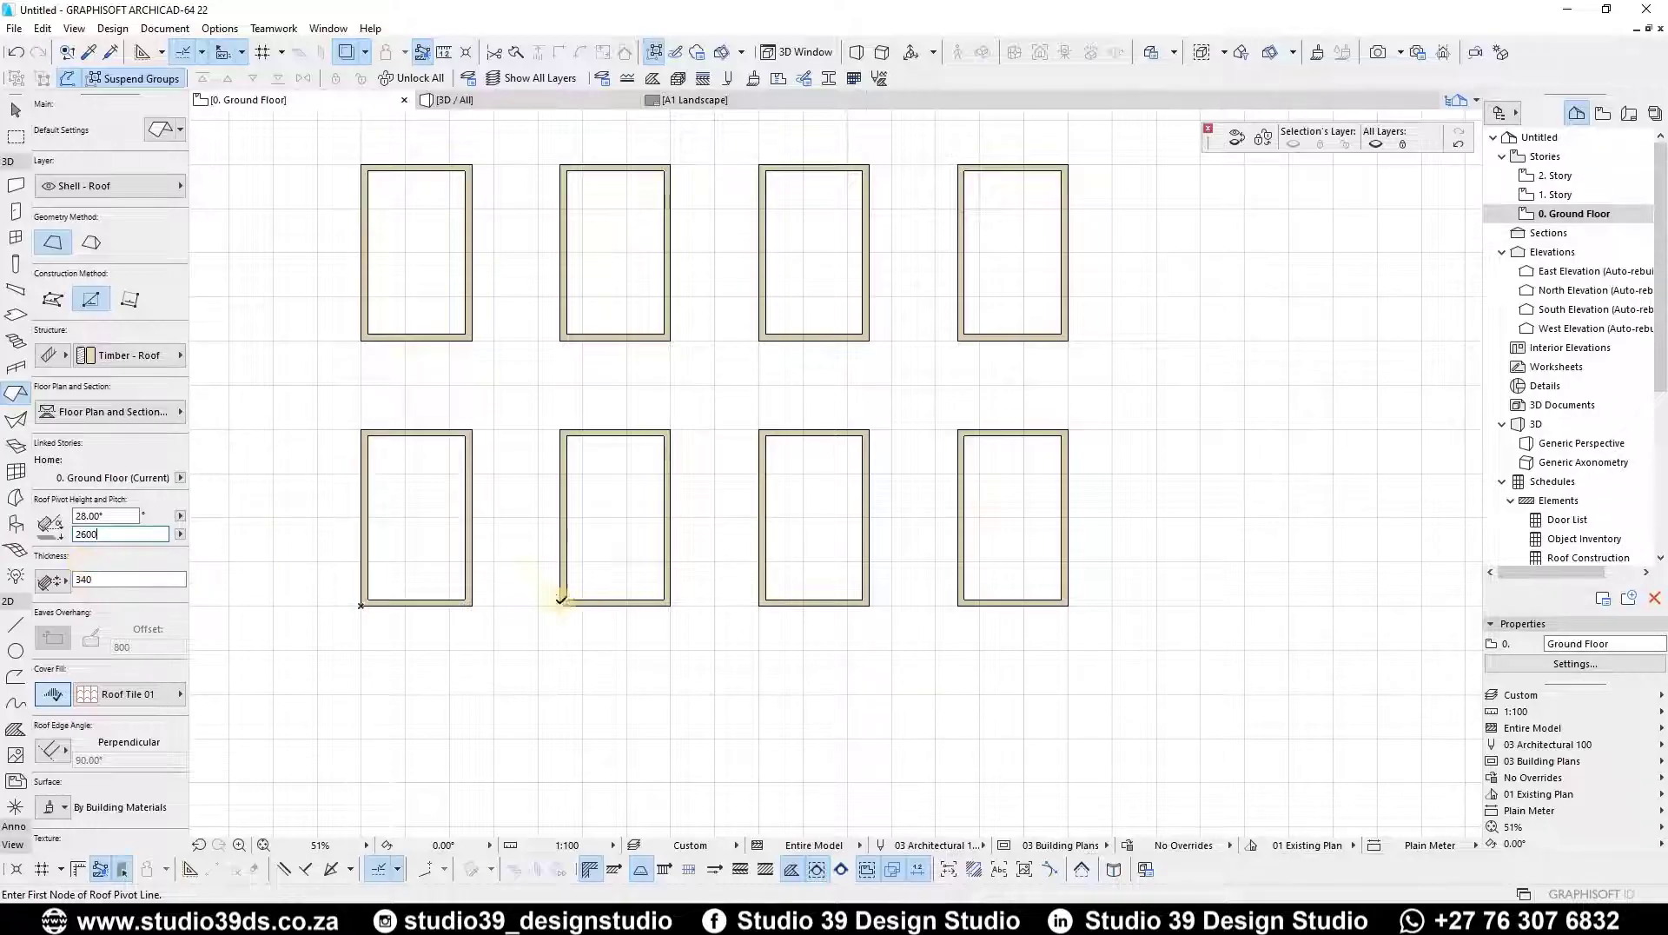
- Draw the roof over the second box in the lower row, pivoting on its left outer wall edge and overhanging all sides, and select it
{"action": "scroll", "coordinate": [553, 597], "scroll_direction": "up", "scroll_amount": 3}
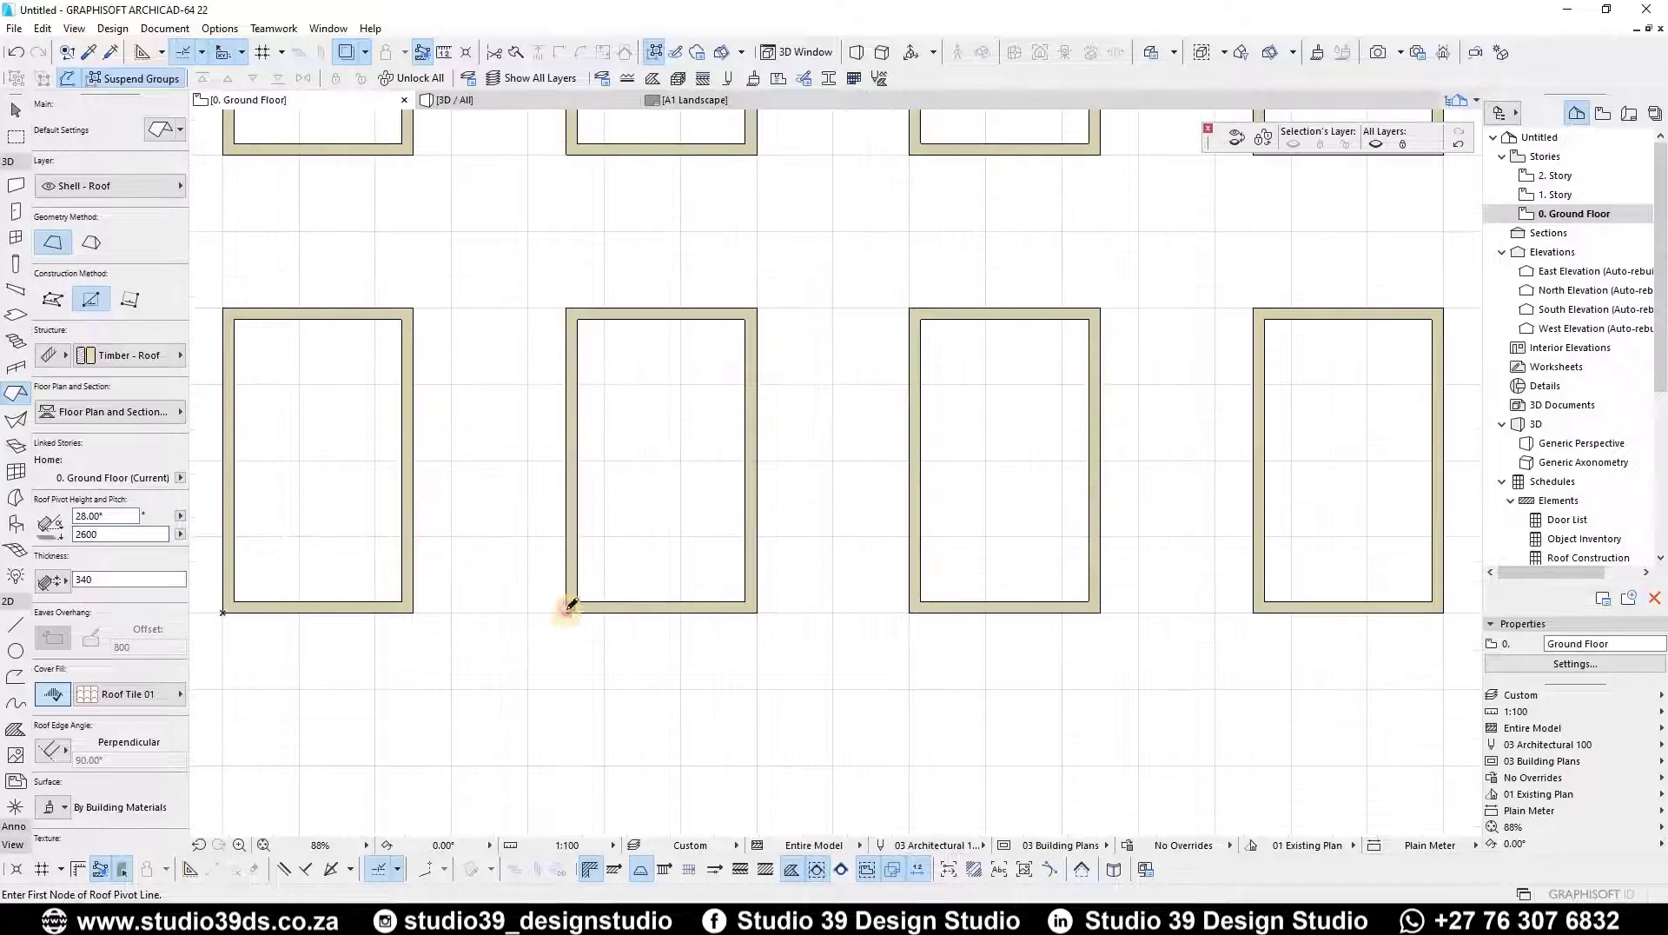
{"action": "left_click", "coordinate": [567, 610]}
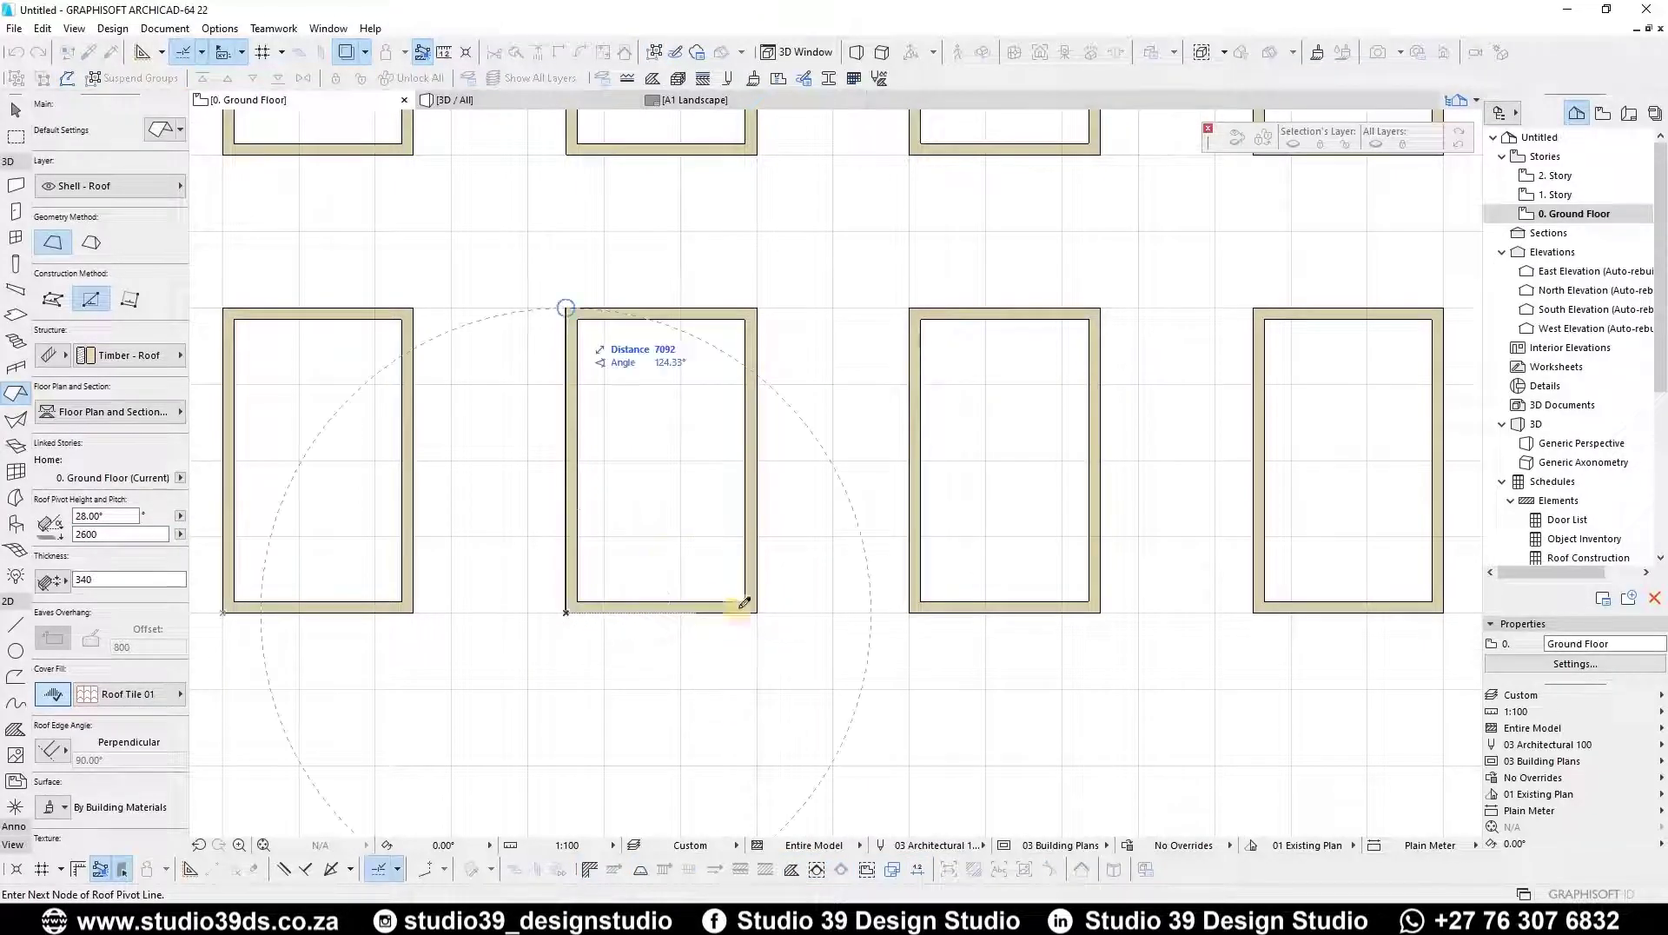
{"action": "left_click", "coordinate": [565, 308]}
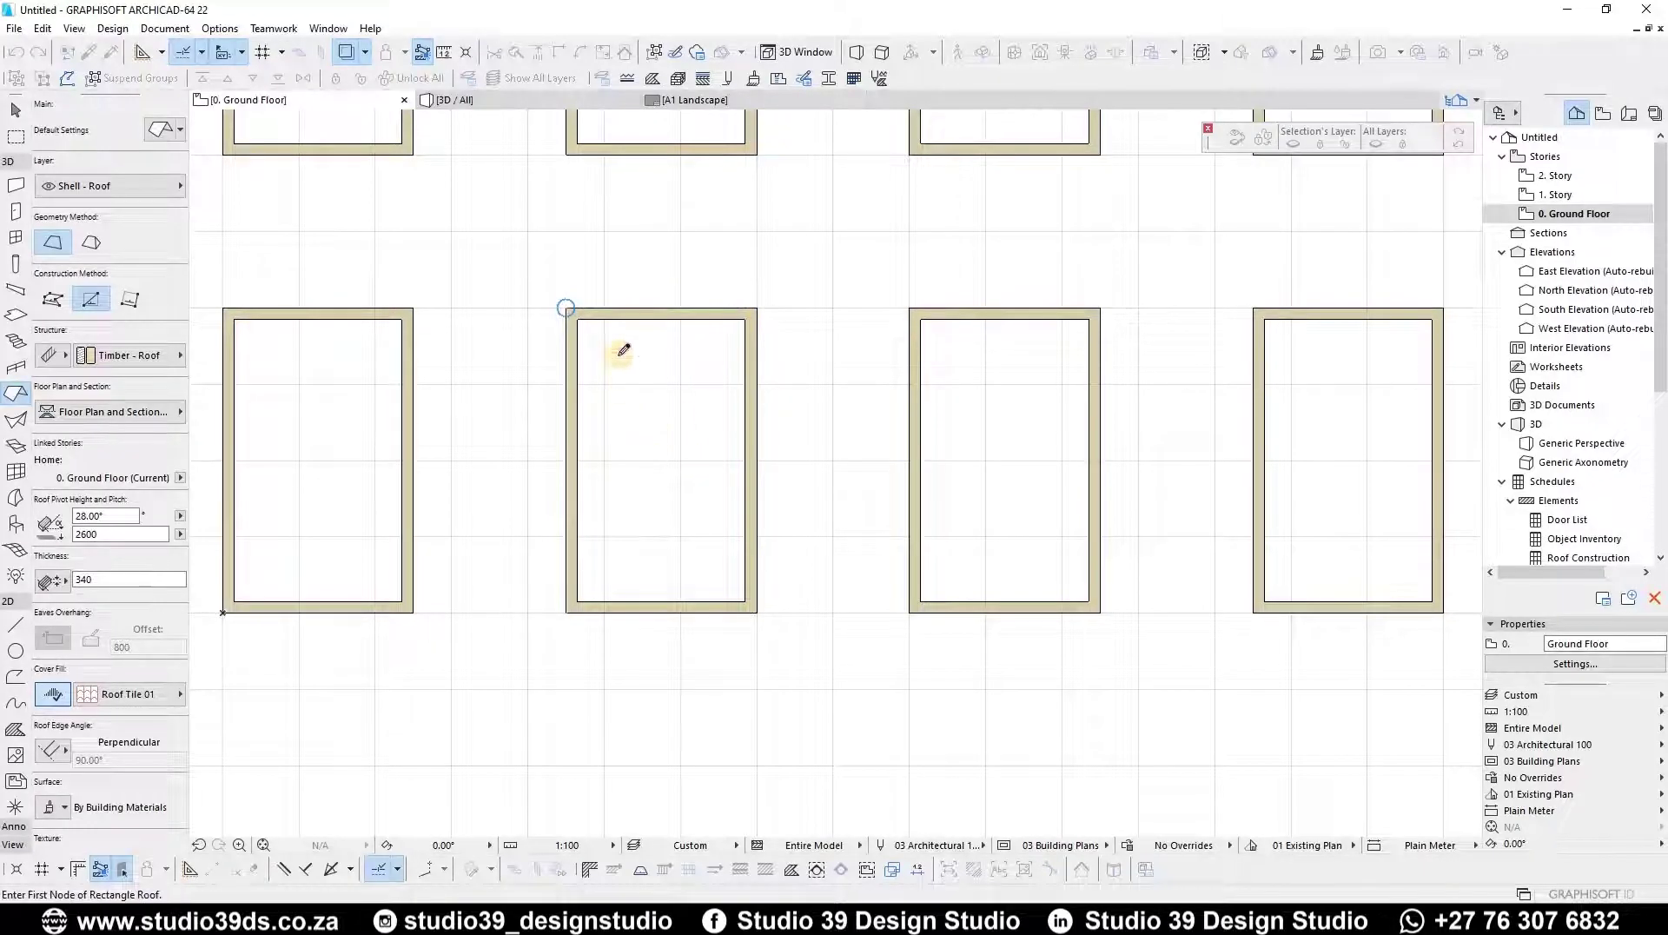
{"action": "left_click", "coordinate": [542, 621]}
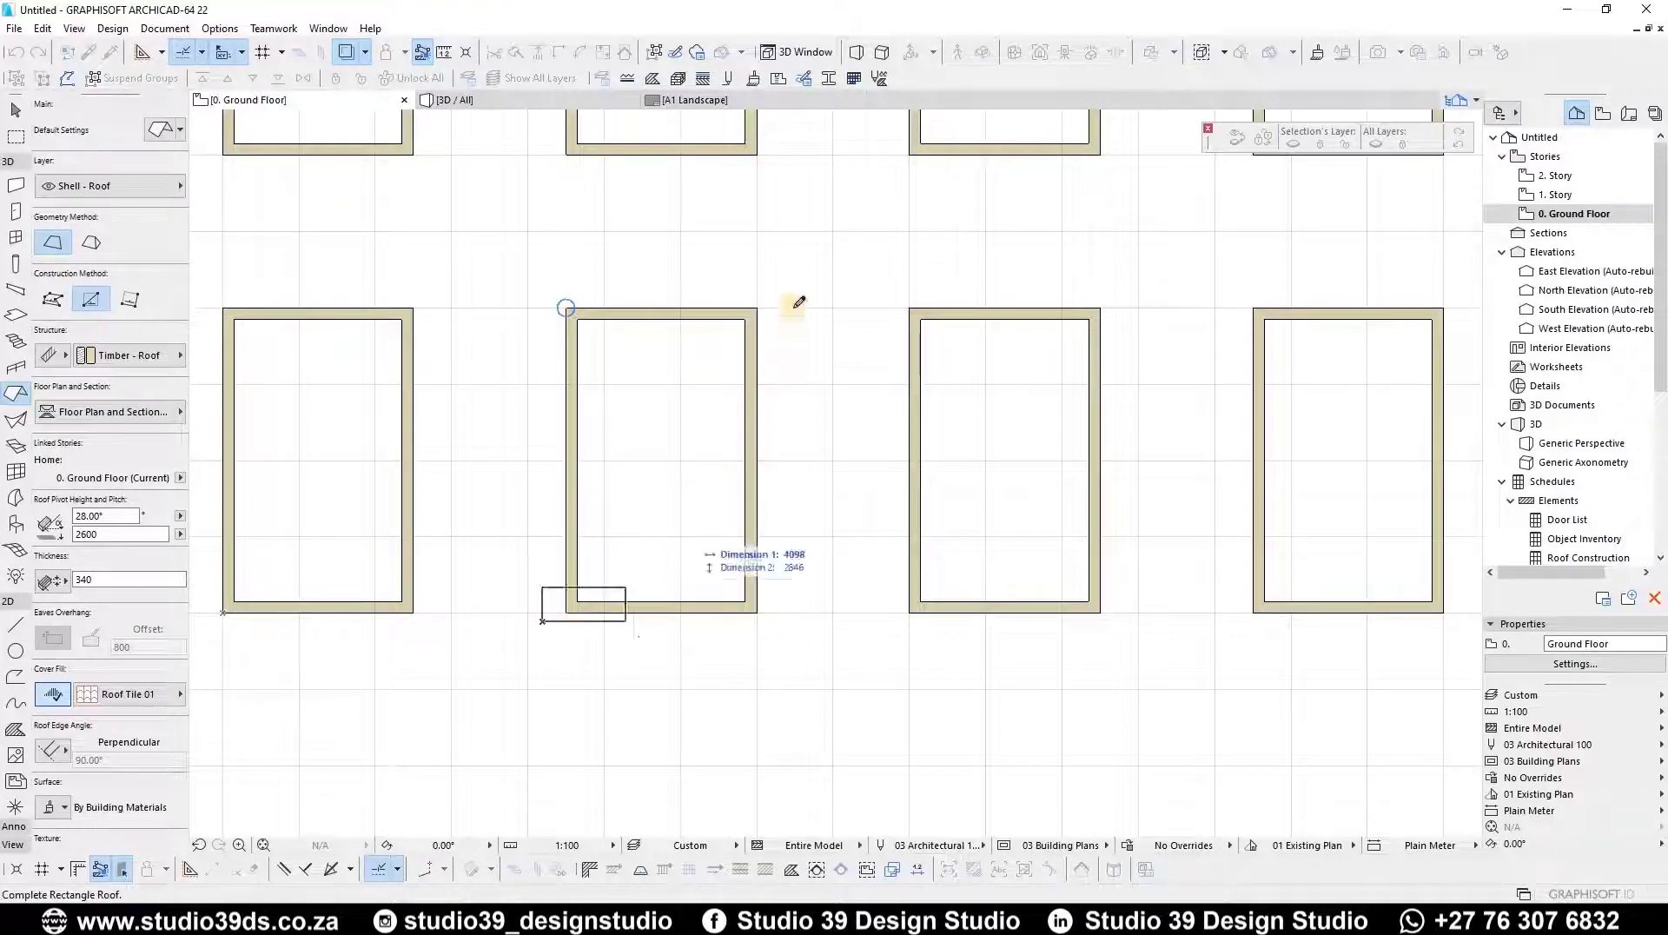
{"action": "left_click", "coordinate": [792, 372]}
{"action": "key", "text": "Escape"}
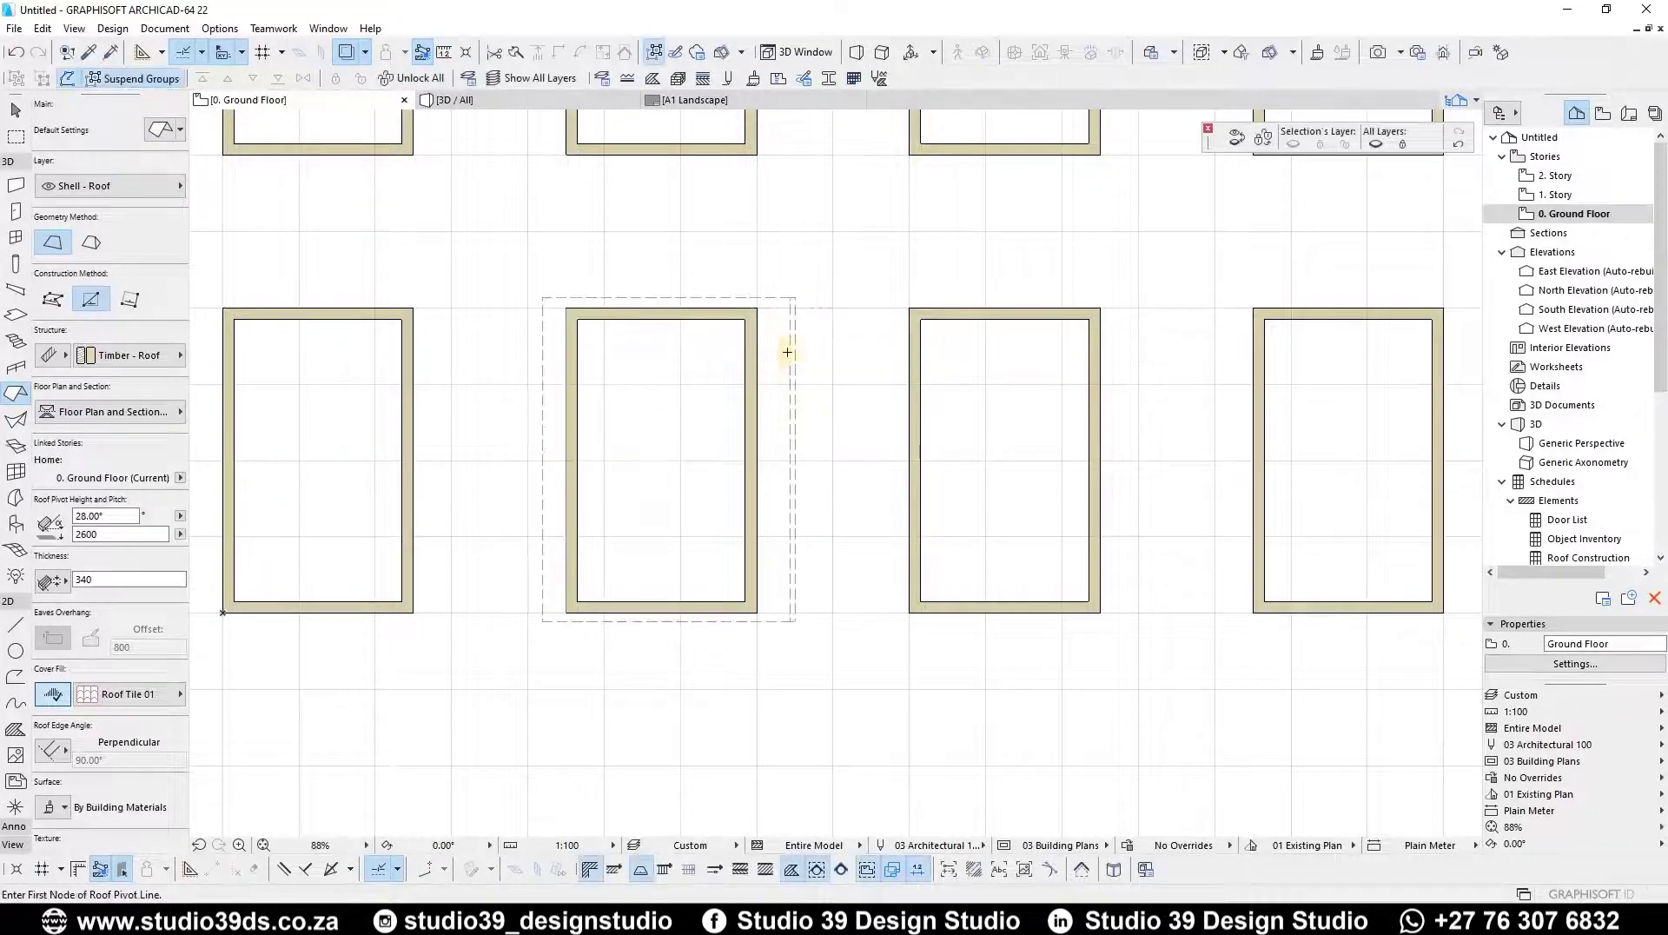
{"action": "left_click", "coordinate": [712, 422]}
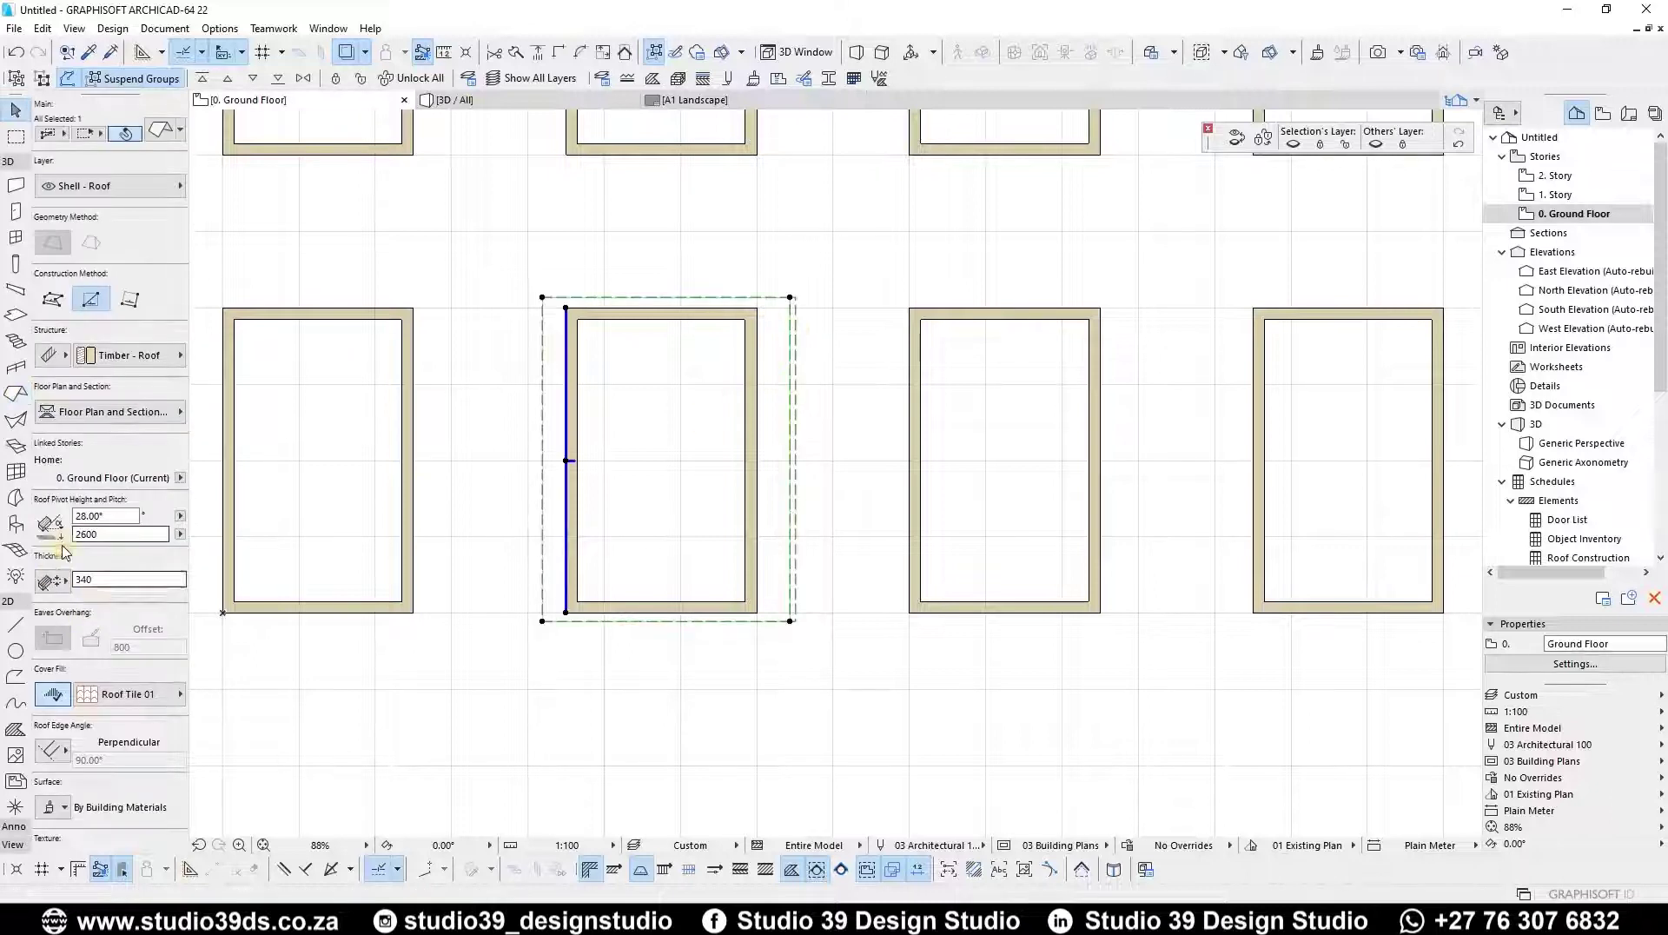
- Set the edge angle of the selected single-pitch roof to Vertical
{"action": "left_click", "coordinate": [330, 442]}
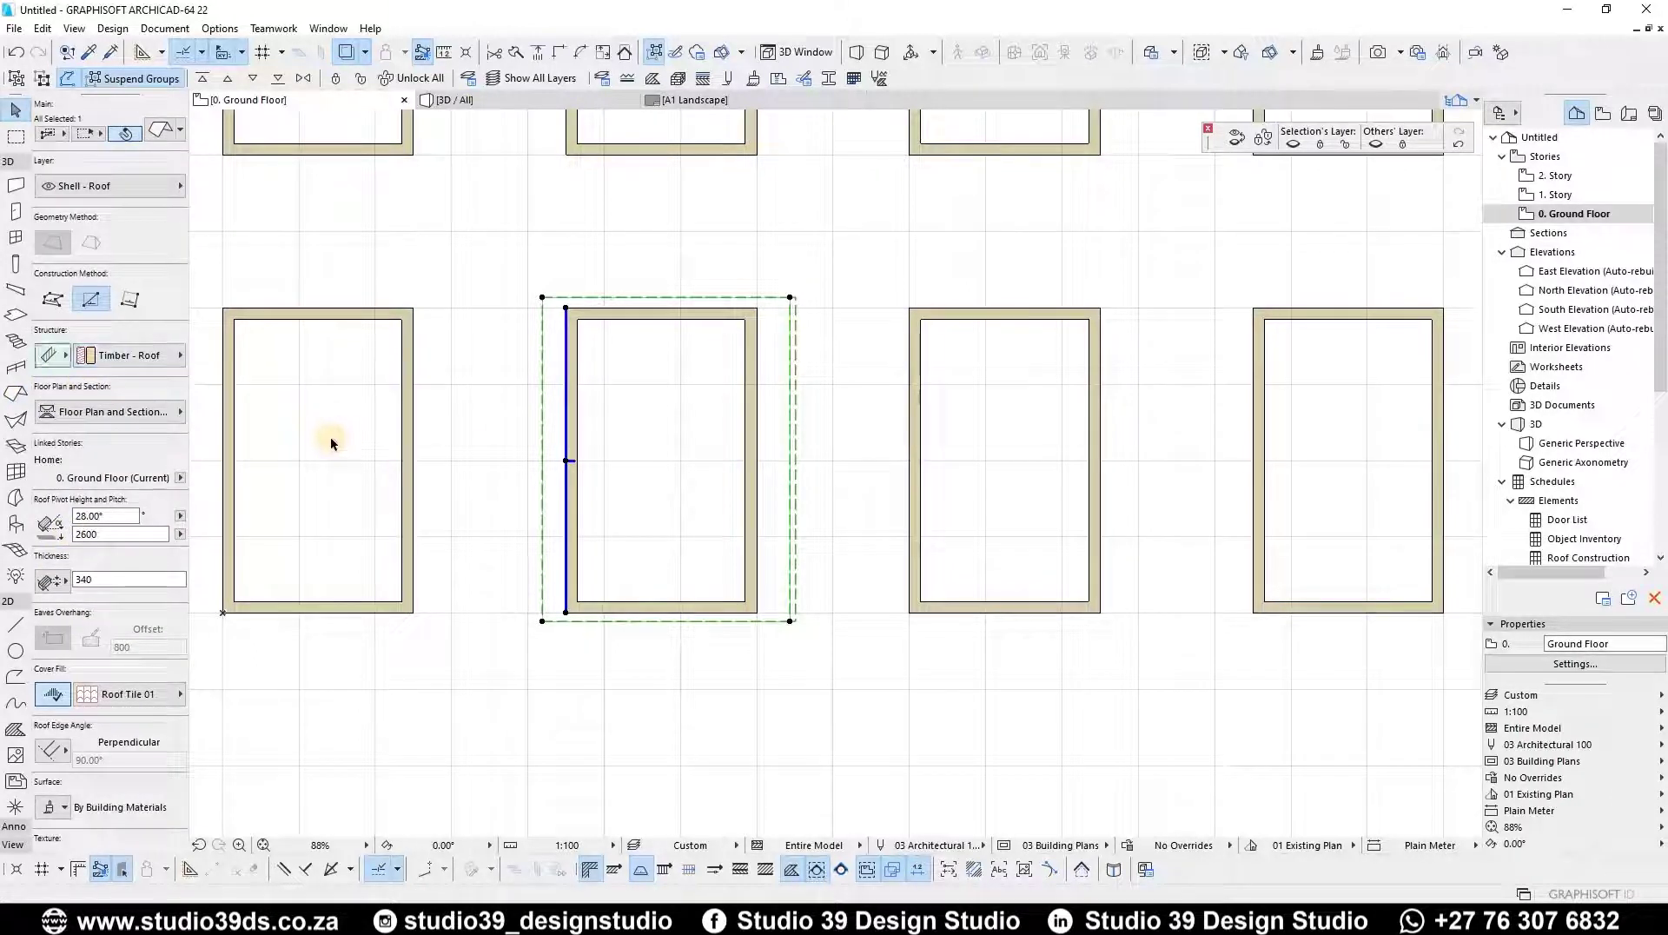
{"action": "left_click", "coordinate": [53, 748]}
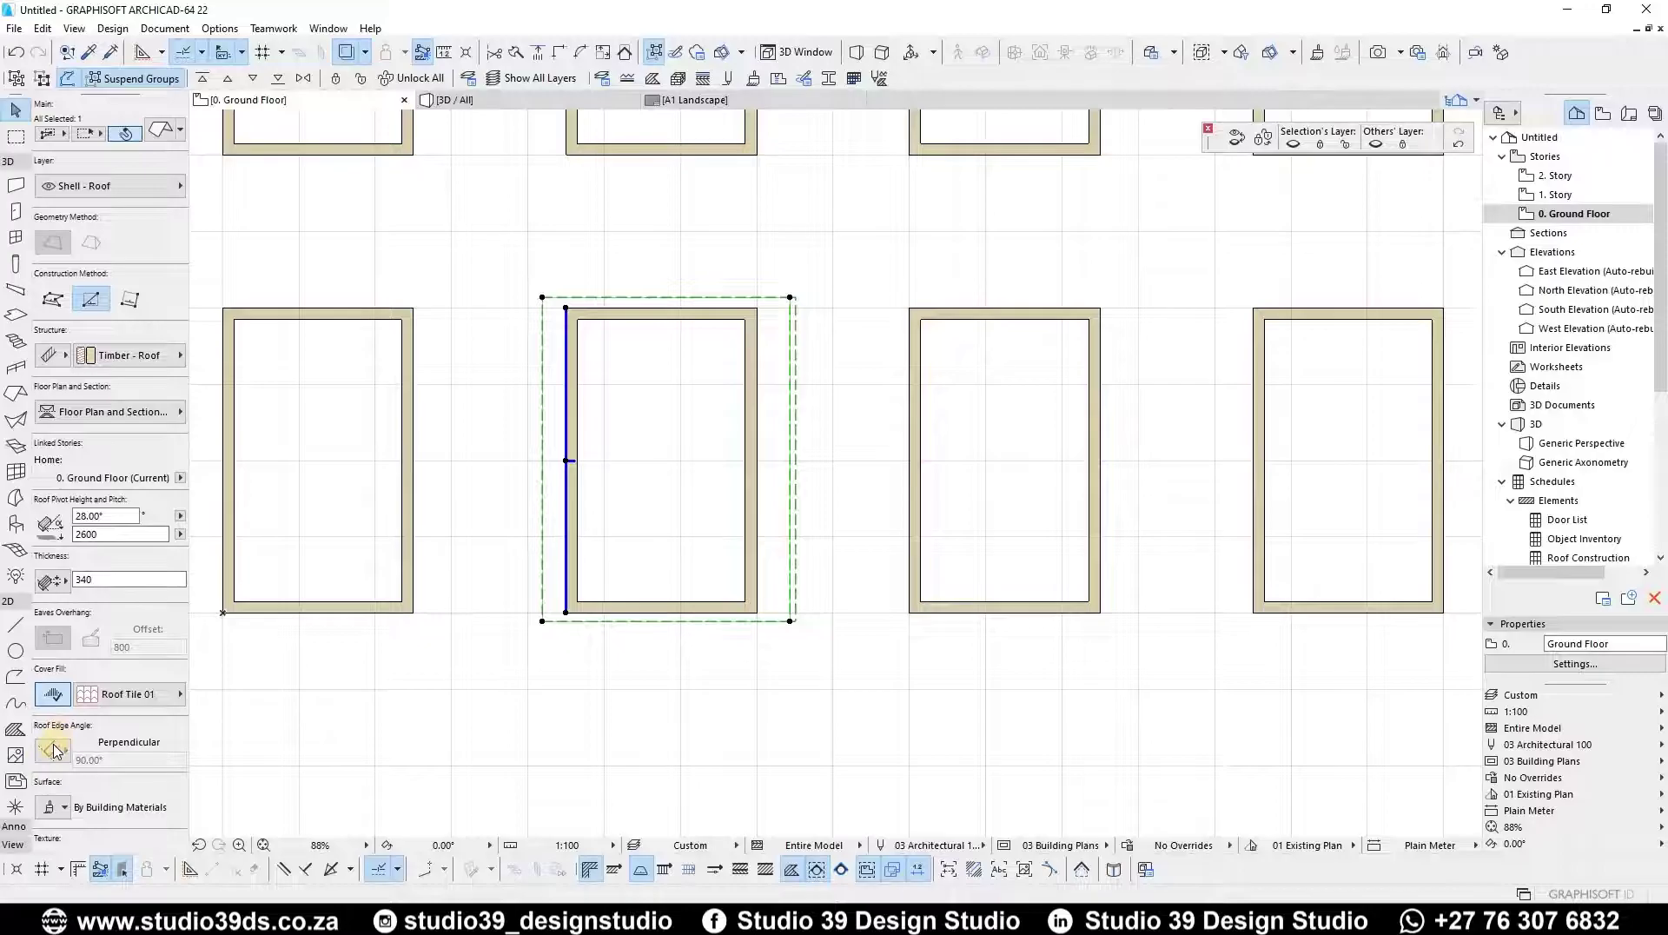
{"action": "left_click", "coordinate": [53, 750]}
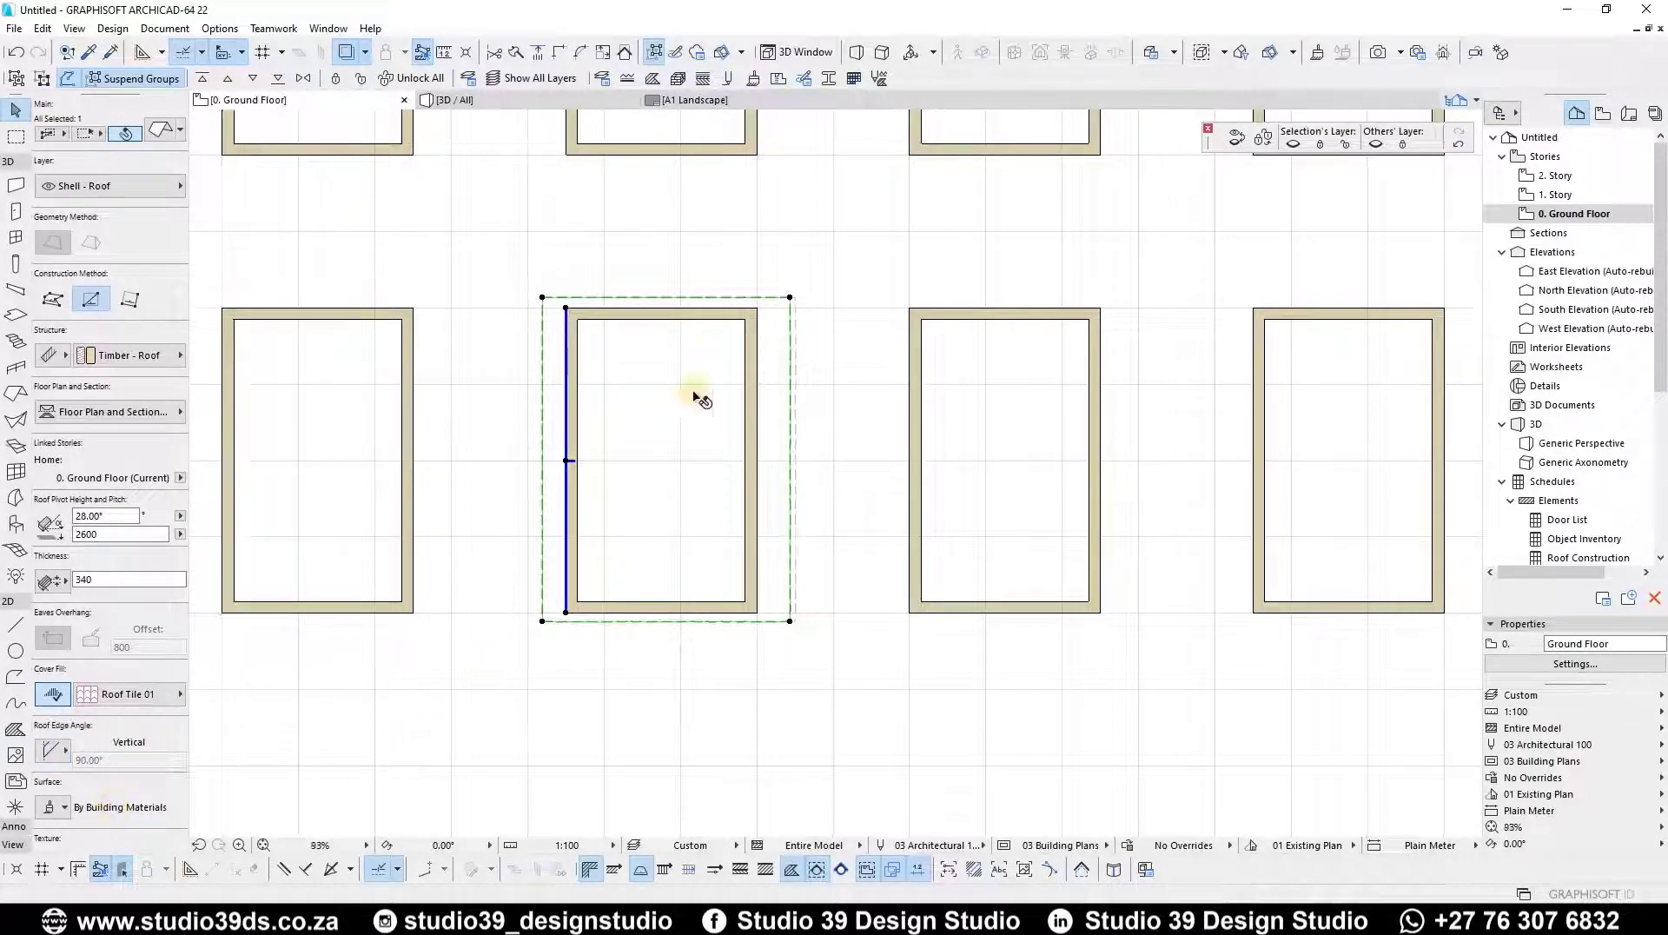
- Offset the roof's upper and lower edges inward to align with the outer faces of the end walls
{"action": "scroll", "coordinate": [660, 419], "scroll_direction": "up", "scroll_amount": 3}
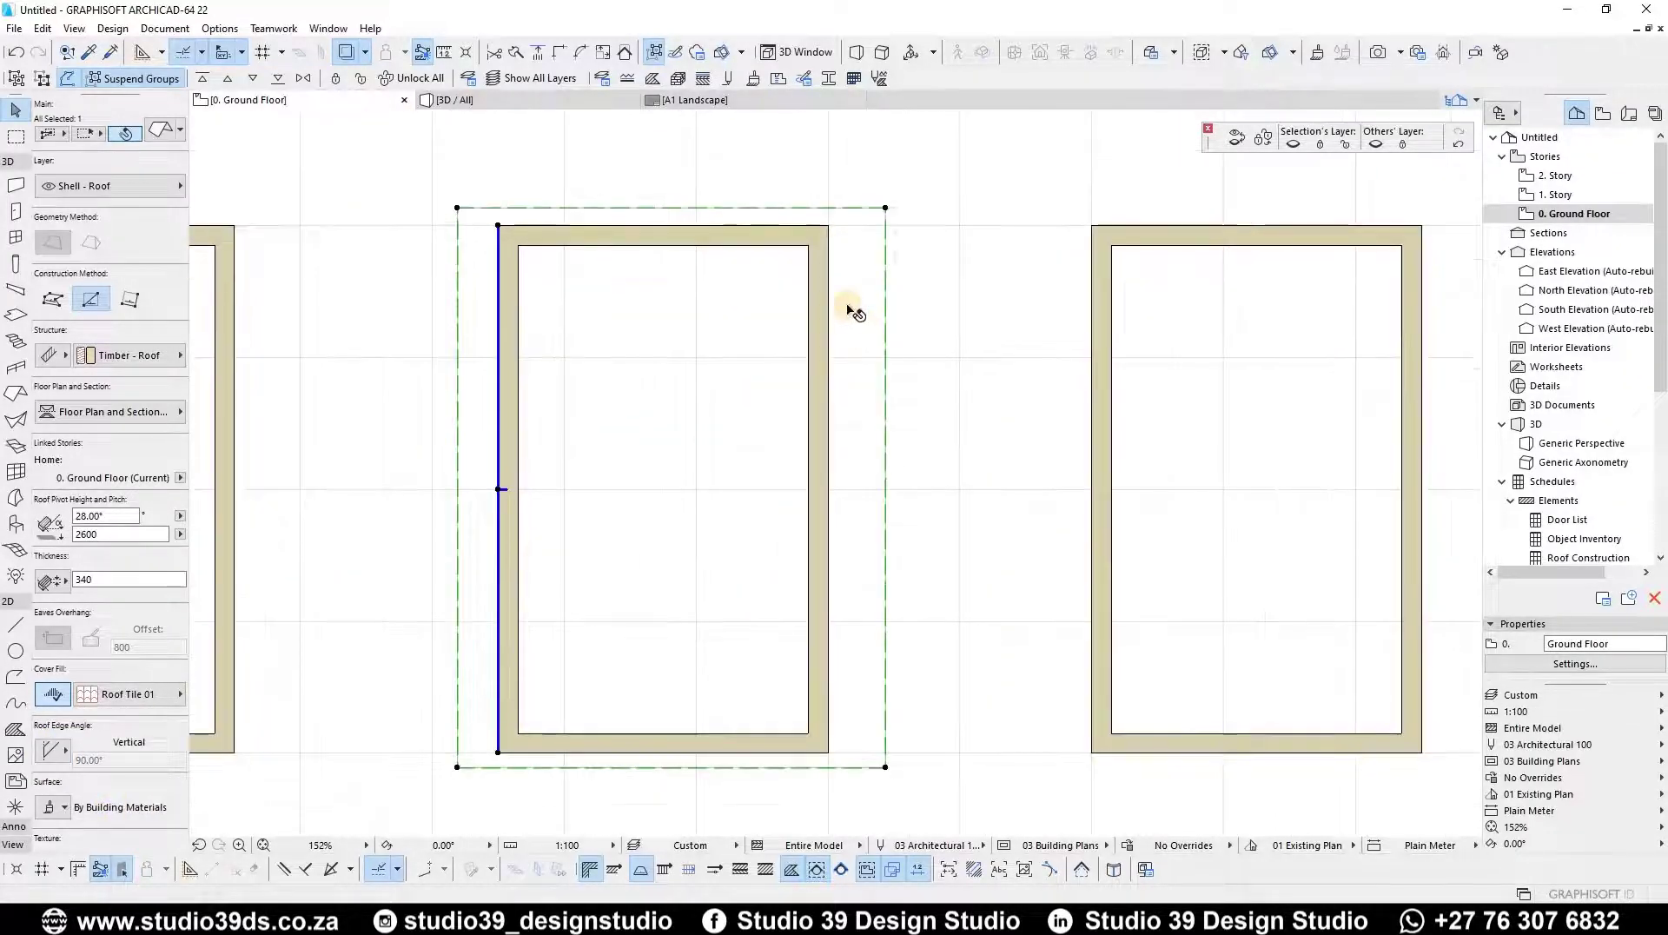
{"action": "left_click", "coordinate": [710, 210]}
{"action": "left_click", "coordinate": [306, 144]}
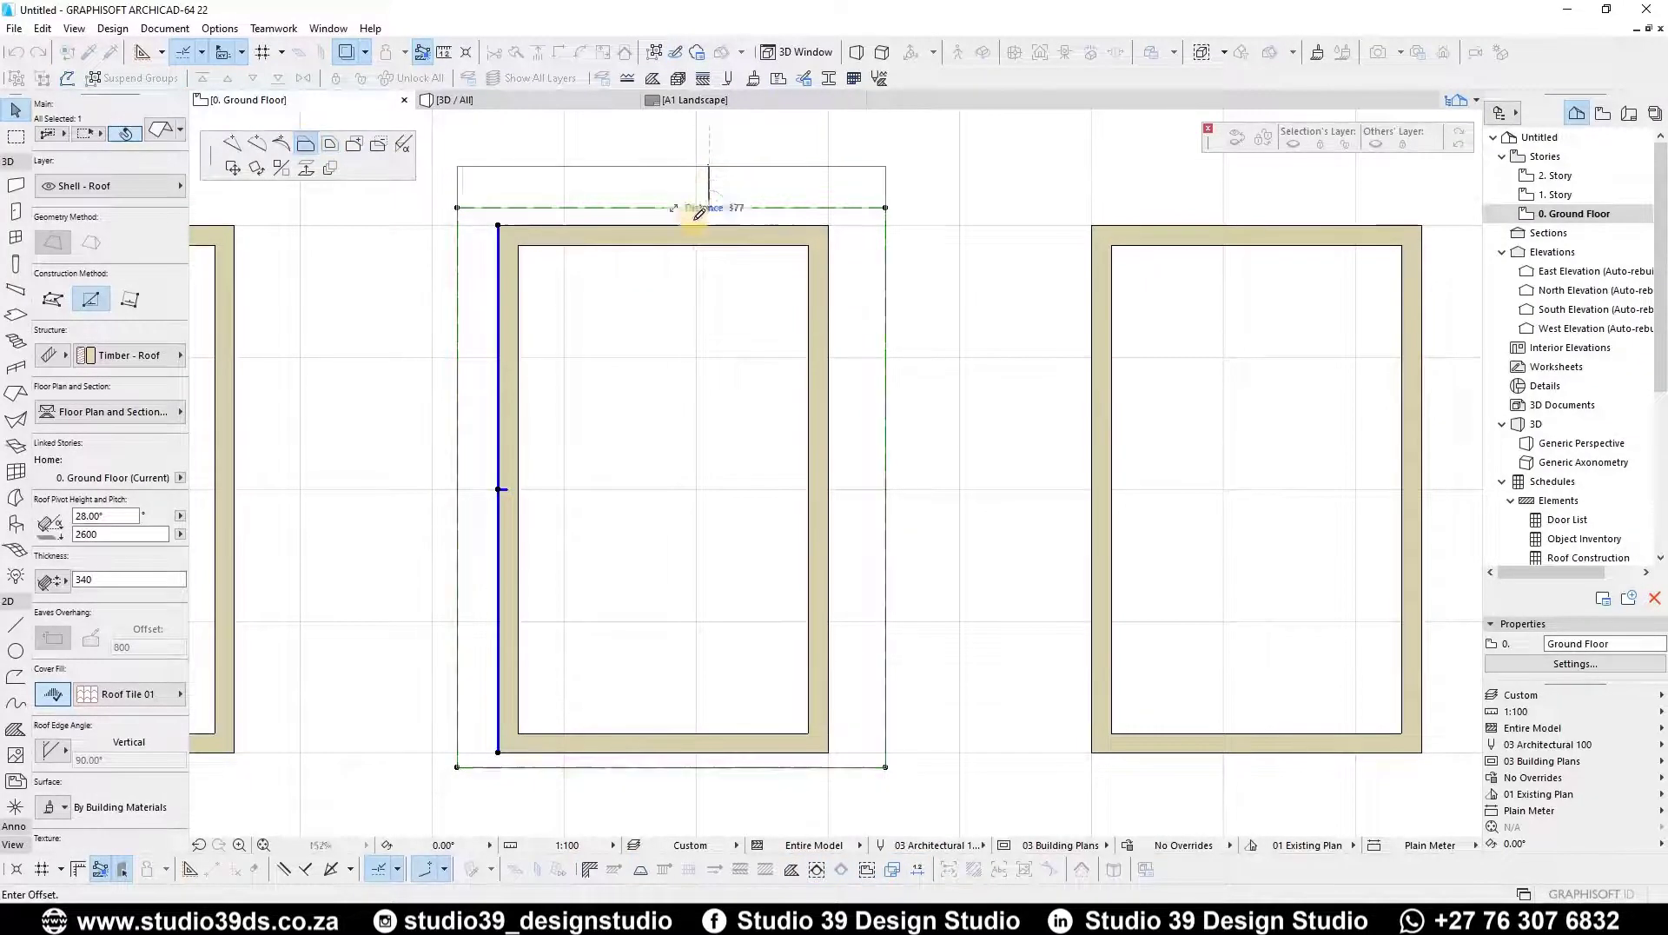
{"action": "left_click", "coordinate": [812, 766]}
{"action": "left_click", "coordinate": [804, 752]}
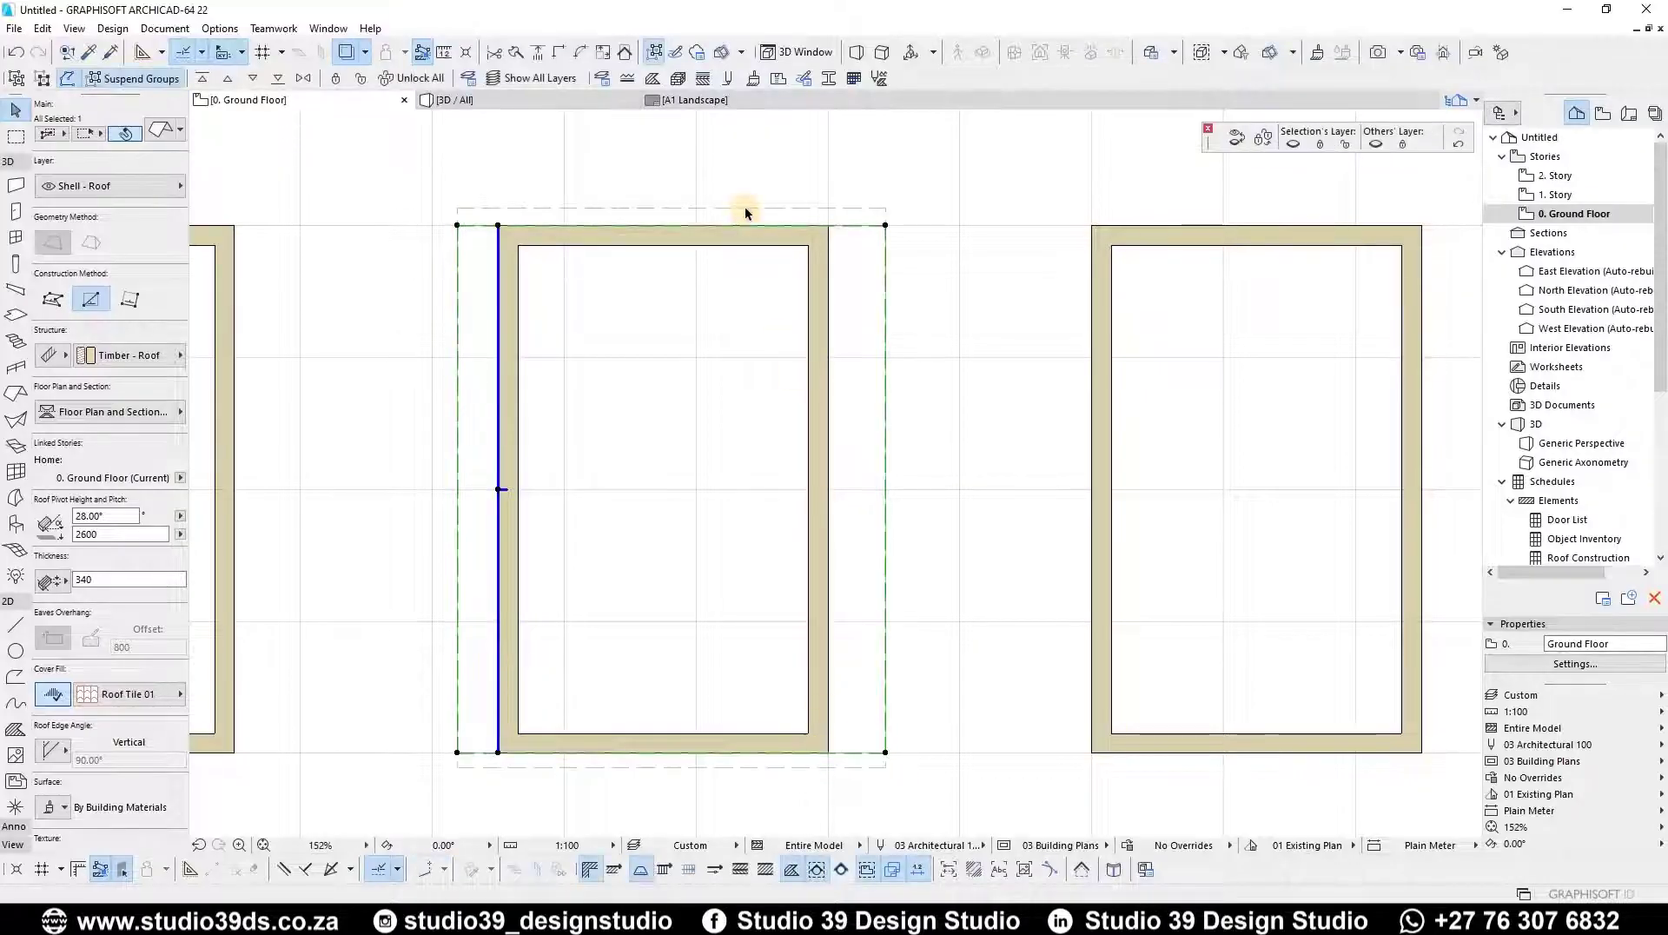
- Offset the roof's upper and lower edges outward by 200 mm each beyond the end walls
{"action": "left_click", "coordinate": [859, 208]}
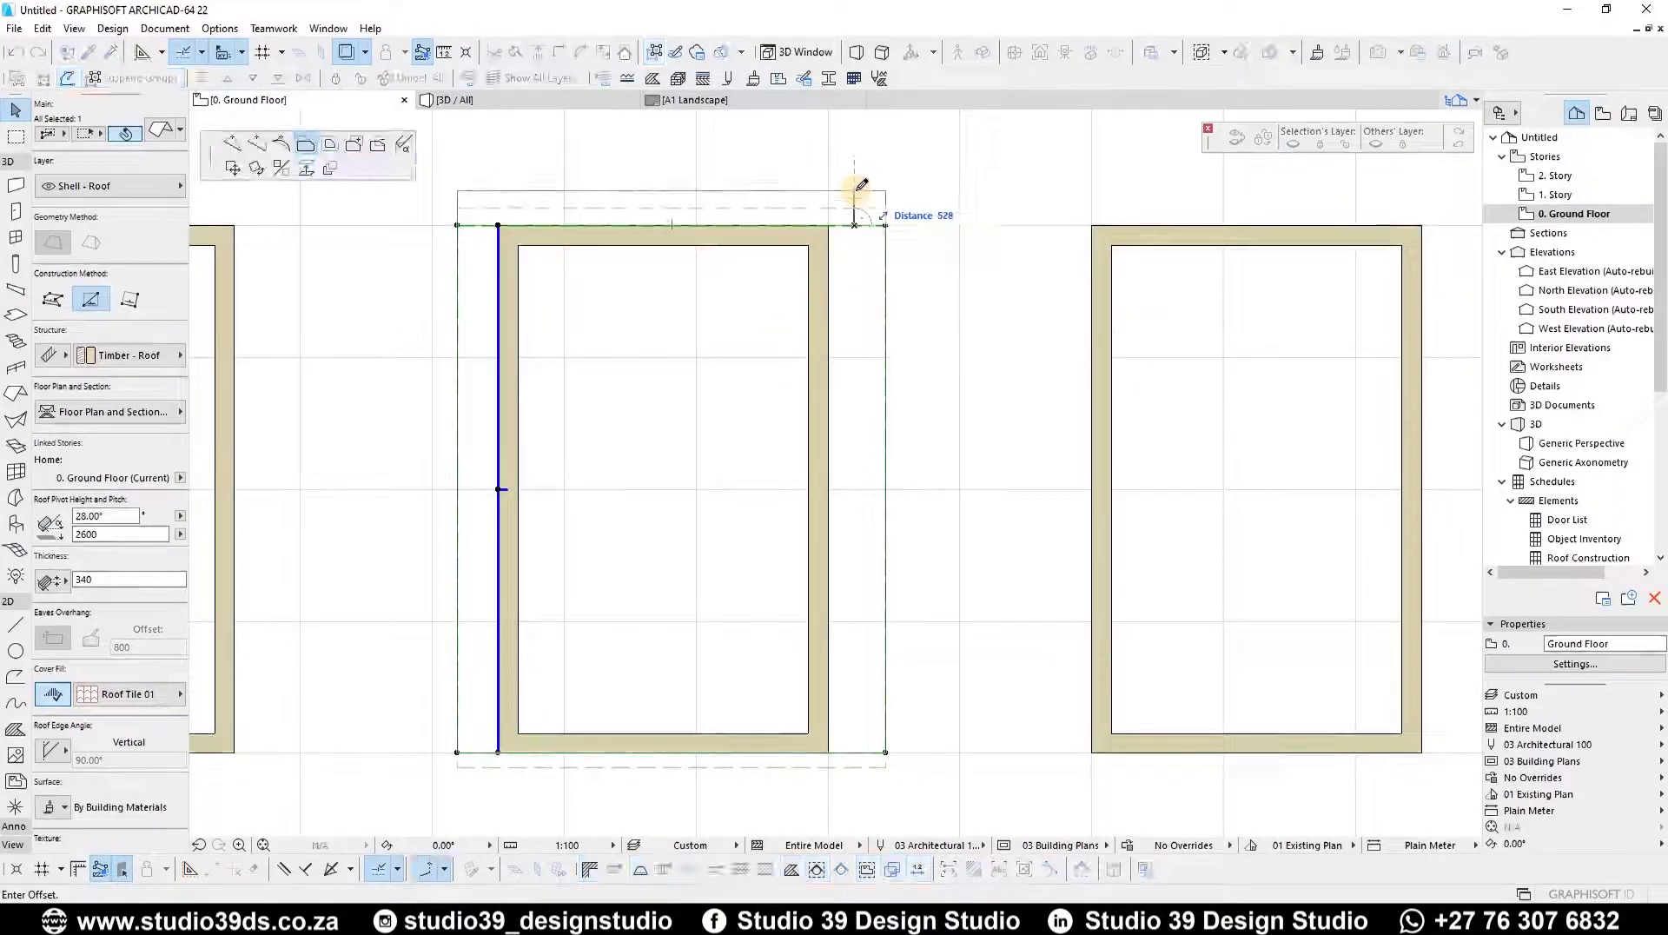
{"action": "type", "text": "200"}
{"action": "key", "text": "Return"}
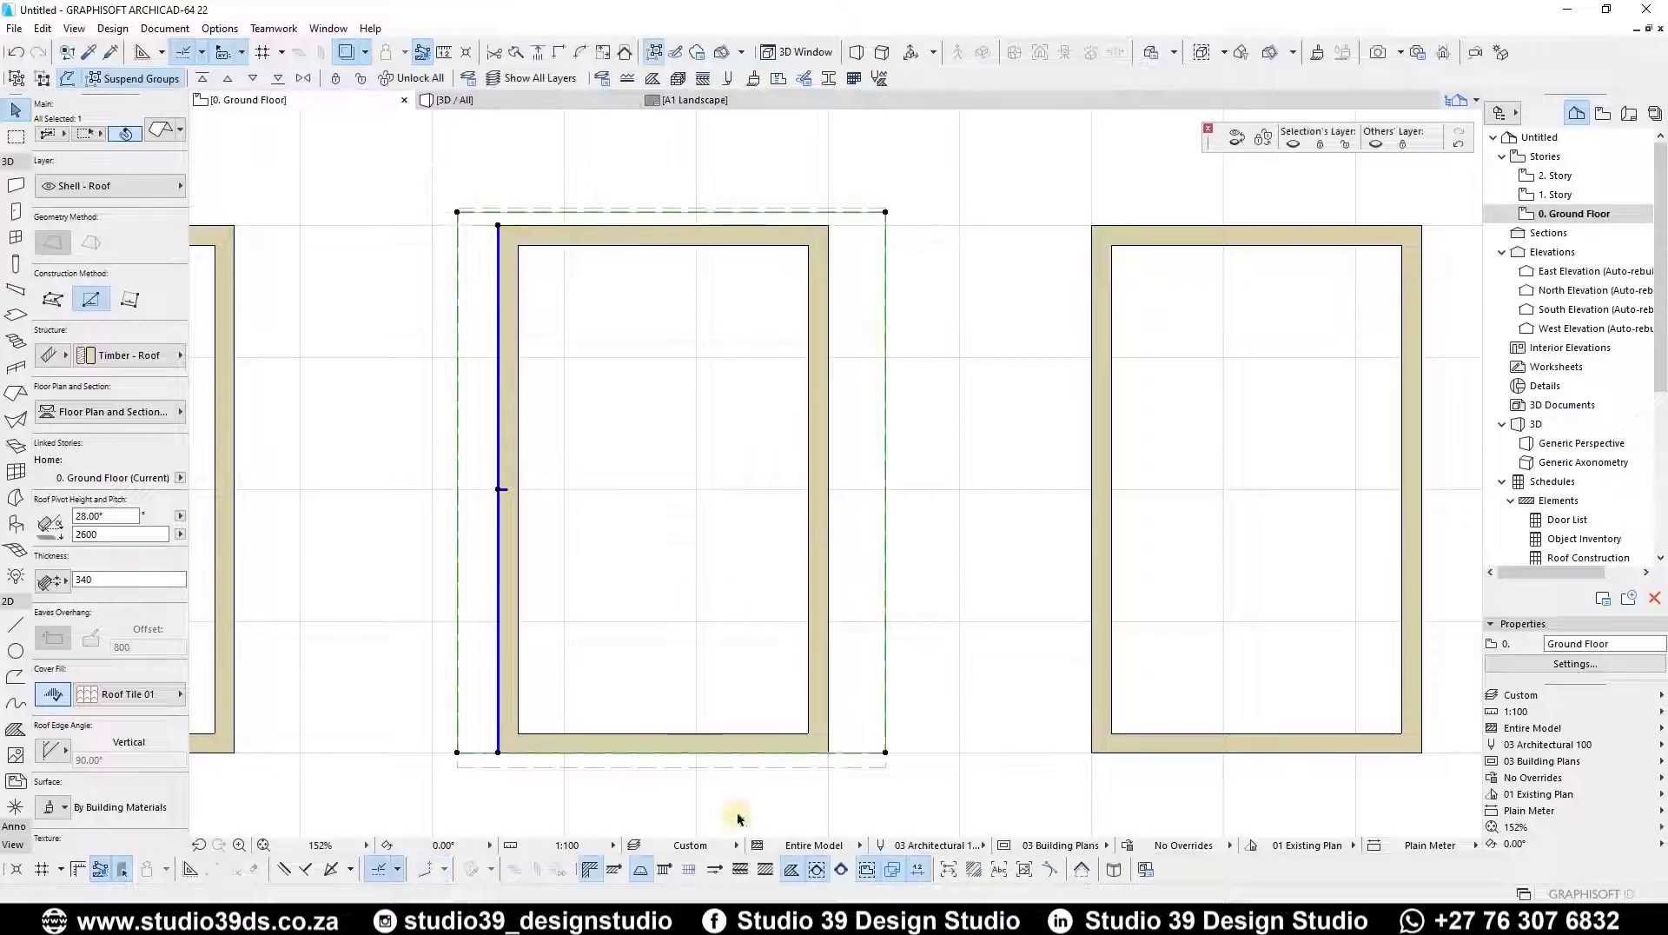
{"action": "left_click", "coordinate": [856, 754]}
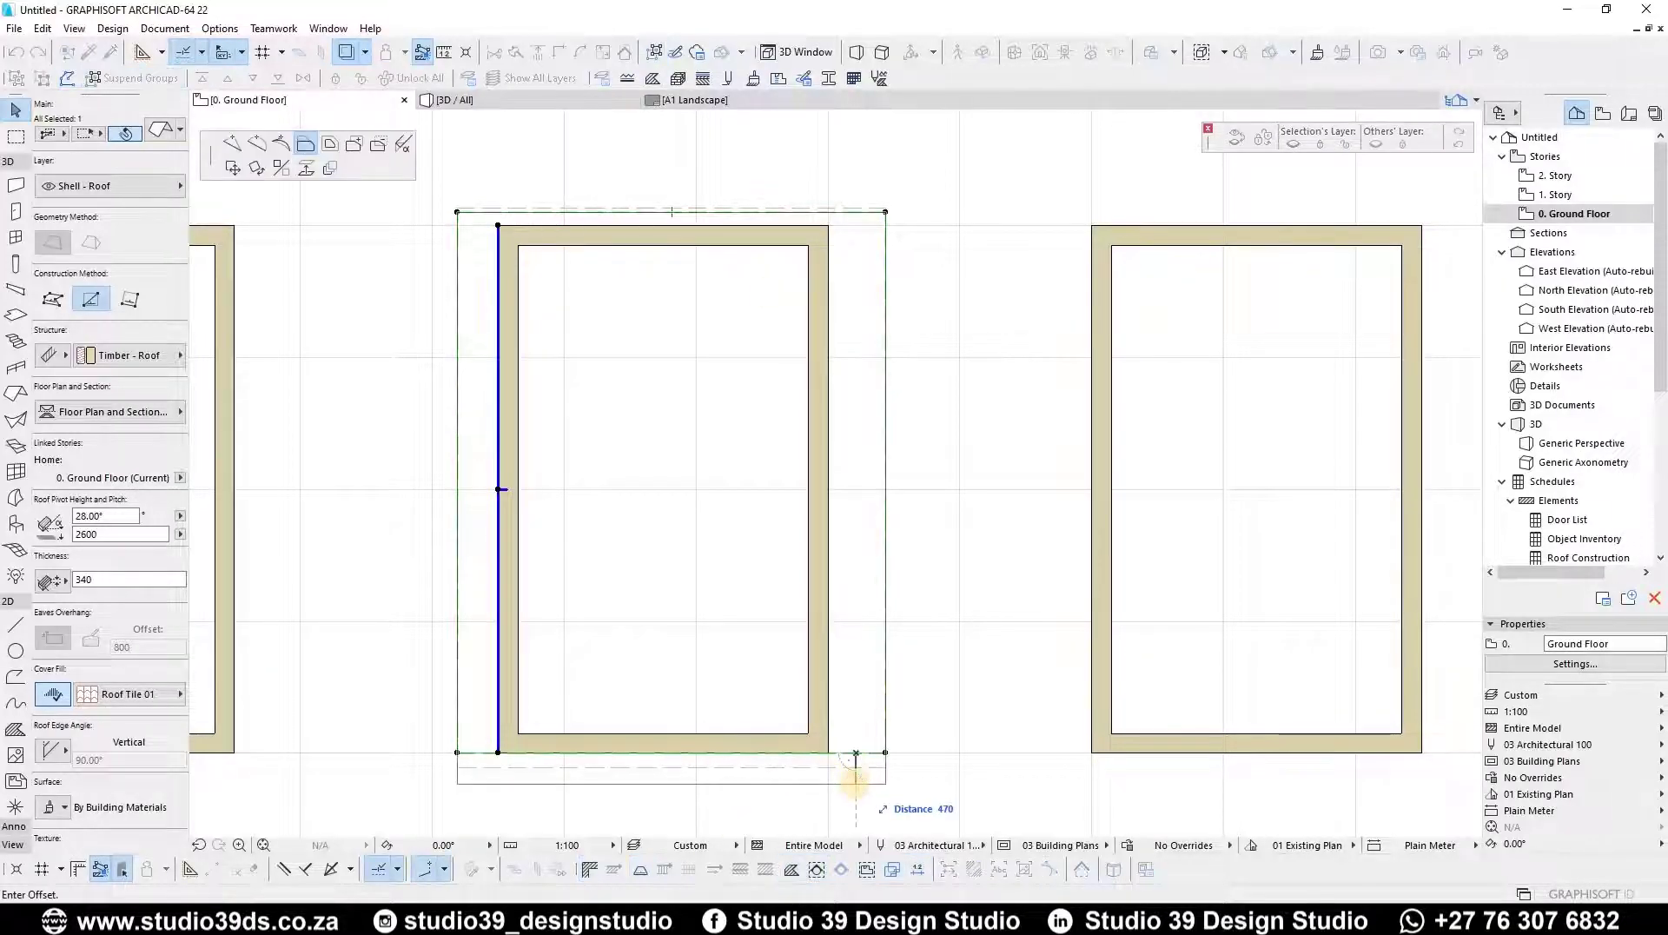
{"action": "type", "text": "200"}
{"action": "key", "text": "Return"}
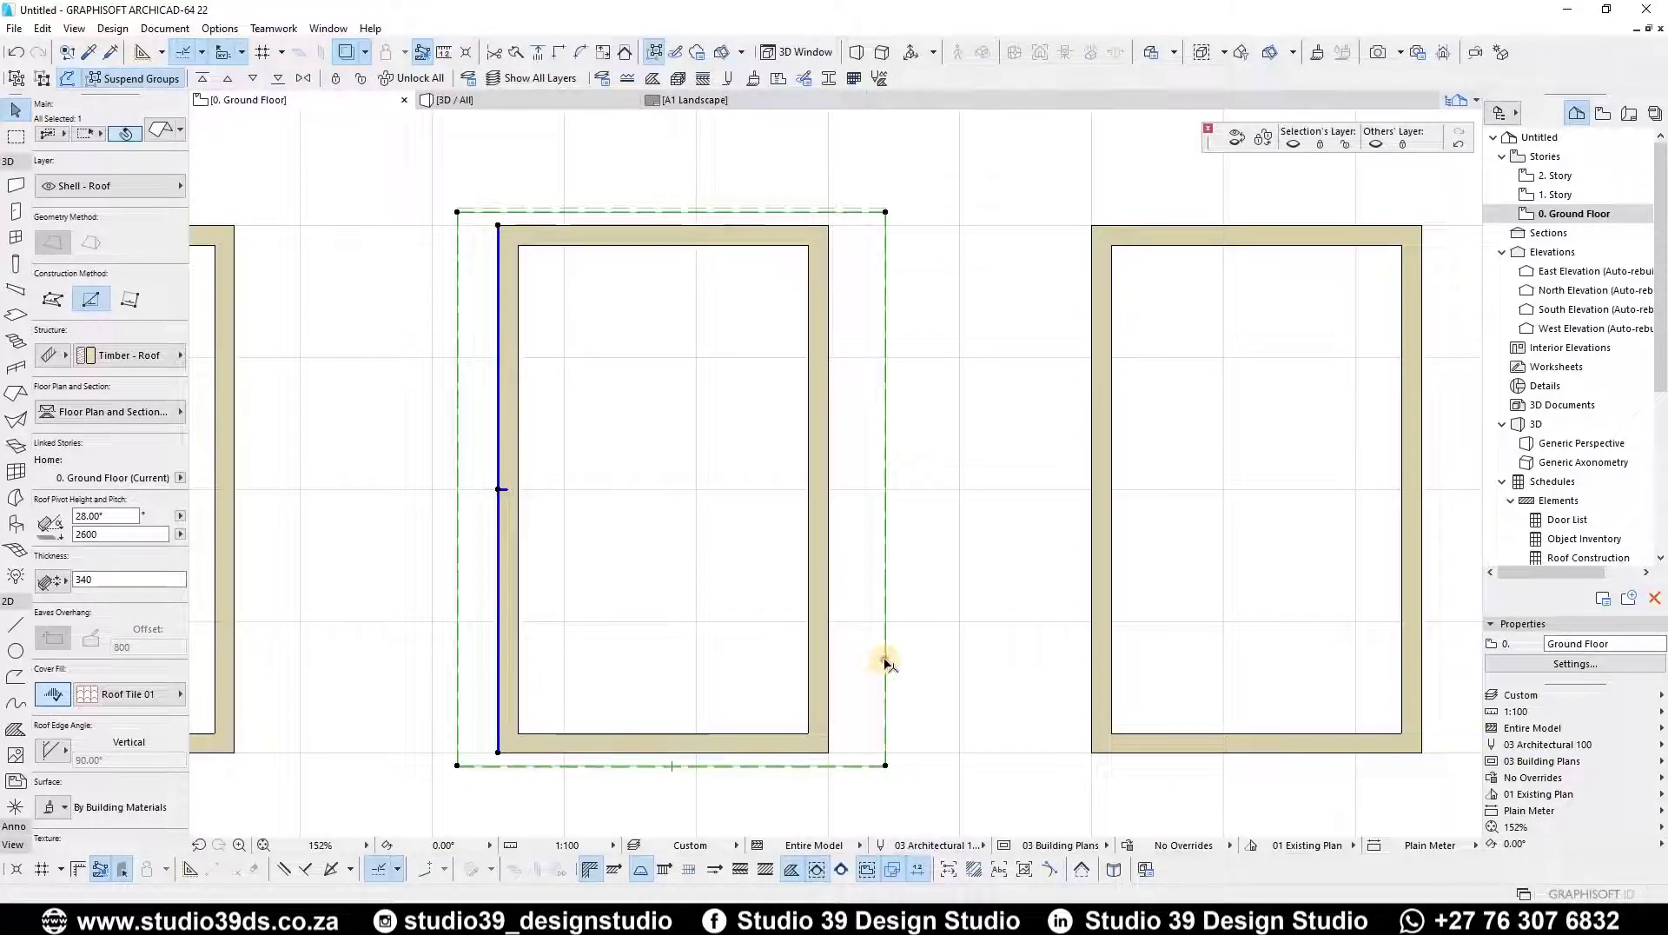
- Align the roof's right edge with the outer face of the right wall and offset it outward by 400 mm
{"action": "left_click", "coordinate": [885, 661]}
{"action": "left_click", "coordinate": [829, 664]}
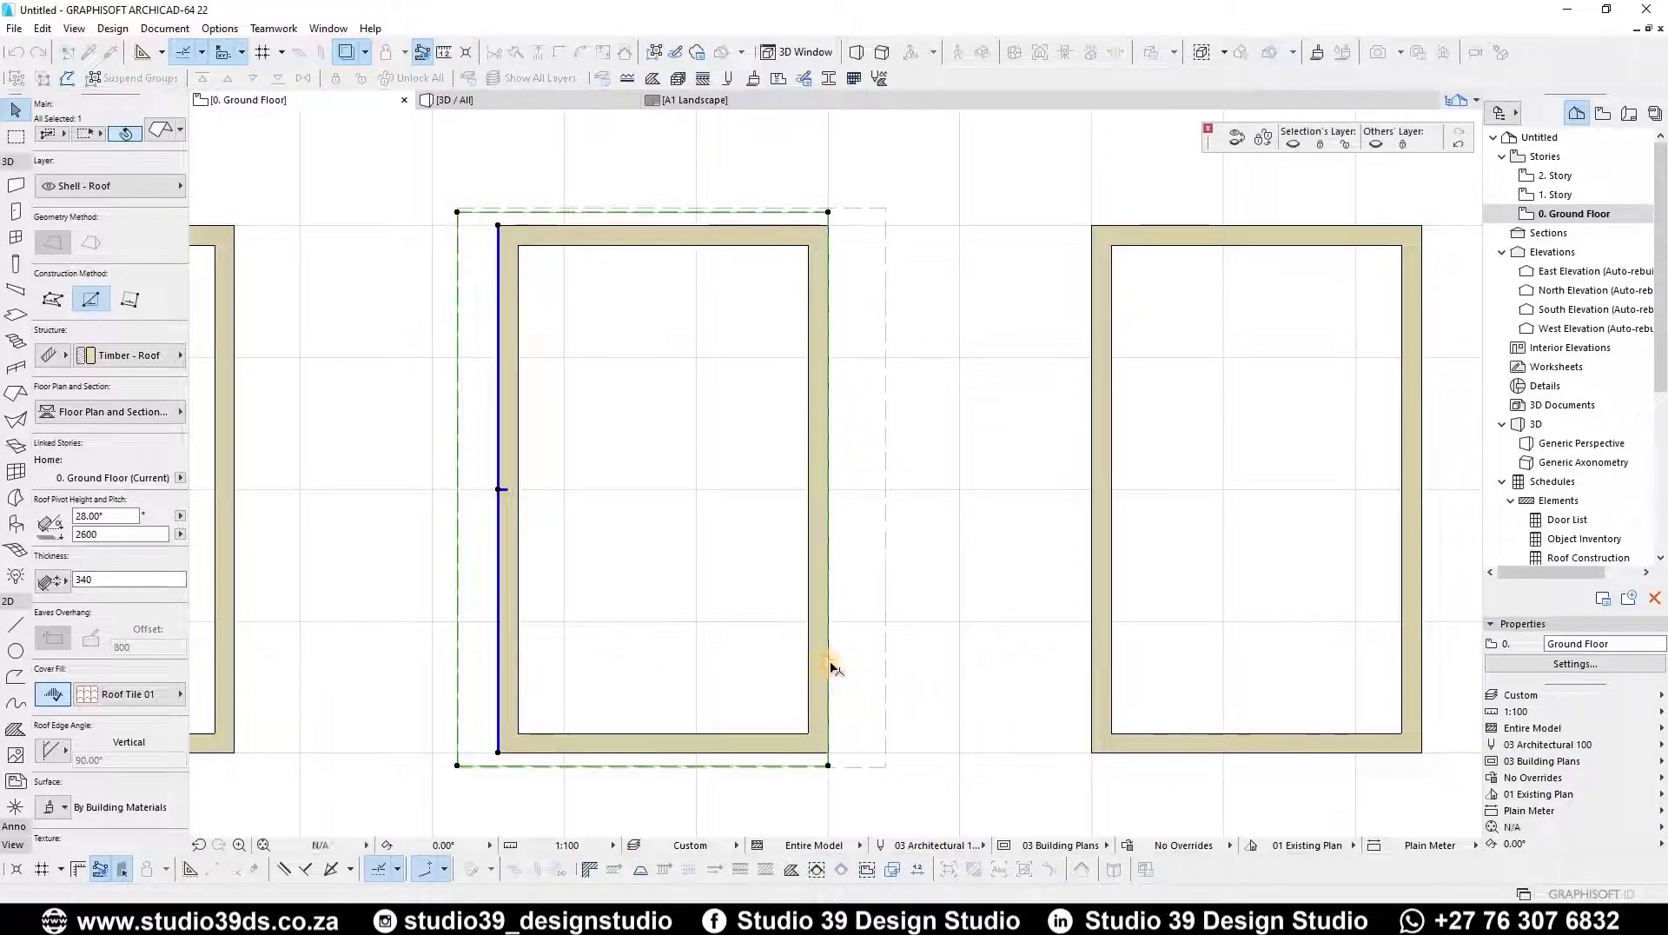
{"action": "left_click", "coordinate": [865, 662]}
{"action": "type", "text": "400"}
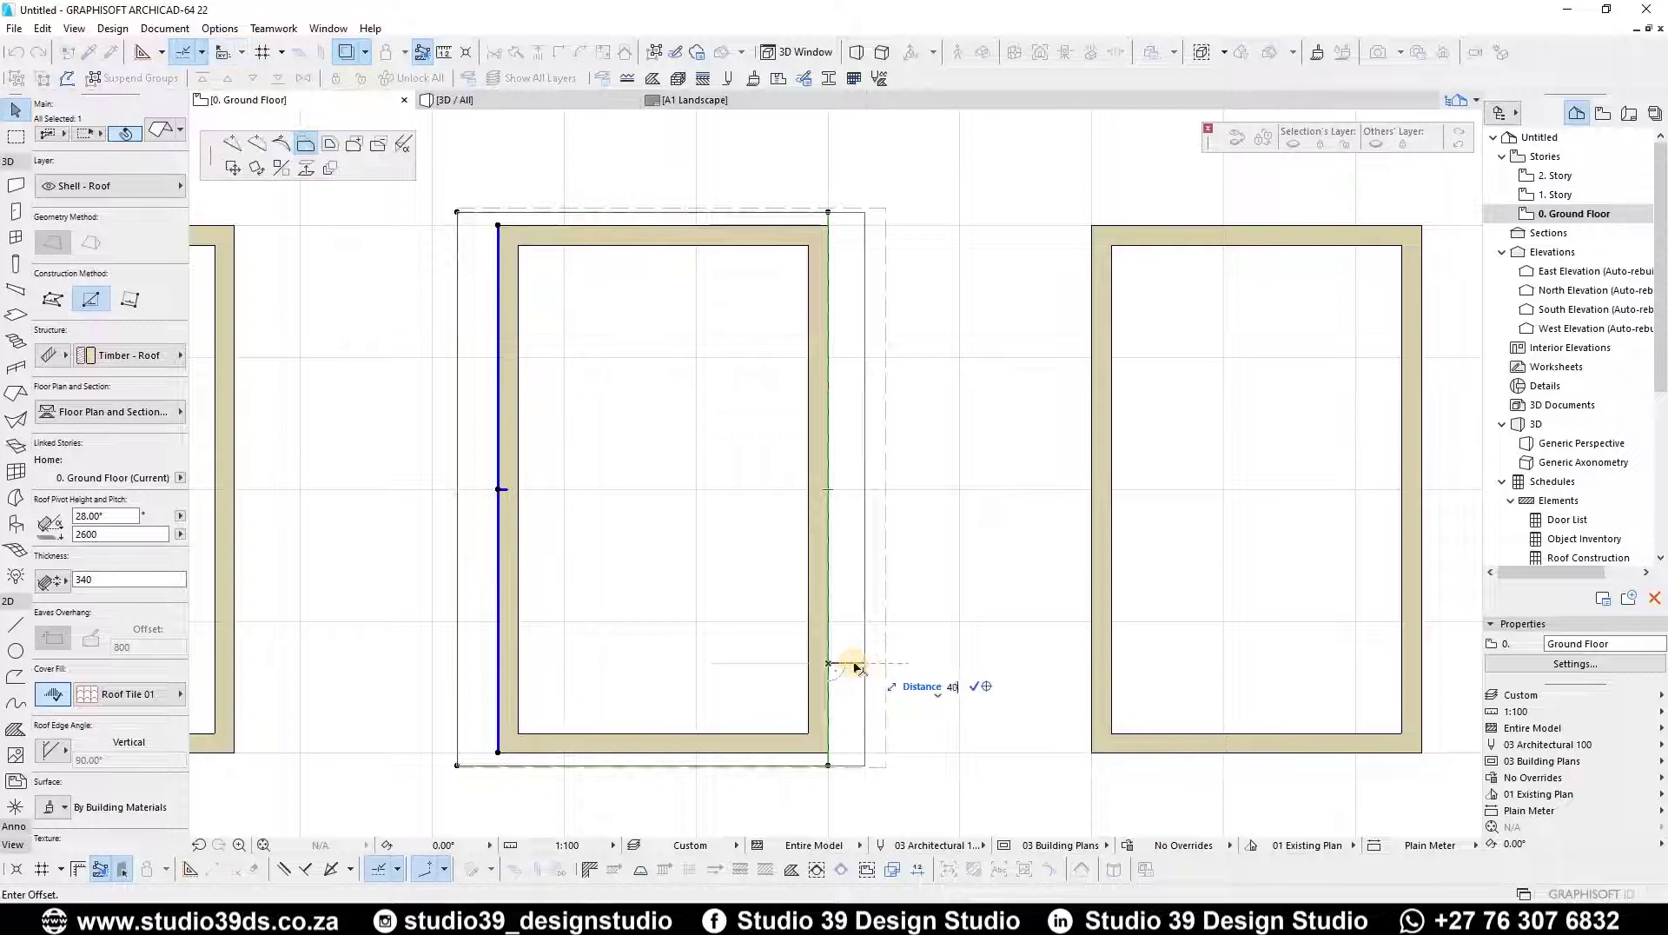
{"action": "key", "text": "Return"}
- Offset the roof's left edge inward onto the pivot line at the outer wall face, keeping the result
{"action": "left_click", "coordinate": [458, 720]}
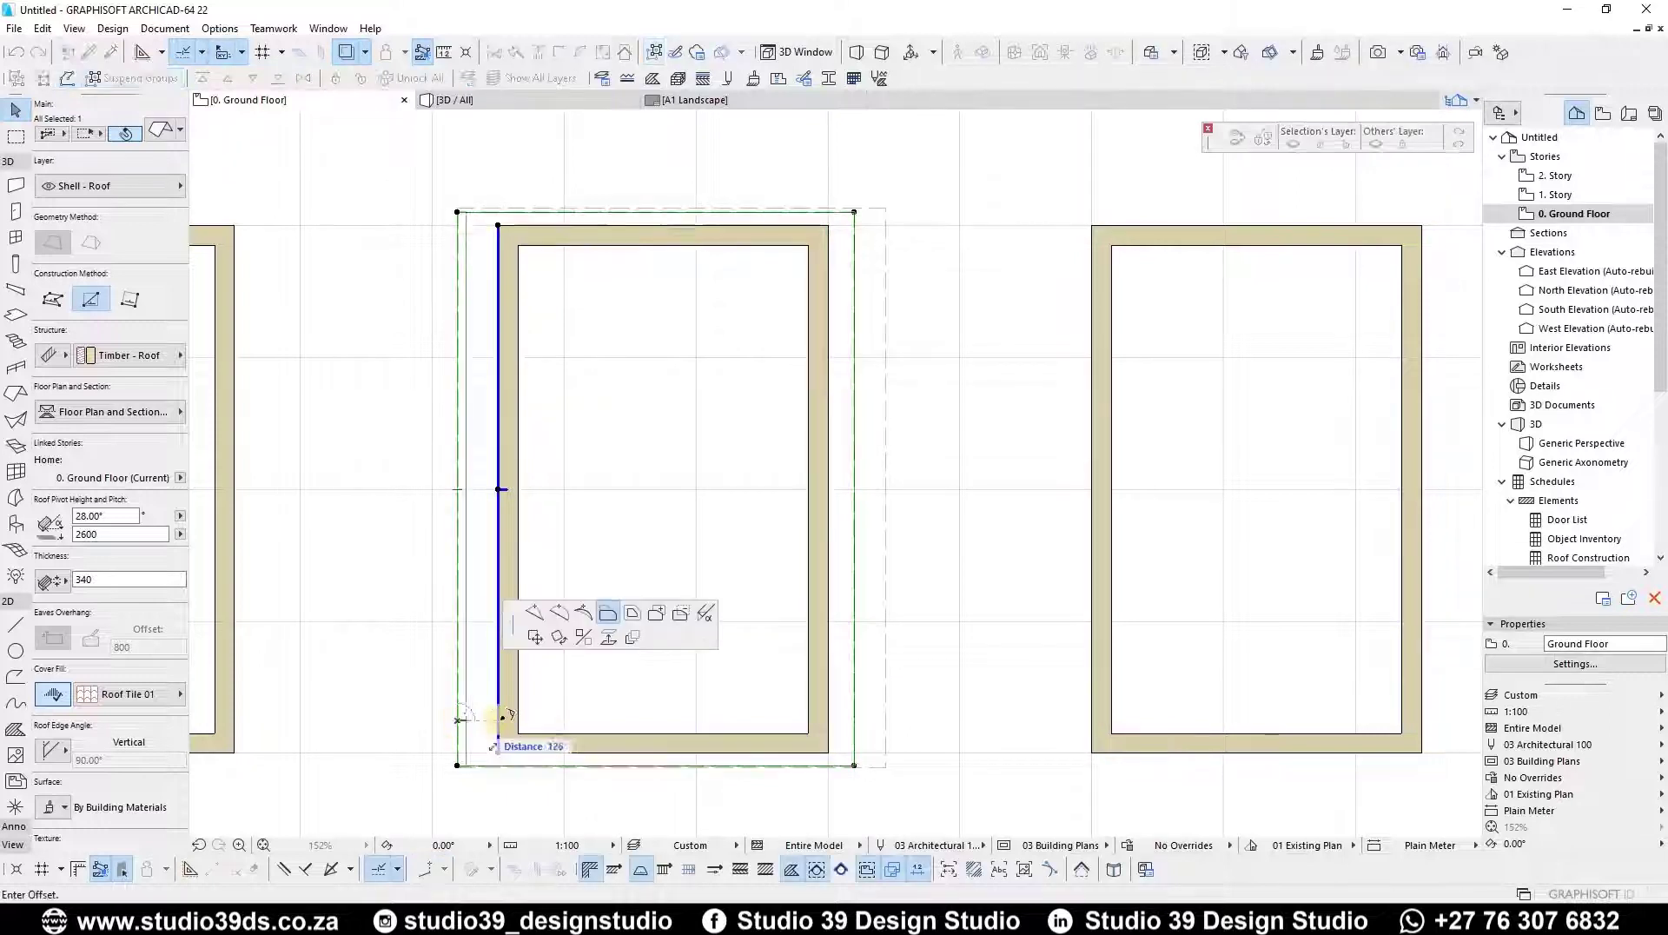
{"action": "left_click", "coordinate": [499, 717]}
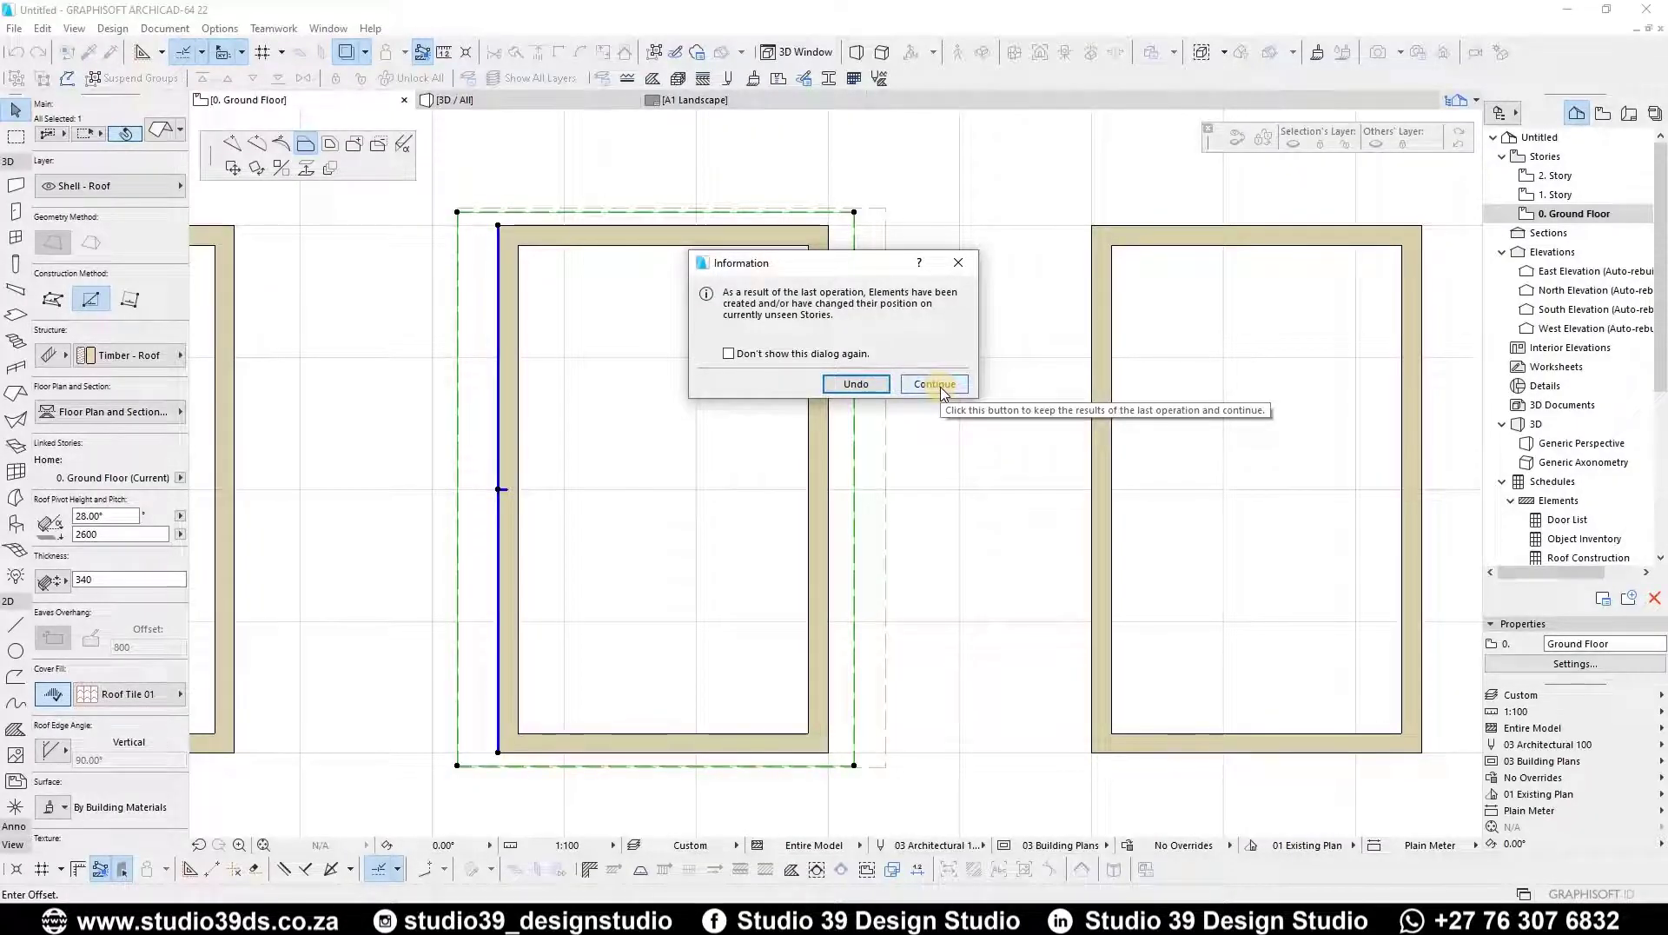
{"action": "left_click", "coordinate": [945, 388]}
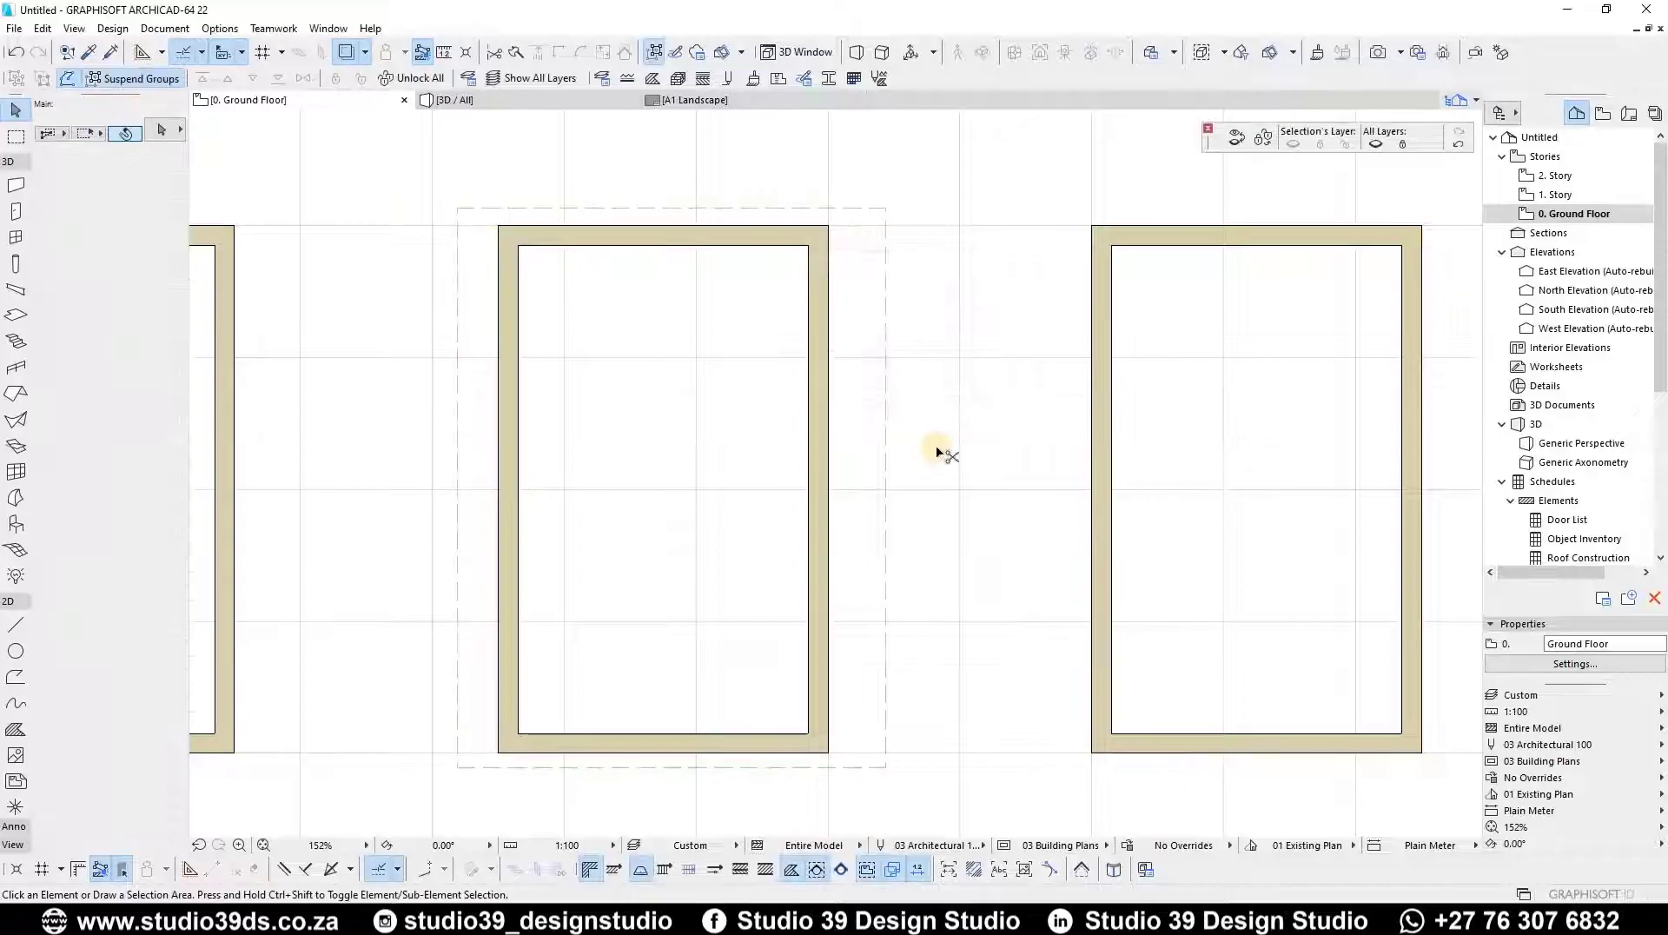
- Switch up to 1. Story, select the roof and offset its left edge 400 mm outward from the pivot line
{"action": "key", "text": "ctrl+Up"}
{"action": "left_click", "coordinate": [598, 527]}
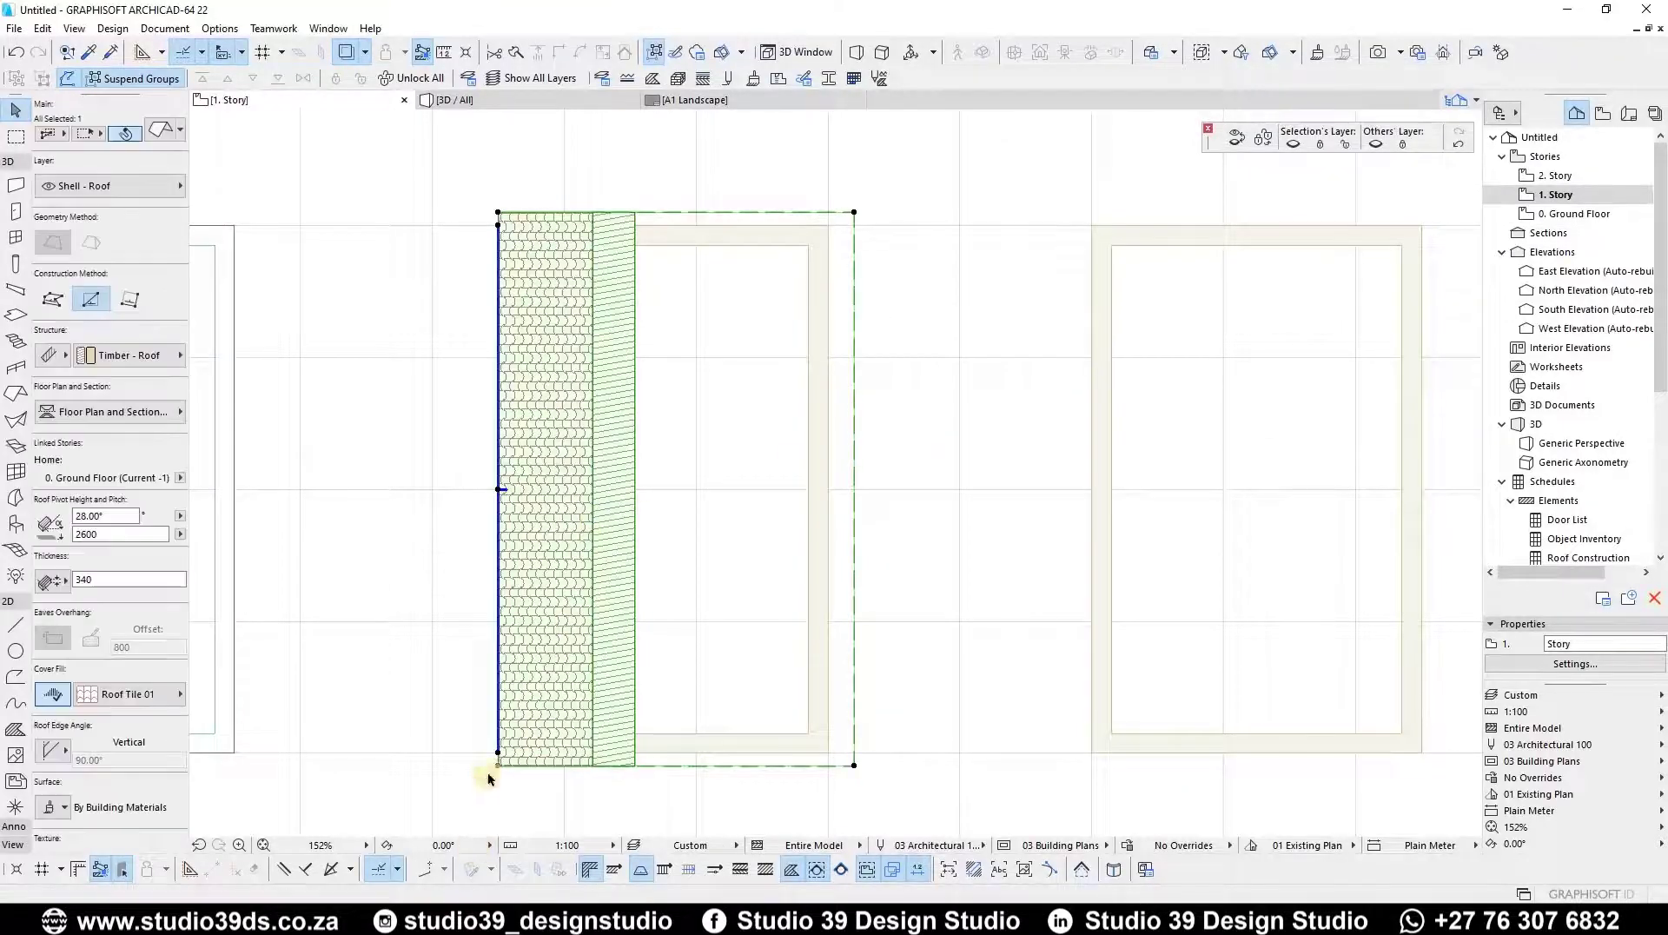
{"action": "scroll", "coordinate": [521, 747], "scroll_direction": "up", "scroll_amount": 5}
{"action": "left_click", "coordinate": [577, 660]}
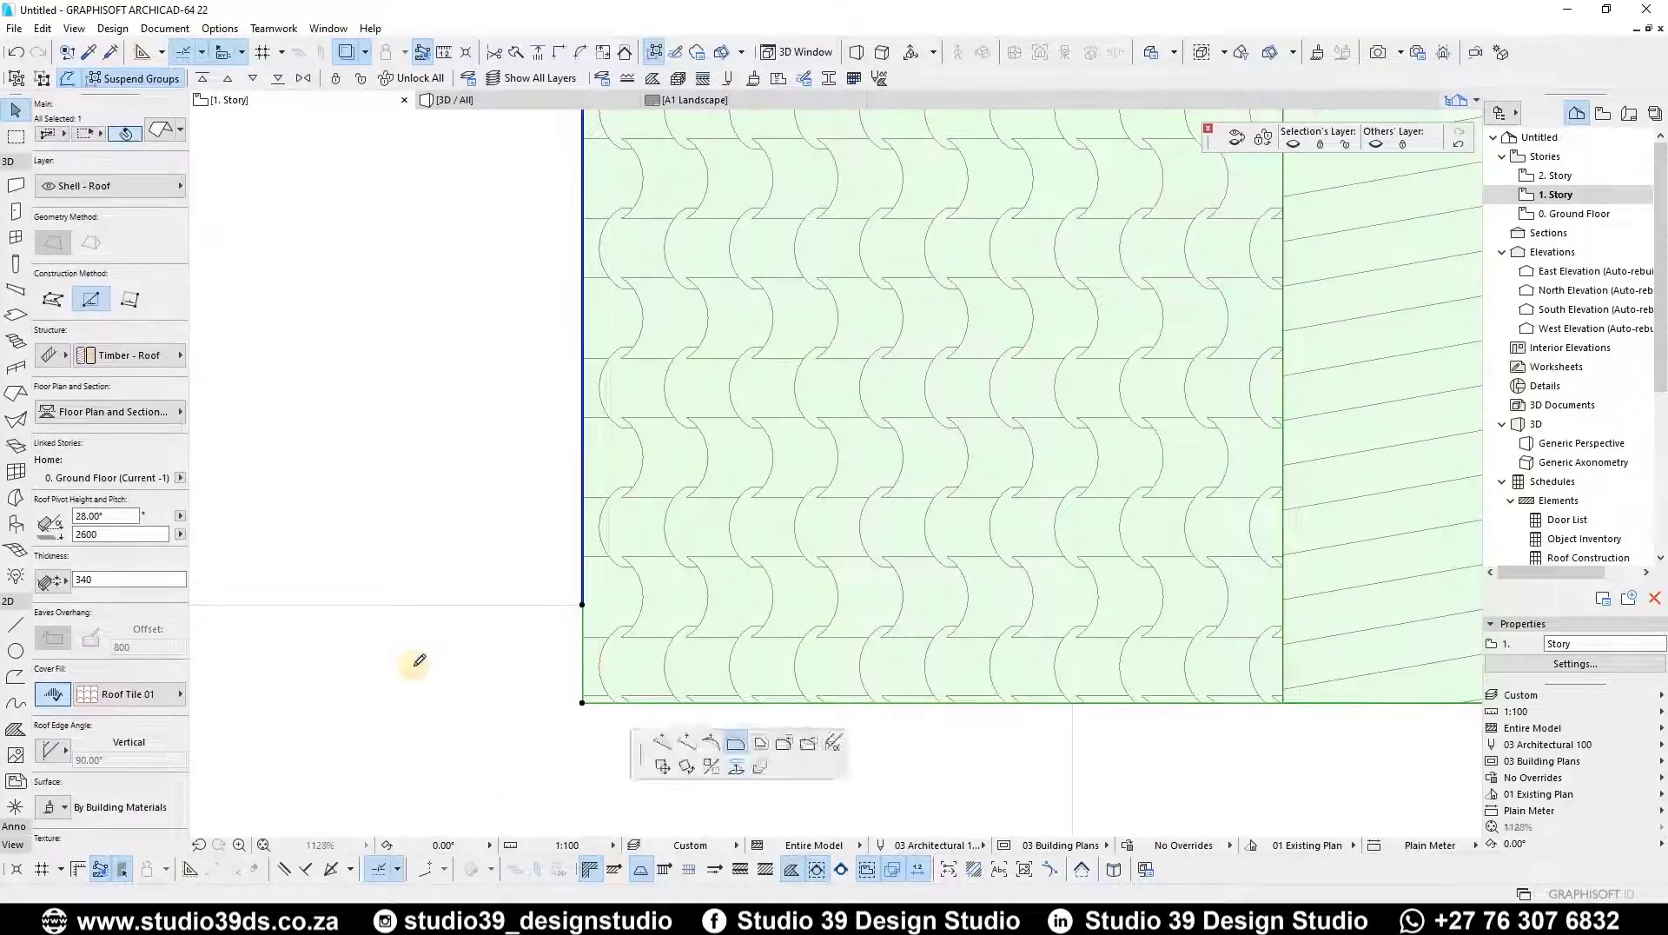
{"action": "type", "text": "26"}
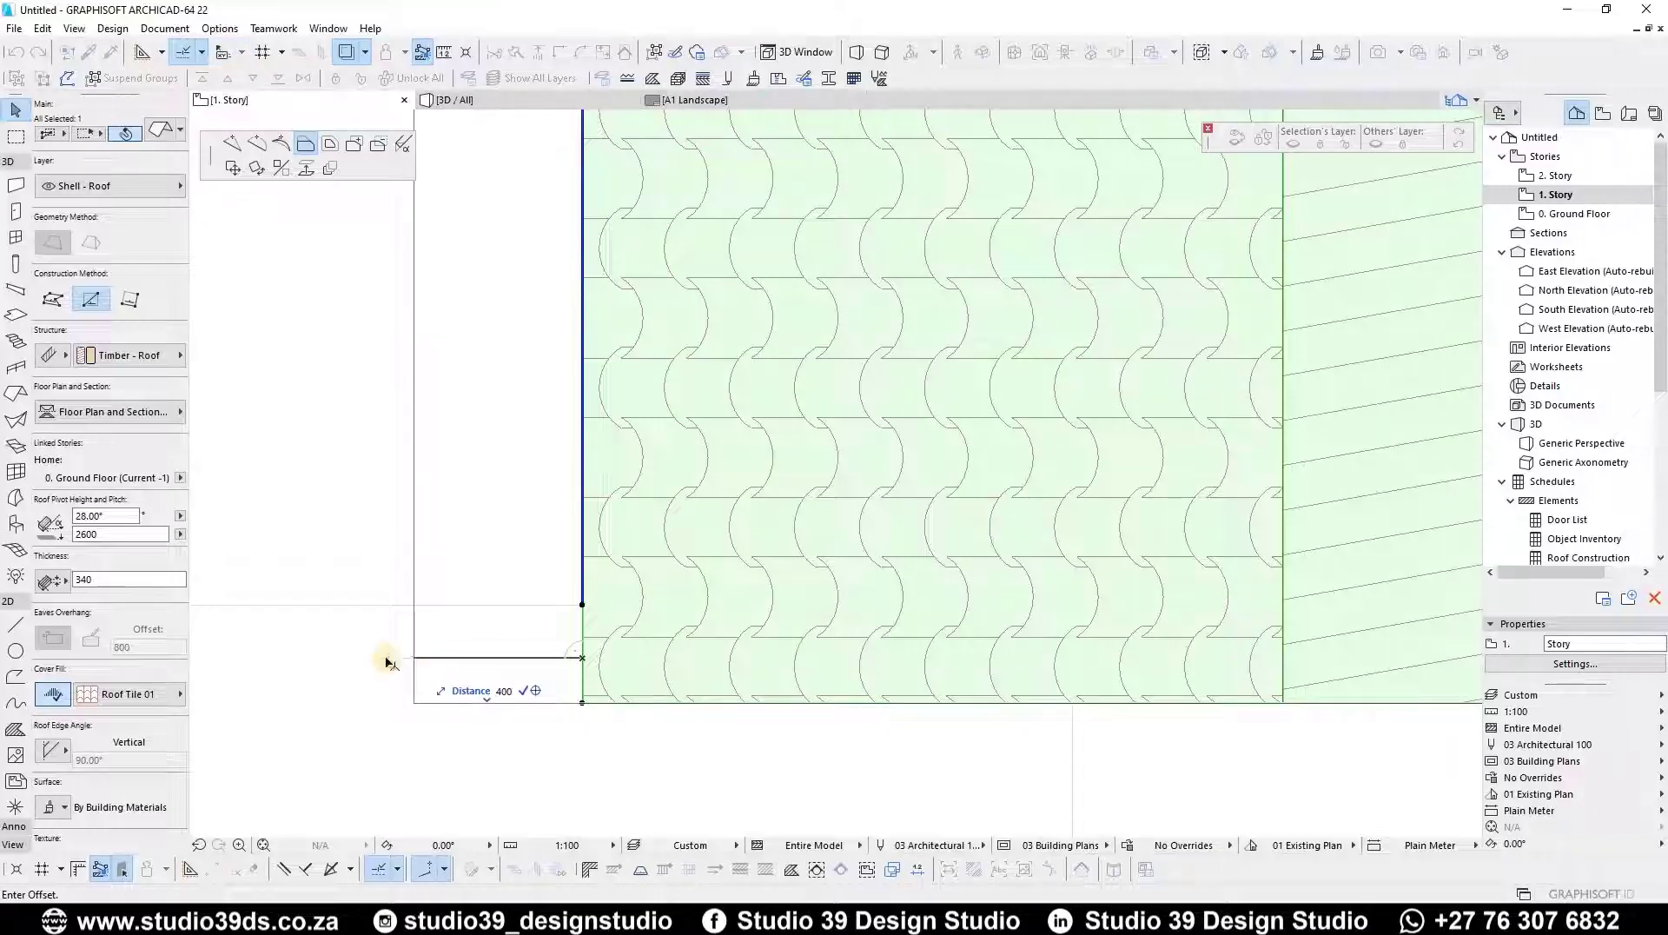
{"action": "type", "text": "00"}
{"action": "key", "text": "Return"}
{"action": "scroll", "coordinate": [651, 693], "scroll_direction": "down", "scroll_amount": 10}
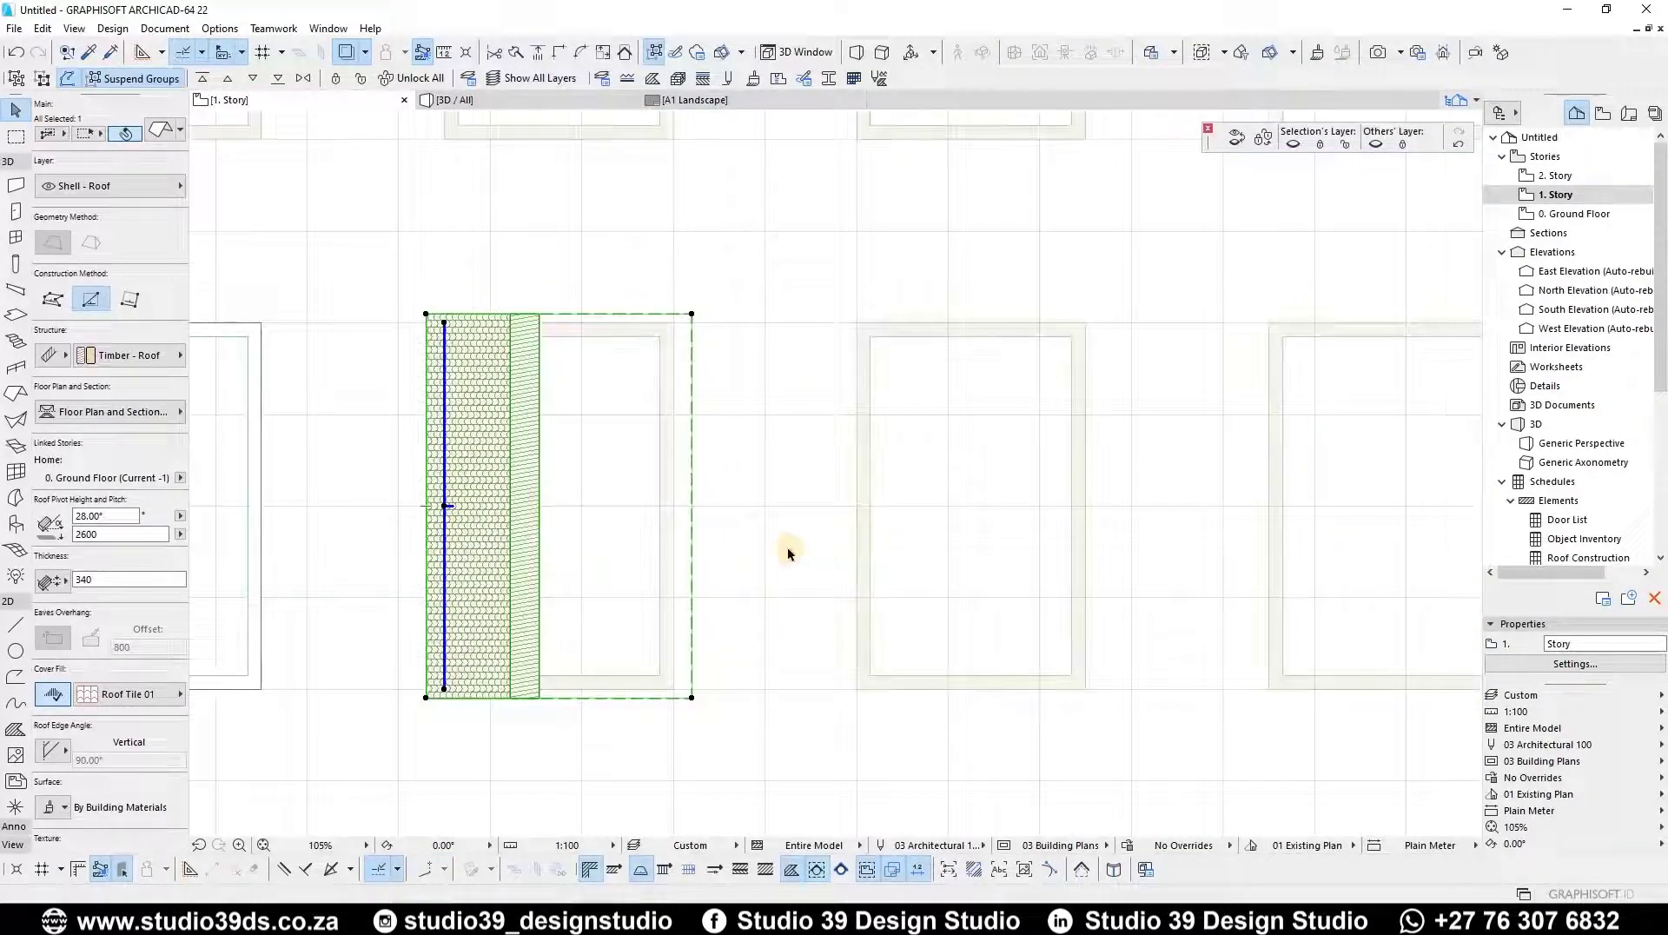
- Show the model in 3D, select the single-pitch roof and set its pitch to 15°
{"action": "left_click", "coordinate": [788, 549]}
{"action": "key", "text": "F3"}
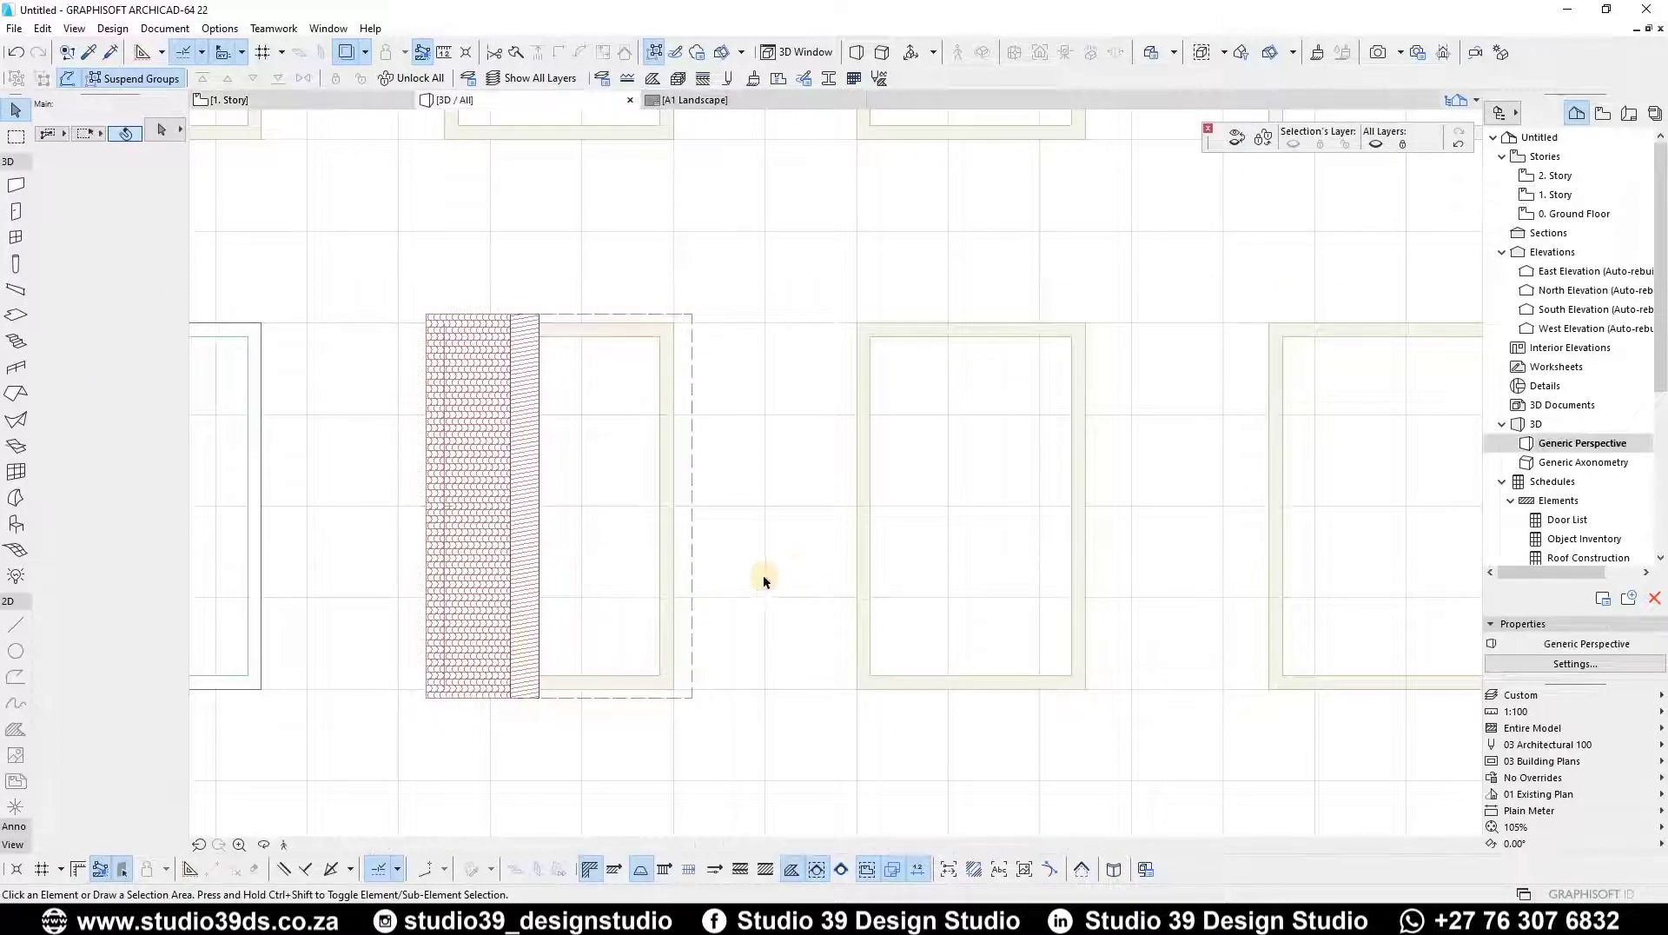
{"action": "middle_click_drag", "start_coordinate": [503, 578], "coordinate": [781, 593], "text": "shift"}
{"action": "left_click_drag", "start_coordinate": [641, 540], "coordinate": [695, 402]}
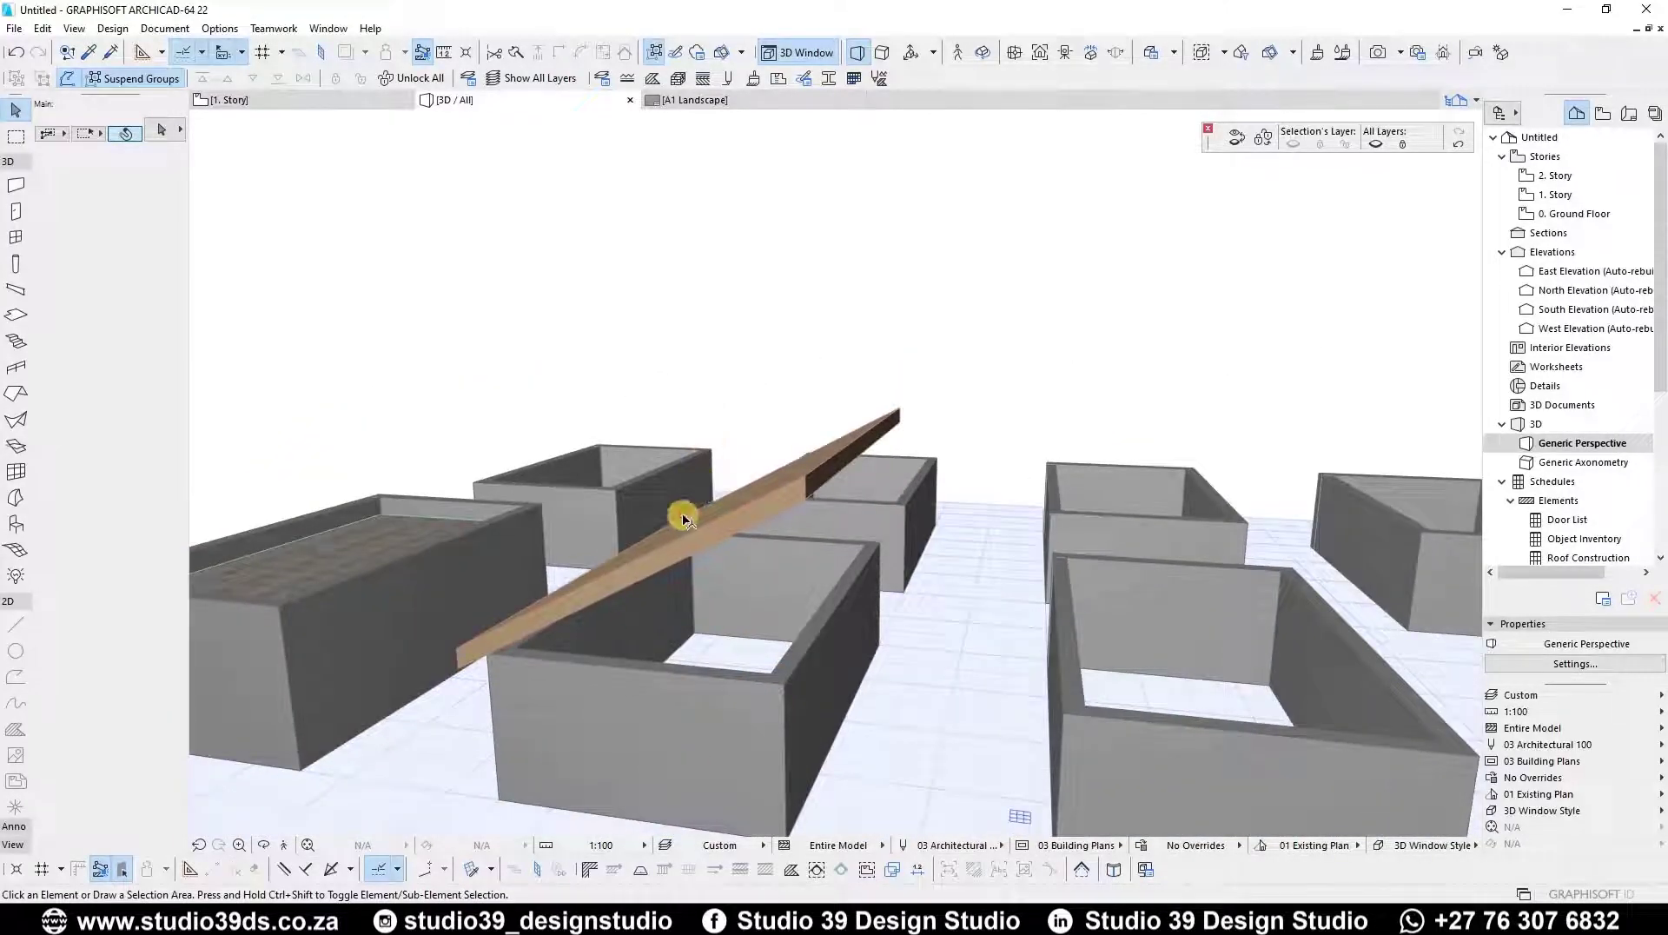
{"action": "left_click", "coordinate": [491, 627]}
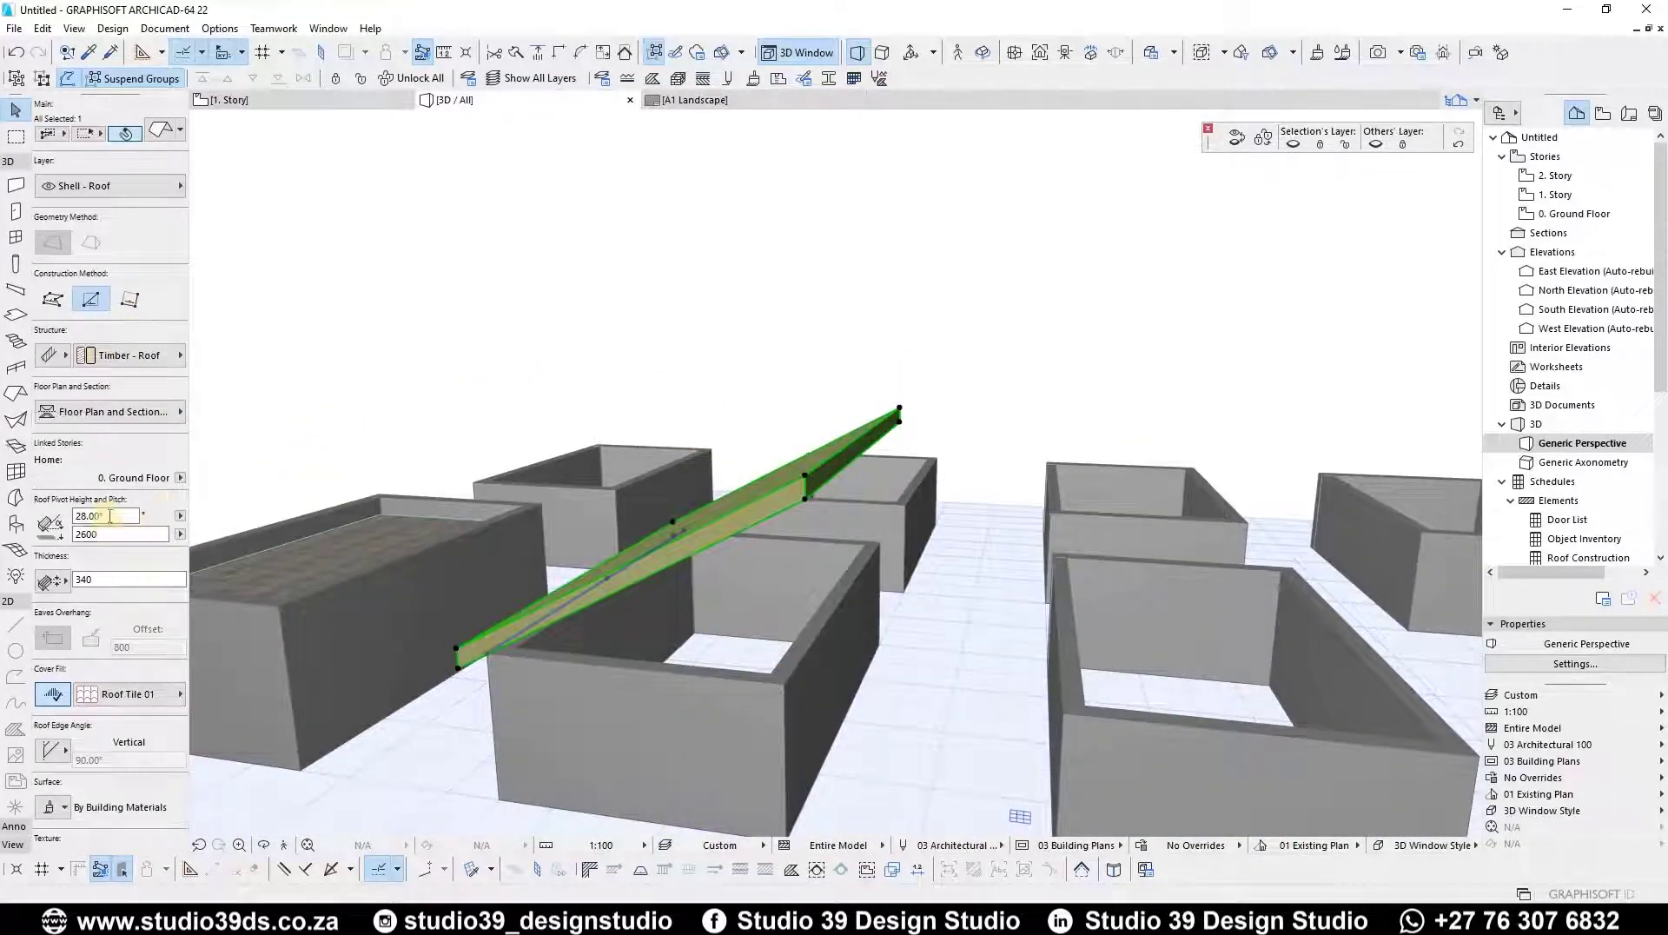
{"action": "left_click_drag", "start_coordinate": [3, 494], "coordinate": [4, 470]}
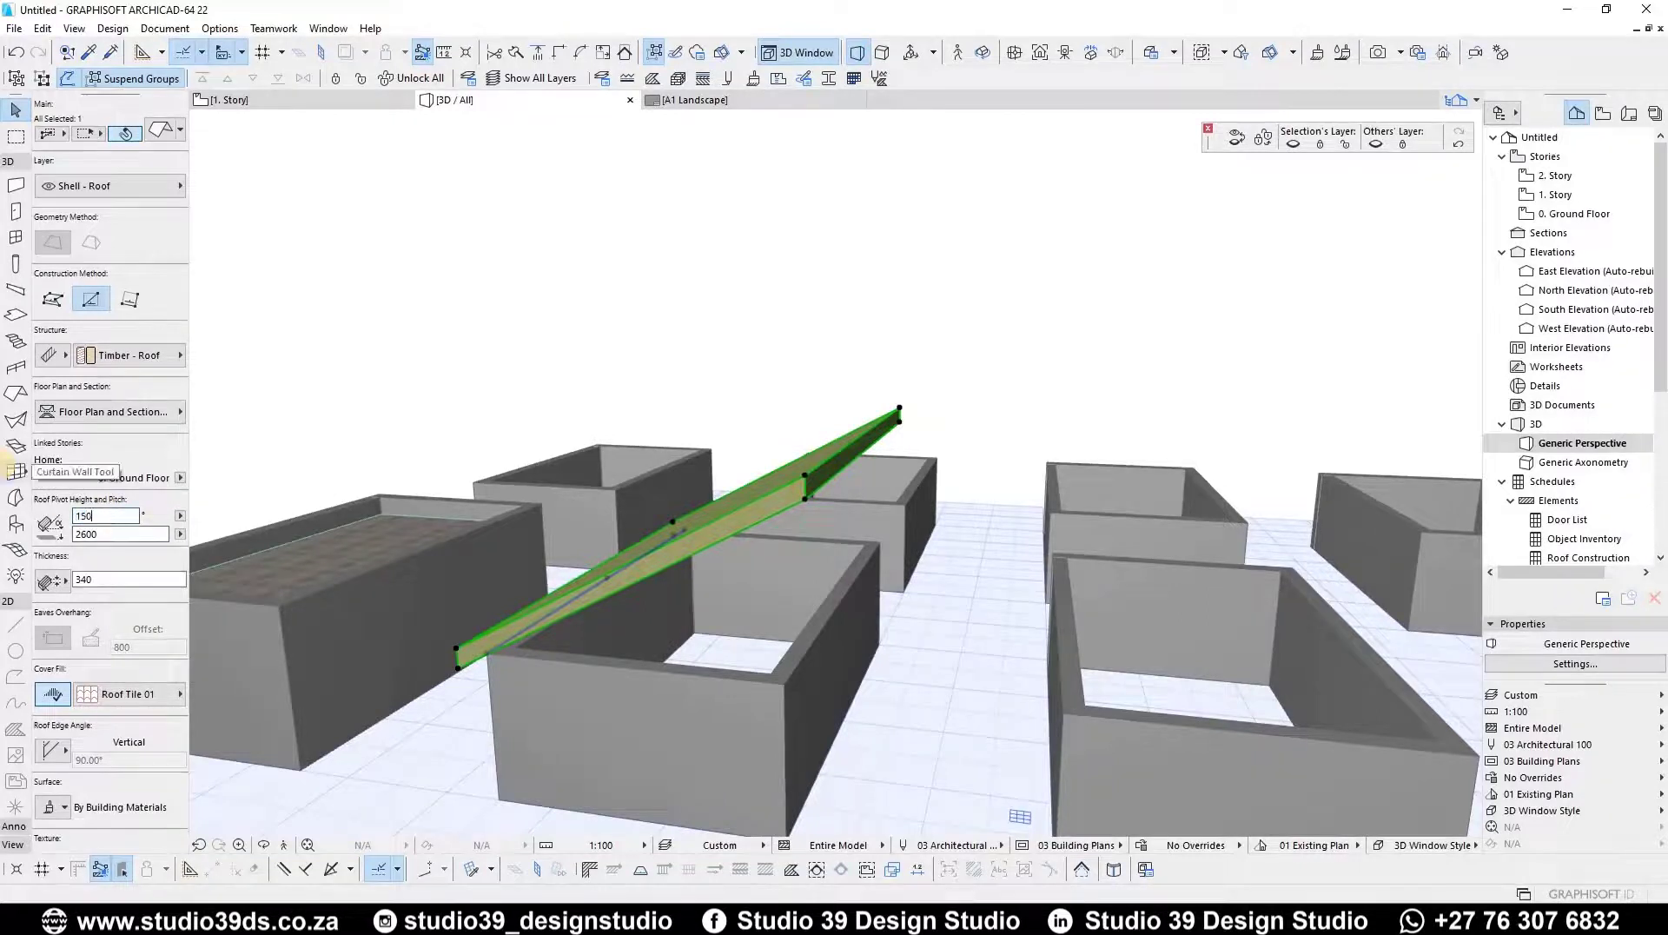
{"action": "type", "text": "15.00"}
{"action": "key", "text": "Return"}
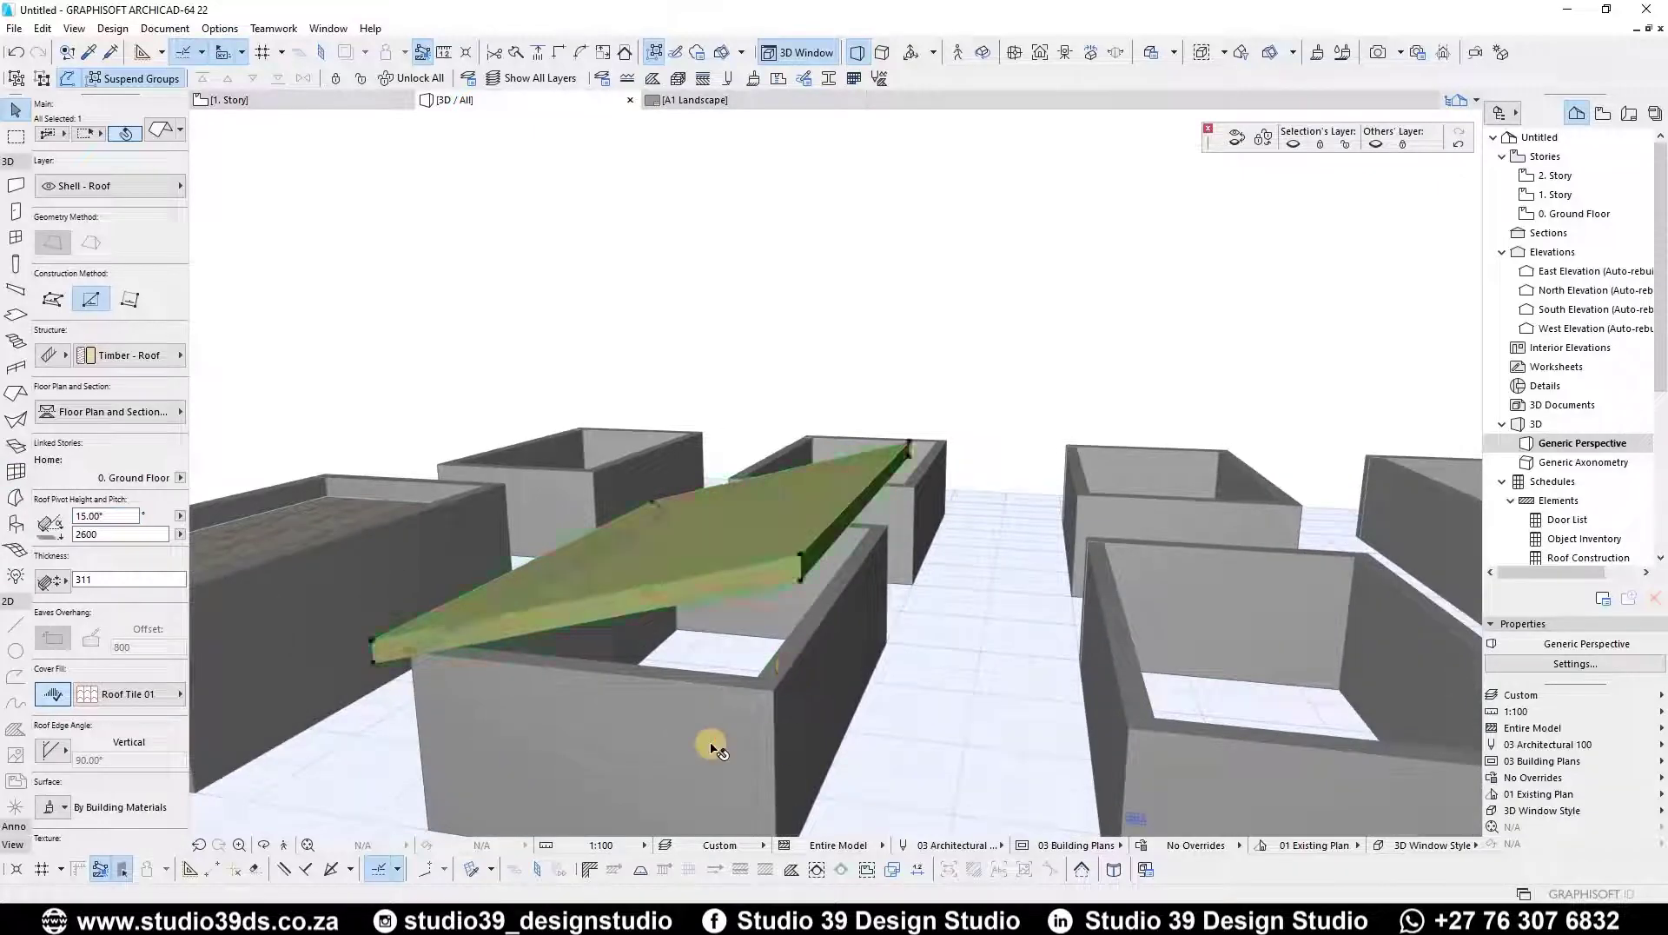
- Select the four walls beneath the roof and stretch them up through it to a height of about 4358 mm
{"action": "left_click", "coordinate": [686, 736]}
{"action": "key", "text": "alt+g"}
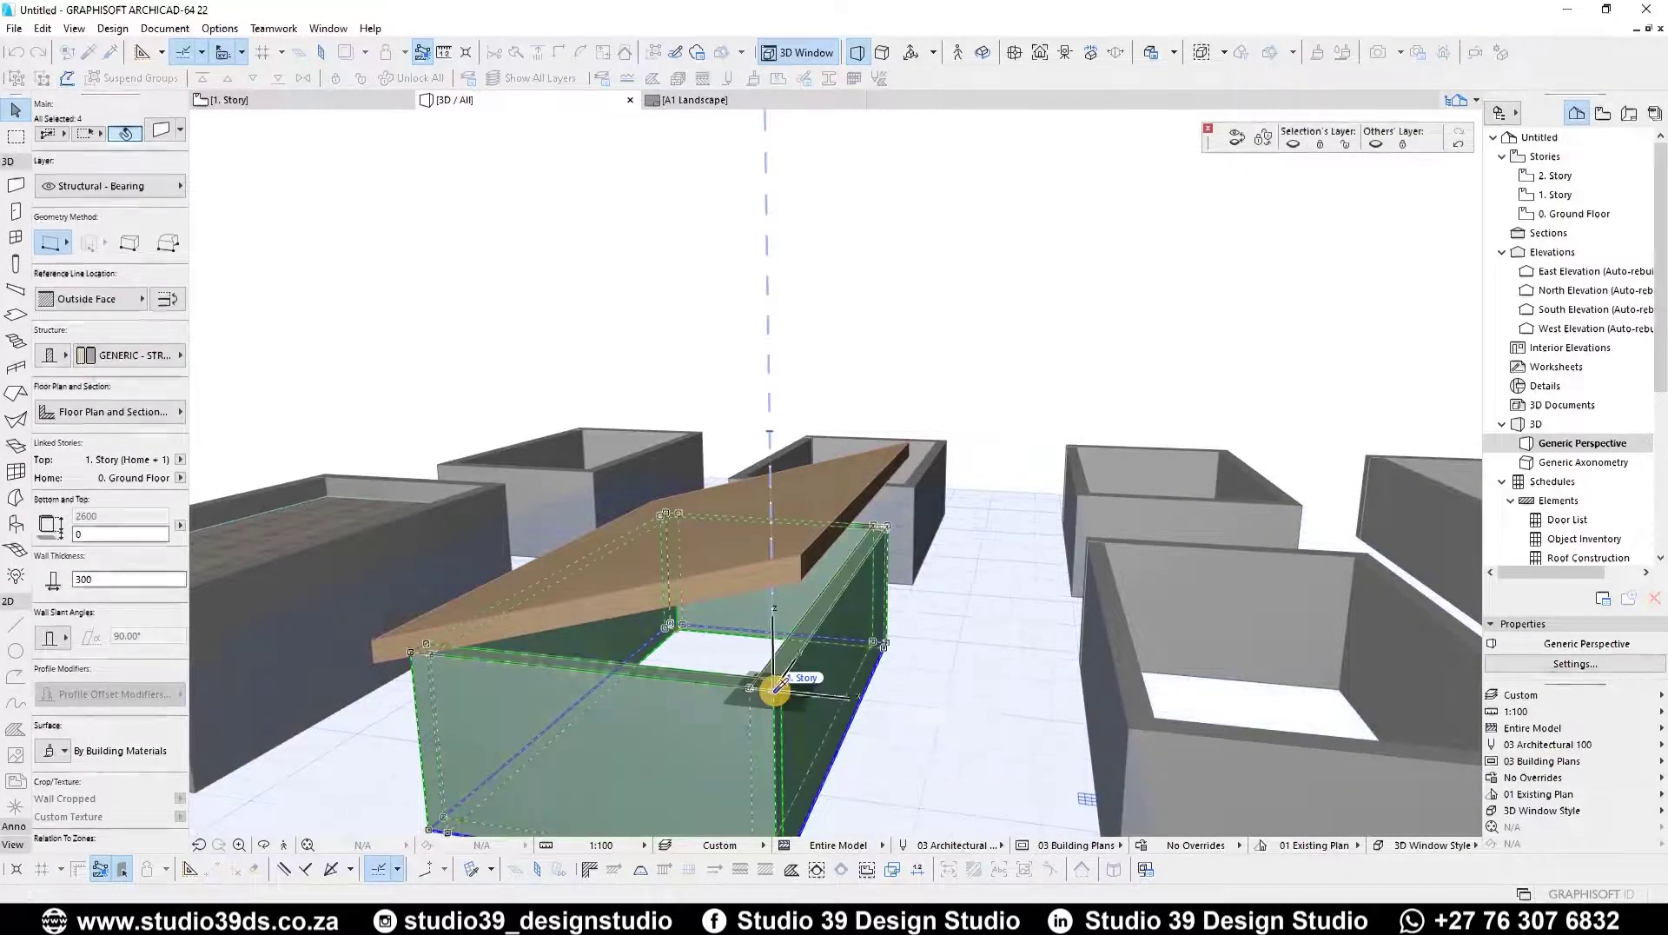
{"action": "left_click", "coordinate": [776, 693]}
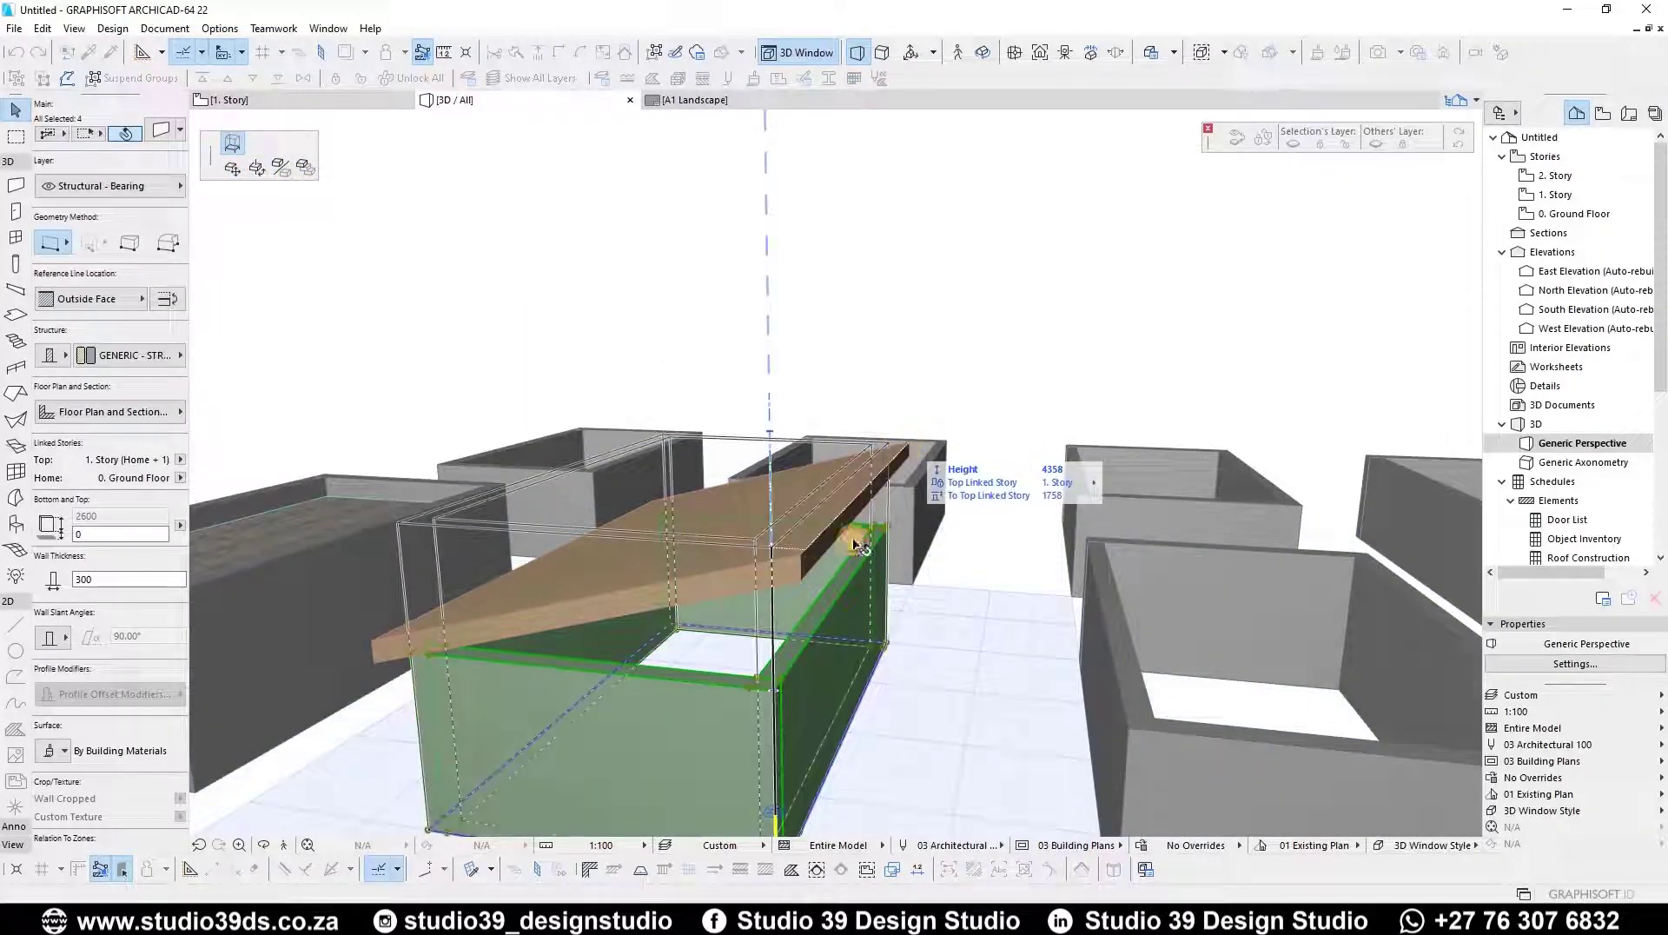
{"action": "left_click", "coordinate": [706, 555]}
- Add the roof to the wall selection and trim the walls using the roof from the current selection
{"action": "left_click", "coordinate": [746, 500], "text": "shift"}
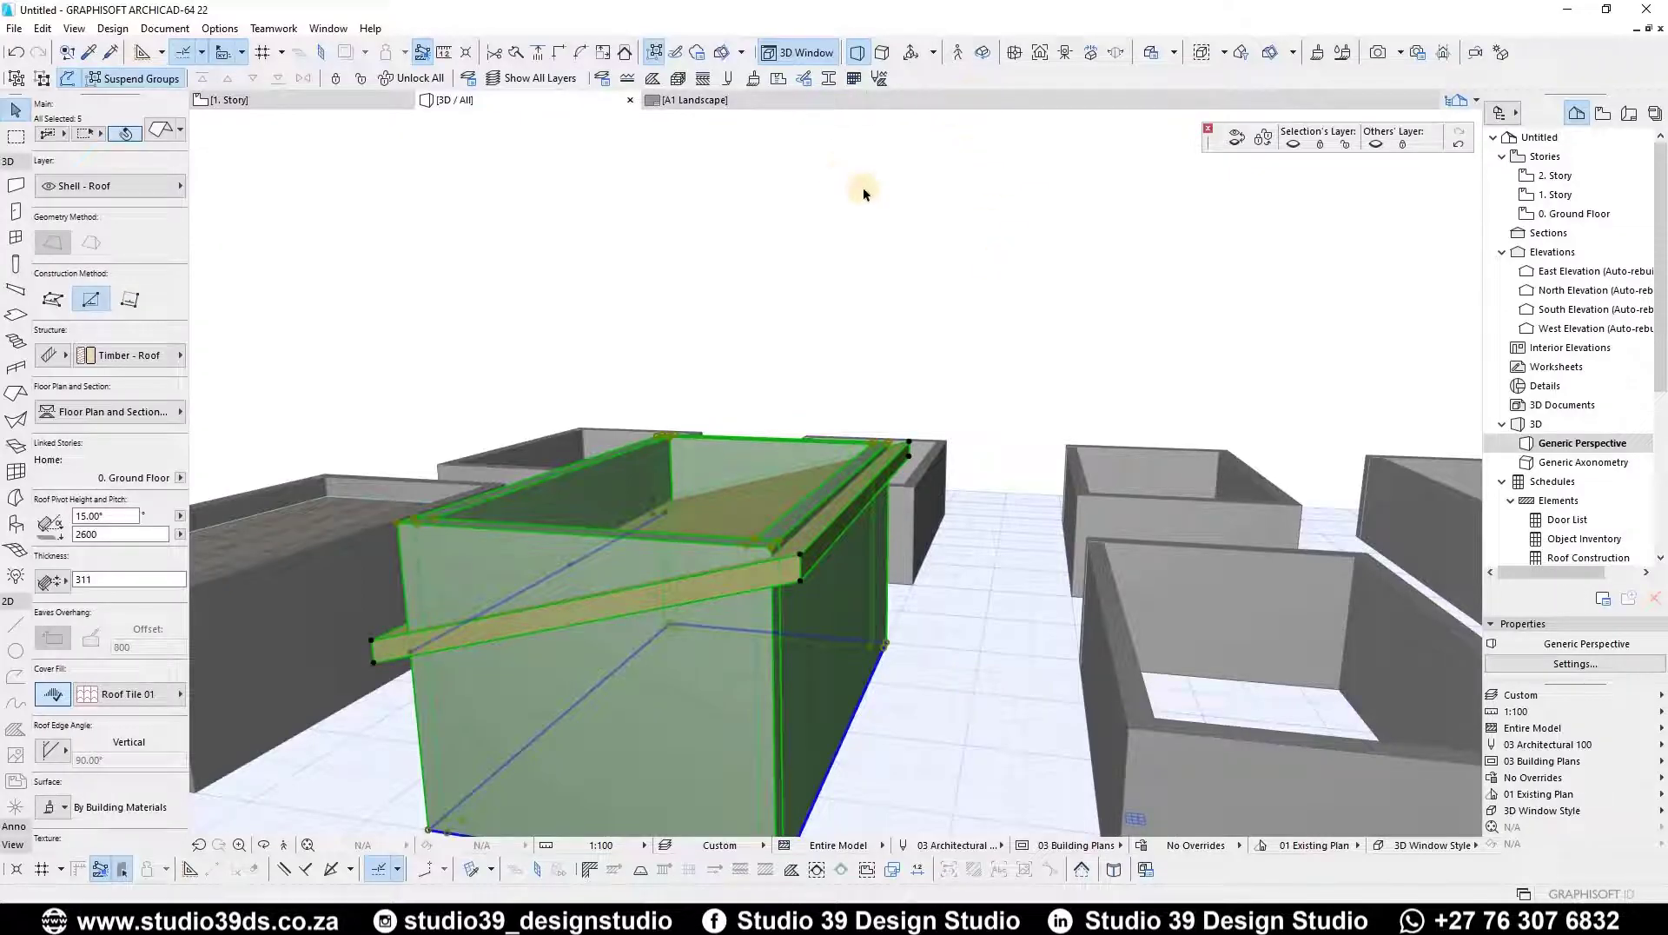
{"action": "left_click", "coordinate": [627, 57]}
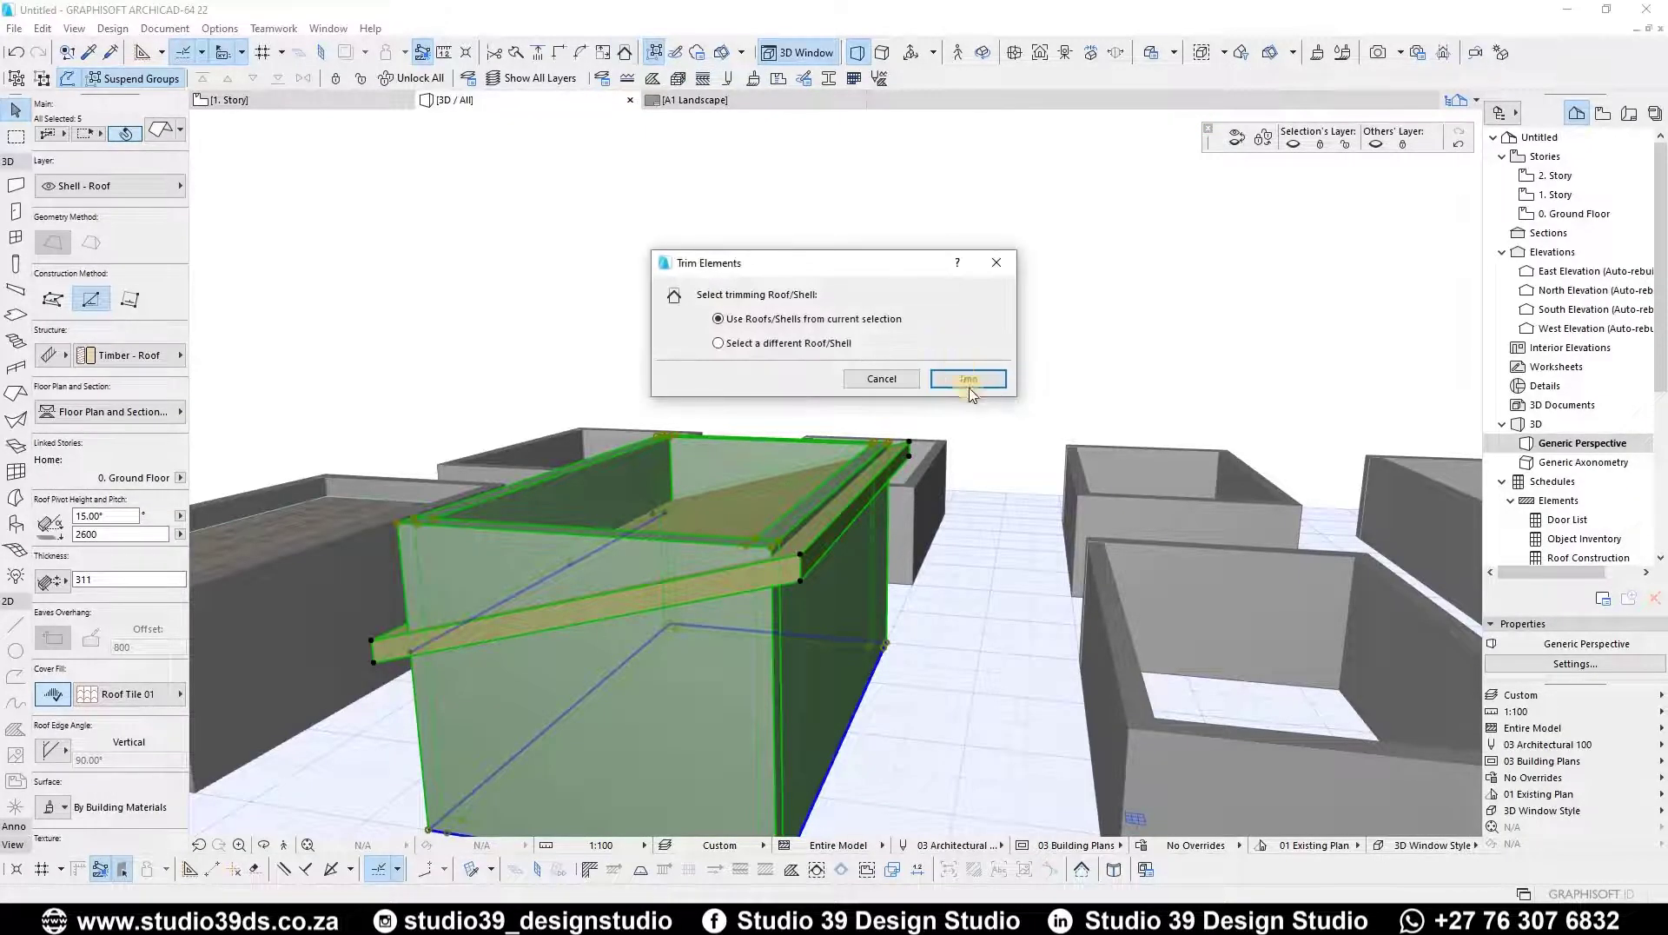
{"action": "left_click", "coordinate": [967, 379]}
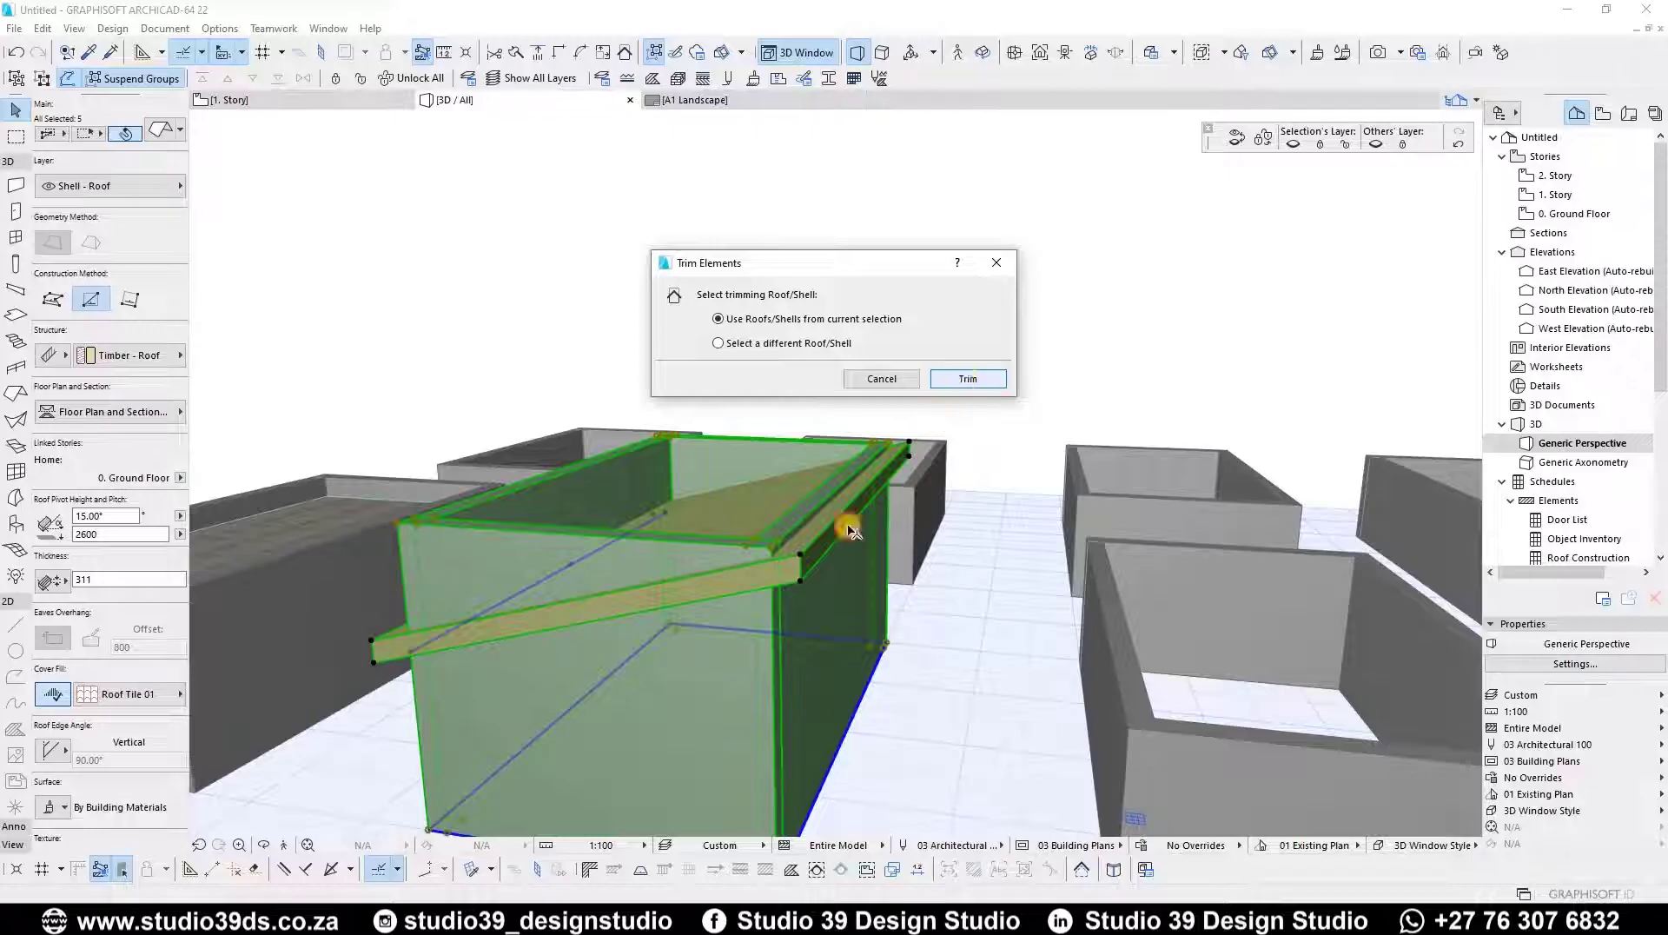
{"action": "key", "text": "Escape"}
{"action": "middle_click_drag", "start_coordinate": [553, 508], "coordinate": [612, 581], "text": "shift"}
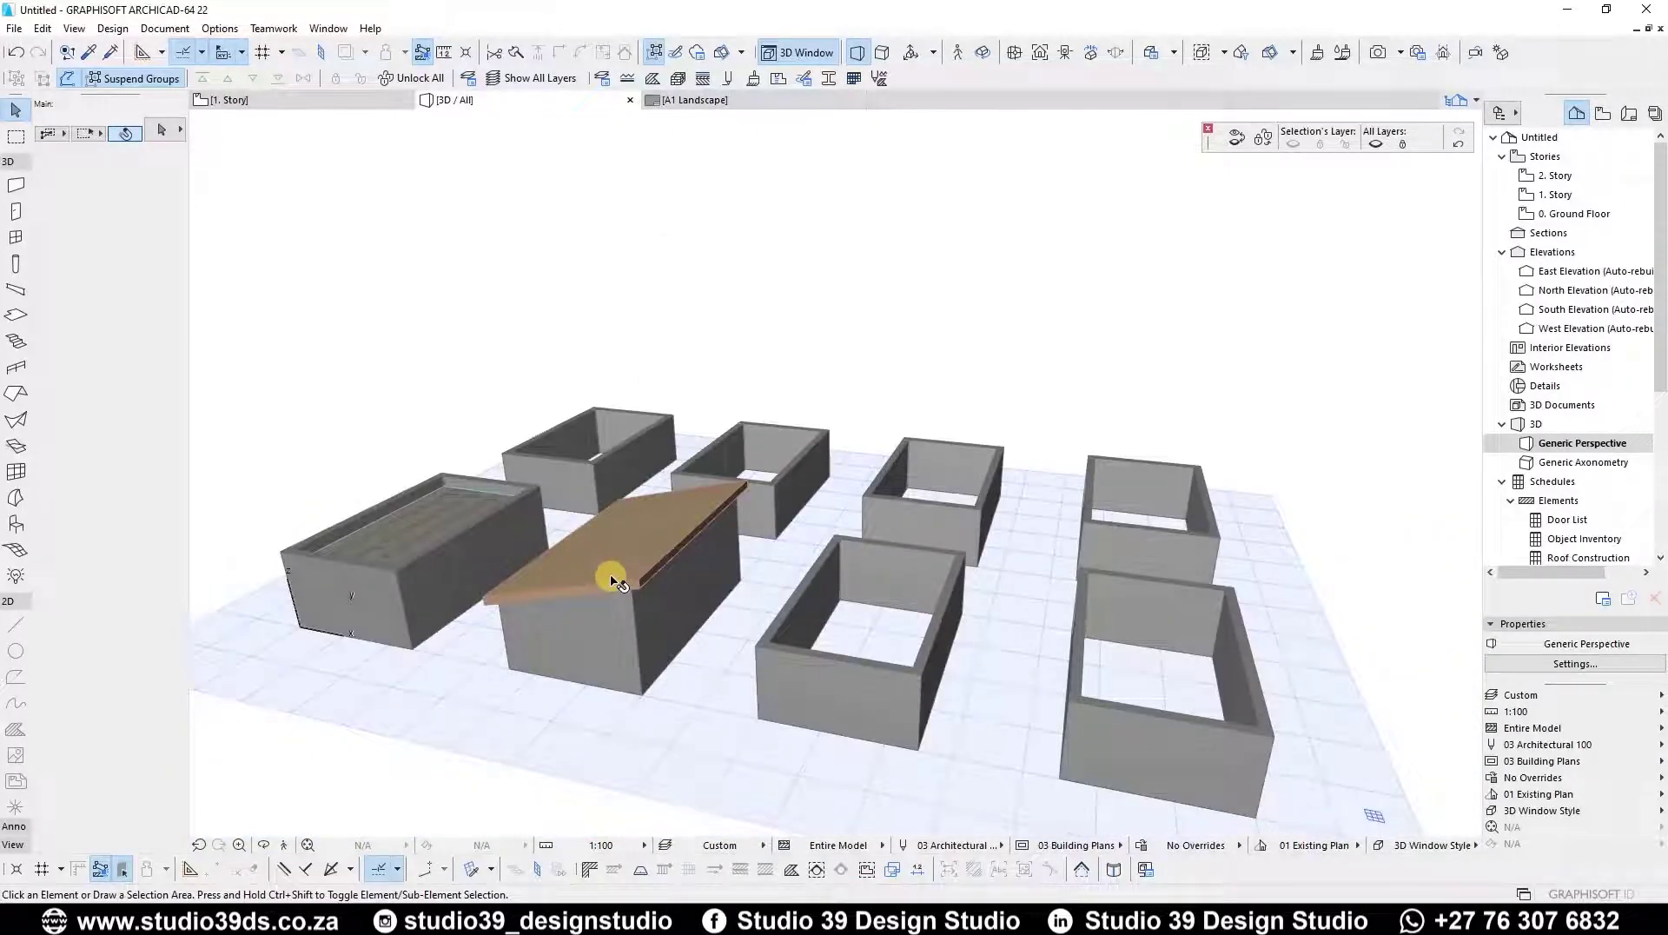
- Return to the 1. Story floor plan and activate the Roof tool with the multi-plane geometry method
{"action": "key", "text": "F2"}
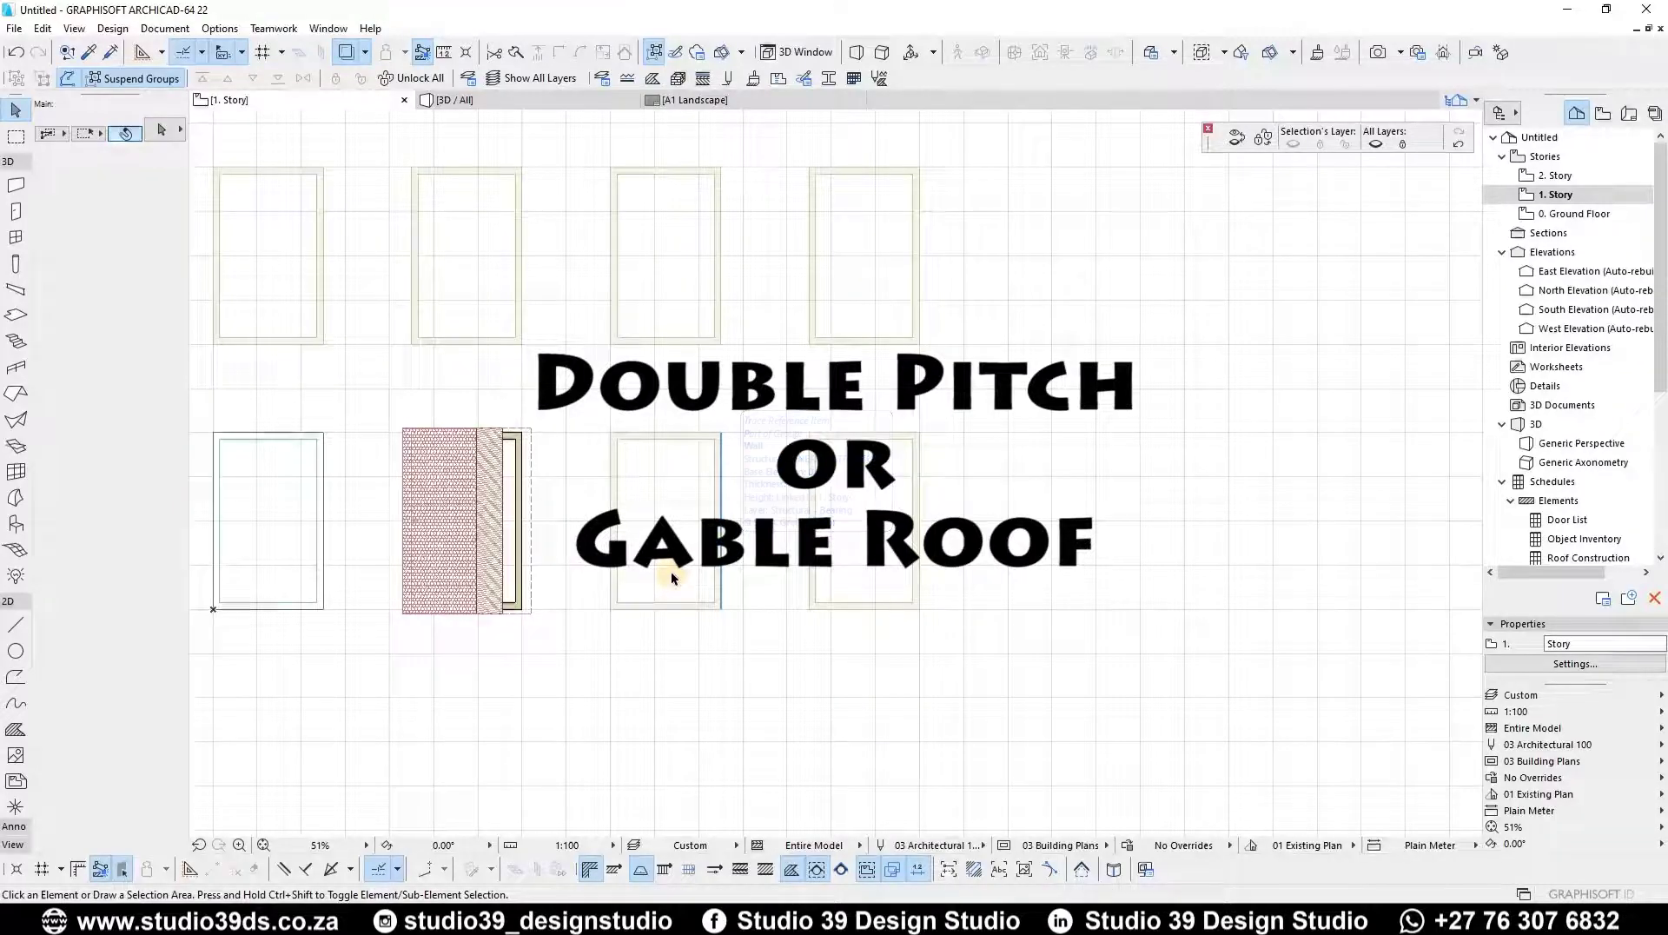
{"action": "left_click", "coordinate": [16, 392]}
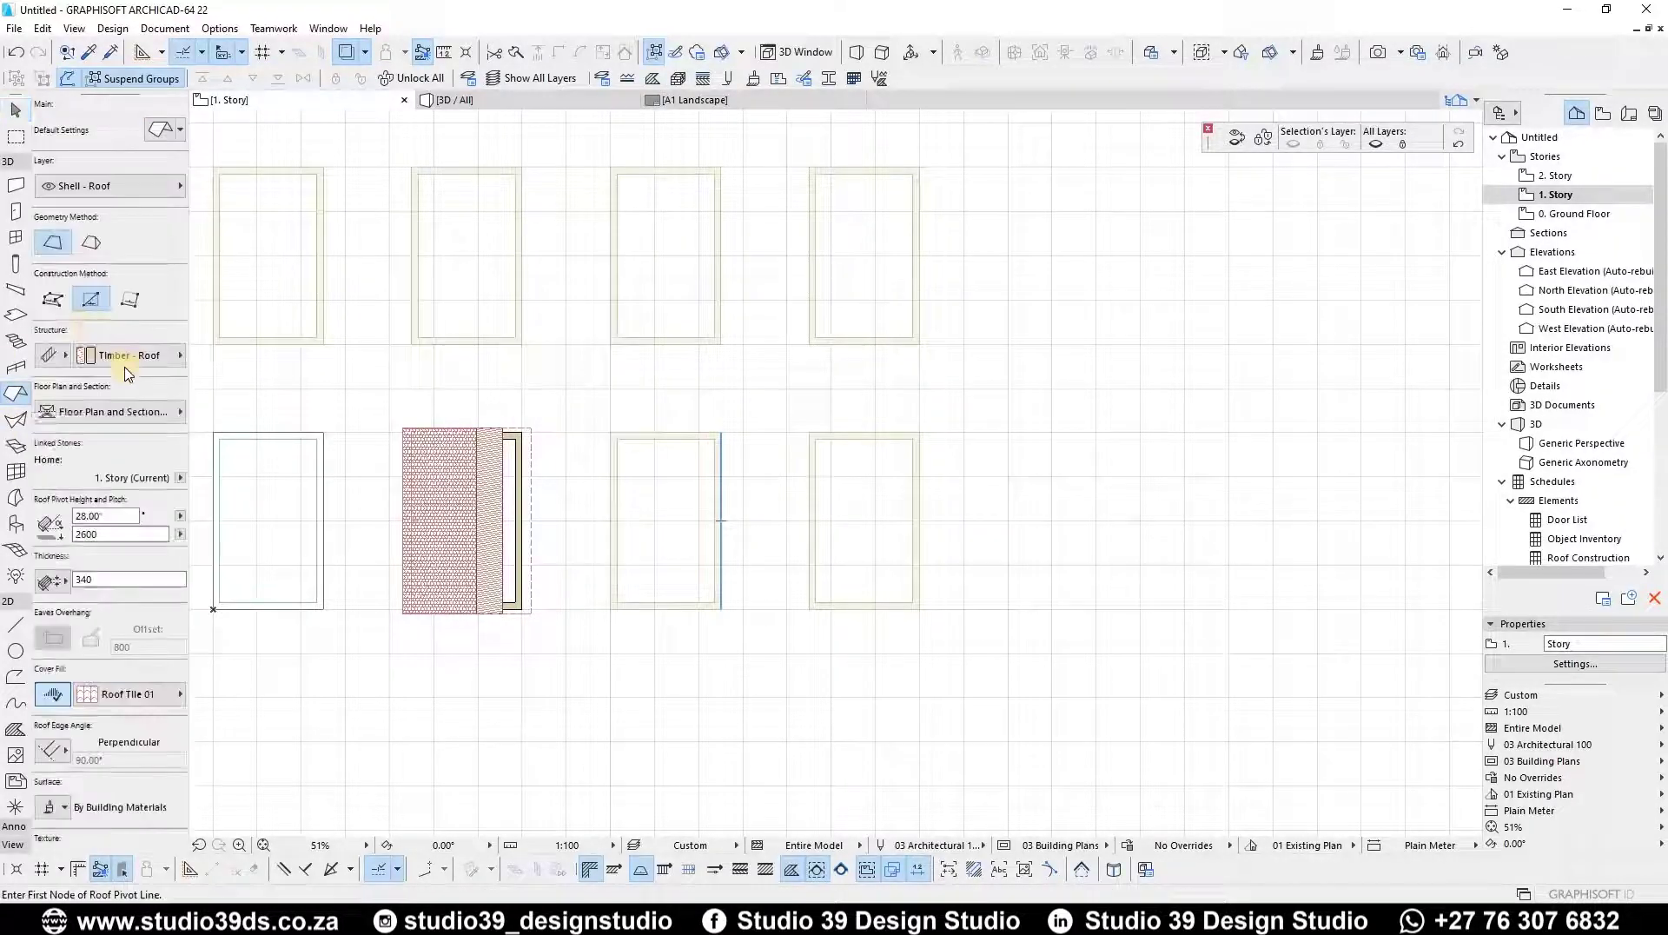
{"action": "left_click", "coordinate": [94, 244]}
{"action": "scroll", "coordinate": [597, 613], "scroll_direction": "up", "scroll_amount": 3}
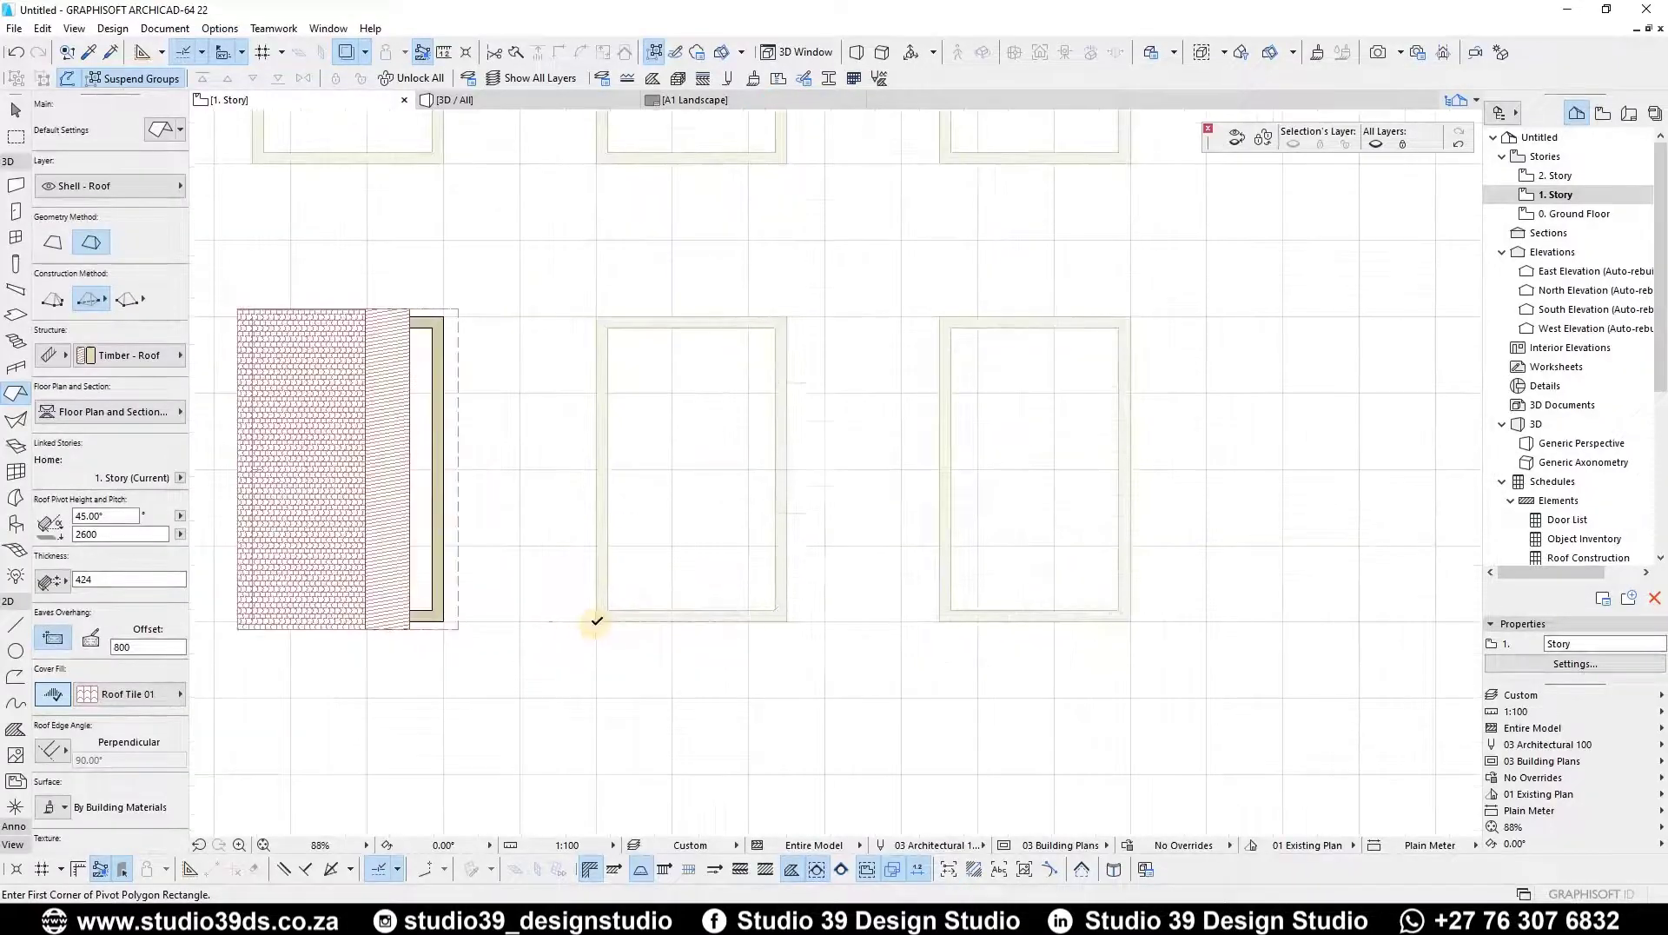
{"action": "left_click", "coordinate": [120, 410]}
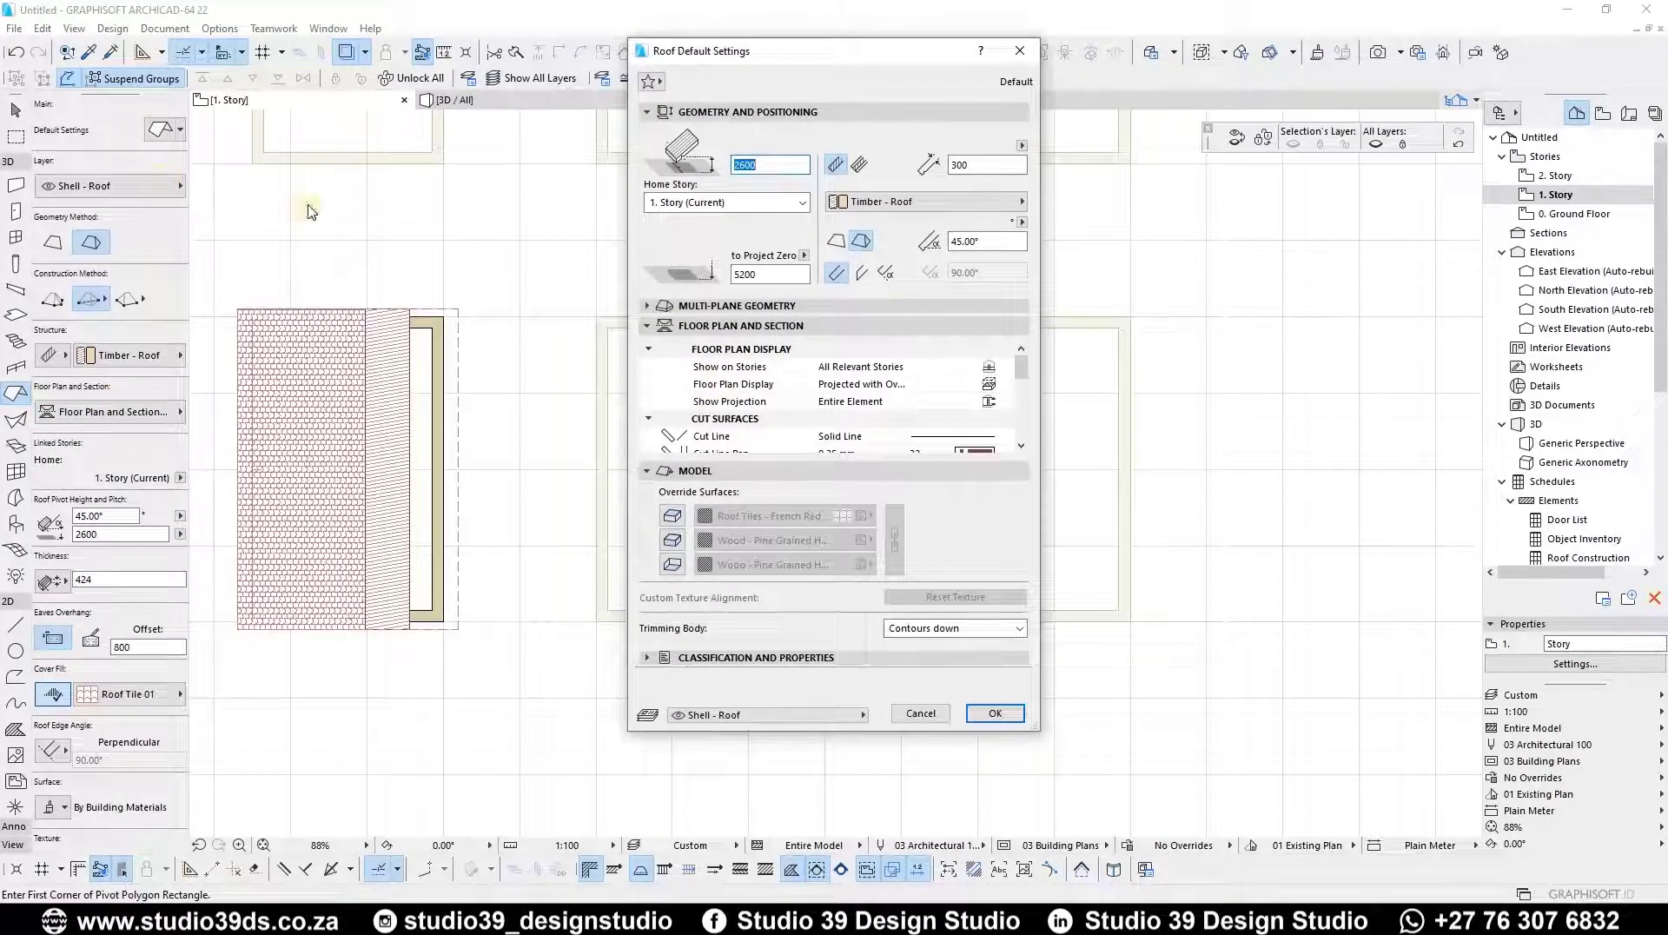
{"action": "key", "text": "Escape"}
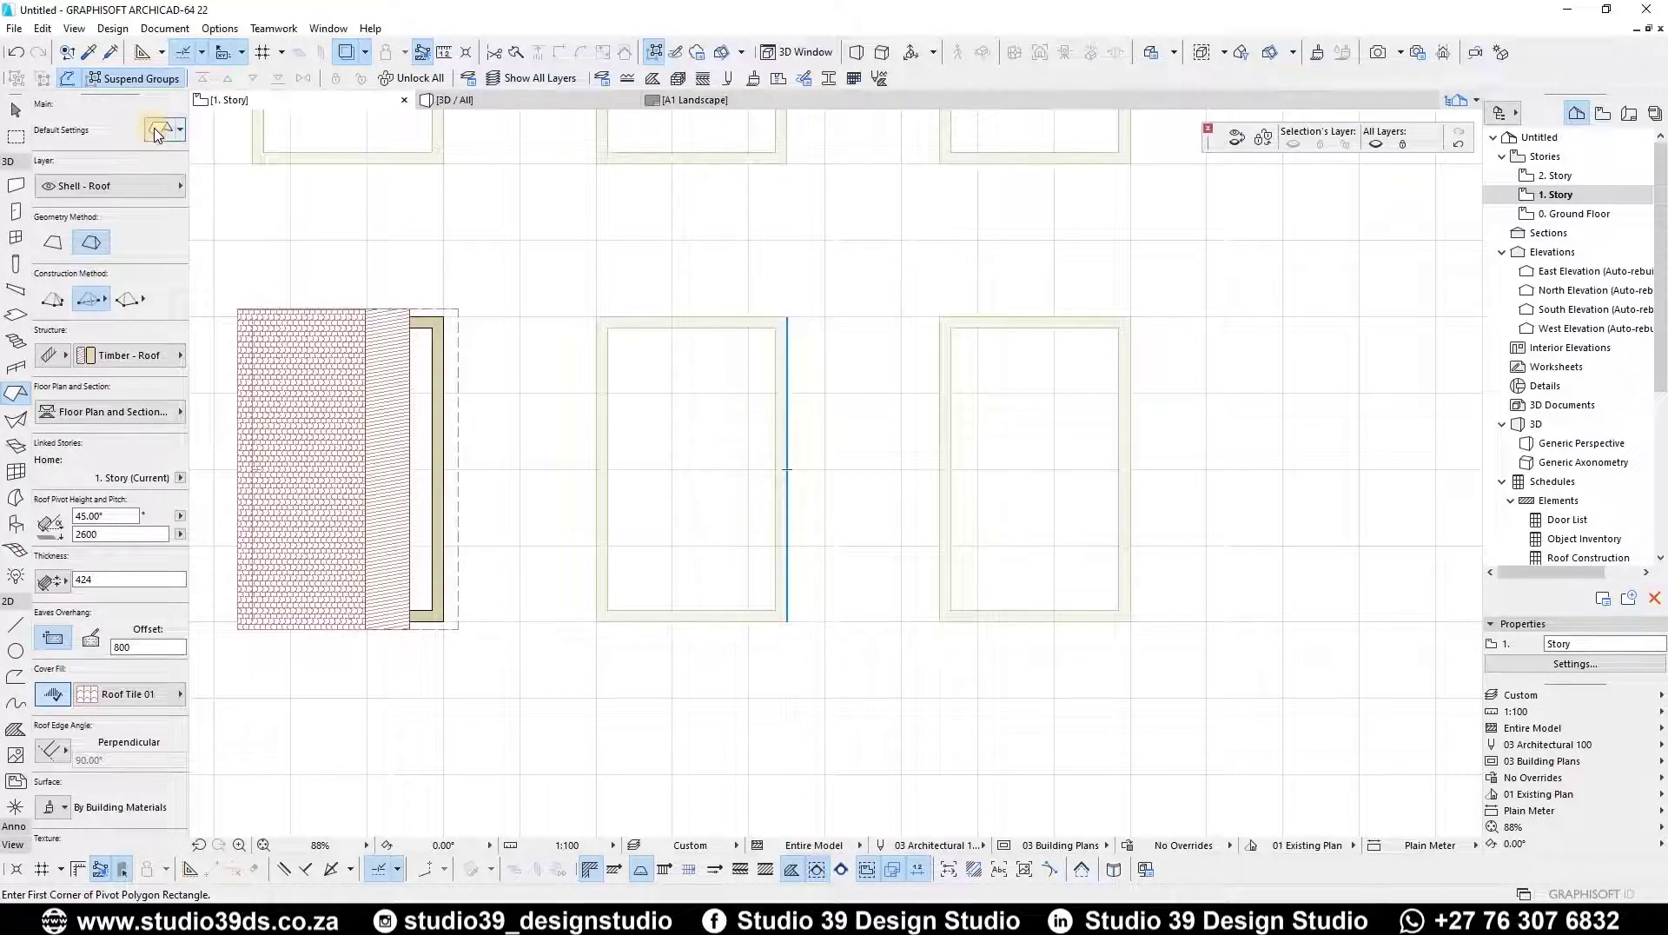
{"action": "left_click", "coordinate": [199, 152]}
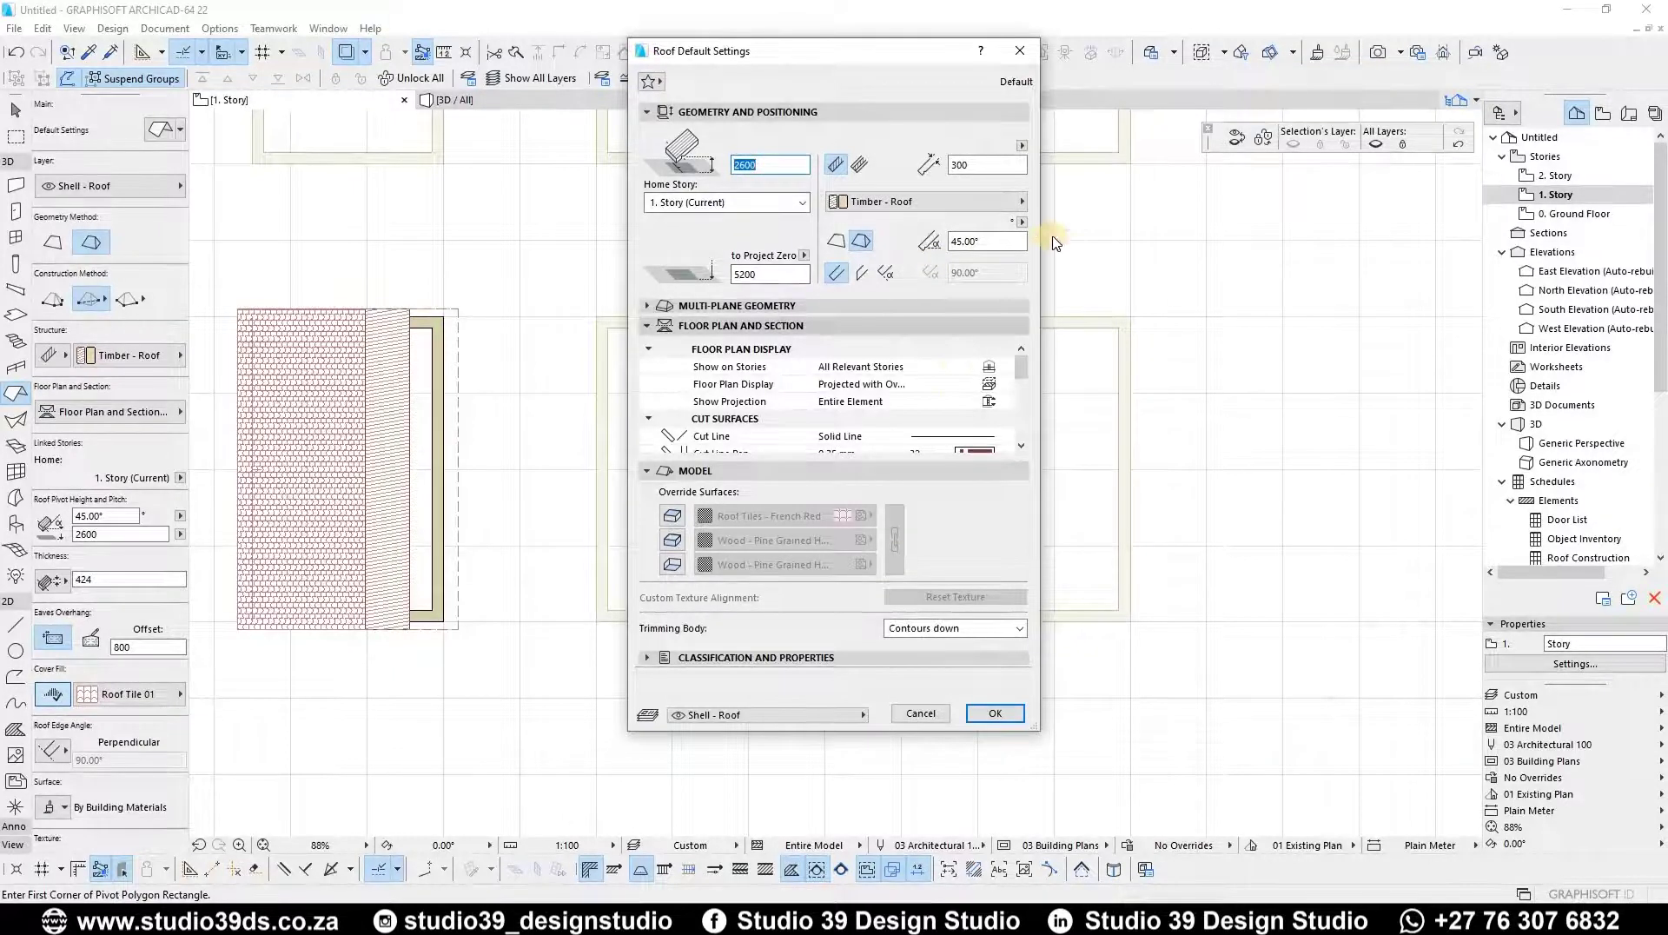
{"action": "key", "text": "Escape"}
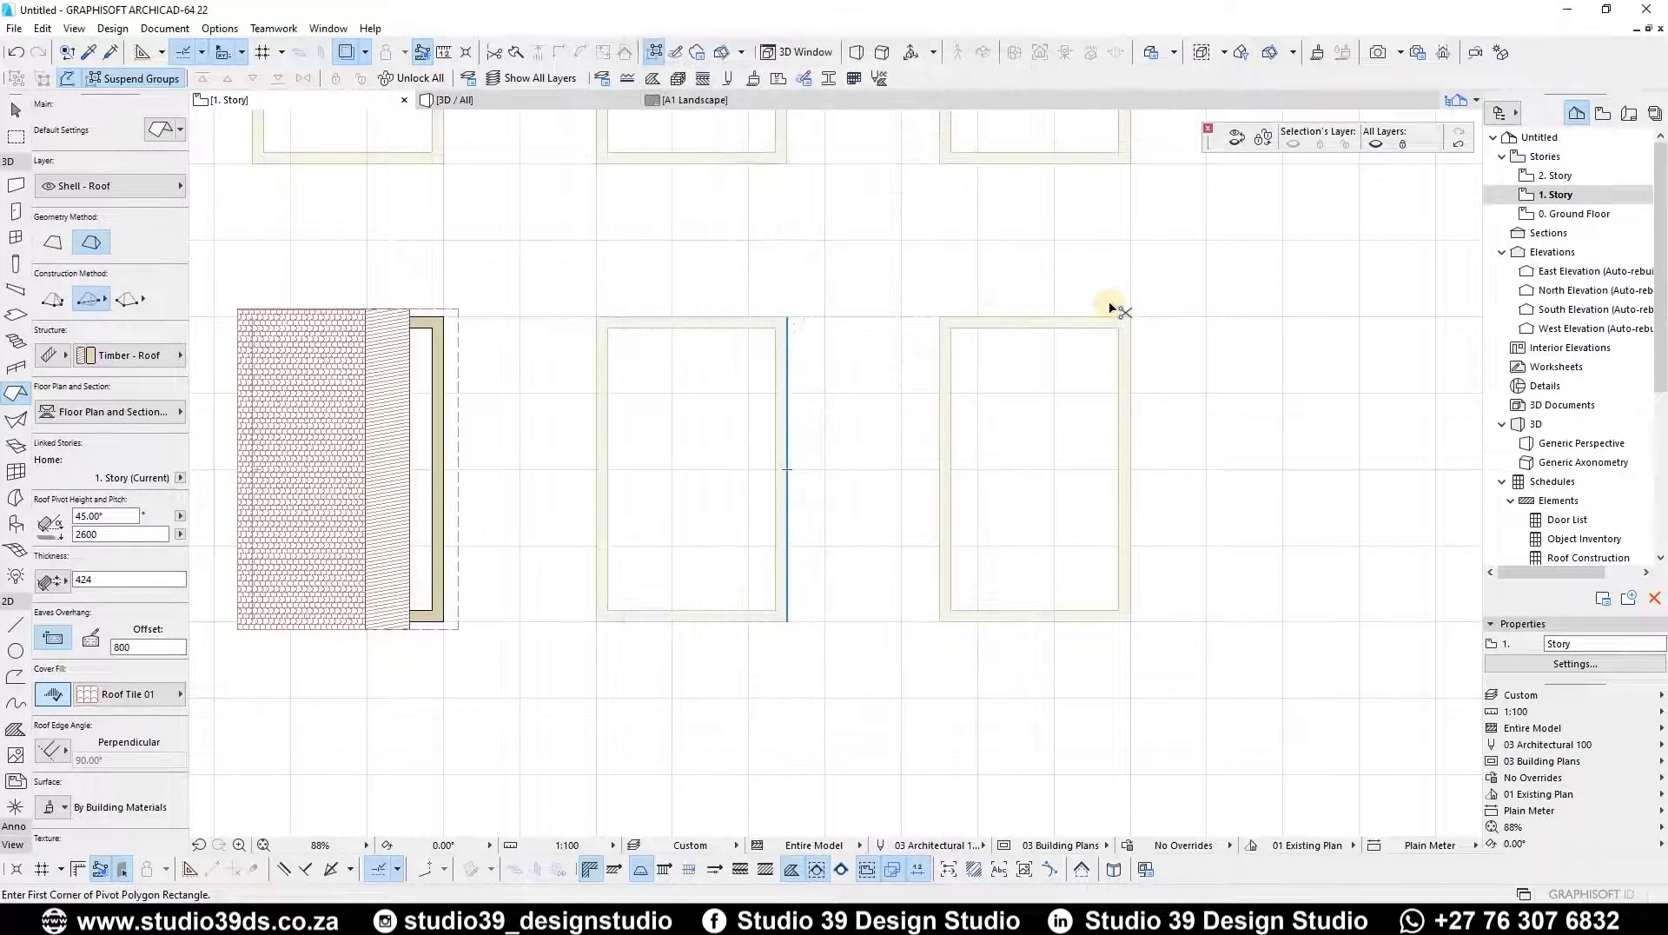
- Switch down to the ground floor and set the default roof pitch to 28° with vertical roof edges
{"action": "key", "text": "ctrl+Down"}
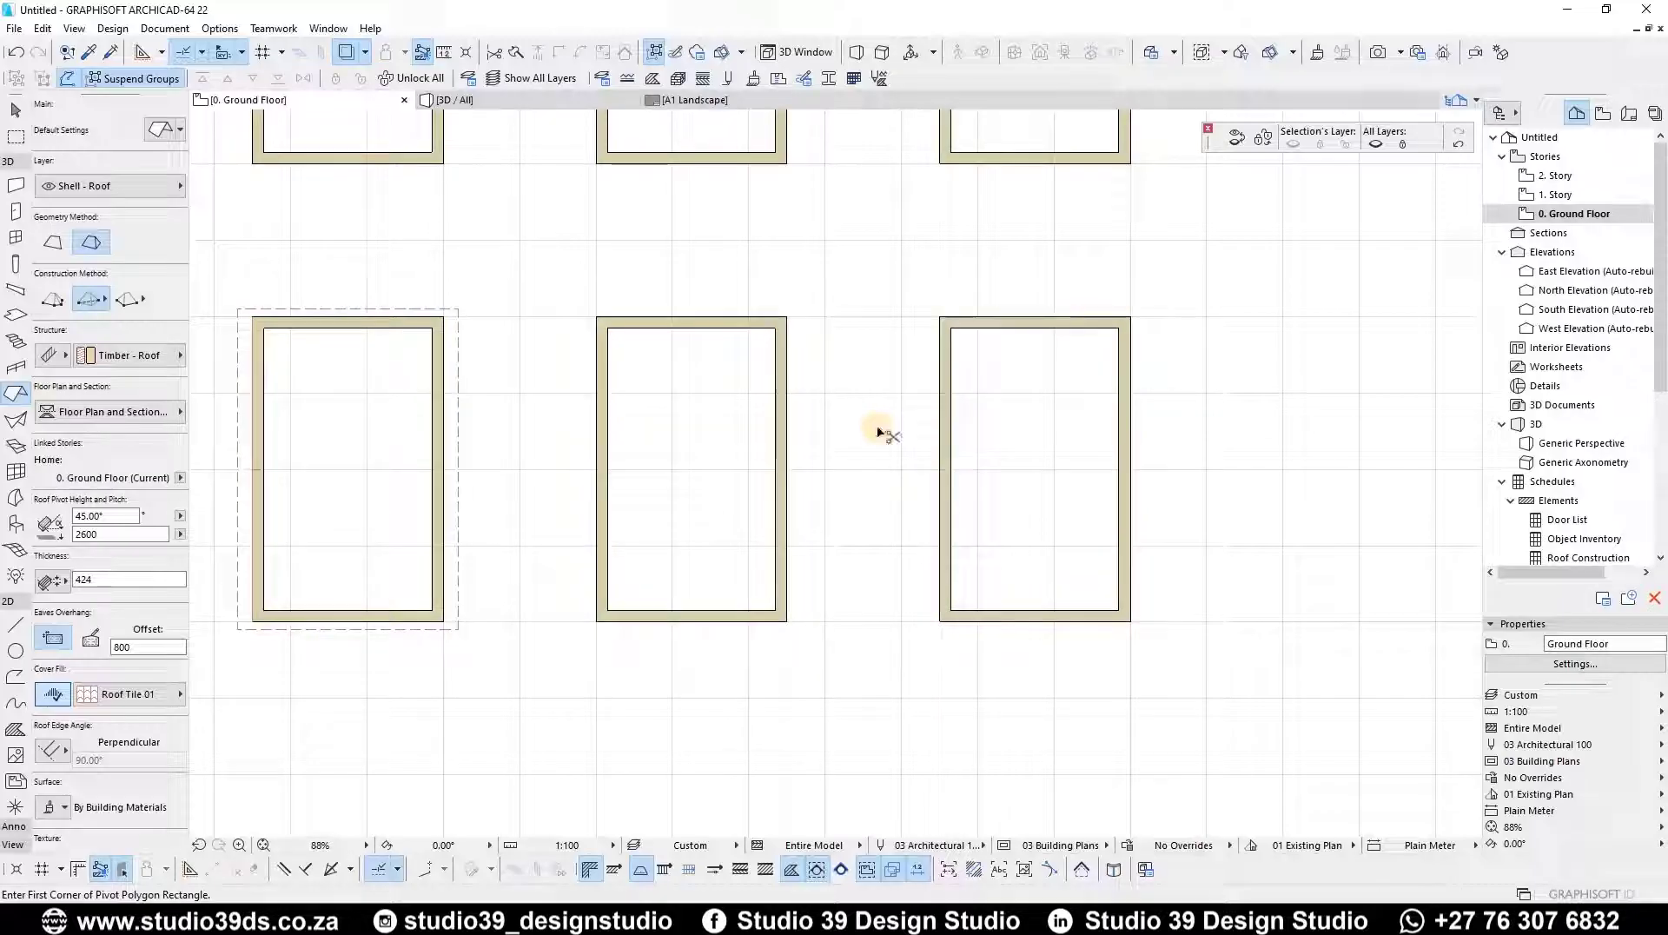
{"action": "key", "text": "ctrl+t"}
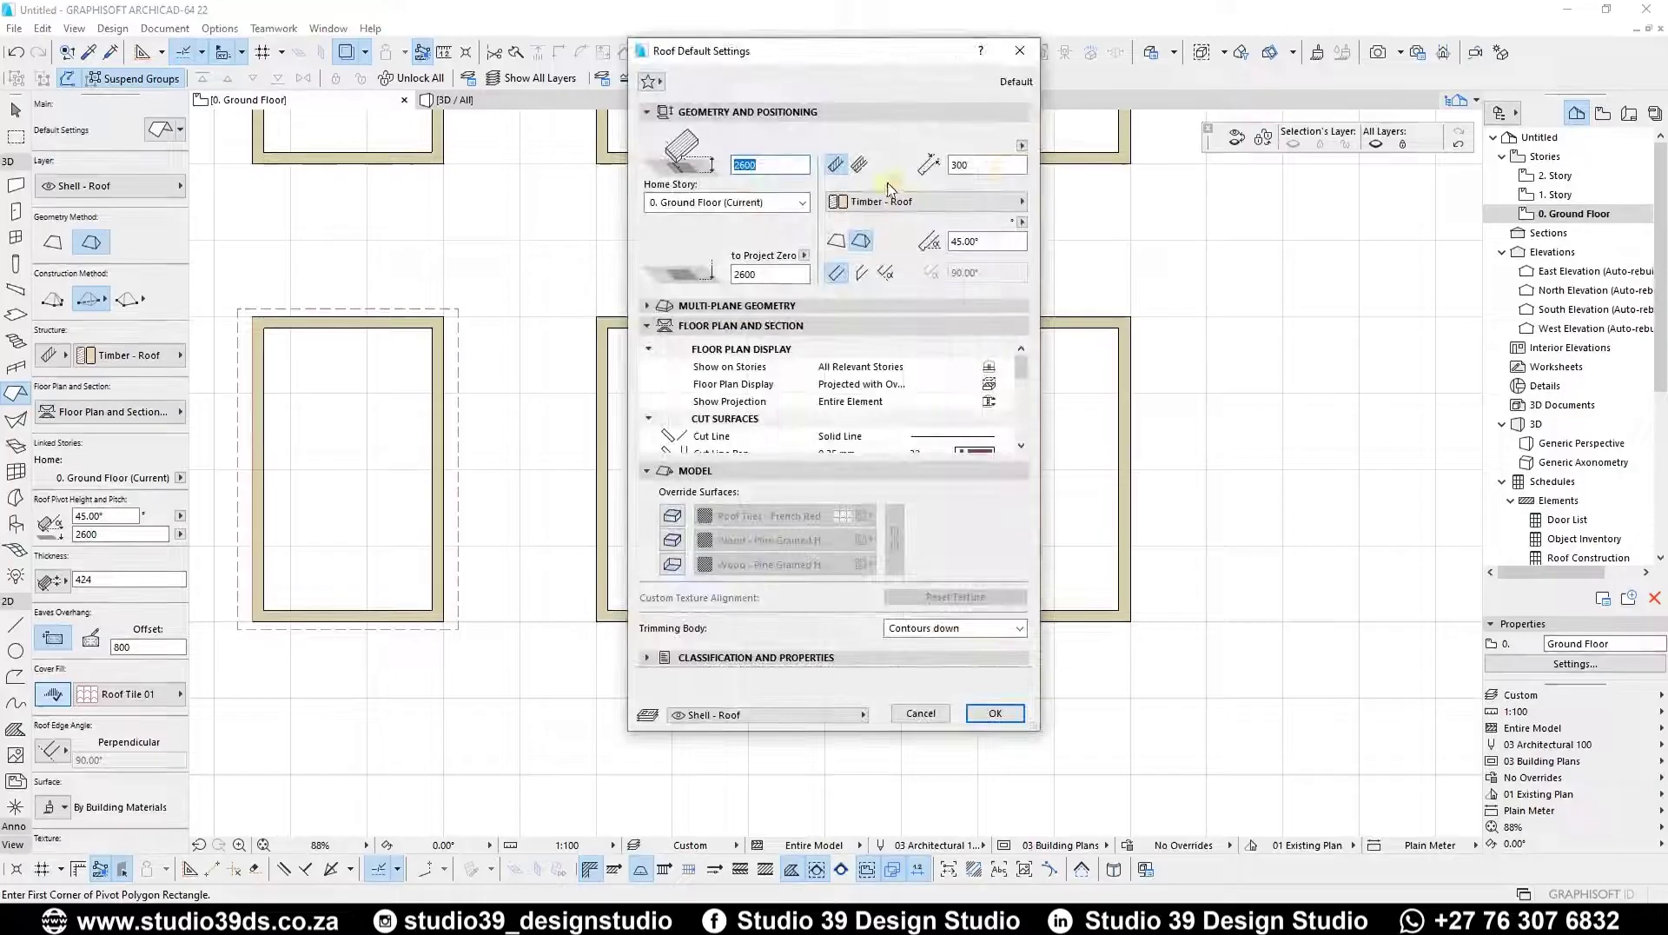
{"action": "left_click", "coordinate": [998, 165]}
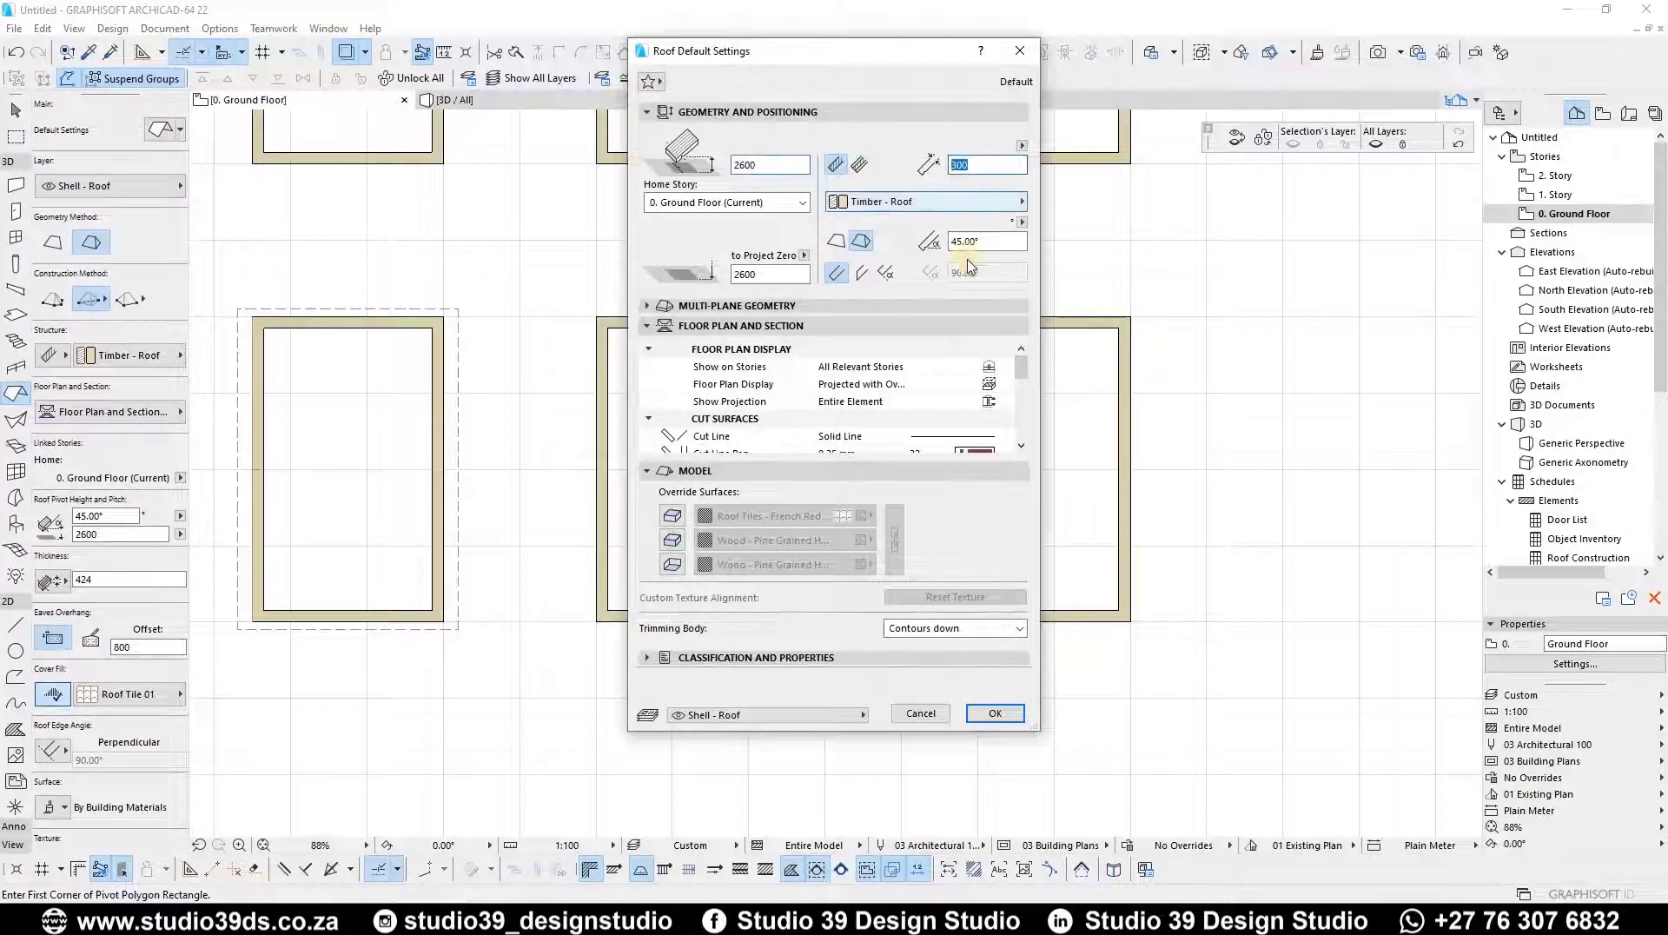
{"action": "key", "text": "Tab"}
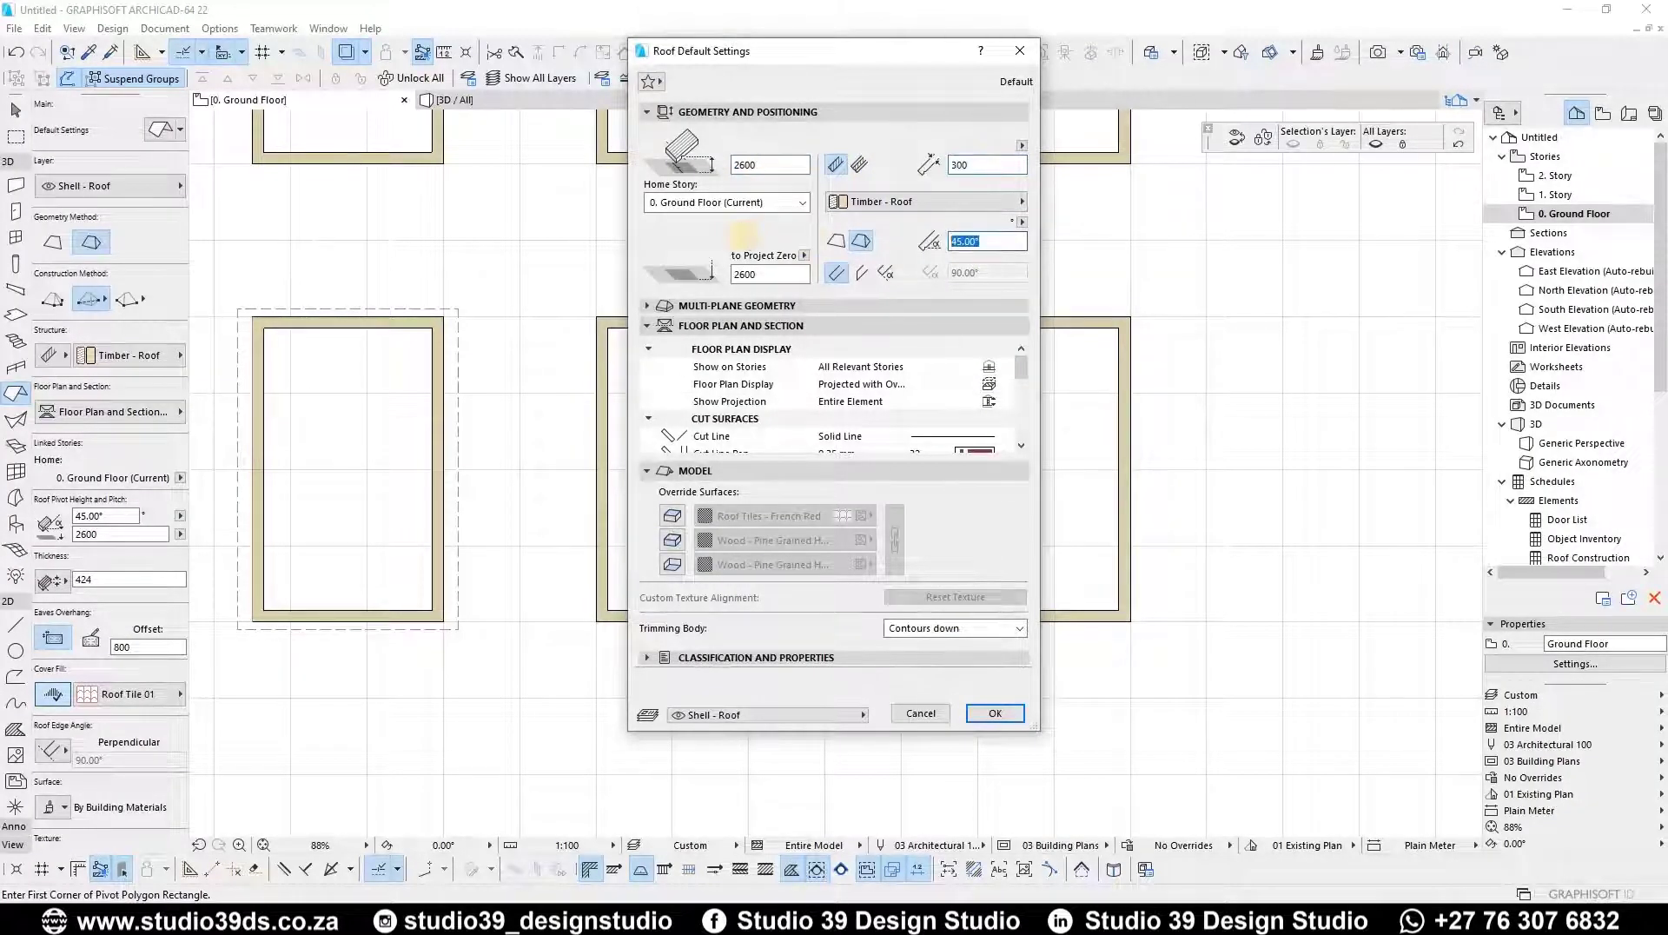
{"action": "type", "text": "28"}
{"action": "left_click", "coordinate": [850, 280]}
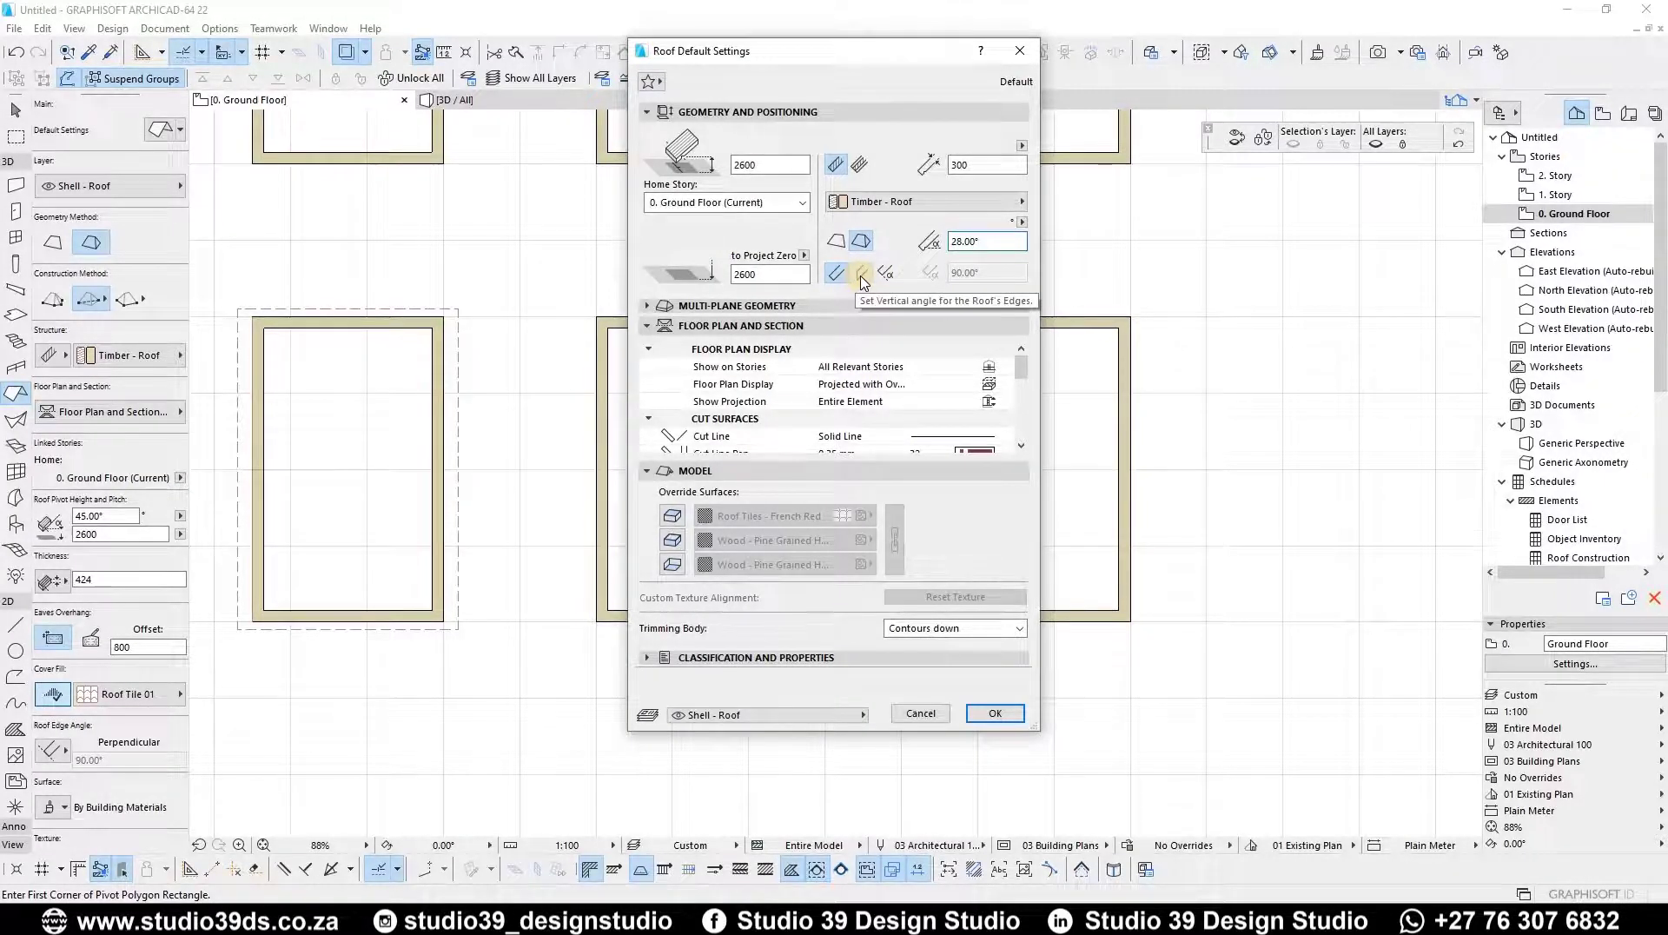
{"action": "left_click", "coordinate": [862, 276]}
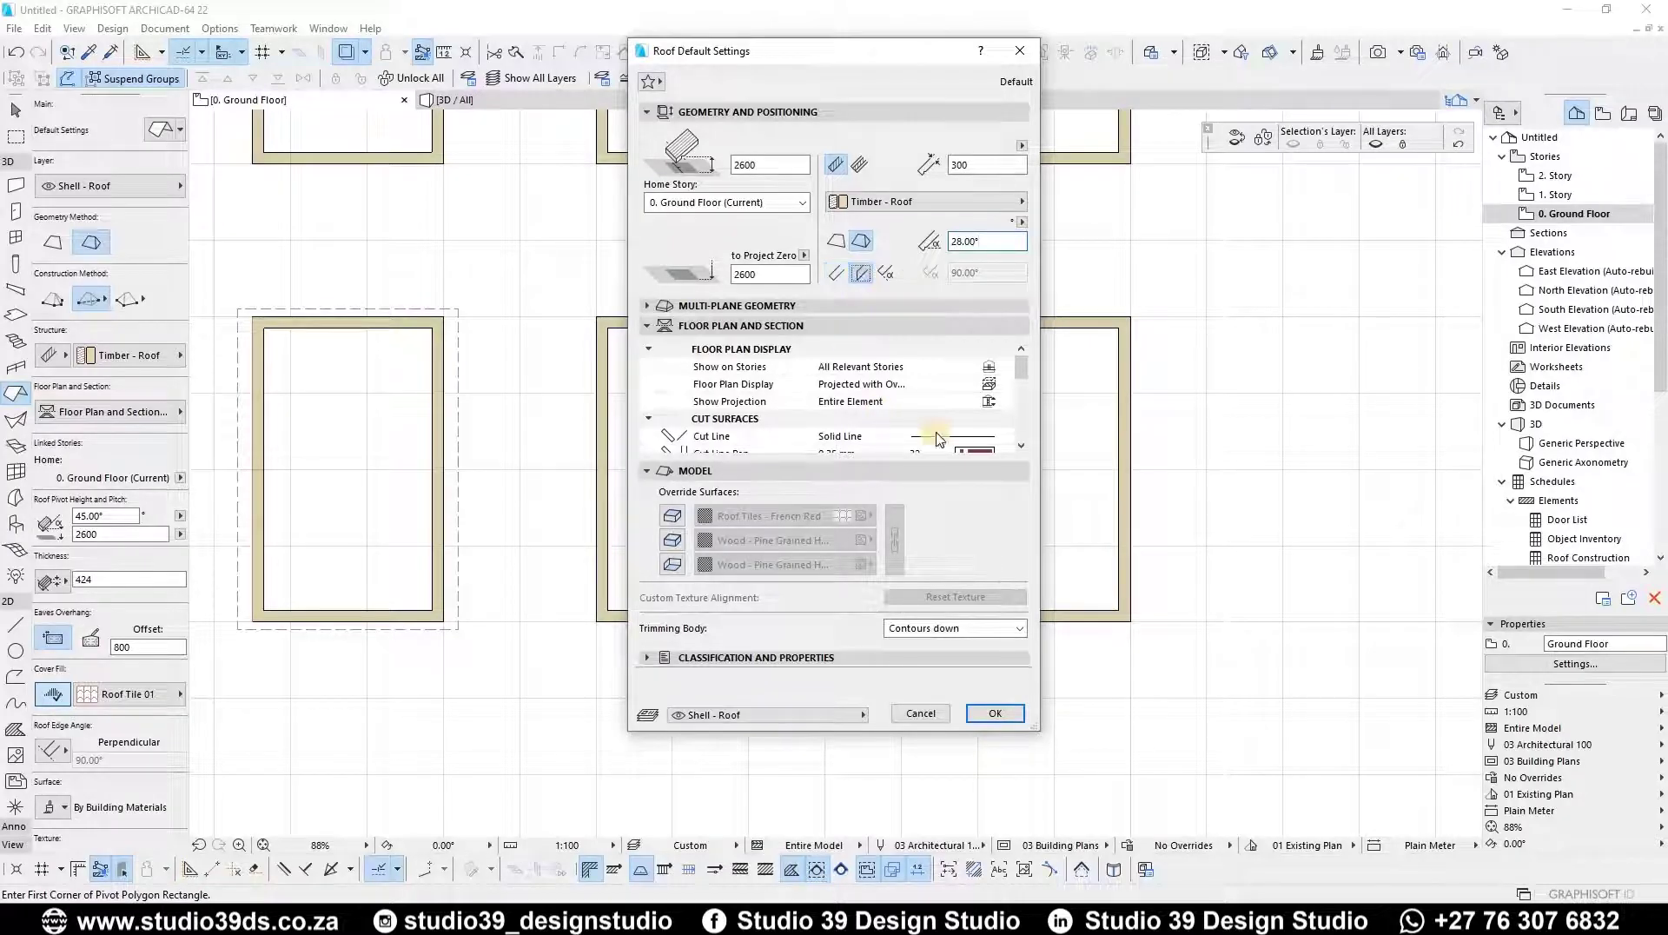
- Set the multi-plane roof's eaves overhang offset to 400 mm and accept the default roof settings
{"action": "left_click", "coordinate": [708, 305]}
{"action": "double_click", "coordinate": [772, 502]}
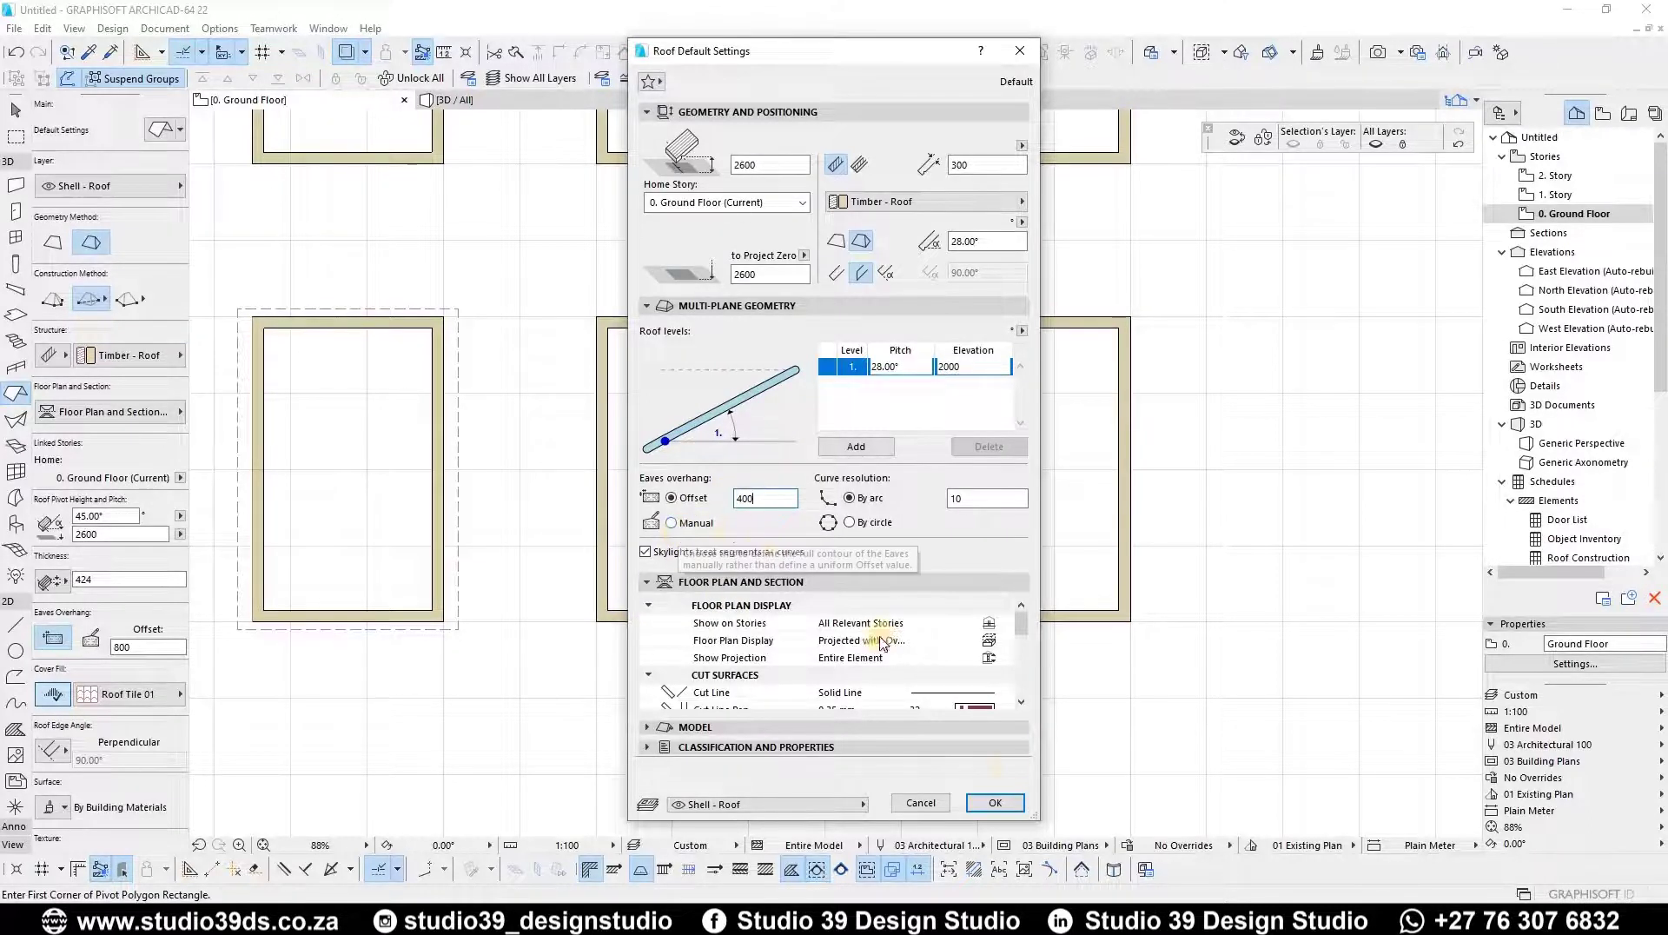
{"action": "left_click", "coordinate": [1010, 808]}
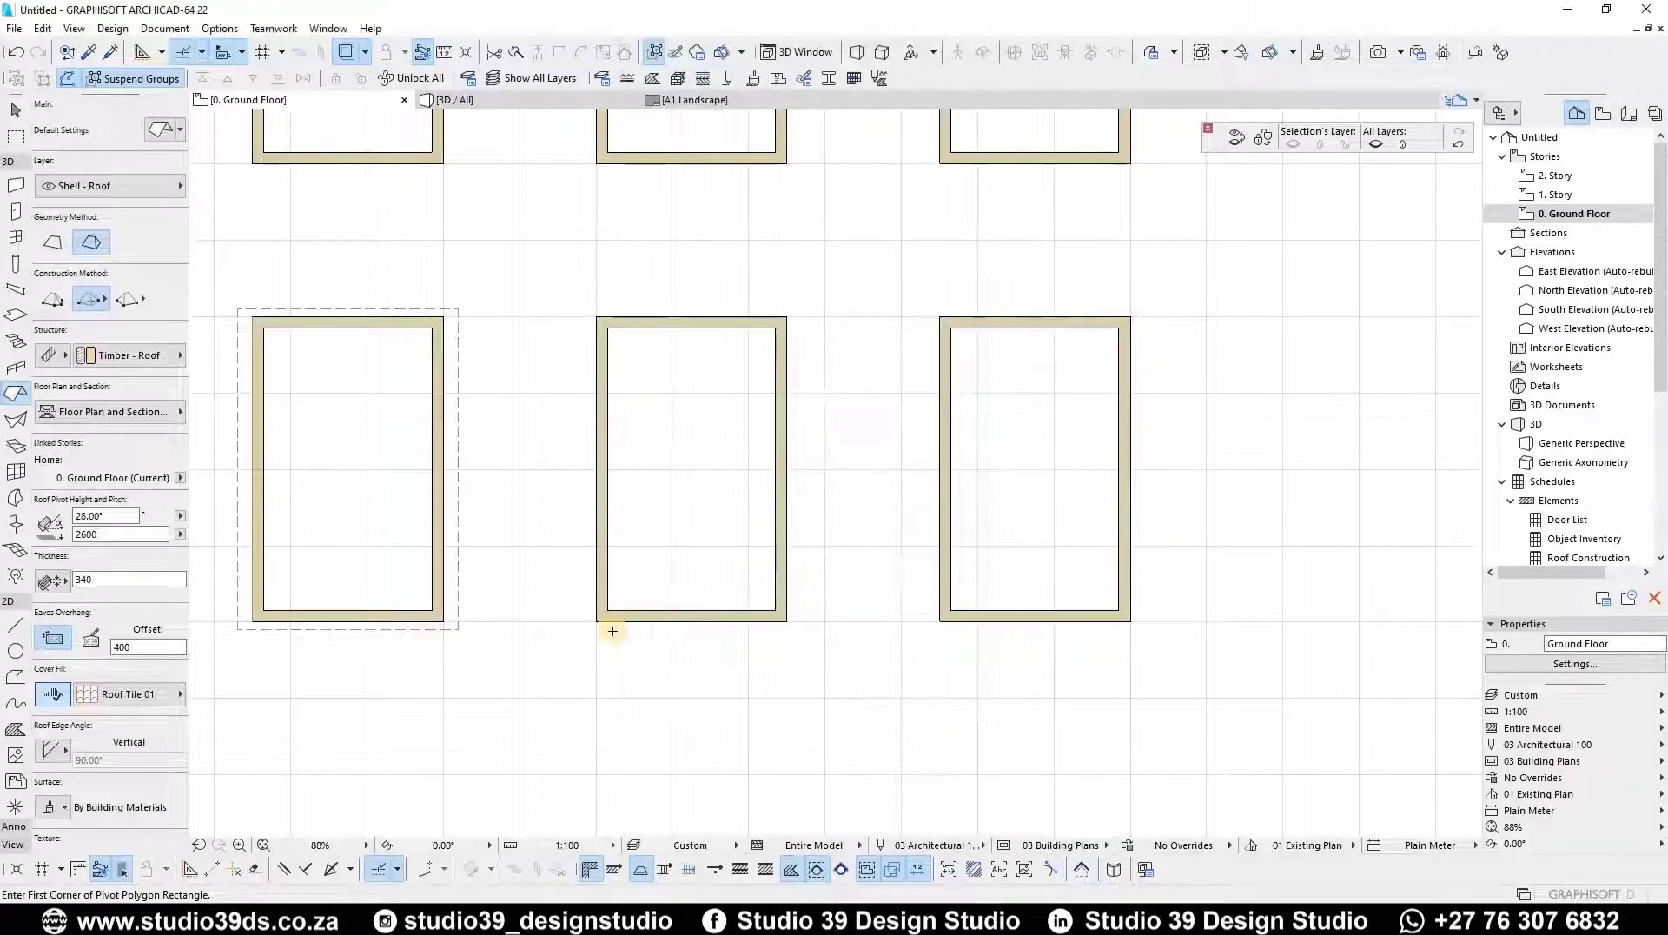
- Draw a rectangular multi-plane roof between opposite outer corners of the box beside the single-pitch one, and view it in 3D
{"action": "left_click", "coordinate": [599, 618]}
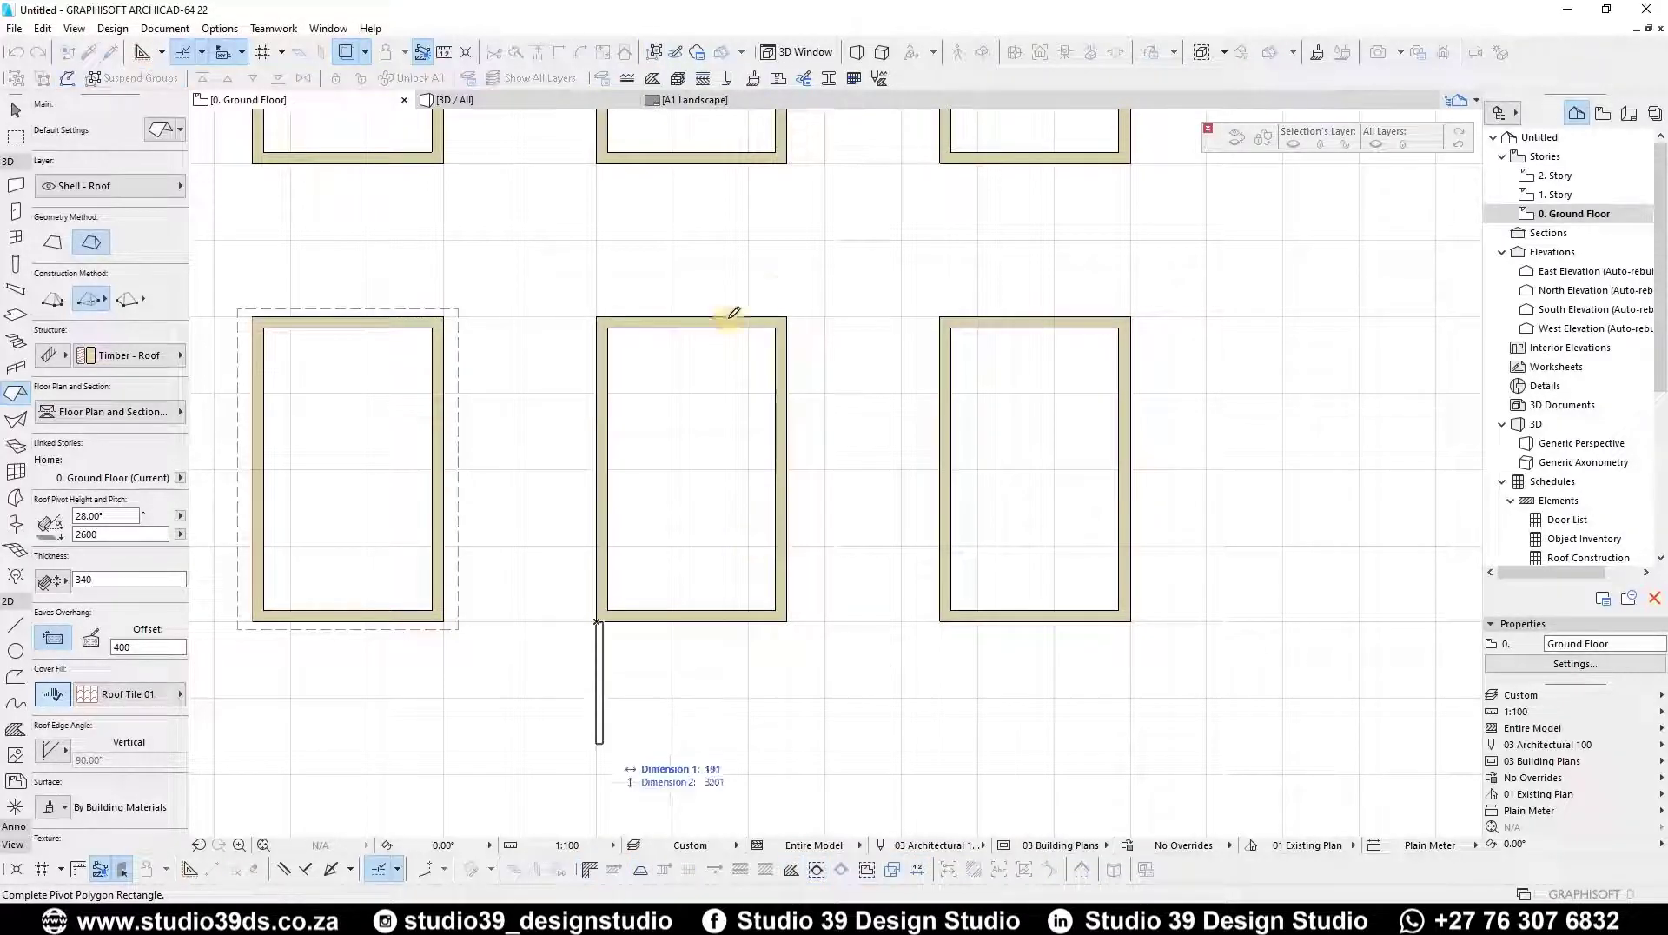
{"action": "left_click", "coordinate": [96, 304]}
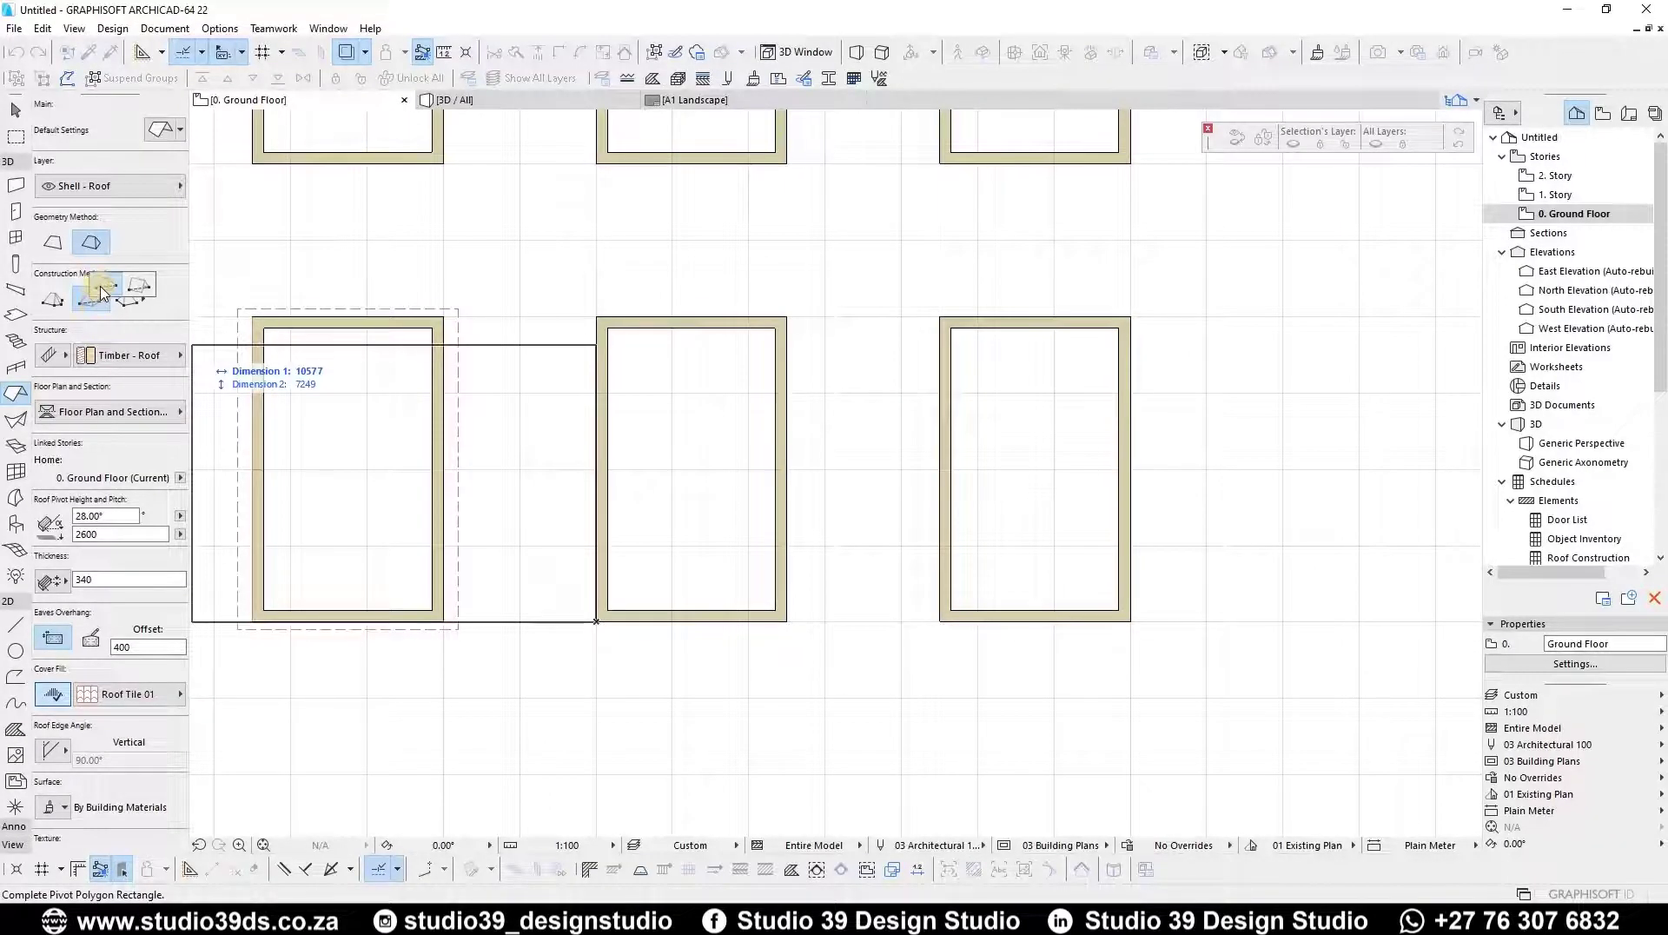
{"action": "left_click", "coordinate": [106, 285]}
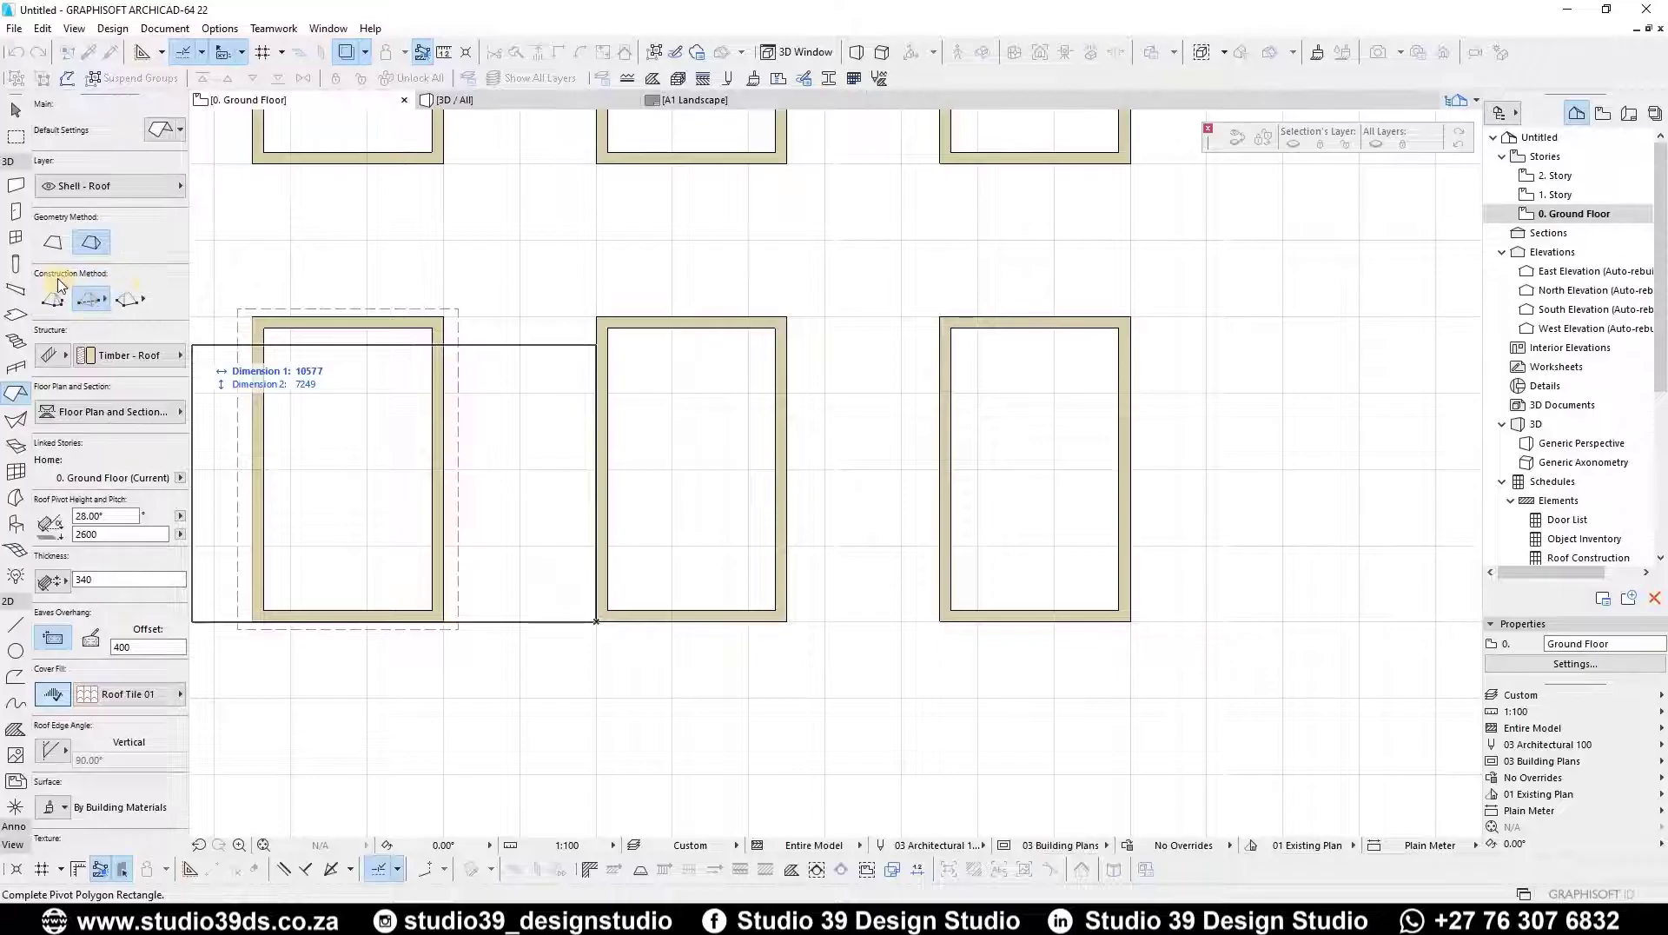
{"action": "left_click", "coordinate": [787, 315]}
{"action": "key", "text": "shift"}
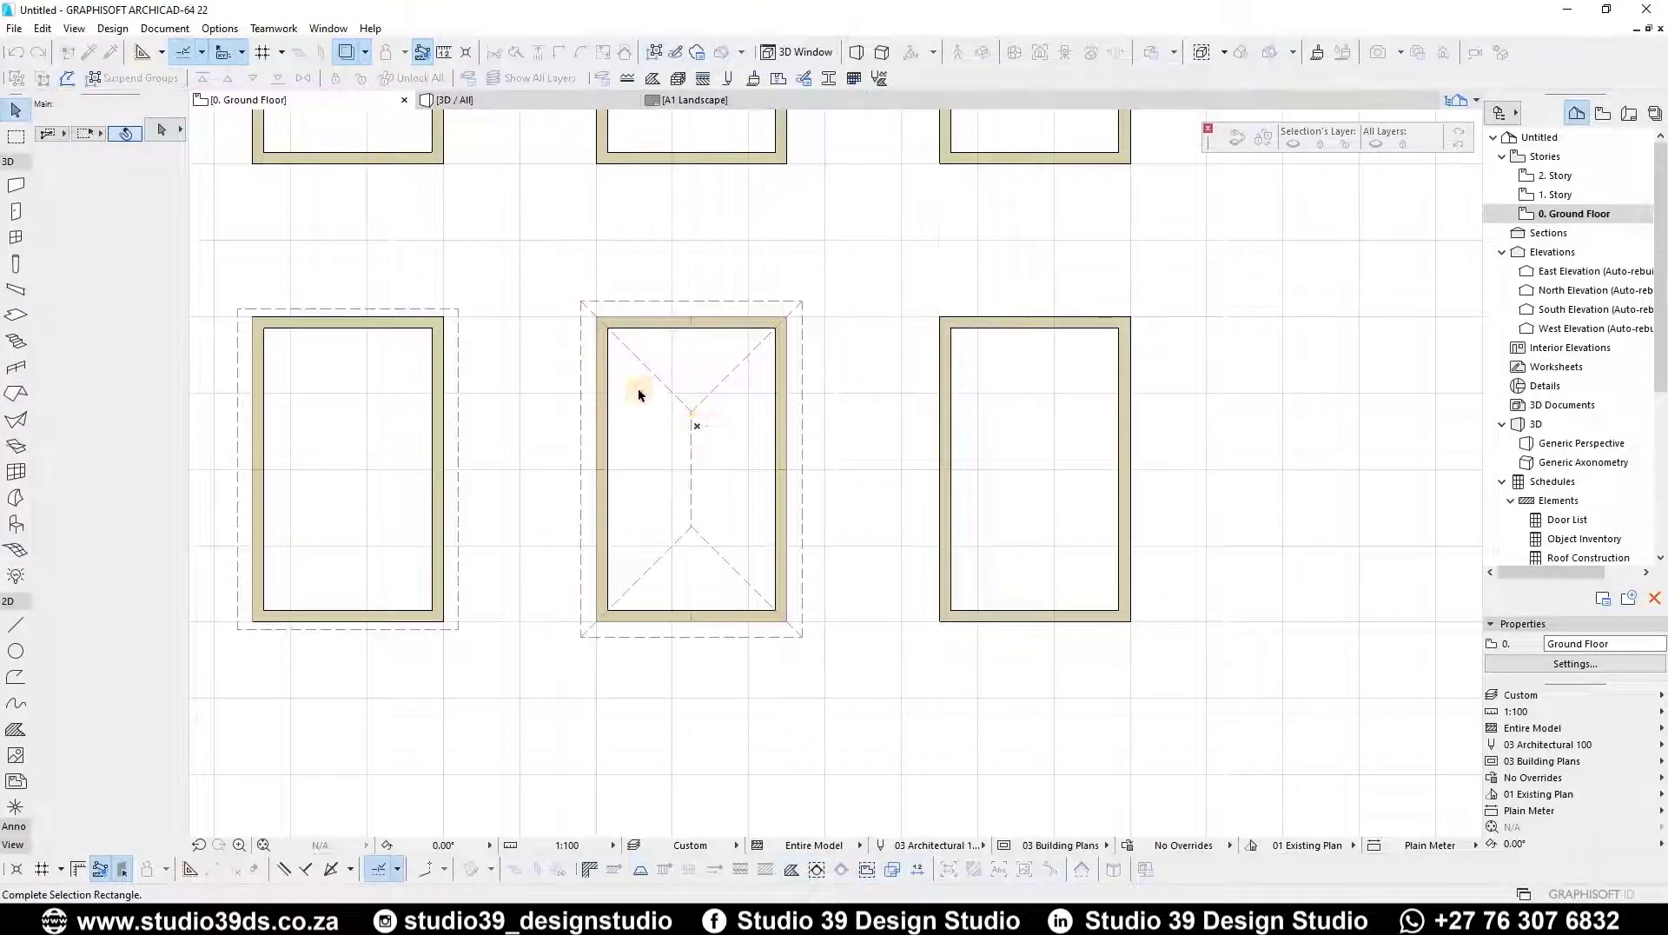
{"action": "left_click", "coordinate": [703, 437]}
{"action": "key", "text": "F3"}
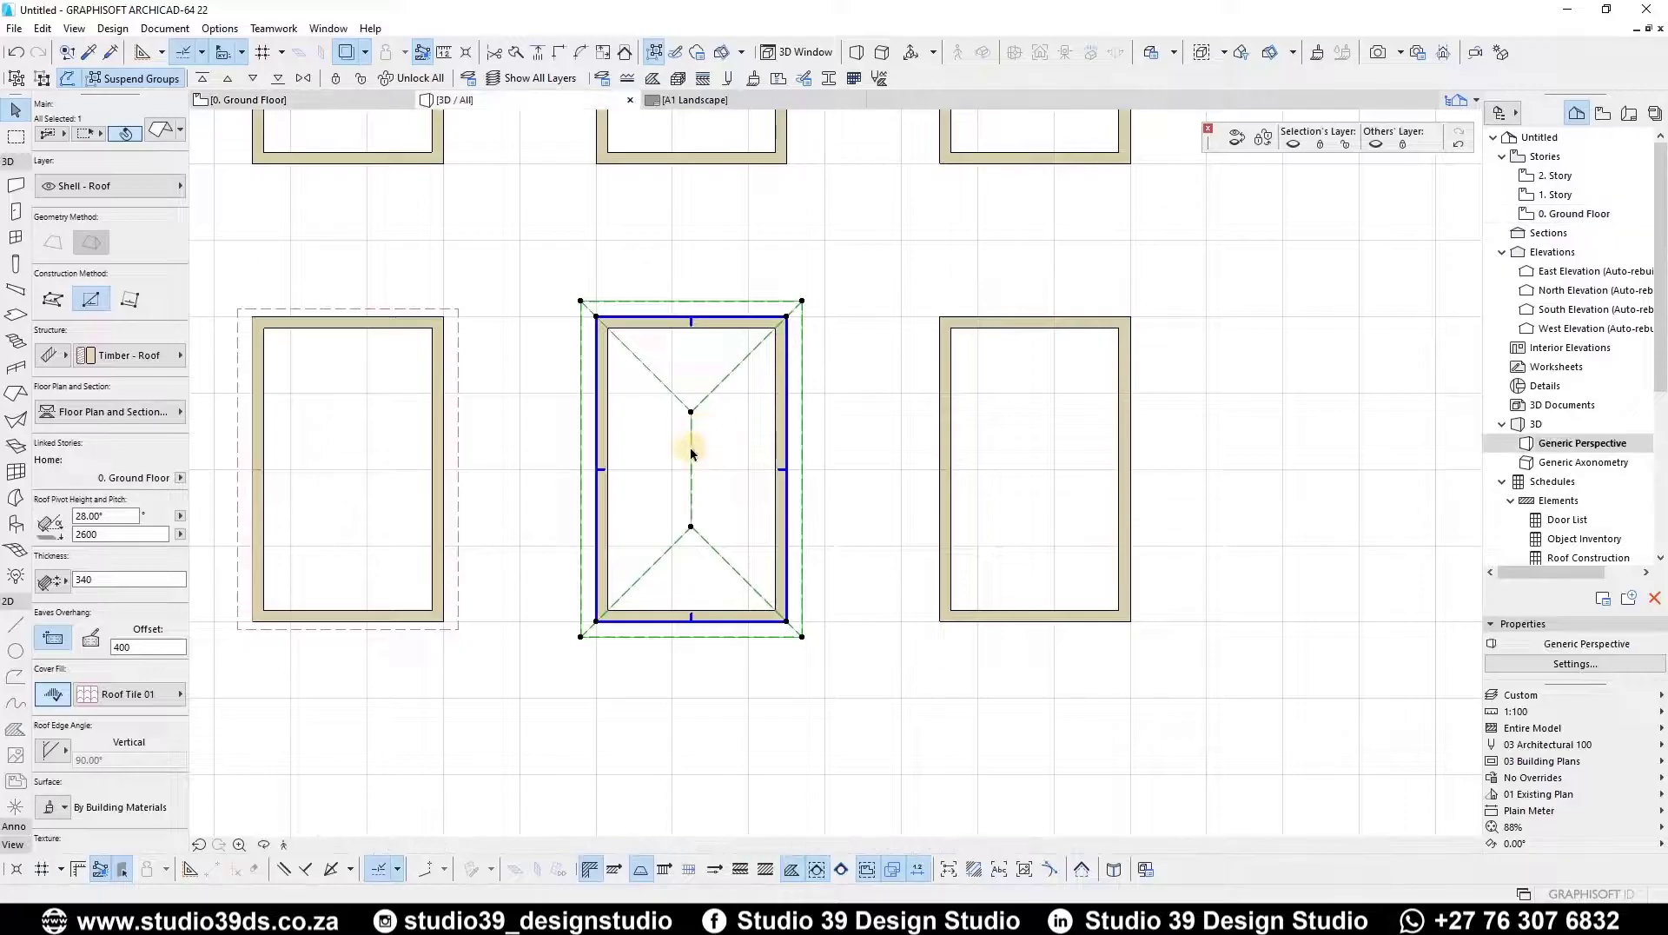
{"action": "middle_click_drag", "start_coordinate": [838, 557], "coordinate": [900, 641], "text": "shift"}
{"action": "scroll", "coordinate": [878, 647], "scroll_direction": "up", "scroll_amount": 1}
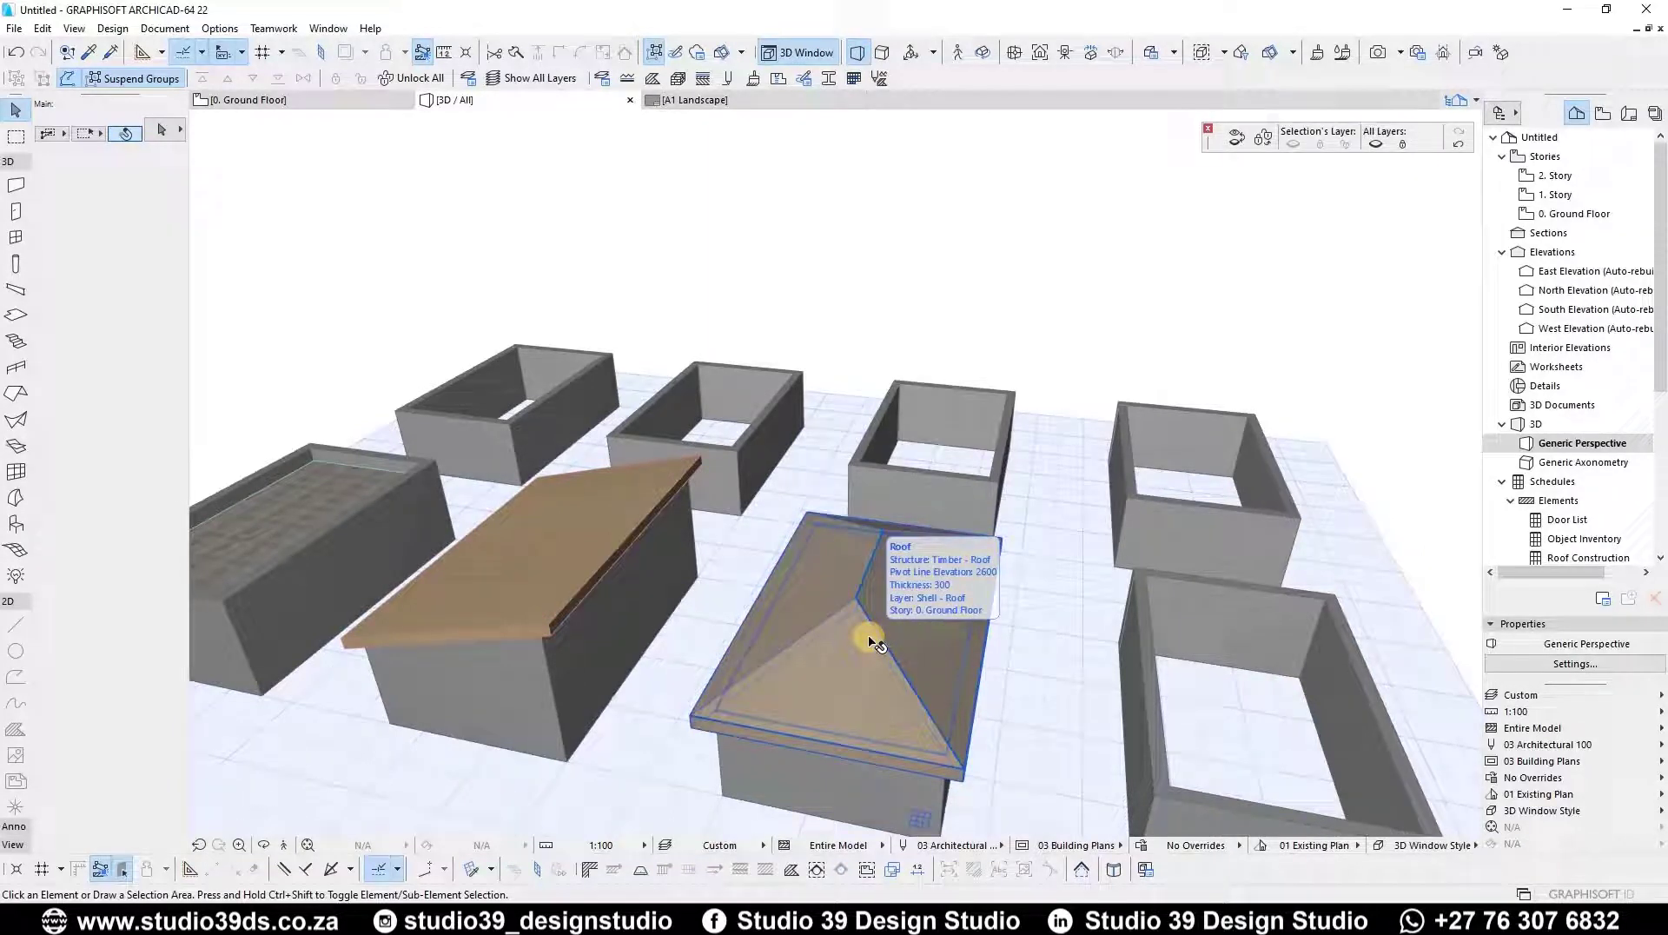
- In the floor plan, select the hipped roof and horizontally stretch its lower ridge end about 2740 mm outward to a 90° end pitch
{"action": "key", "text": "F2"}
{"action": "left_click", "coordinate": [607, 477]}
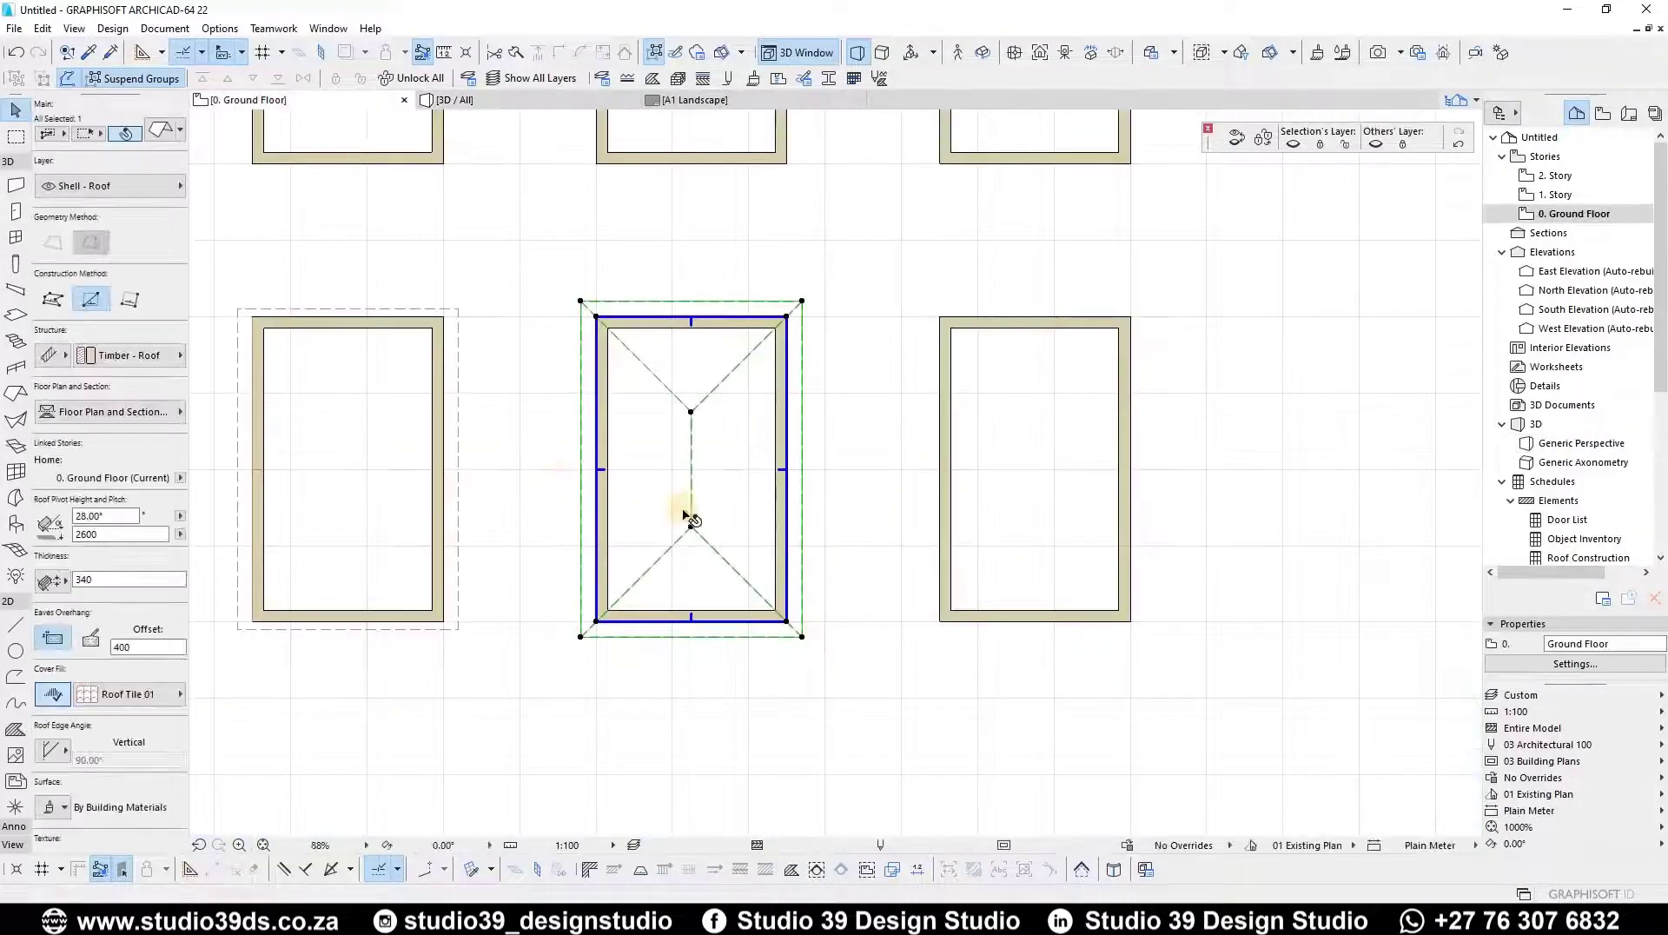
{"action": "scroll", "coordinate": [720, 523], "scroll_direction": "up", "scroll_amount": 5}
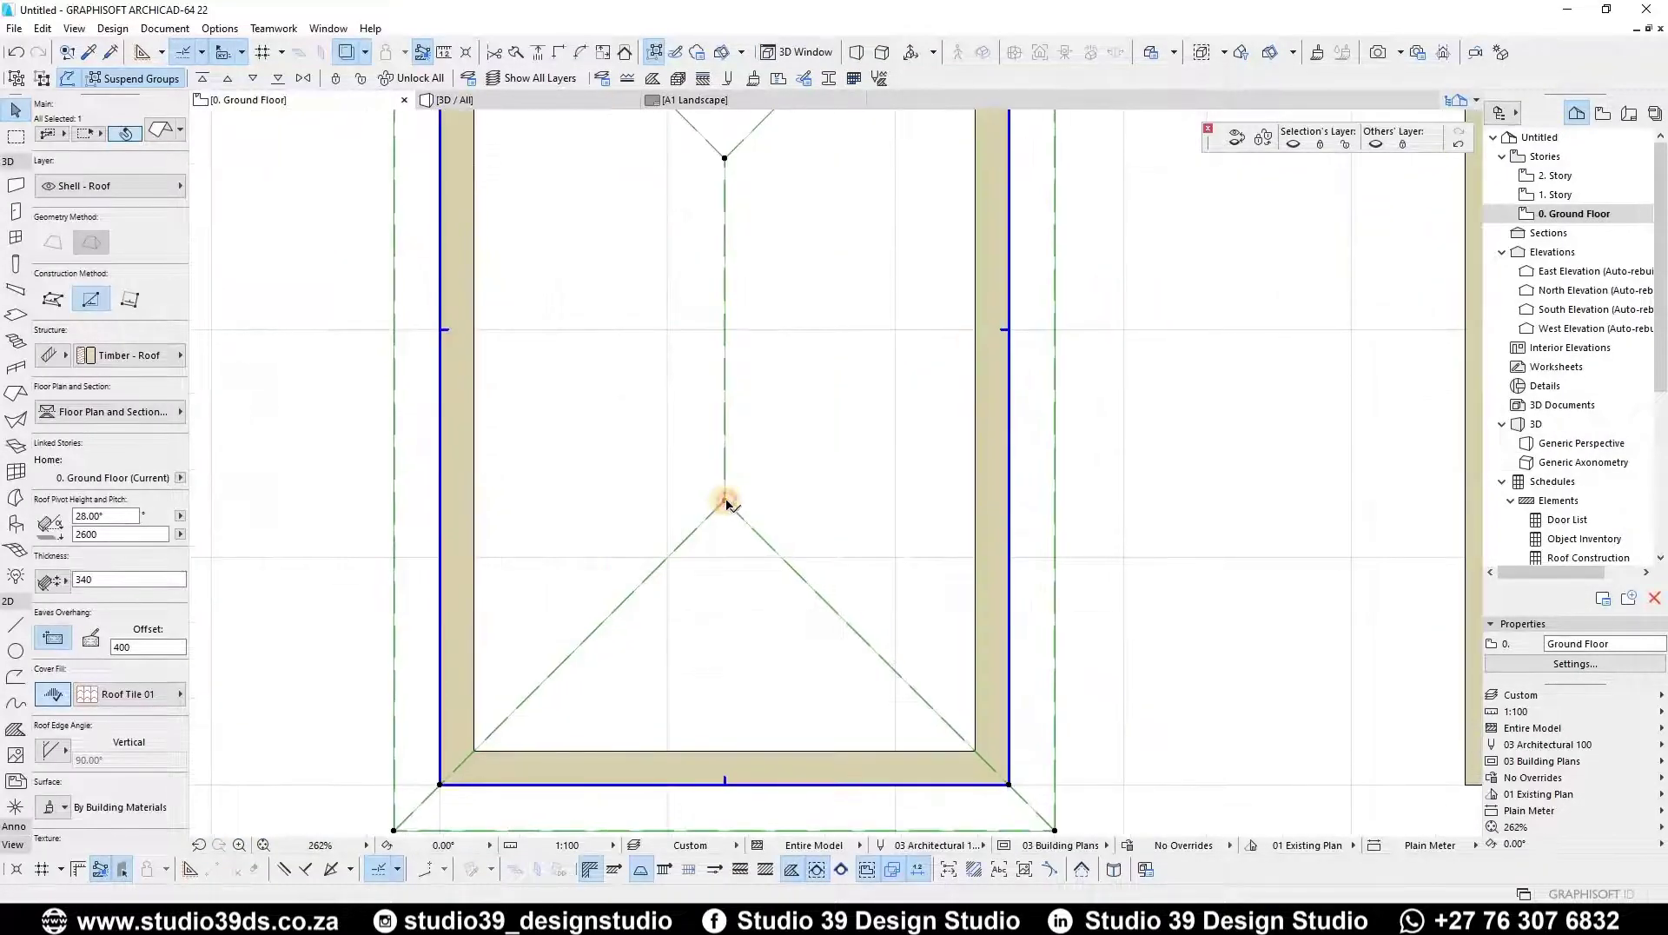
{"action": "left_click", "coordinate": [726, 502]}
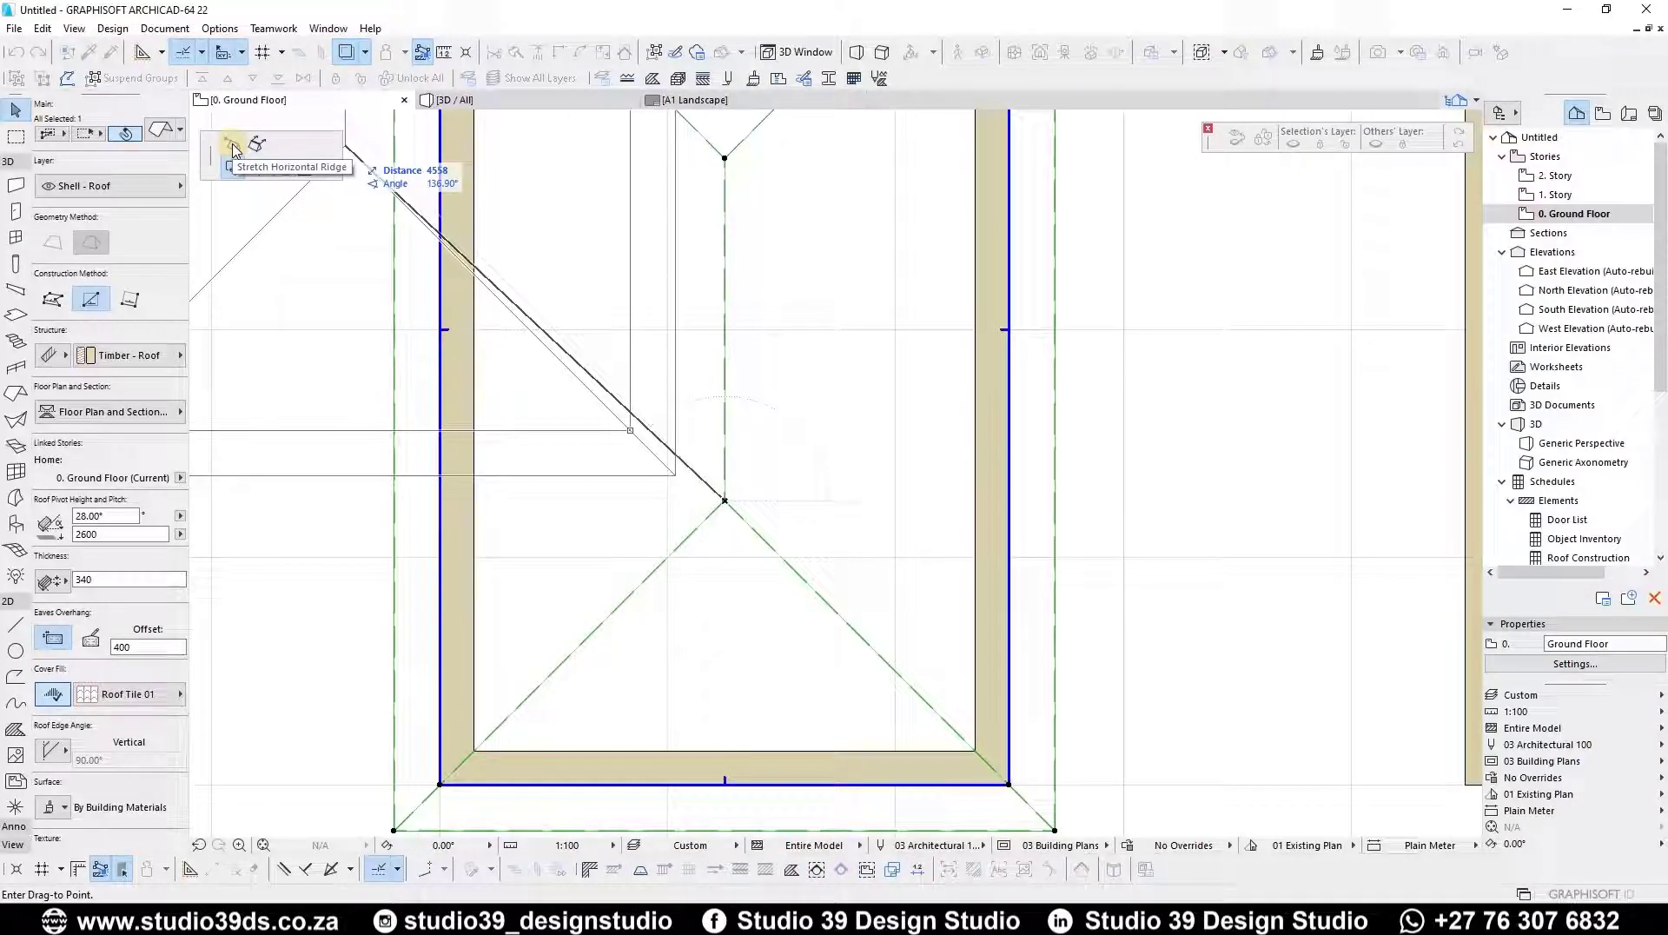
{"action": "left_click", "coordinate": [232, 147]}
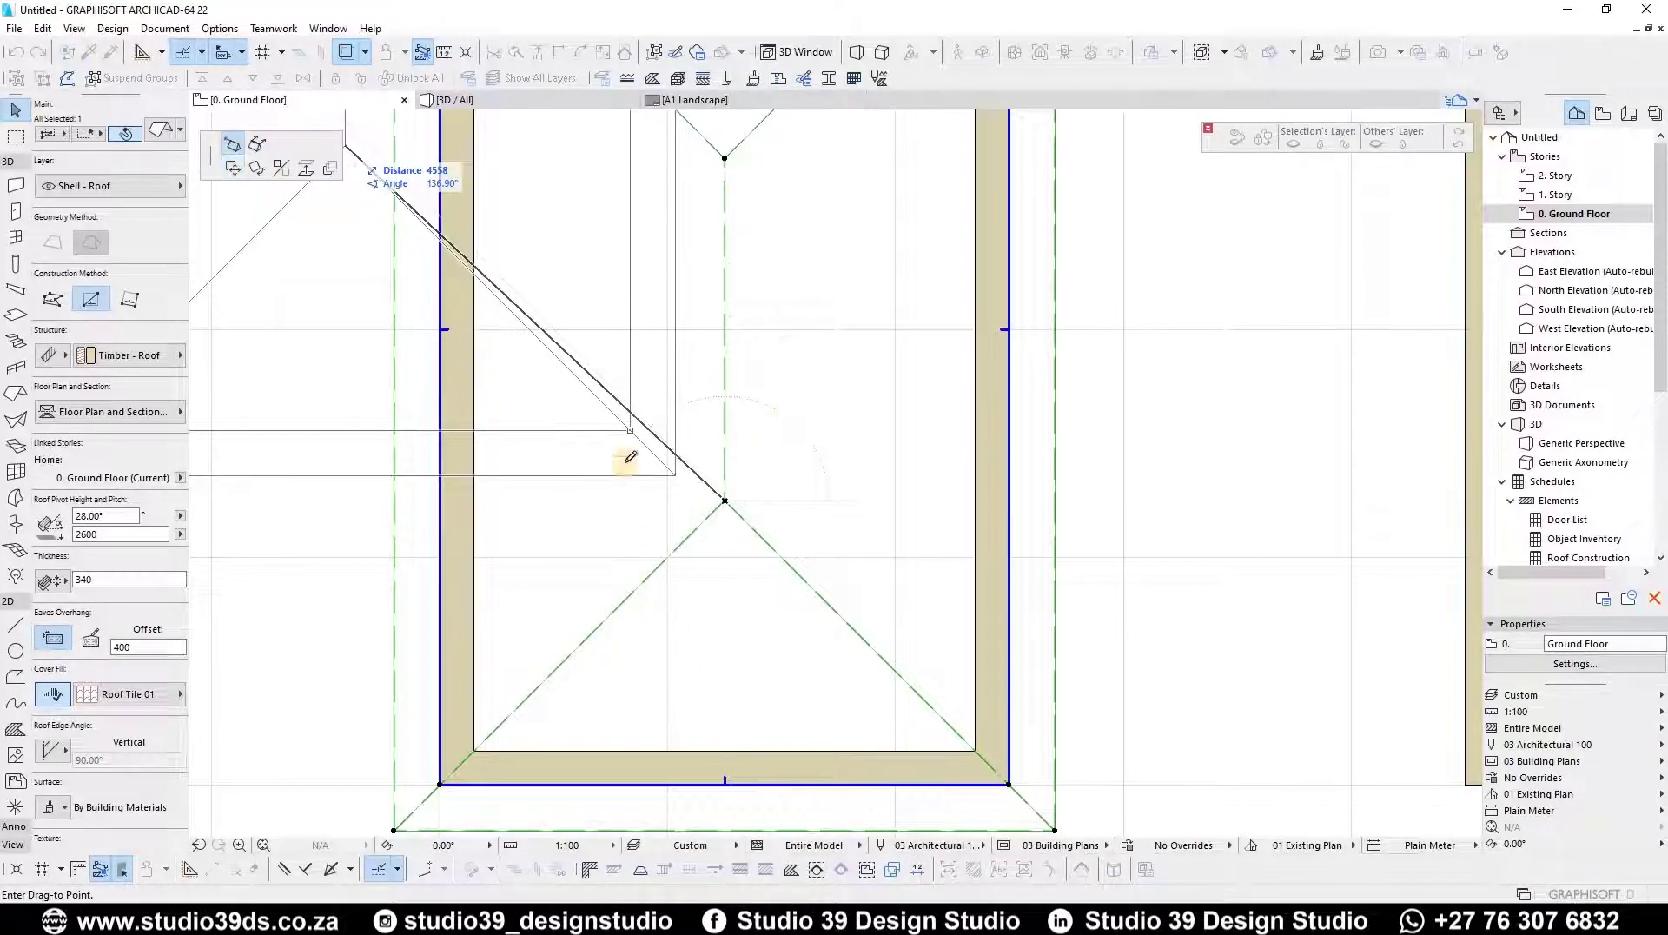
{"action": "scroll", "coordinate": [774, 475], "scroll_direction": "down", "scroll_amount": 3}
{"action": "scroll", "coordinate": [774, 475], "scroll_direction": "down", "scroll_amount": 1}
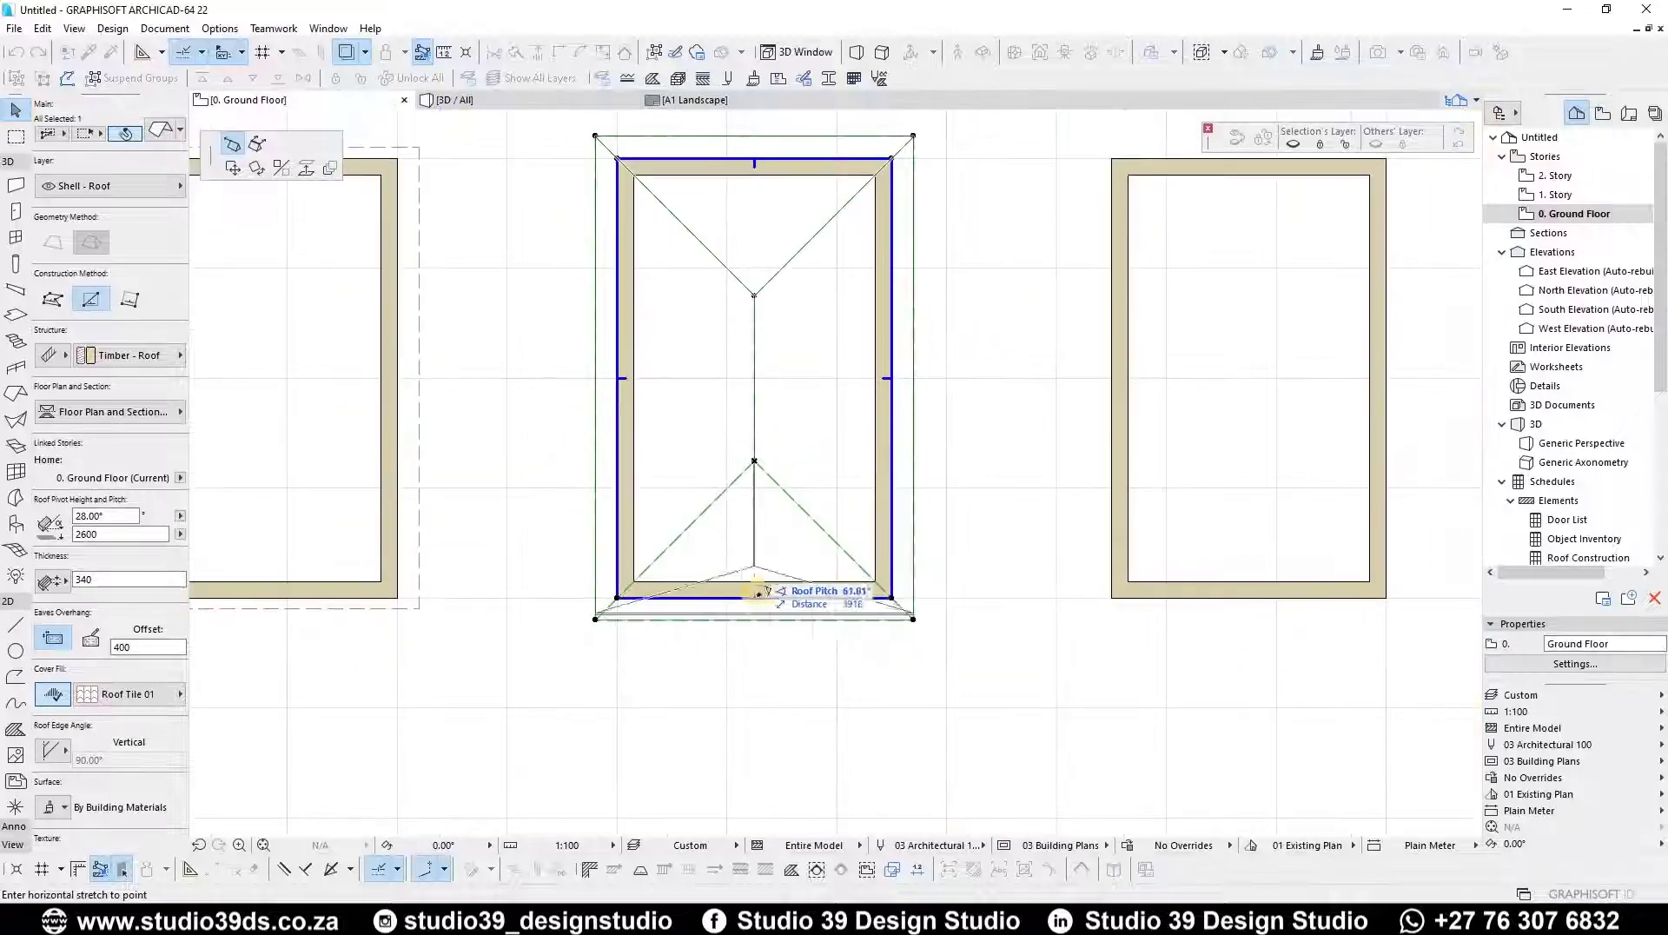
{"action": "left_click", "coordinate": [756, 611]}
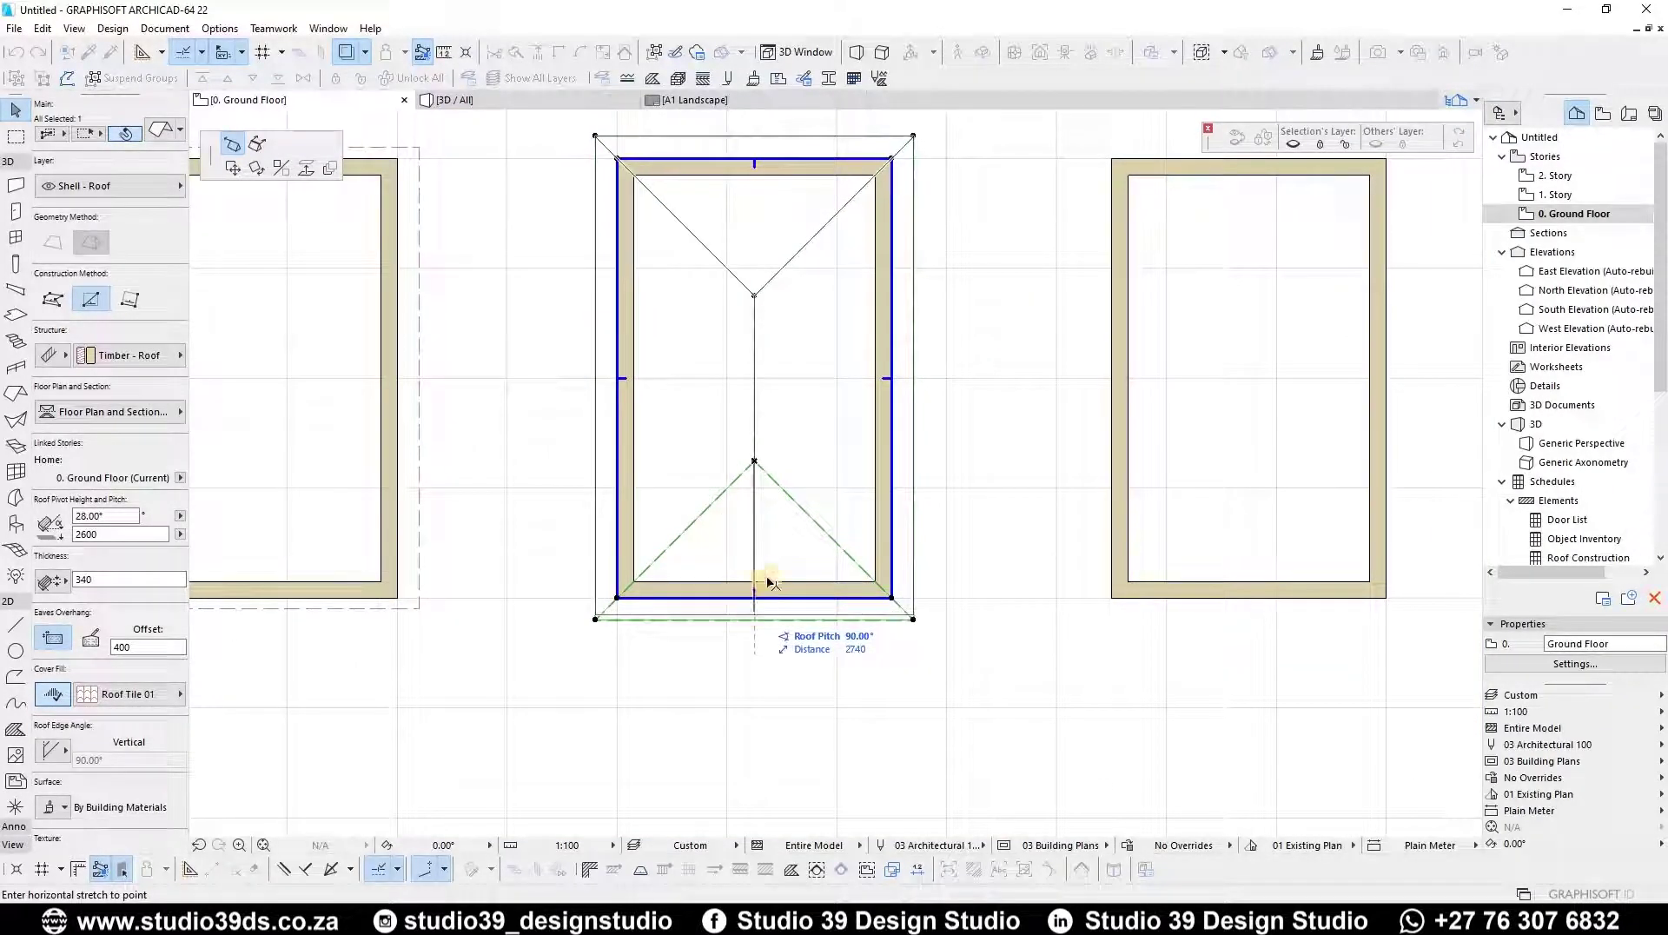
- Horizontally stretch the roof's upper ridge end about 2766 mm outward to a 90° pitch, completing the second gable end
{"action": "left_click", "coordinate": [755, 296]}
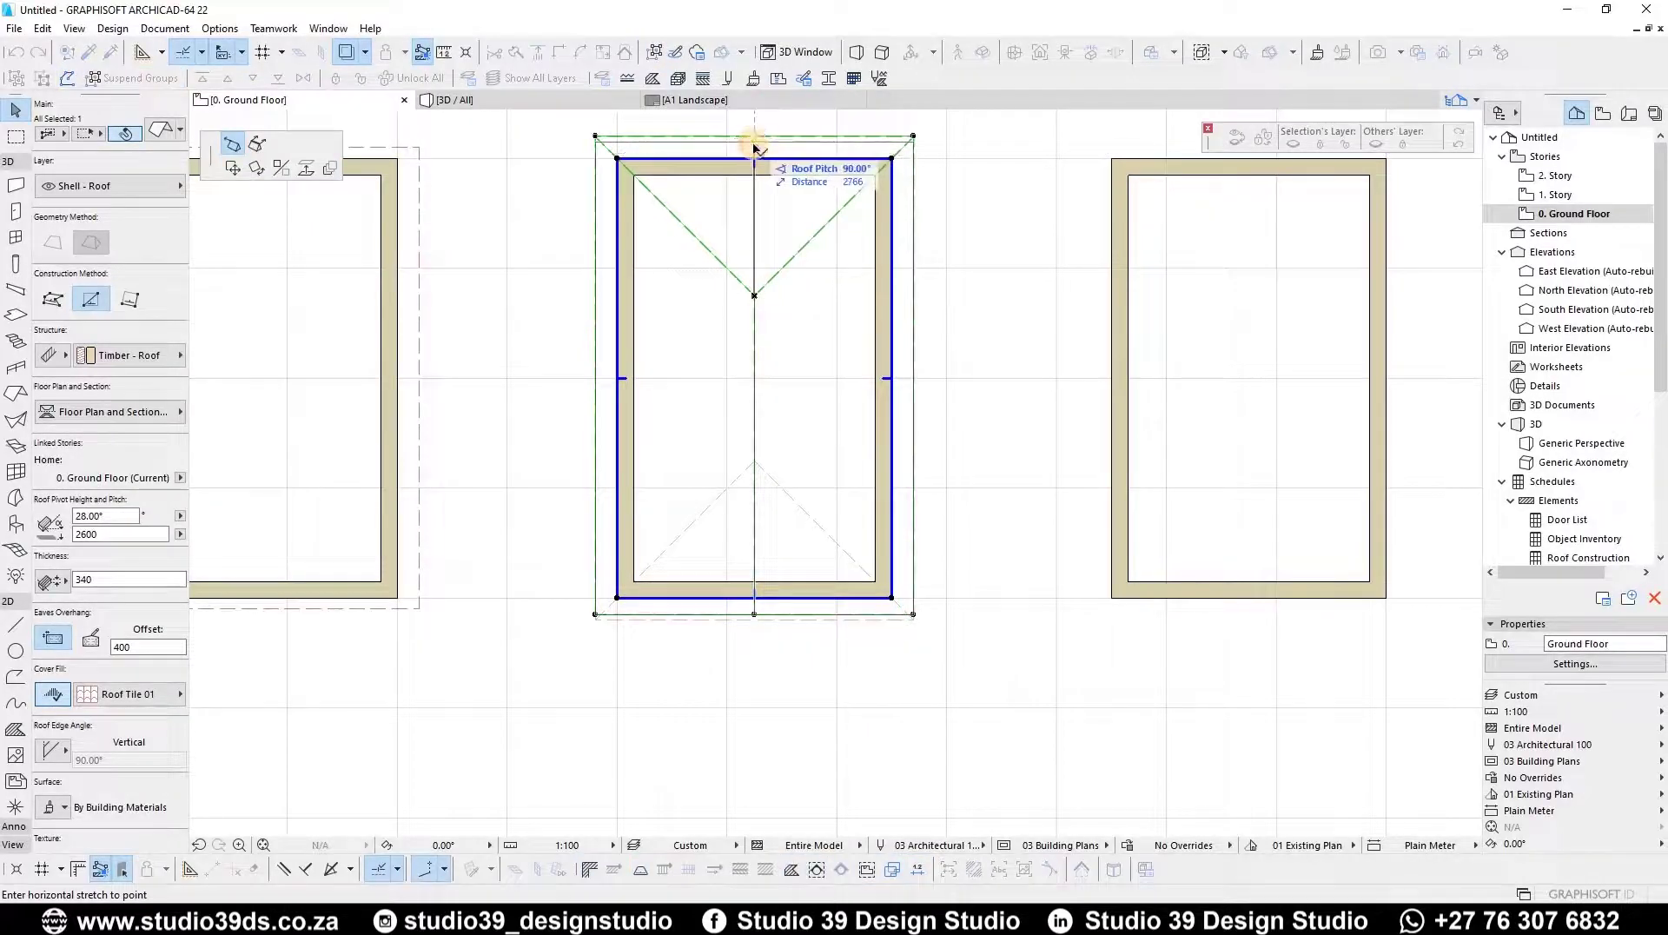
{"action": "left_click", "coordinate": [754, 148]}
{"action": "scroll", "coordinate": [741, 198], "scroll_direction": "up", "scroll_amount": 3}
{"action": "scroll", "coordinate": [720, 212], "scroll_direction": "down", "scroll_amount": 3}
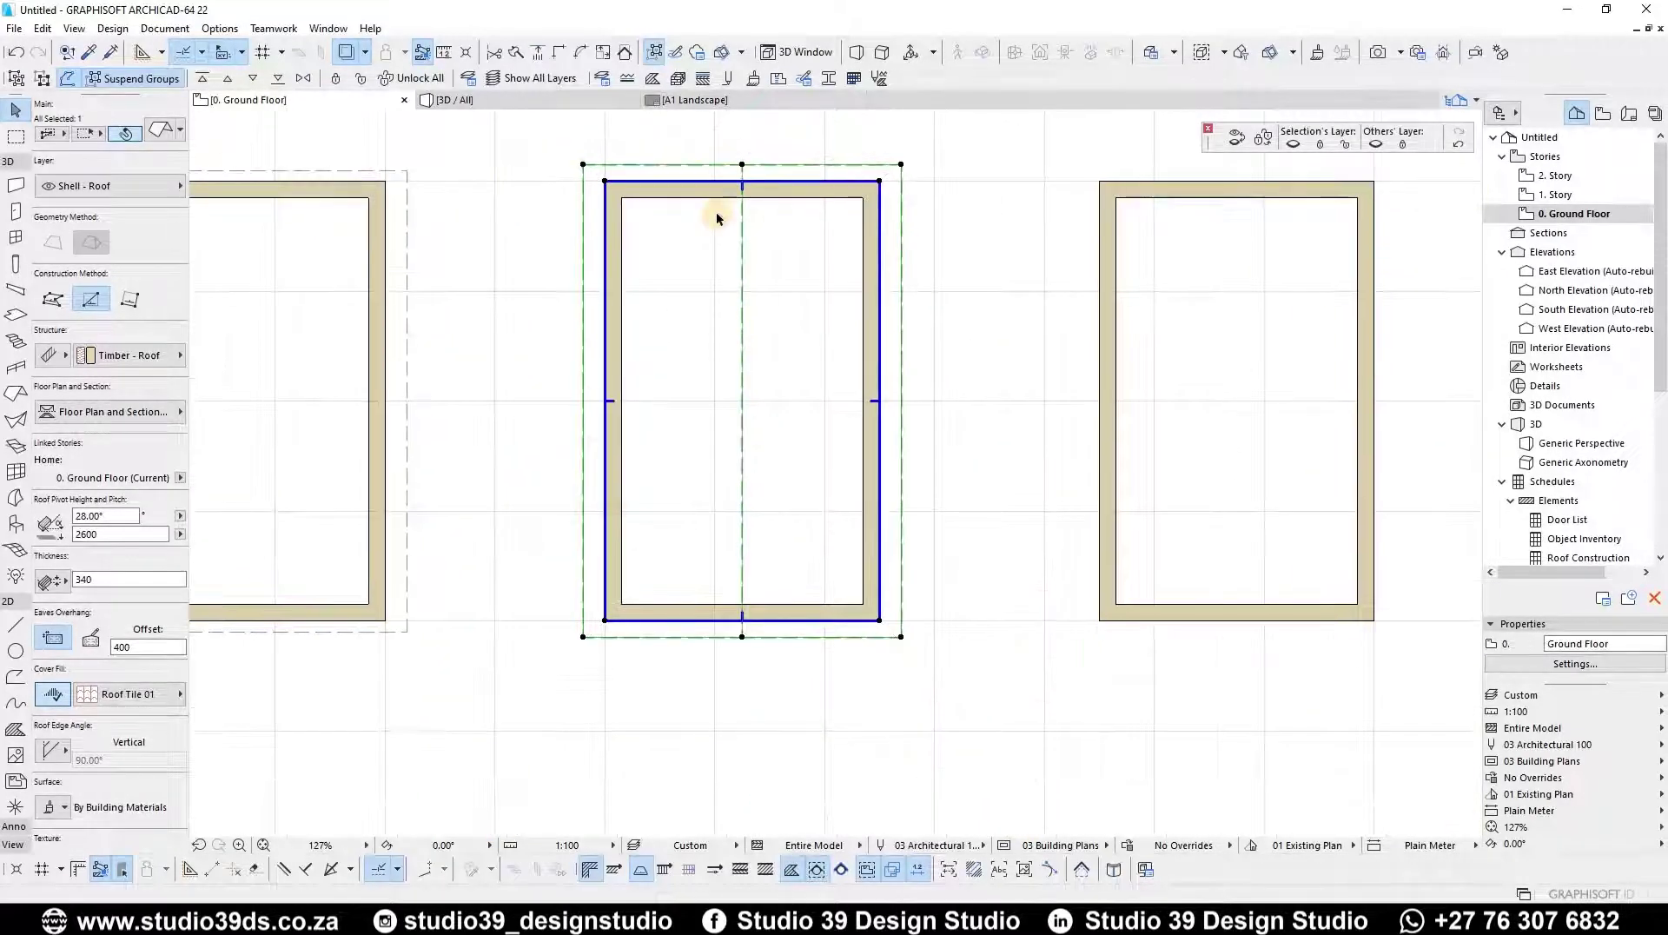
- In 3D, select the two end walls under the gables and stretch them up through the roof to about 4269 mm high
{"action": "key", "text": "F3"}
{"action": "middle_click_drag", "start_coordinate": [695, 521], "coordinate": [781, 521], "text": "shift"}
{"action": "scroll", "coordinate": [796, 592], "scroll_direction": "up", "scroll_amount": 3}
{"action": "left_click", "coordinate": [744, 541]}
{"action": "left_click", "coordinate": [786, 525], "text": "shift"}
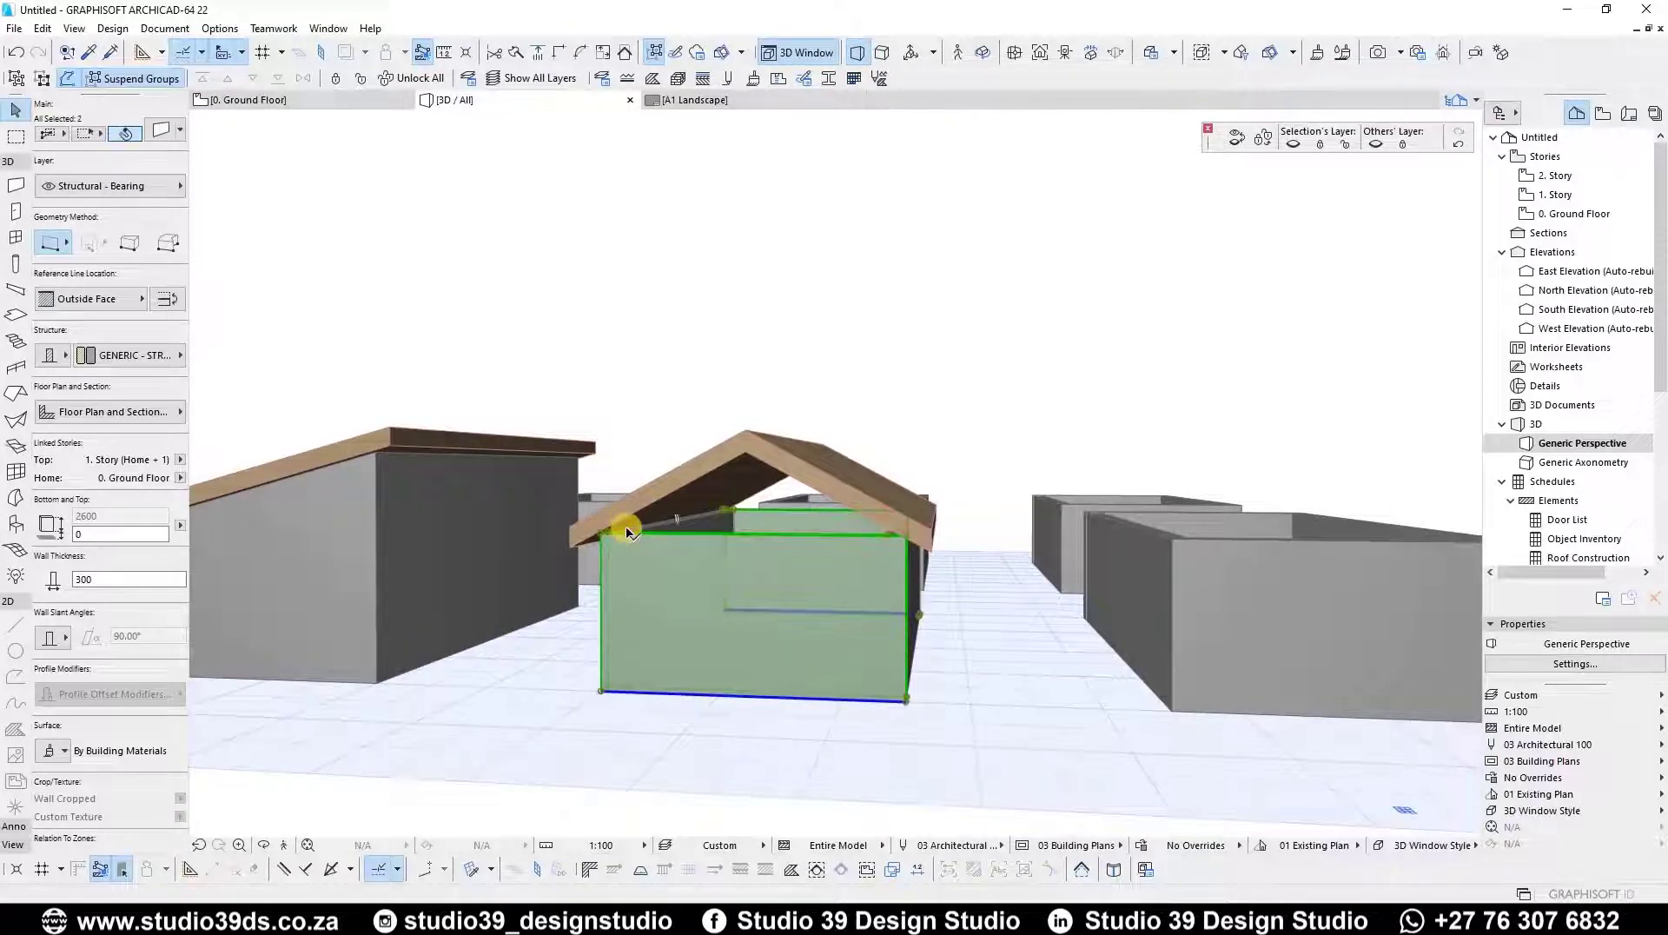
{"action": "left_click", "coordinate": [627, 531]}
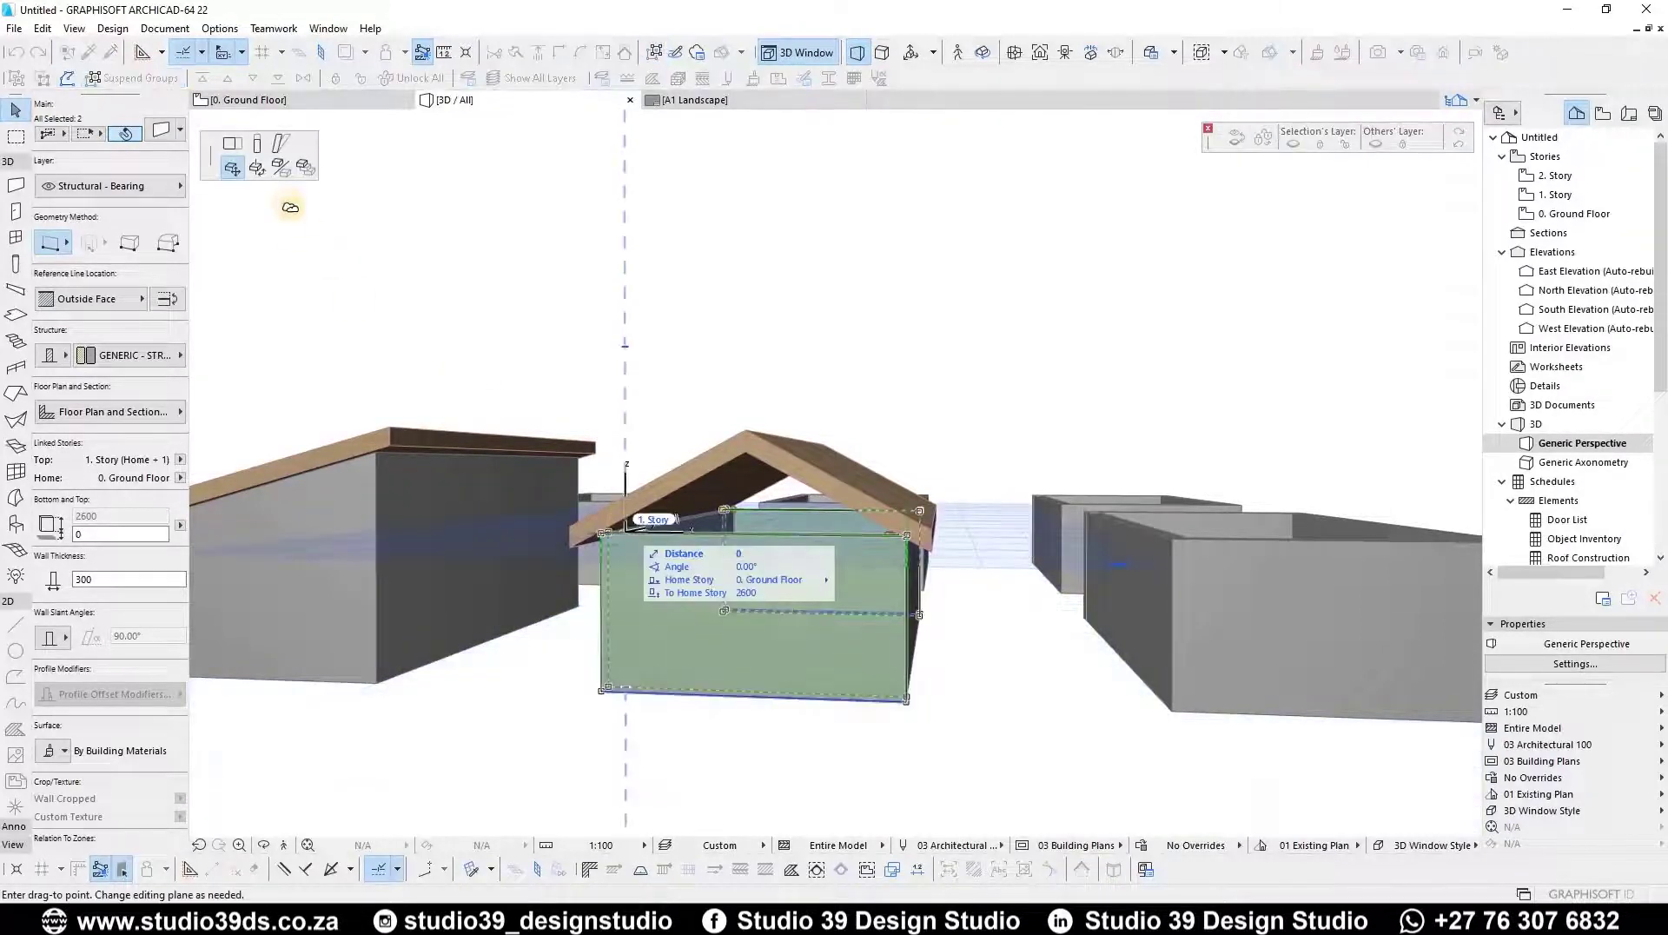
{"action": "left_click", "coordinate": [258, 163]}
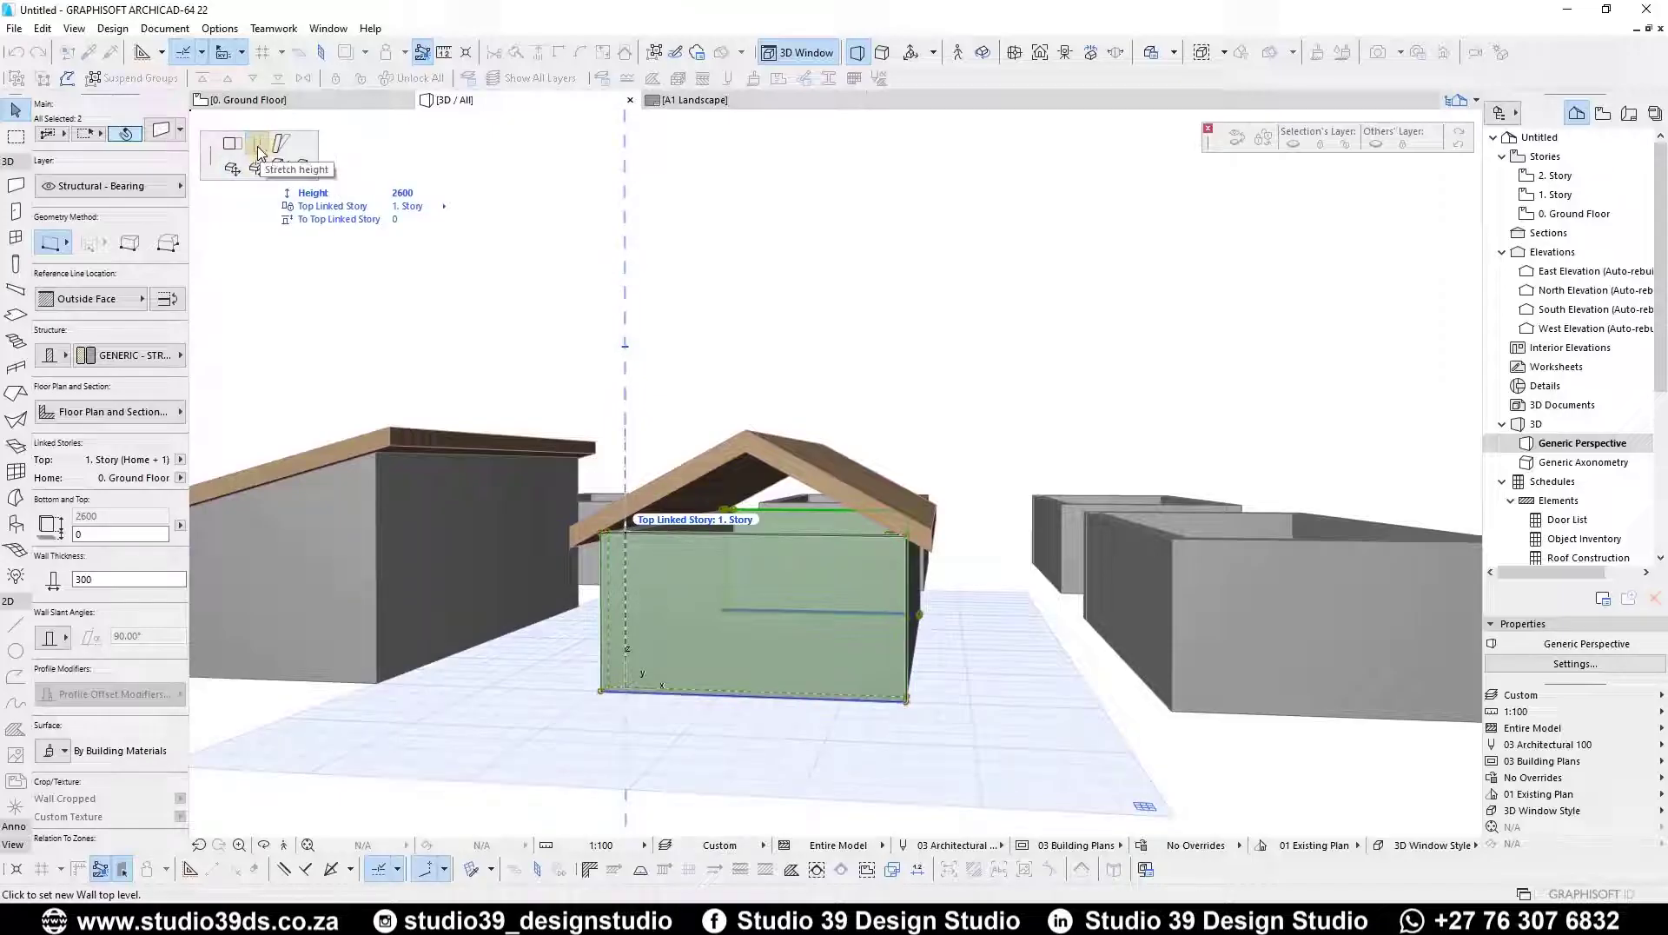
{"action": "left_click", "coordinate": [830, 458]}
- Add the gable roof to the wall selection and trim the walls using the roof from the current selection
{"action": "middle_click_drag", "start_coordinate": [733, 565], "coordinate": [774, 477], "text": "shift"}
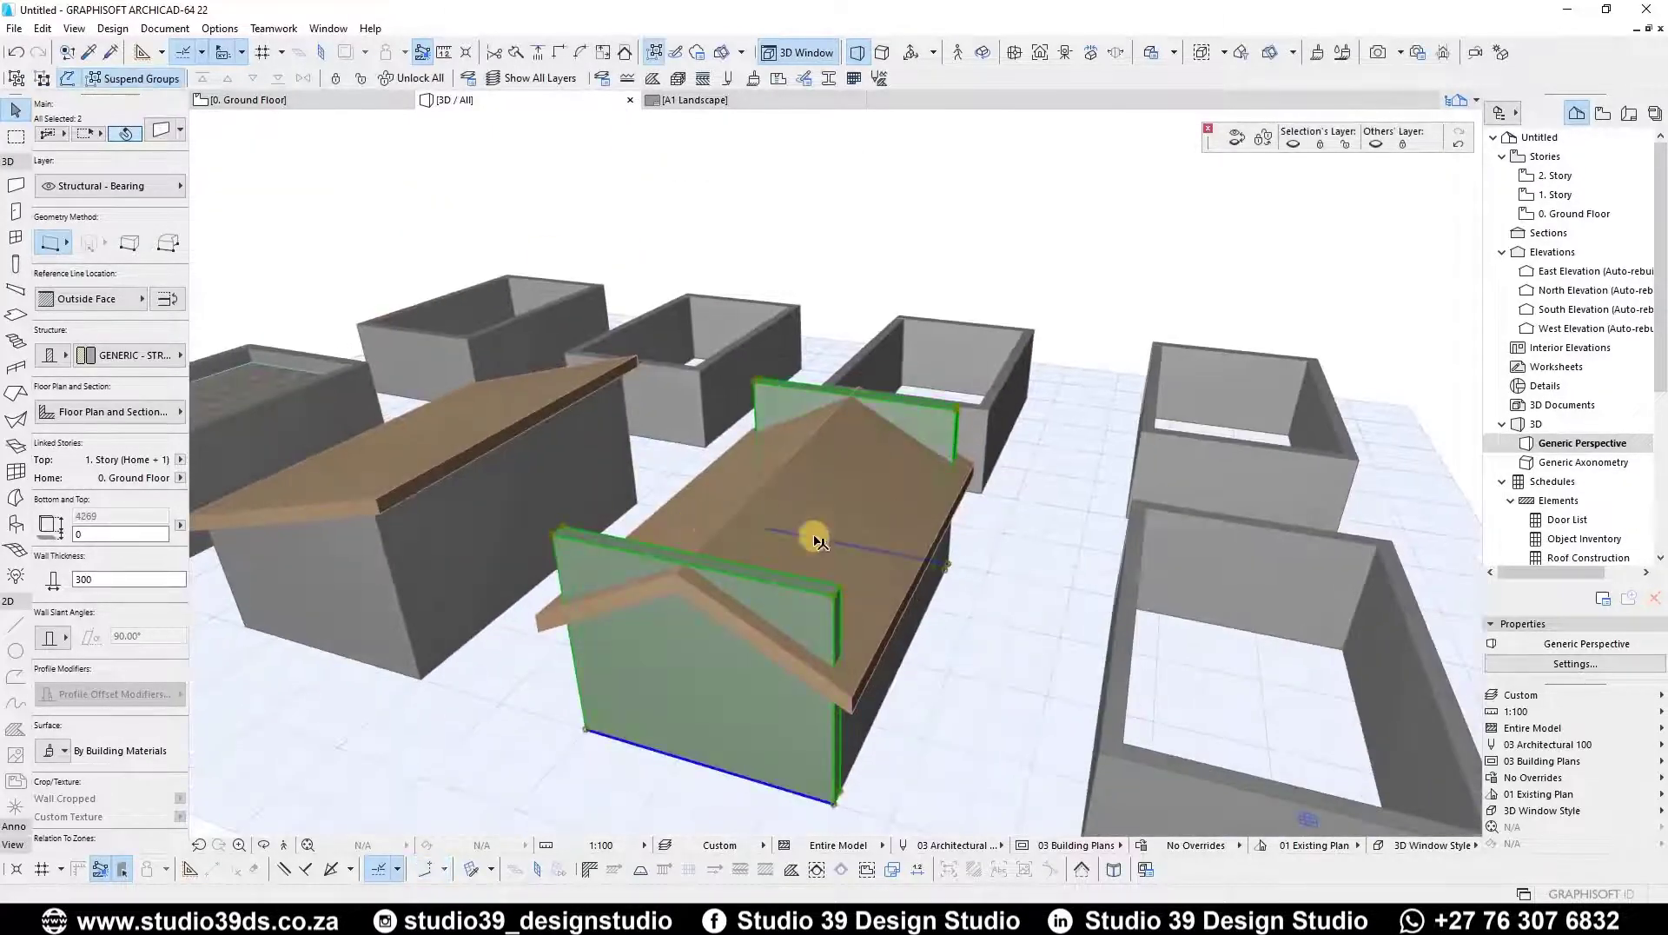
{"action": "left_click", "coordinate": [879, 605], "text": "shift"}
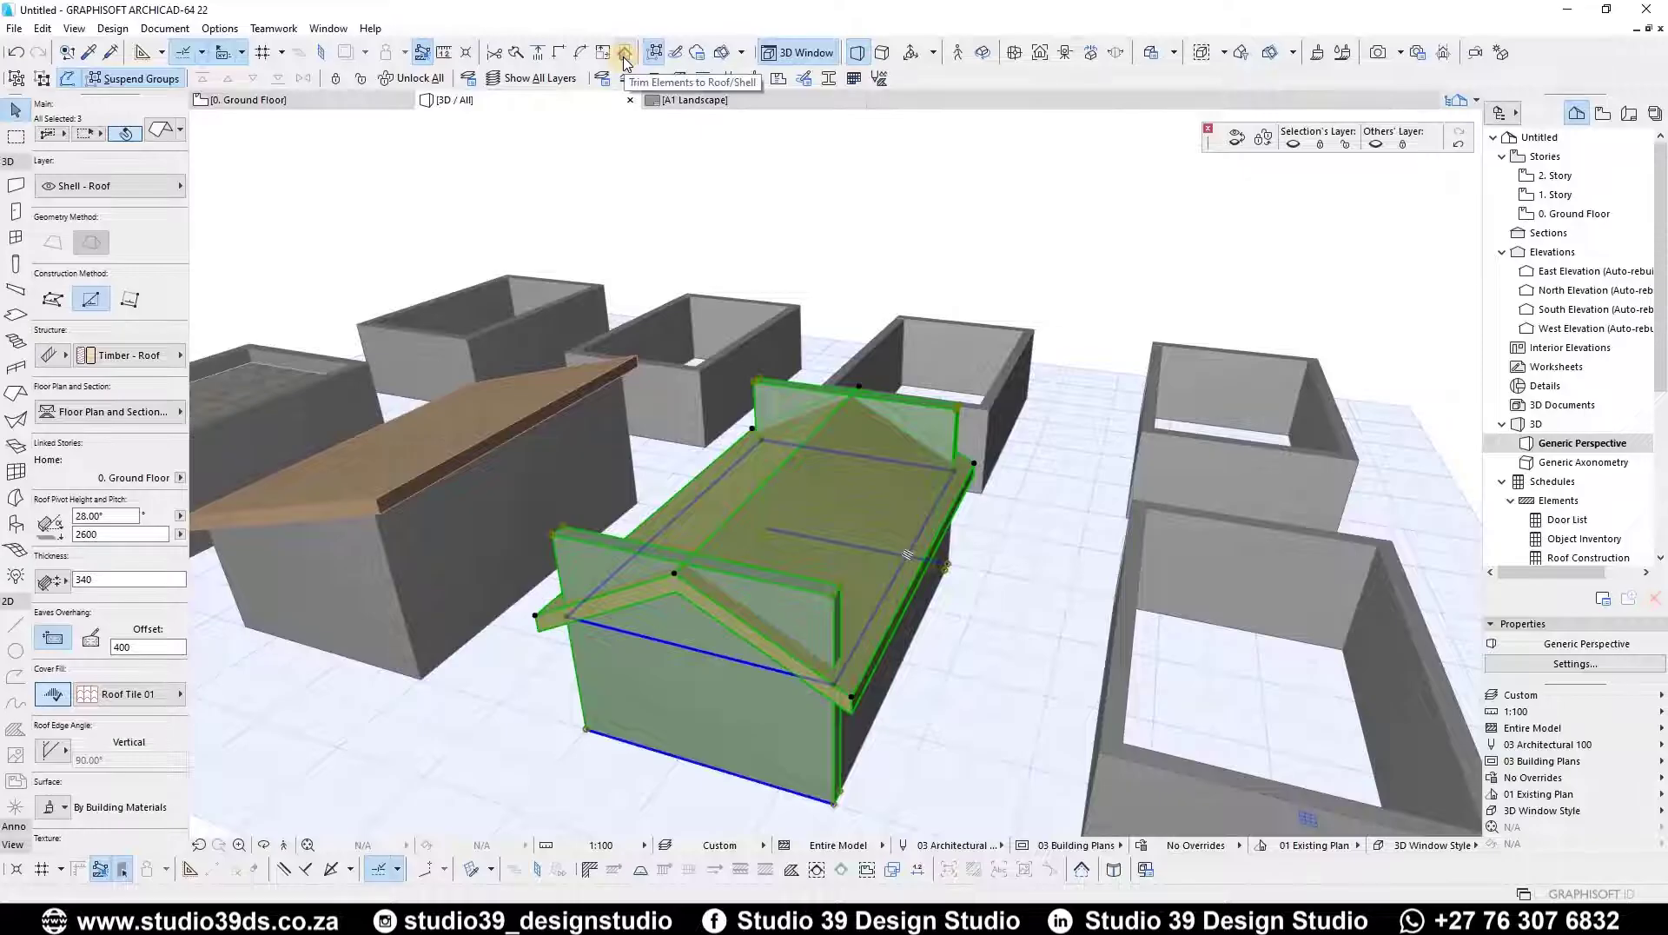
{"action": "left_click", "coordinate": [623, 56]}
{"action": "left_click", "coordinate": [969, 378]}
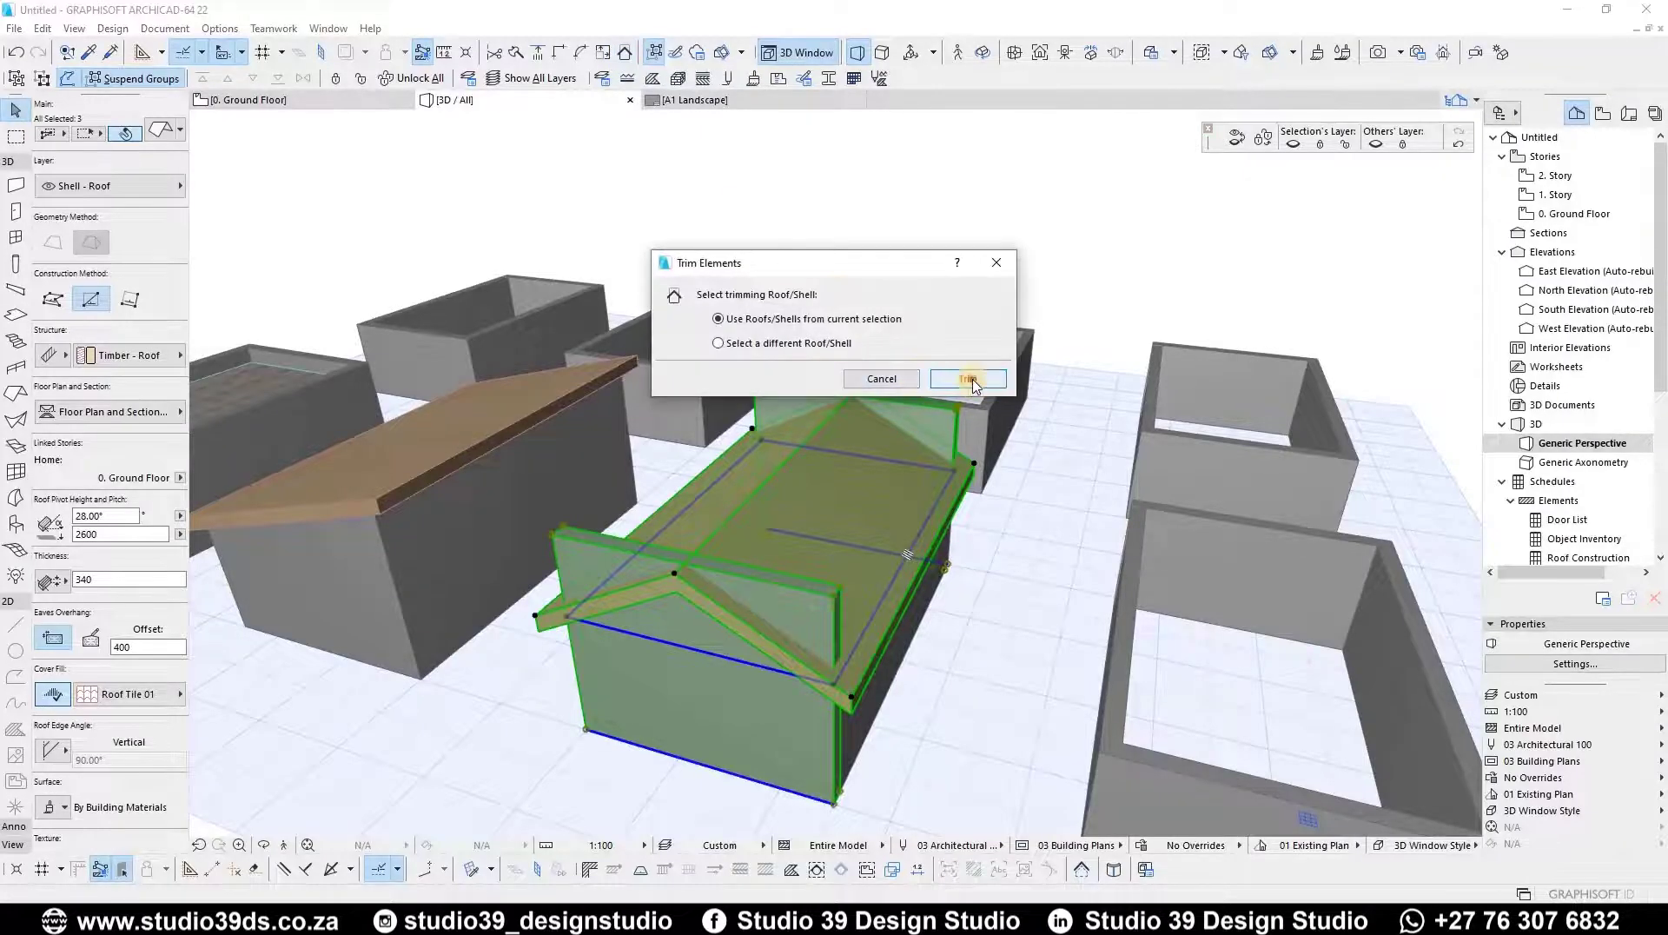
- In the ground floor plan, draw a single-plane rectangular roof over the right half of the fourth box, pivoting on its lengthwise centreline
{"action": "key", "text": "Escape"}
{"action": "left_click_drag", "start_coordinate": [567, 469], "coordinate": [617, 469]}
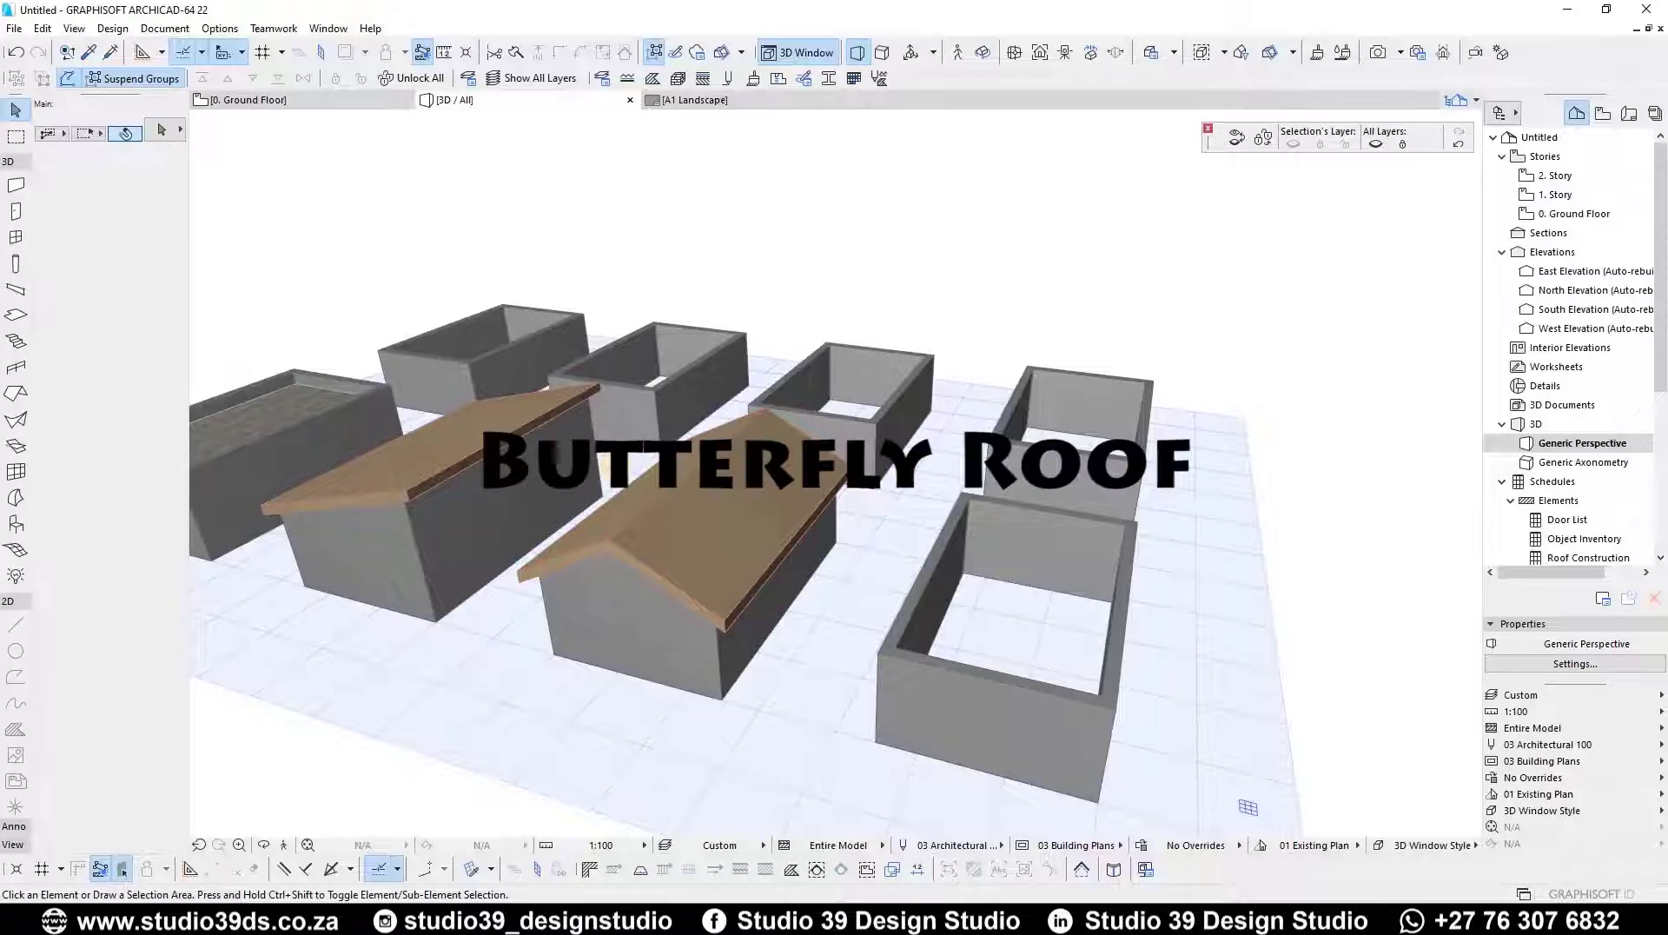
{"action": "key", "text": "F2"}
{"action": "scroll", "coordinate": [454, 451], "scroll_direction": "down", "scroll_amount": 5}
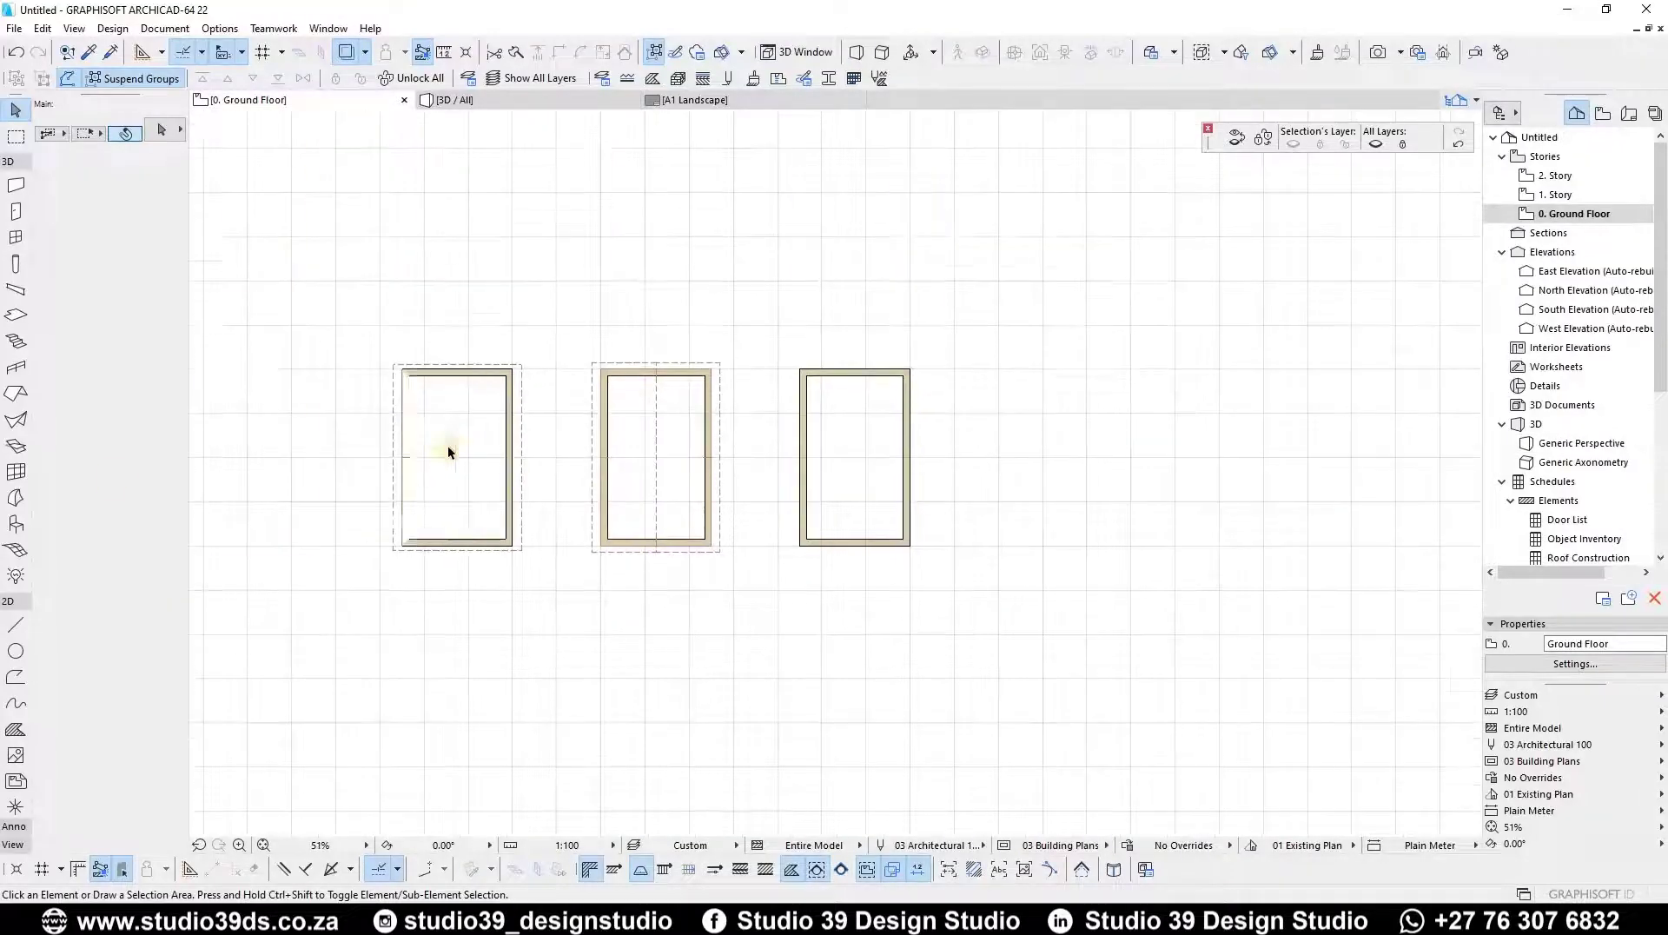
{"action": "left_click", "coordinate": [15, 394]}
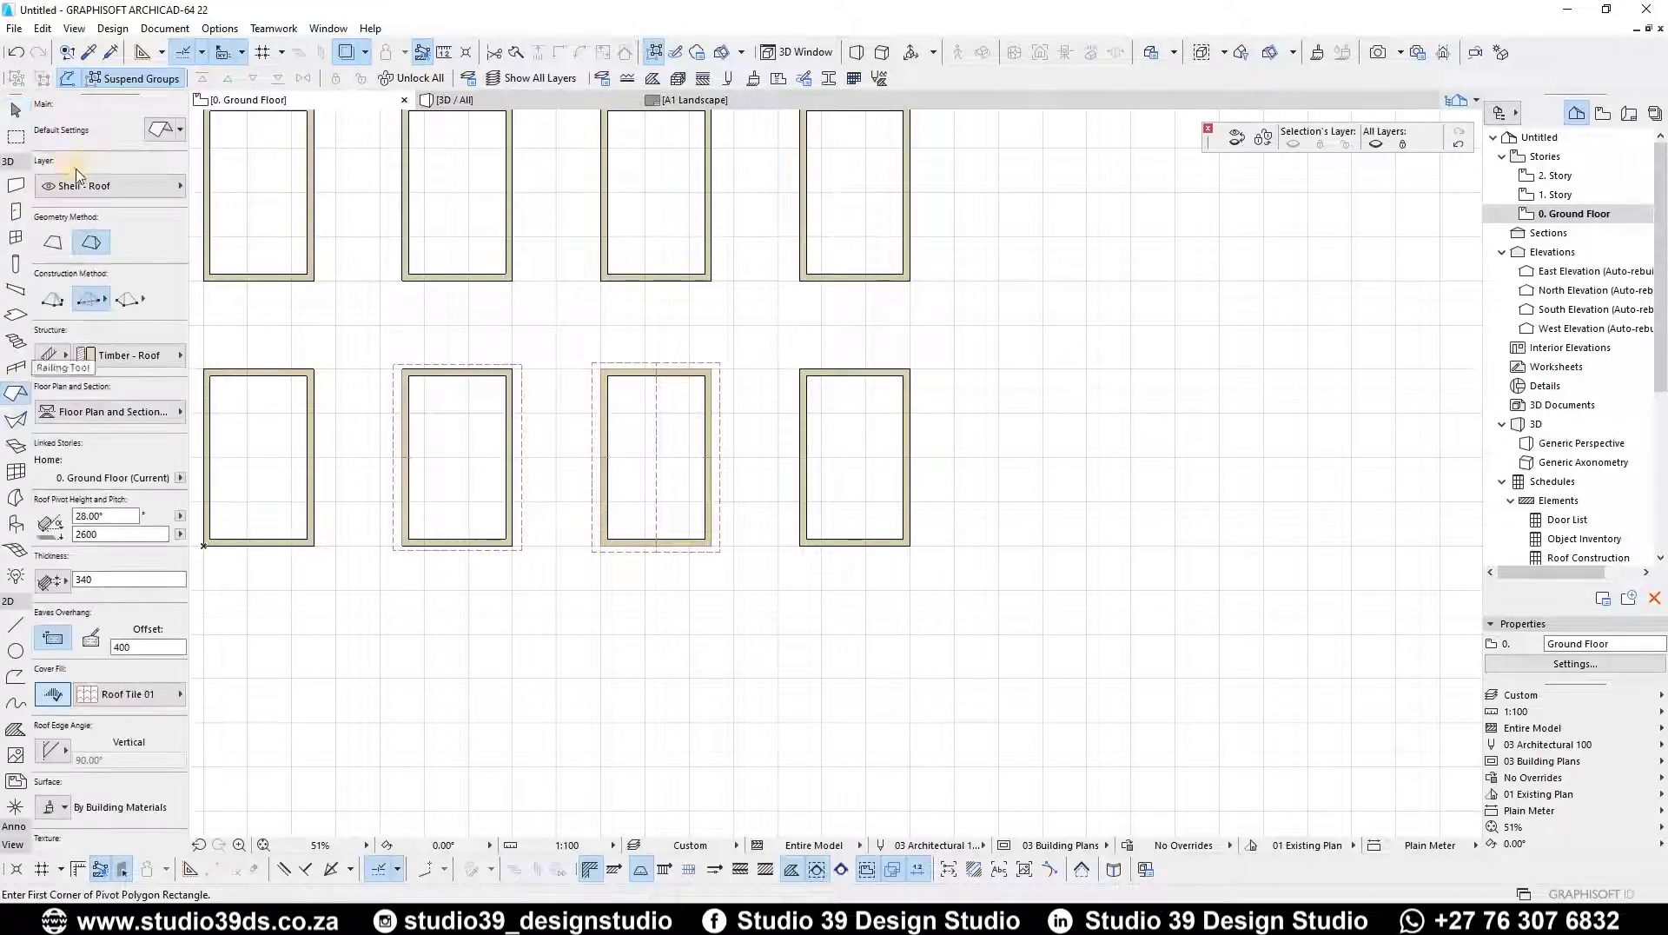
{"action": "left_click", "coordinate": [73, 247]}
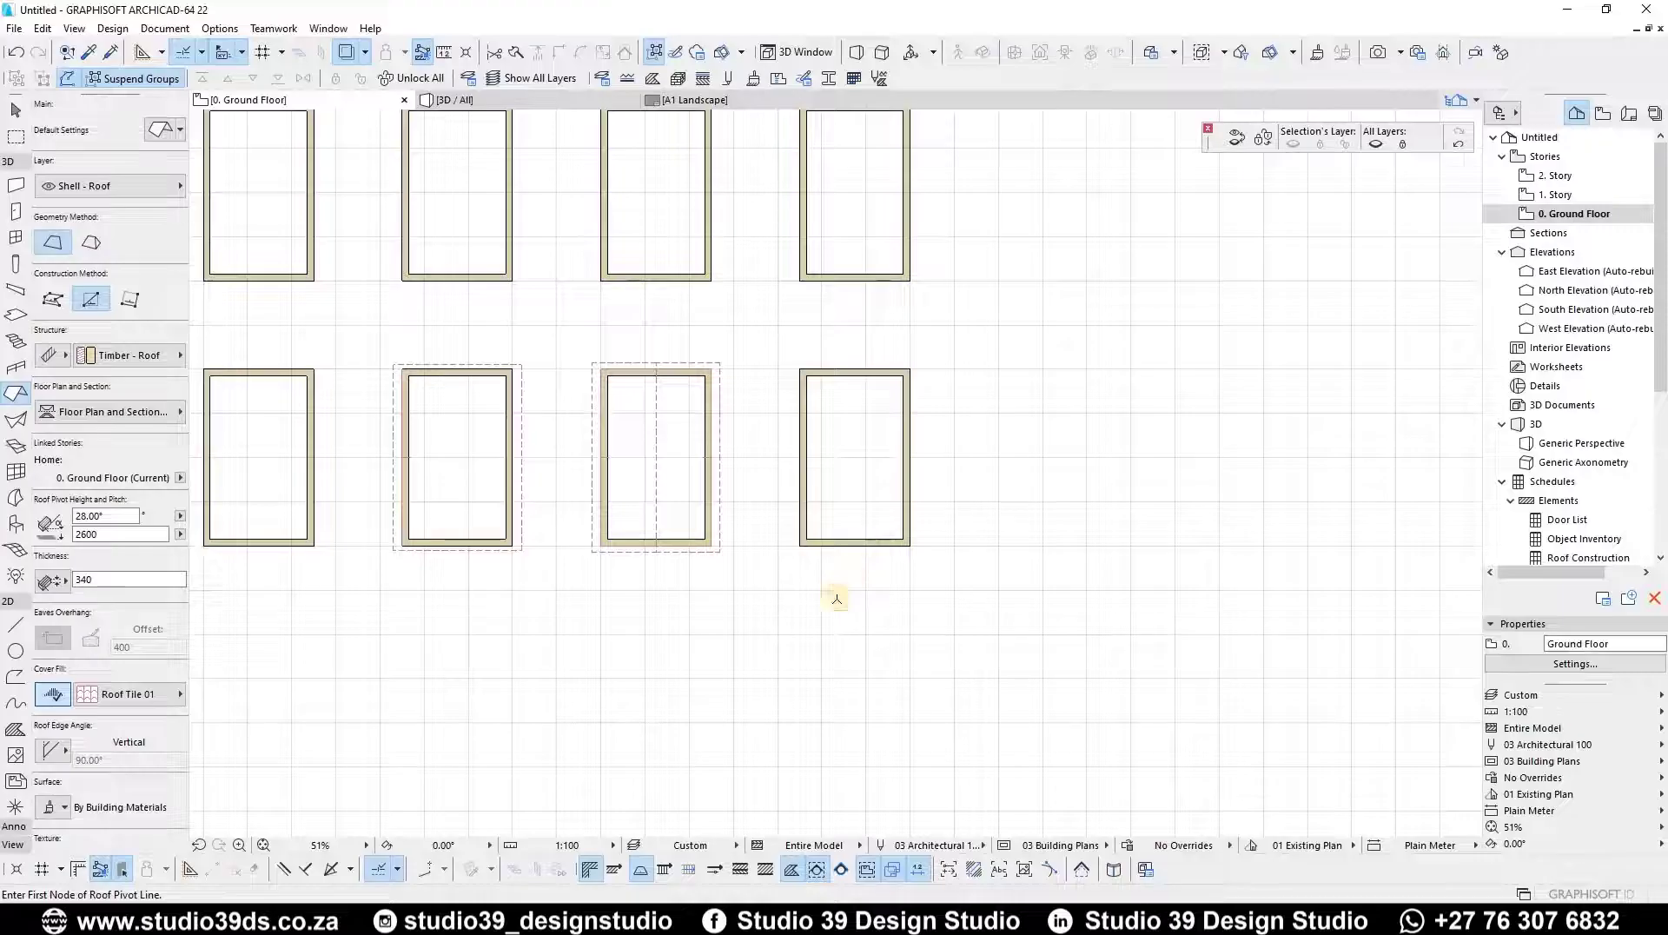
{"action": "scroll", "coordinate": [837, 596], "scroll_direction": "up", "scroll_amount": 3}
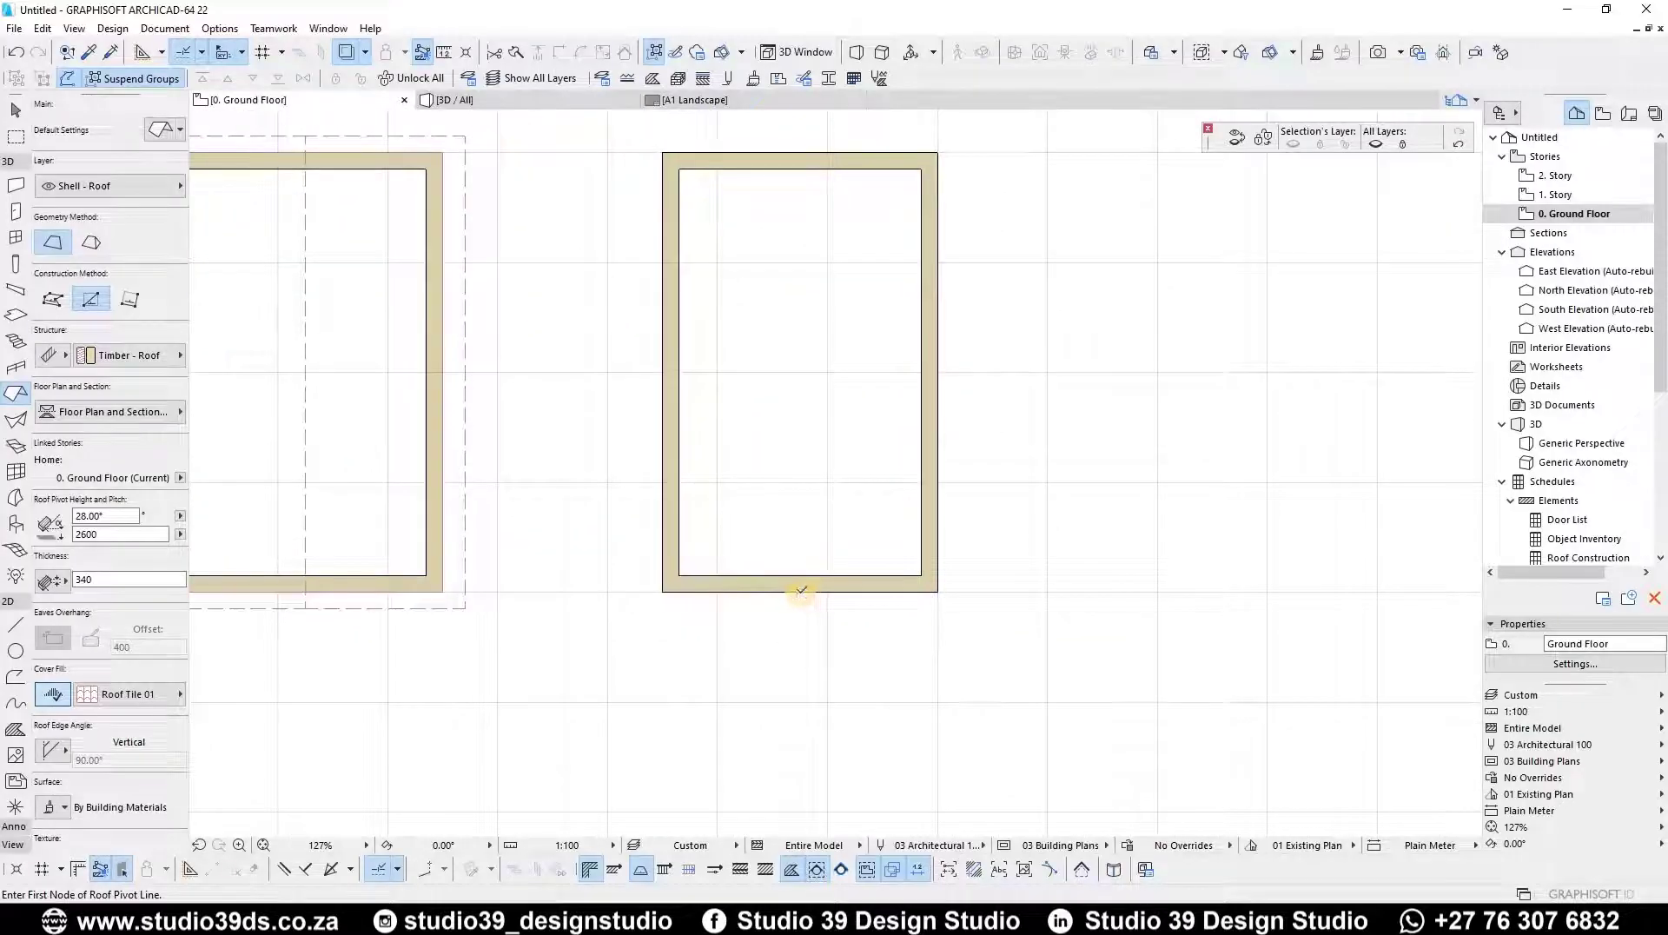
{"action": "left_click", "coordinate": [799, 592]}
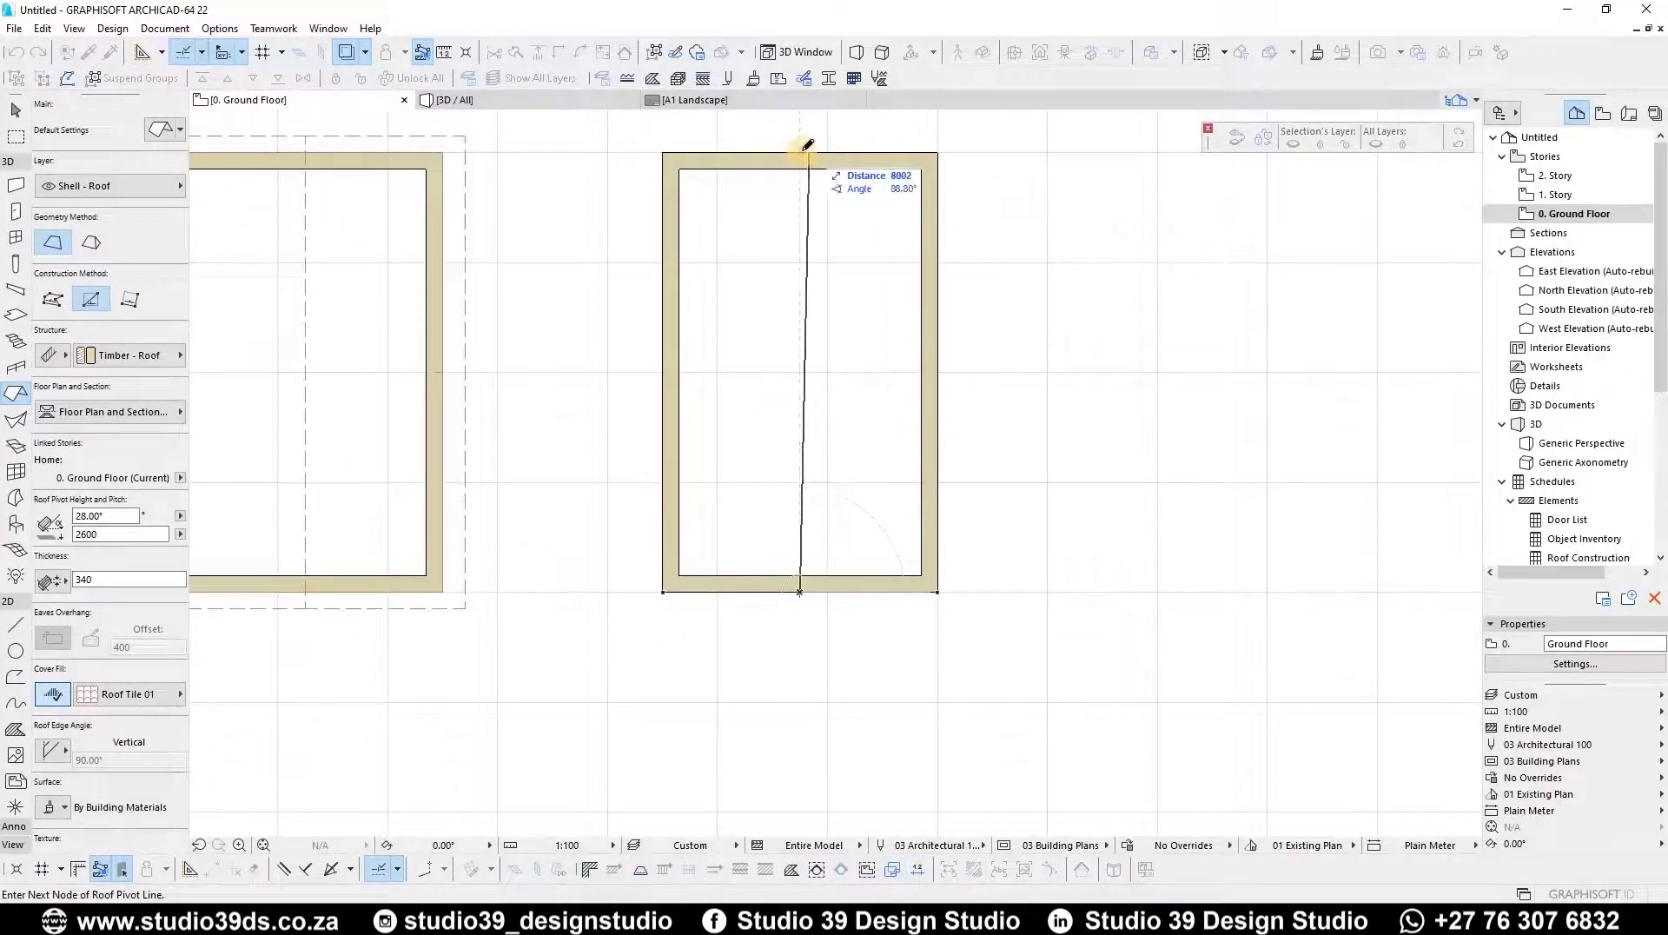
{"action": "left_click", "coordinate": [994, 148]}
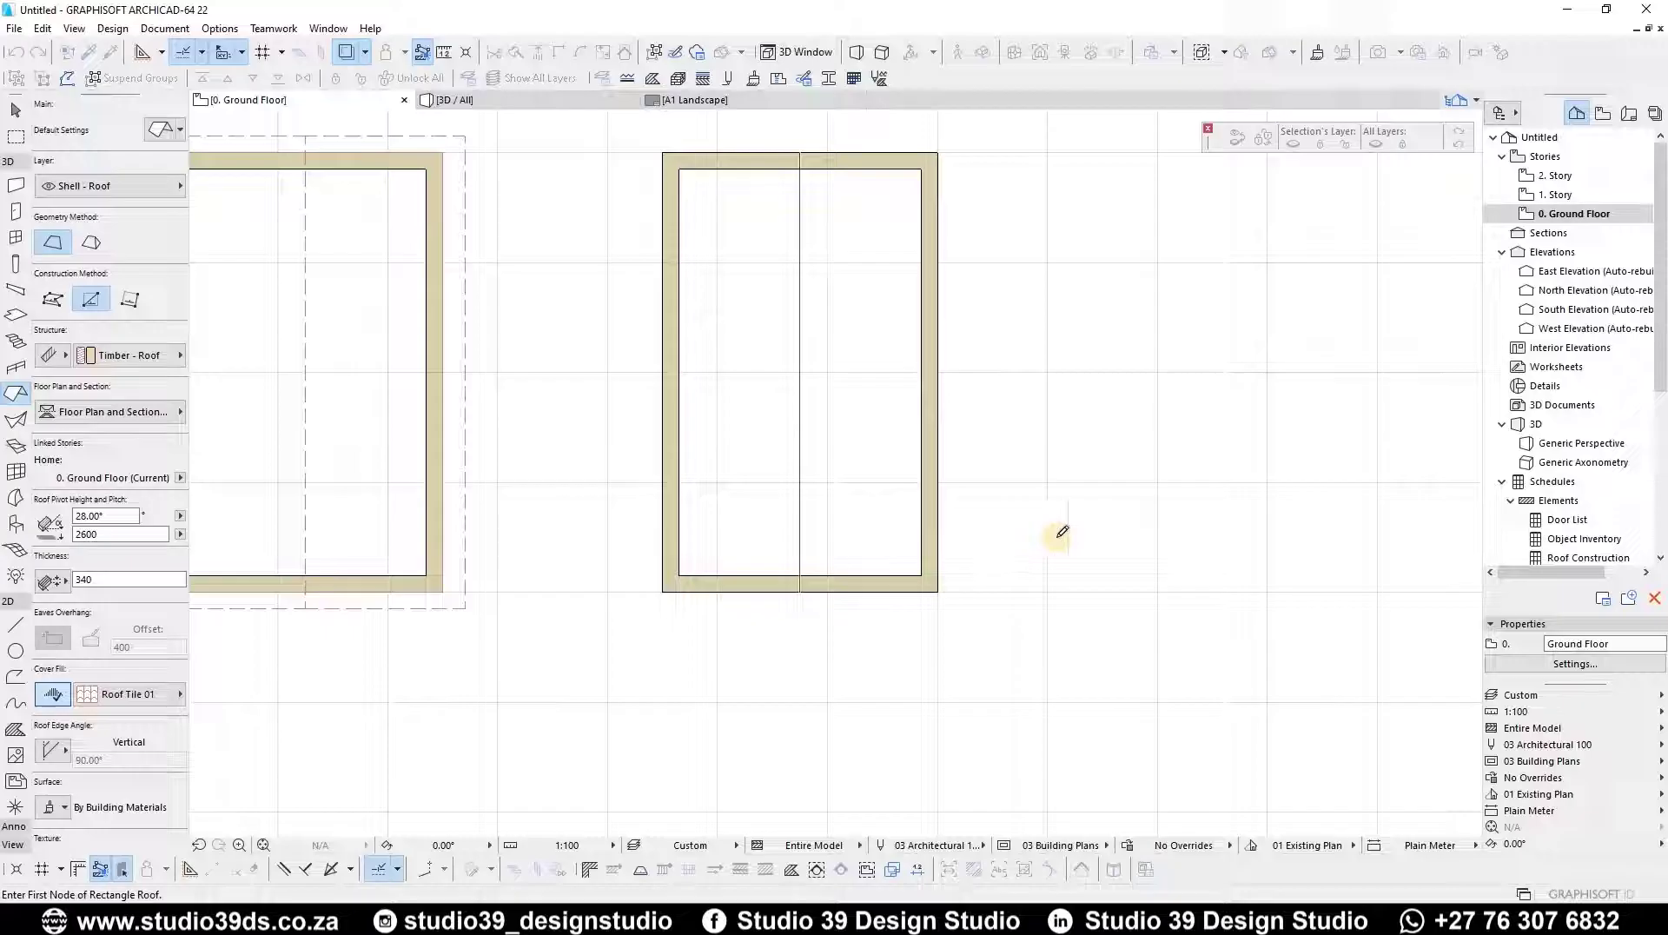
{"action": "left_click", "coordinate": [937, 589]}
{"action": "left_click", "coordinate": [803, 146]}
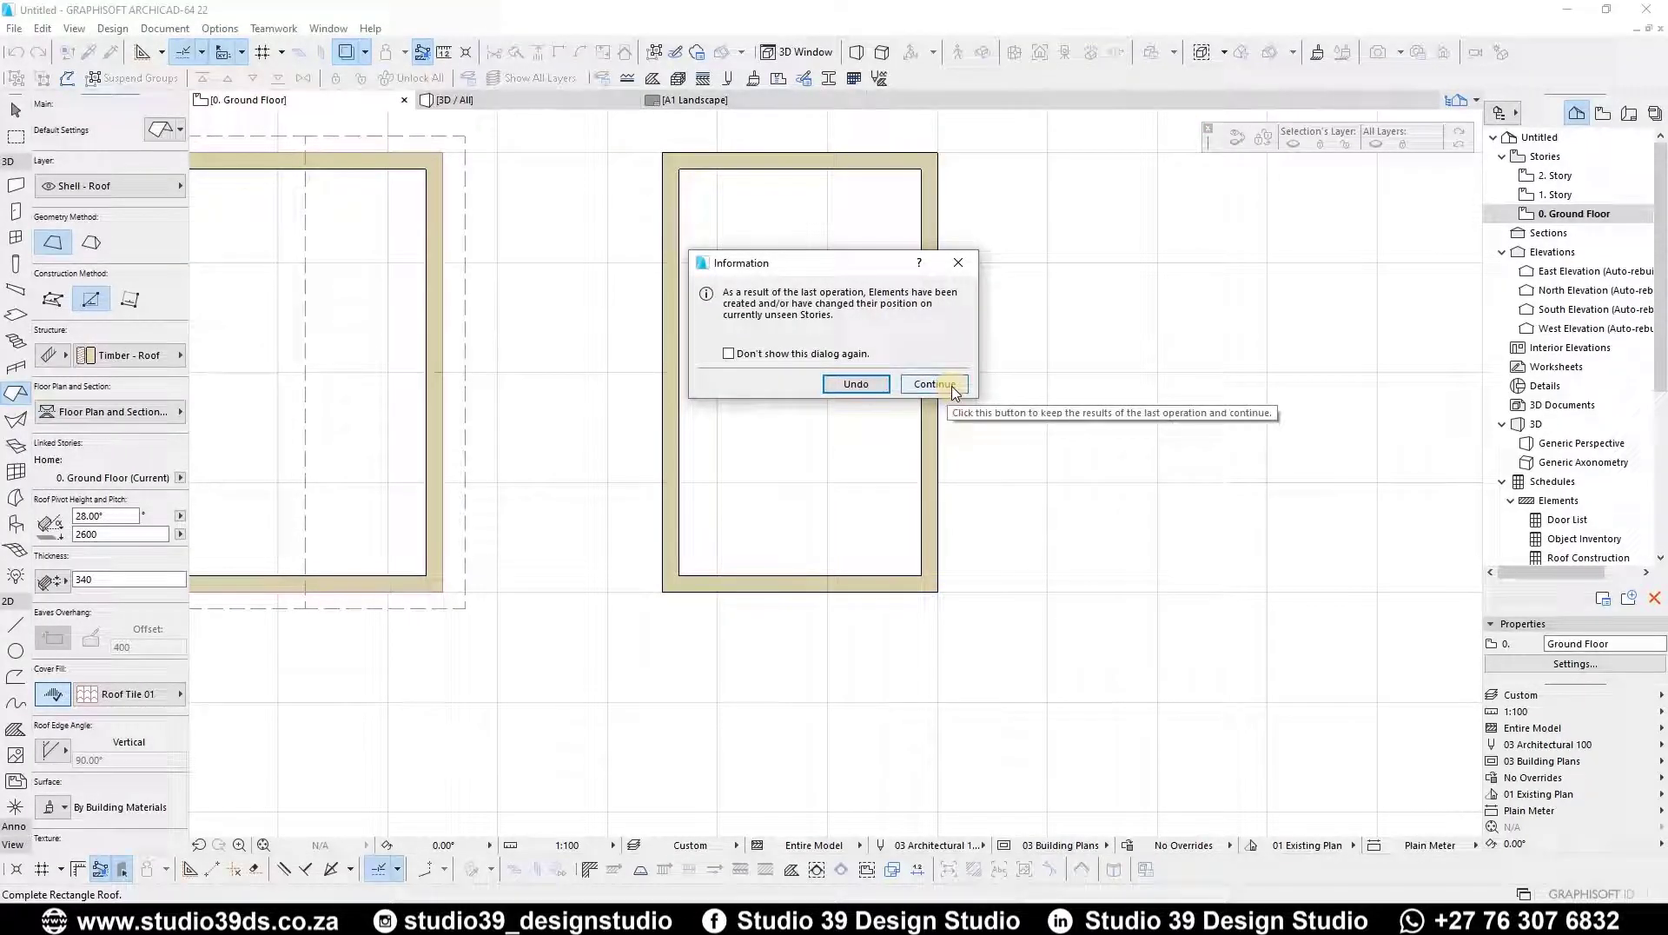
{"action": "left_click", "coordinate": [955, 383]}
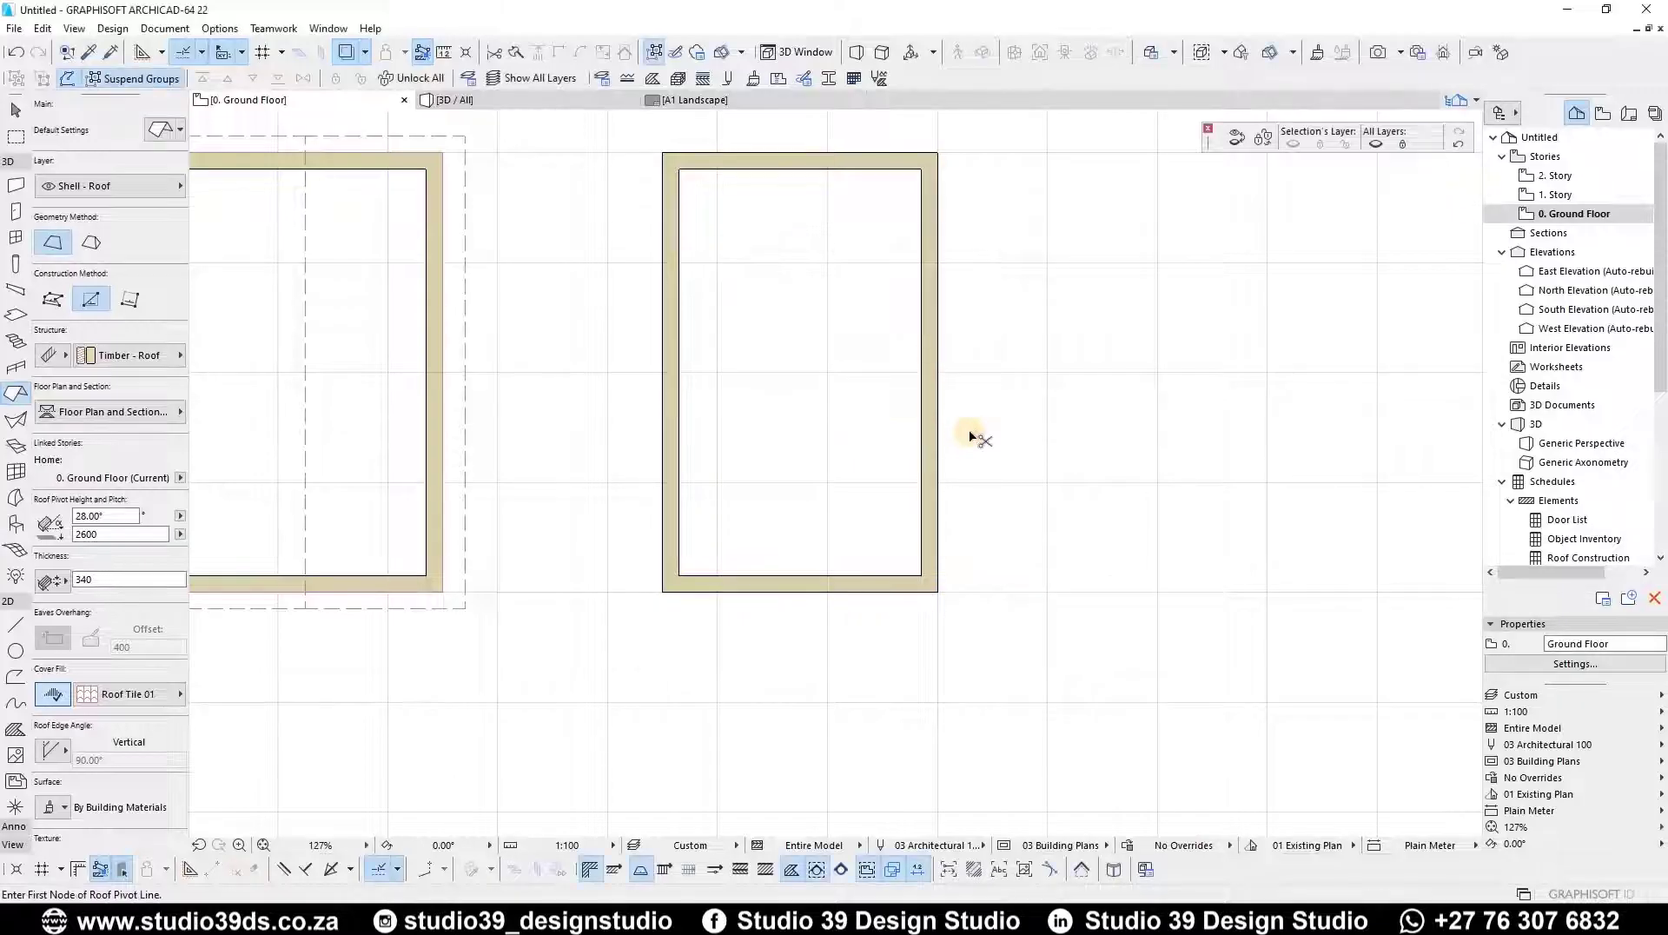
- On the 1. Story plan, select the new roof plane and offset its upper edge outward by 200 mm
{"action": "key", "text": "ctrl+Up"}
{"action": "key", "text": "Escape"}
{"action": "left_click", "coordinate": [897, 153]}
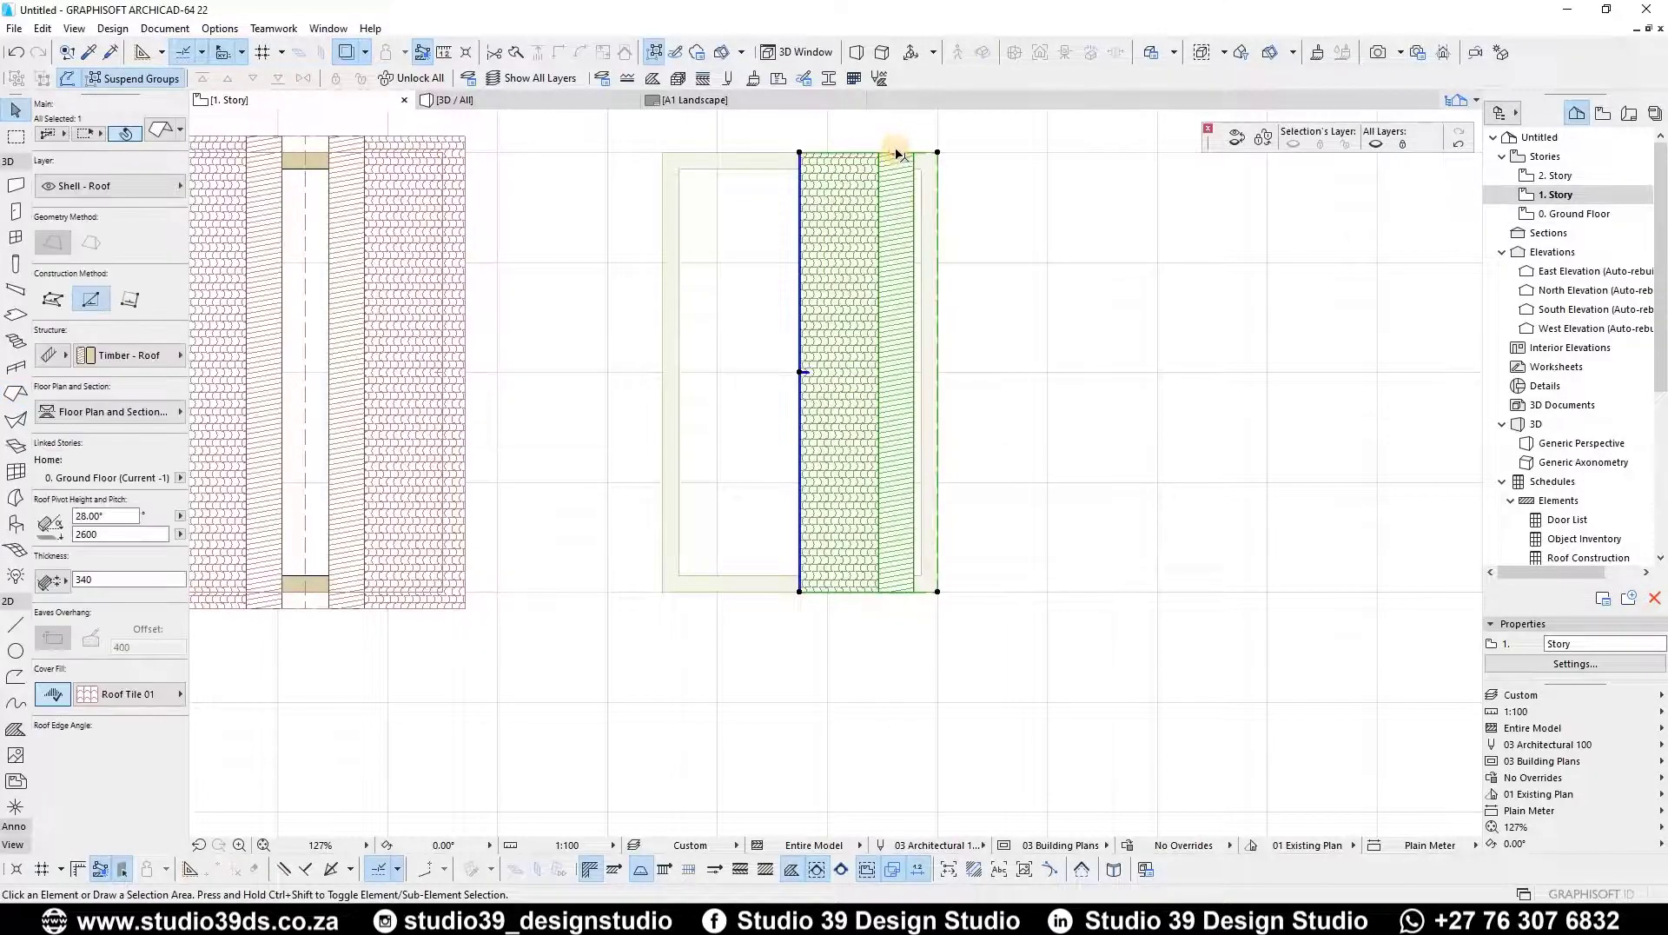
{"action": "left_click", "coordinate": [899, 154]}
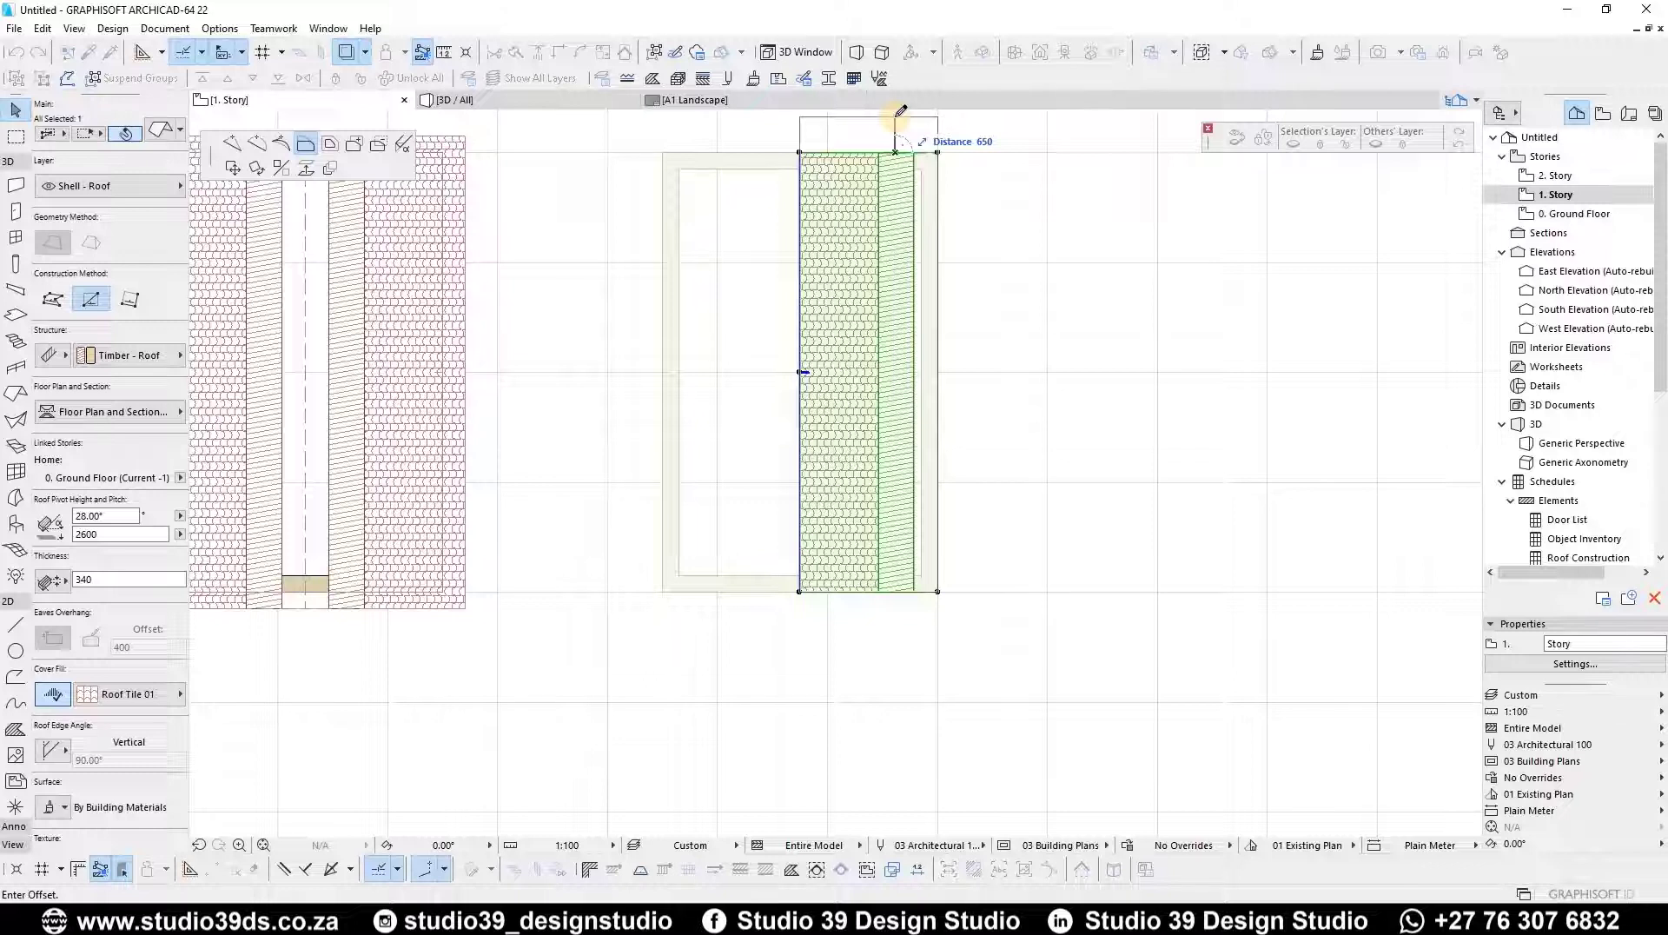
{"action": "type", "text": "200"}
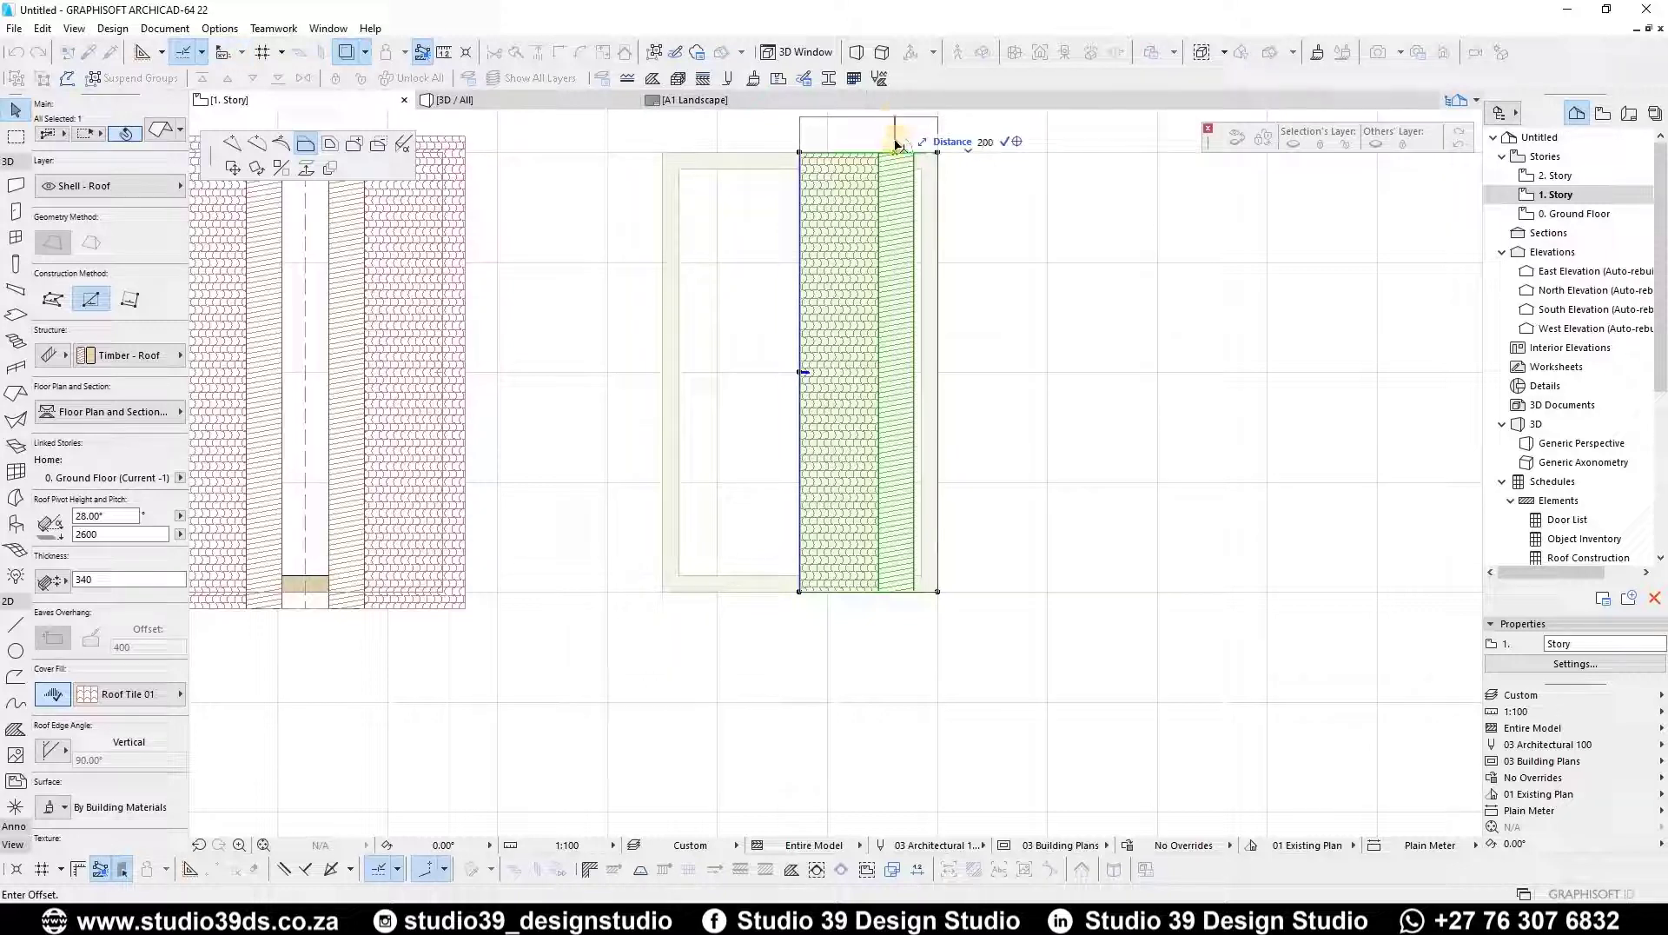
{"action": "key", "text": "Return"}
{"action": "key", "text": "Escape"}
- Offset the roof plane's outer long edge outward by 400 mm and its lower edge by 200 mm
{"action": "left_click", "coordinate": [937, 276]}
{"action": "left_click", "coordinate": [937, 273]}
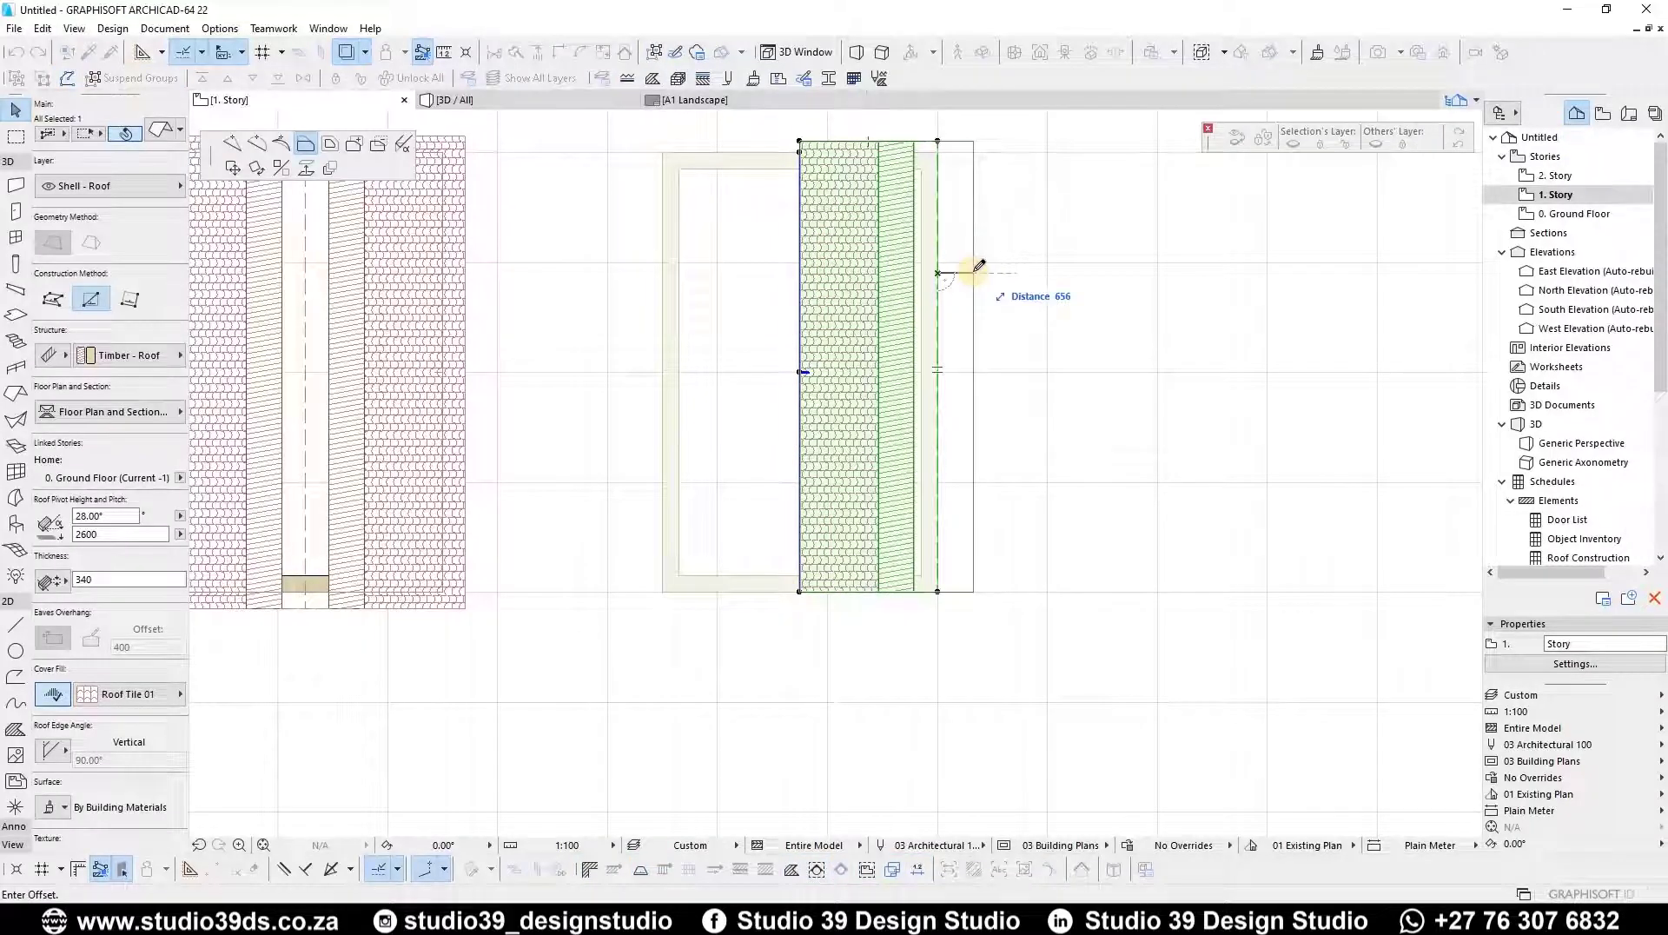
{"action": "type", "text": "400"}
{"action": "key", "text": "Return"}
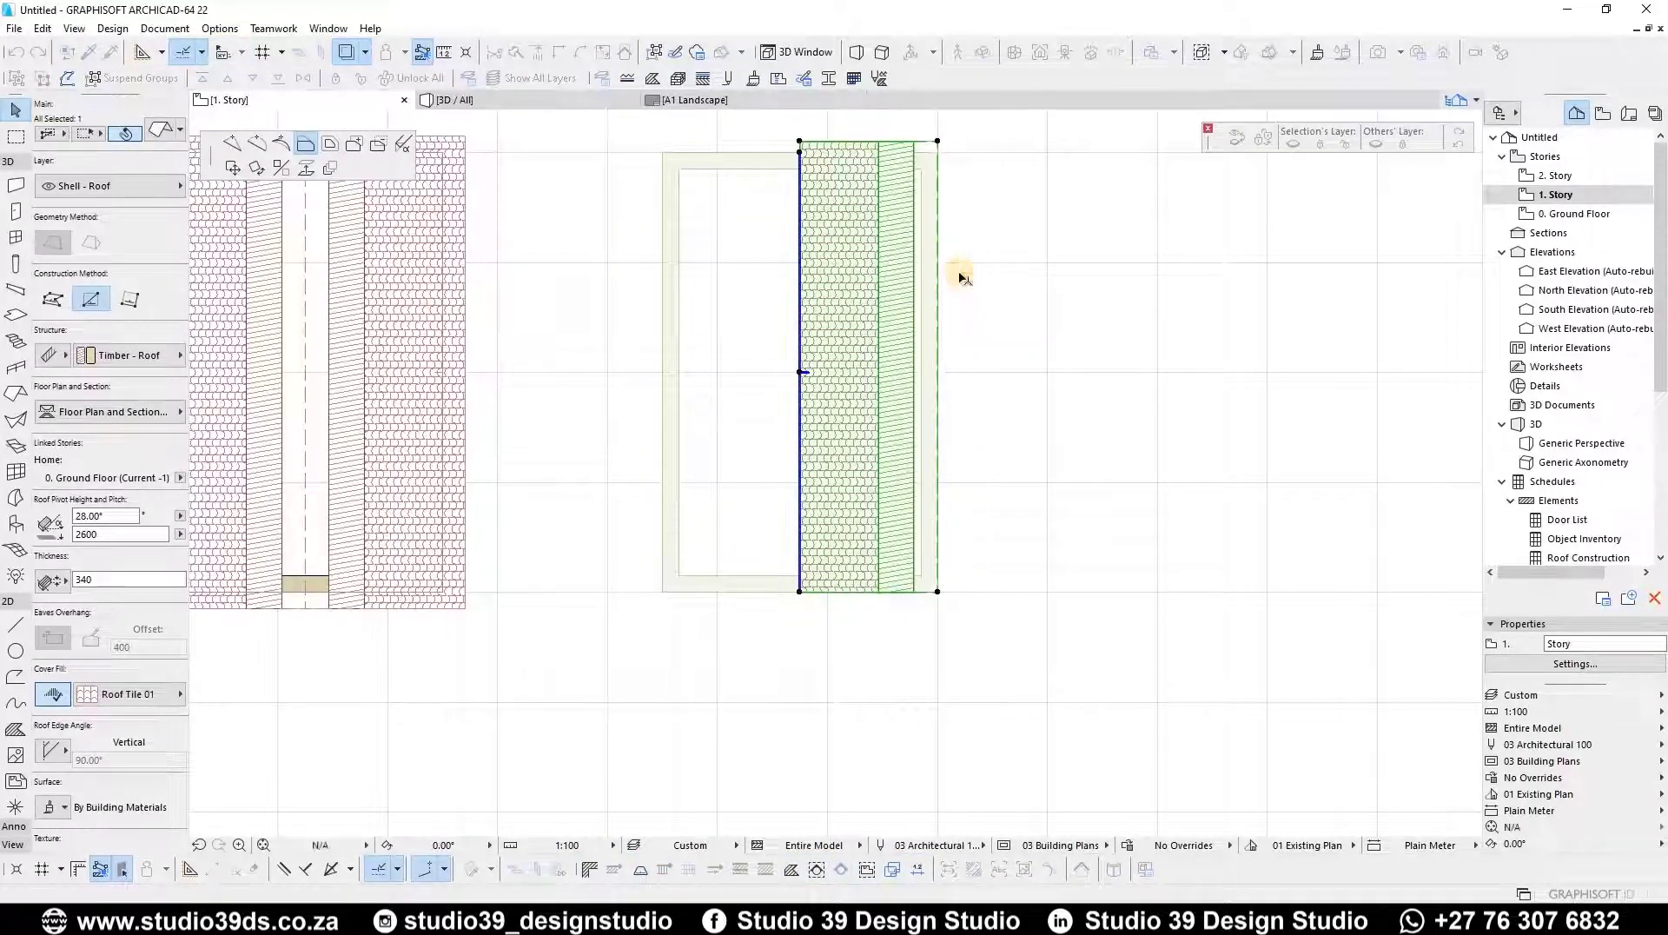
{"action": "left_click", "coordinate": [922, 593]}
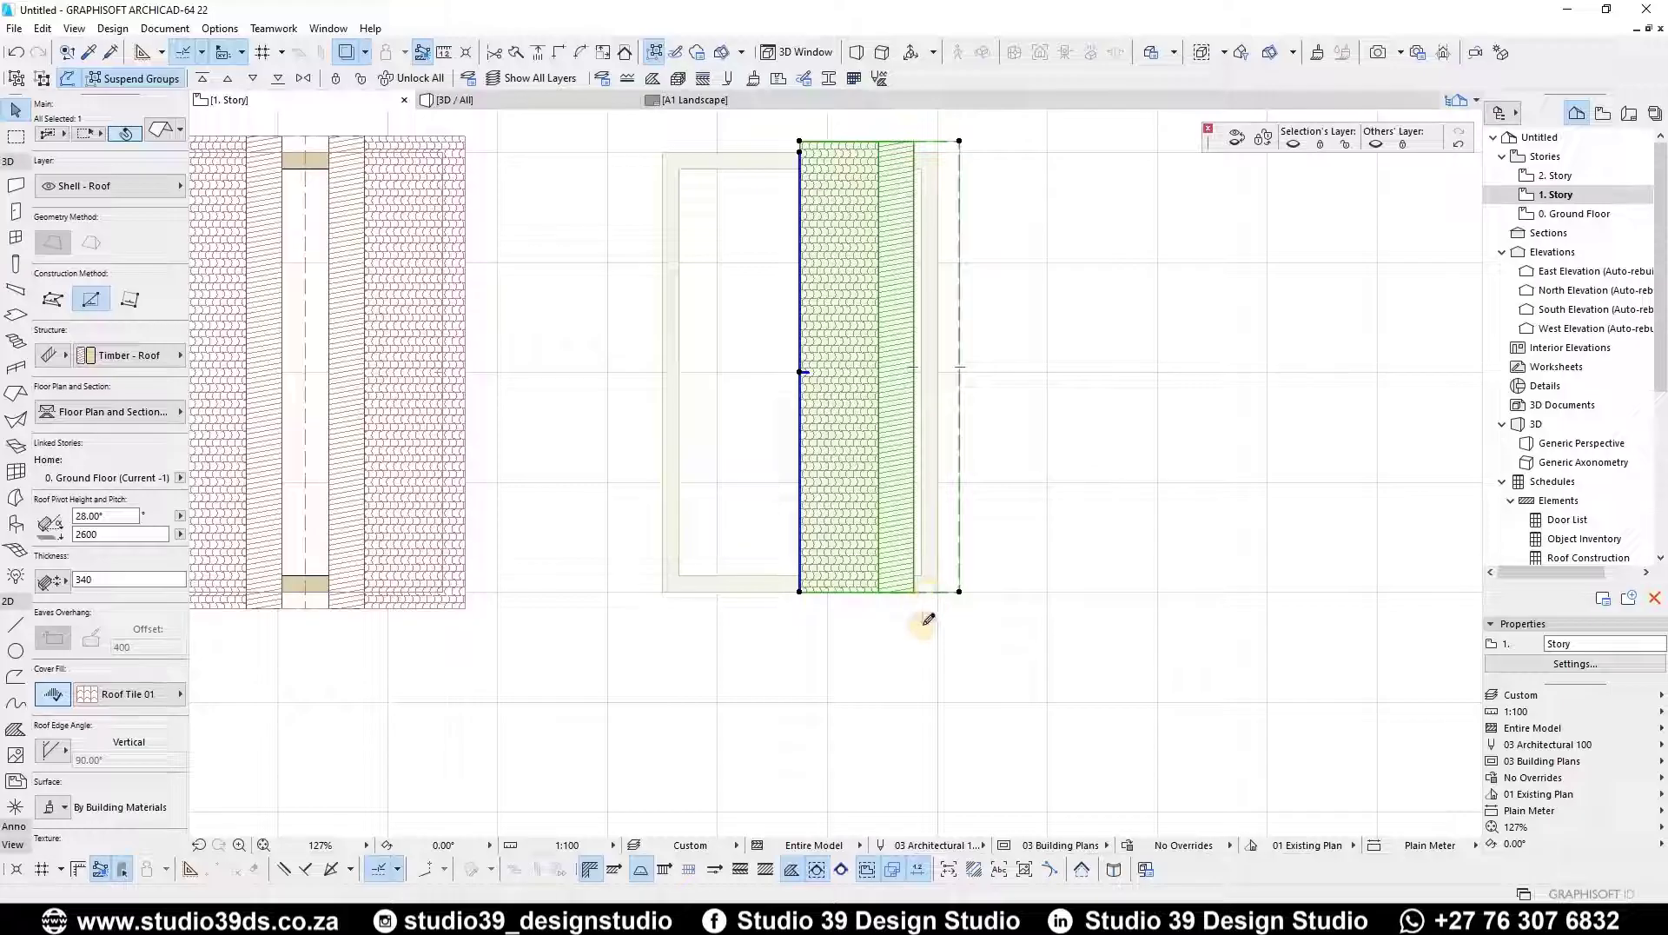
{"action": "type", "text": "200"}
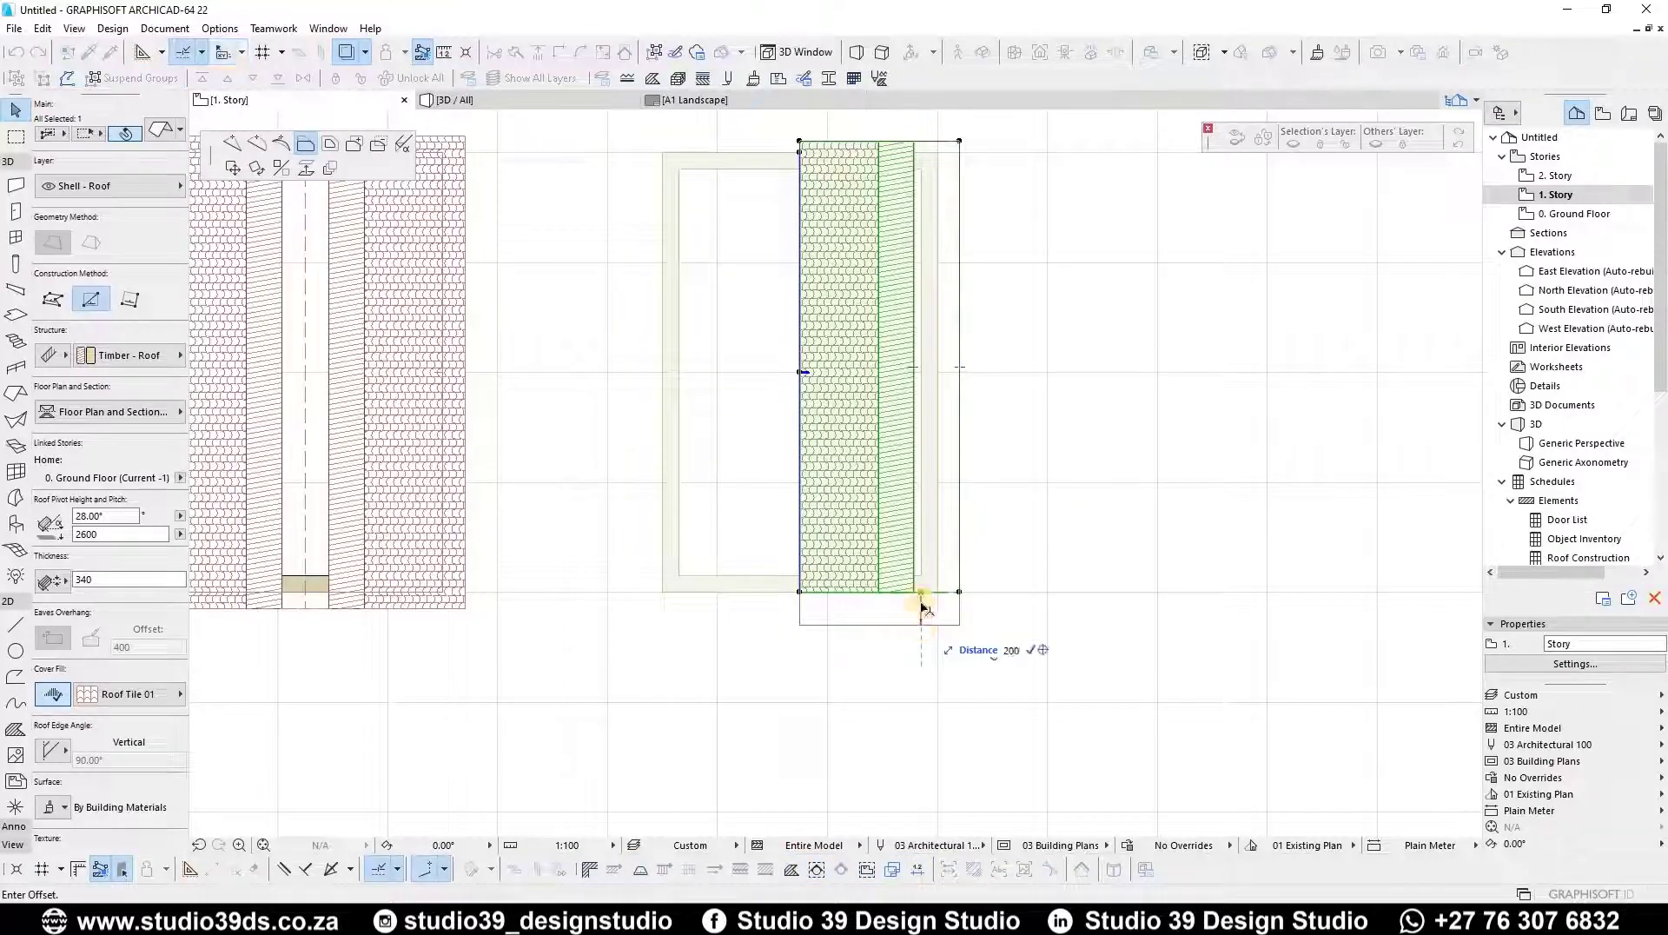
{"action": "key", "text": "Return"}
- Mirror a copy of the roof plane about its pivot line to cover the other half of the box
{"action": "key", "text": "ctrl+shift+m"}
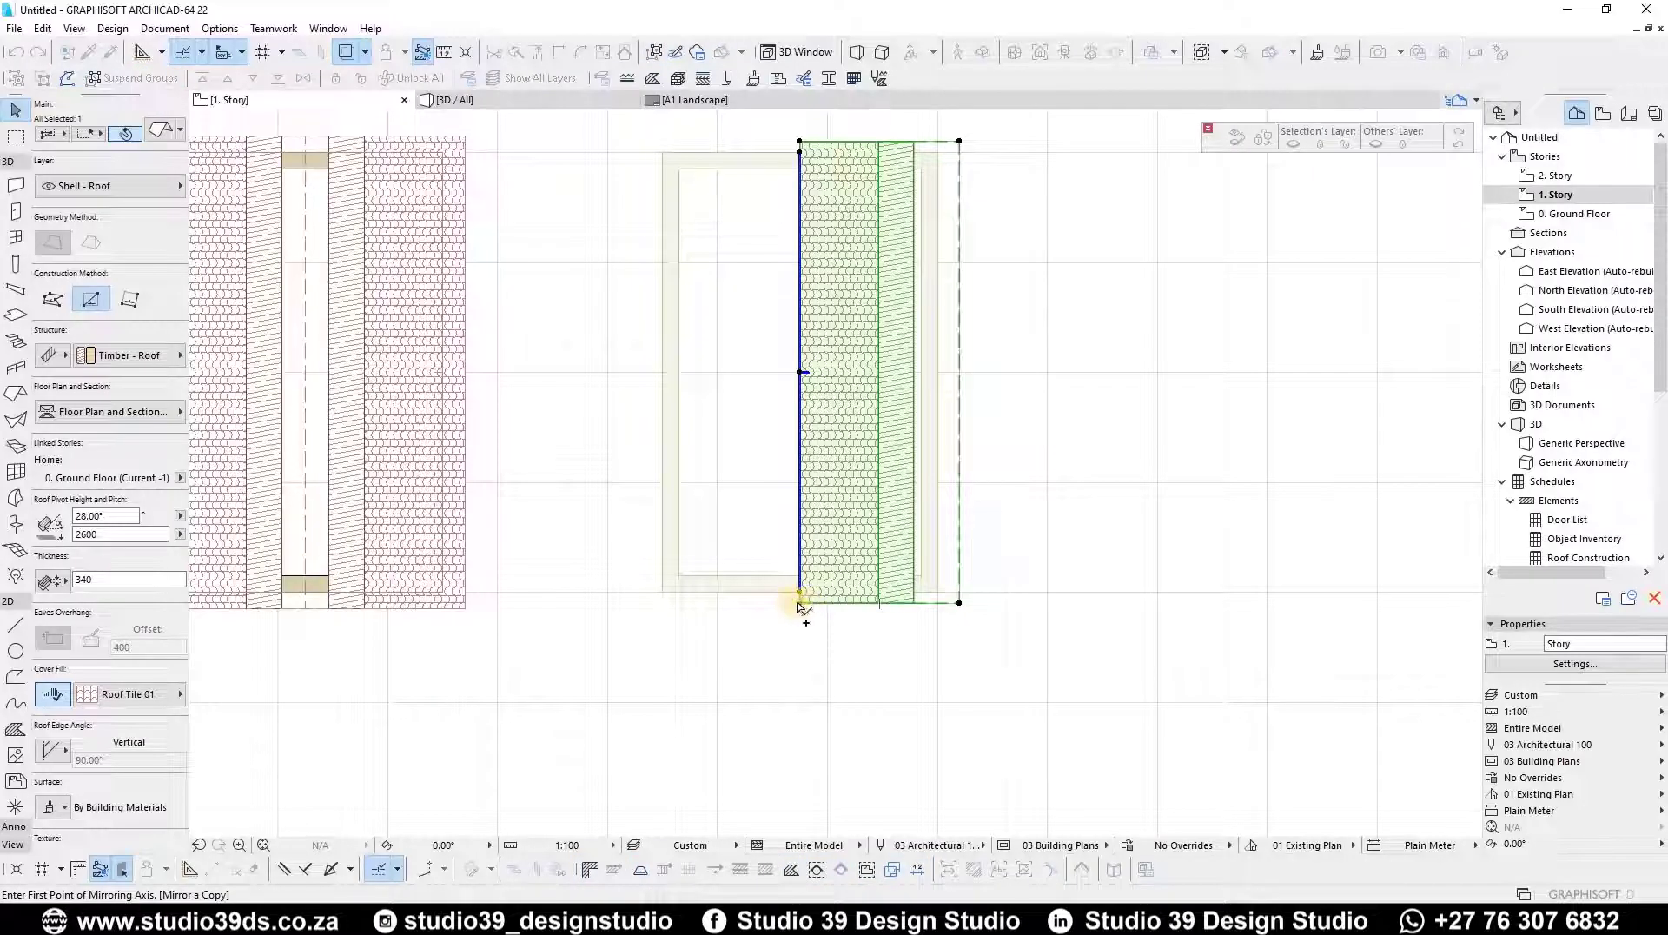
{"action": "left_click", "coordinate": [799, 601]}
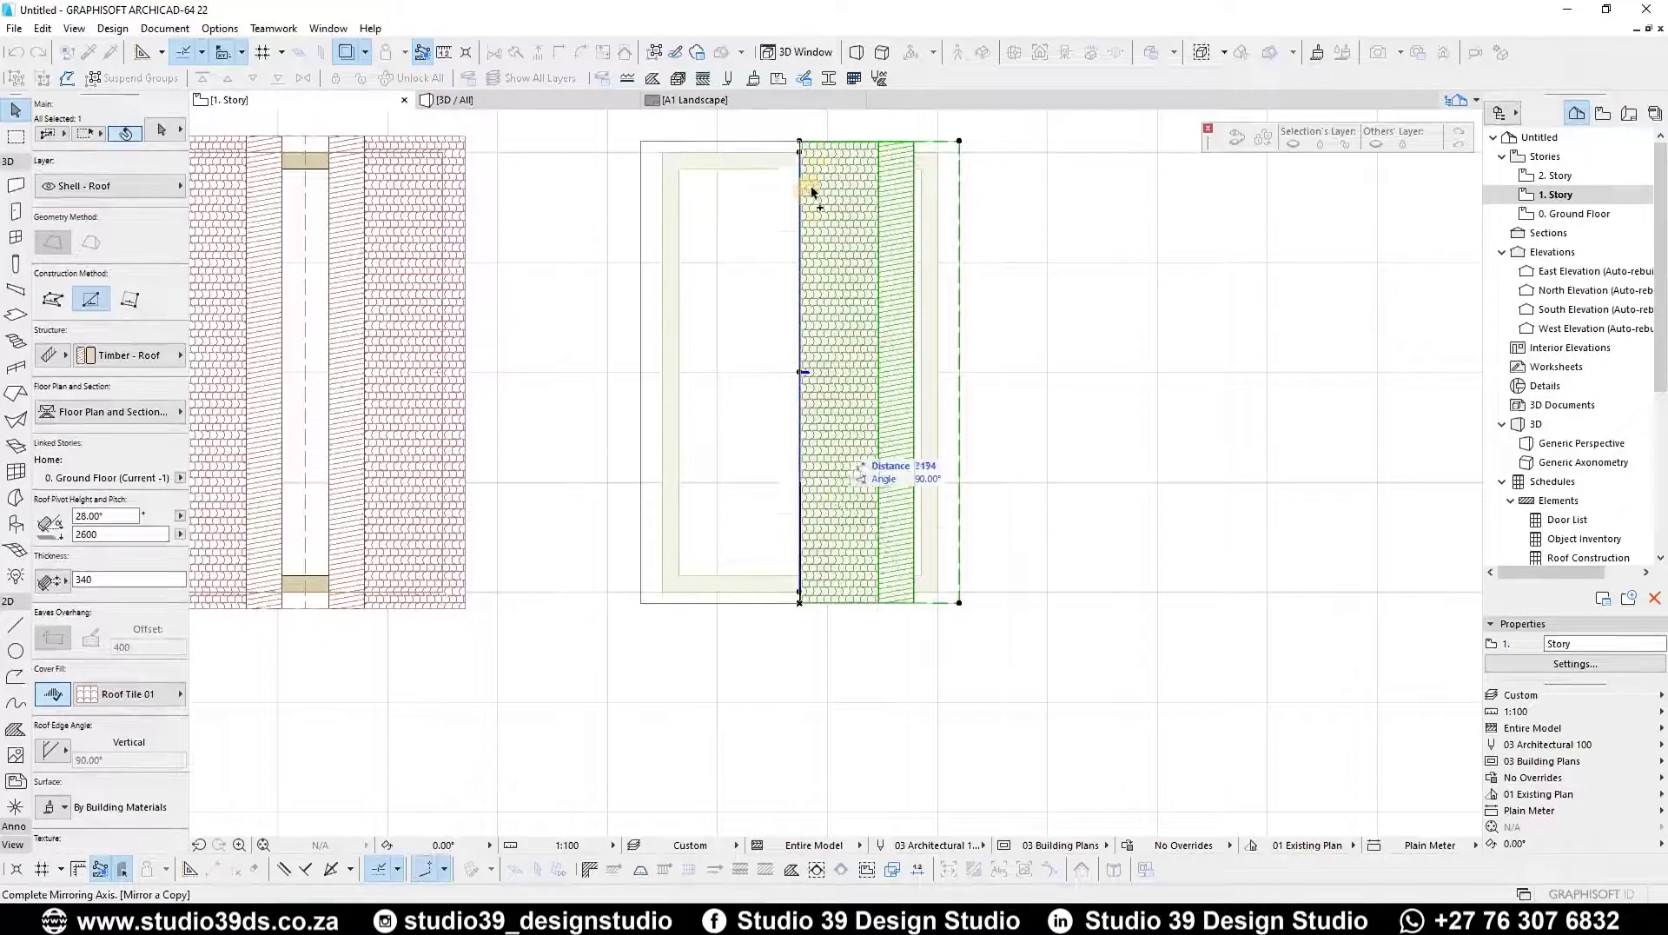
{"action": "left_click", "coordinate": [800, 145]}
{"action": "left_click", "coordinate": [1056, 412]}
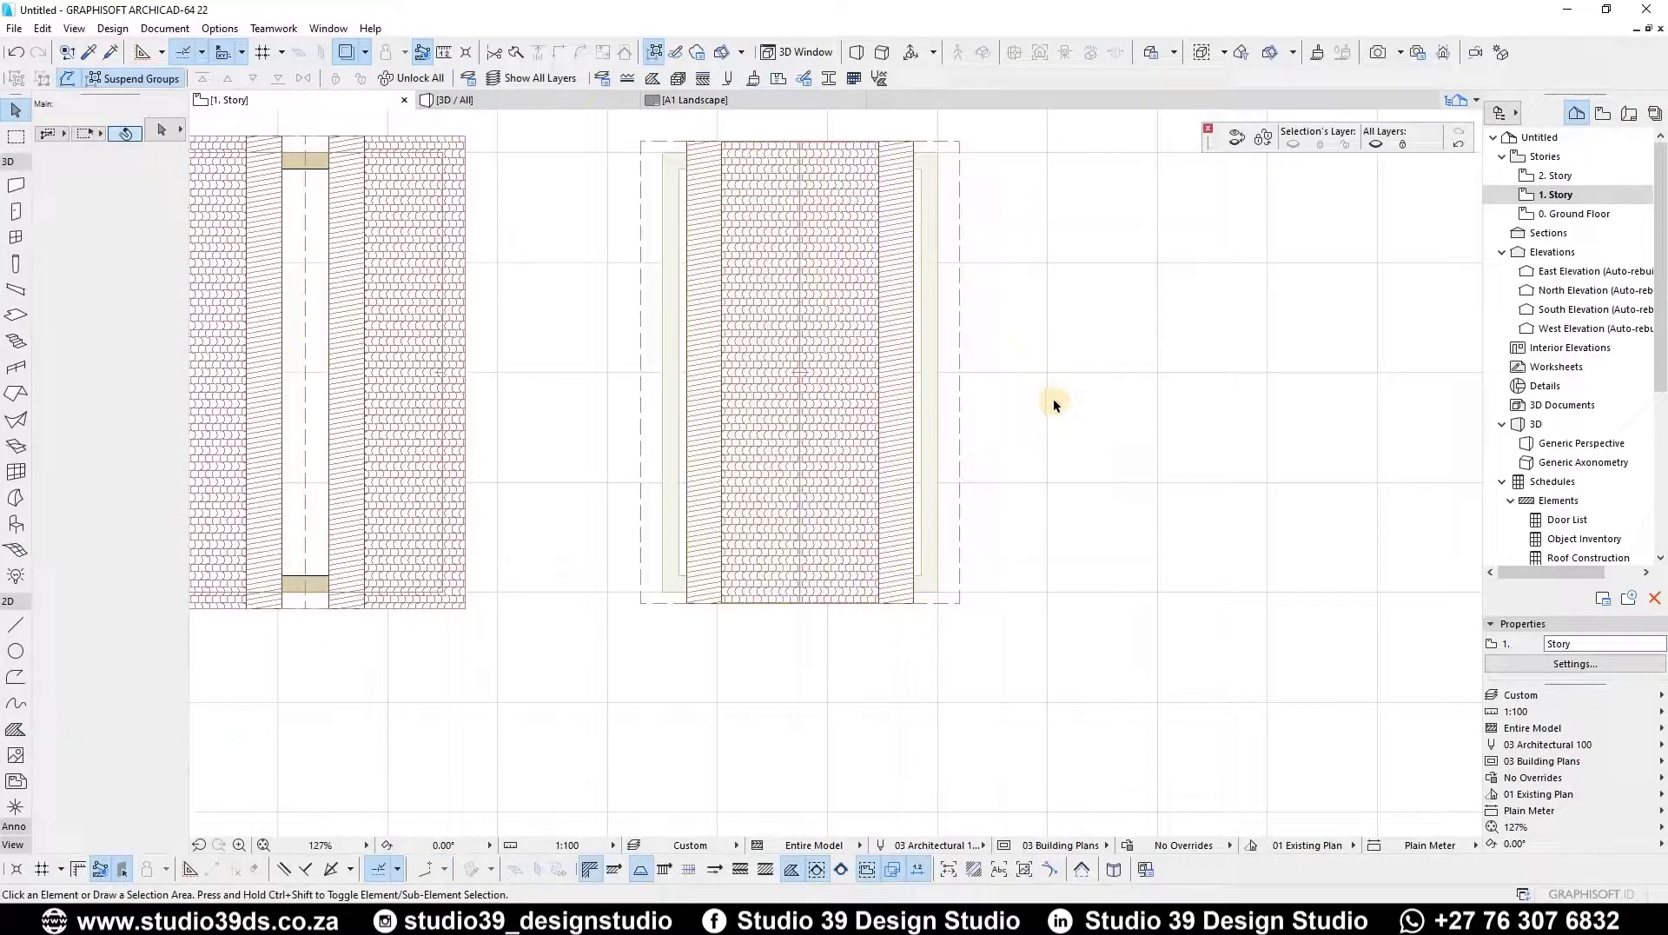
- In 3D, select both butterfly roof planes and set their pitch to 15°
{"action": "key", "text": "F3"}
{"action": "scroll", "coordinate": [1109, 595], "scroll_direction": "down", "scroll_amount": 4}
{"action": "middle_click_drag", "start_coordinate": [1109, 595], "coordinate": [992, 430], "text": "shift"}
{"action": "scroll", "coordinate": [1119, 538], "scroll_direction": "up", "scroll_amount": 3}
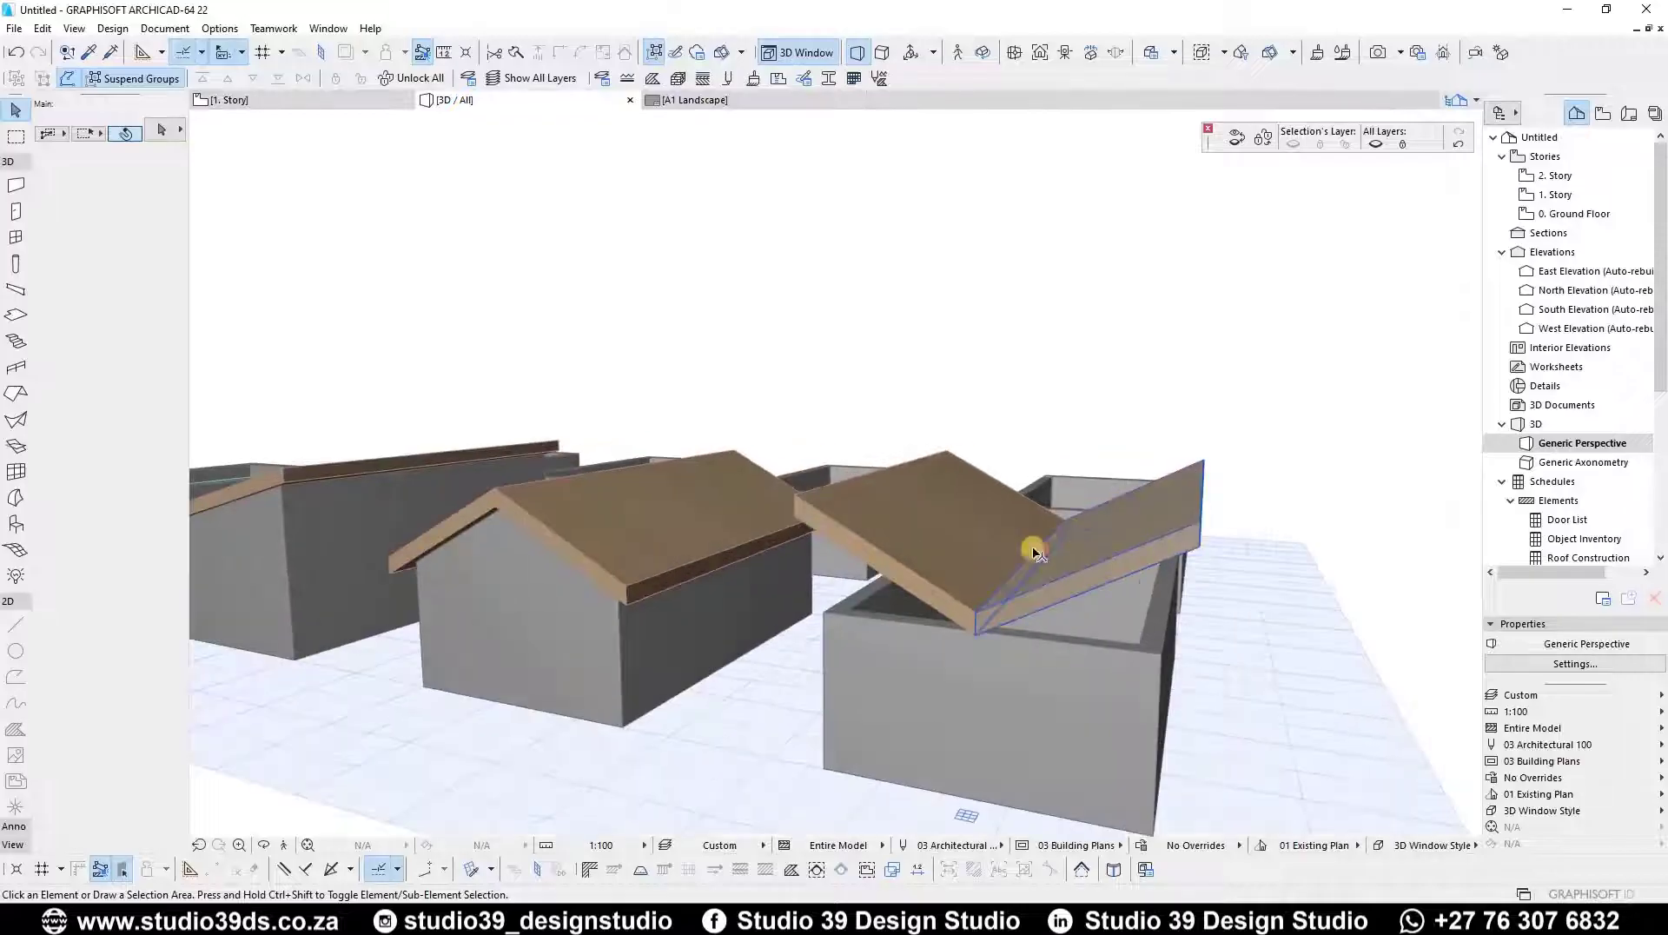
{"action": "left_click", "coordinate": [977, 534]}
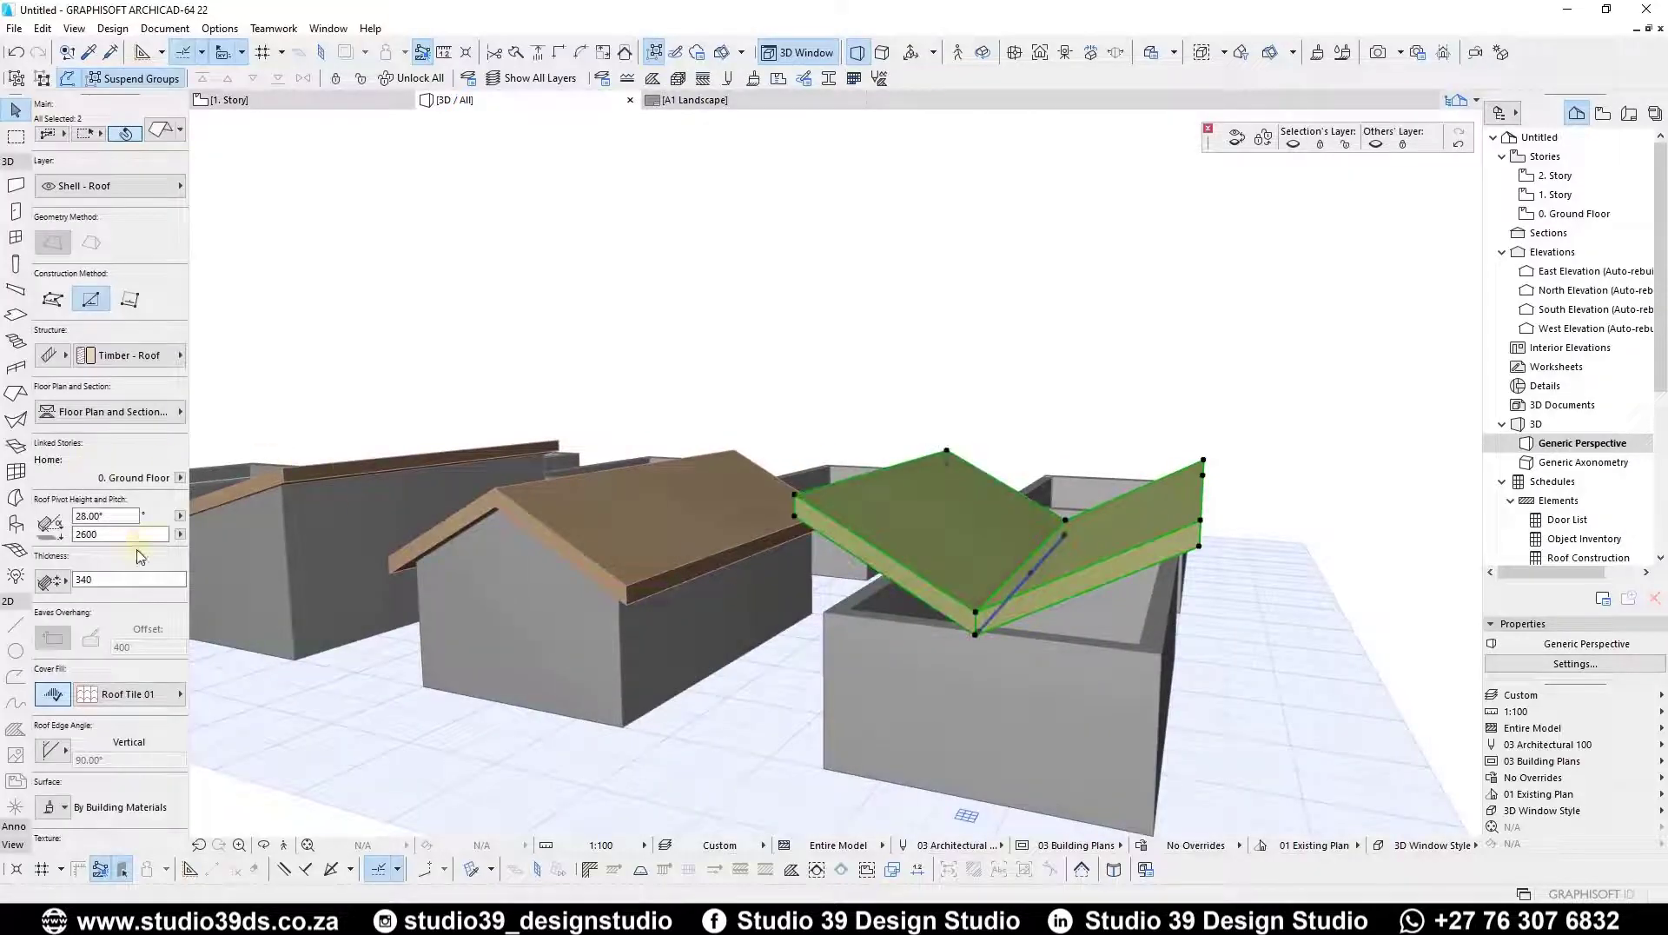
{"action": "left_click", "coordinate": [120, 518]}
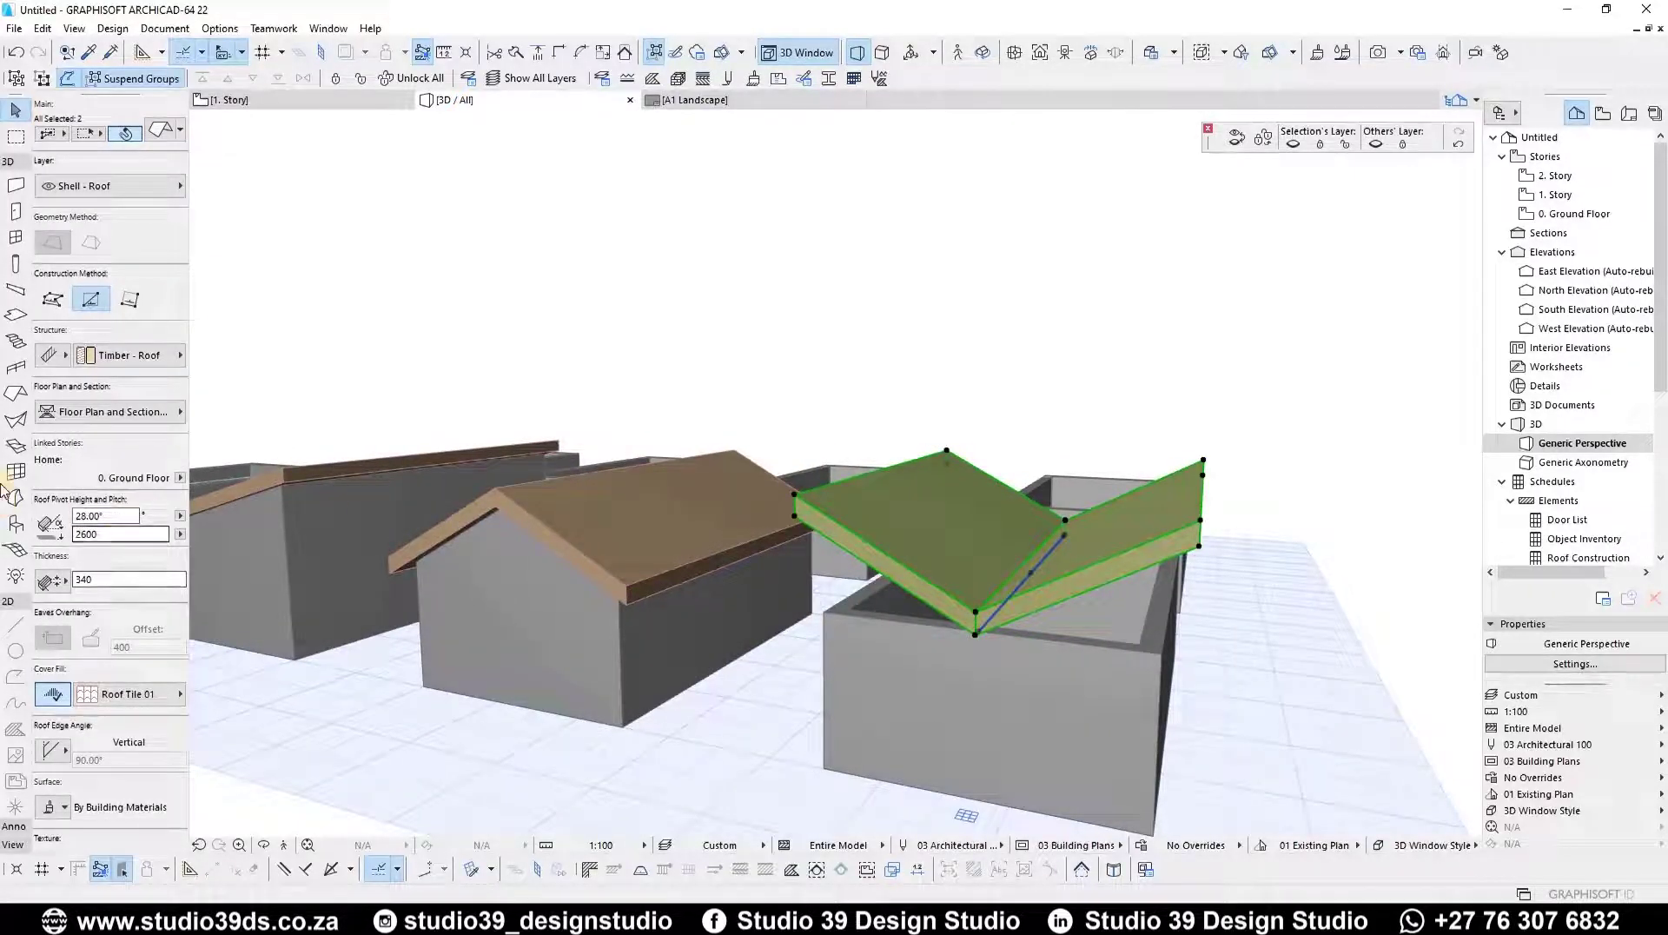
{"action": "type", "text": "15"}
{"action": "key", "text": "Return"}
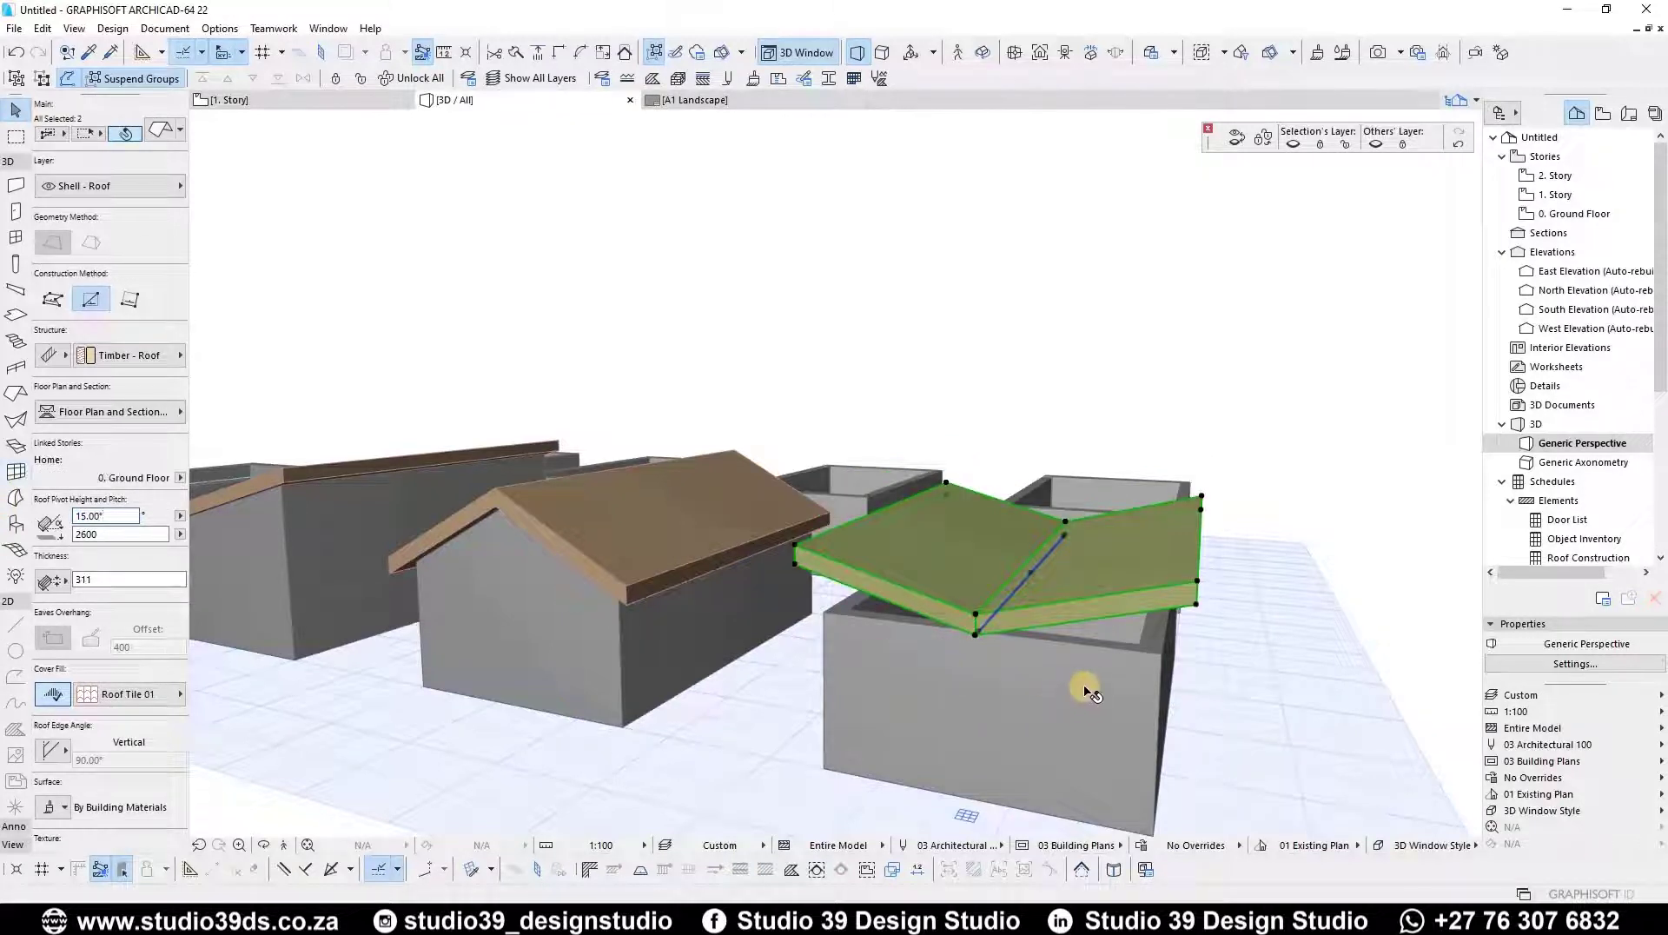
- Select all four walls of the box beneath the butterfly roof together as a group
{"action": "middle_click_drag", "start_coordinate": [1132, 632], "coordinate": [1083, 637], "text": "shift"}
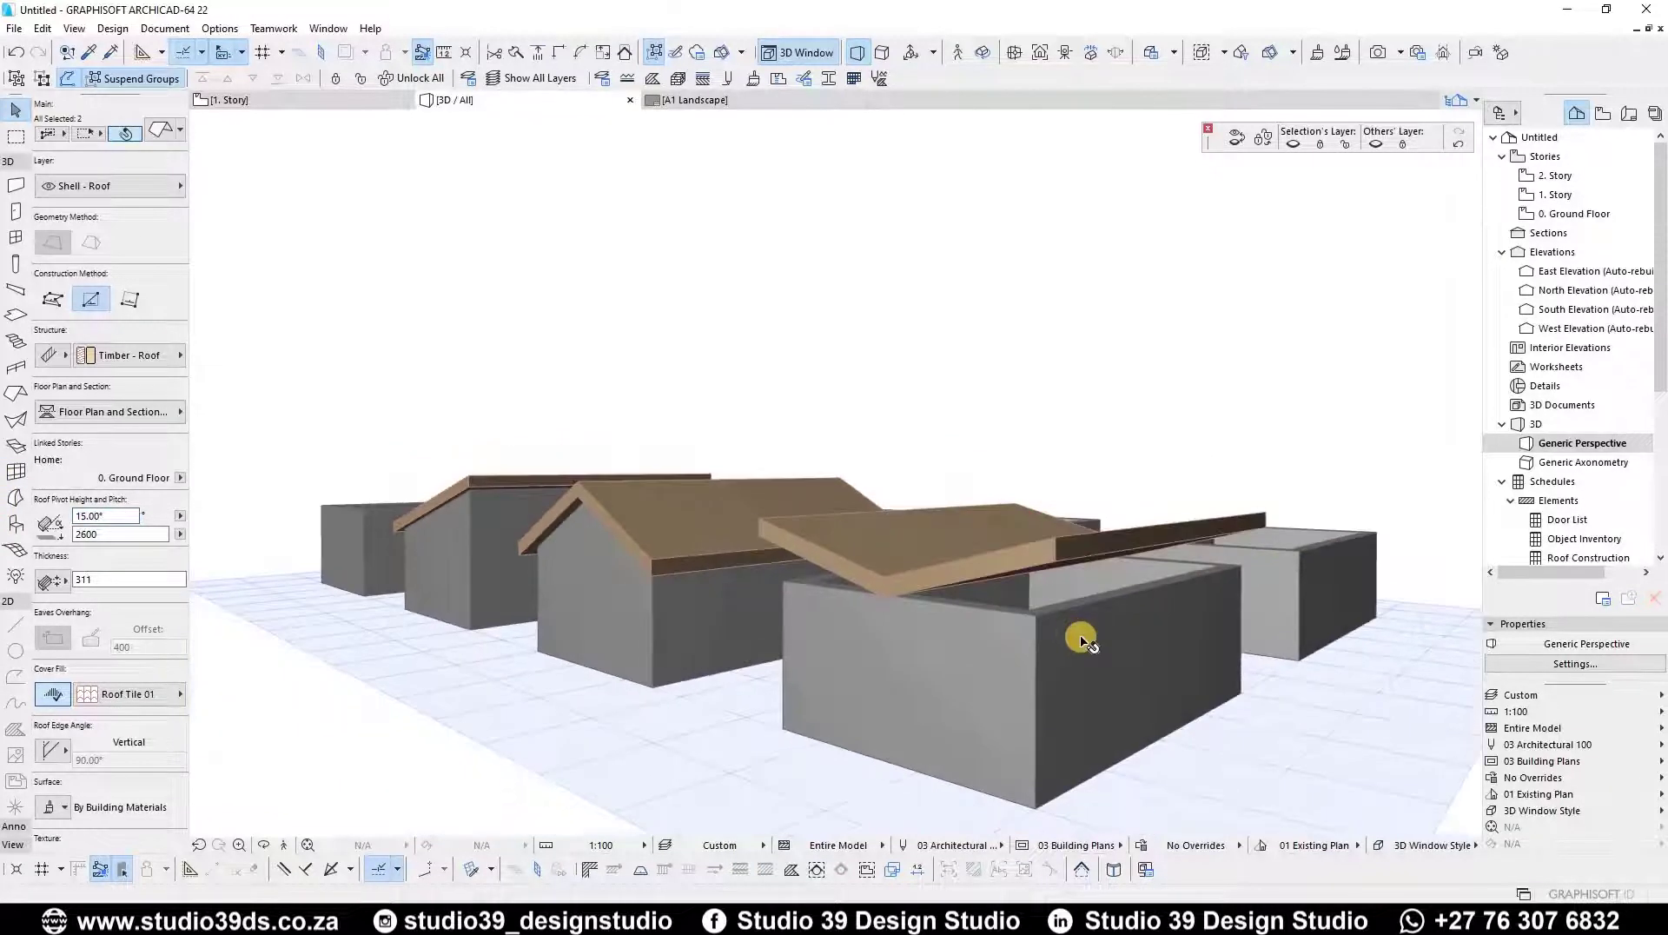
{"action": "left_click", "coordinate": [1070, 663]}
{"action": "left_click", "coordinate": [1074, 662]}
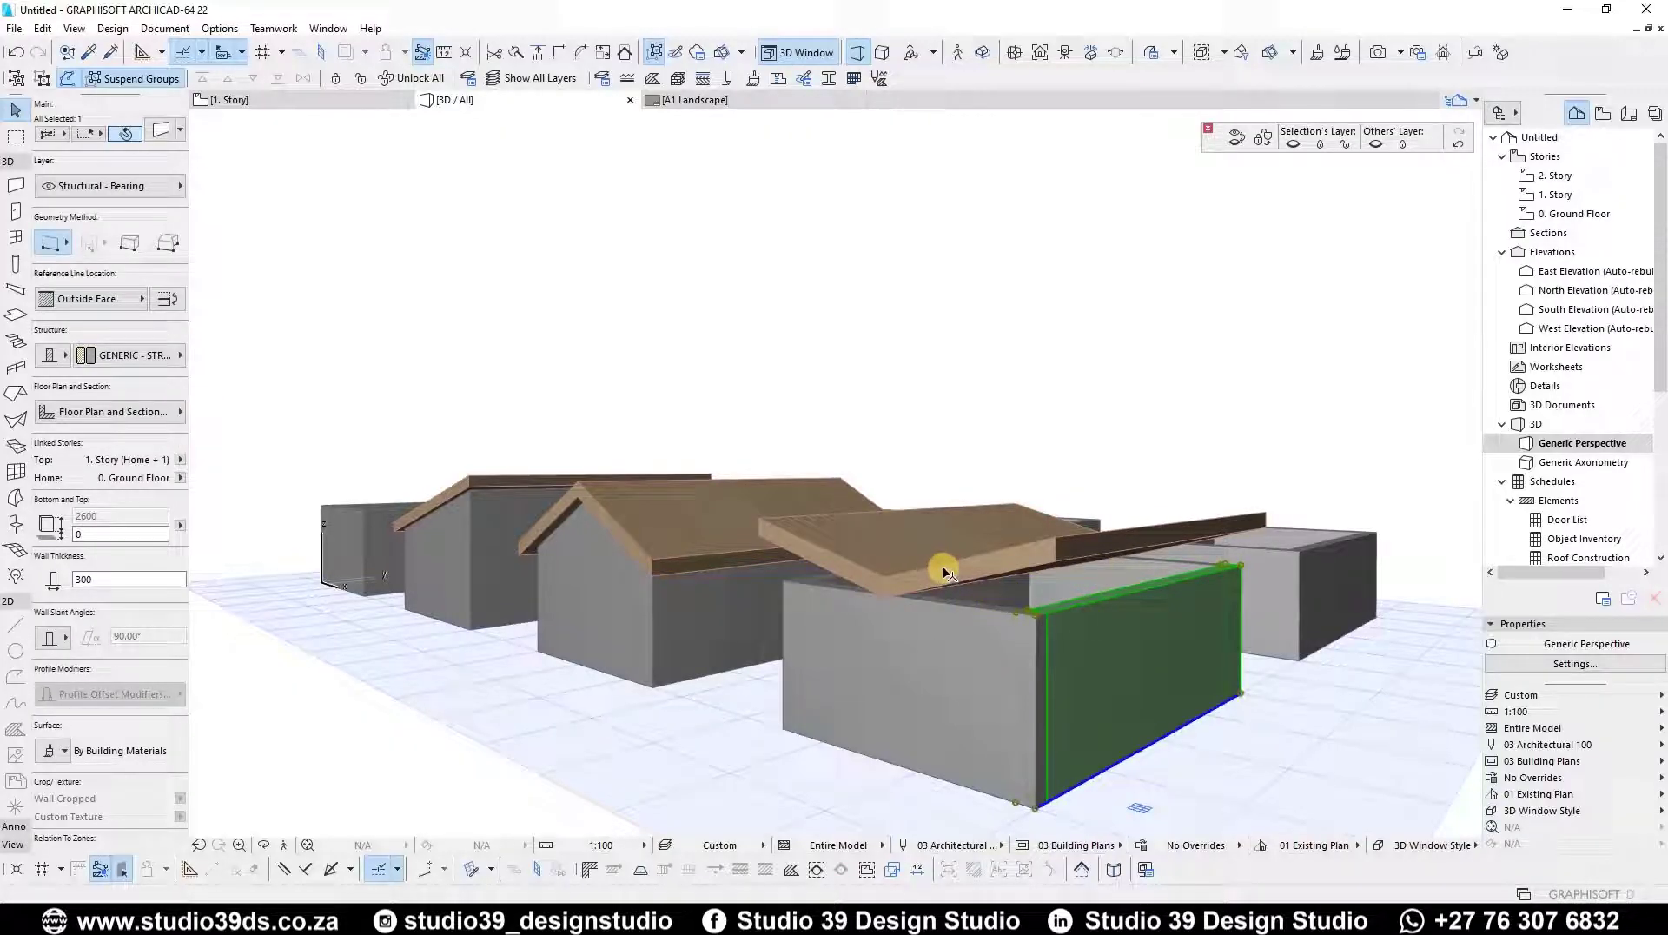
{"action": "key", "text": "alt+g"}
{"action": "middle_click_drag", "start_coordinate": [1127, 620], "coordinate": [1144, 643], "text": "shift"}
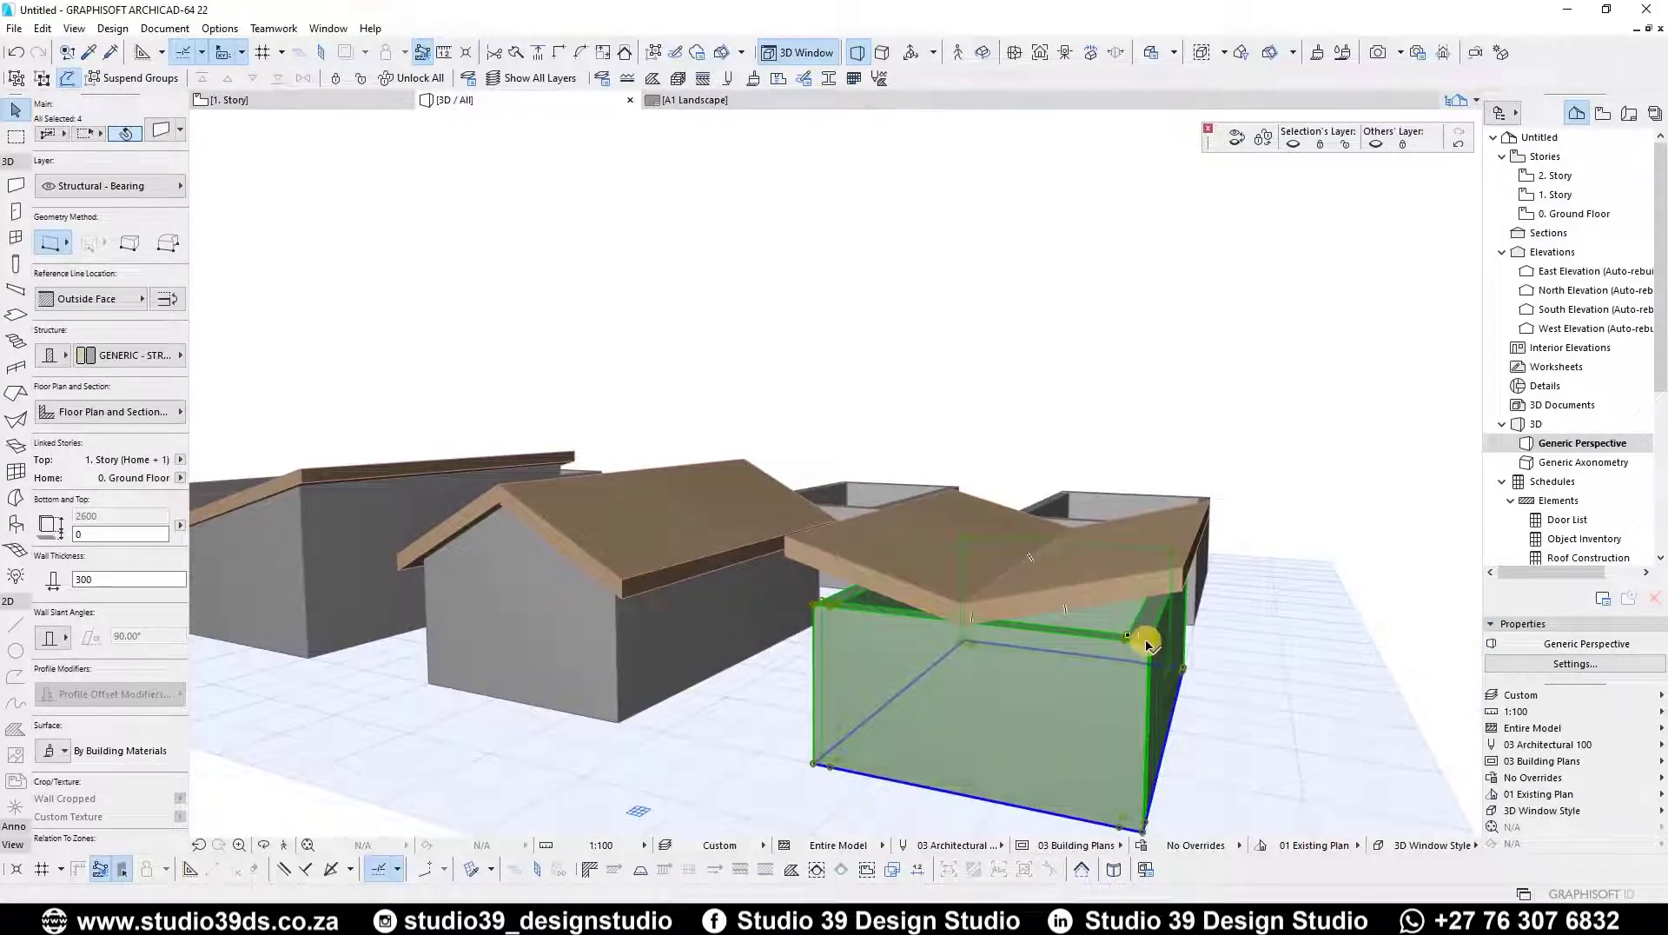
{"action": "left_click", "coordinate": [1147, 644]}
{"action": "left_click", "coordinate": [274, 149]}
{"action": "key", "text": "Escape"}
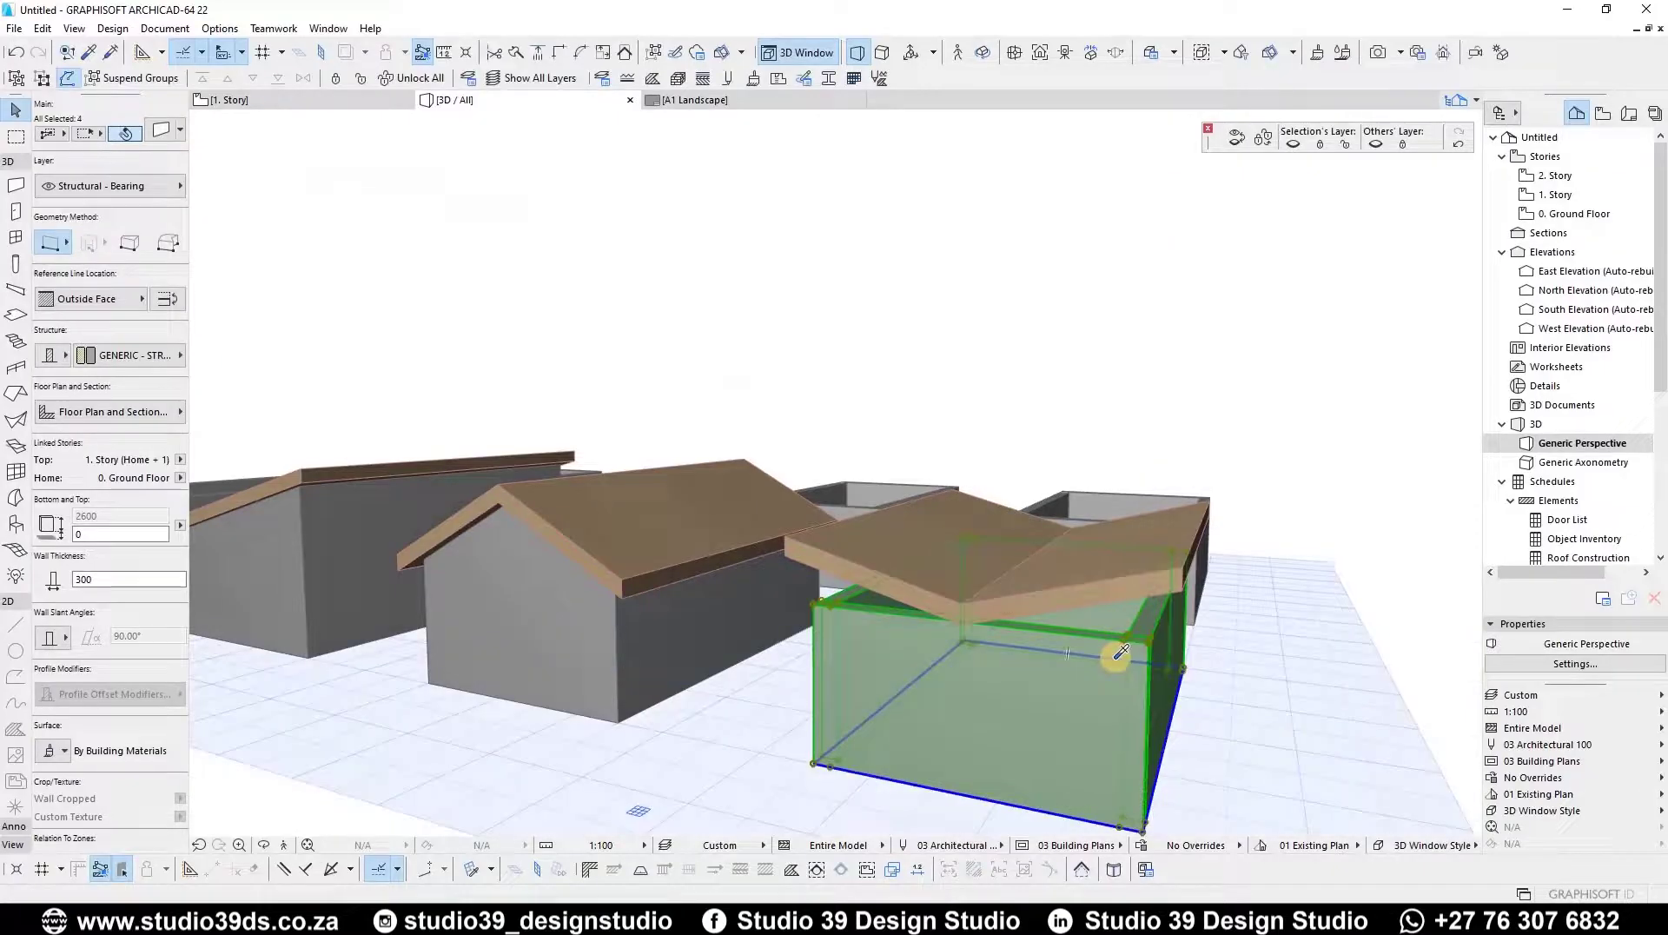
{"action": "key", "text": "alt+g"}
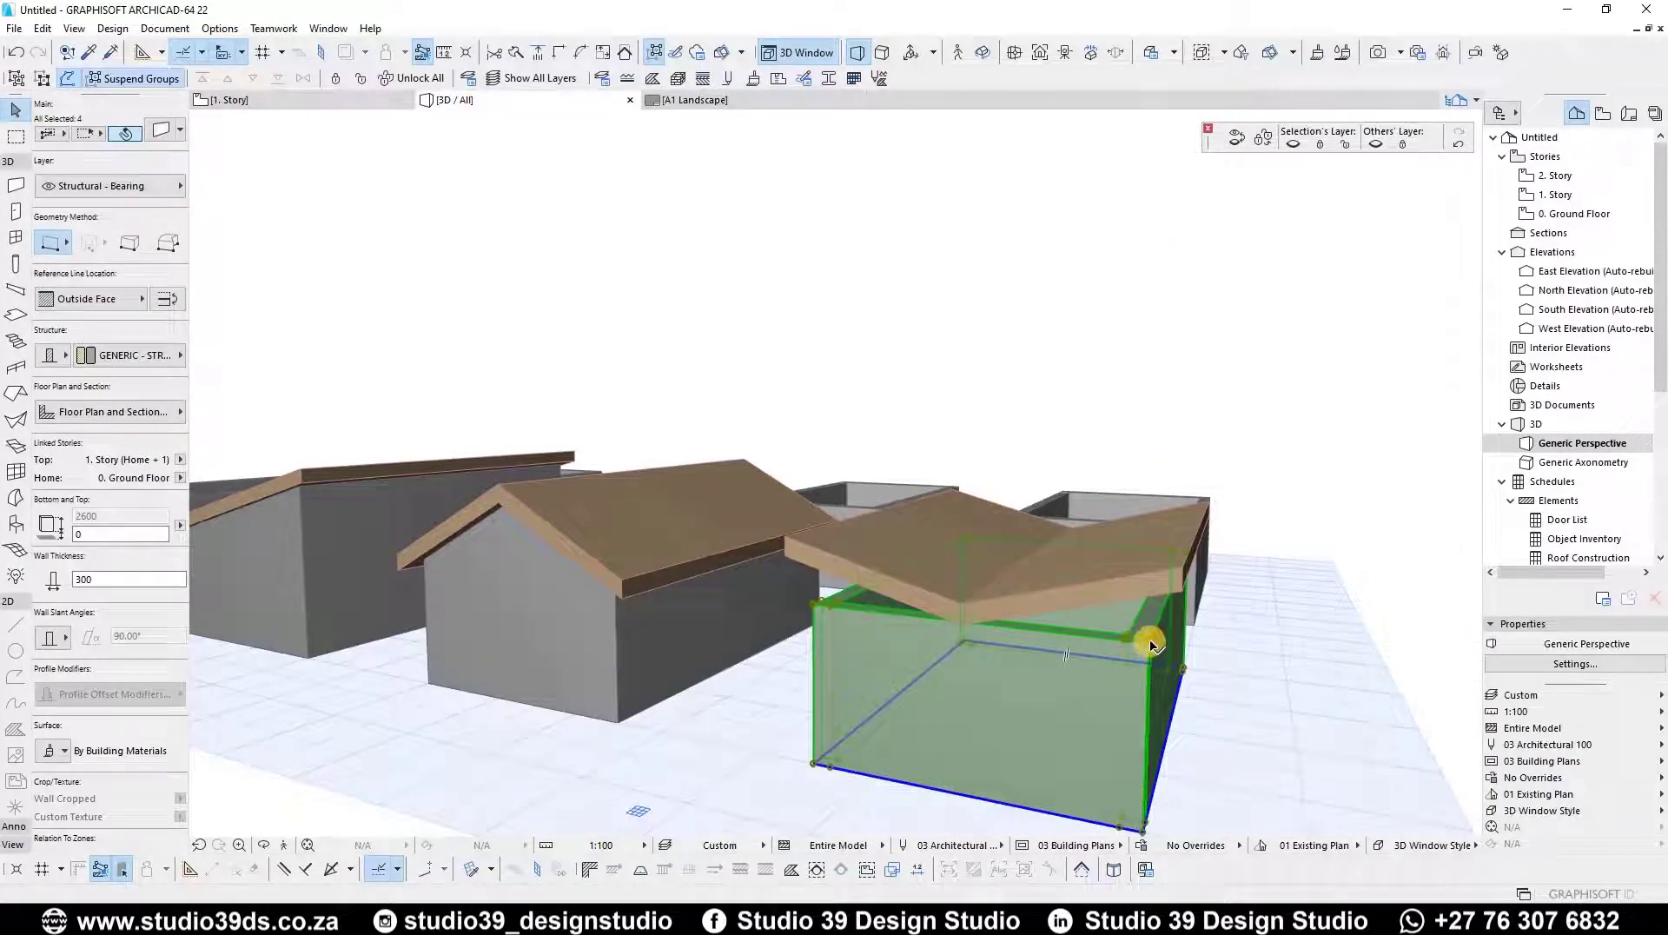
{"action": "left_click", "coordinate": [1149, 645]}
{"action": "left_click", "coordinate": [232, 143]}
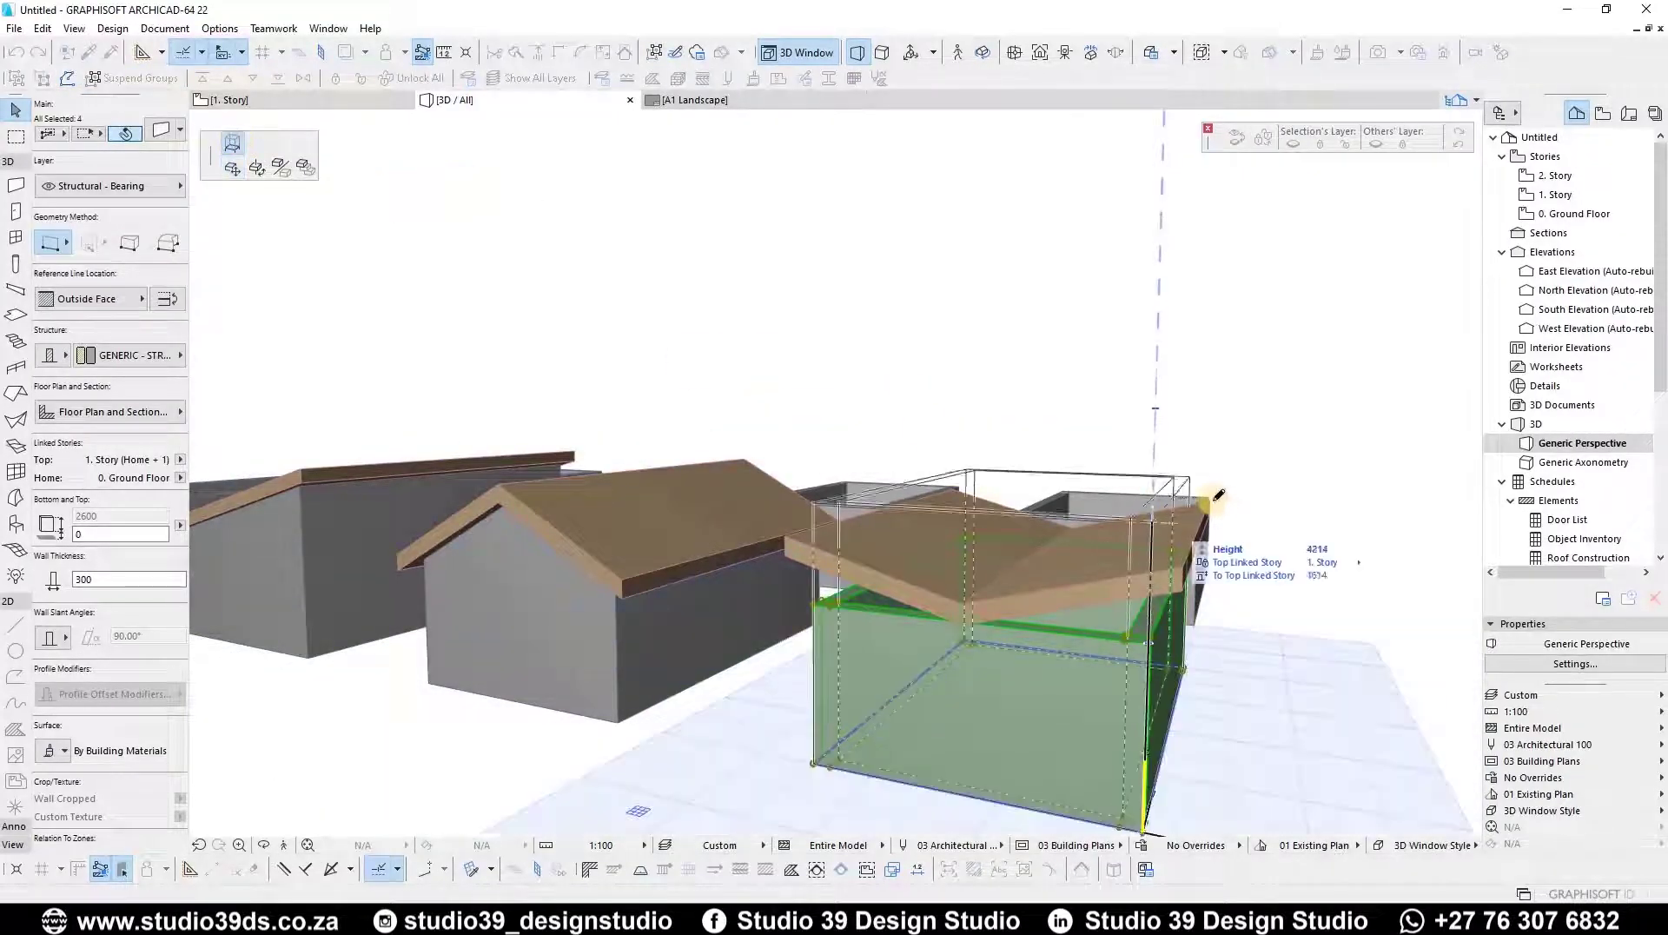
{"action": "left_click", "coordinate": [1111, 525]}
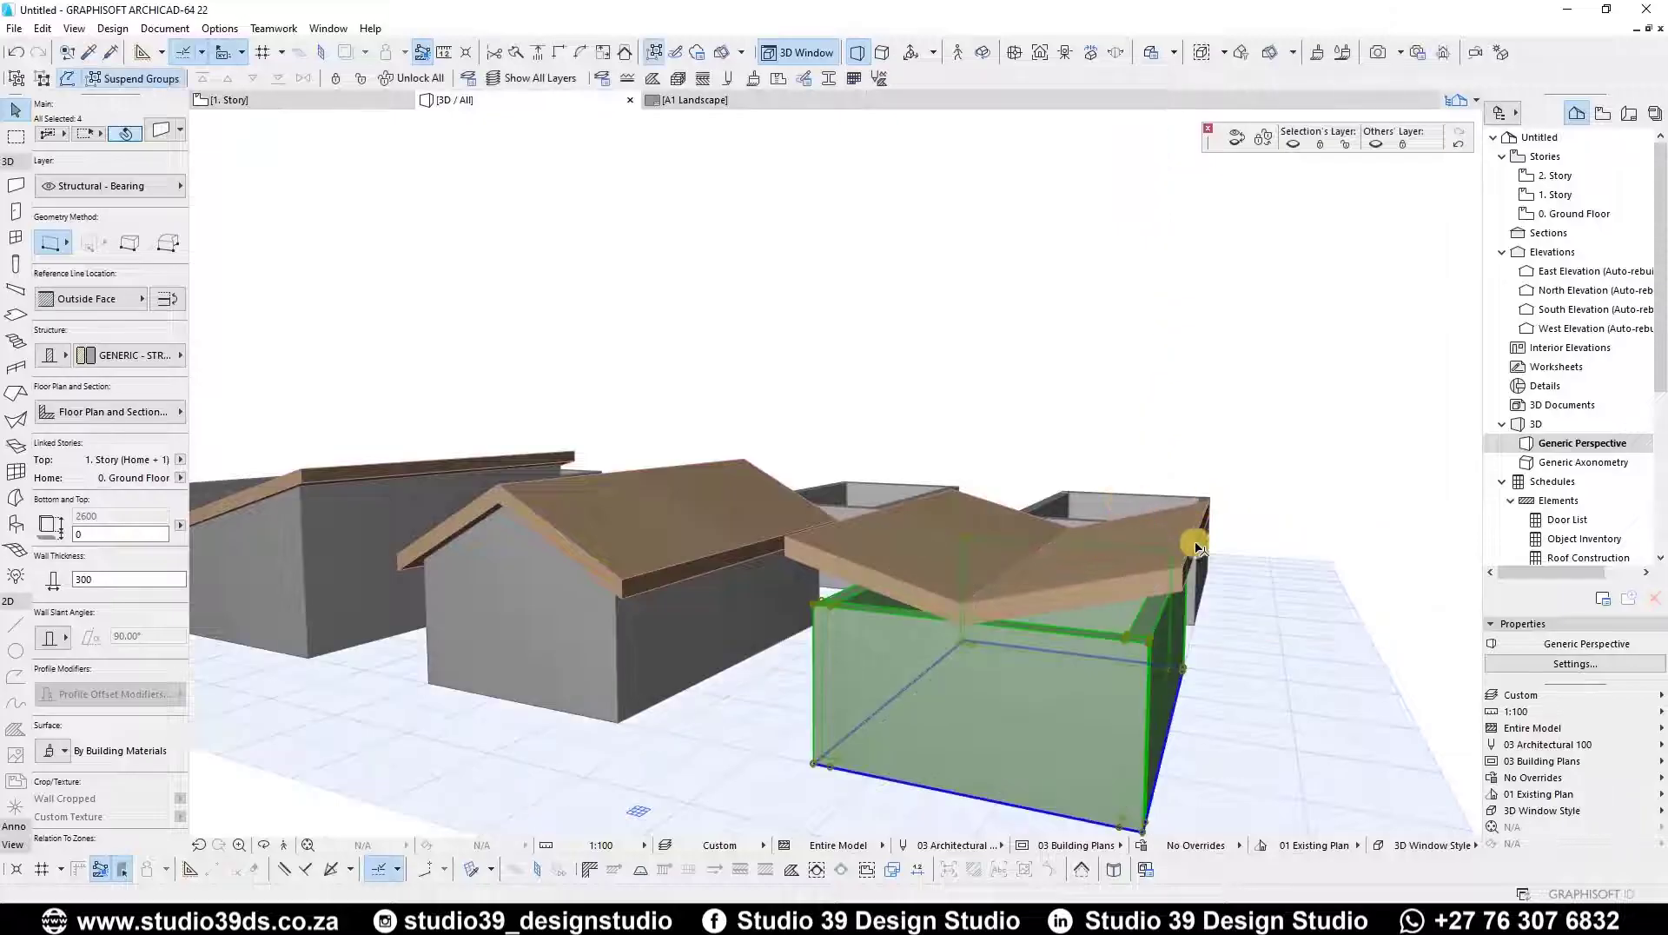
- Stretch the four selected walls up through the butterfly roof to about 3688 mm high
{"action": "left_click", "coordinate": [1149, 645]}
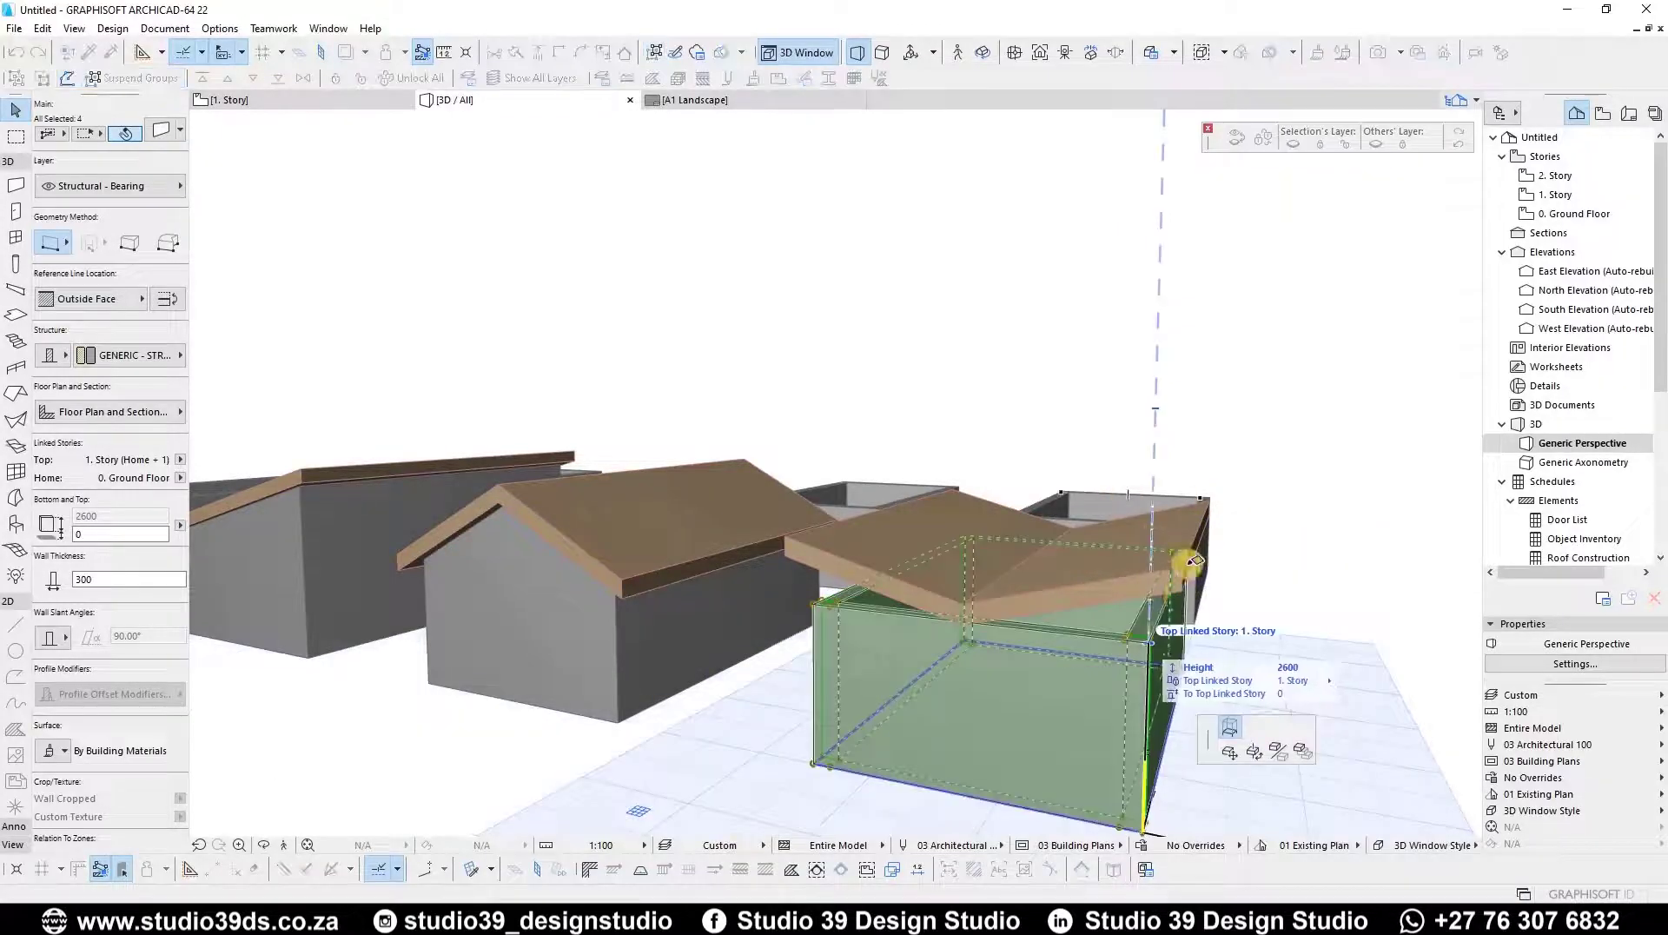
{"action": "left_click", "coordinate": [232, 144]}
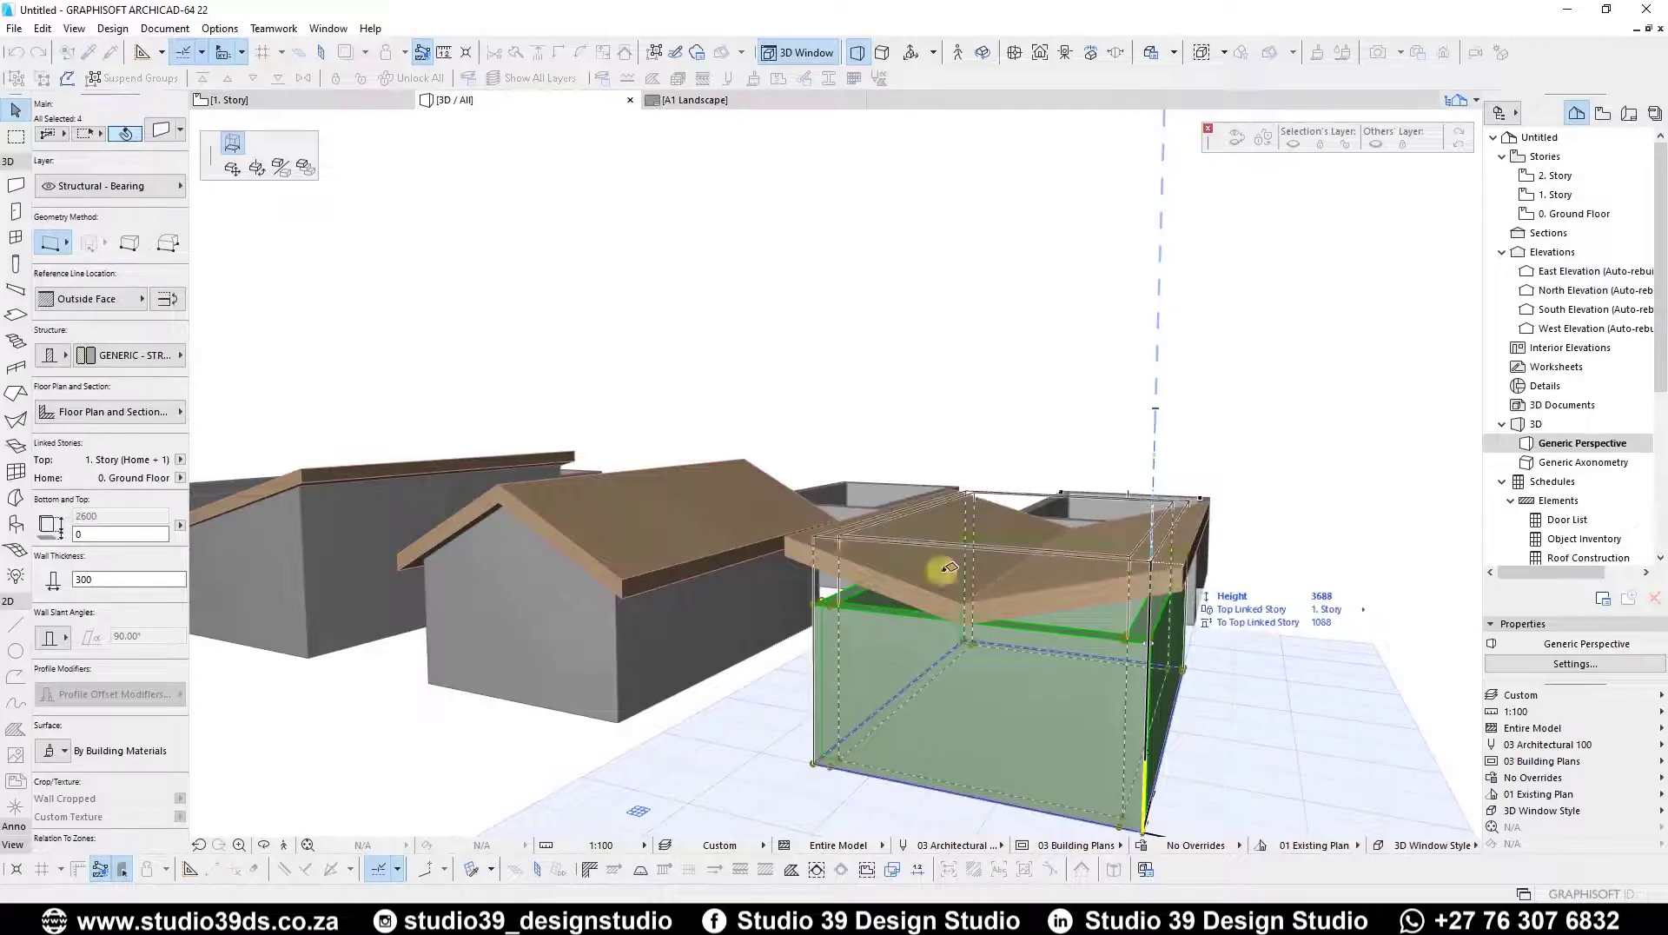
{"action": "left_click", "coordinate": [790, 531]}
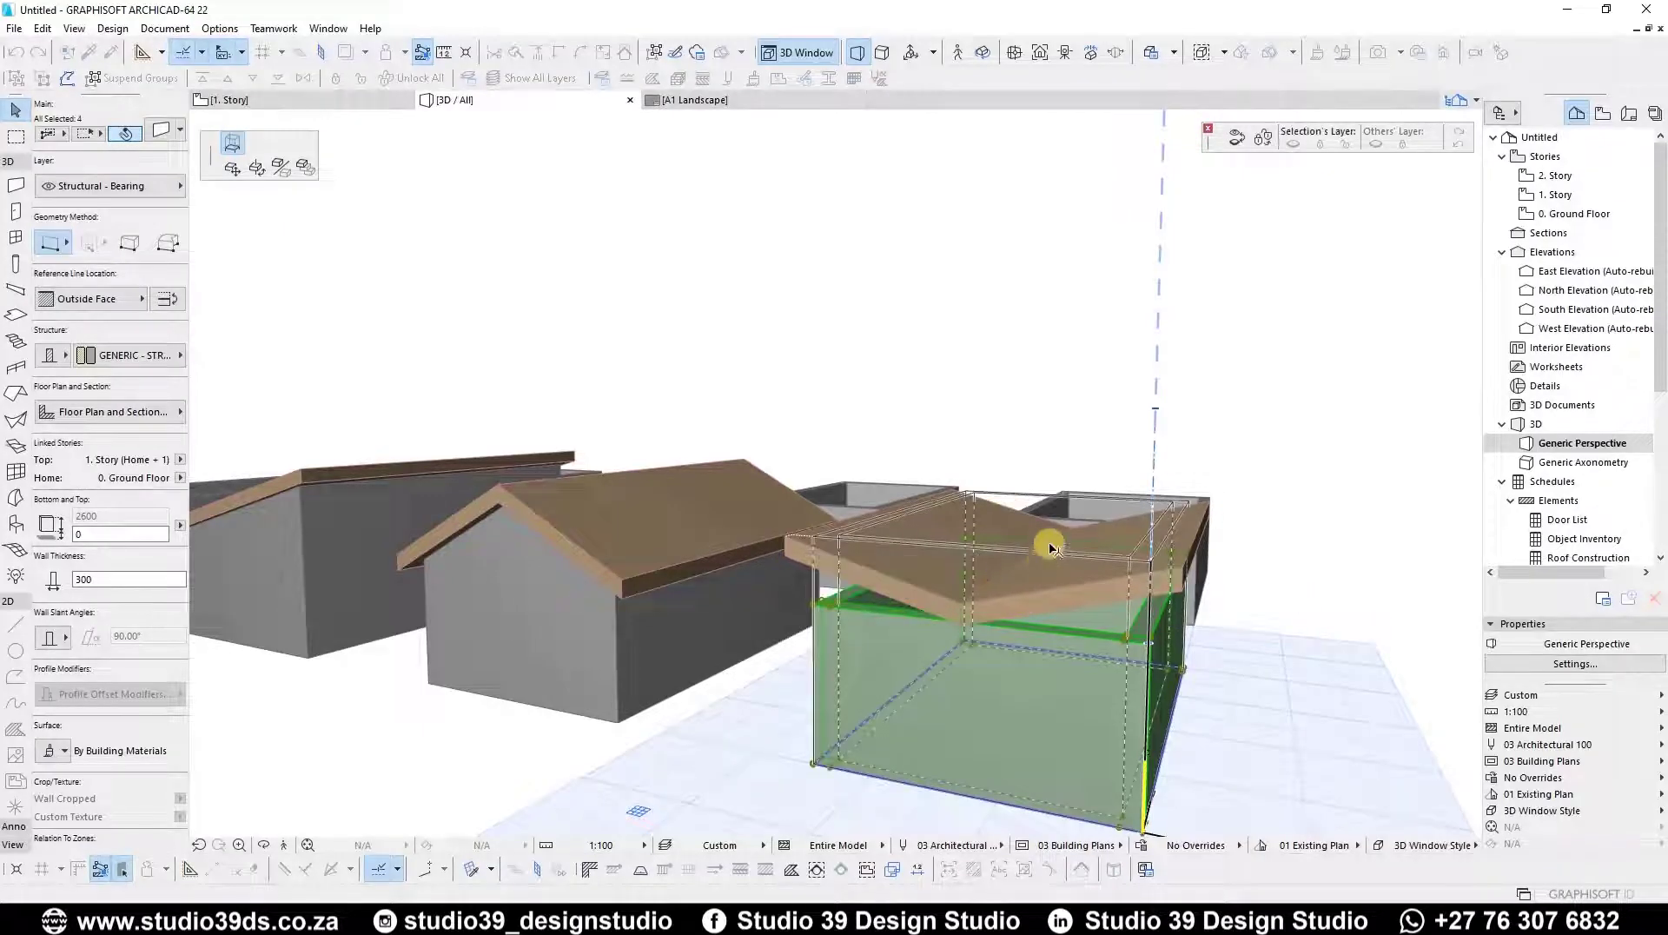
- Add both butterfly roof planes to the wall selection and trim the walls using the roofs from the current selection
{"action": "middle_click_drag", "start_coordinate": [998, 603], "coordinate": [1074, 566], "text": "shift"}
{"action": "left_click", "coordinate": [941, 547], "text": "shift"}
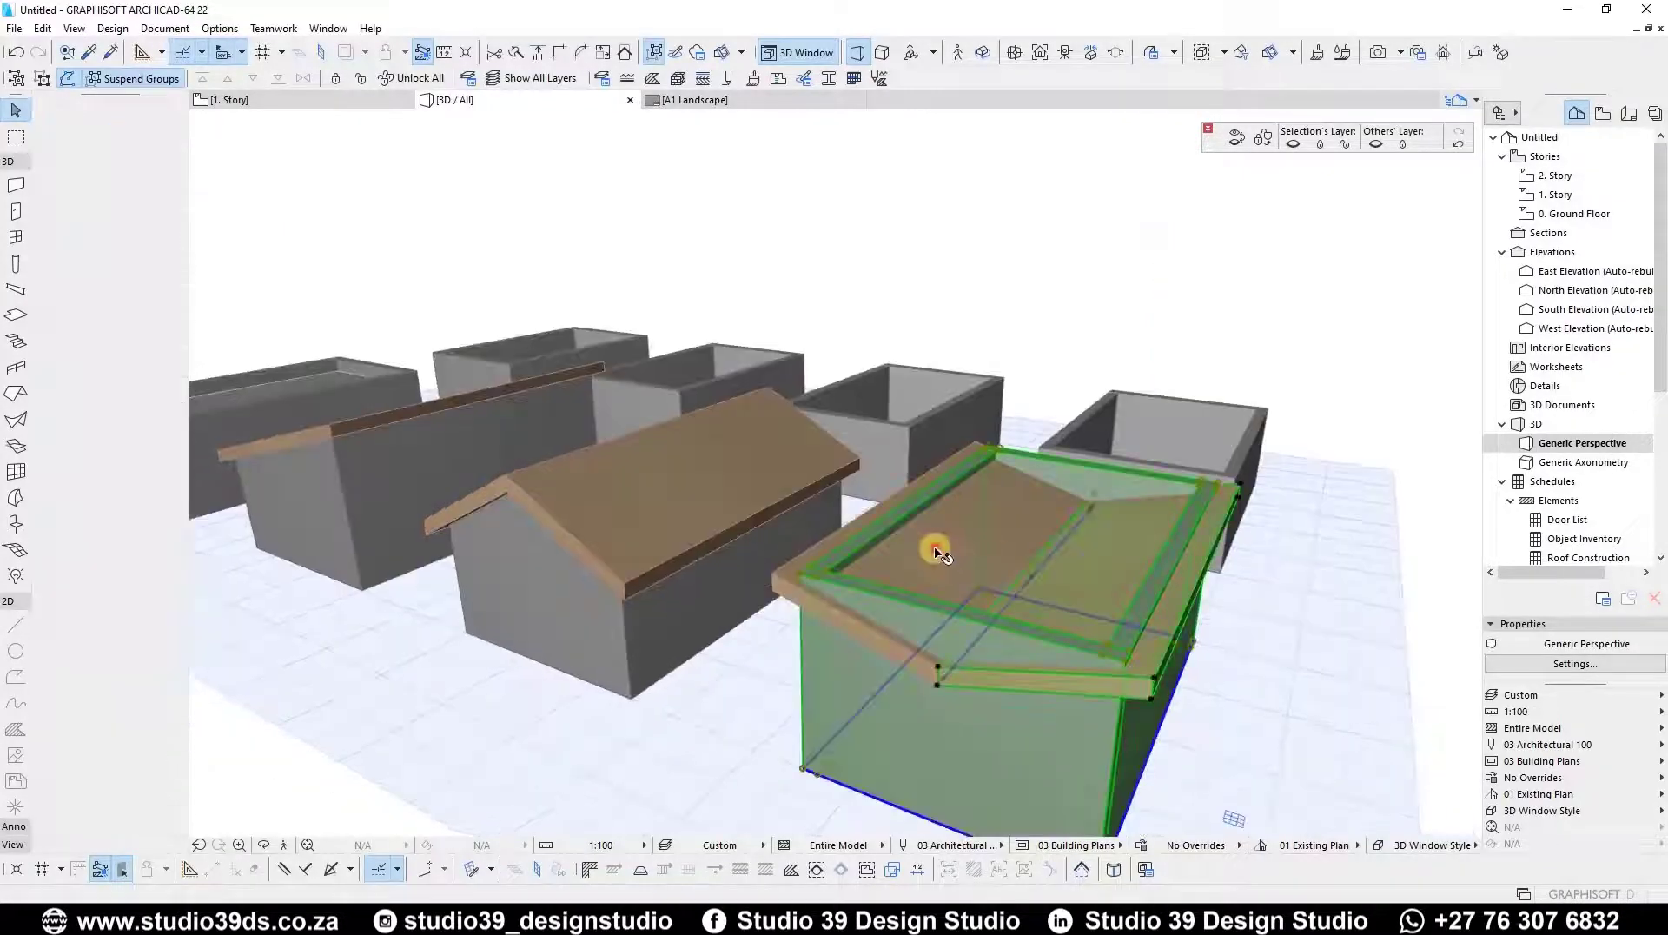
{"action": "left_click", "coordinate": [625, 52]}
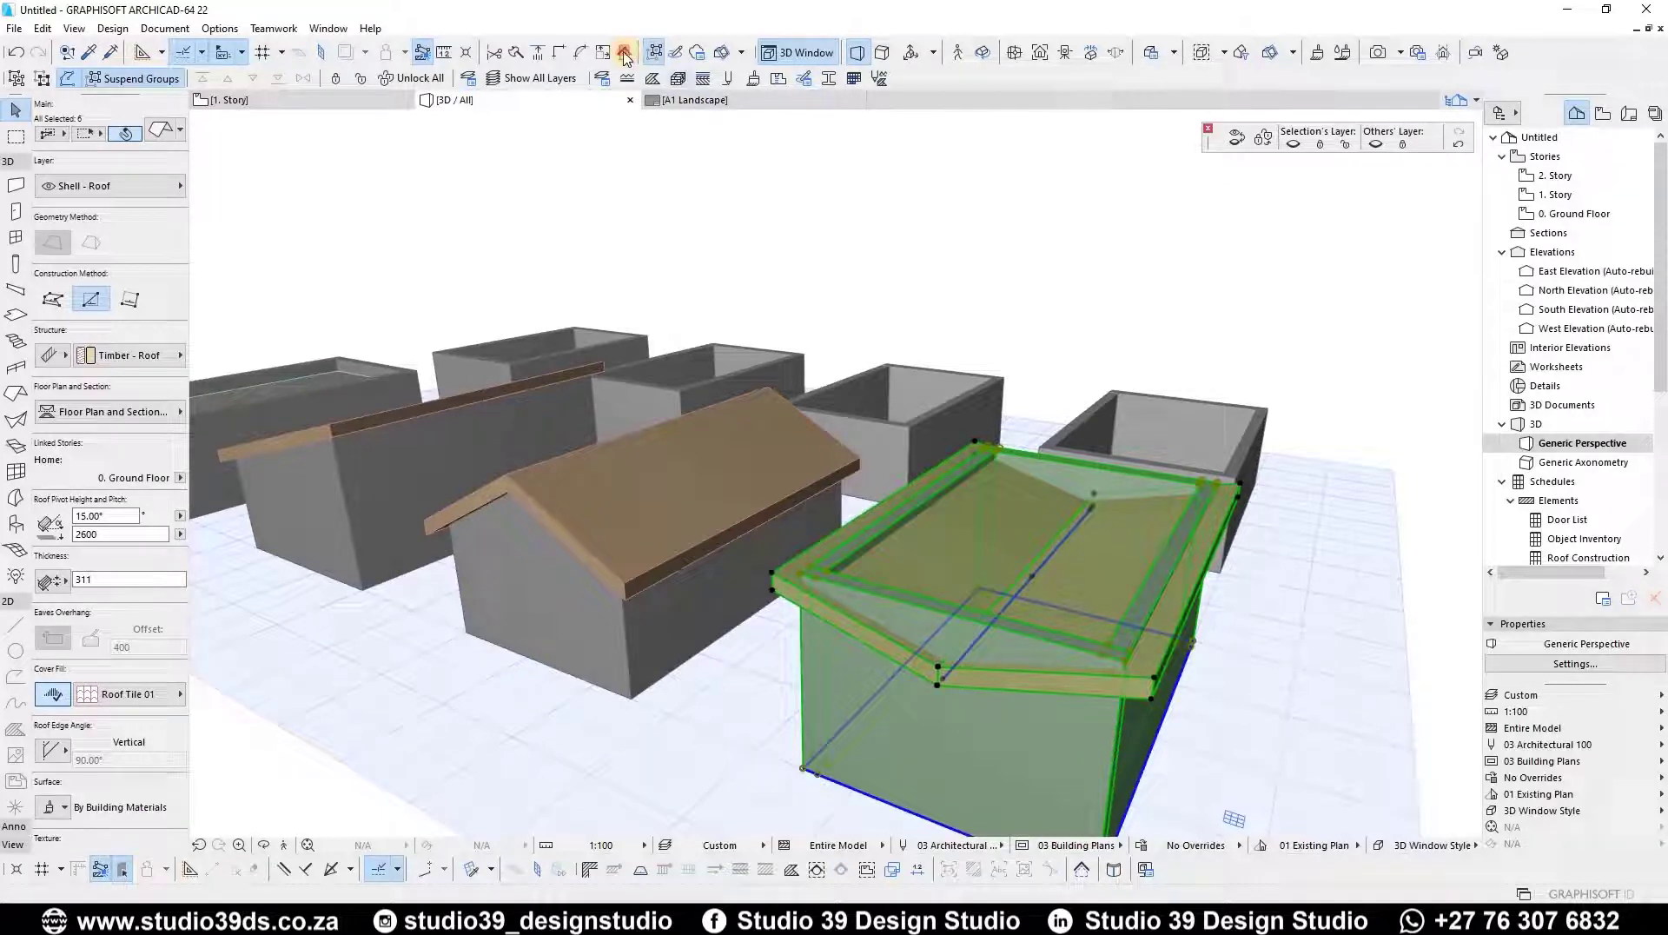
{"action": "left_click", "coordinate": [968, 376]}
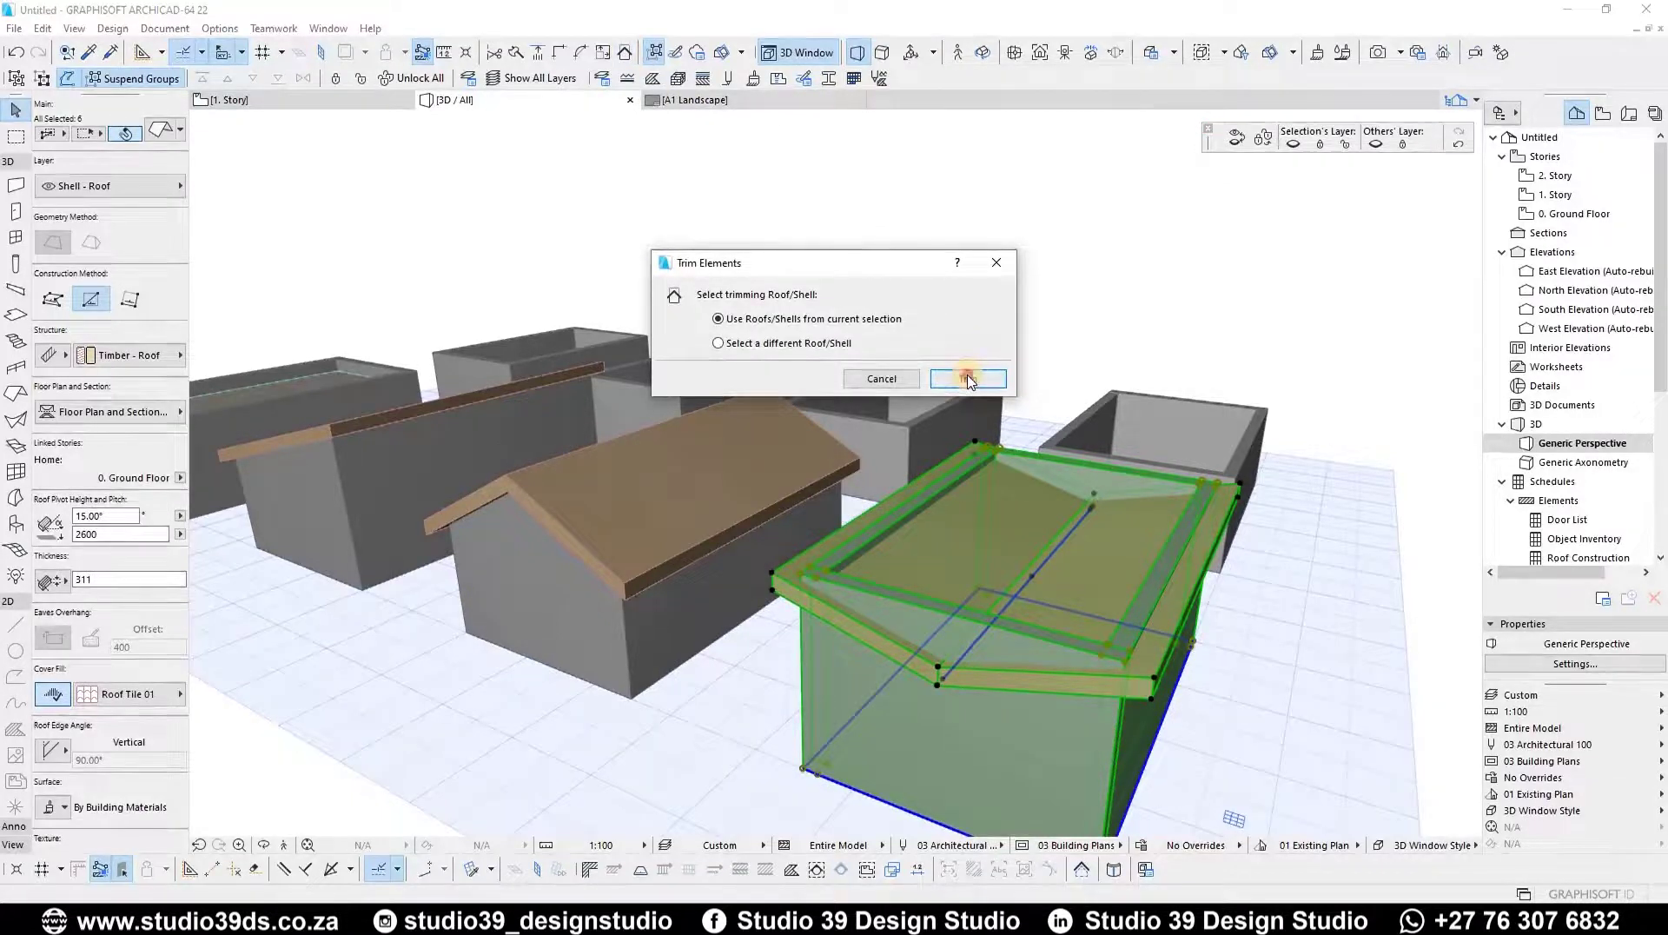
{"action": "key", "text": "Escape"}
{"action": "middle_click_drag", "start_coordinate": [893, 440], "coordinate": [779, 405], "text": "shift"}
{"action": "scroll", "coordinate": [779, 406], "scroll_direction": "up", "scroll_amount": 3}
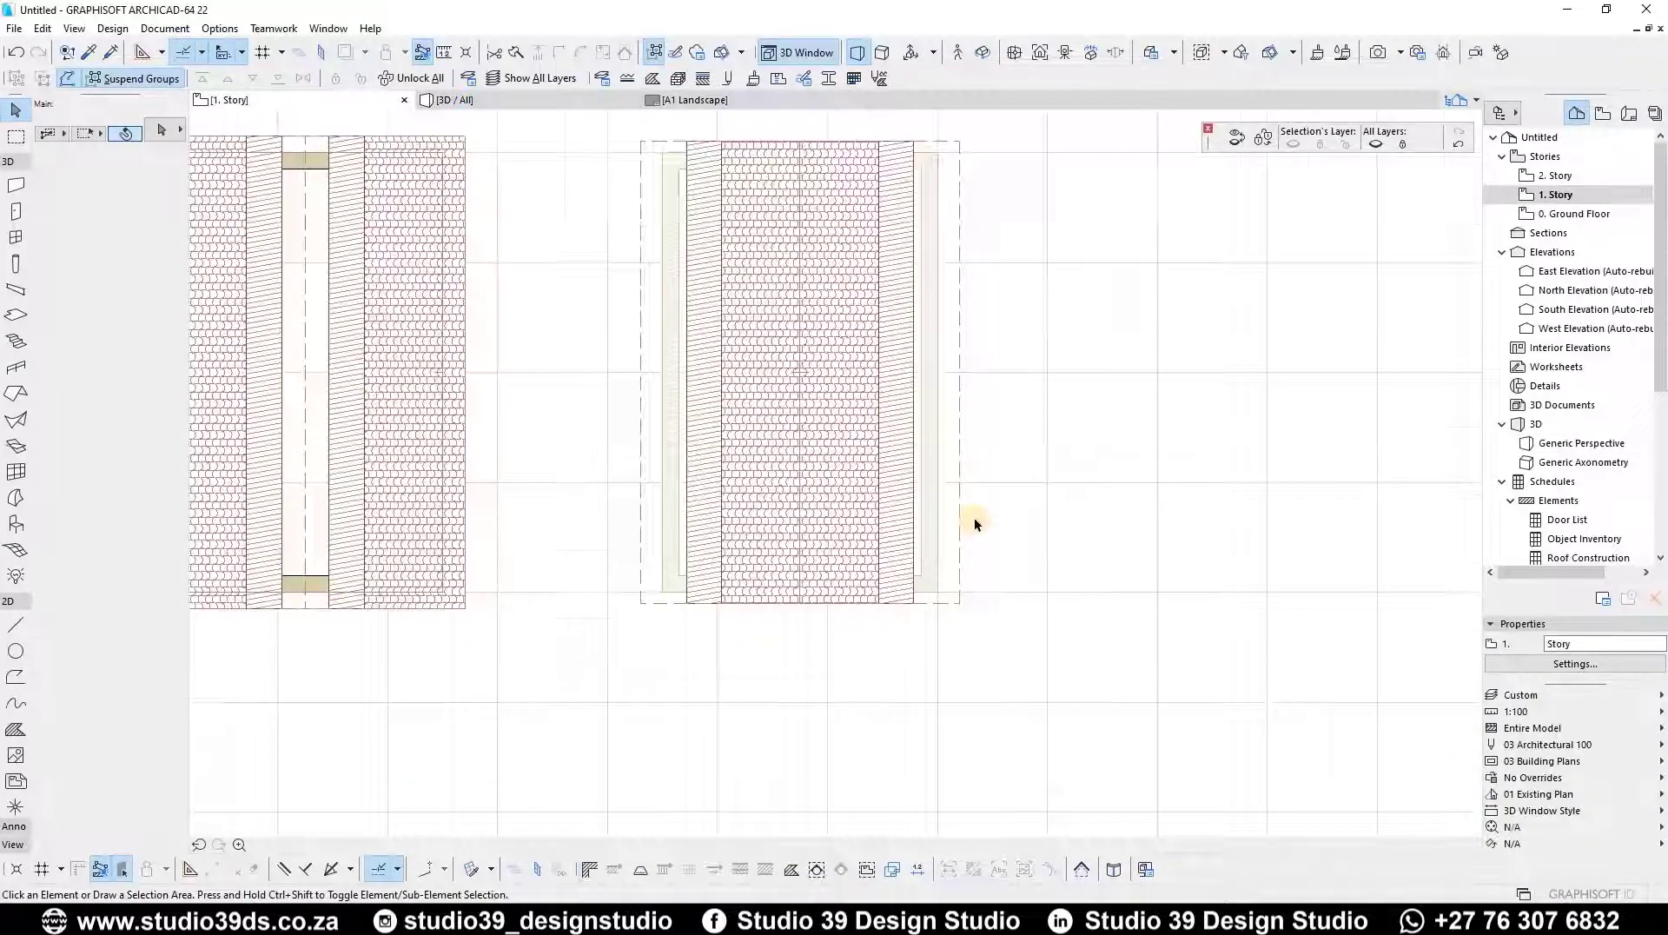
- On the ground floor plan, set the Roof tool to multi-plane geometry and check its default pitch and eaves overhang
{"action": "scroll", "coordinate": [973, 518], "scroll_direction": "down", "scroll_amount": 5}
{"action": "scroll", "coordinate": [964, 514], "scroll_direction": "down", "scroll_amount": 2}
{"action": "key", "text": "ctrl+Down"}
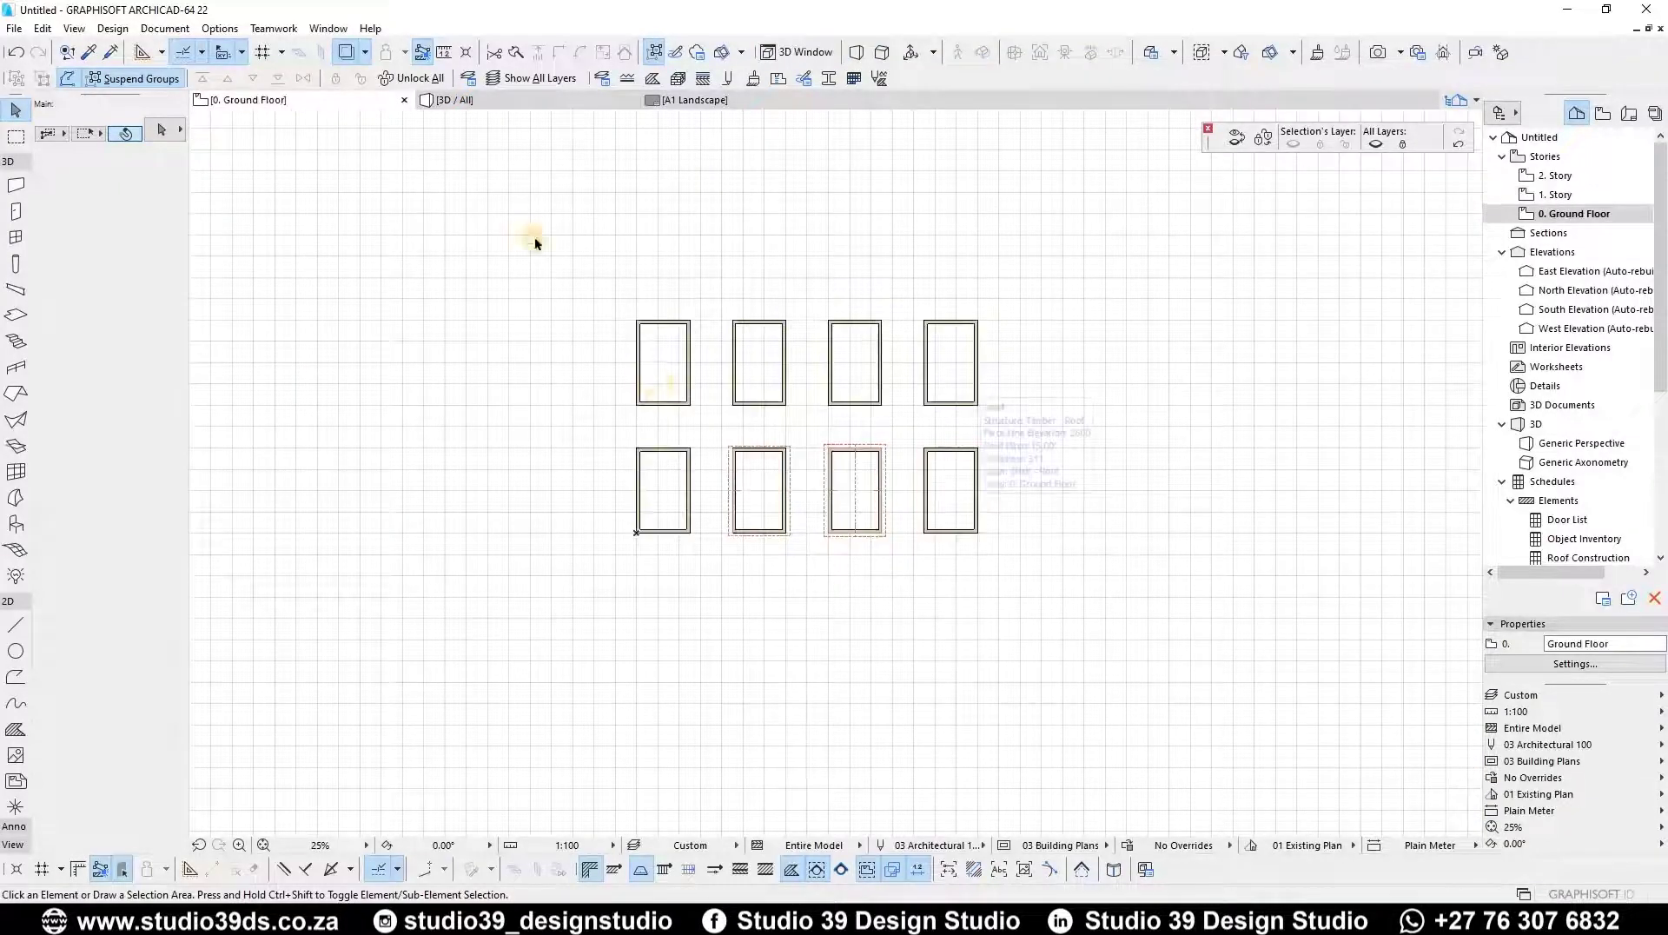
{"action": "scroll", "coordinate": [702, 370], "scroll_direction": "up", "scroll_amount": 6}
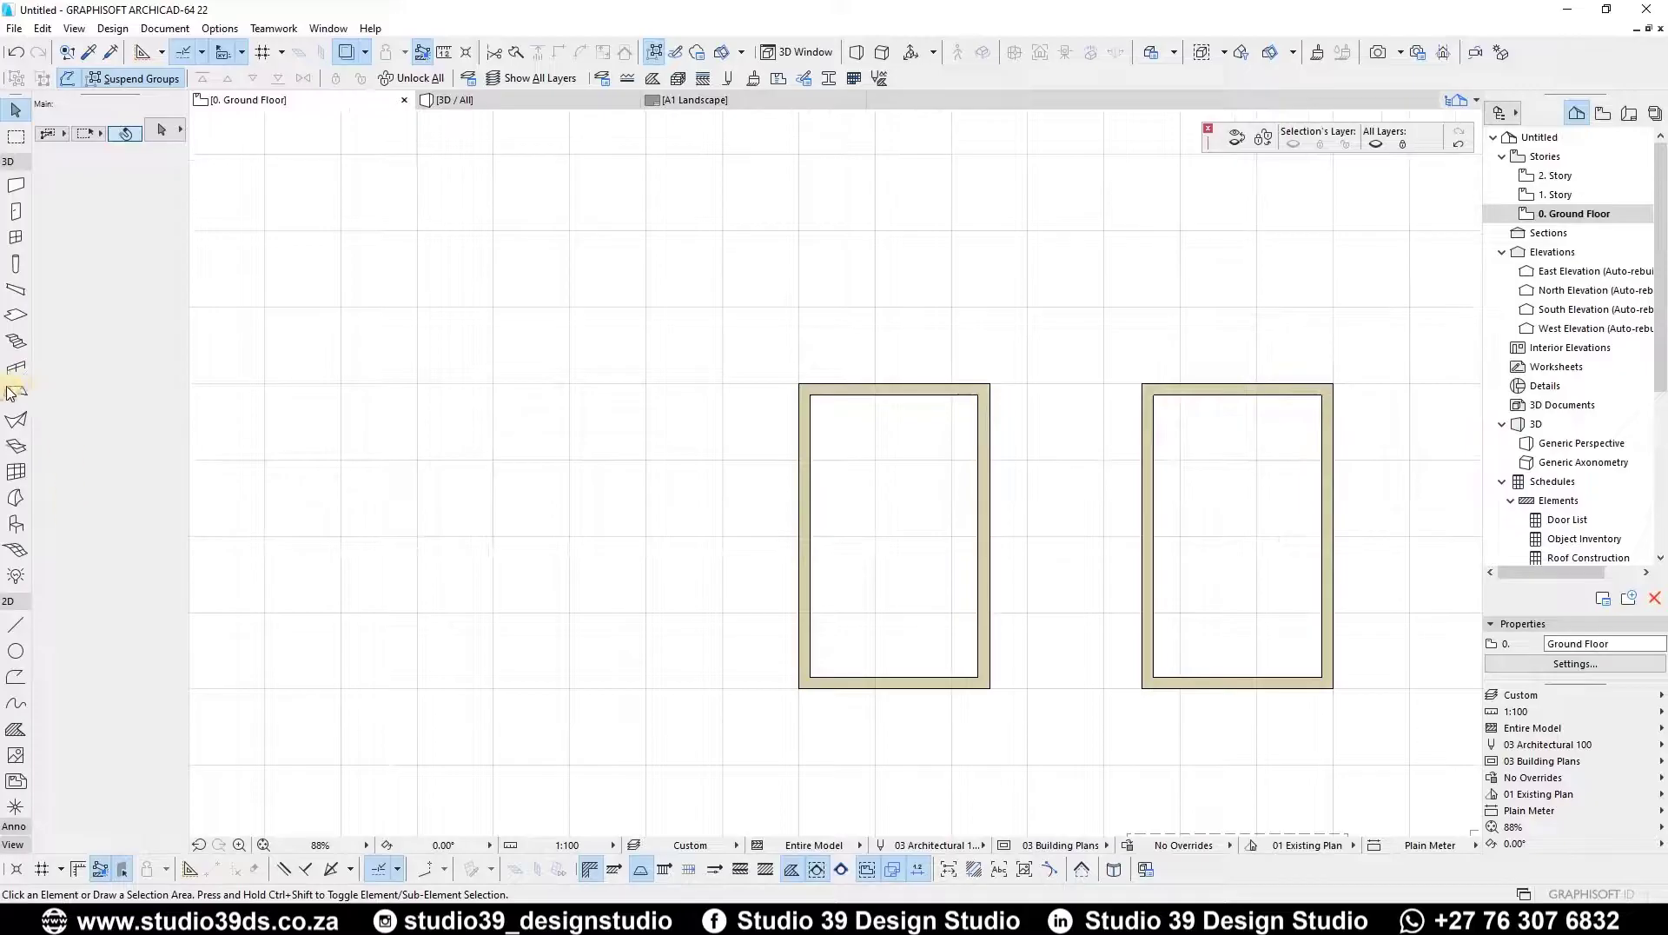
{"action": "left_click", "coordinate": [15, 392]}
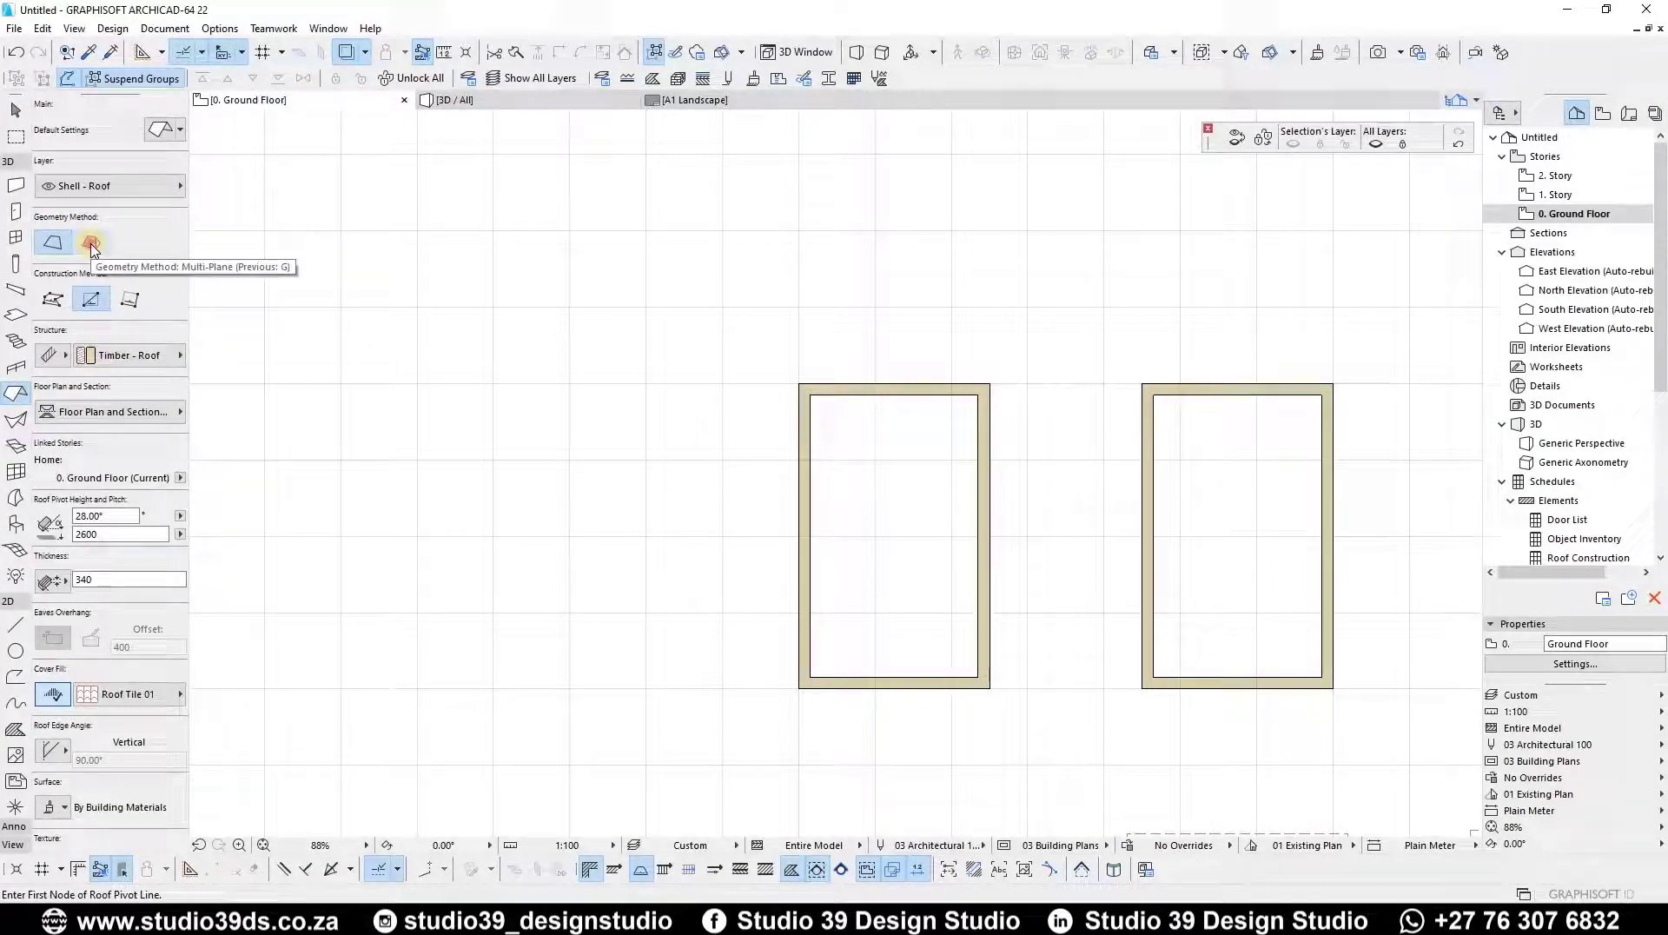
{"action": "left_click", "coordinate": [91, 243]}
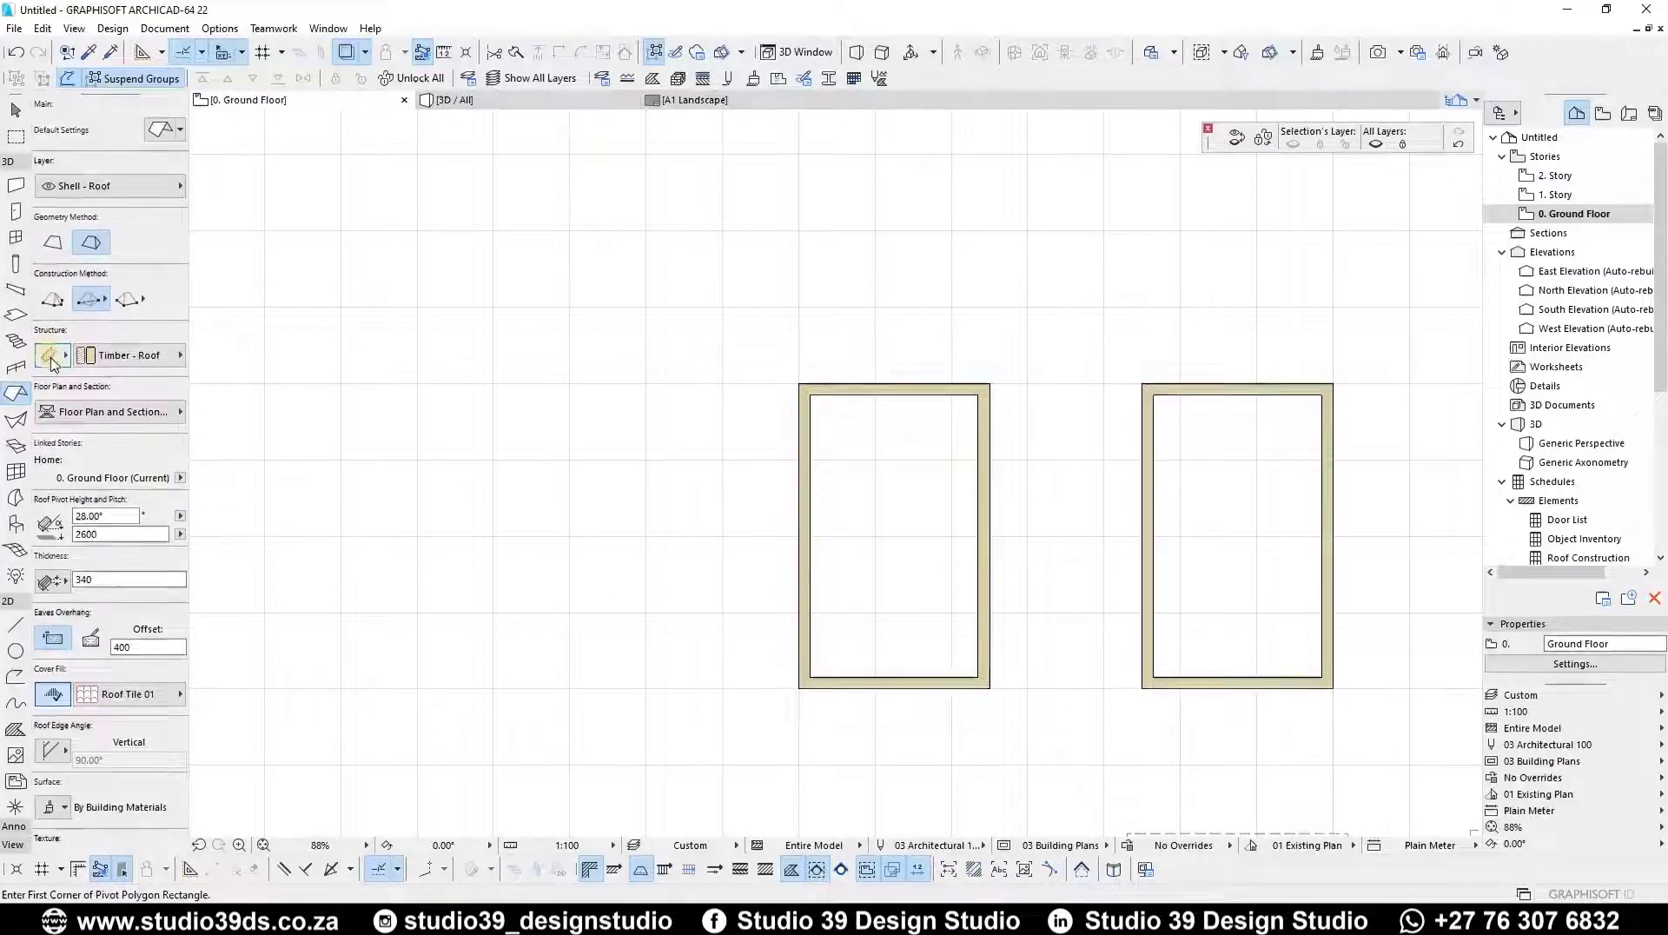
{"action": "key", "text": "ctrl+t"}
{"action": "double_click", "coordinate": [971, 243]}
{"action": "left_click", "coordinate": [808, 369]}
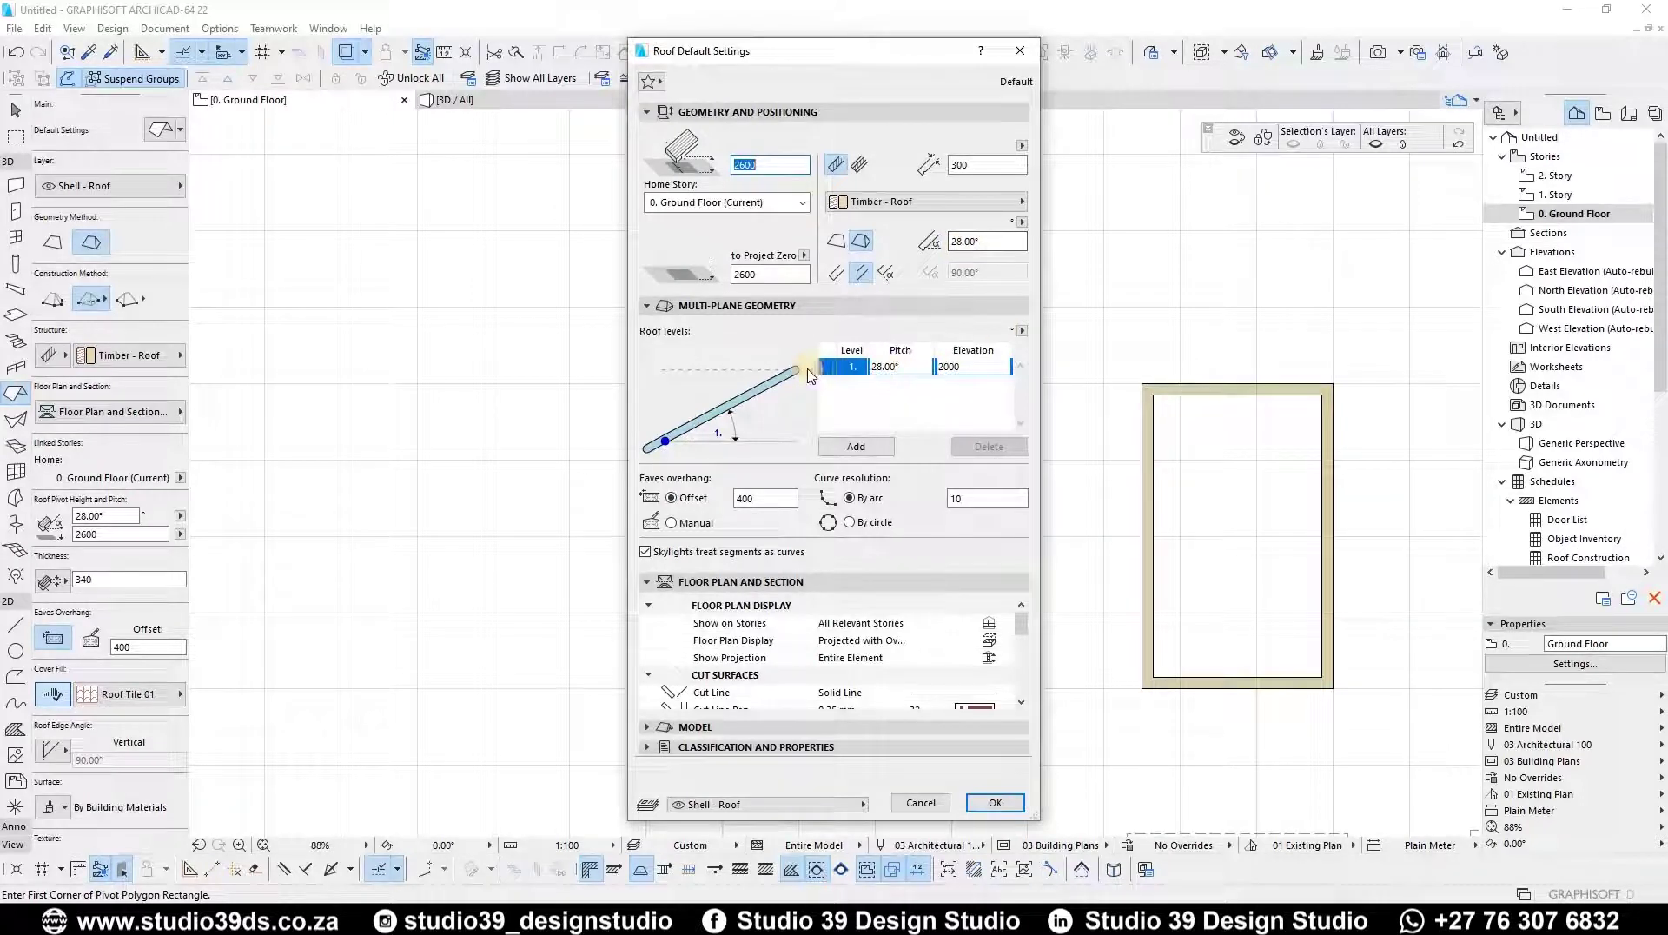
{"action": "double_click", "coordinate": [759, 497]}
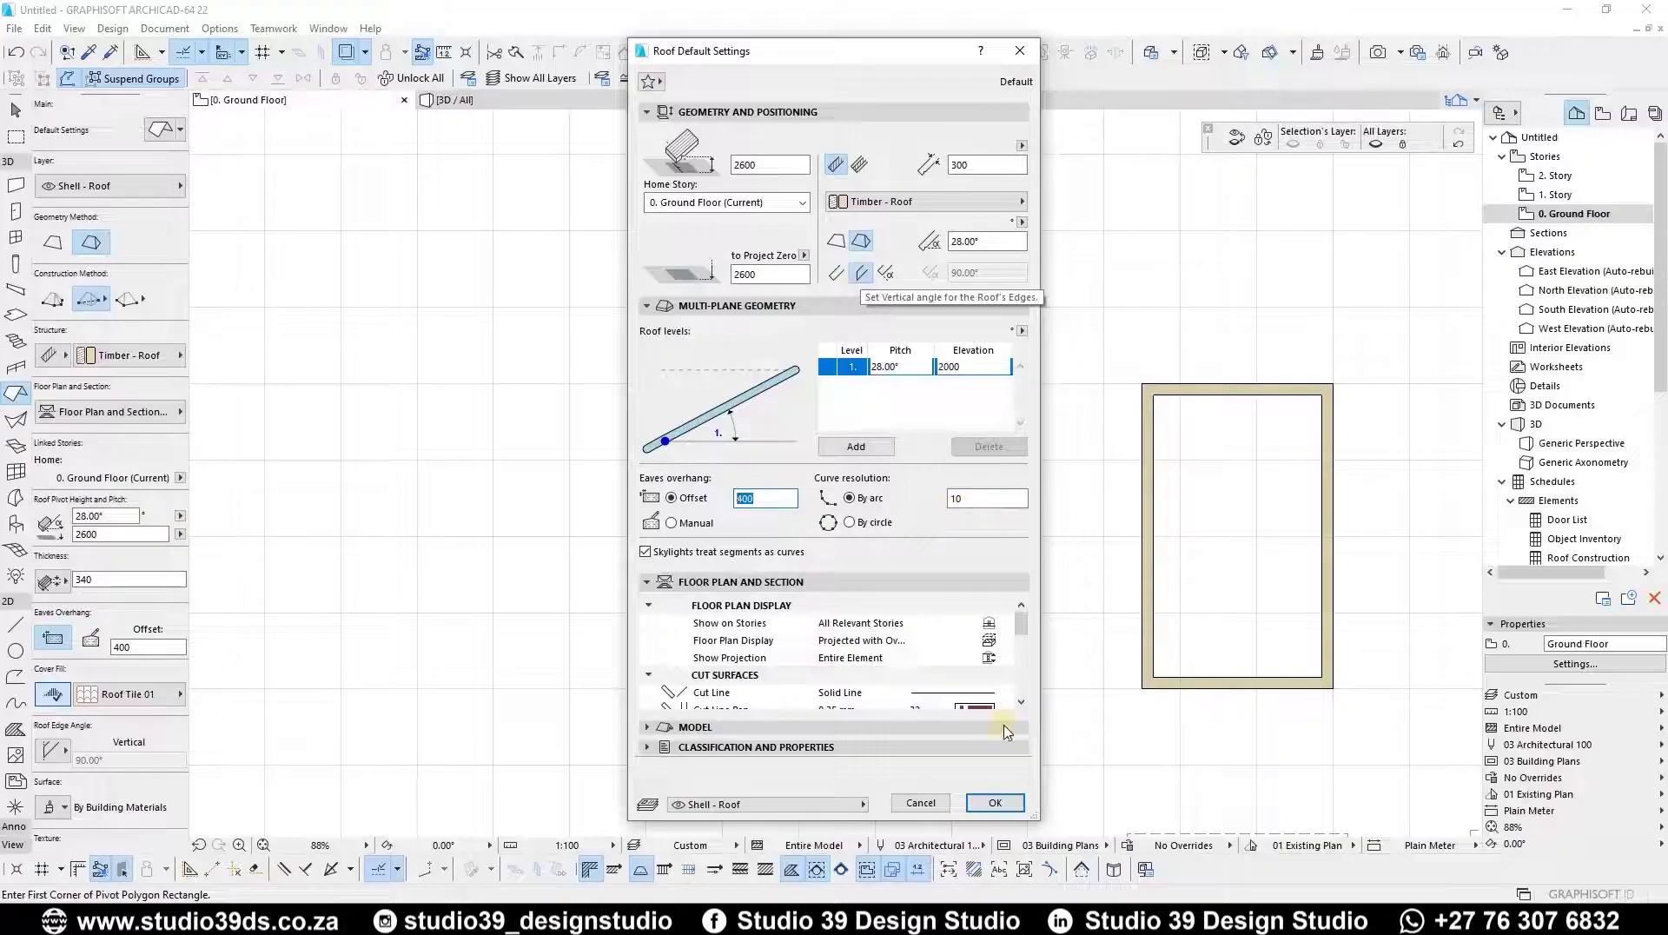
{"action": "left_click", "coordinate": [995, 802]}
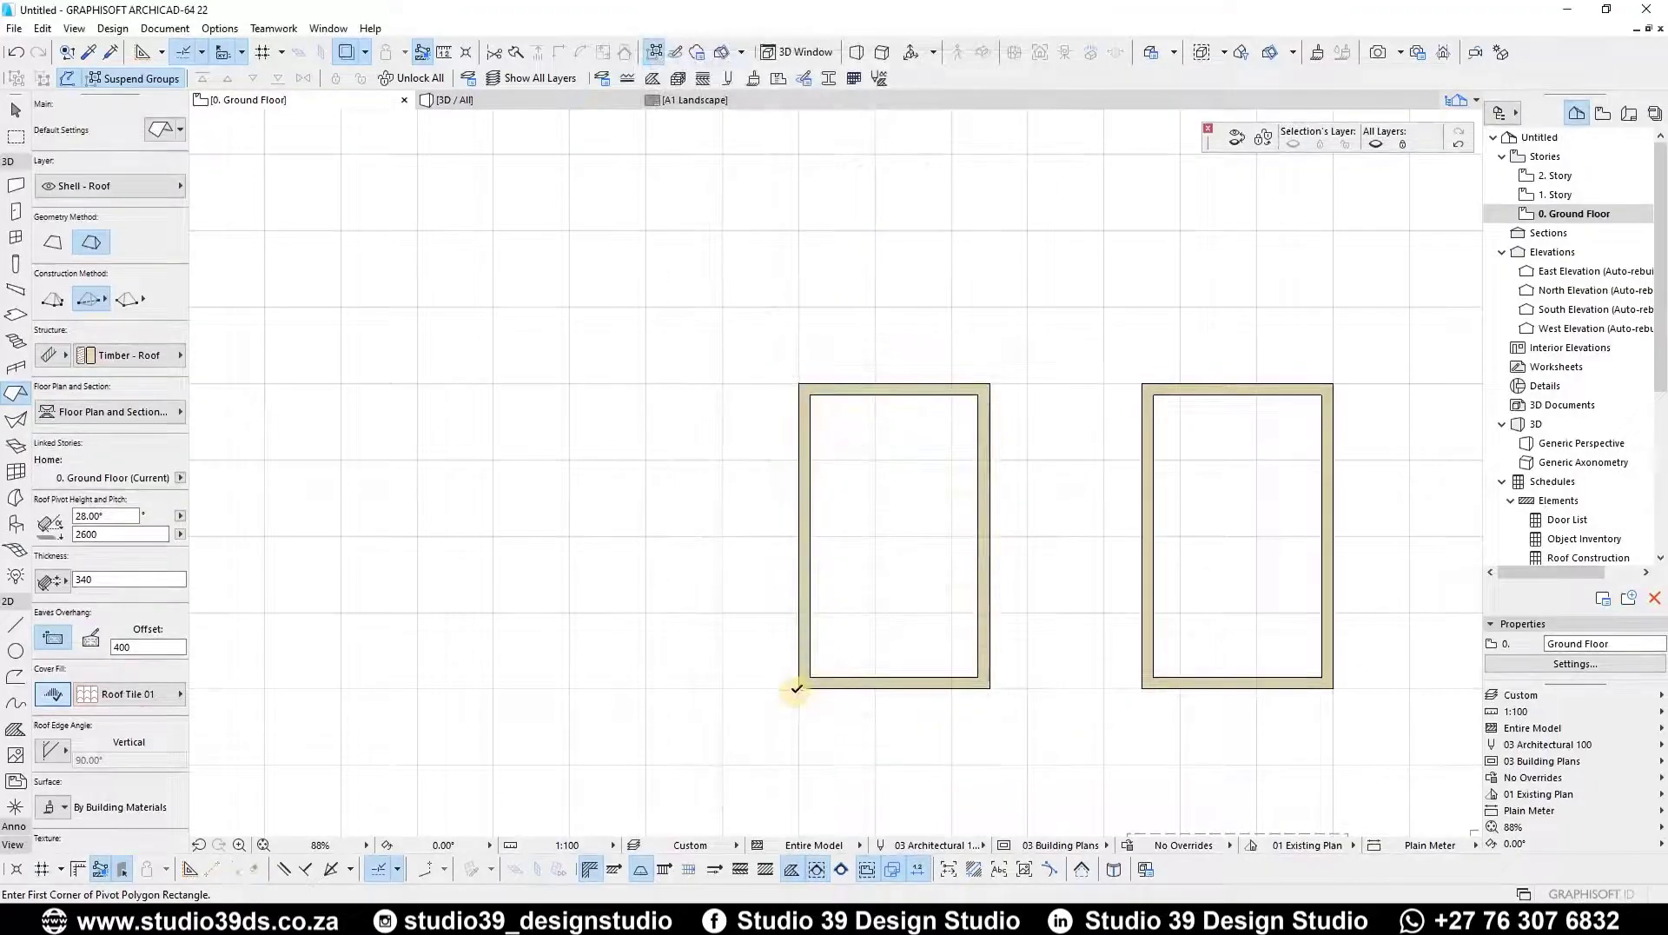
- Draw a 5000 by 8000 multi-plane hip roof over the first back-row box's outer corners and inspect it in 3D
{"action": "left_click", "coordinate": [798, 687]}
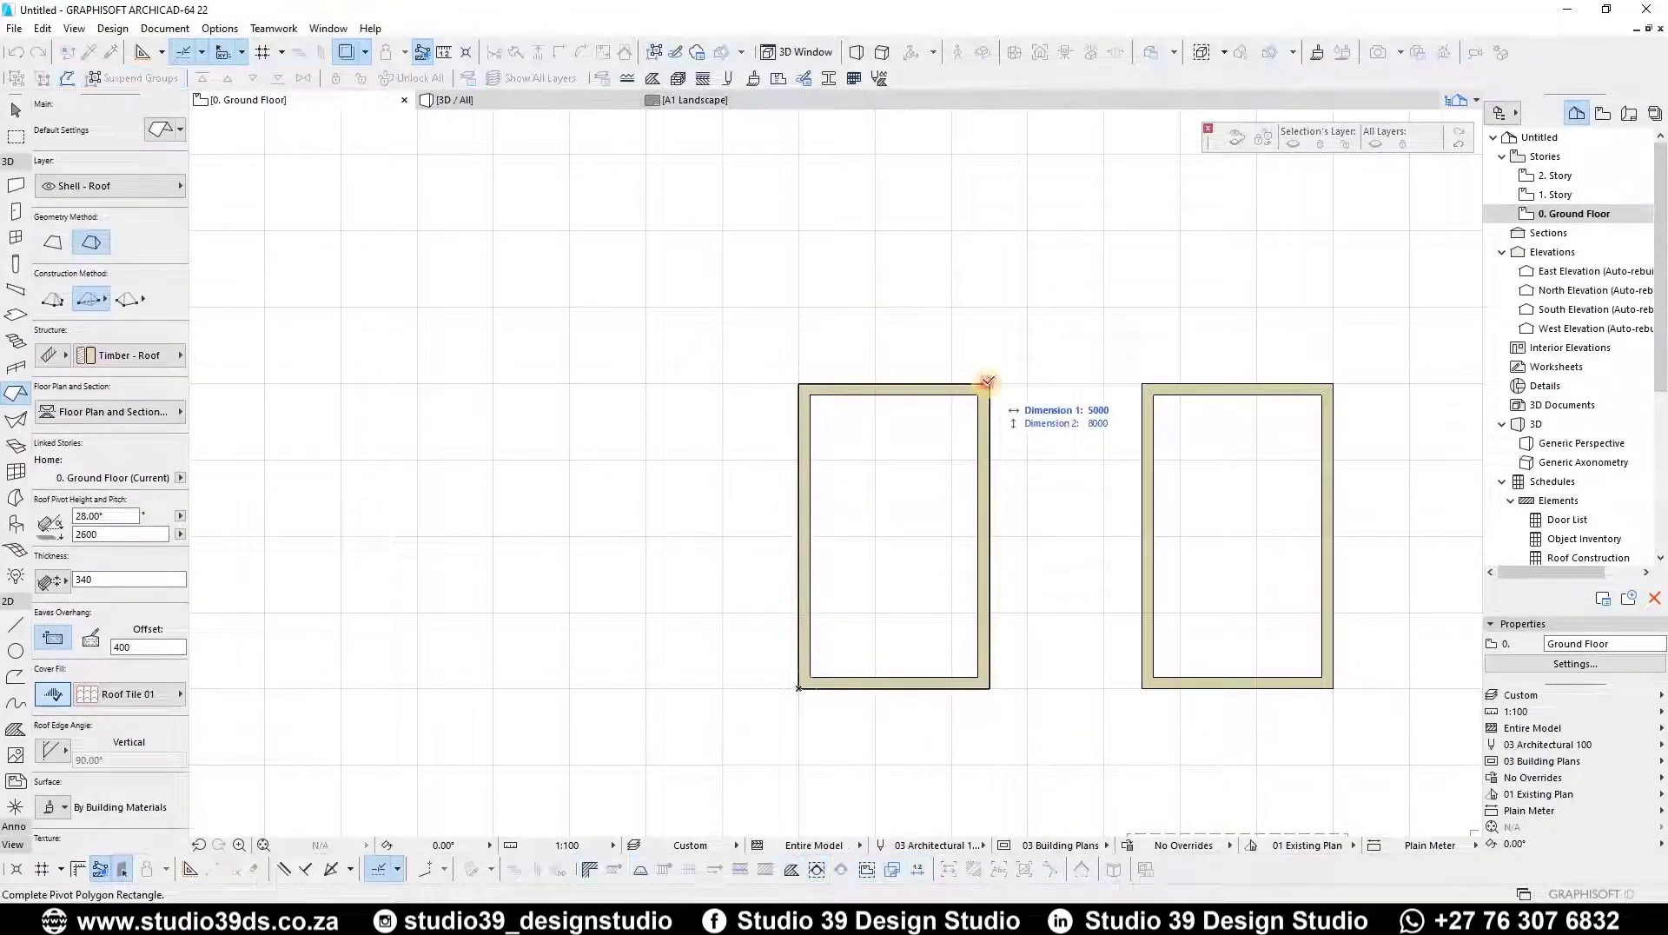
{"action": "left_click", "coordinate": [989, 384]}
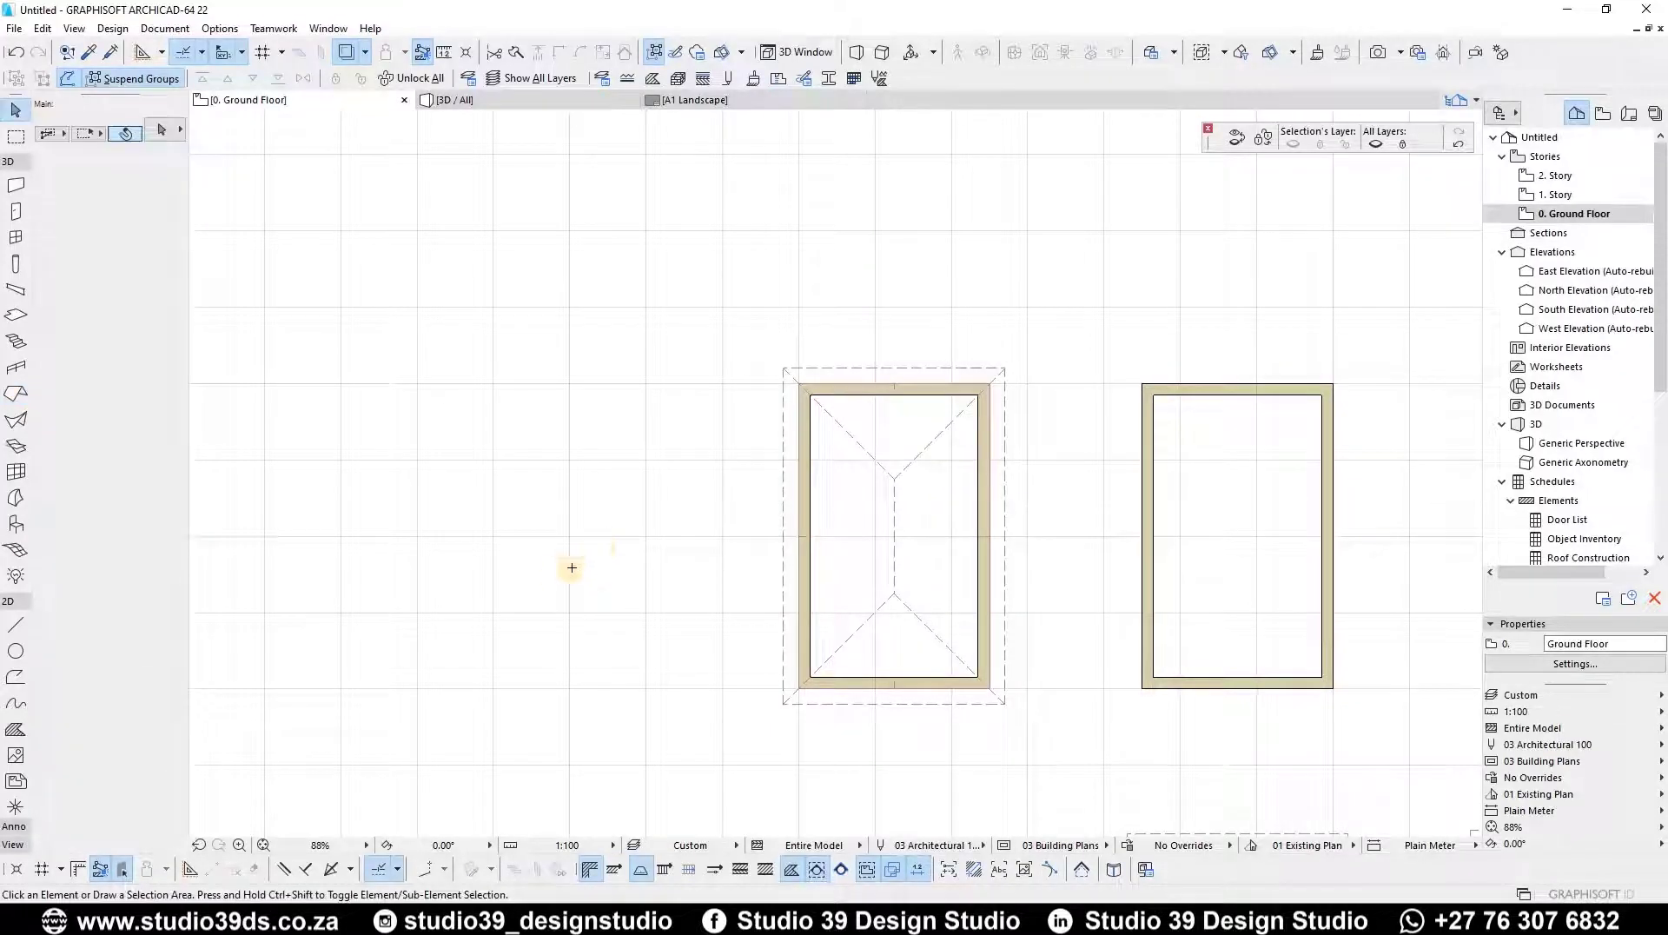
{"action": "key", "text": "F3"}
{"action": "scroll", "coordinate": [747, 469], "scroll_direction": "up", "scroll_amount": 4}
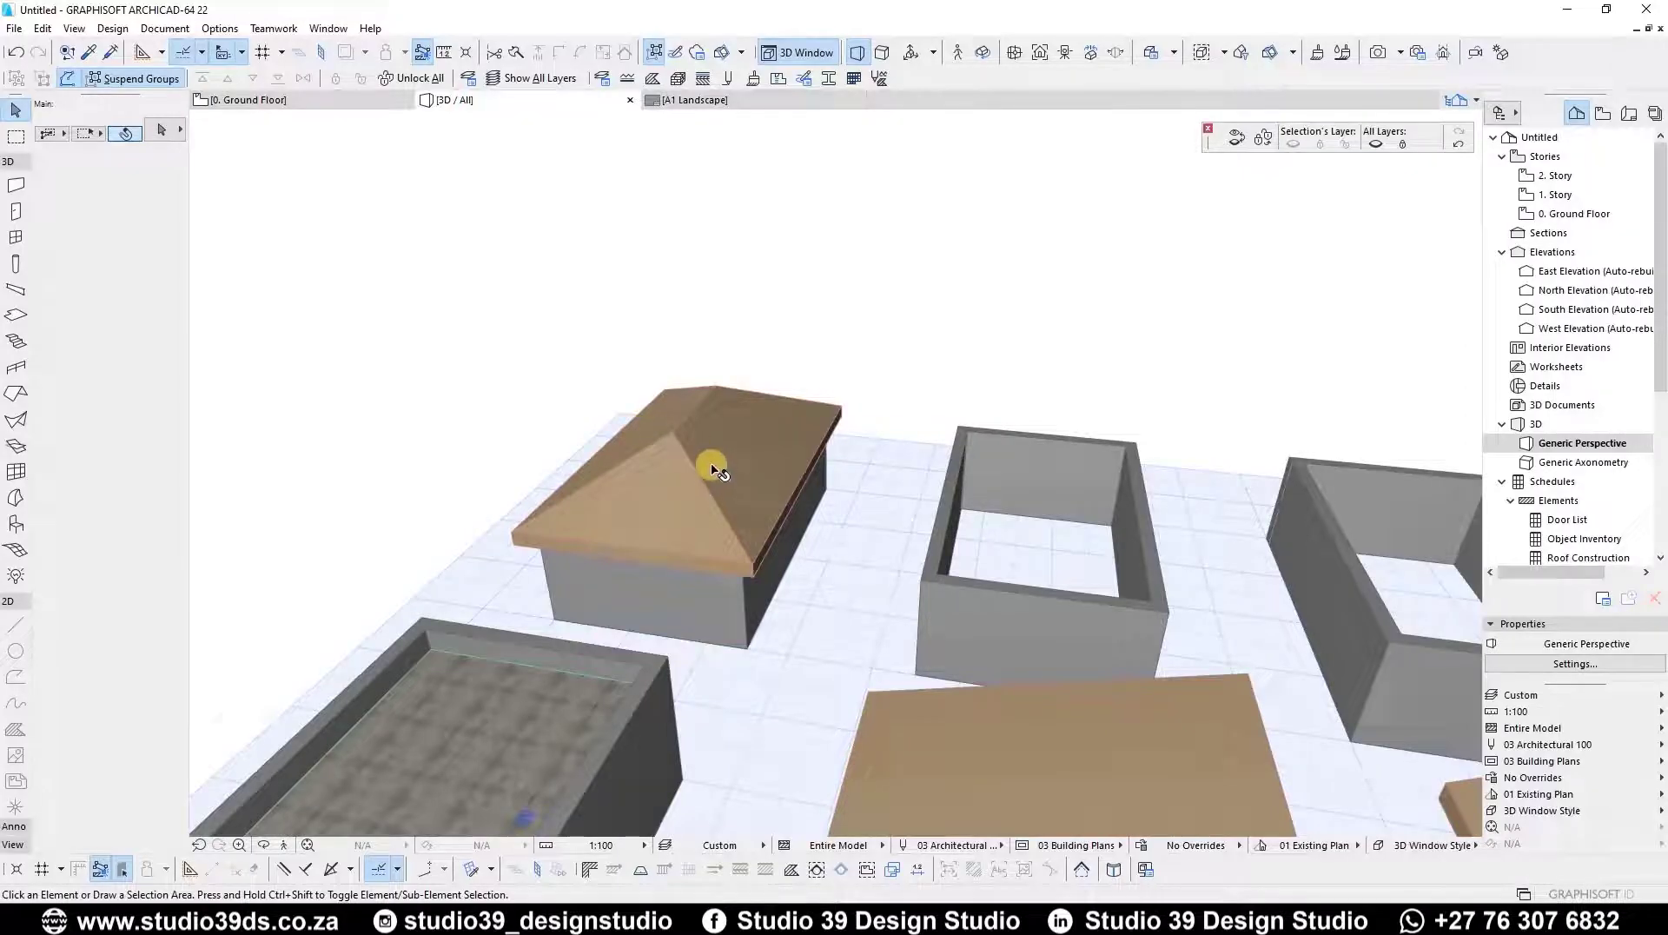
{"action": "scroll", "coordinate": [707, 464], "scroll_direction": "up", "scroll_amount": 2}
{"action": "scroll", "coordinate": [565, 591], "scroll_direction": "down", "scroll_amount": 4}
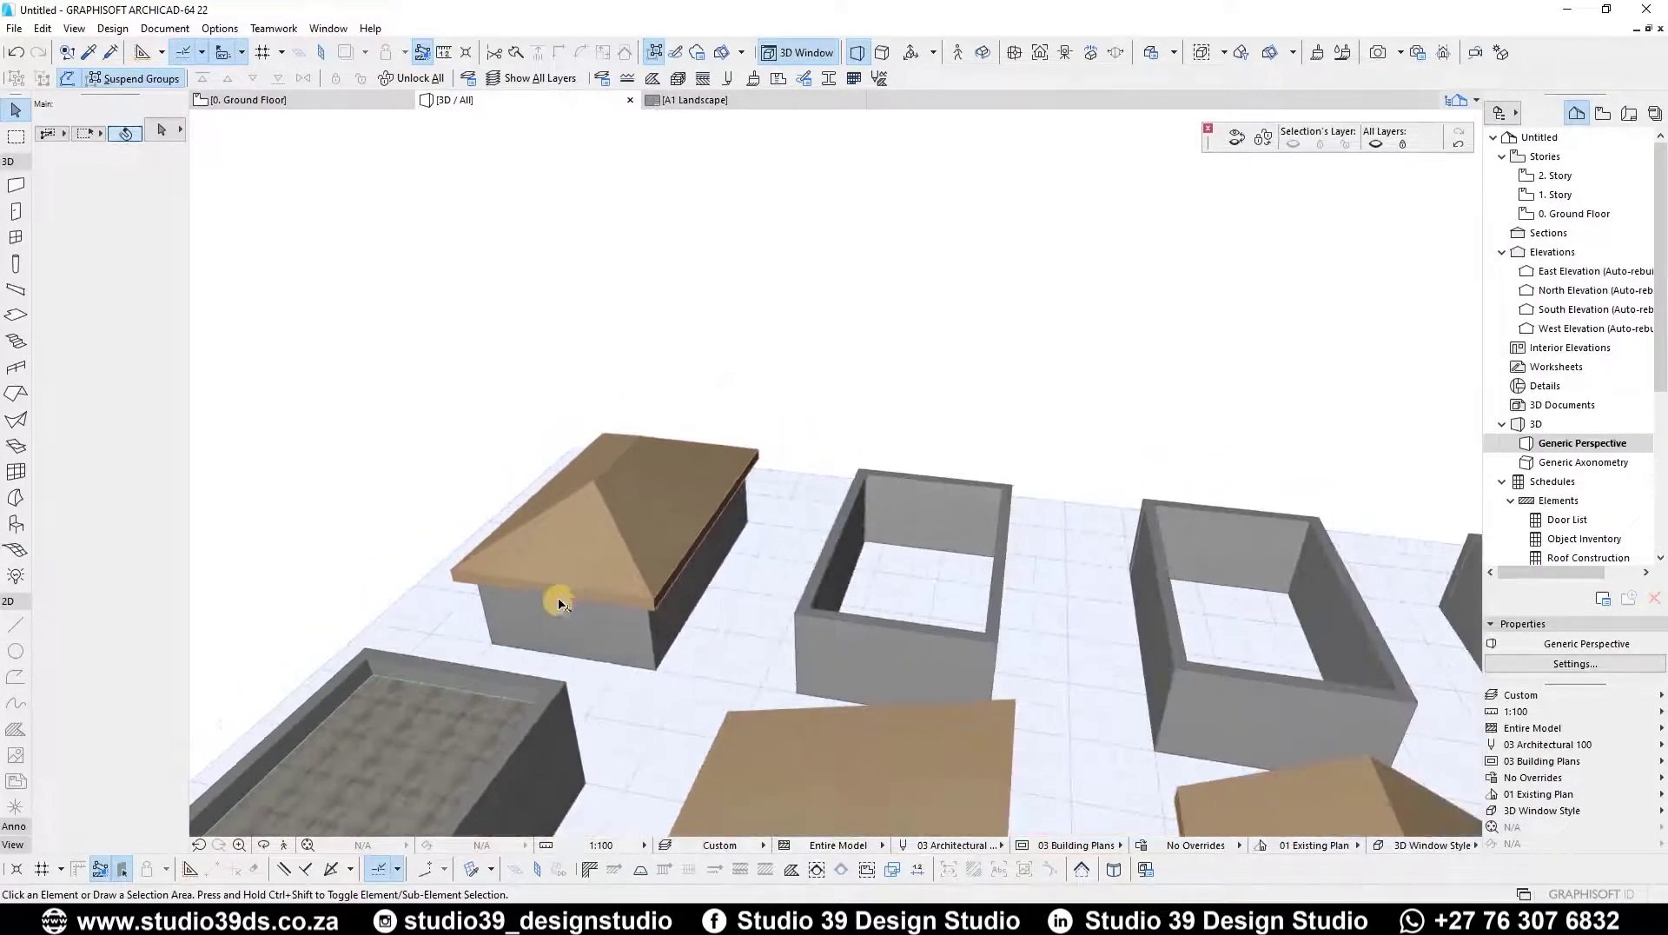
- Back on the plan, add a second roof level to the multi-plane roof's default settings
{"action": "key", "text": "F2"}
{"action": "scroll", "coordinate": [908, 565], "scroll_direction": "down", "scroll_amount": 3}
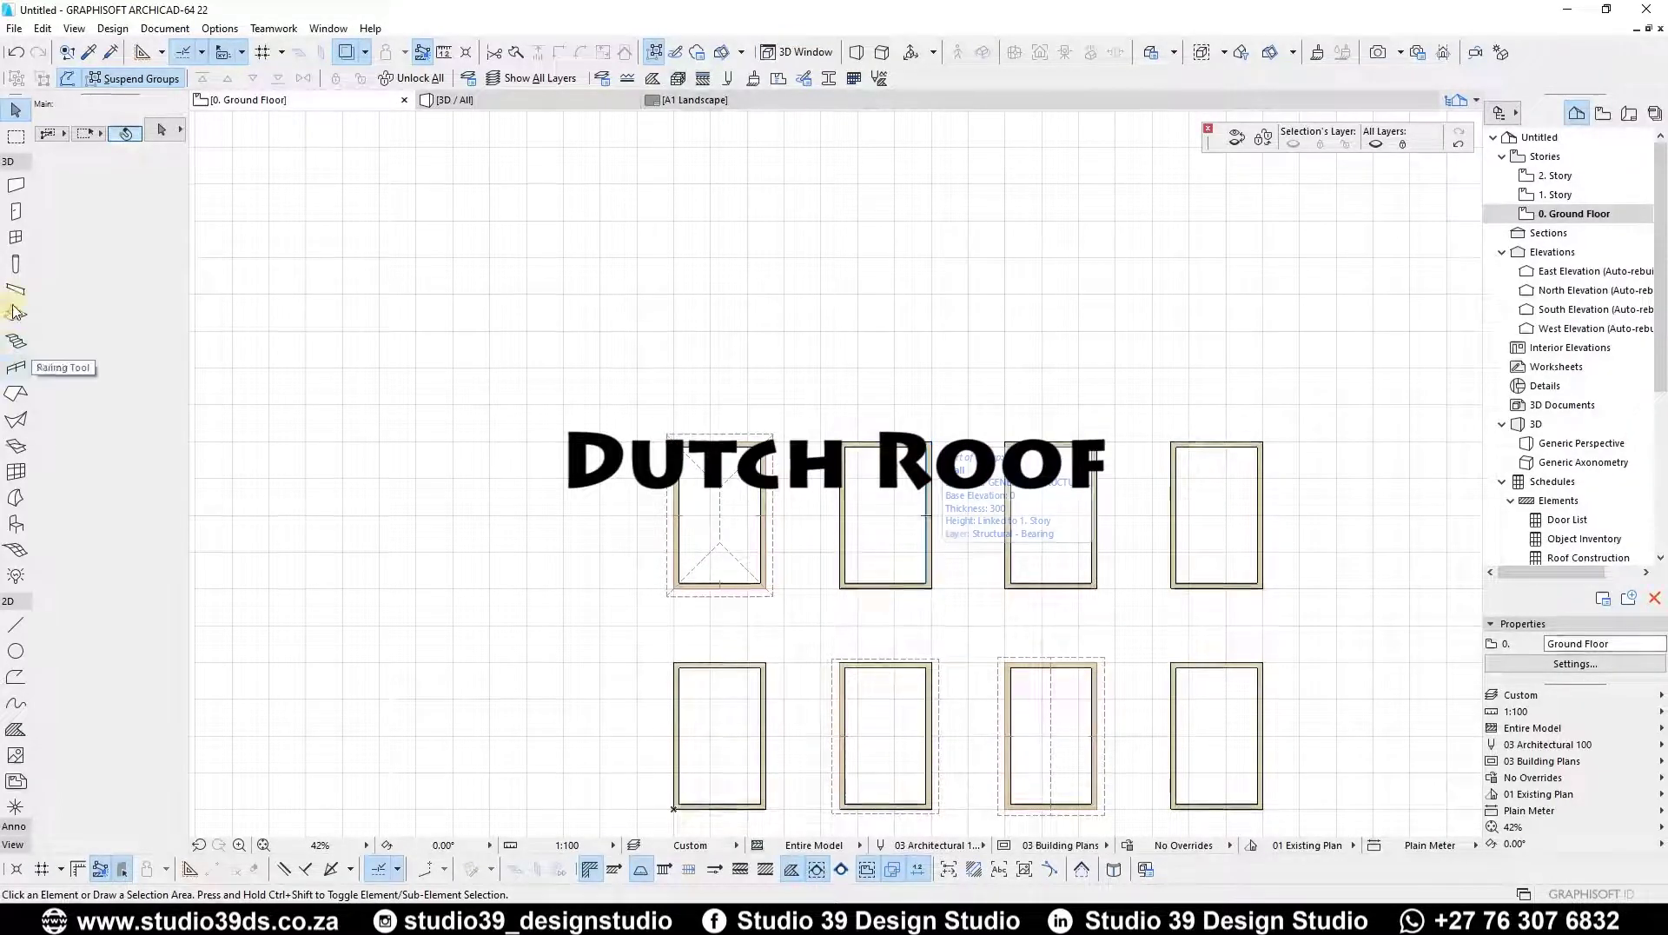
{"action": "left_click", "coordinate": [16, 396]}
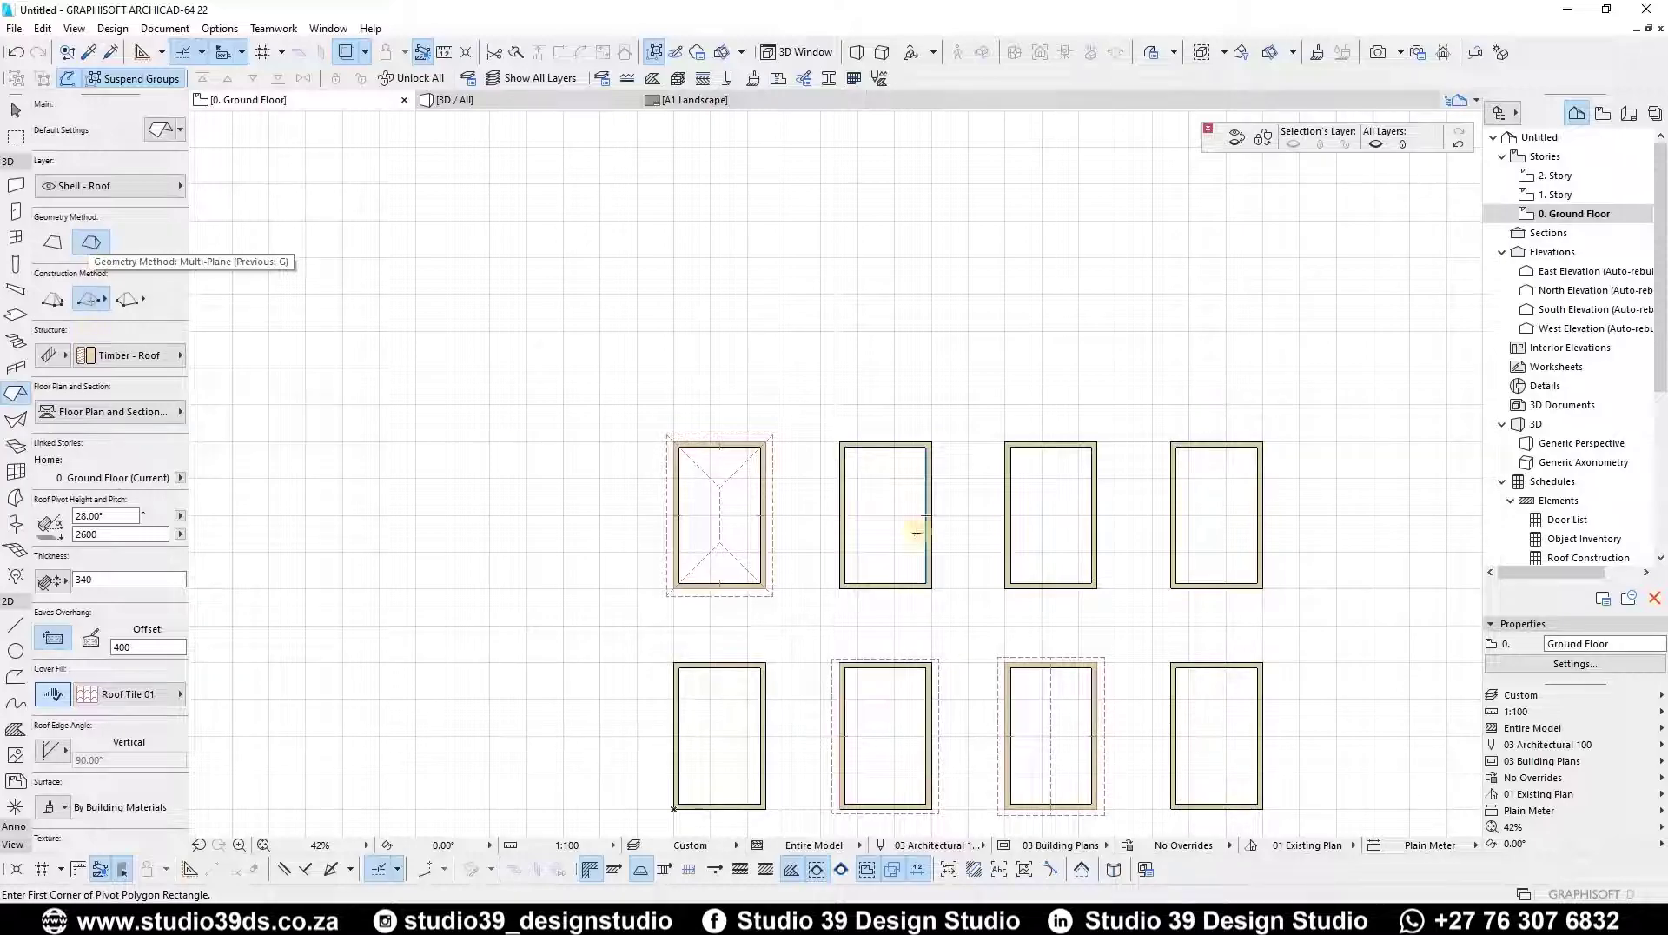
{"action": "scroll", "coordinate": [781, 460], "scroll_direction": "up", "scroll_amount": 5}
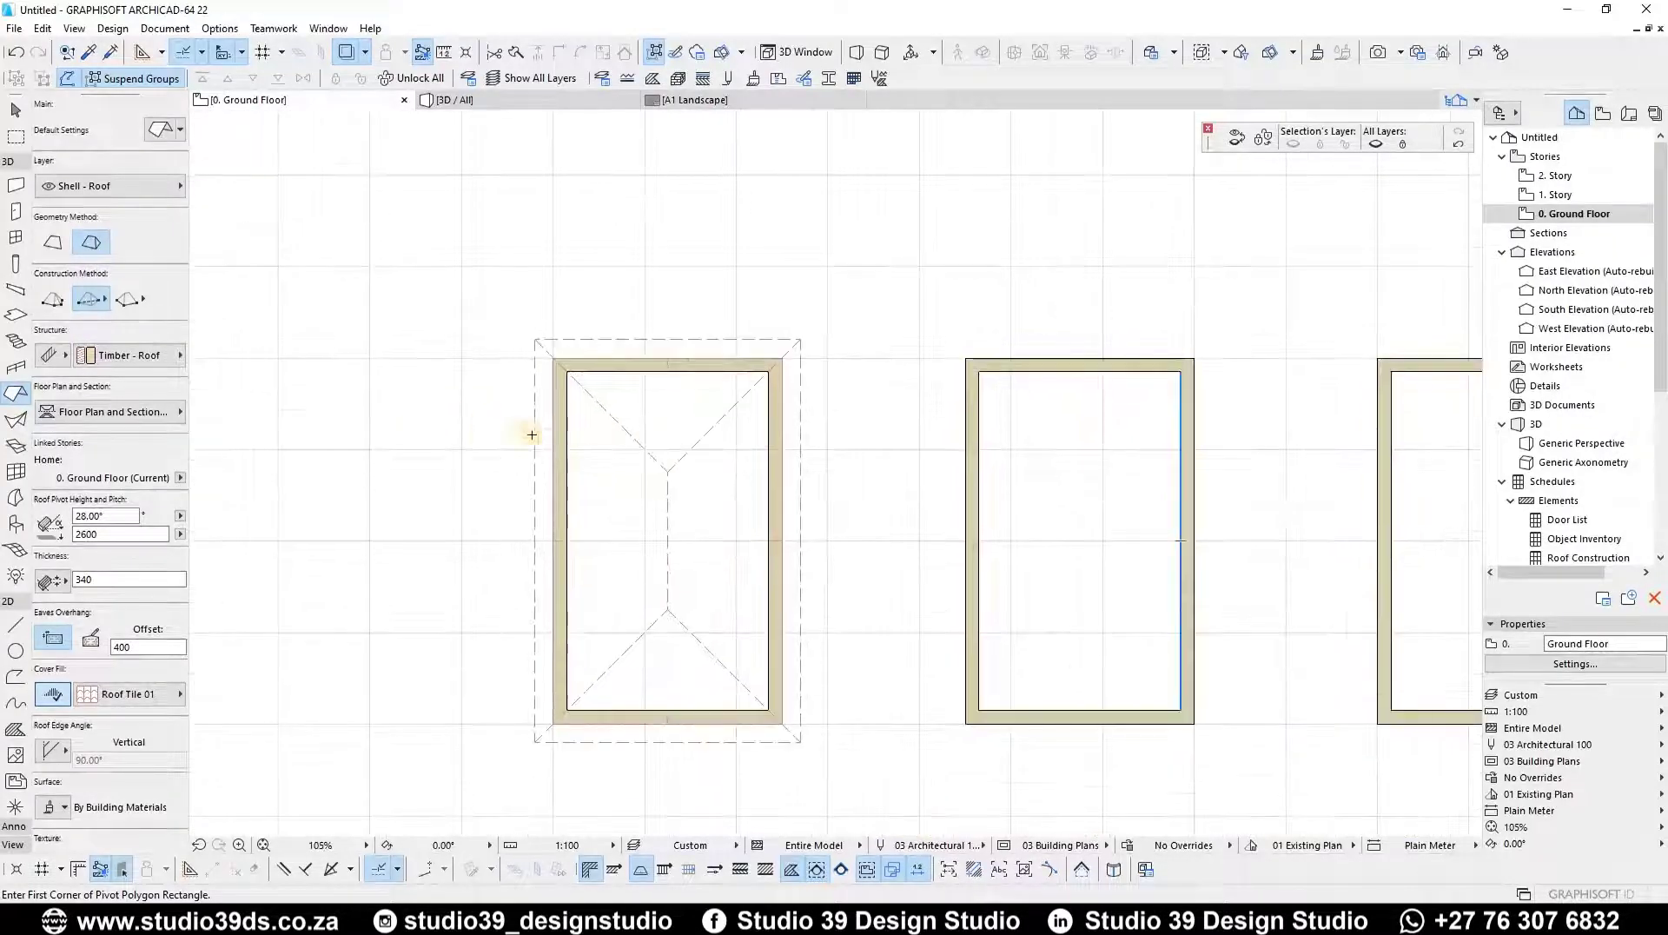
{"action": "scroll", "coordinate": [531, 434], "scroll_direction": "down", "scroll_amount": 5}
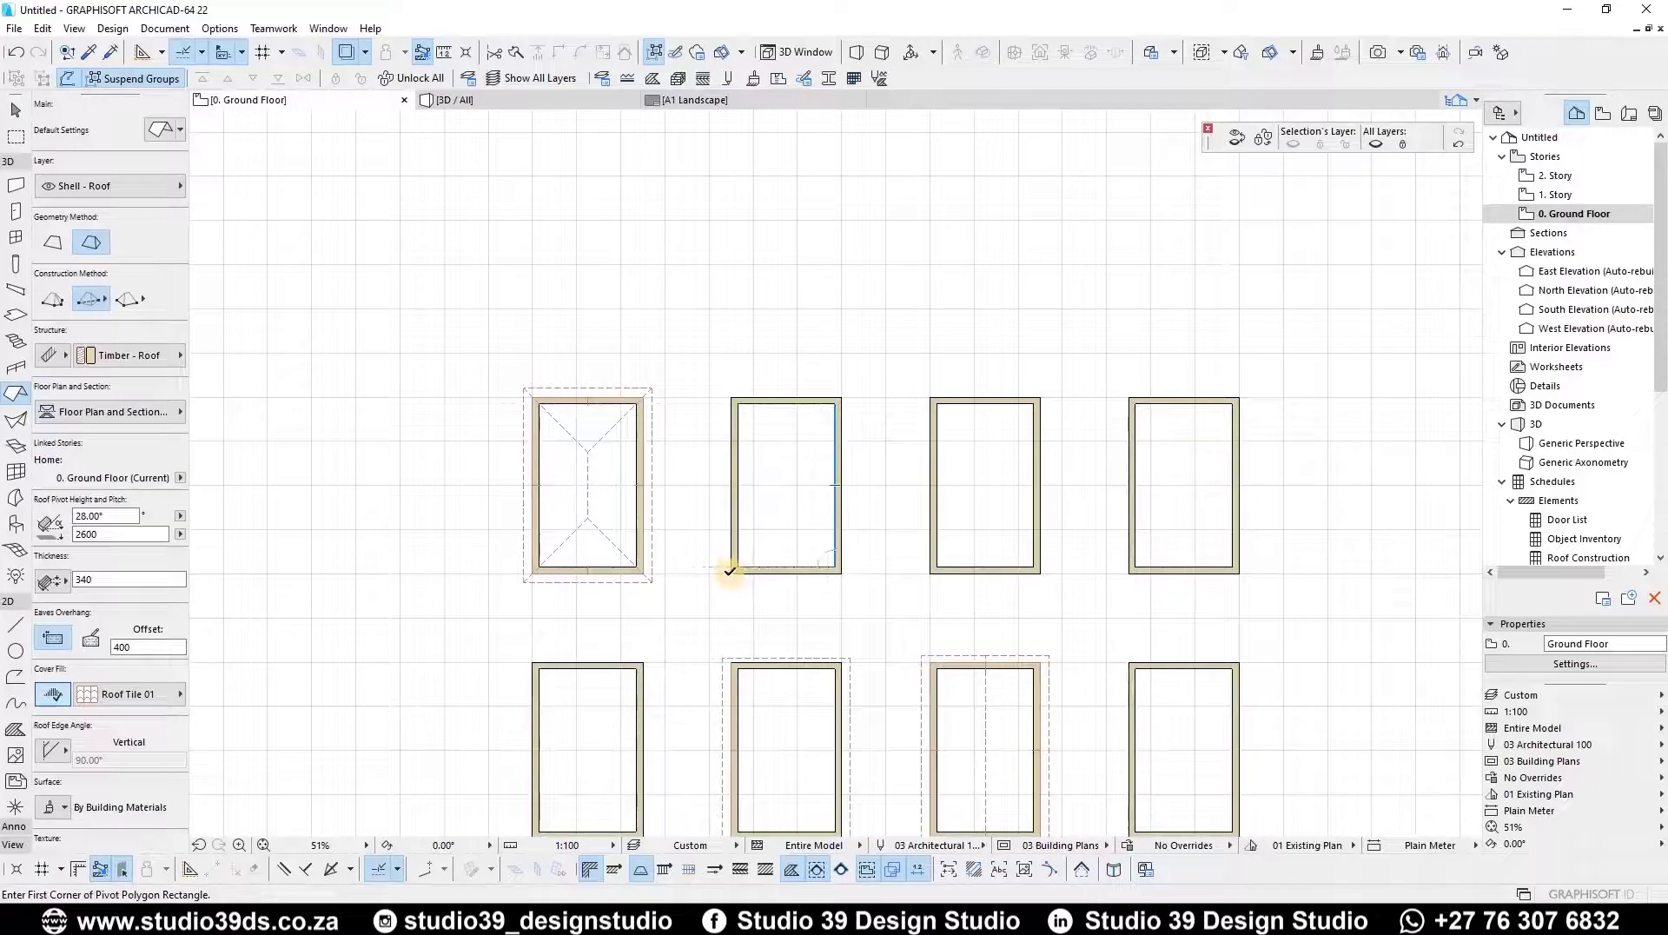
{"action": "key", "text": "ctrl+t"}
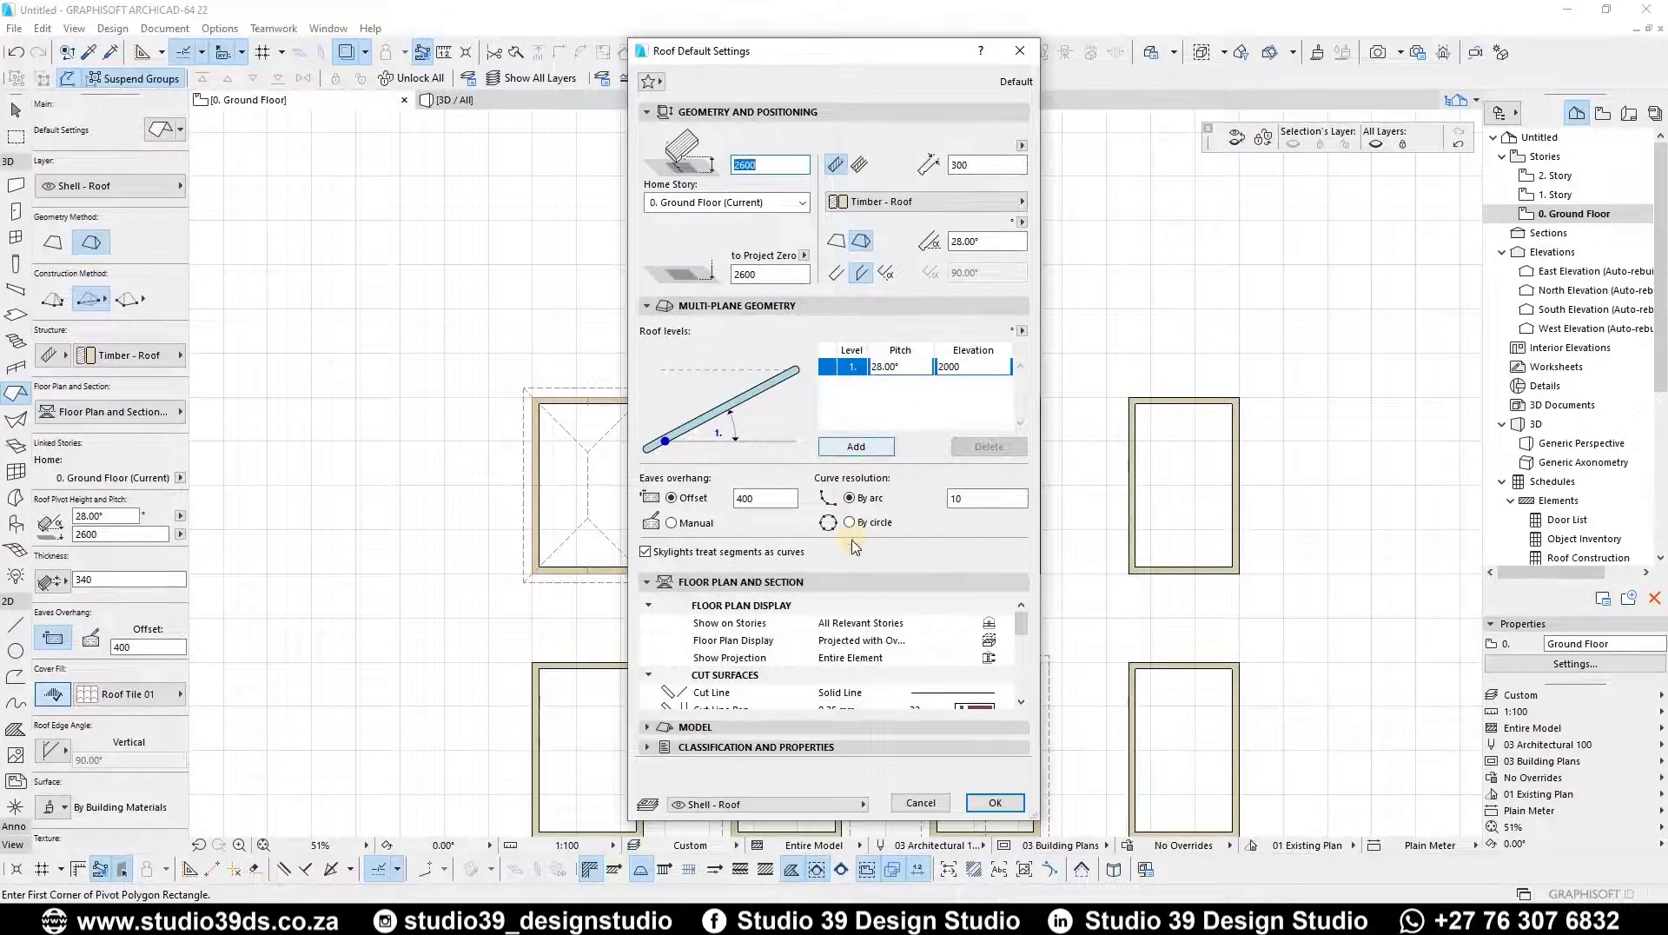
{"action": "left_click", "coordinate": [855, 447]}
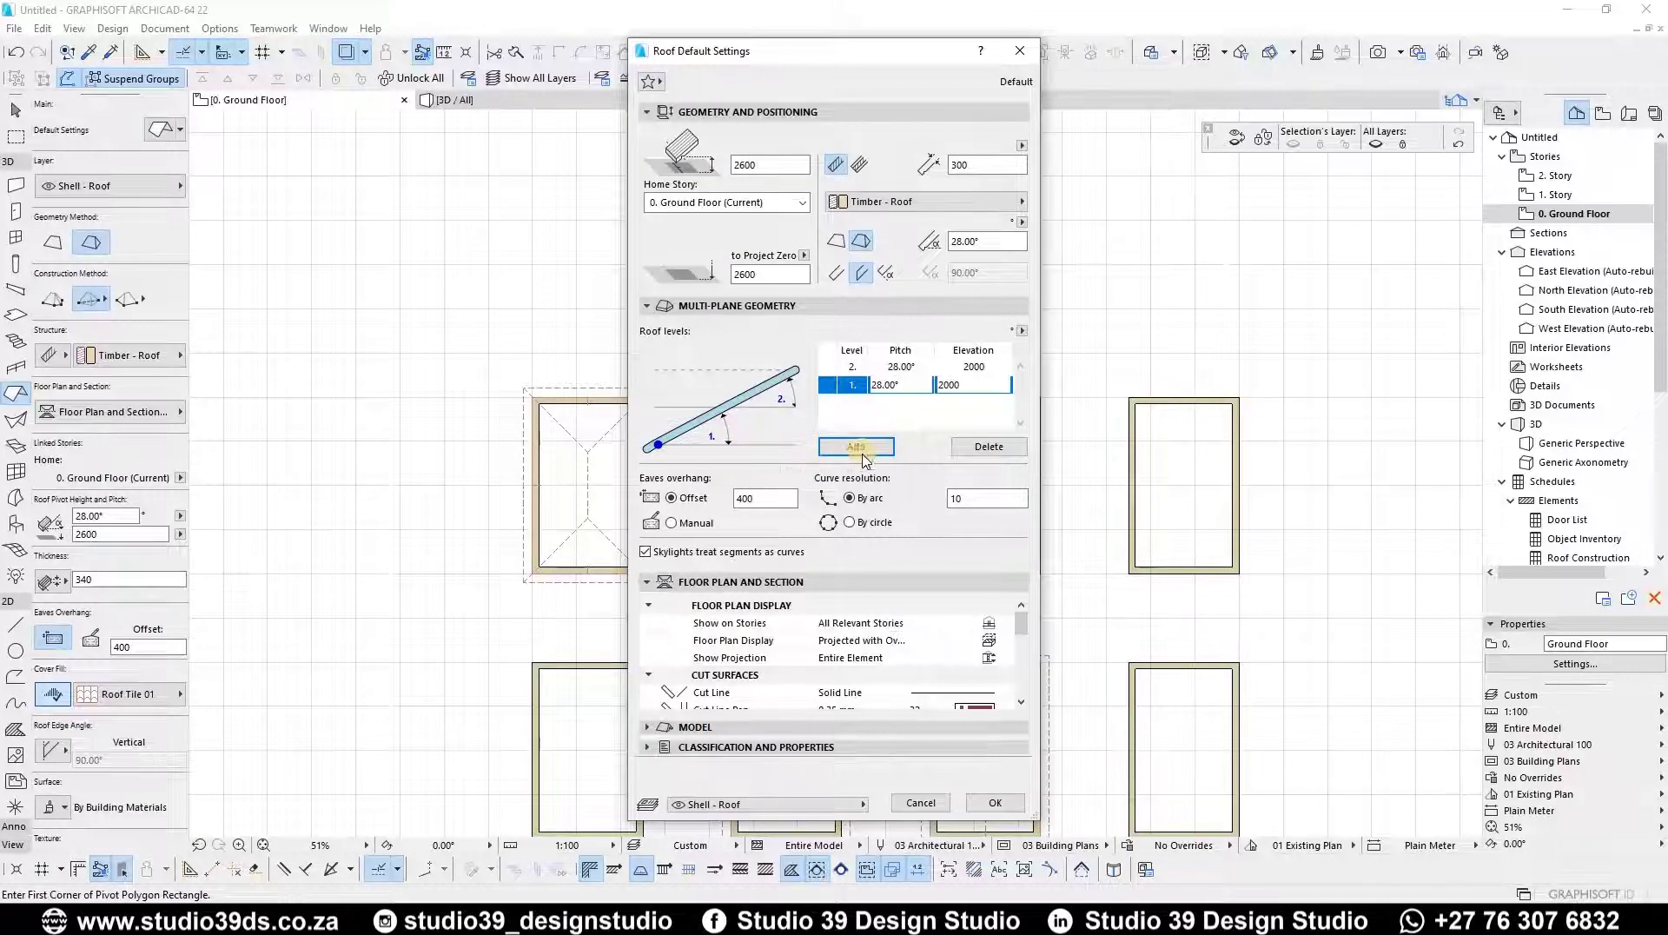
{"action": "left_click", "coordinate": [995, 802]}
- Draw a two-level 5000 by 8000 multi-plane roof over the second back-row box's outer corners
{"action": "scroll", "coordinate": [731, 573], "scroll_direction": "up", "scroll_amount": 5}
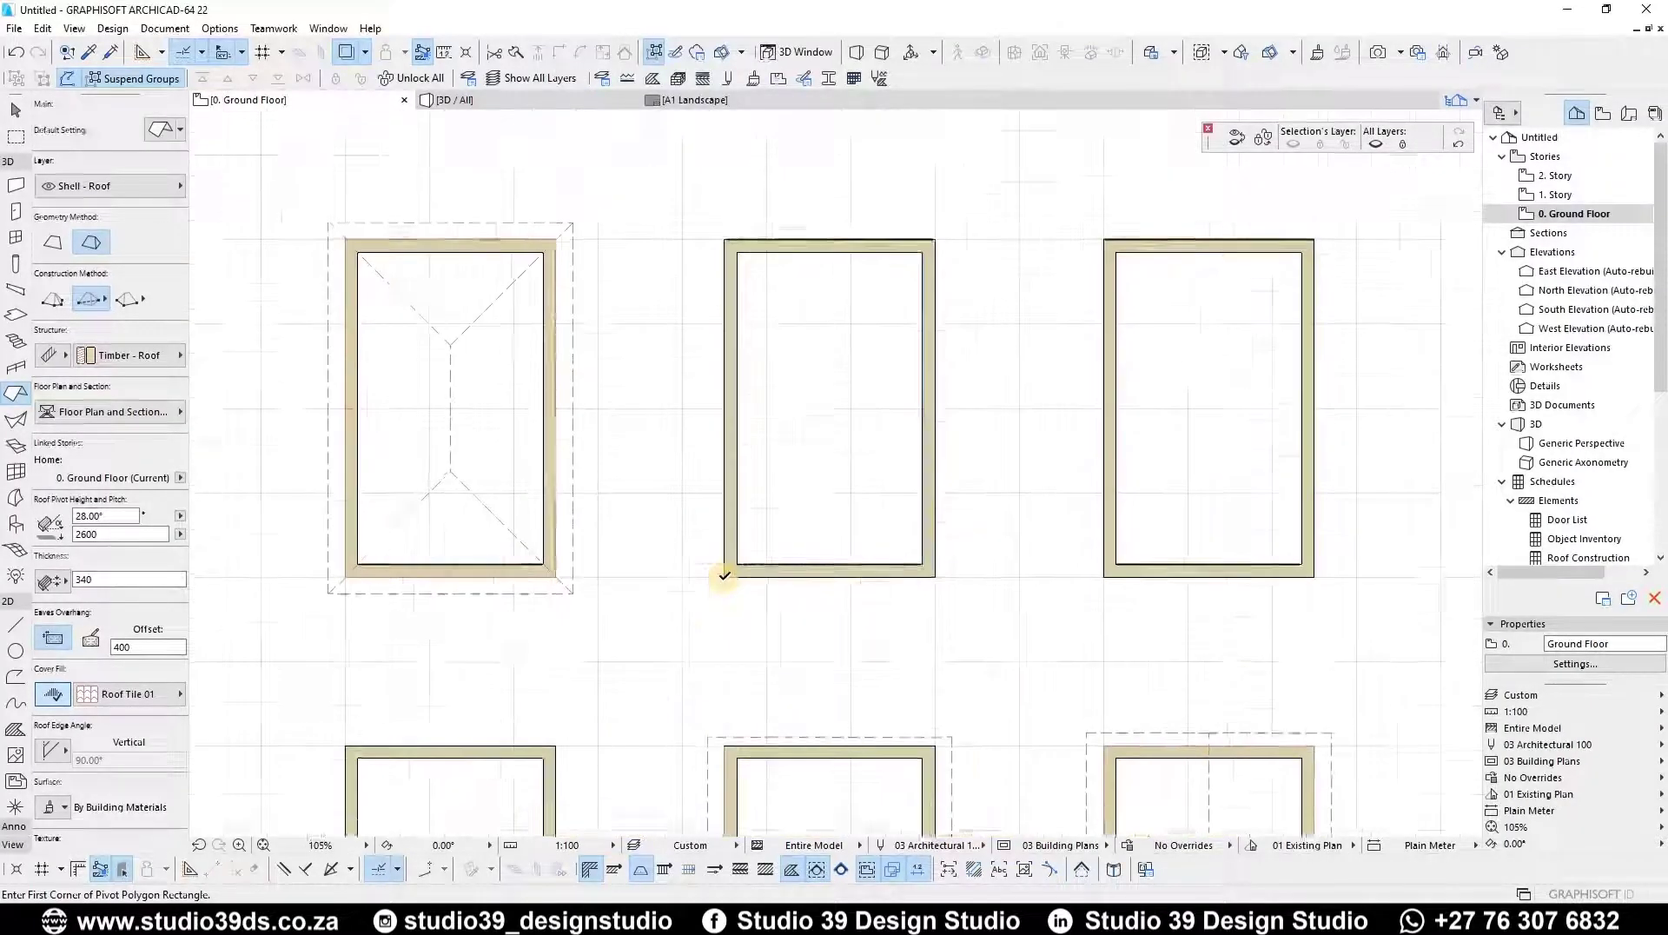
{"action": "left_click", "coordinate": [724, 576]}
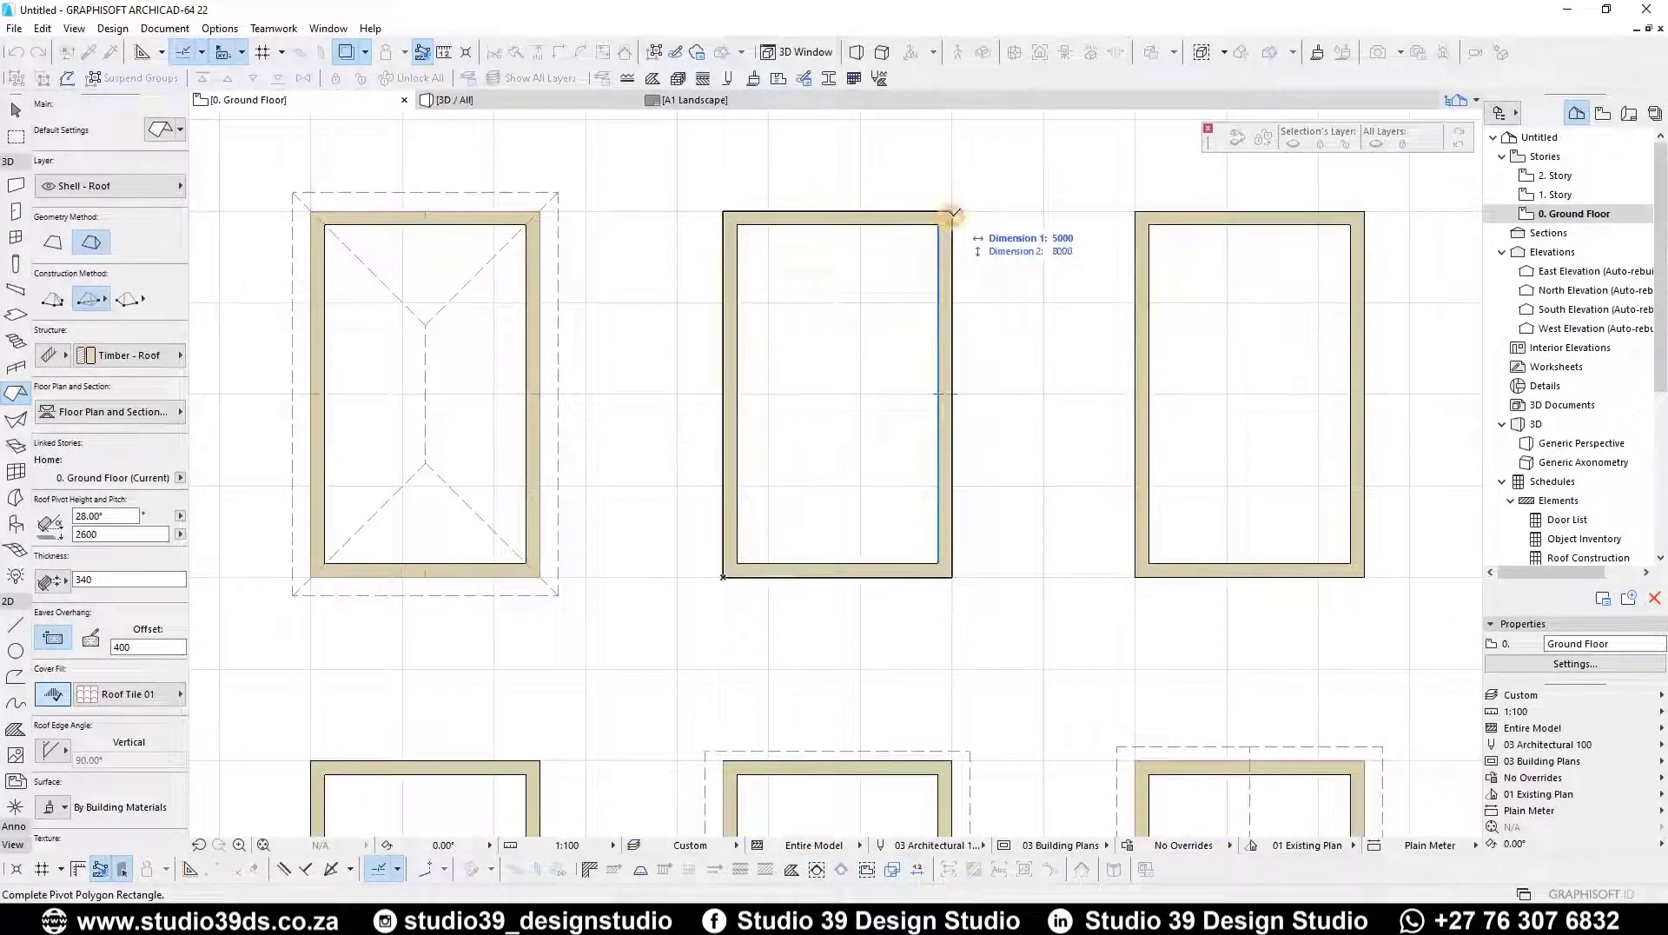
{"action": "left_click", "coordinate": [954, 208]}
{"action": "key", "text": "Escape"}
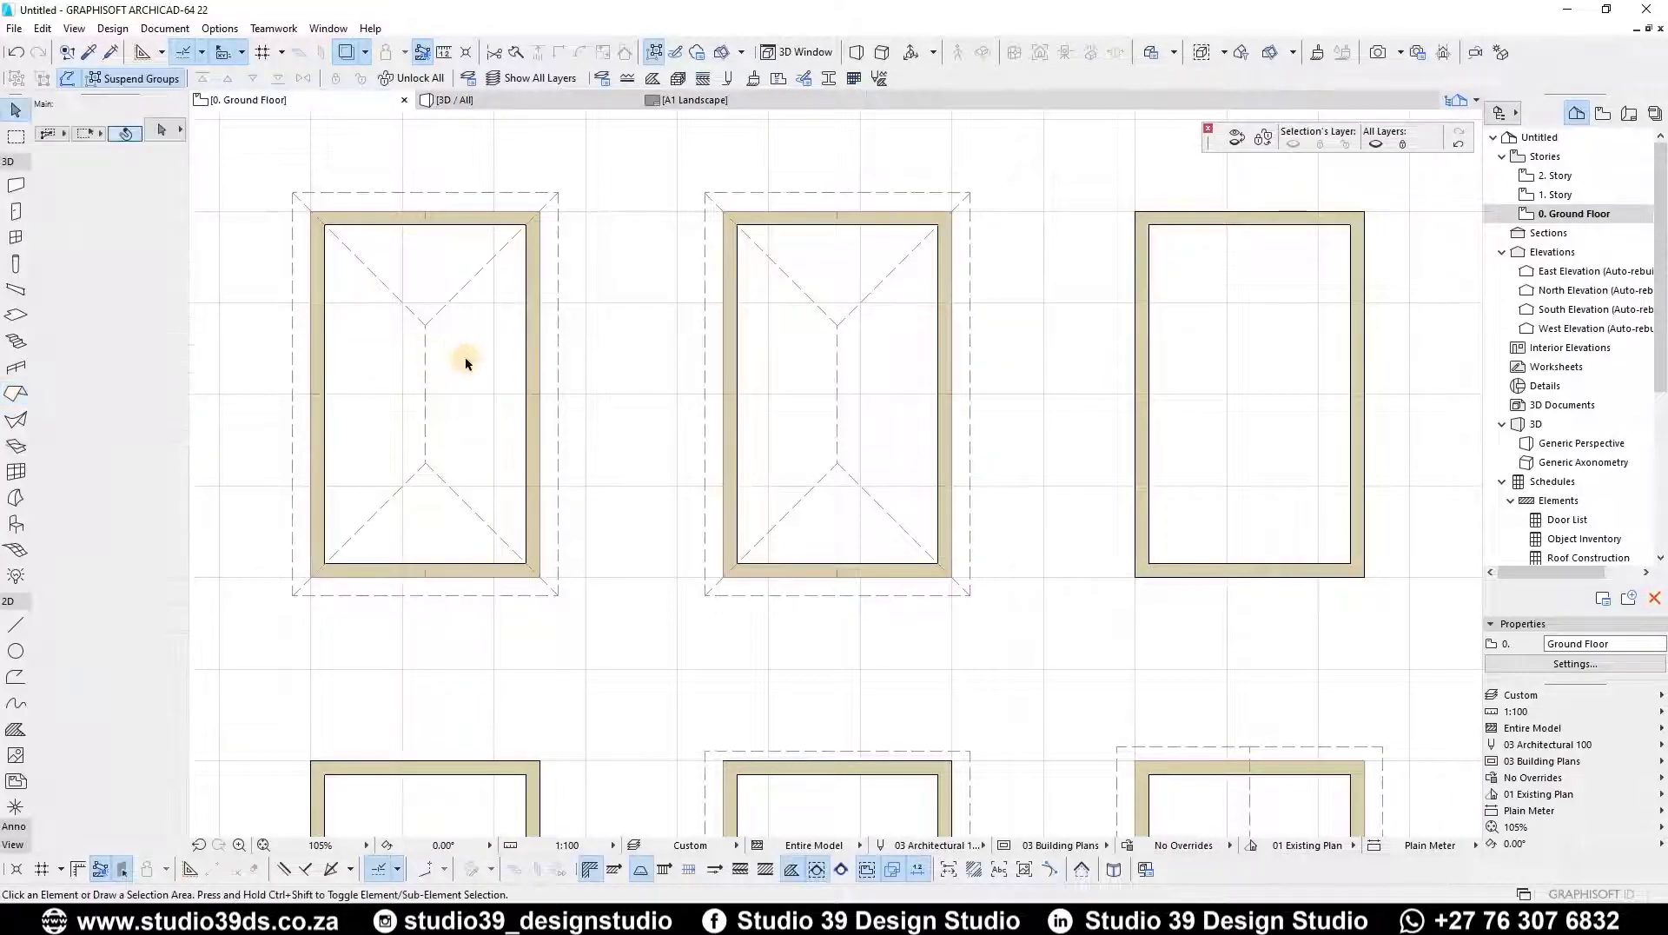
- In 3D, select the second box's multi-plane roof and set its level 2 elevation to 3000
{"action": "key", "text": "F3"}
{"action": "left_click", "coordinate": [906, 552]}
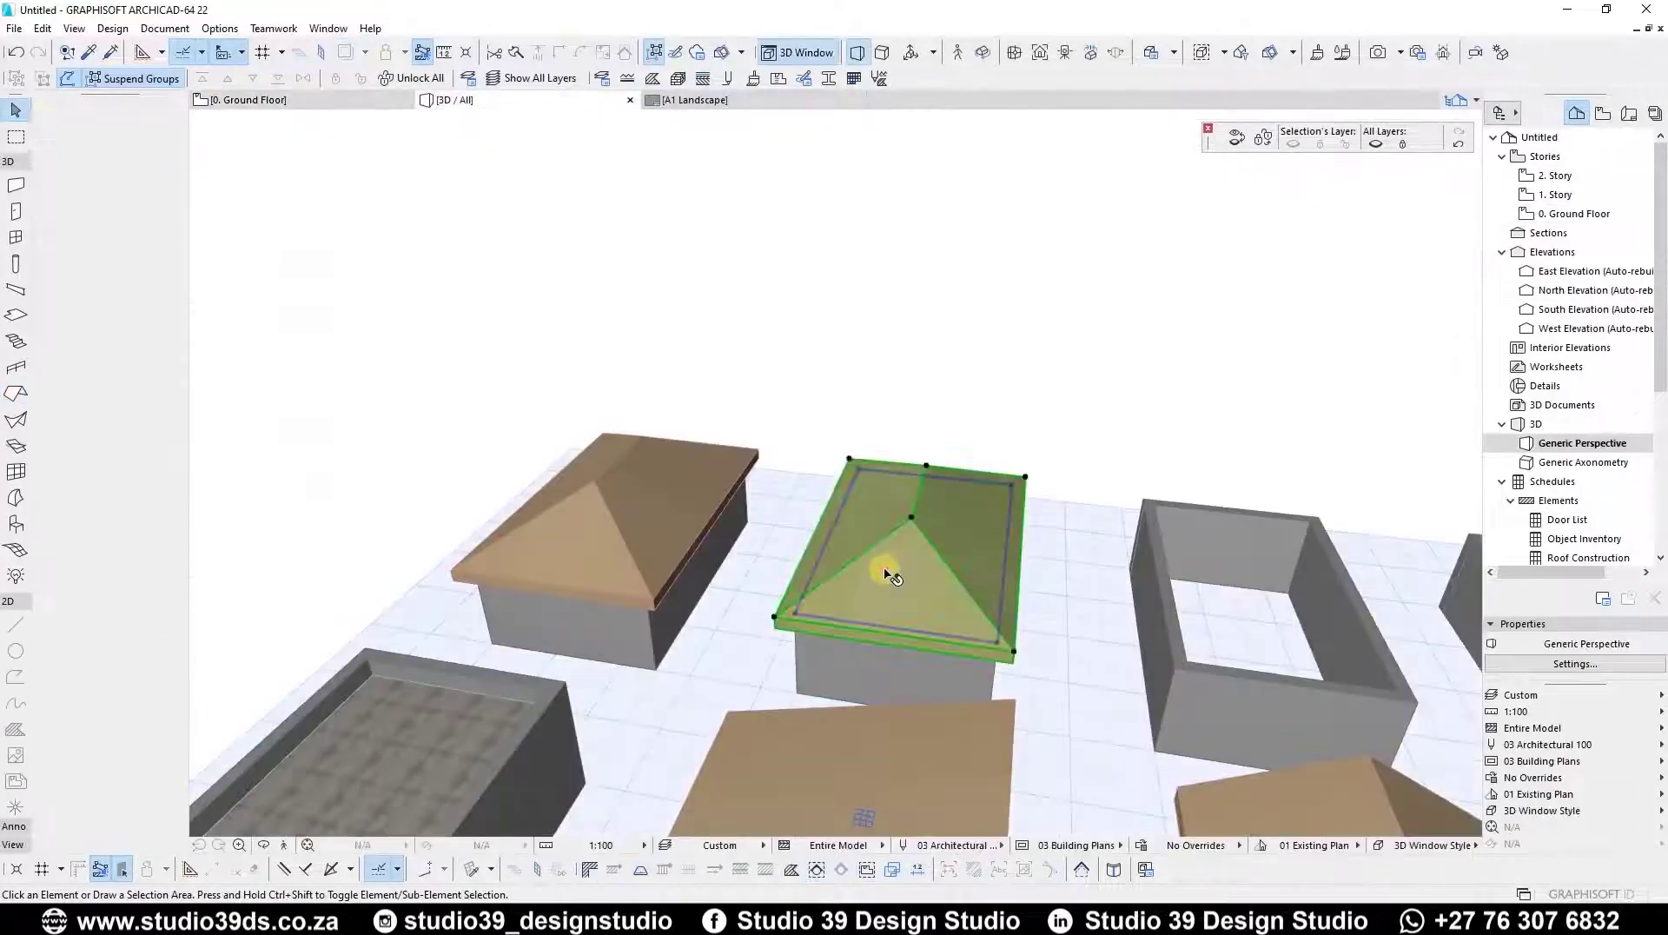
{"action": "scroll", "coordinate": [988, 559], "scroll_direction": "up", "scroll_amount": 5}
{"action": "middle_click_drag", "start_coordinate": [893, 477], "coordinate": [763, 466], "text": "shift"}
{"action": "scroll", "coordinate": [842, 486], "scroll_direction": "up", "scroll_amount": 3}
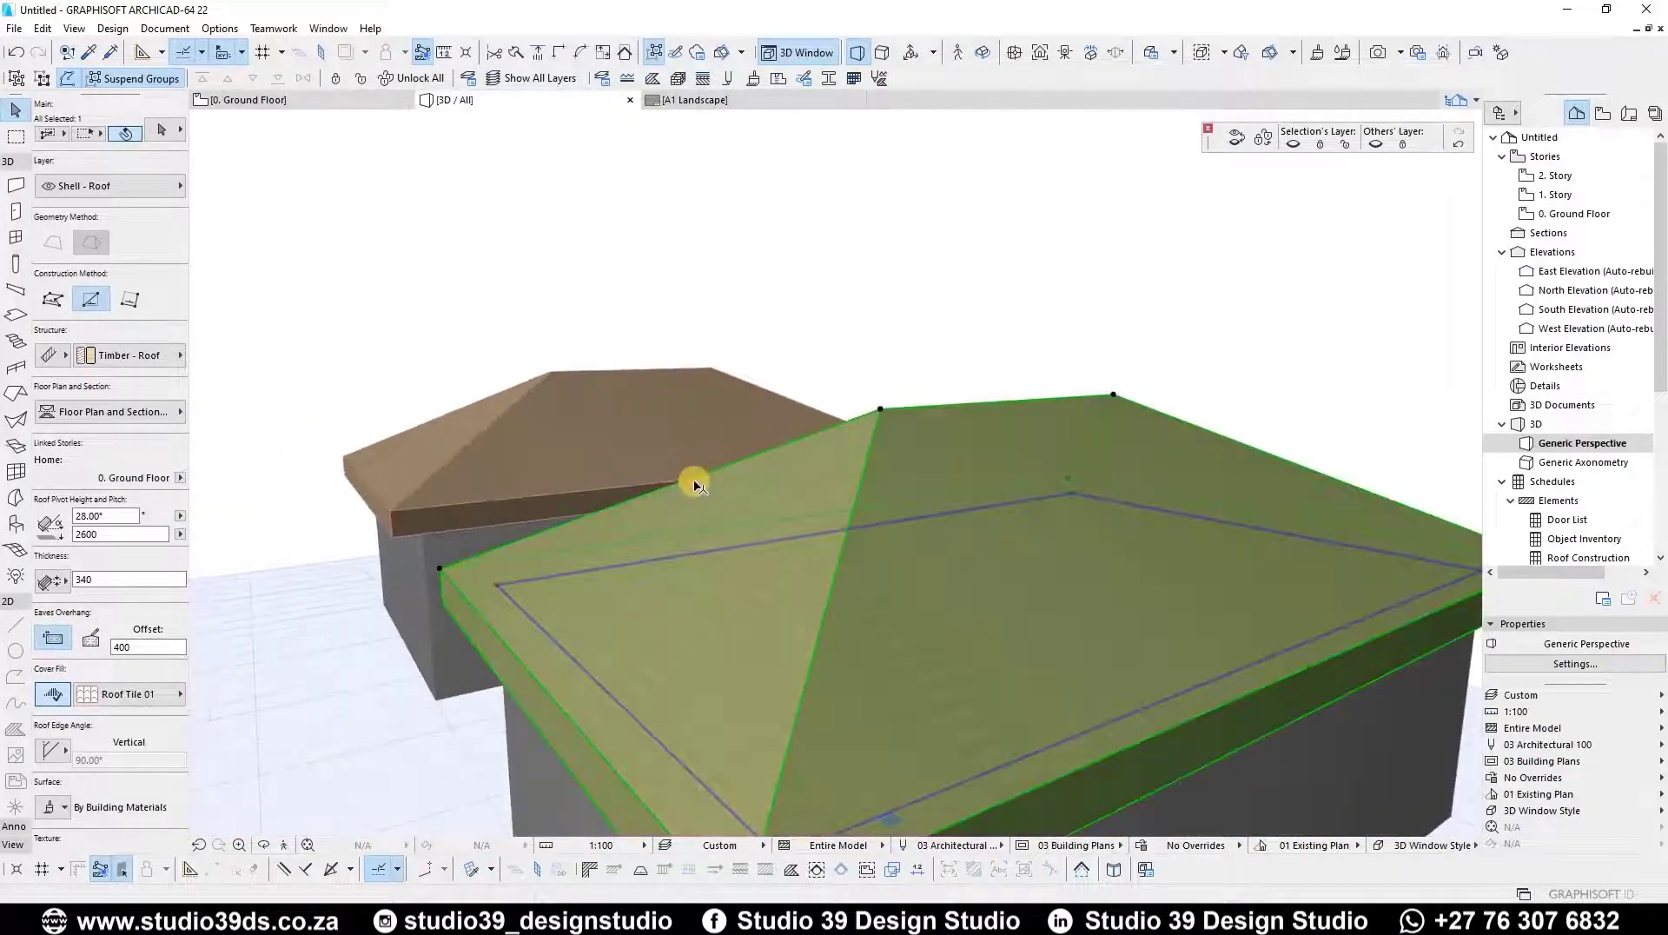
{"action": "scroll", "coordinate": [697, 483], "scroll_direction": "down", "scroll_amount": 1}
{"action": "key", "text": "ctrl+t"}
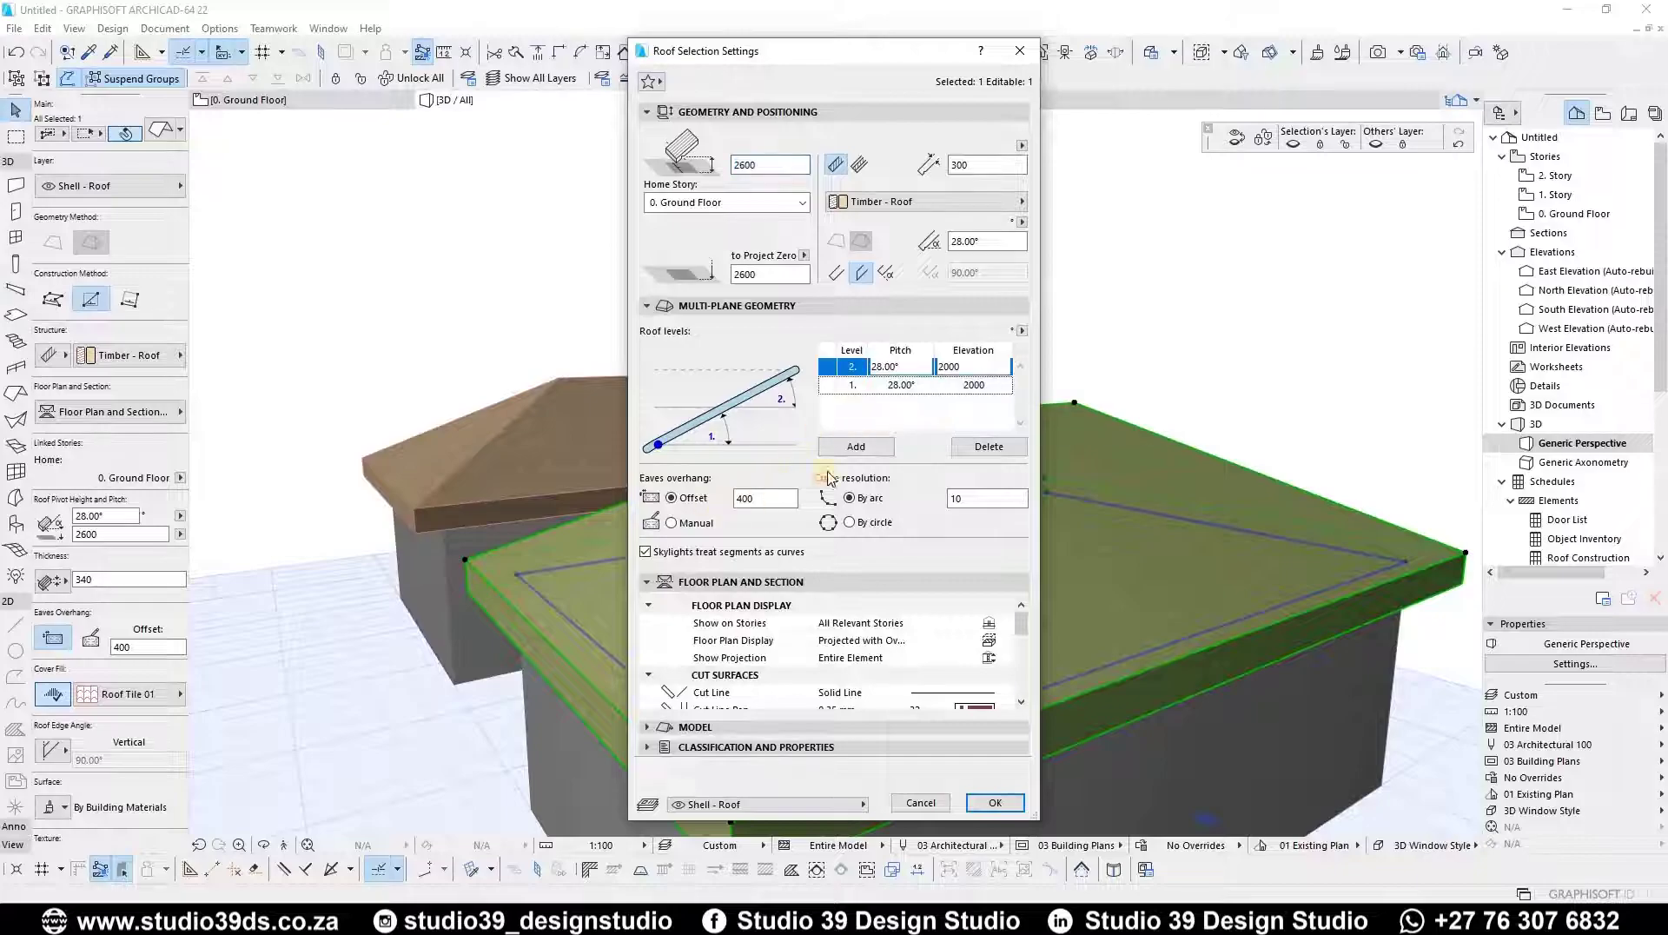
{"action": "double_click", "coordinate": [996, 367]}
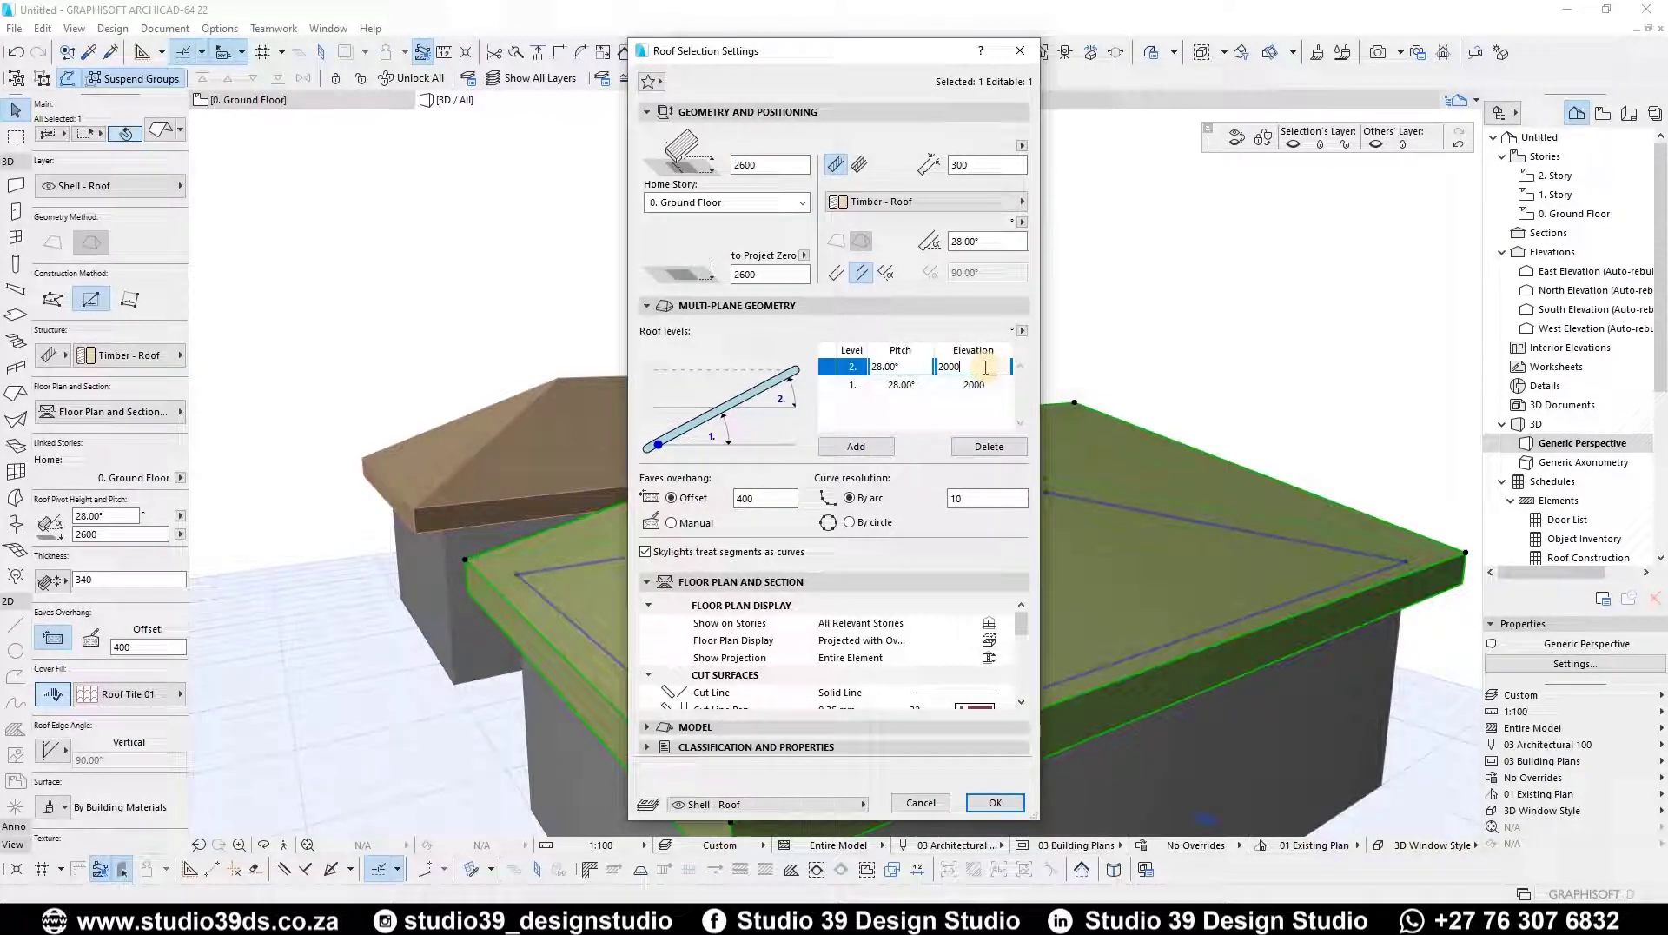
{"action": "left_click", "coordinate": [858, 447]}
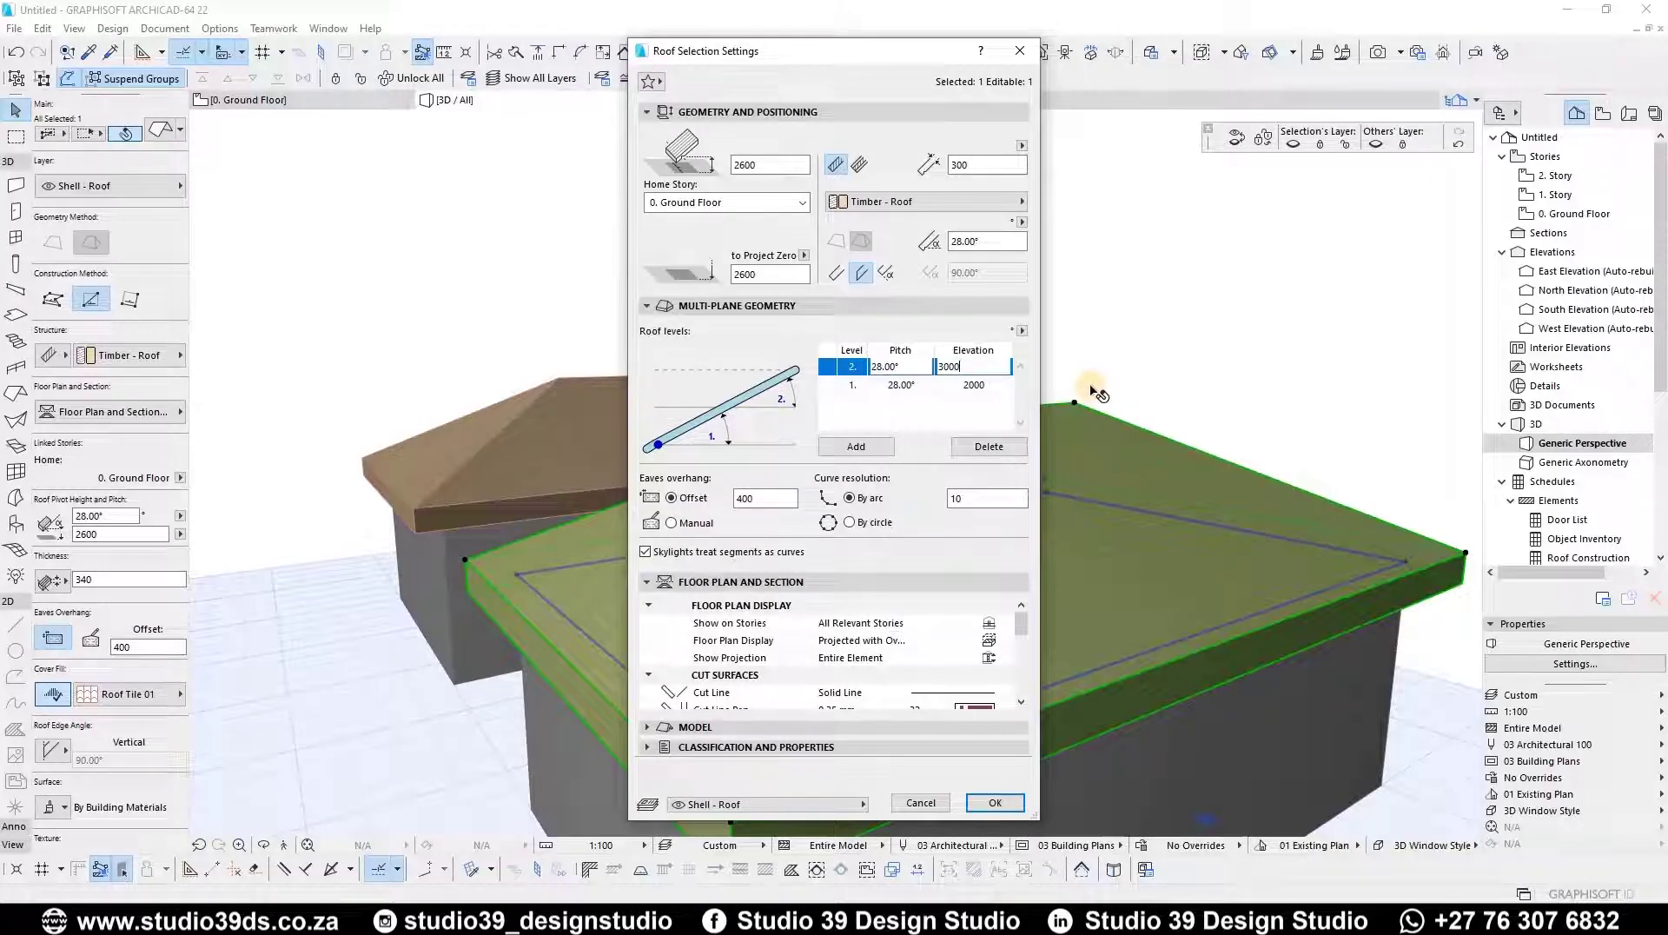
{"action": "key", "text": "Return"}
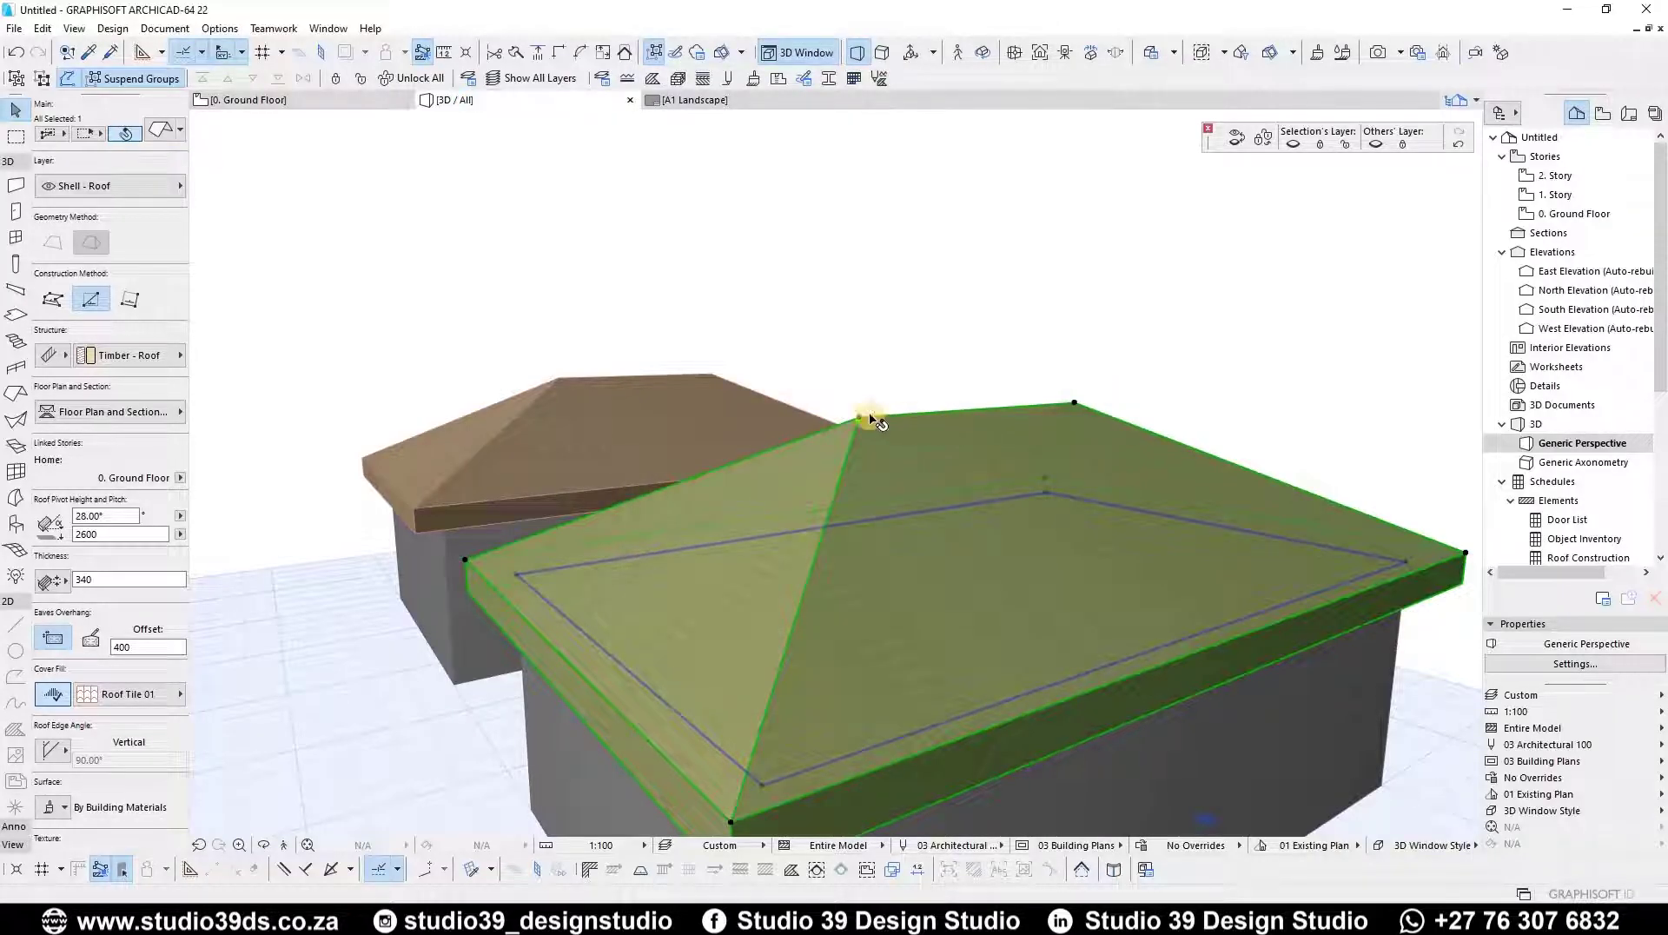
- Try setting the selected roof's level 2 elevation to 2000
{"action": "double_click", "coordinate": [916, 428]}
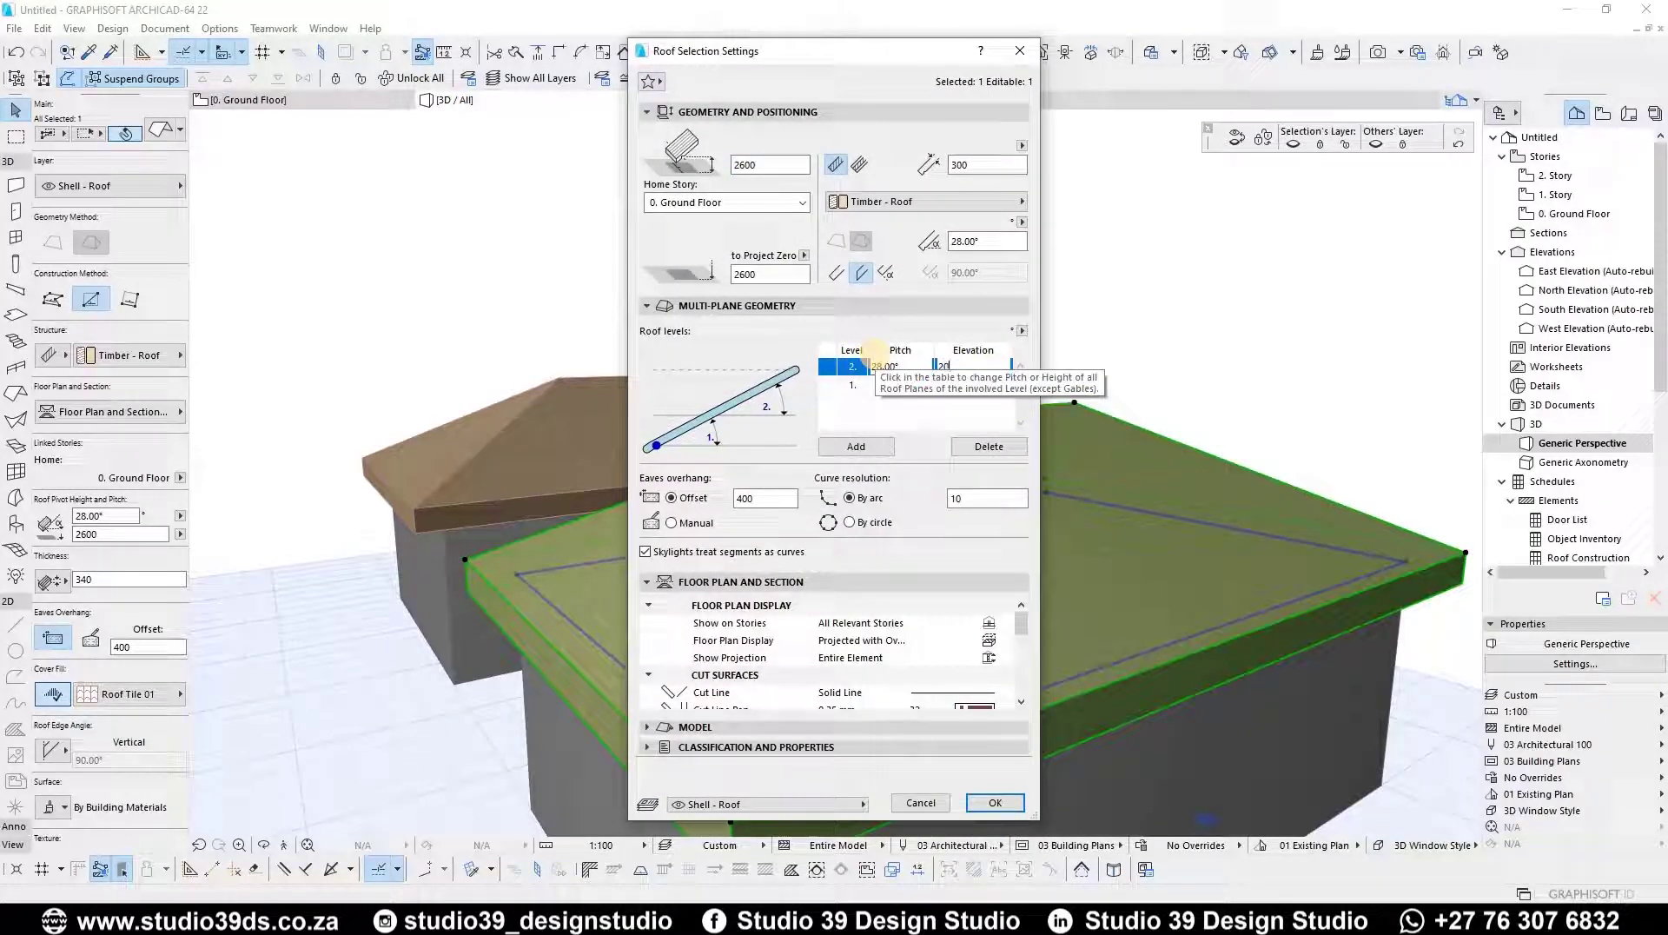
{"action": "left_click", "coordinate": [980, 387]}
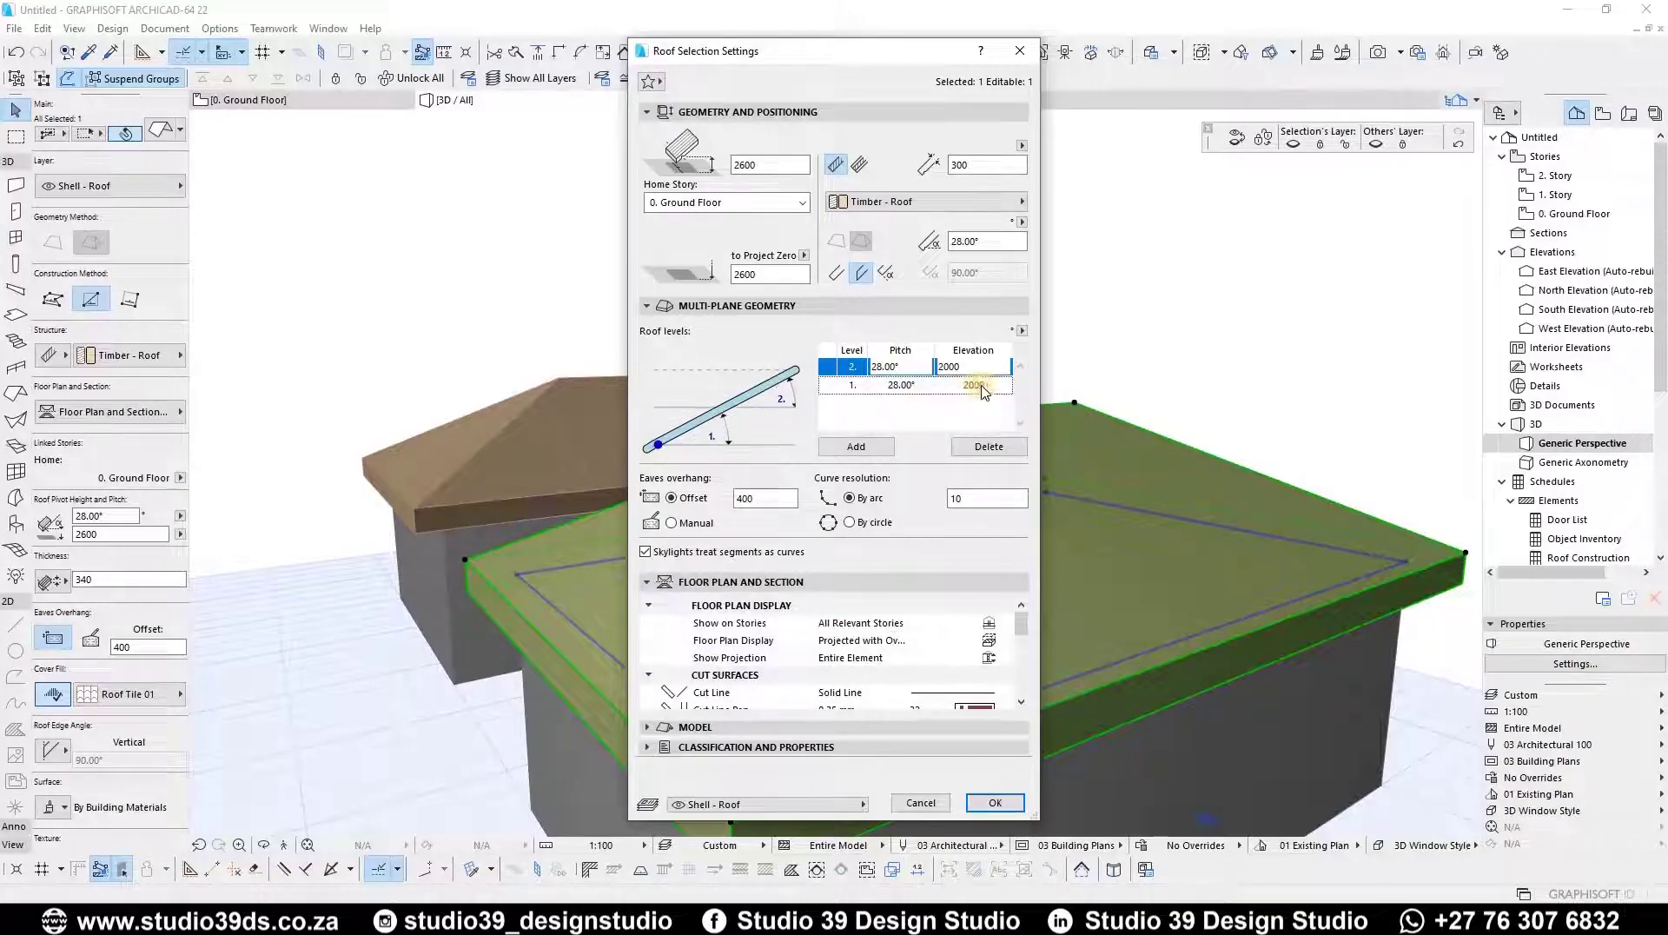
{"action": "key", "text": "Return"}
- Measure from a corner of the second box roof's pivot outline up to the near end of its ridge
{"action": "left_click", "coordinate": [771, 379]}
{"action": "middle_click_drag", "start_coordinate": [759, 413], "coordinate": [714, 647], "text": "shift"}
{"action": "left_click", "coordinate": [719, 641]}
{"action": "key", "text": "m"}
{"action": "left_click", "coordinate": [578, 569]}
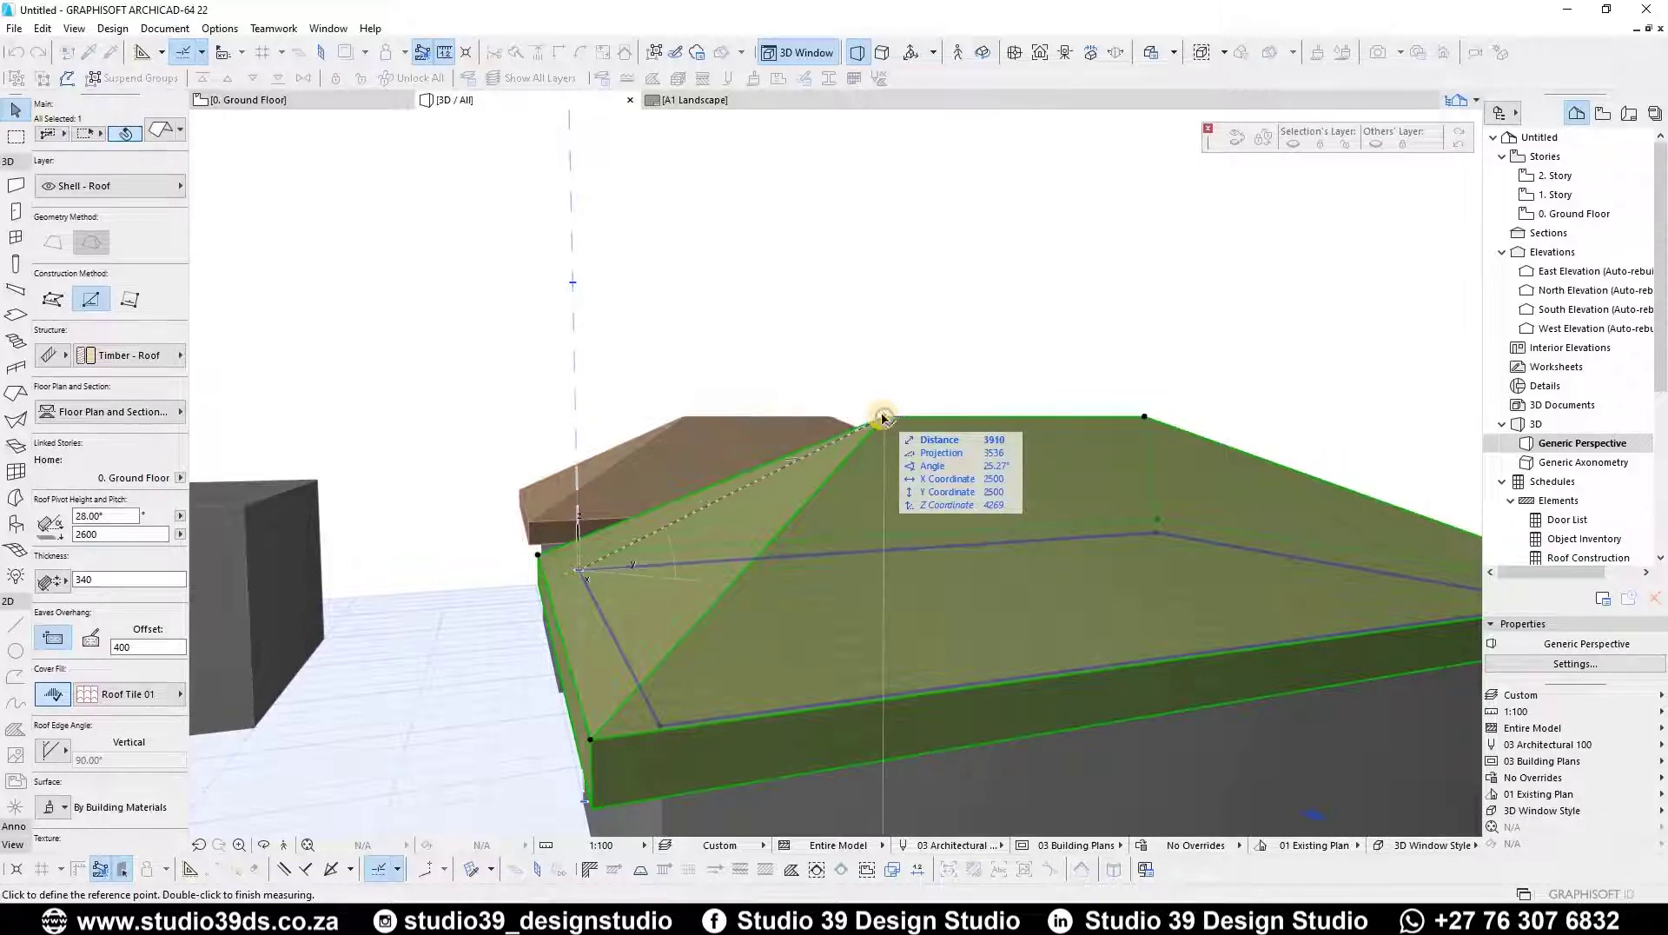
{"action": "key", "text": "Escape"}
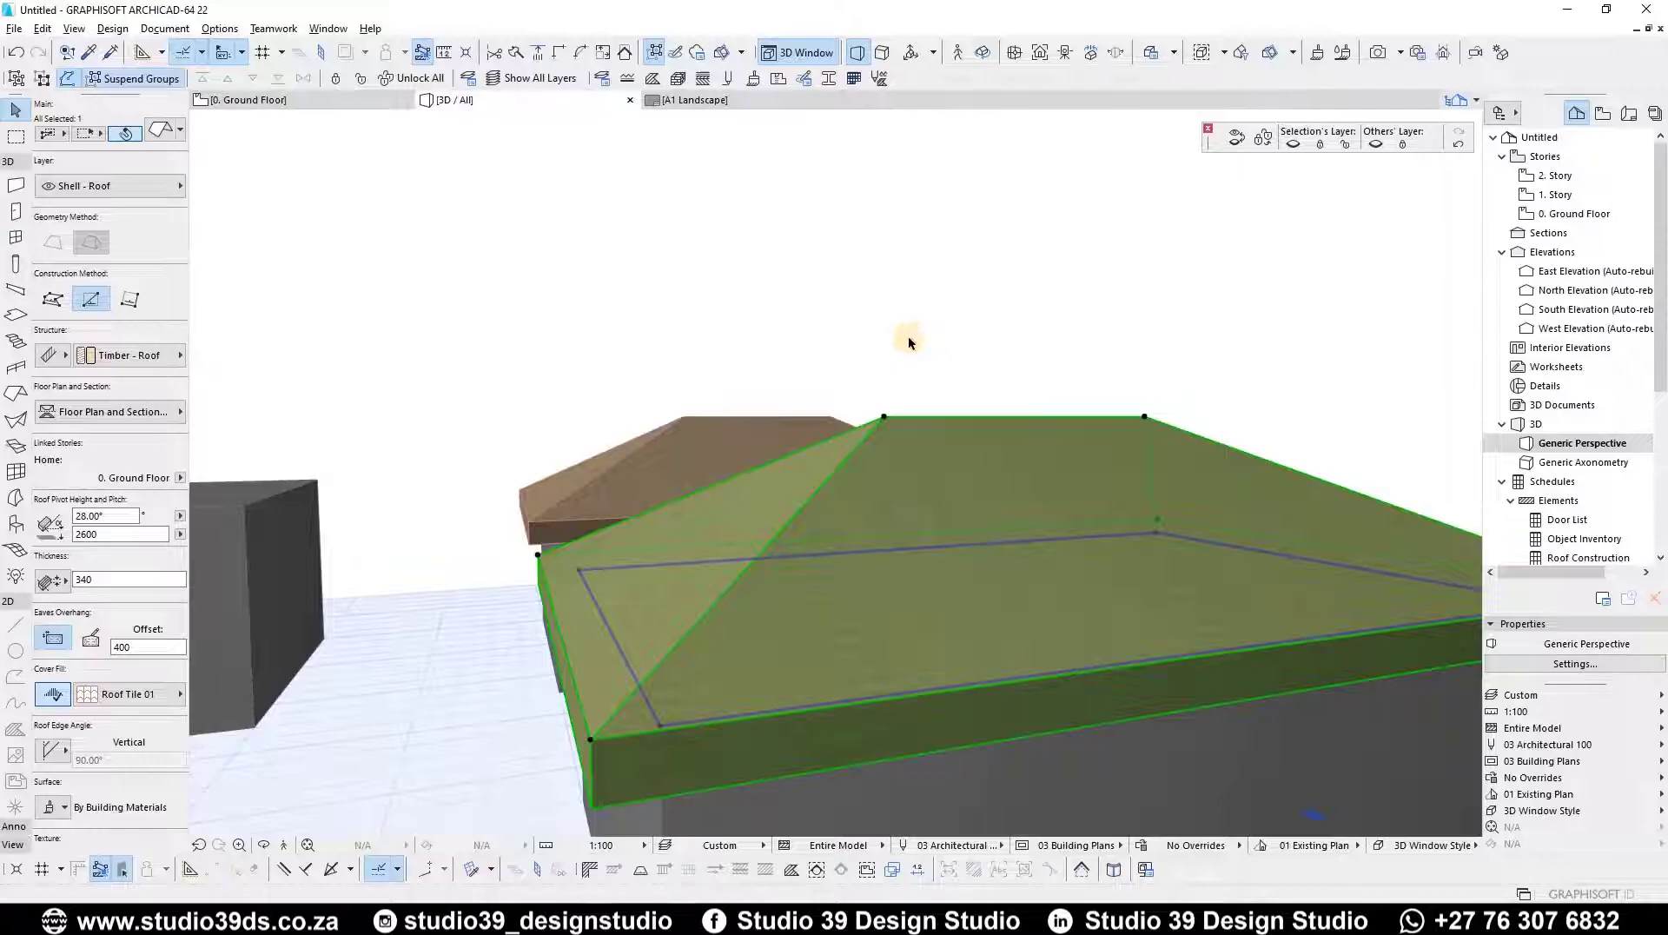
- Set the level 1 elevation of the second back-row box's multi-plane roof to 800
{"action": "key", "text": "ctrl+t"}
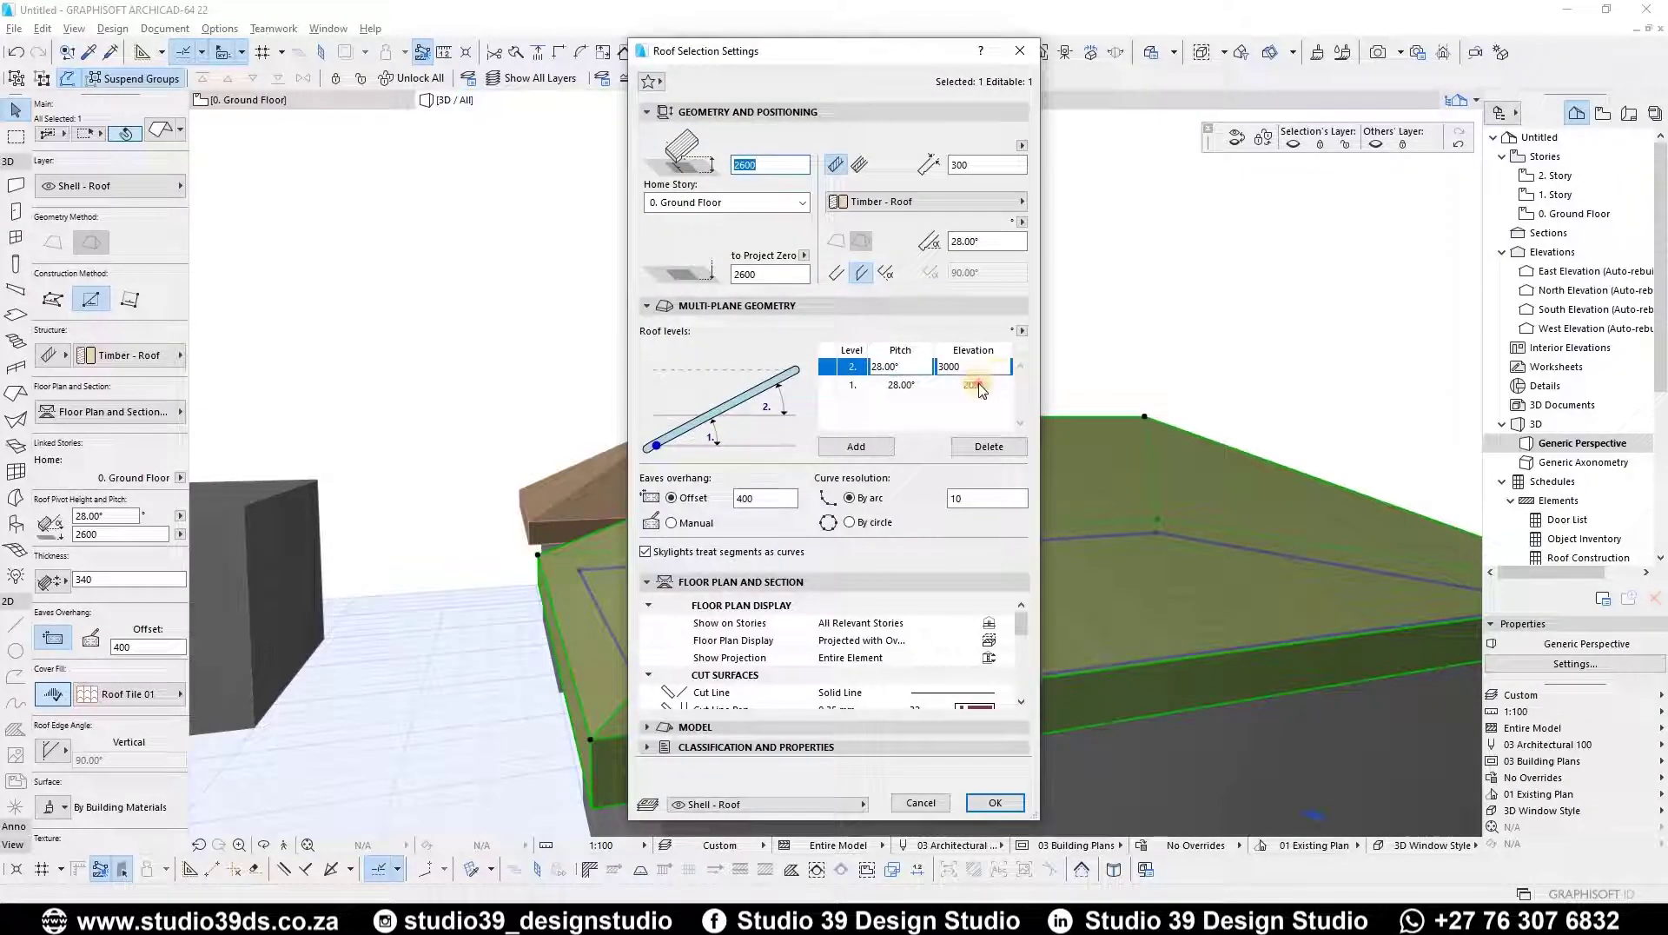
{"action": "left_click", "coordinate": [999, 389]}
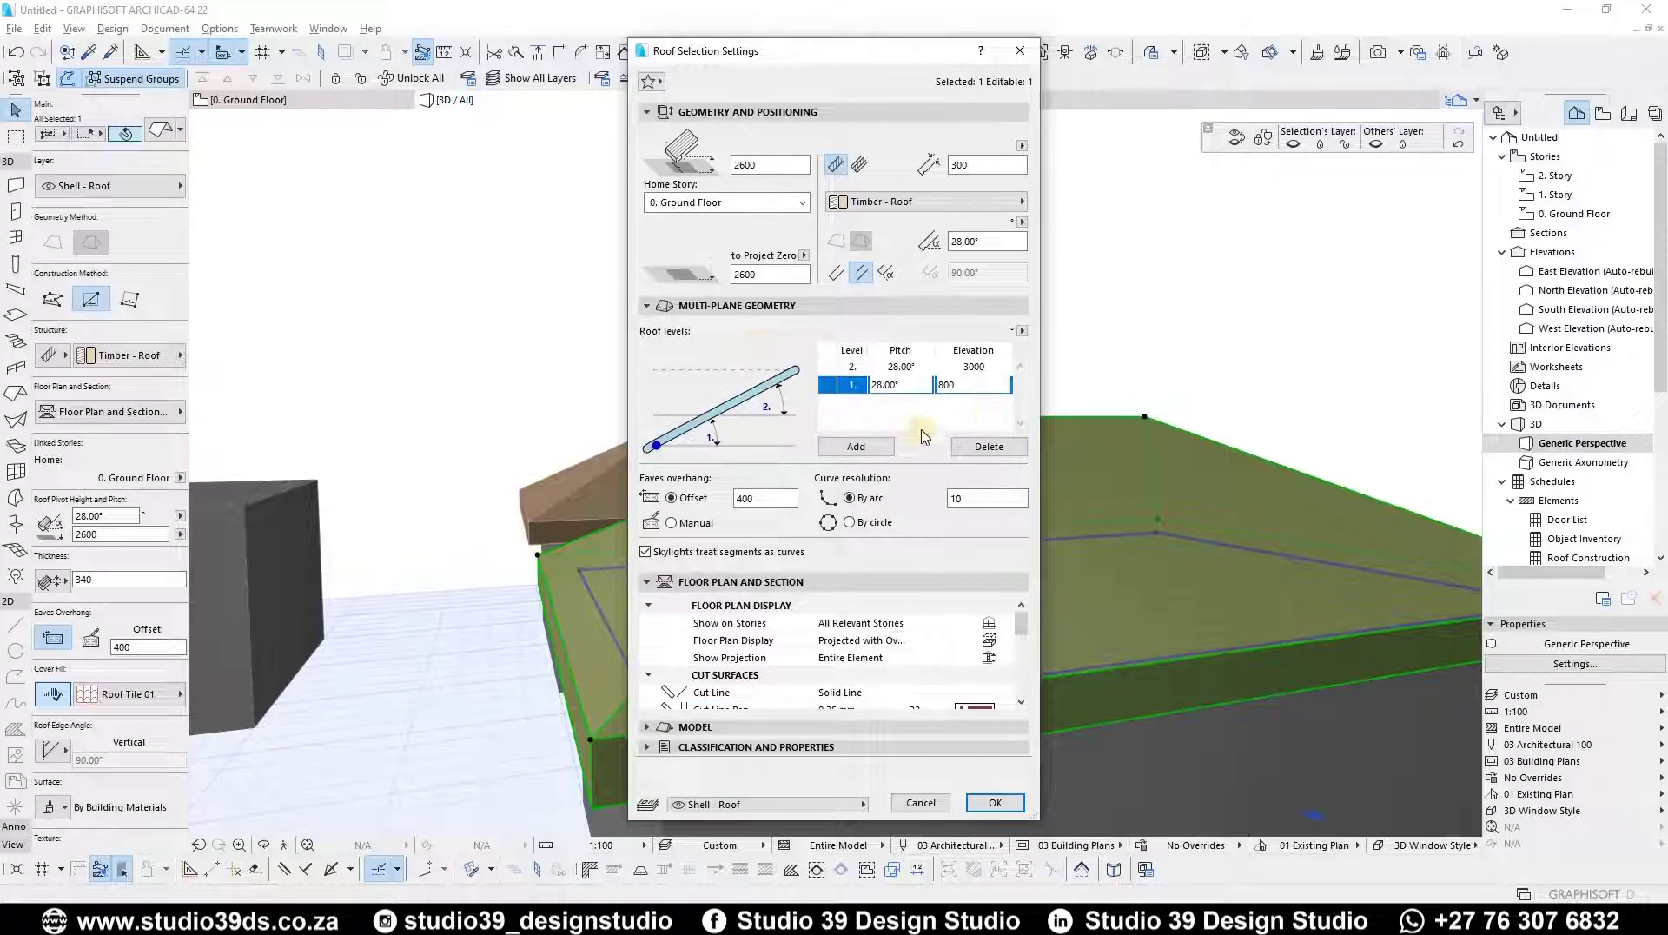
{"action": "left_click", "coordinate": [1010, 800]}
{"action": "middle_click_drag", "start_coordinate": [950, 474], "coordinate": [1042, 700], "text": "shift"}
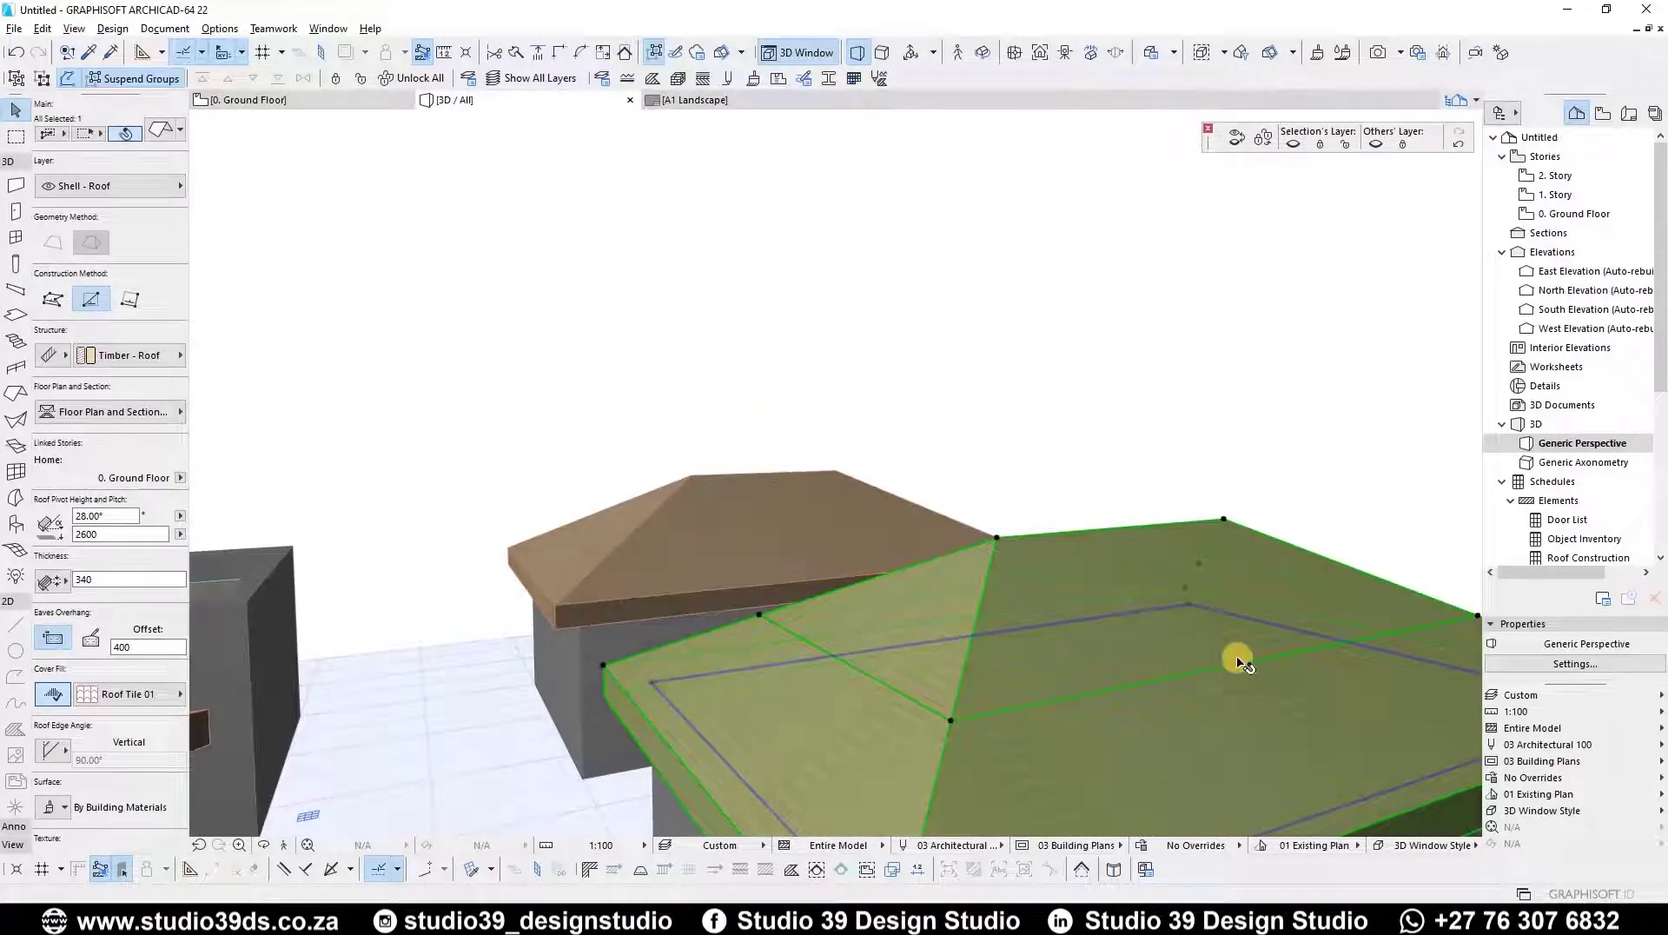
{"action": "middle_click_drag", "start_coordinate": [1170, 644], "coordinate": [1066, 680], "text": "shift"}
{"action": "middle_click_drag", "start_coordinate": [868, 610], "coordinate": [833, 614], "text": "shift"}
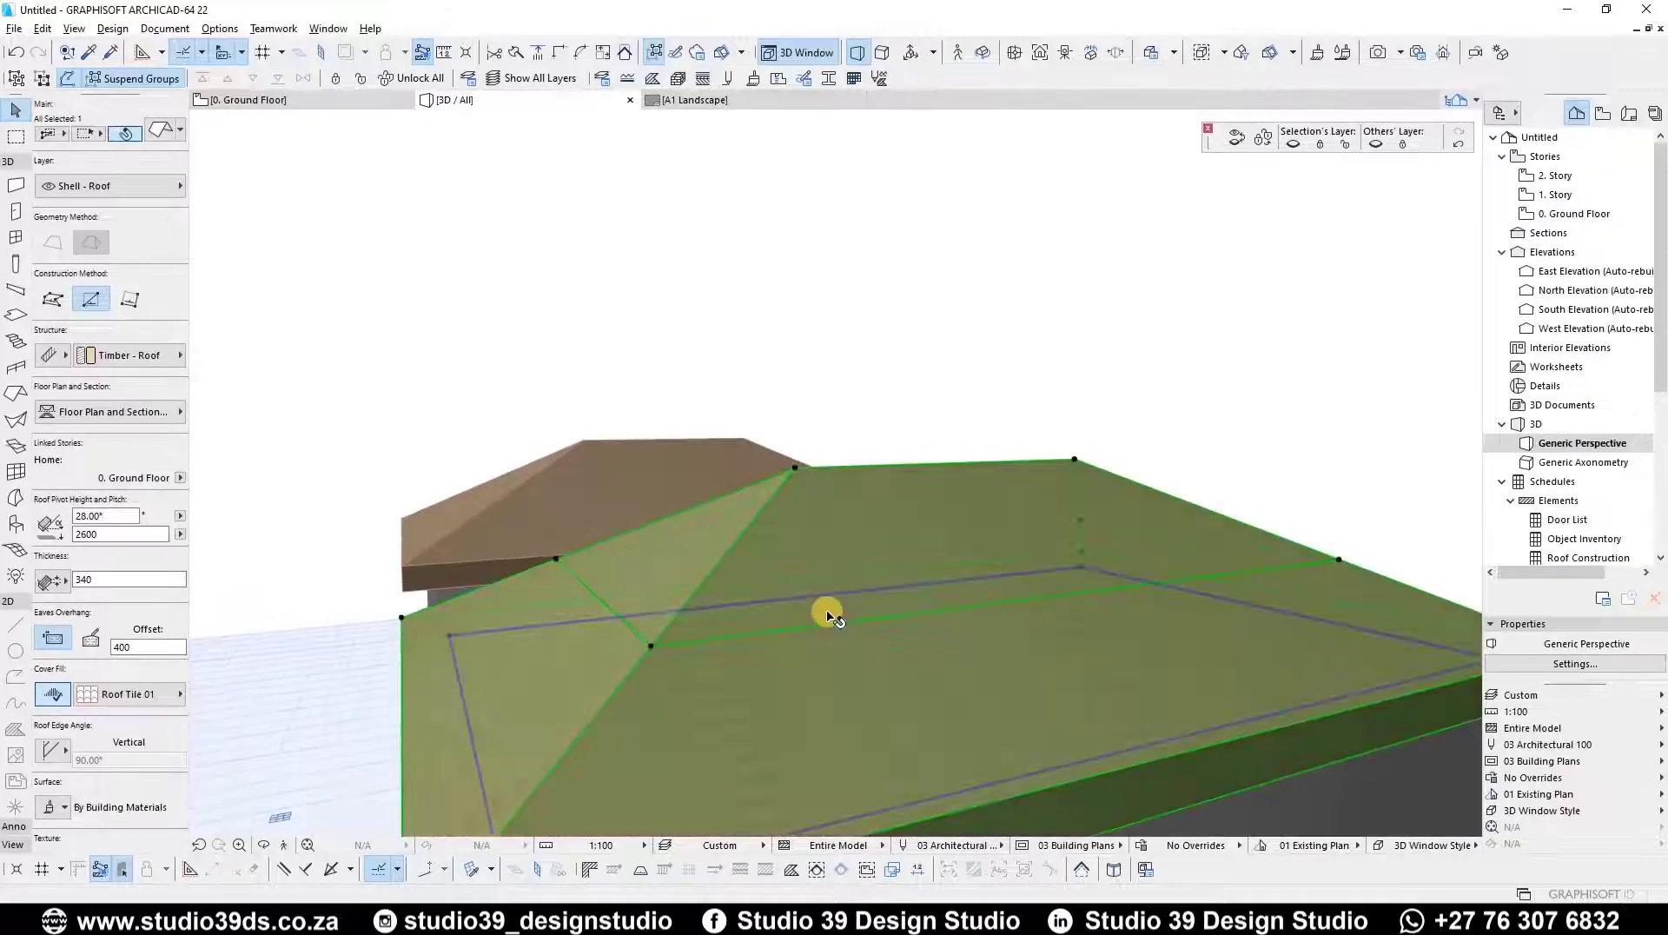
{"action": "middle_click_drag", "start_coordinate": [912, 640], "coordinate": [920, 606], "text": "shift"}
{"action": "middle_click_drag", "start_coordinate": [1086, 633], "coordinate": [967, 633], "text": "shift"}
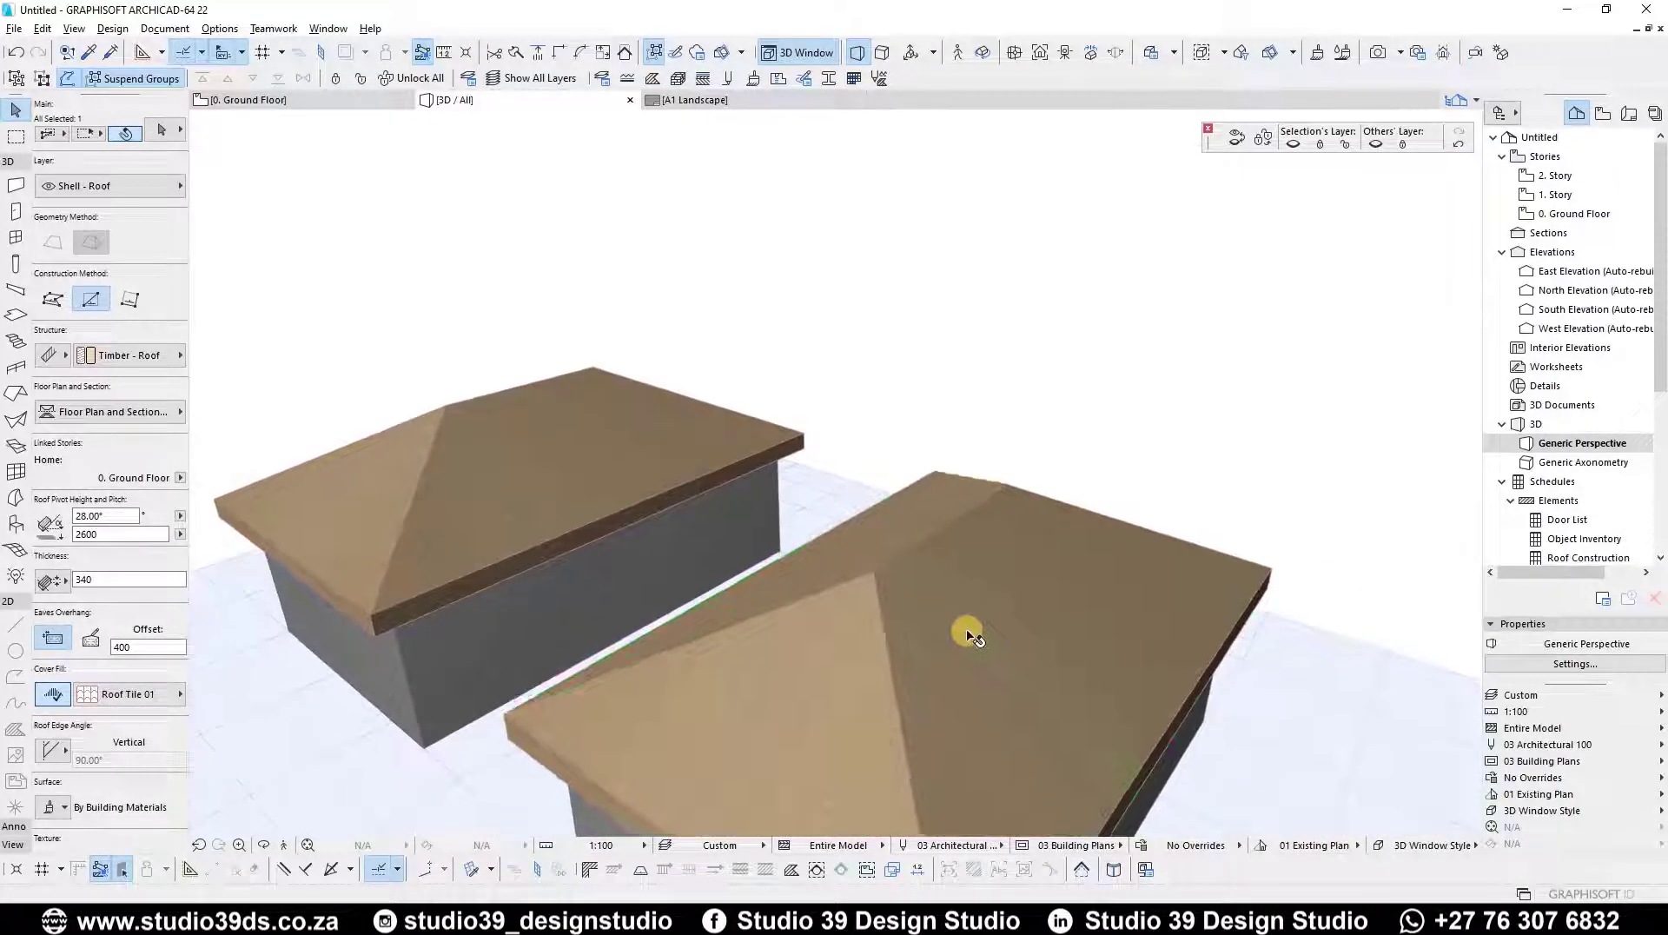
- Stretch both ridge ends of the second box's roof horizontally outward to the upper level's edges, forming a Dutch gable at each end
{"action": "left_click", "coordinate": [875, 573]}
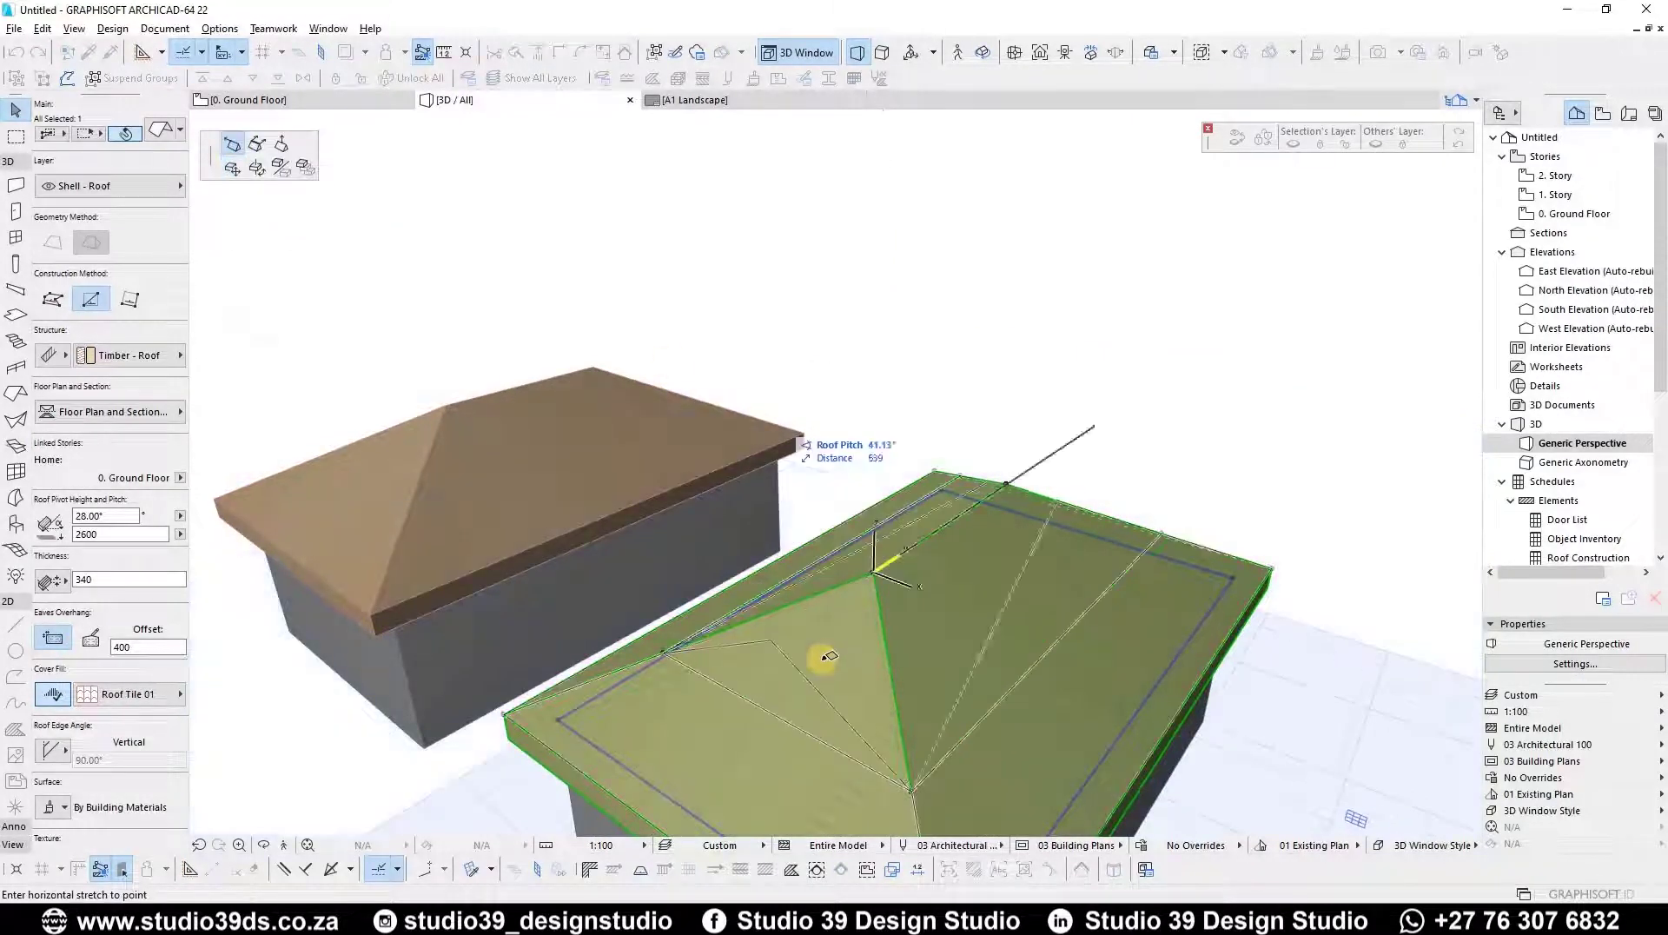
{"action": "left_click", "coordinate": [916, 796]}
{"action": "middle_click_drag", "start_coordinate": [1024, 588], "coordinate": [909, 451], "text": "shift"}
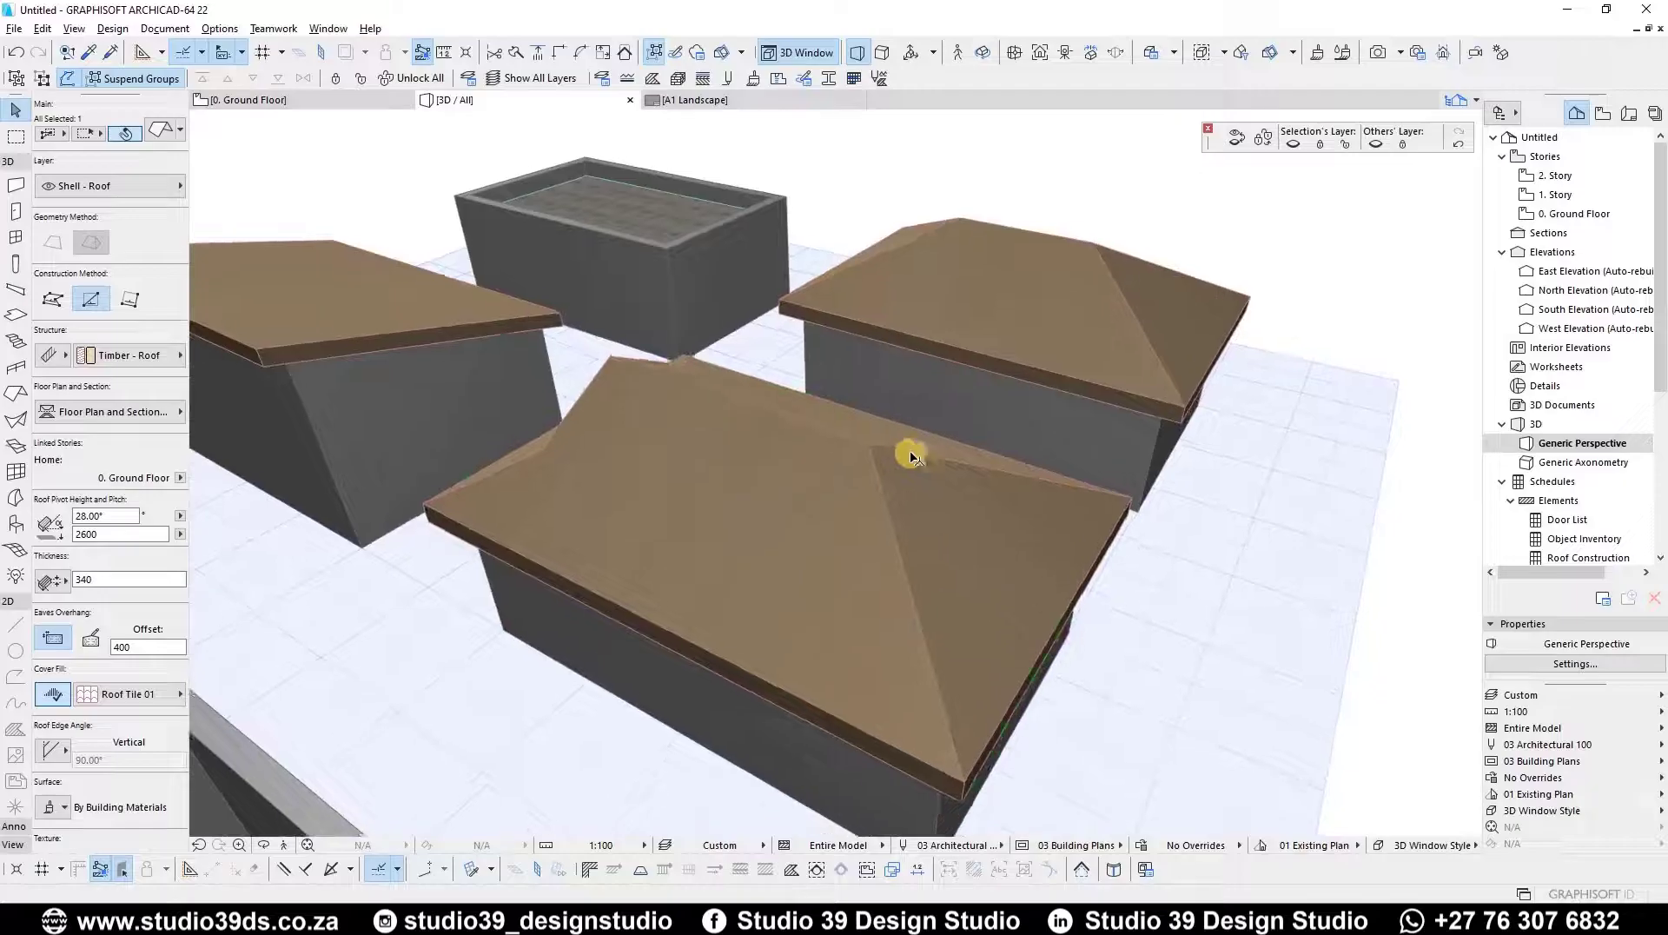
{"action": "left_click", "coordinate": [864, 437]}
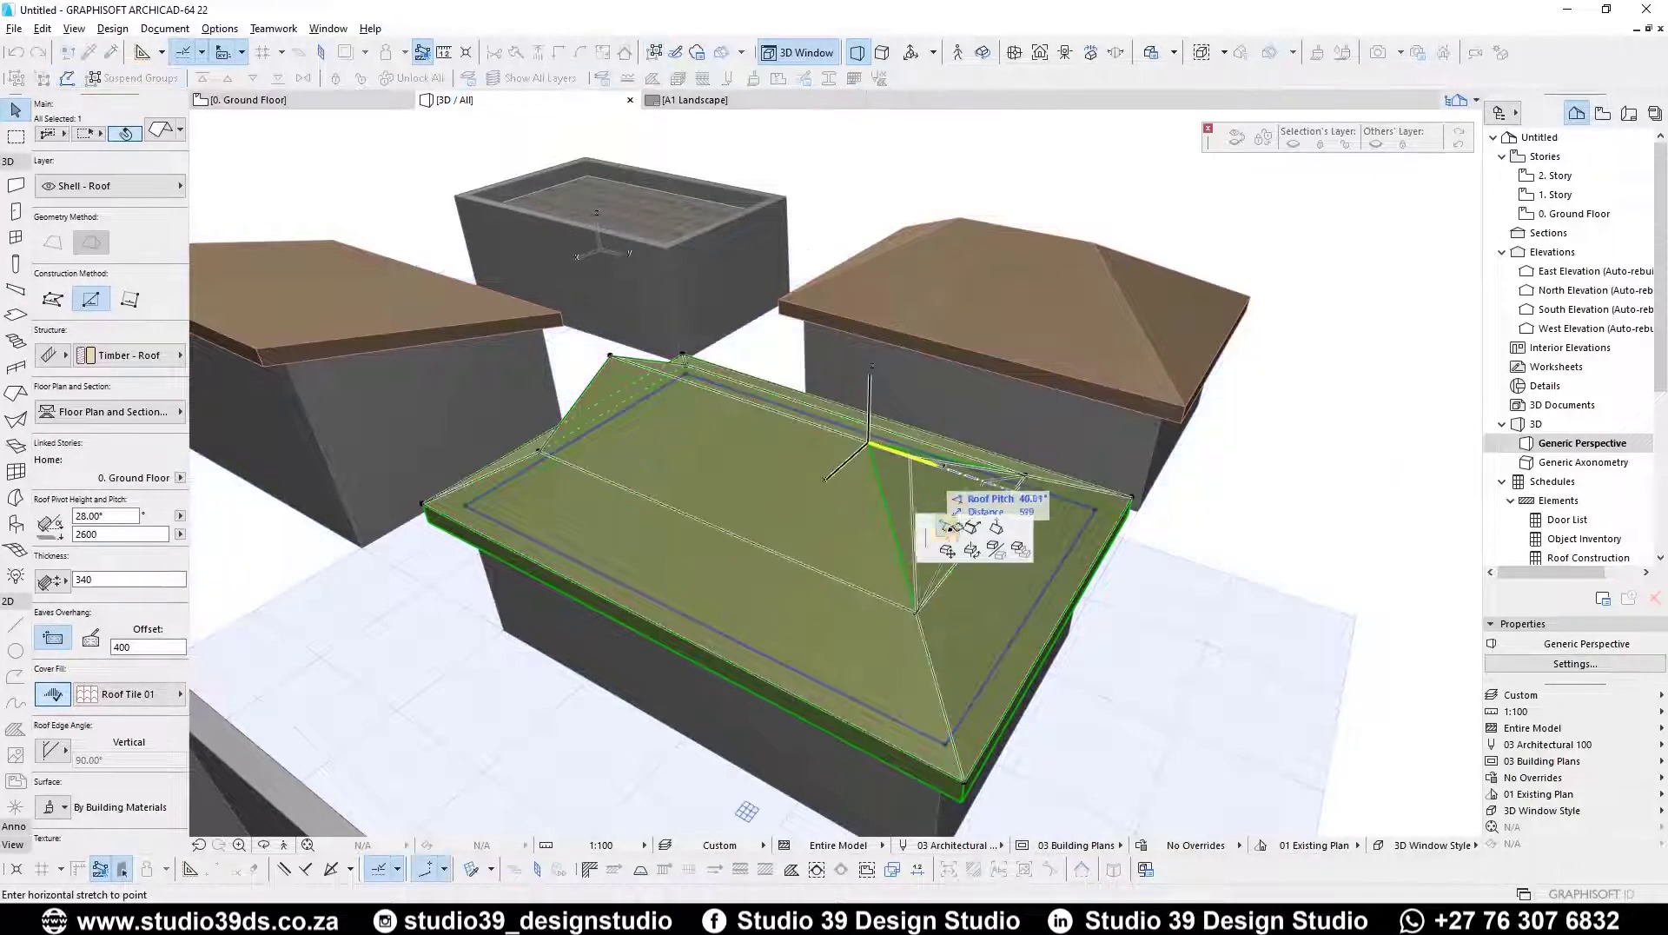
{"action": "left_click", "coordinate": [921, 610]}
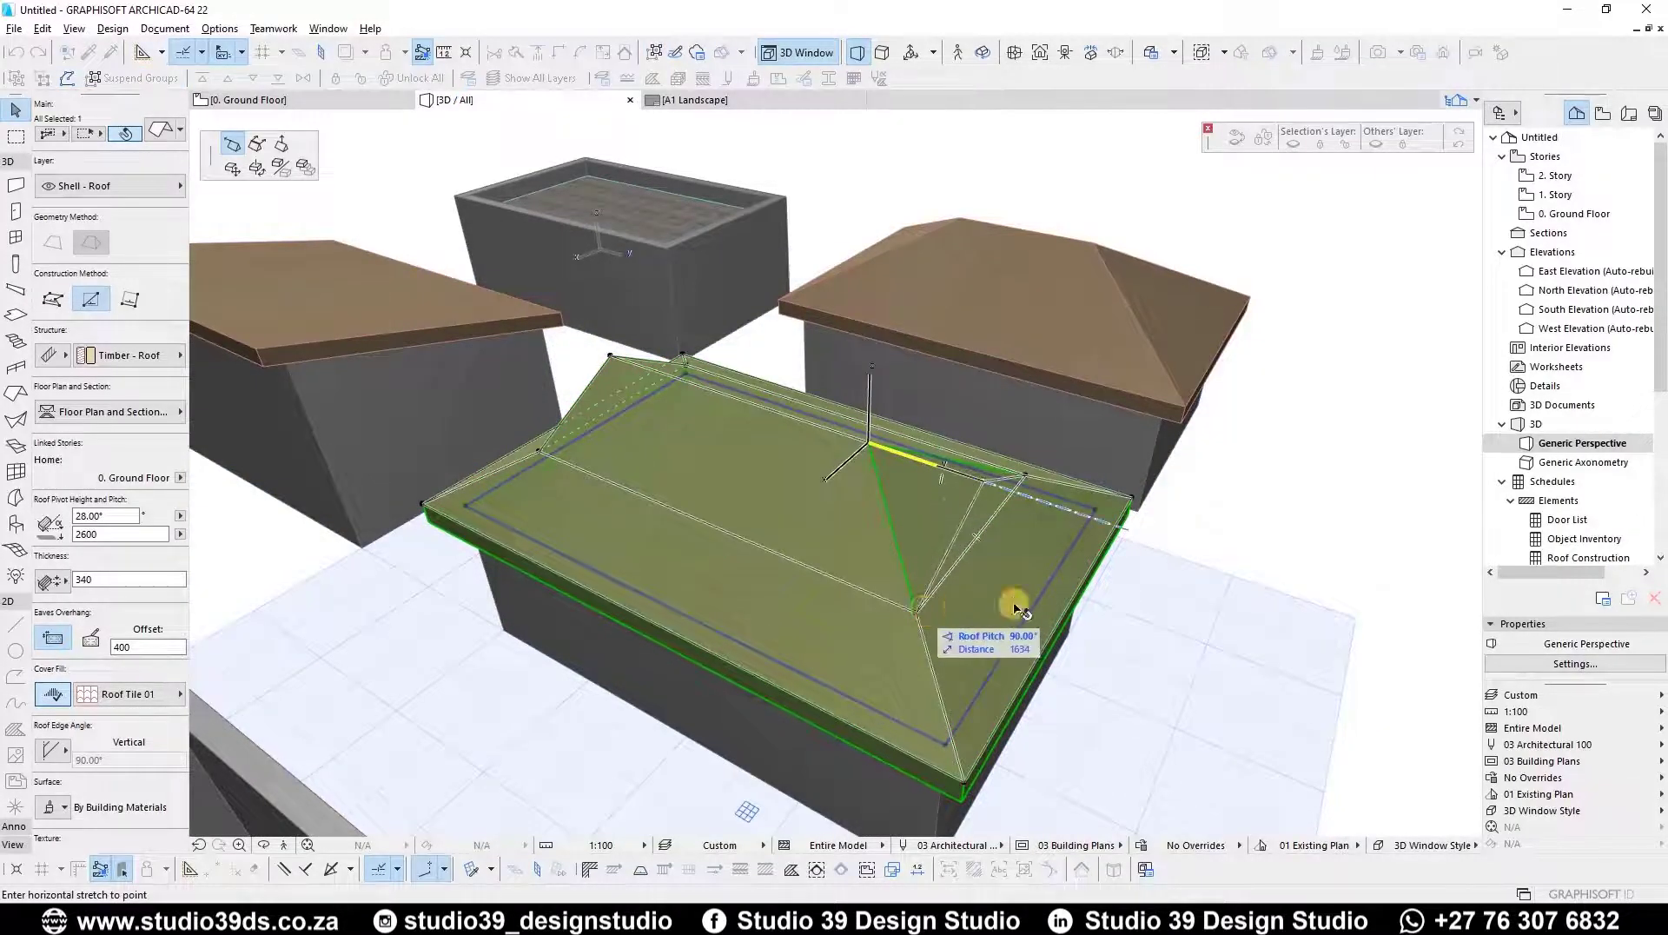
{"action": "middle_click_drag", "start_coordinate": [461, 554], "coordinate": [889, 639], "text": "shift"}
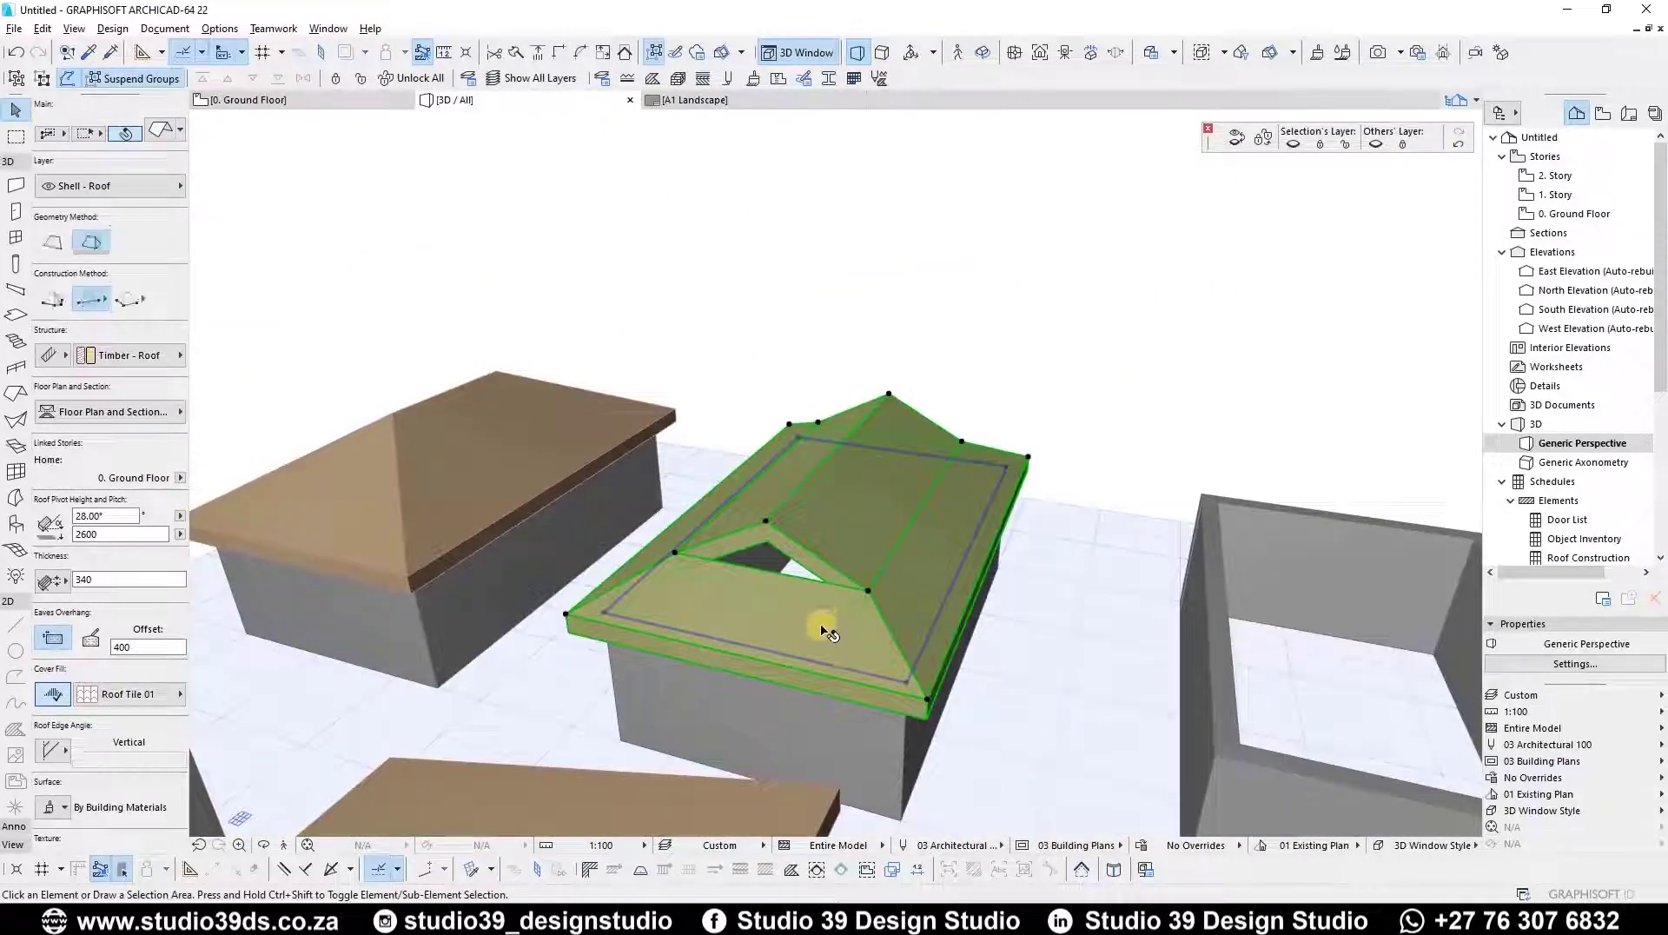
{"action": "key", "text": "Escape"}
{"action": "scroll", "coordinate": [819, 548], "scroll_direction": "up", "scroll_amount": 1}
{"action": "middle_click_drag", "start_coordinate": [819, 547], "coordinate": [809, 531], "text": "shift"}
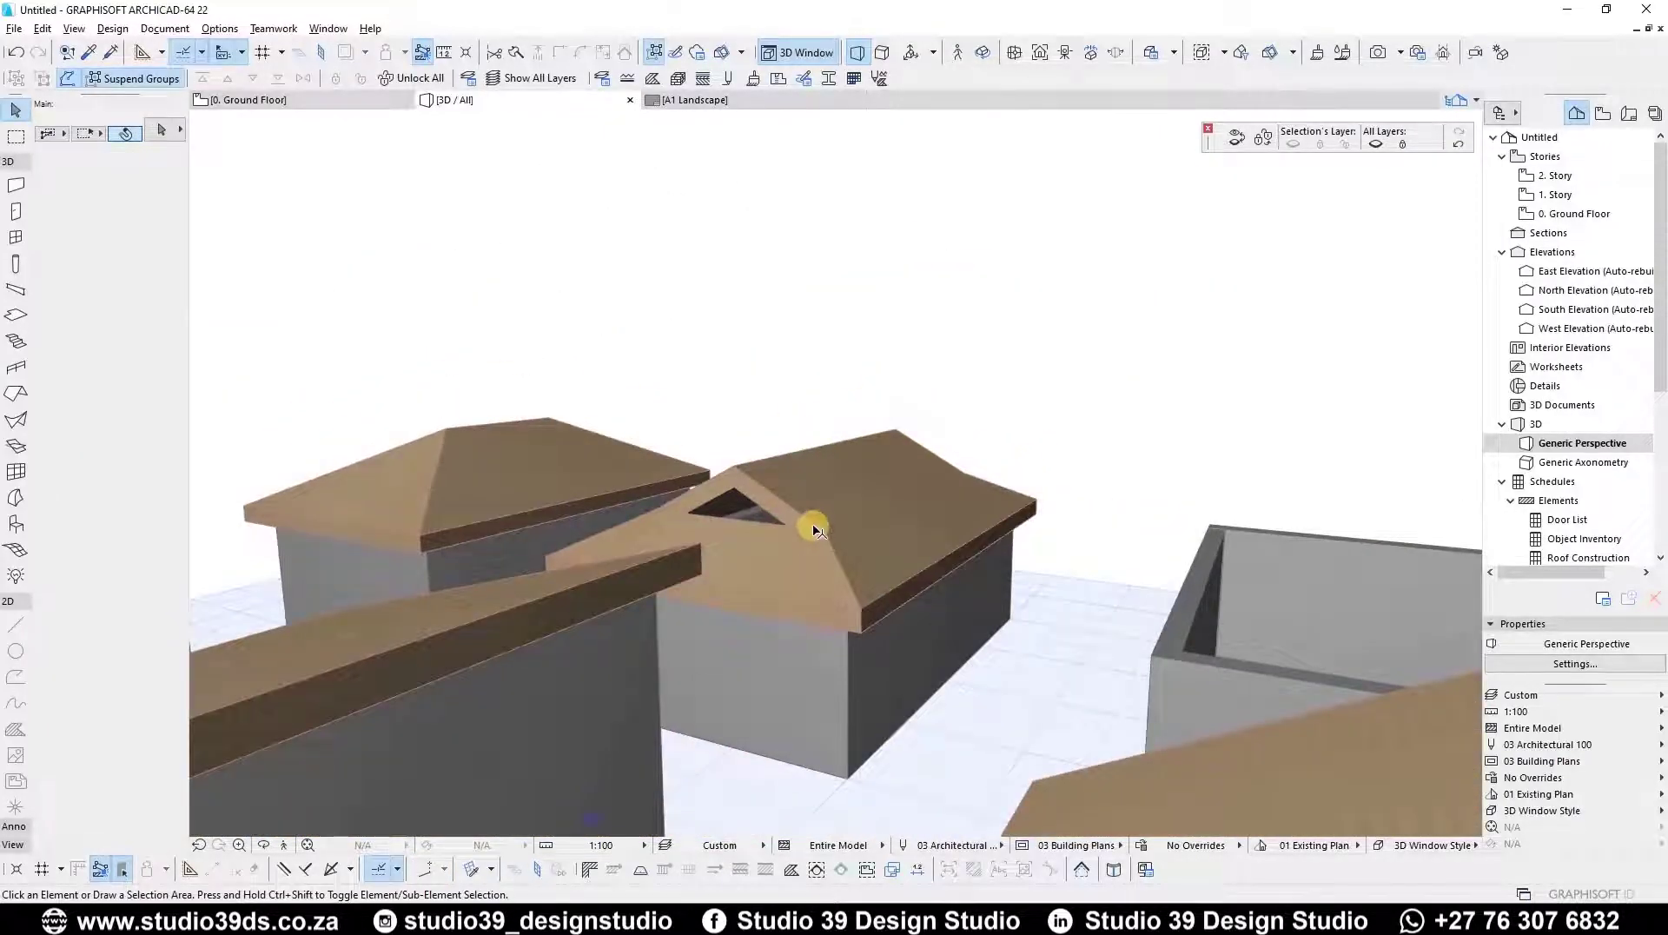
{"action": "middle_click_drag", "start_coordinate": [1076, 547], "coordinate": [1006, 556], "text": "shift"}
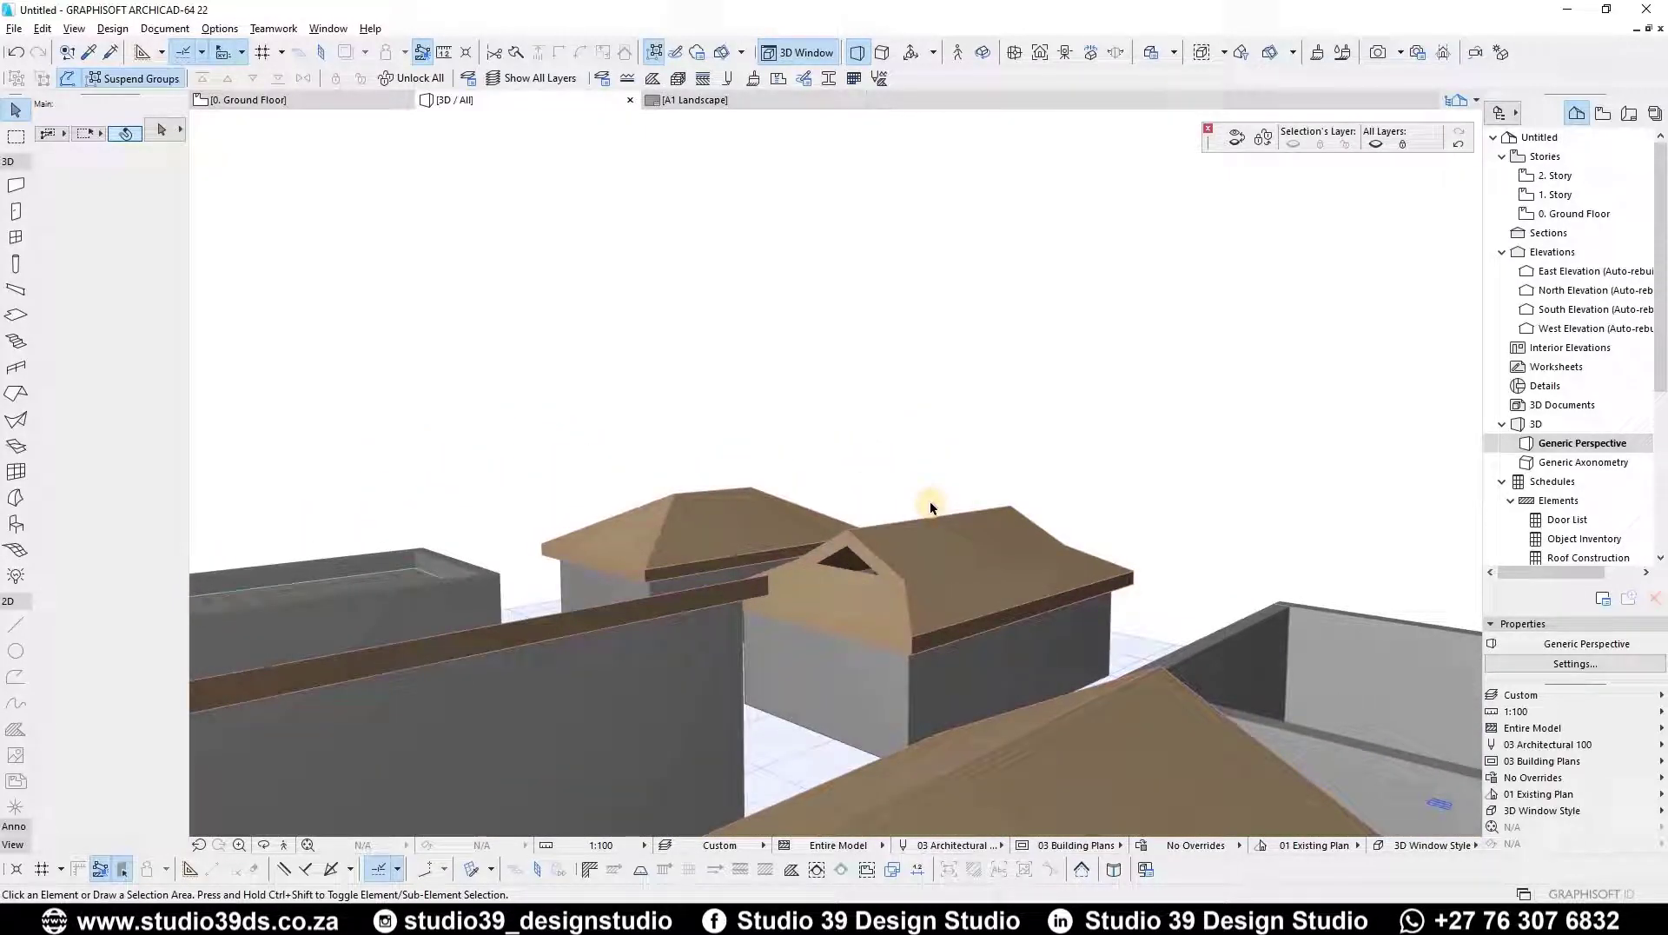
- Pick up the Dutch roof's settings and draw a 5000 by 8000 multi-plane roof over the third back-row box's outer corners in plan
{"action": "scroll", "coordinate": [665, 521], "scroll_direction": "down", "scroll_amount": 3}
{"action": "middle_click_drag", "start_coordinate": [861, 543], "coordinate": [728, 584], "text": "shift"}
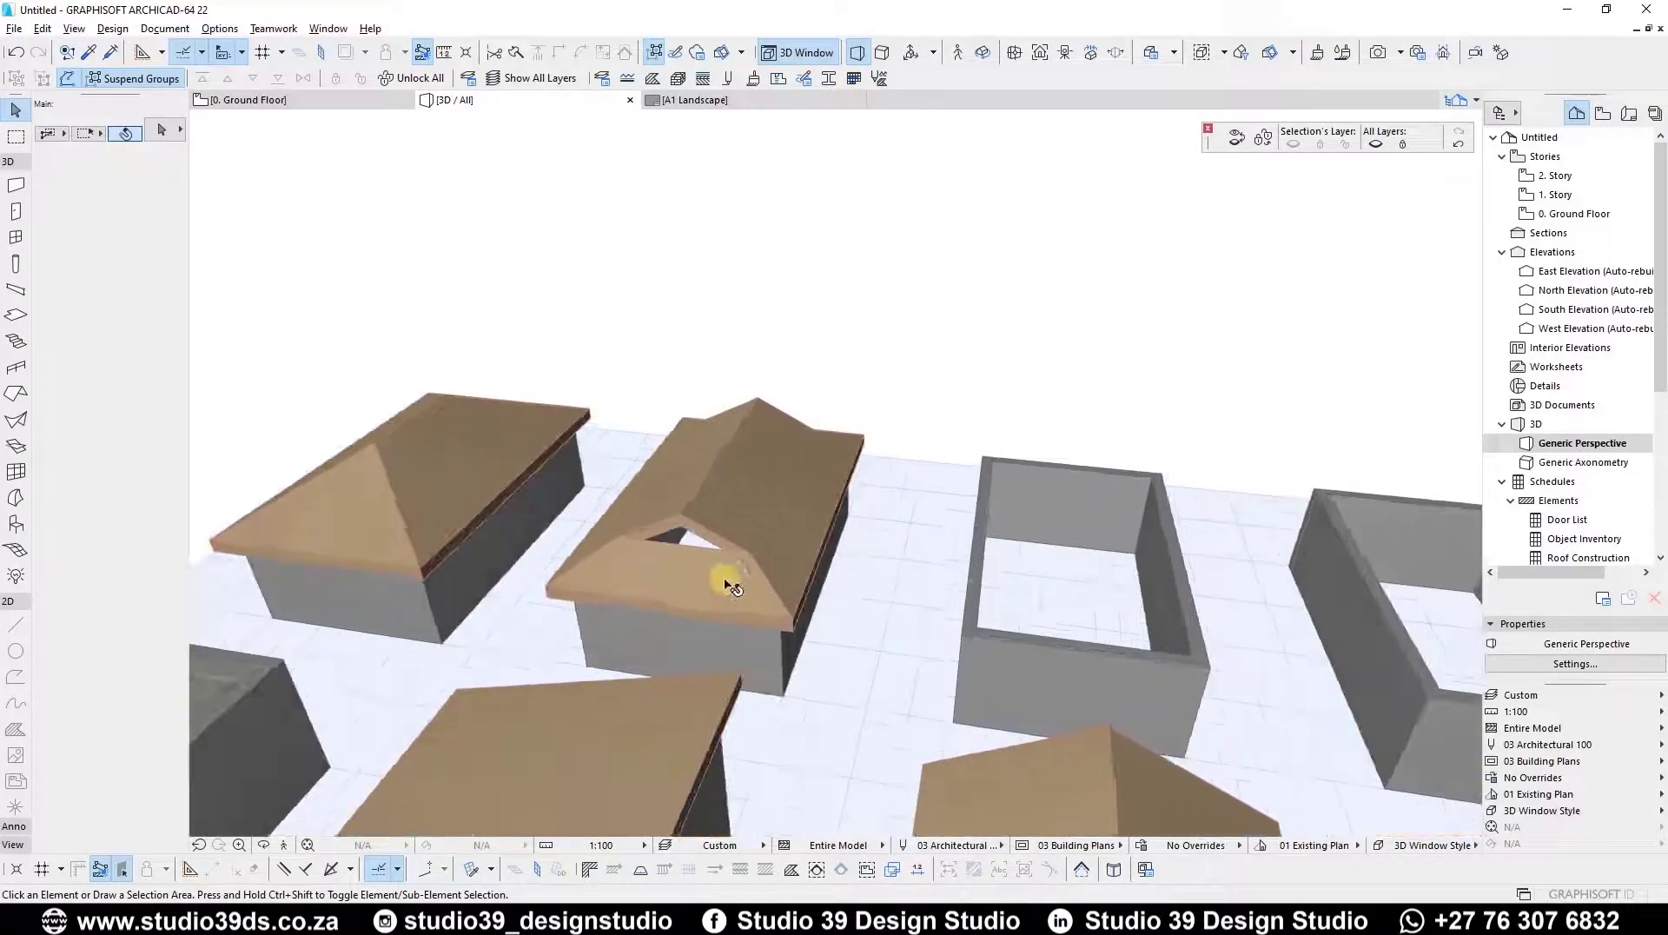
{"action": "left_click", "coordinate": [799, 554]}
{"action": "left_click", "coordinate": [799, 555], "text": "alt"}
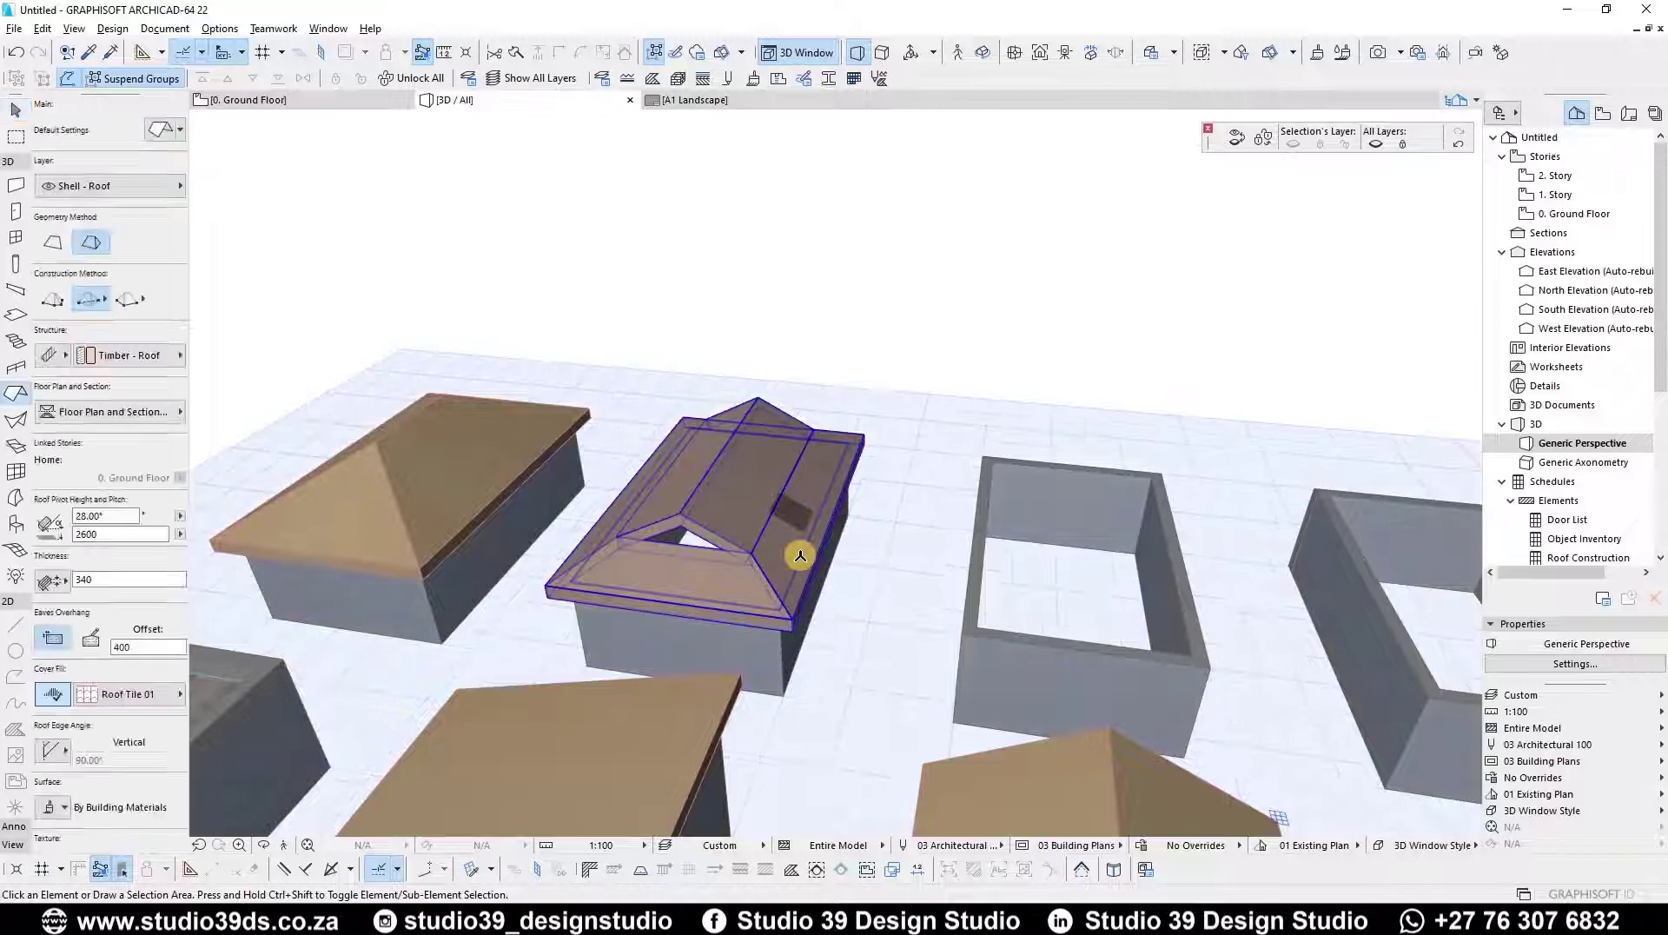
{"action": "key", "text": "F2"}
{"action": "scroll", "coordinate": [1112, 523], "scroll_direction": "down", "scroll_amount": 3}
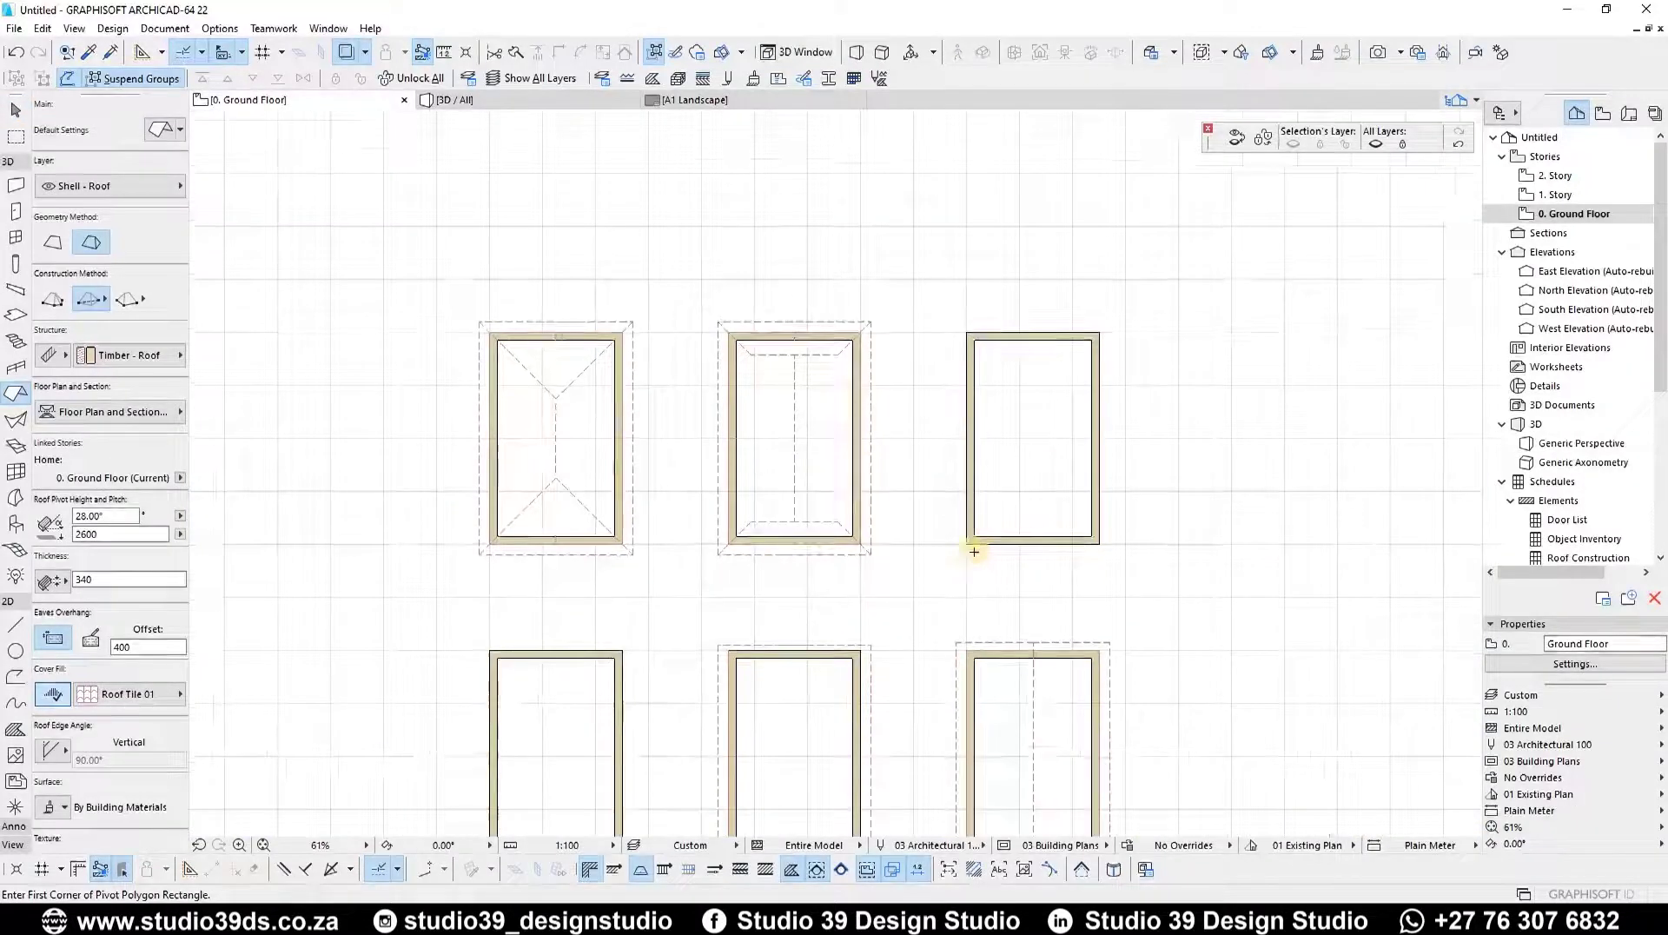
{"action": "left_click", "coordinate": [966, 544]}
{"action": "left_click", "coordinate": [1099, 333]}
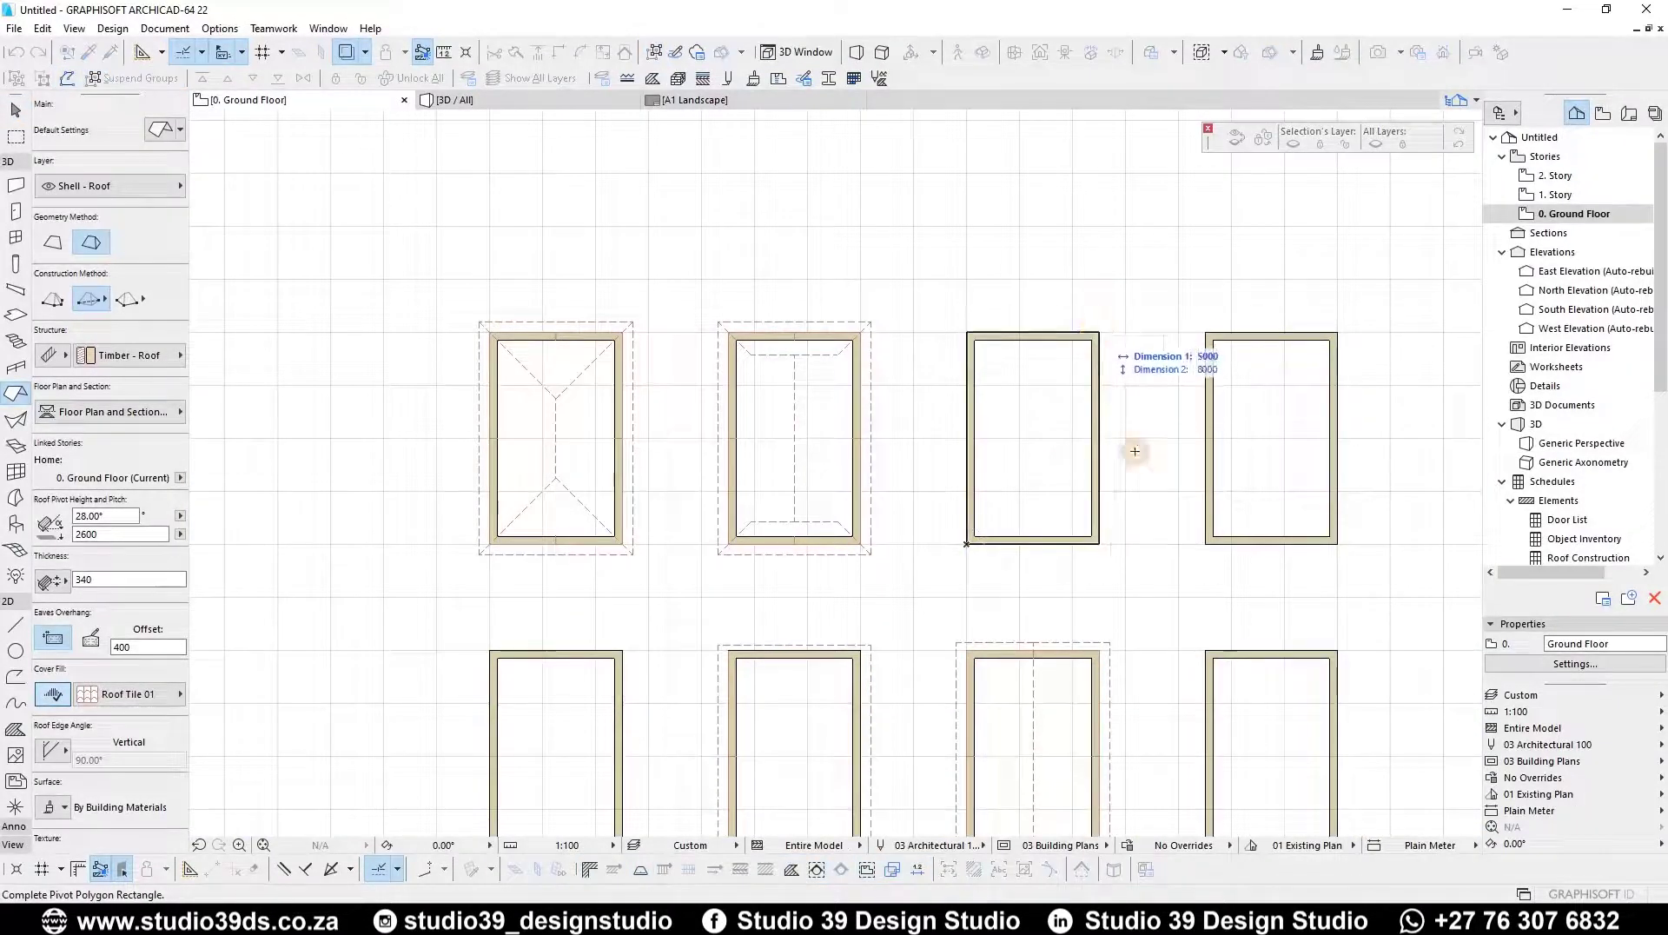
{"action": "scroll", "coordinate": [1020, 454], "scroll_direction": "up", "scroll_amount": 5}
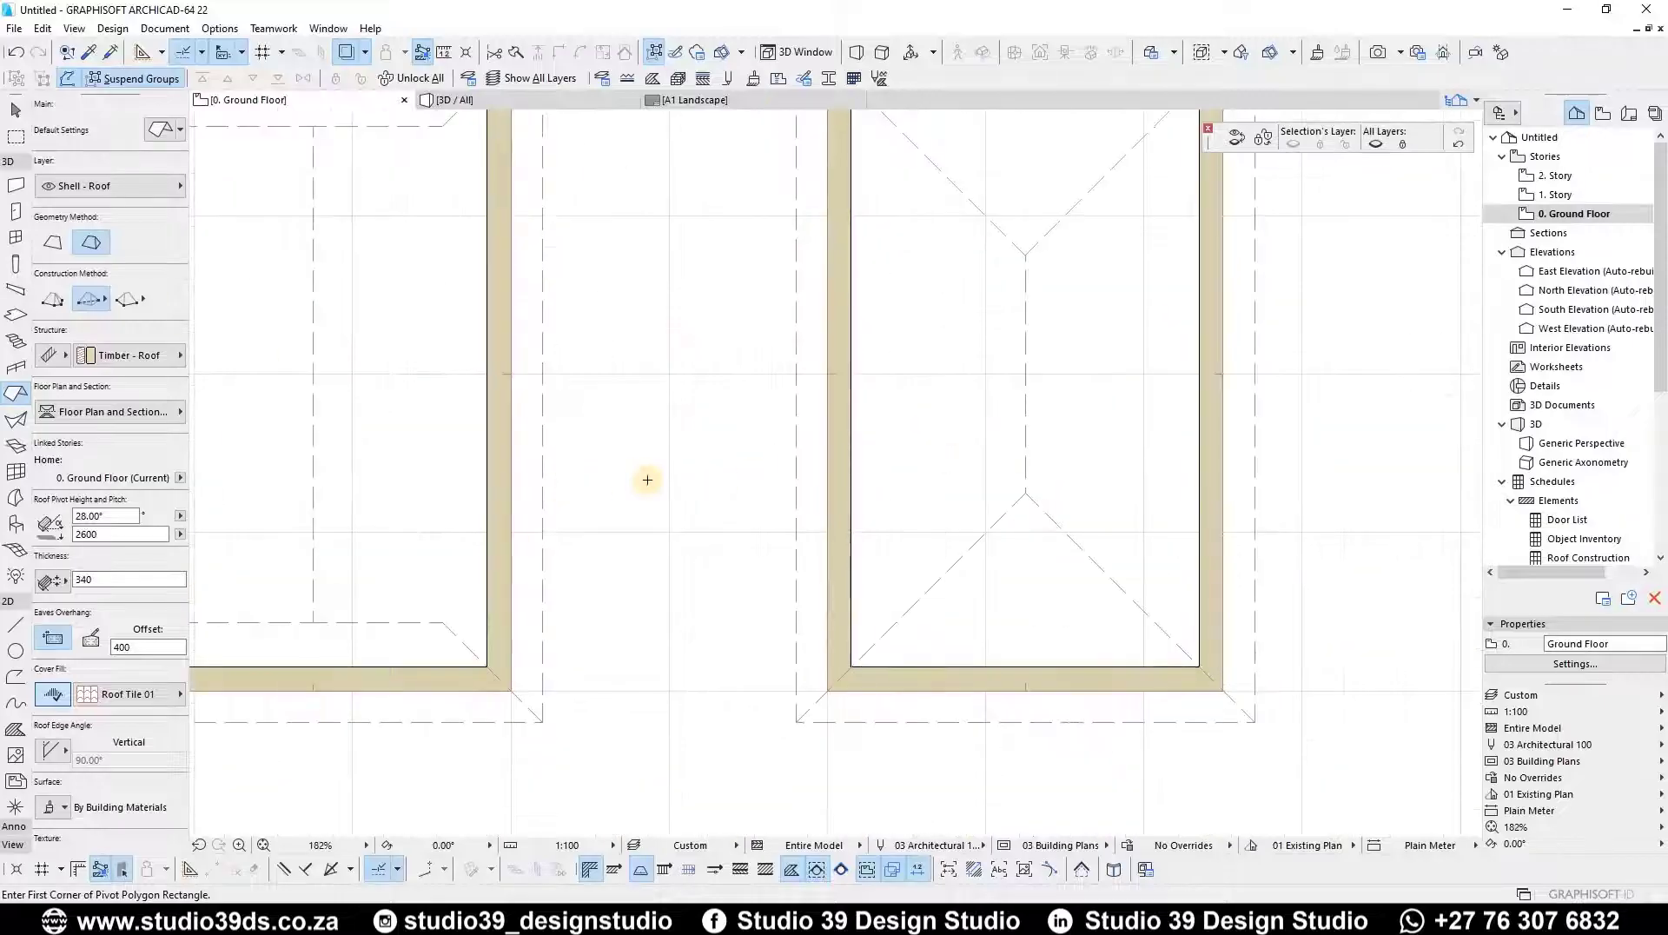
{"action": "scroll", "coordinate": [647, 479], "scroll_direction": "down", "scroll_amount": 5}
- In 3D, select the third back-row box's roof and set its level 1 pitch to 20°
{"action": "key", "text": "F3"}
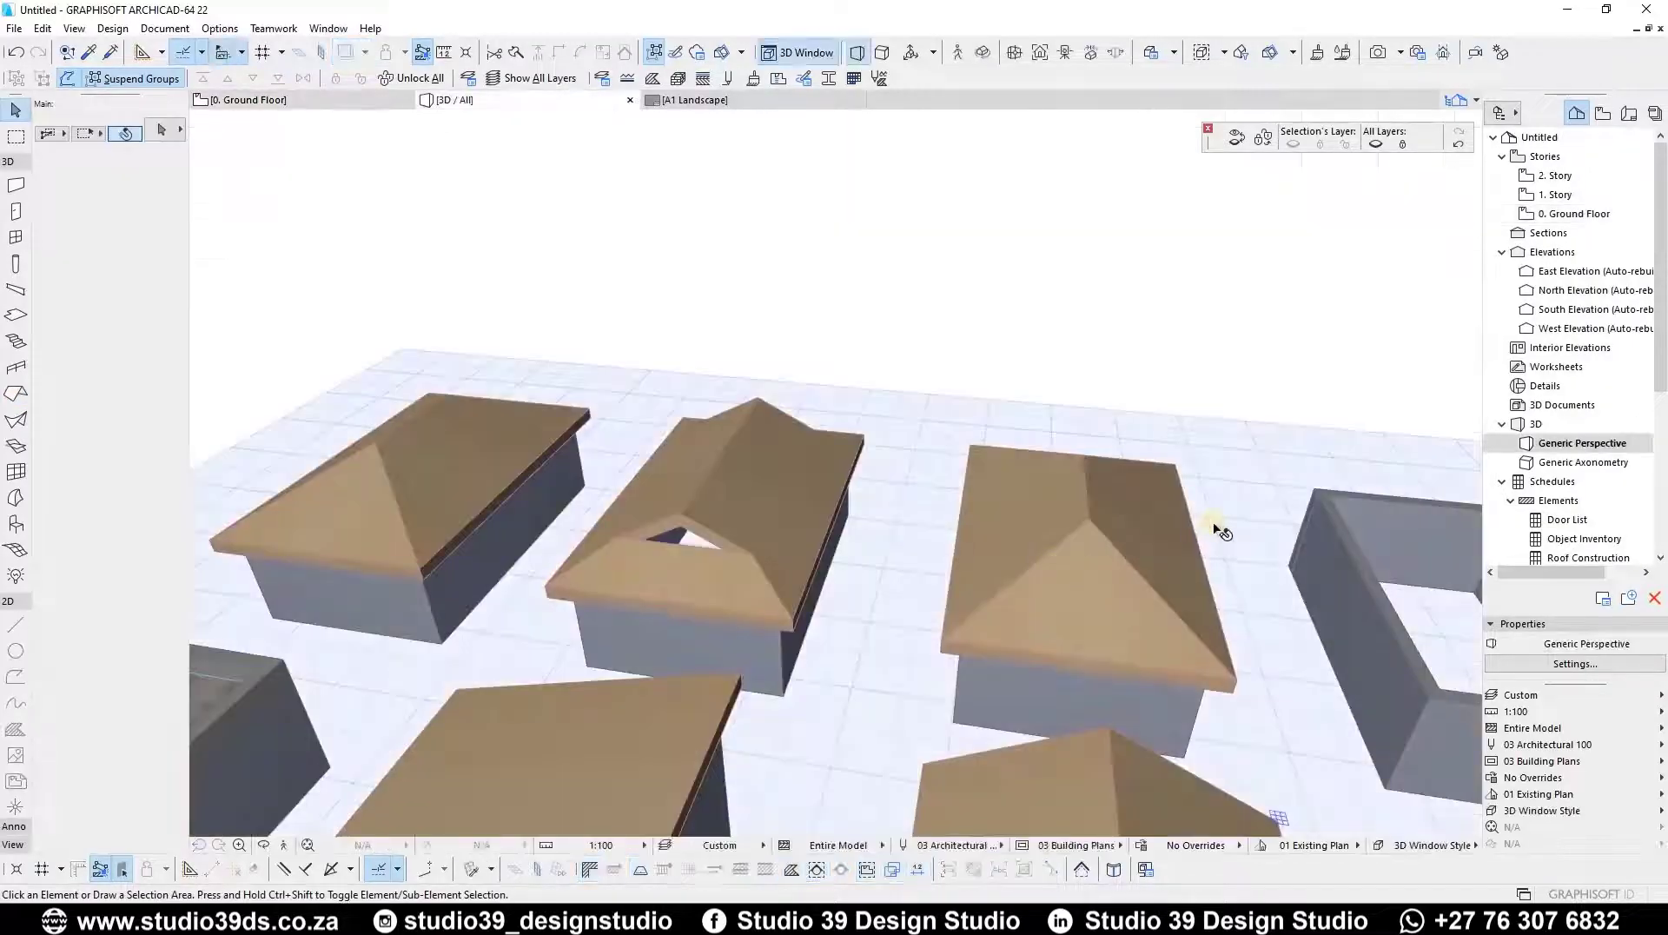
{"action": "scroll", "coordinate": [1094, 521], "scroll_direction": "up", "scroll_amount": 3}
{"action": "middle_click_drag", "start_coordinate": [975, 502], "coordinate": [898, 537]}
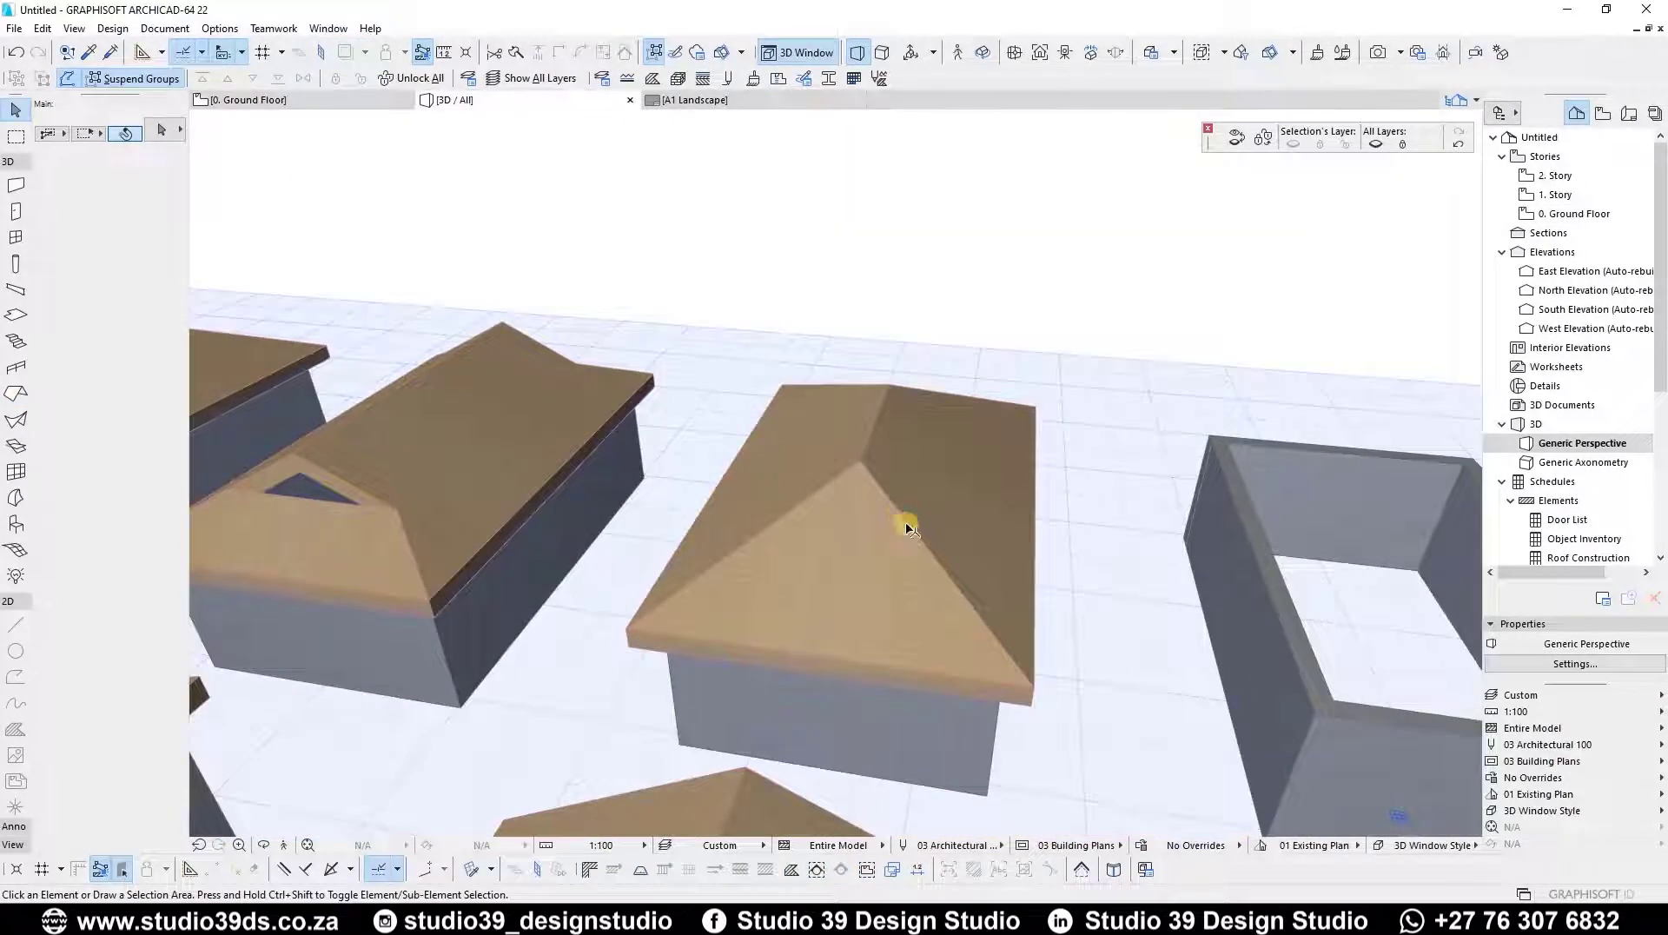
{"action": "left_click", "coordinate": [904, 523]}
{"action": "scroll", "coordinate": [879, 514], "scroll_direction": "up", "scroll_amount": 2}
{"action": "key", "text": "ctrl+t"}
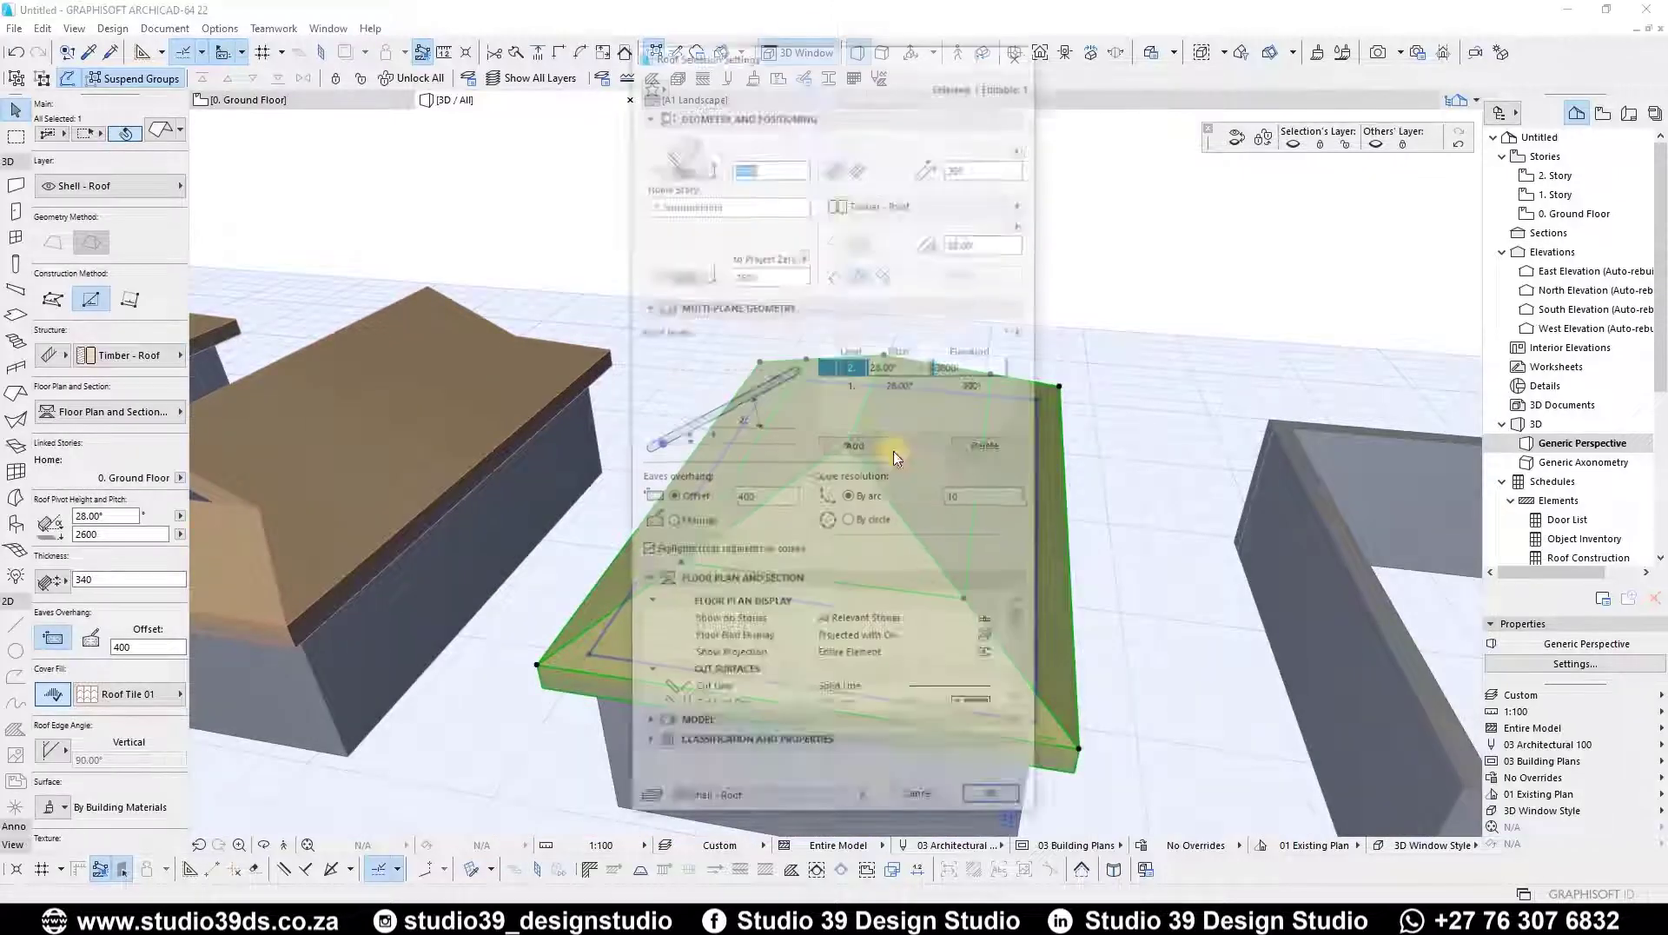
{"action": "left_click", "coordinate": [693, 379]}
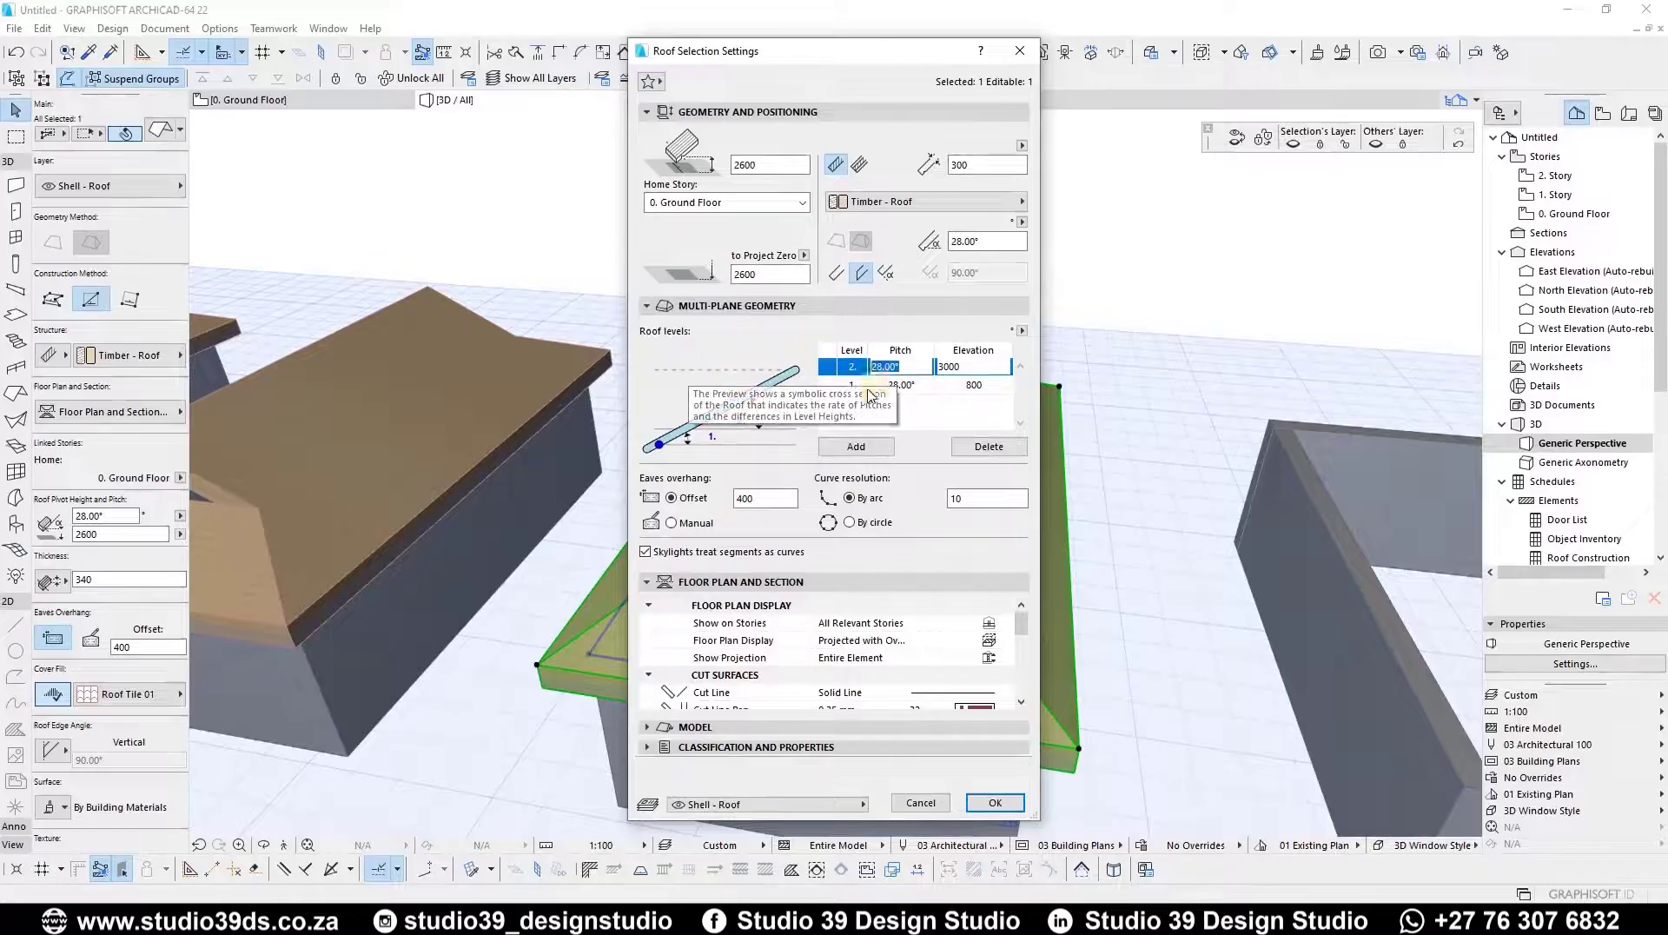
{"action": "left_click", "coordinate": [833, 385]}
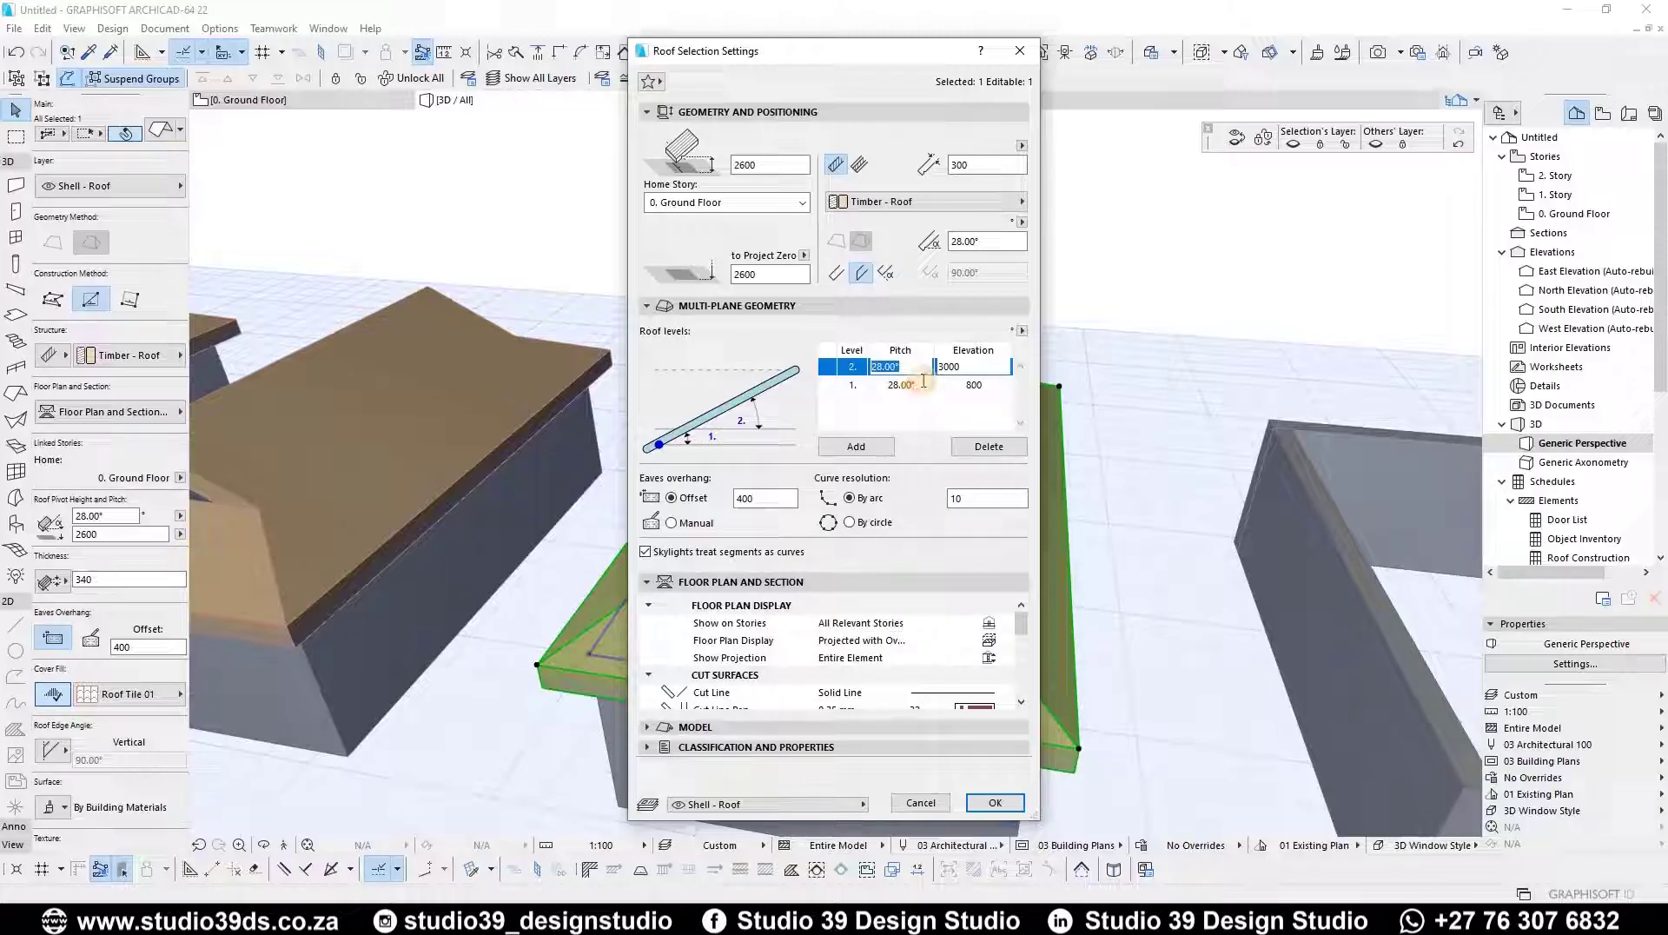
{"action": "left_click", "coordinate": [916, 383]}
{"action": "left_click", "coordinate": [913, 367]}
{"action": "left_click", "coordinate": [847, 382]}
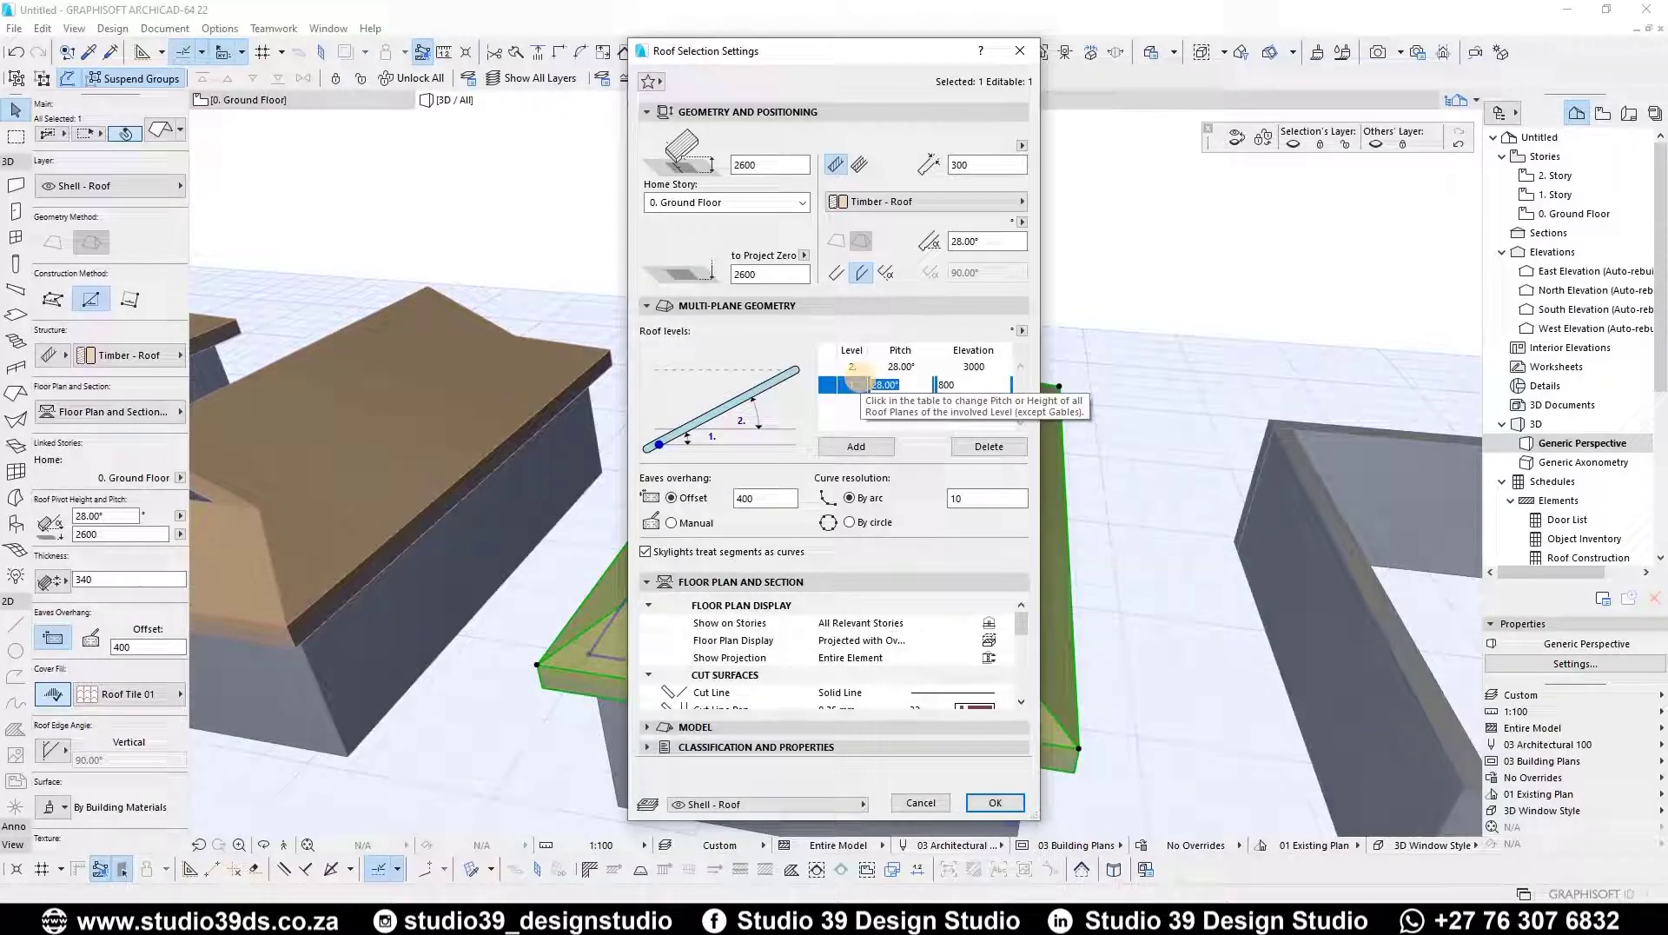
{"action": "key", "text": "Return"}
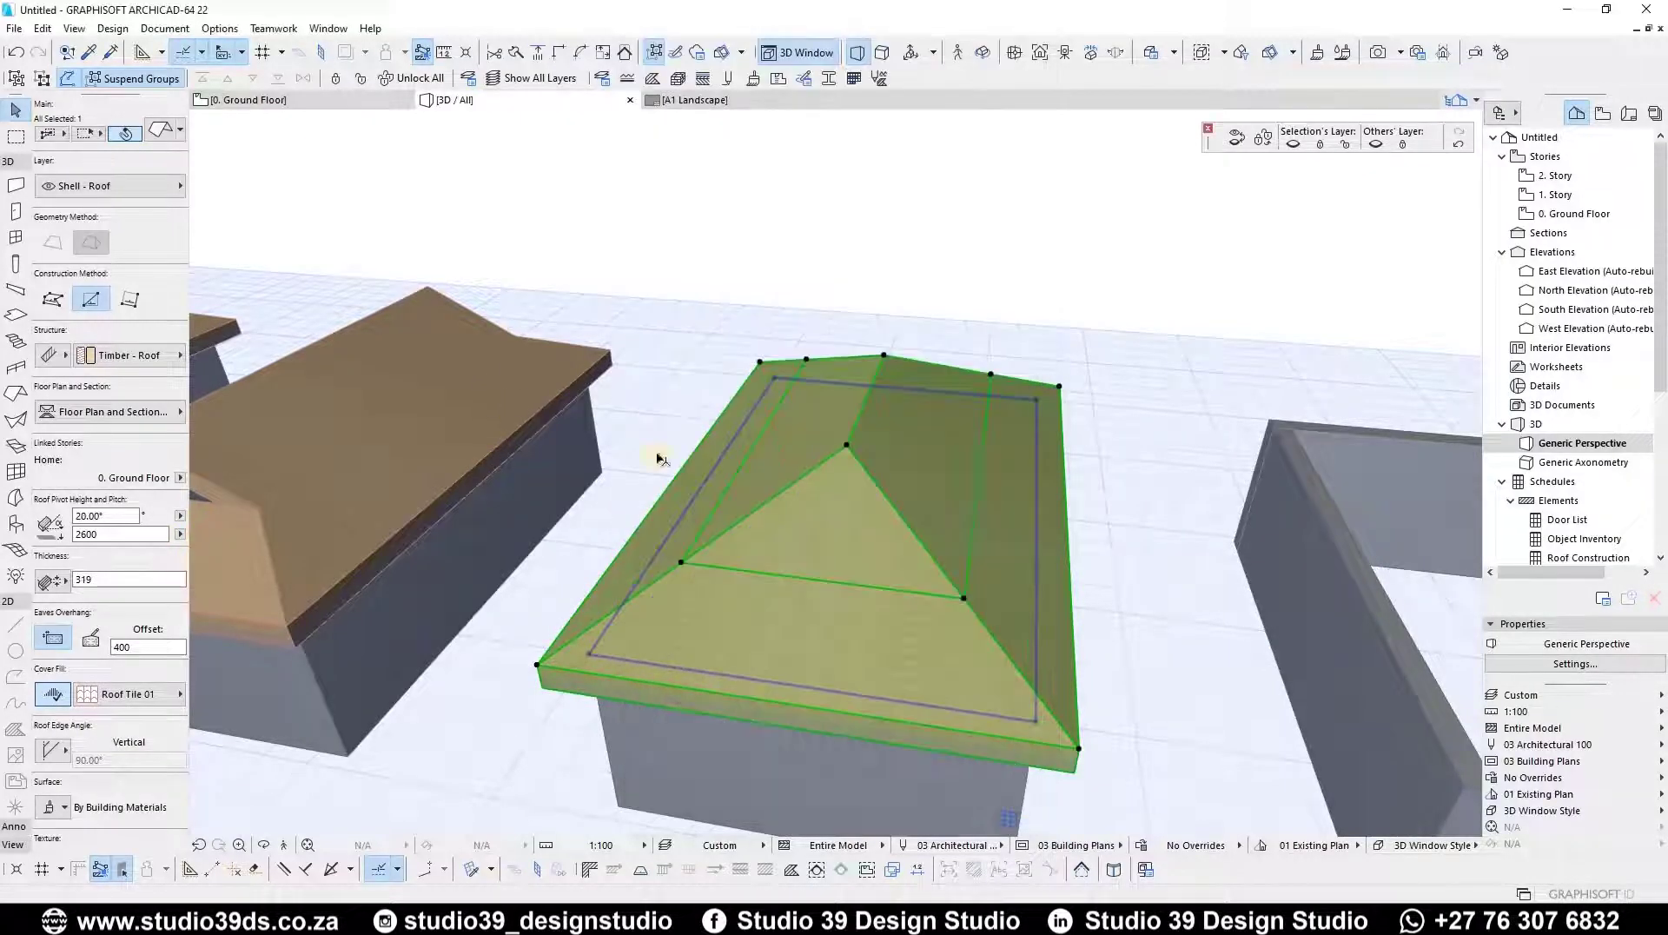
- Lower the level 1 elevation of the third box's roof, and deselect the roof
{"action": "middle_click_drag", "start_coordinate": [906, 444], "coordinate": [834, 444], "text": "shift"}
{"action": "scroll", "coordinate": [834, 444], "scroll_direction": "down", "scroll_amount": 5}
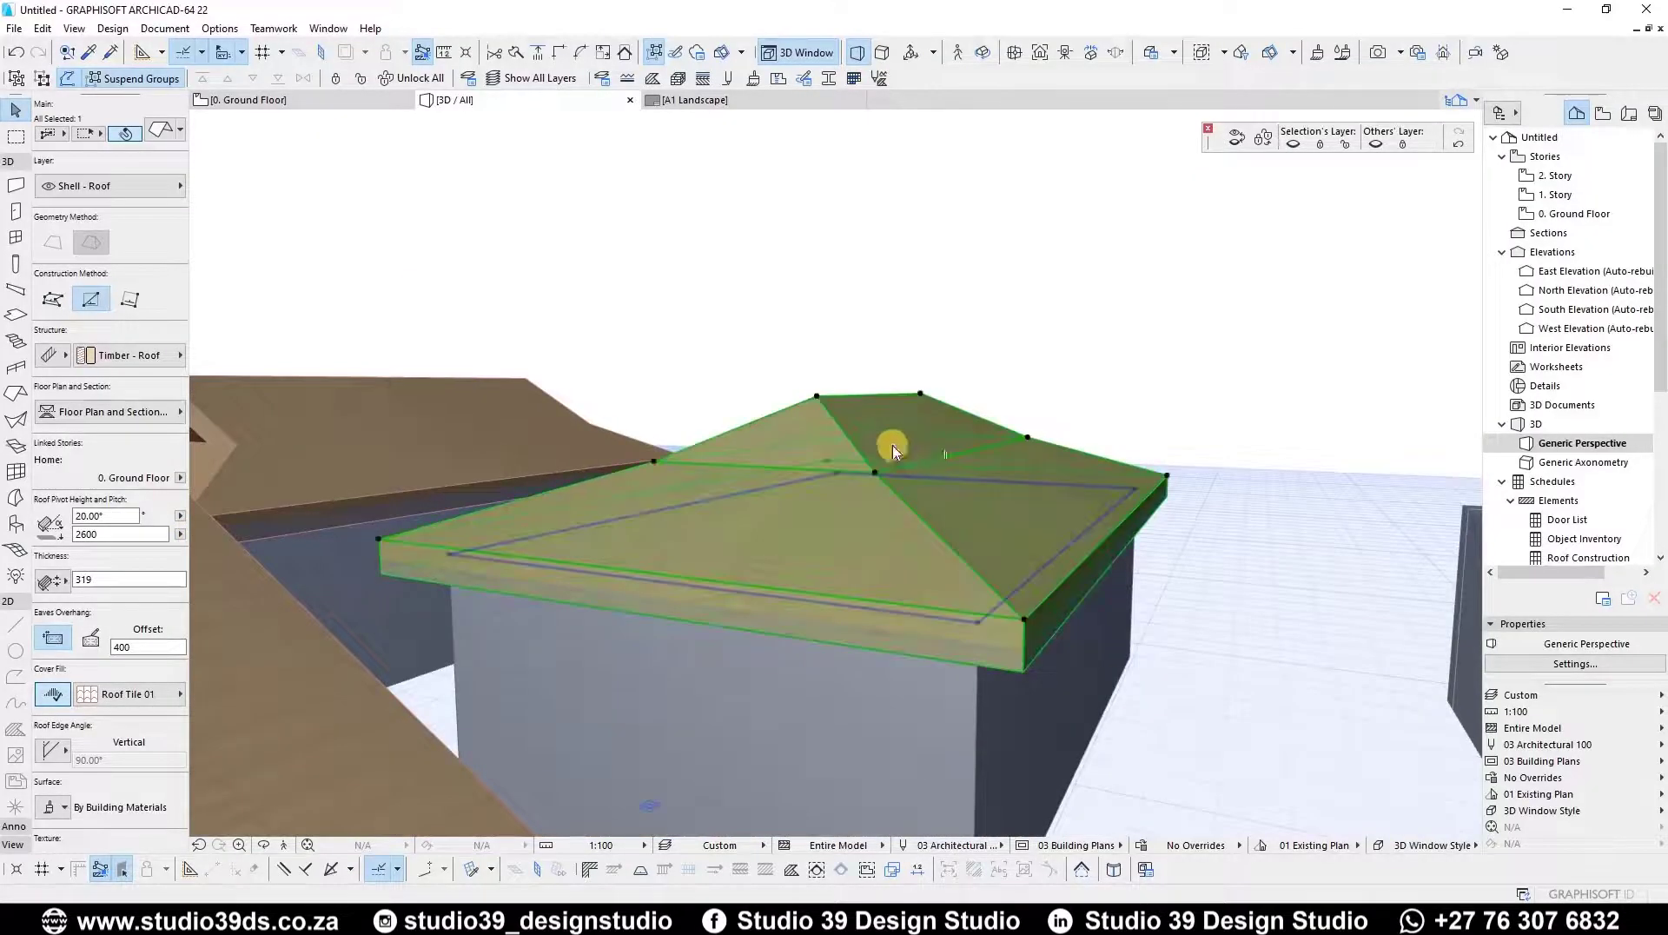
{"action": "double_click", "coordinate": [893, 449]}
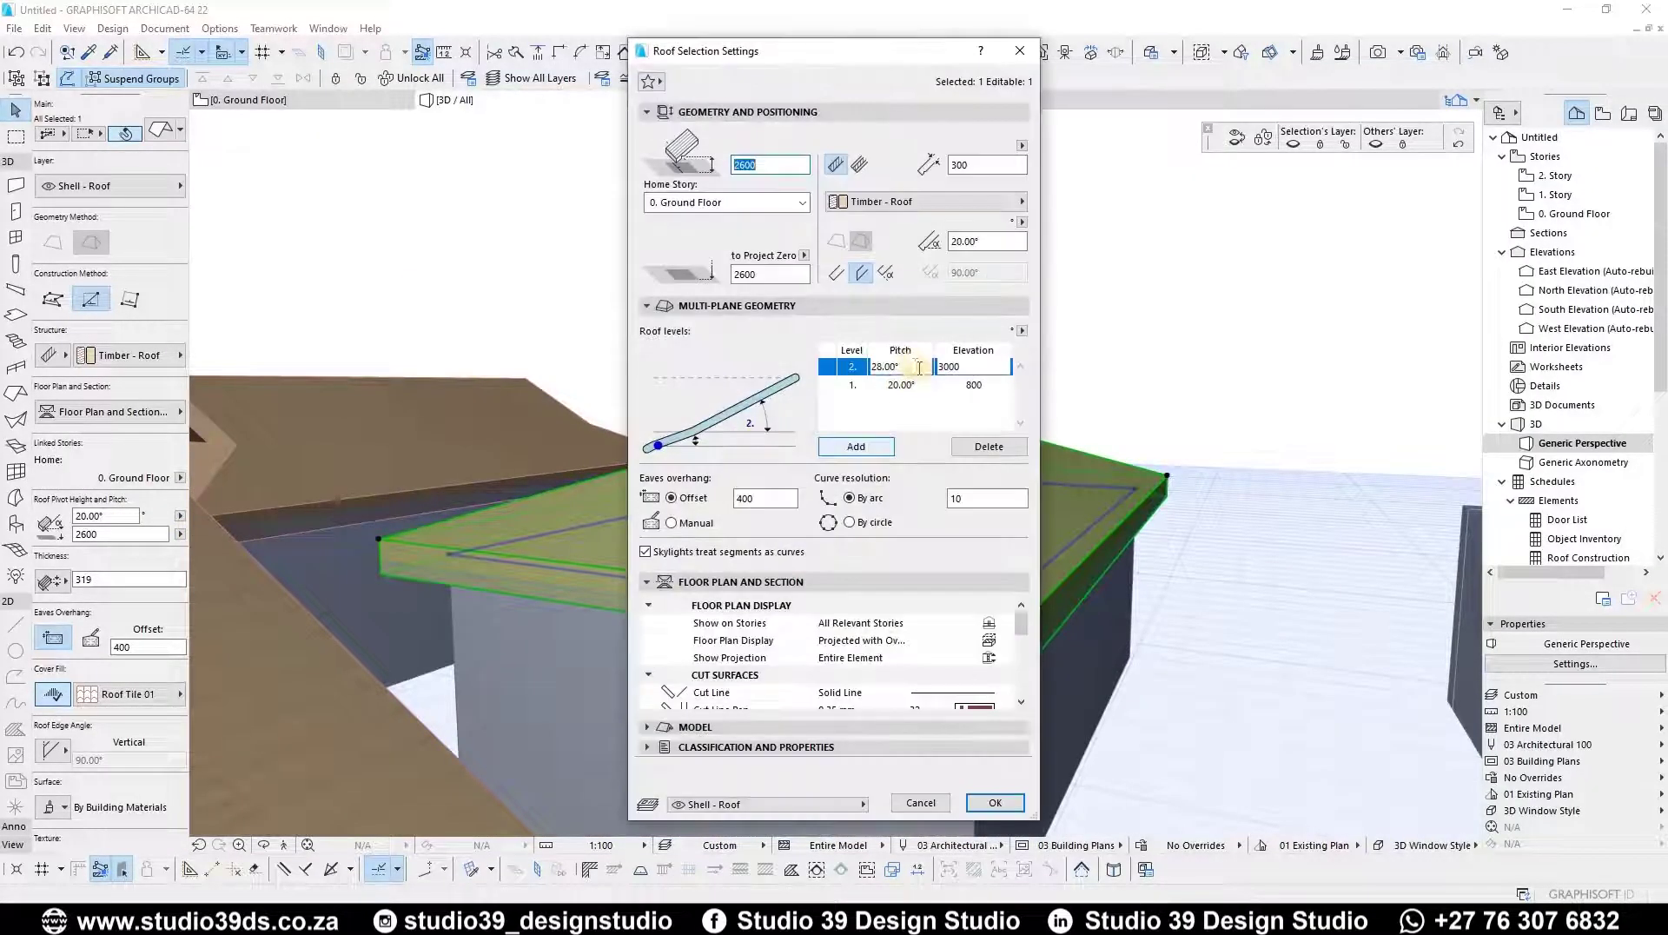
{"action": "left_click", "coordinate": [974, 384]}
{"action": "key", "text": "ctrl+a"}
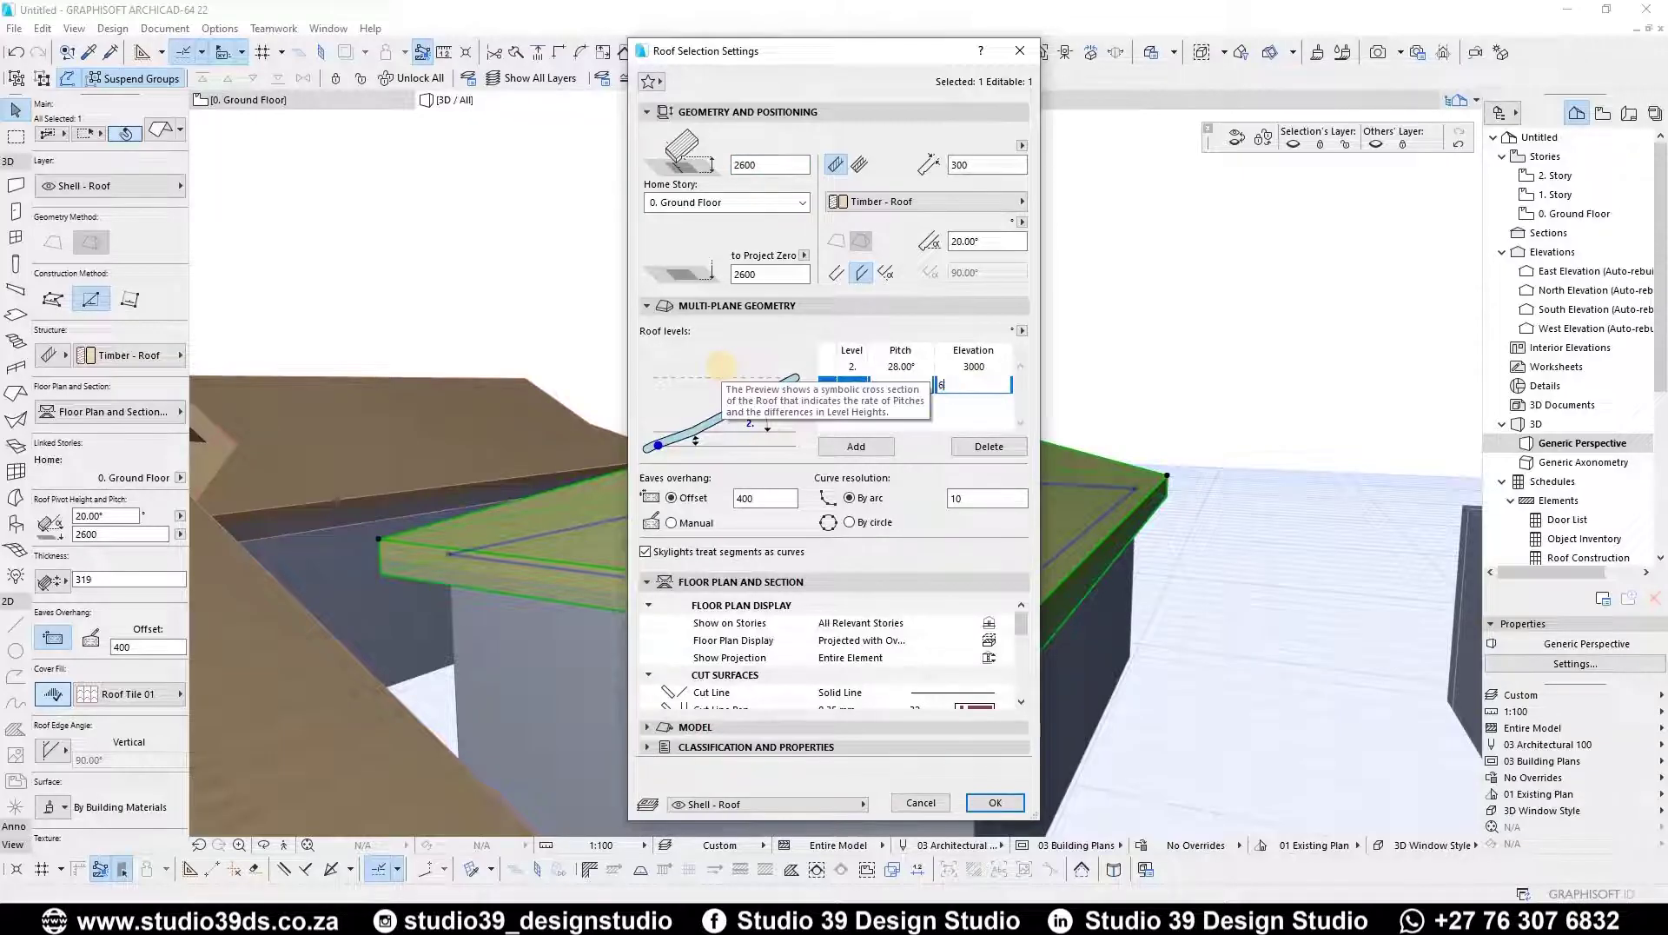
{"action": "key", "text": "Return"}
{"action": "middle_click_drag", "start_coordinate": [767, 484], "coordinate": [974, 525], "text": "shift"}
{"action": "key", "text": "Escape"}
{"action": "scroll", "coordinate": [949, 518], "scroll_direction": "down", "scroll_amount": 2}
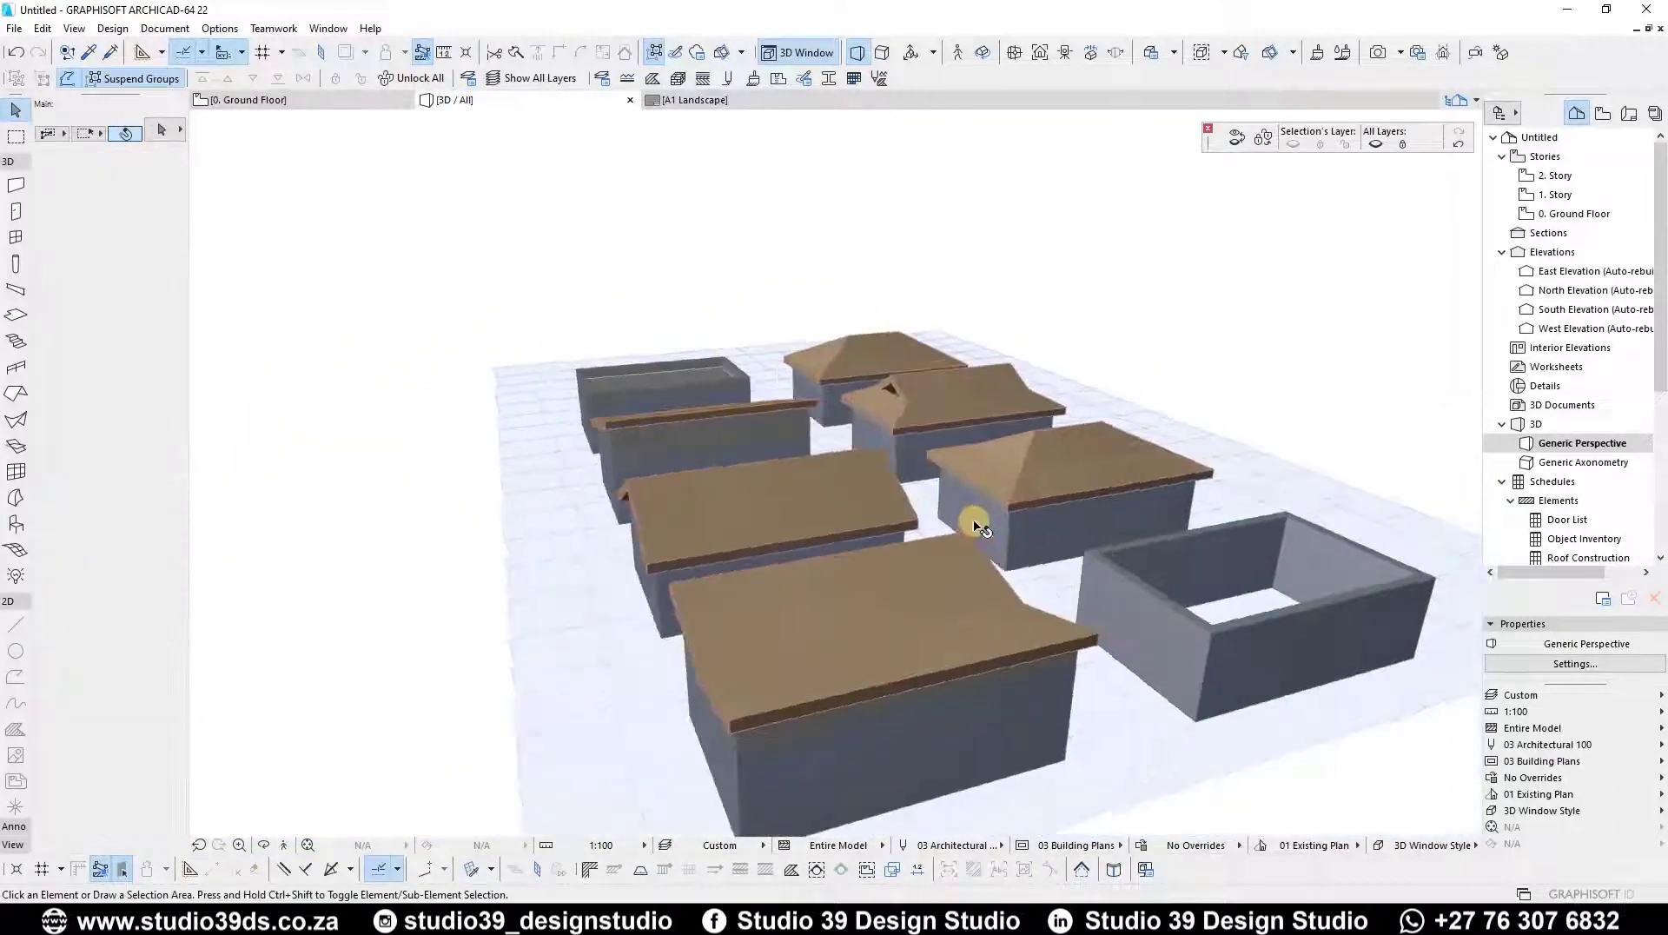
- In plan, pick up the Dutch roof's settings and draw a multi-plane roof over the fourth back-row box's outer corners
{"action": "mouse_move", "coordinate": [972, 512]}
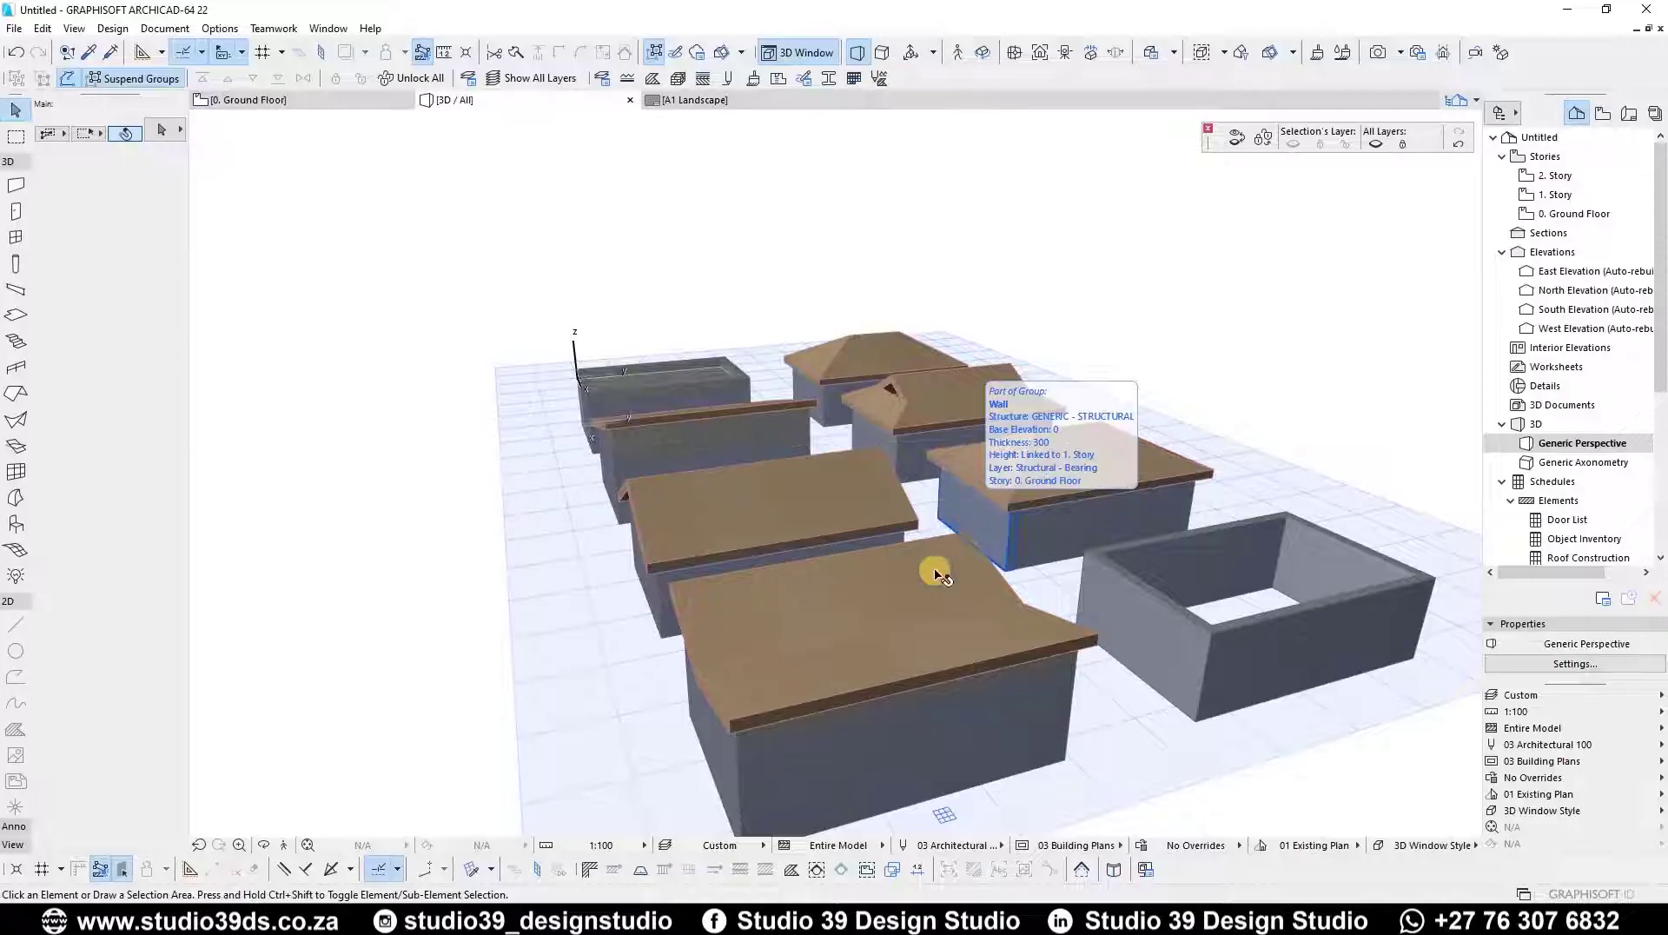
{"action": "scroll", "coordinate": [1205, 550], "scroll_direction": "up", "scroll_amount": 2}
{"action": "key", "text": "F2"}
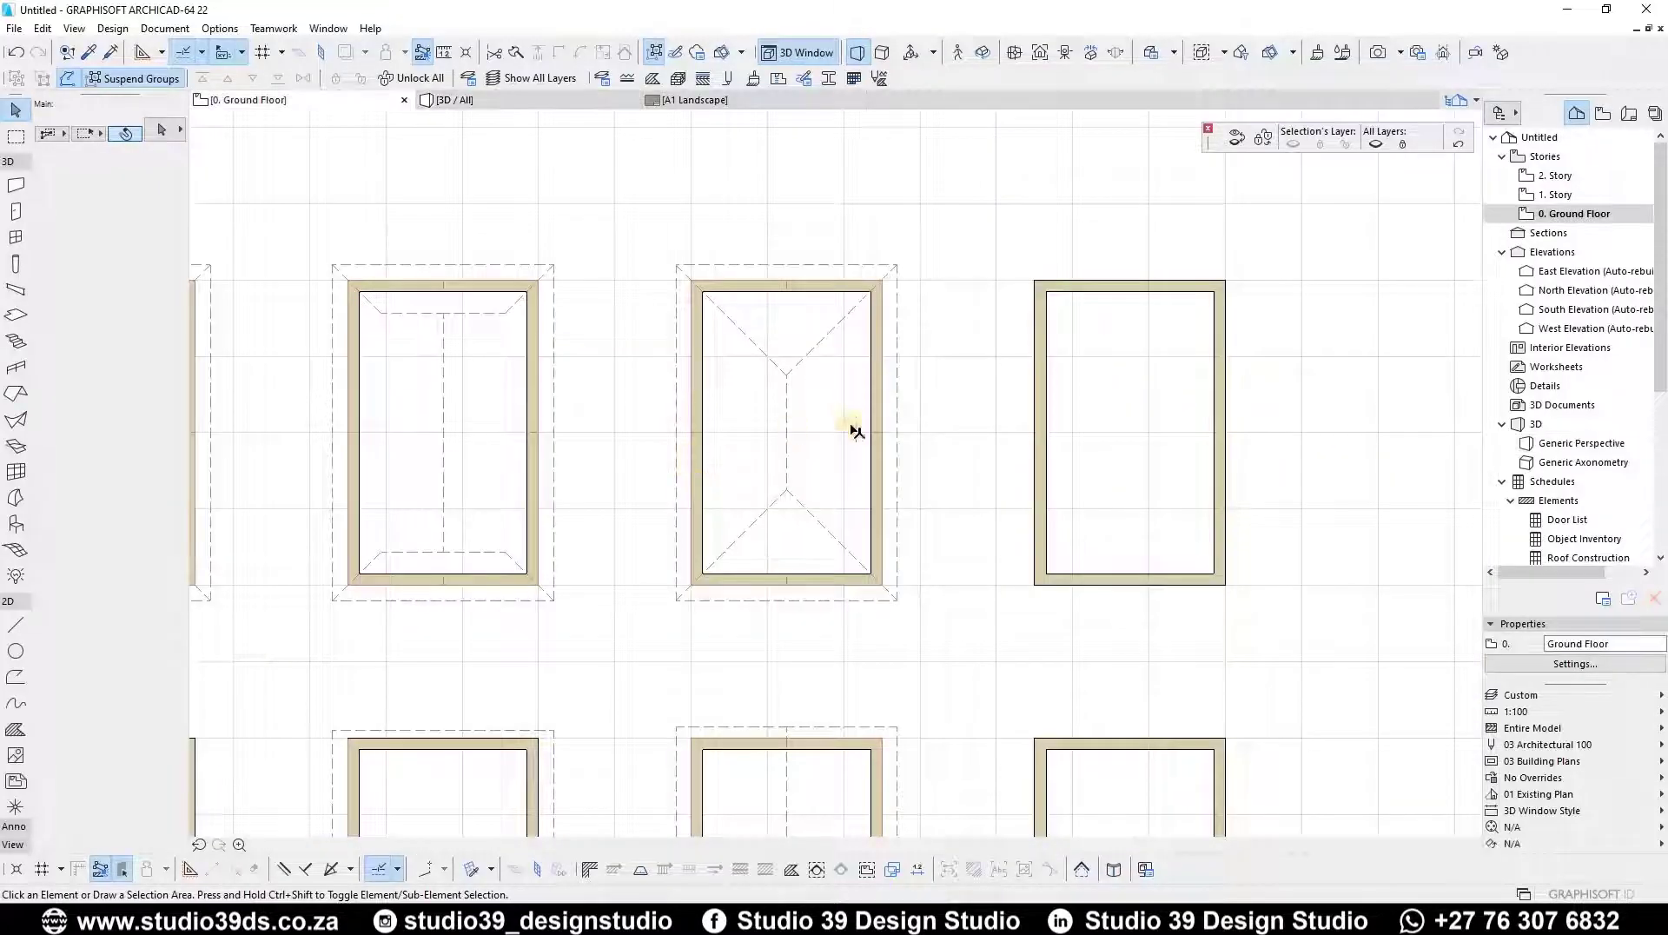
{"action": "scroll", "coordinate": [640, 391], "scroll_direction": "down", "scroll_amount": 3}
{"action": "scroll", "coordinate": [588, 432], "scroll_direction": "up", "scroll_amount": 3}
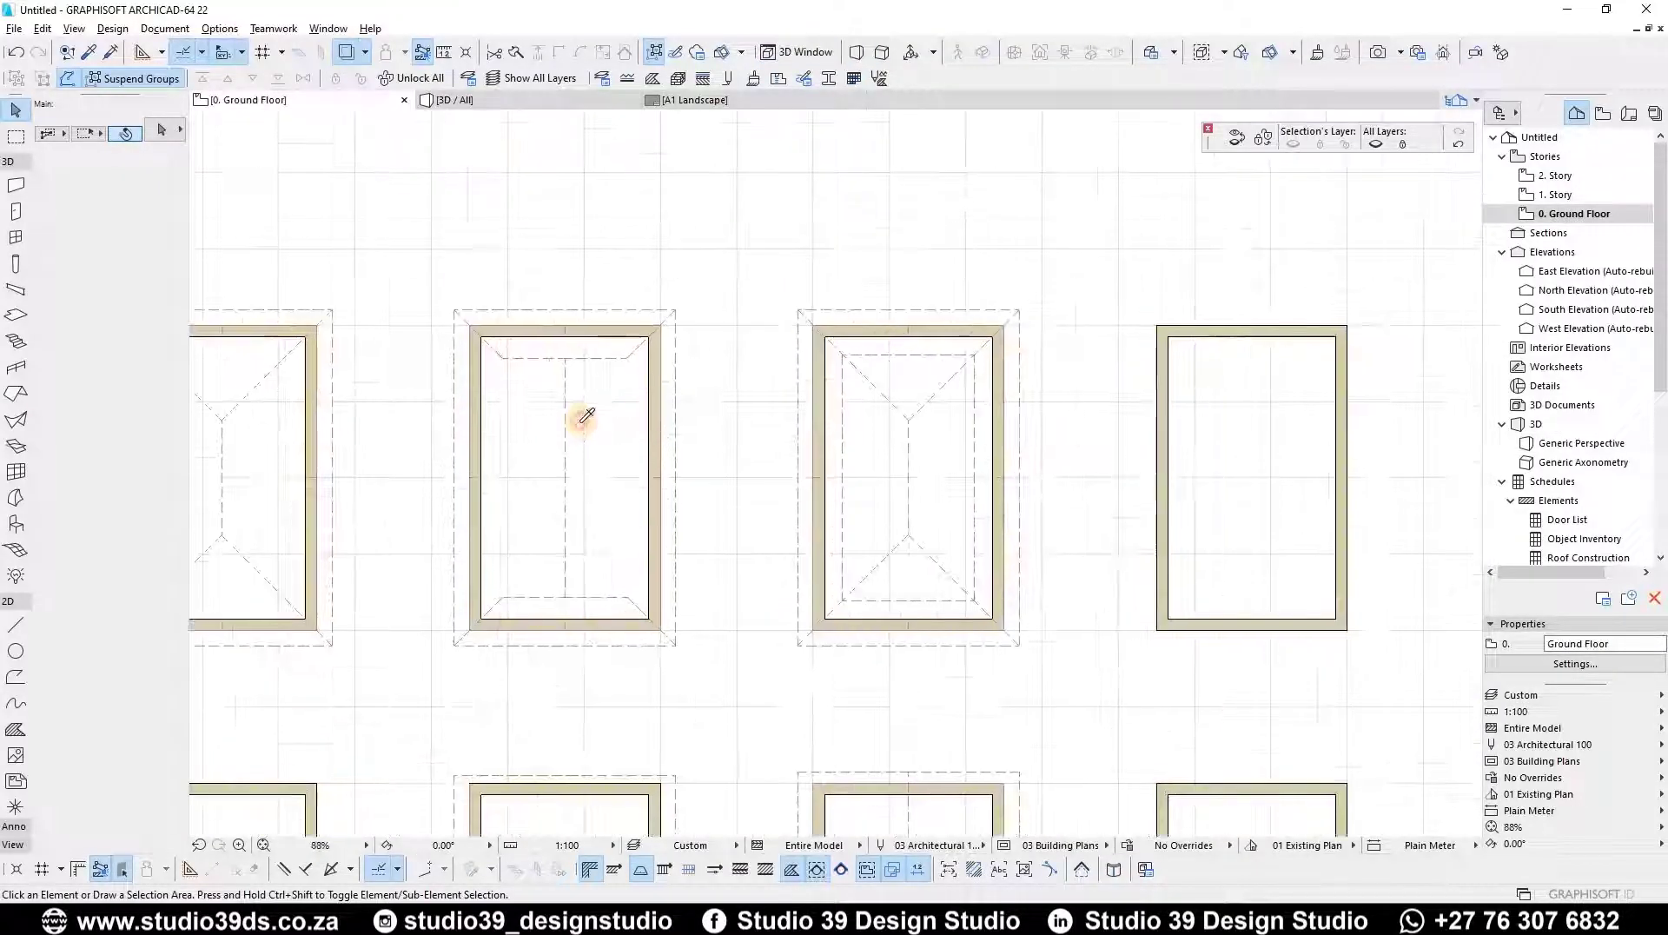
{"action": "left_click", "coordinate": [570, 416], "text": "alt"}
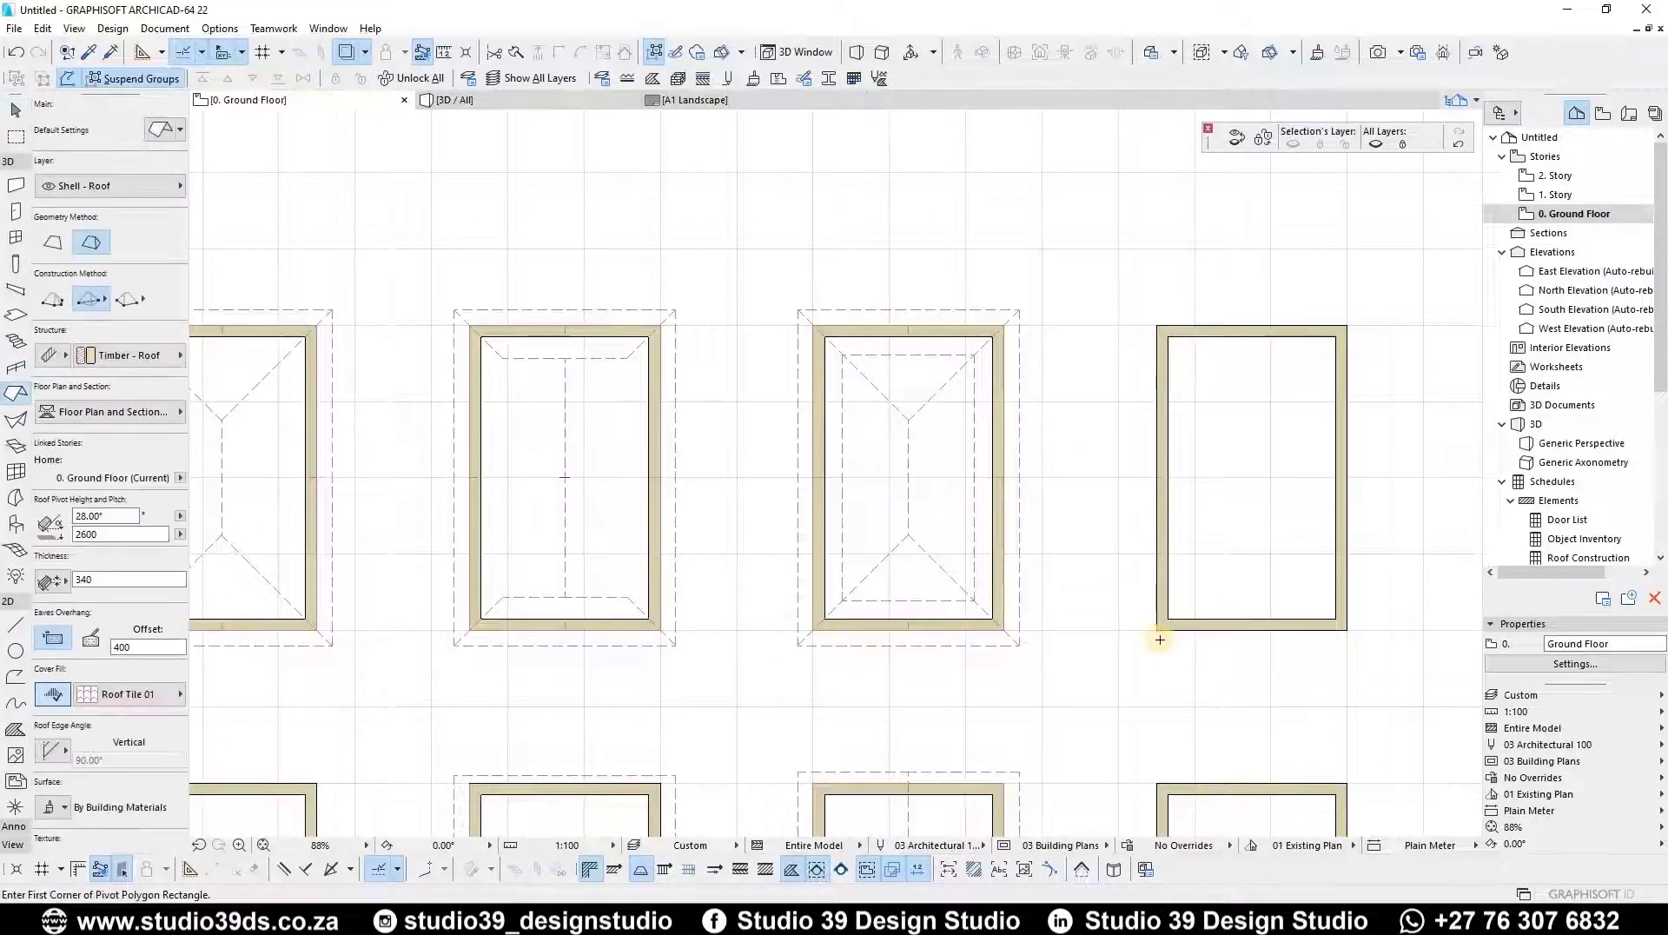
{"action": "middle_click_drag", "start_coordinate": [1366, 379], "coordinate": [1103, 262]}
{"action": "scroll", "coordinate": [1120, 280], "scroll_direction": "up", "scroll_amount": 1}
{"action": "left_click", "coordinate": [842, 558]}
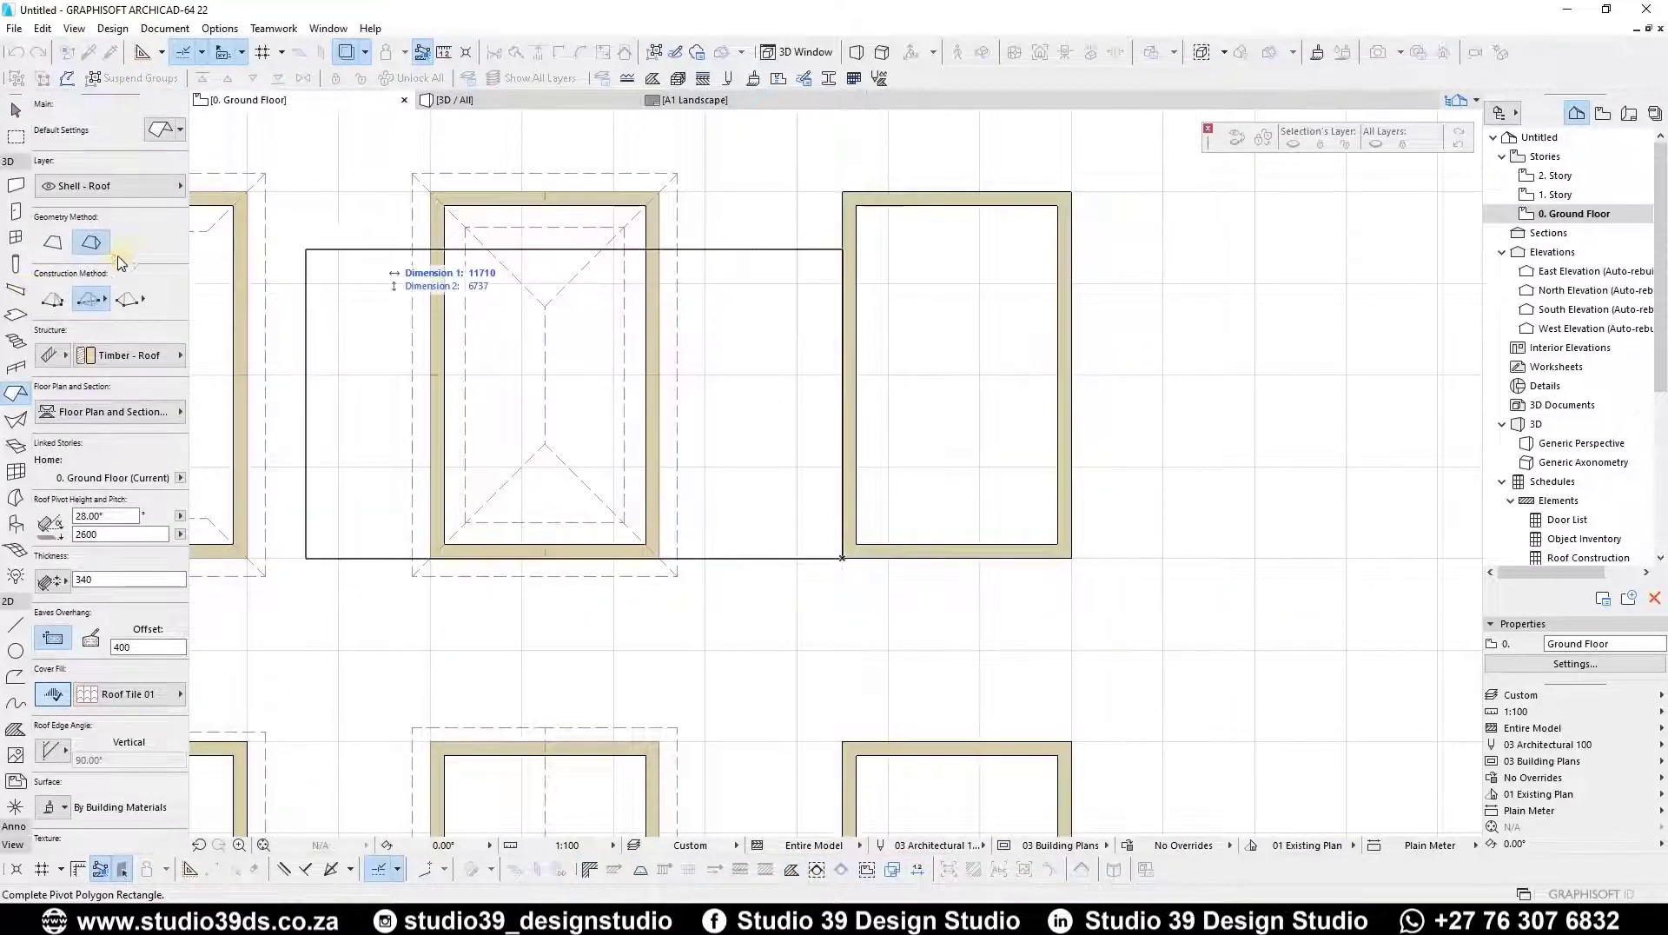
{"action": "left_click", "coordinate": [1071, 192]}
- Select the fourth back-row box's roof and delete roof level 2 in its selection settings
{"action": "left_click", "coordinate": [962, 351]}
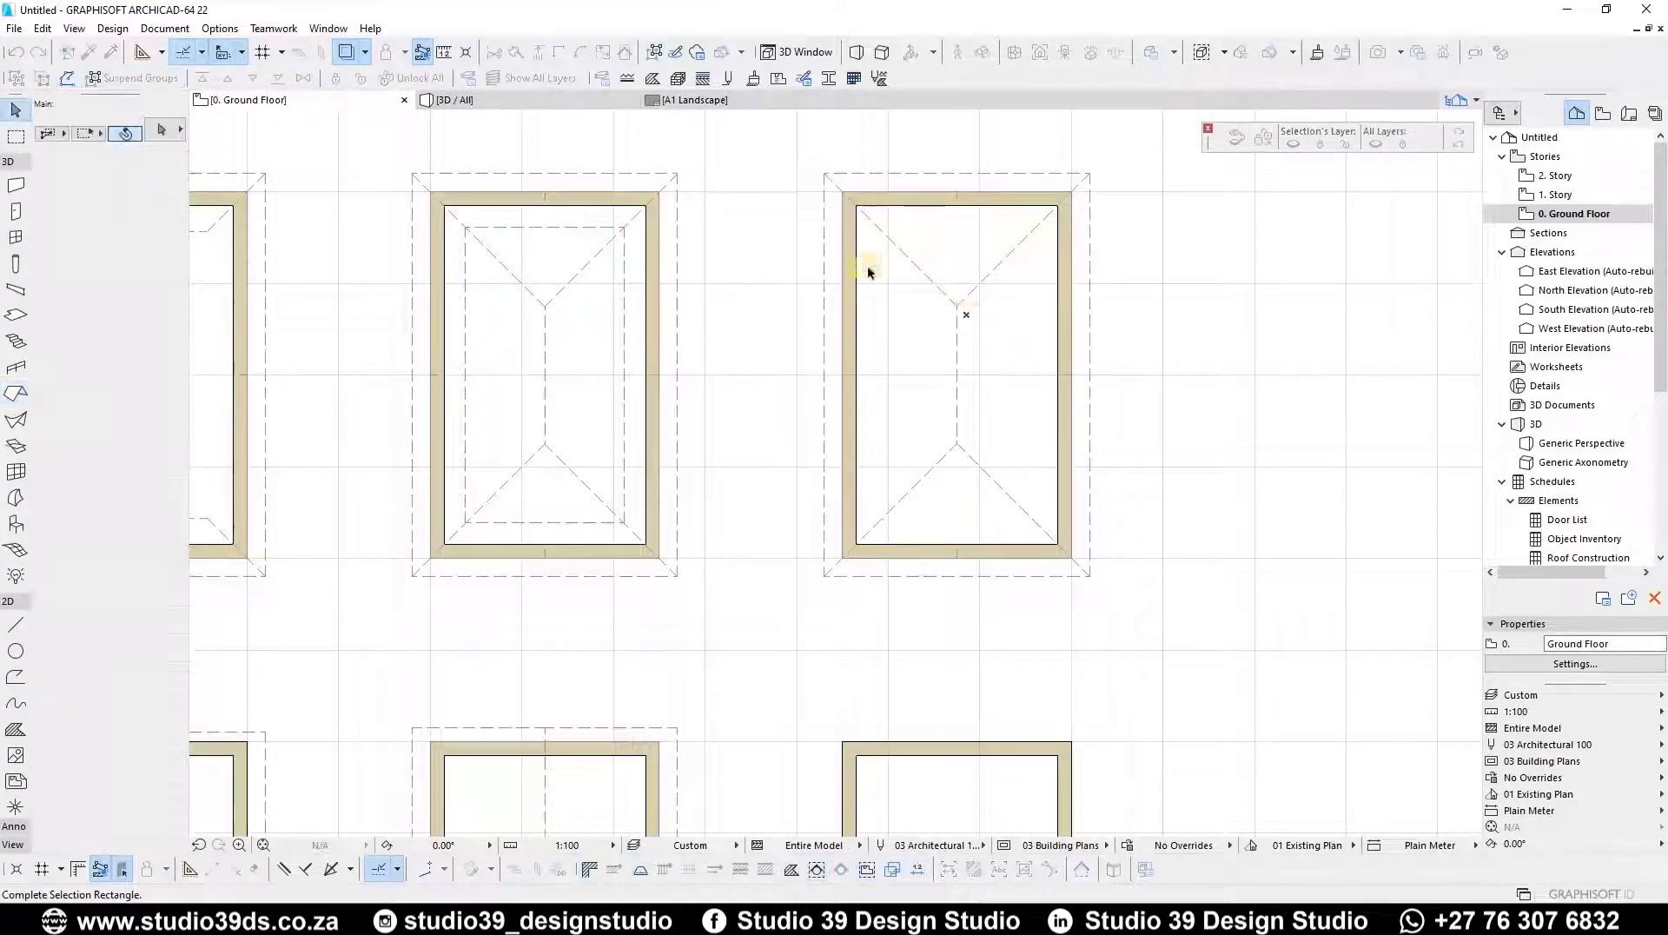
{"action": "left_click", "coordinate": [956, 318]}
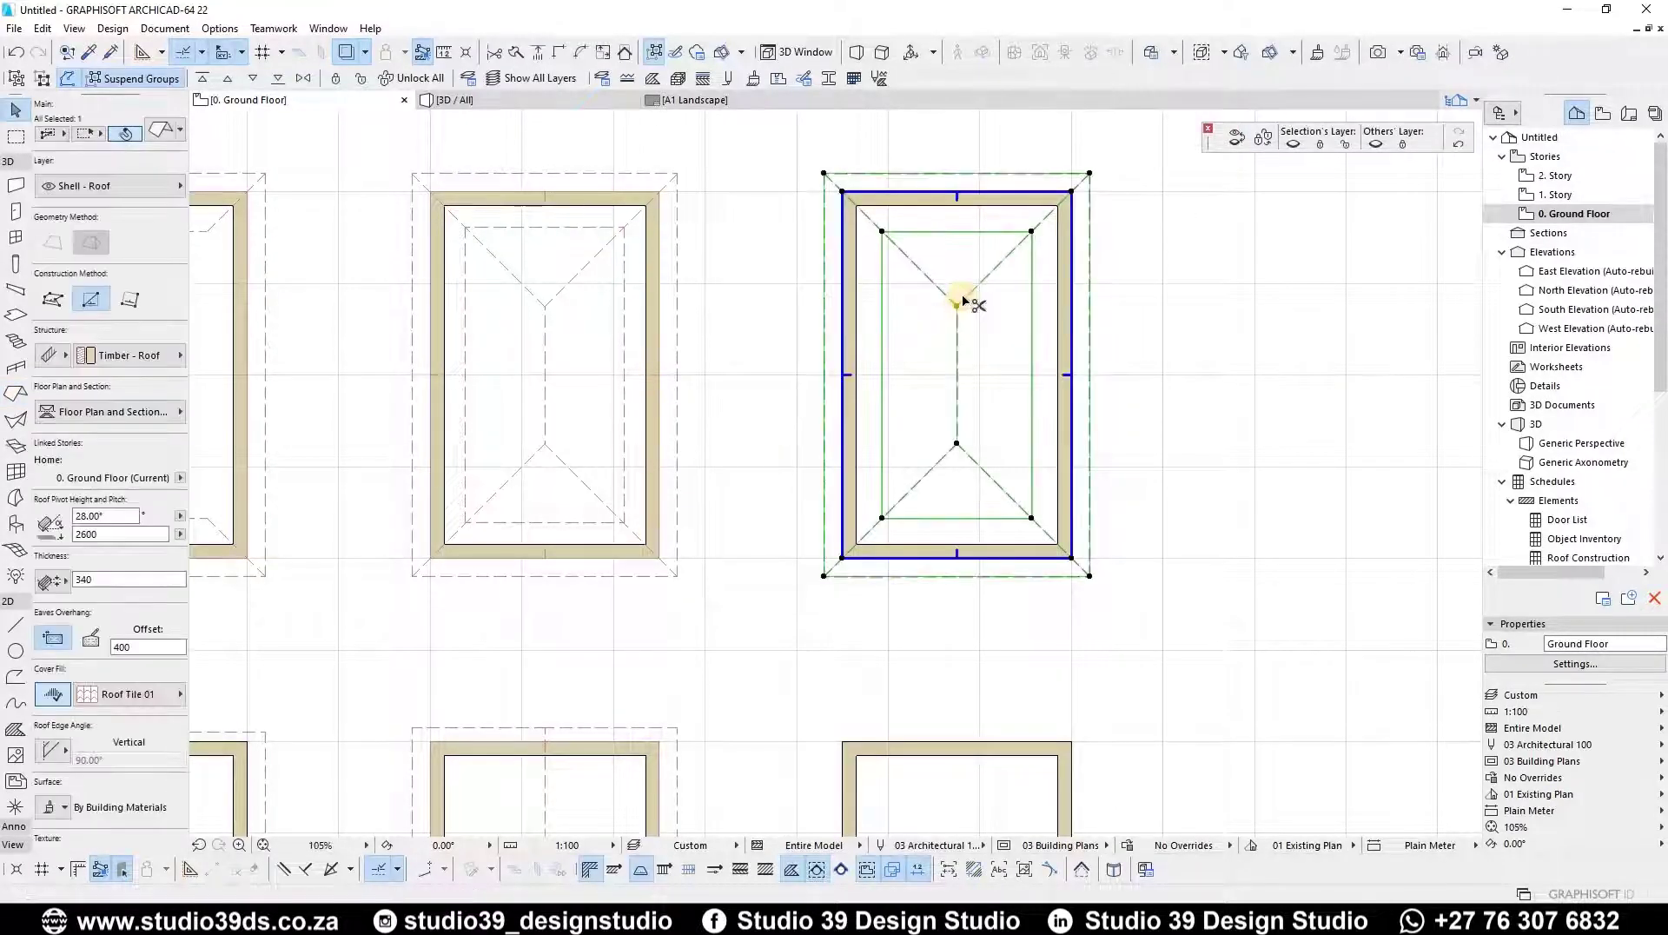
{"action": "key", "text": "ctrl+t"}
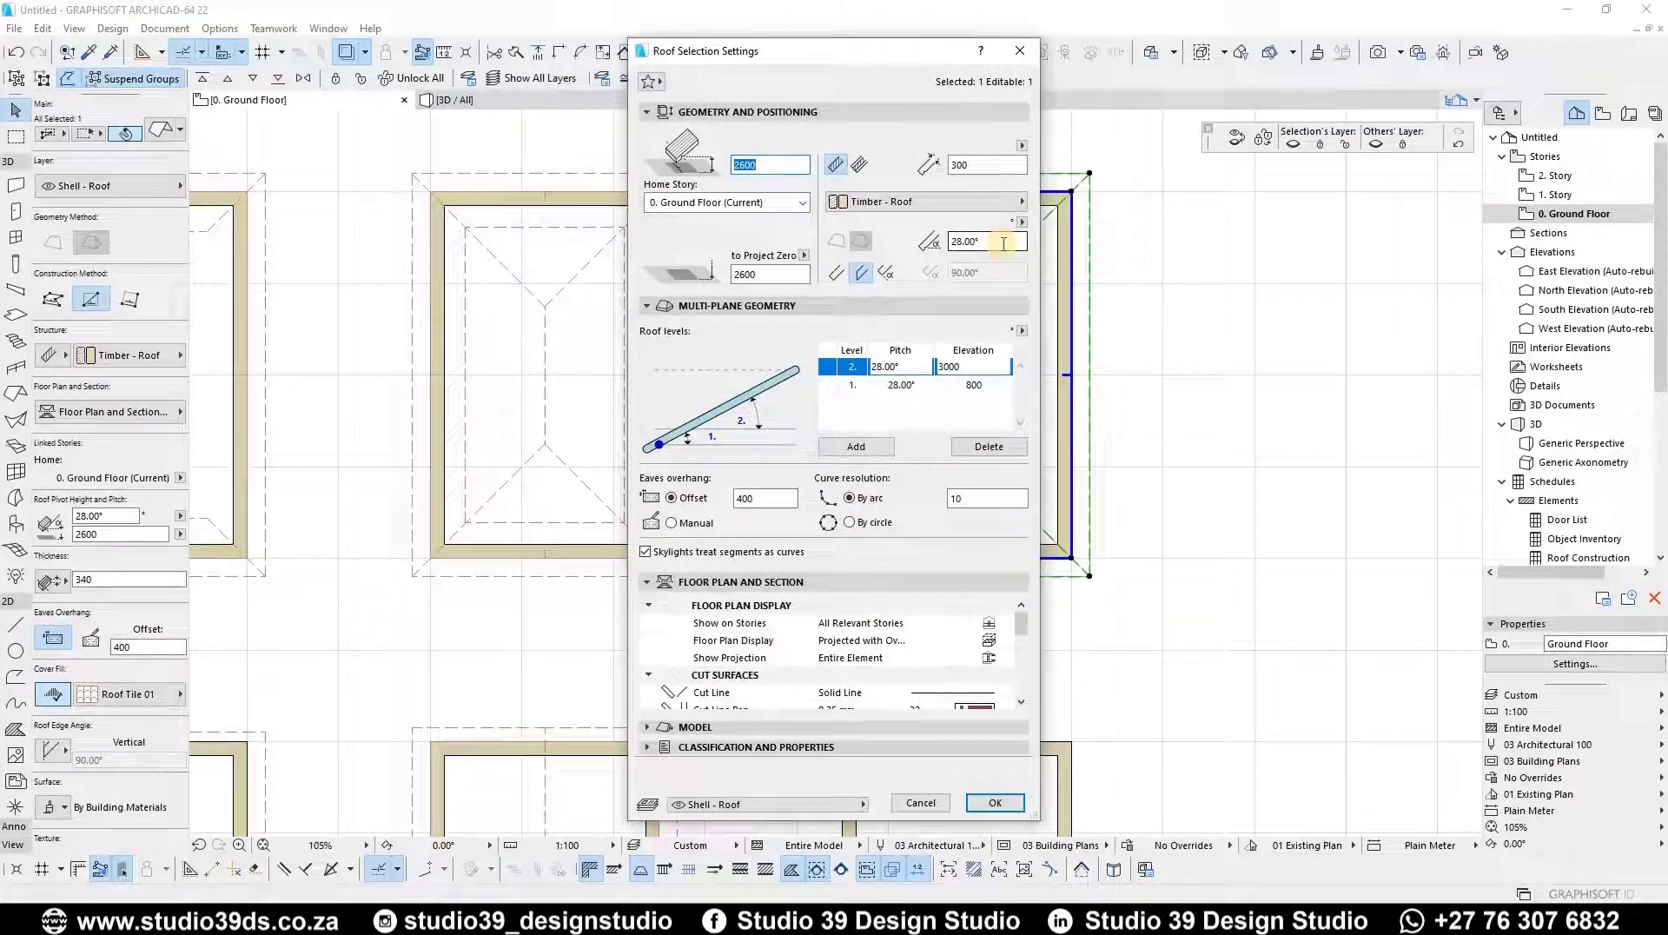
{"action": "left_click", "coordinate": [904, 367]}
{"action": "left_click", "coordinate": [1008, 449]}
{"action": "left_click", "coordinate": [1009, 453]}
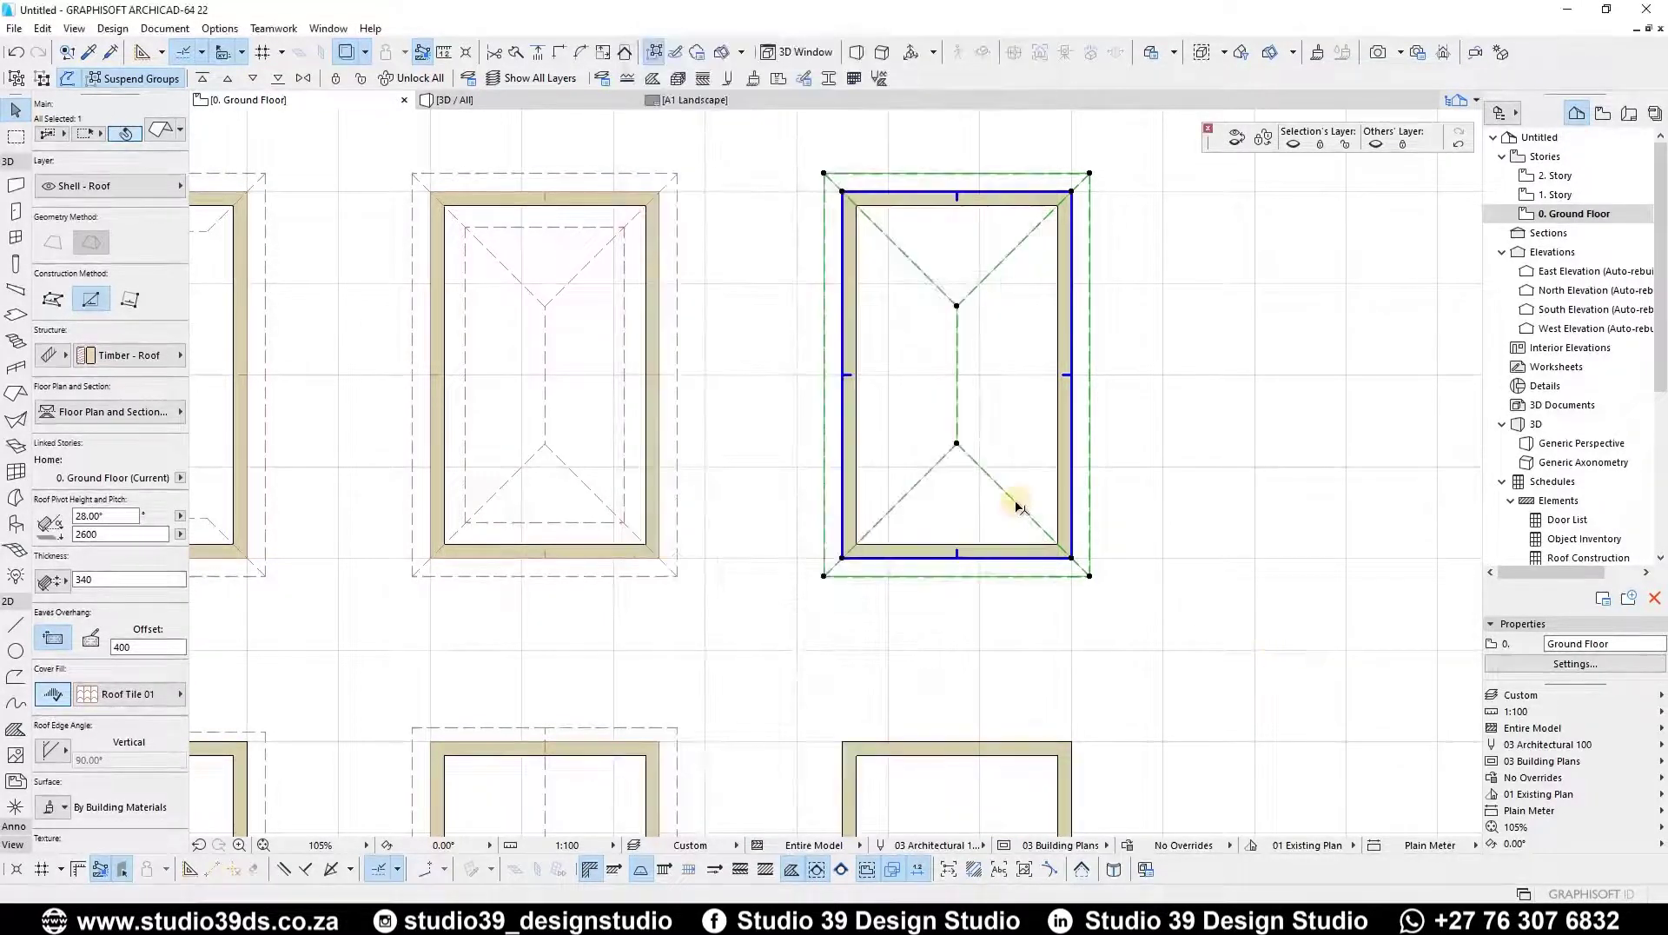
- In 3D, set the pitch of the fourth back-row box's roof to 45°
{"action": "key", "text": "F3"}
{"action": "middle_click_drag", "start_coordinate": [438, 461], "coordinate": [1001, 596], "text": "shift"}
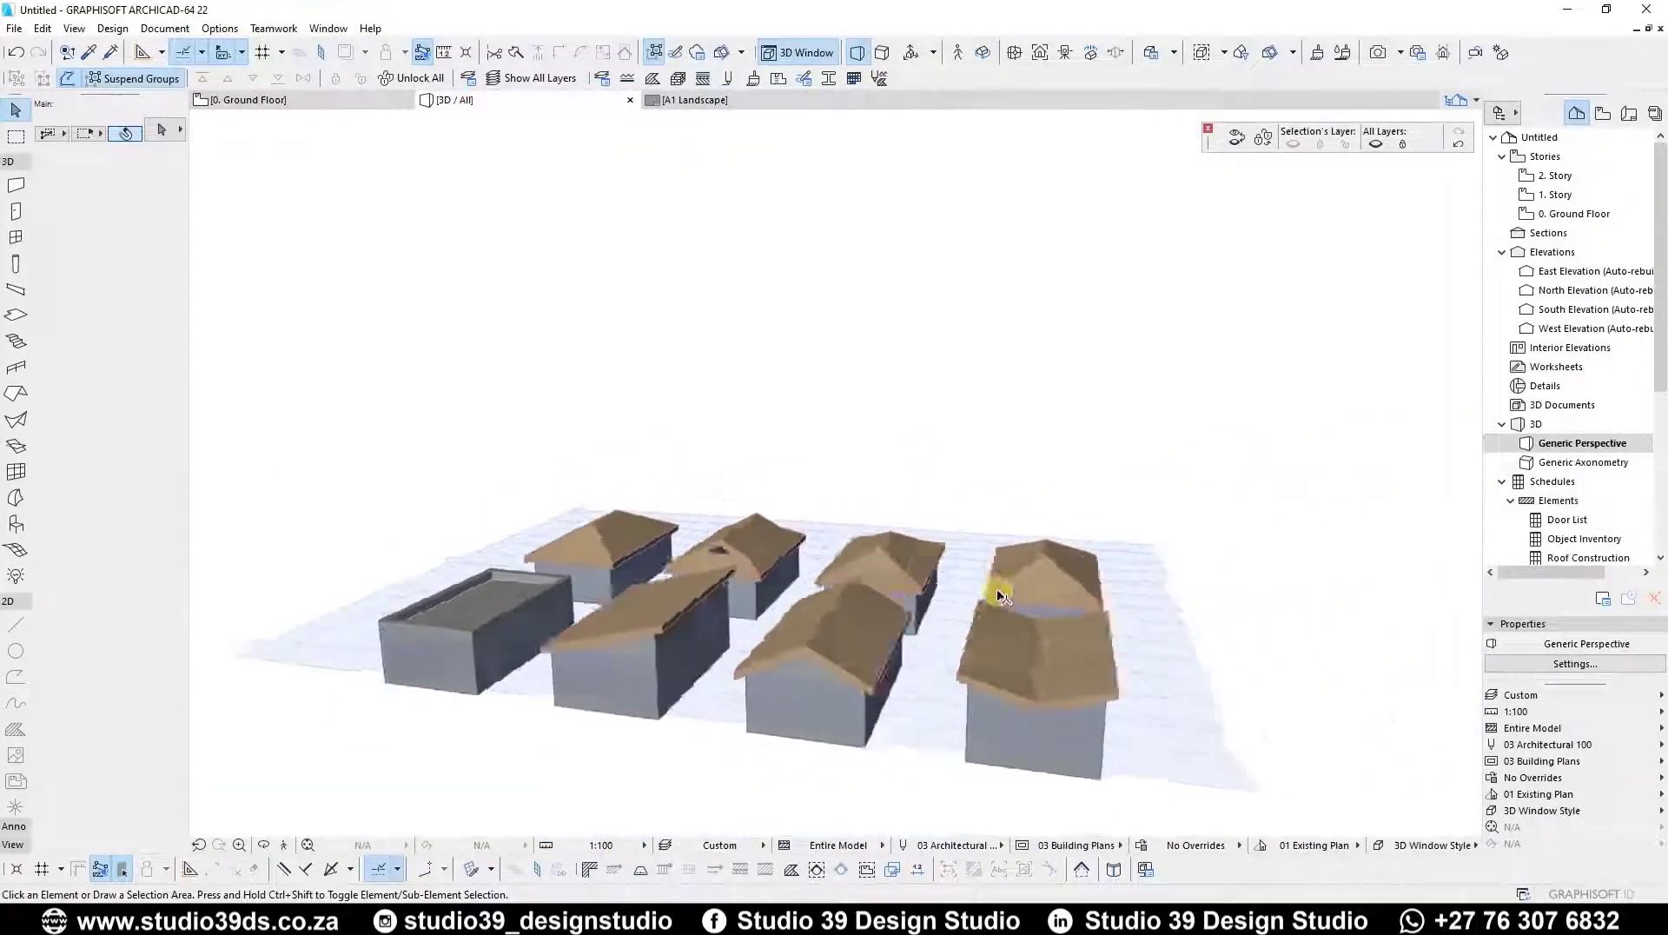
{"action": "scroll", "coordinate": [1001, 595], "scroll_direction": "up", "scroll_amount": 5}
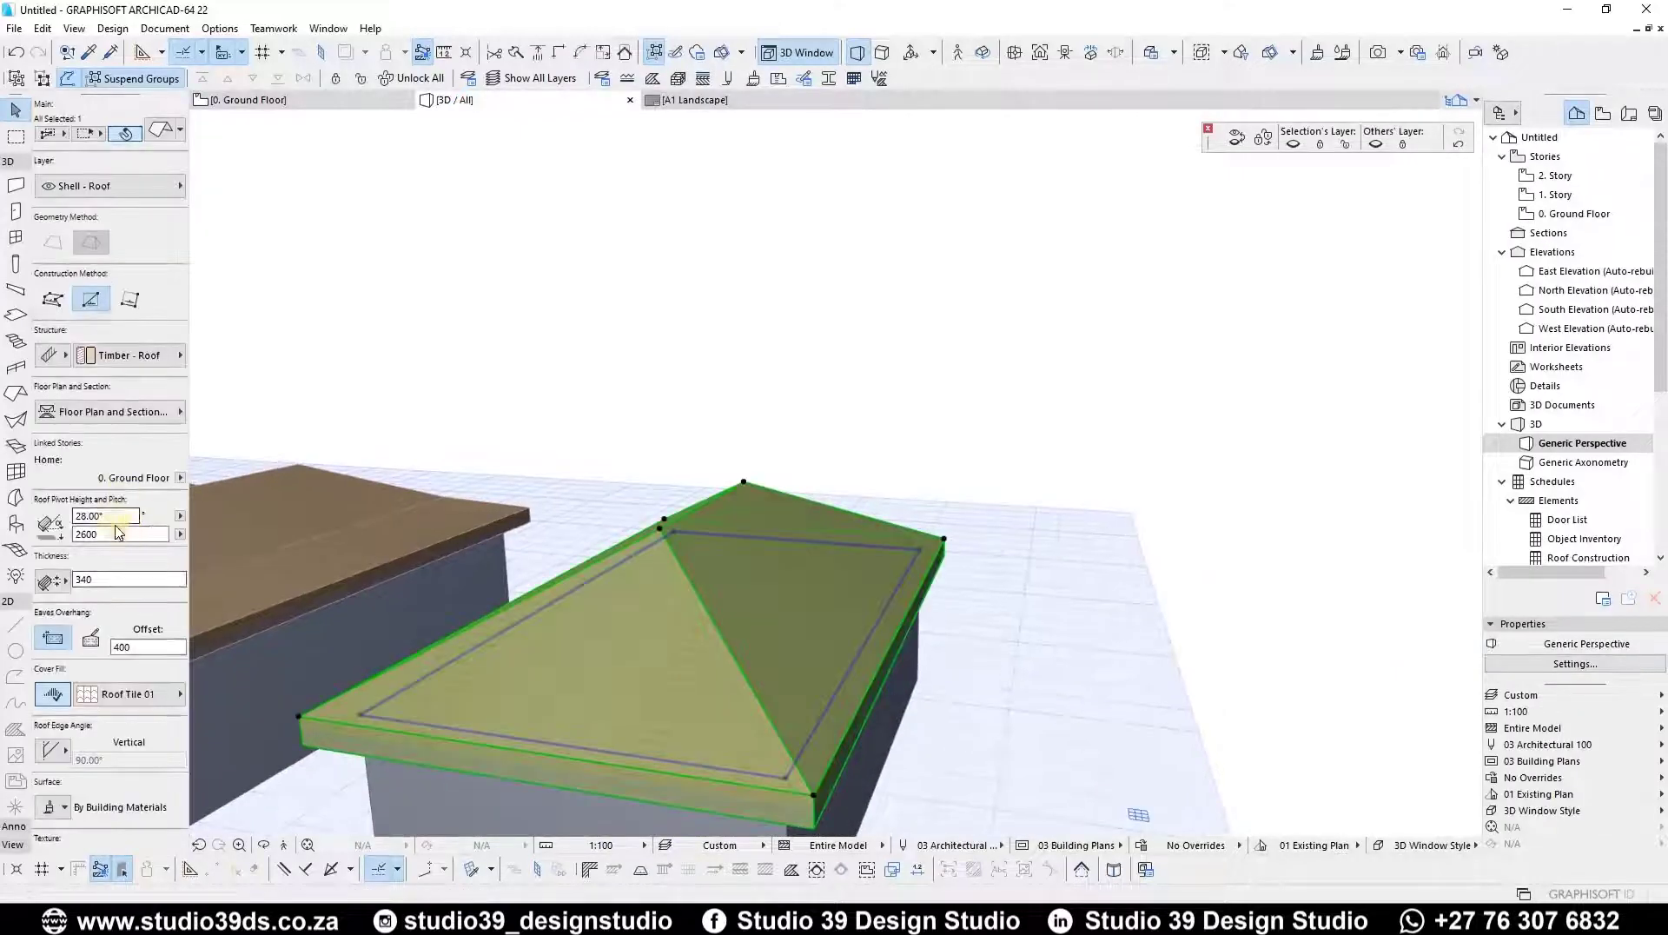
{"action": "left_click", "coordinate": [129, 517]}
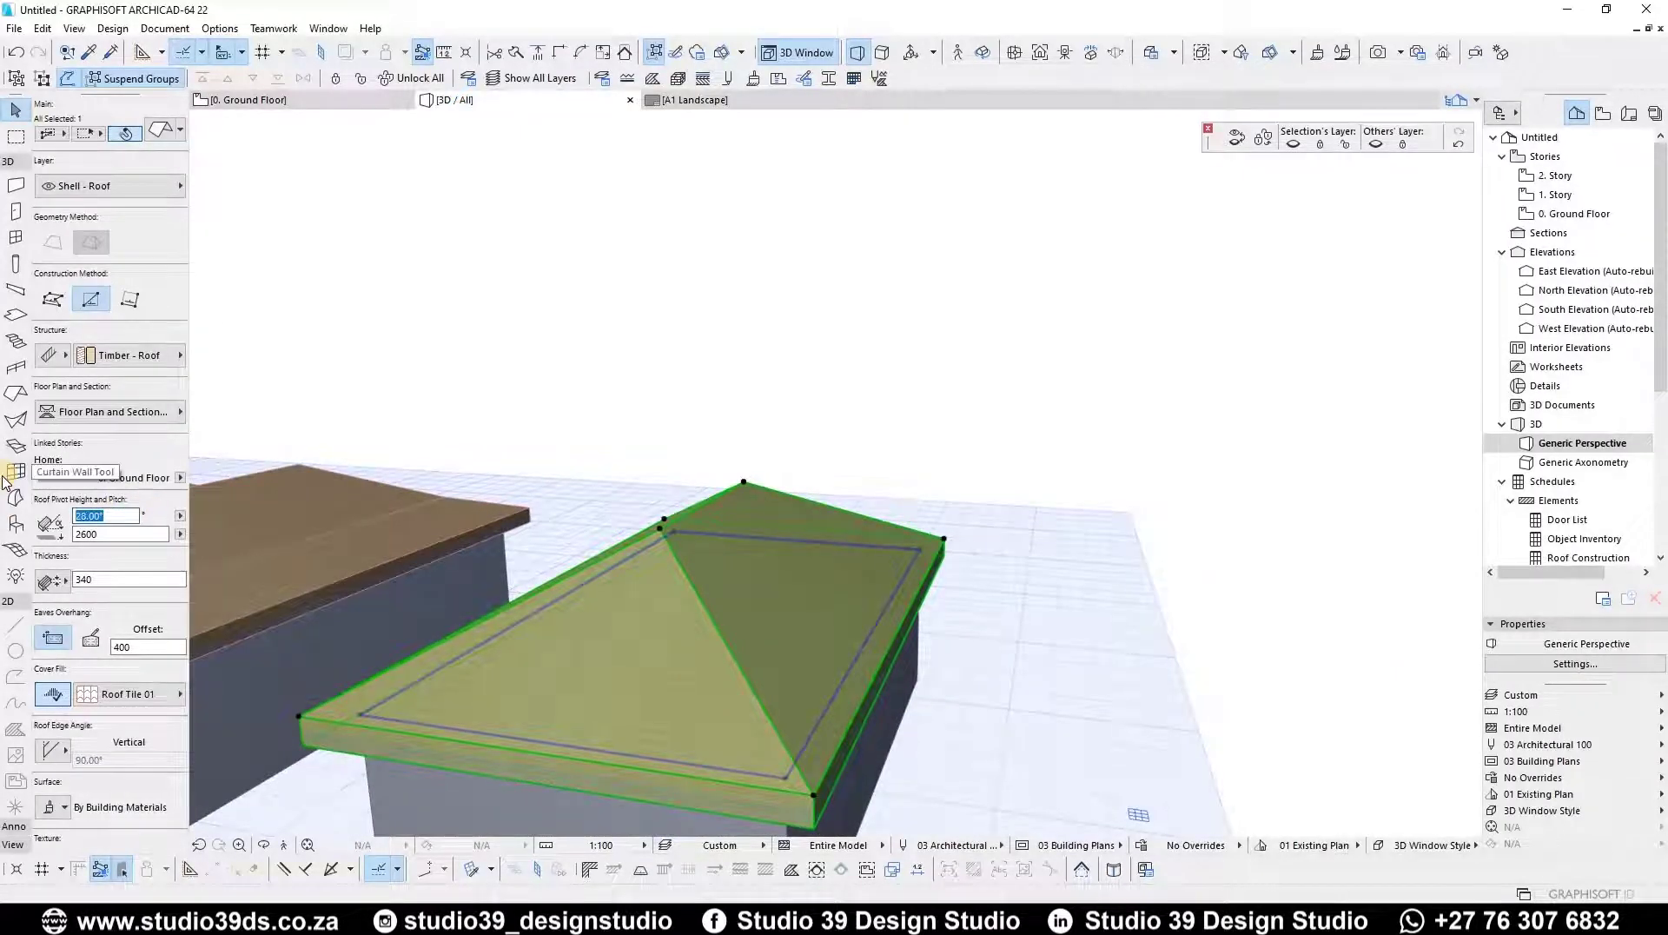
{"action": "key", "text": "Return"}
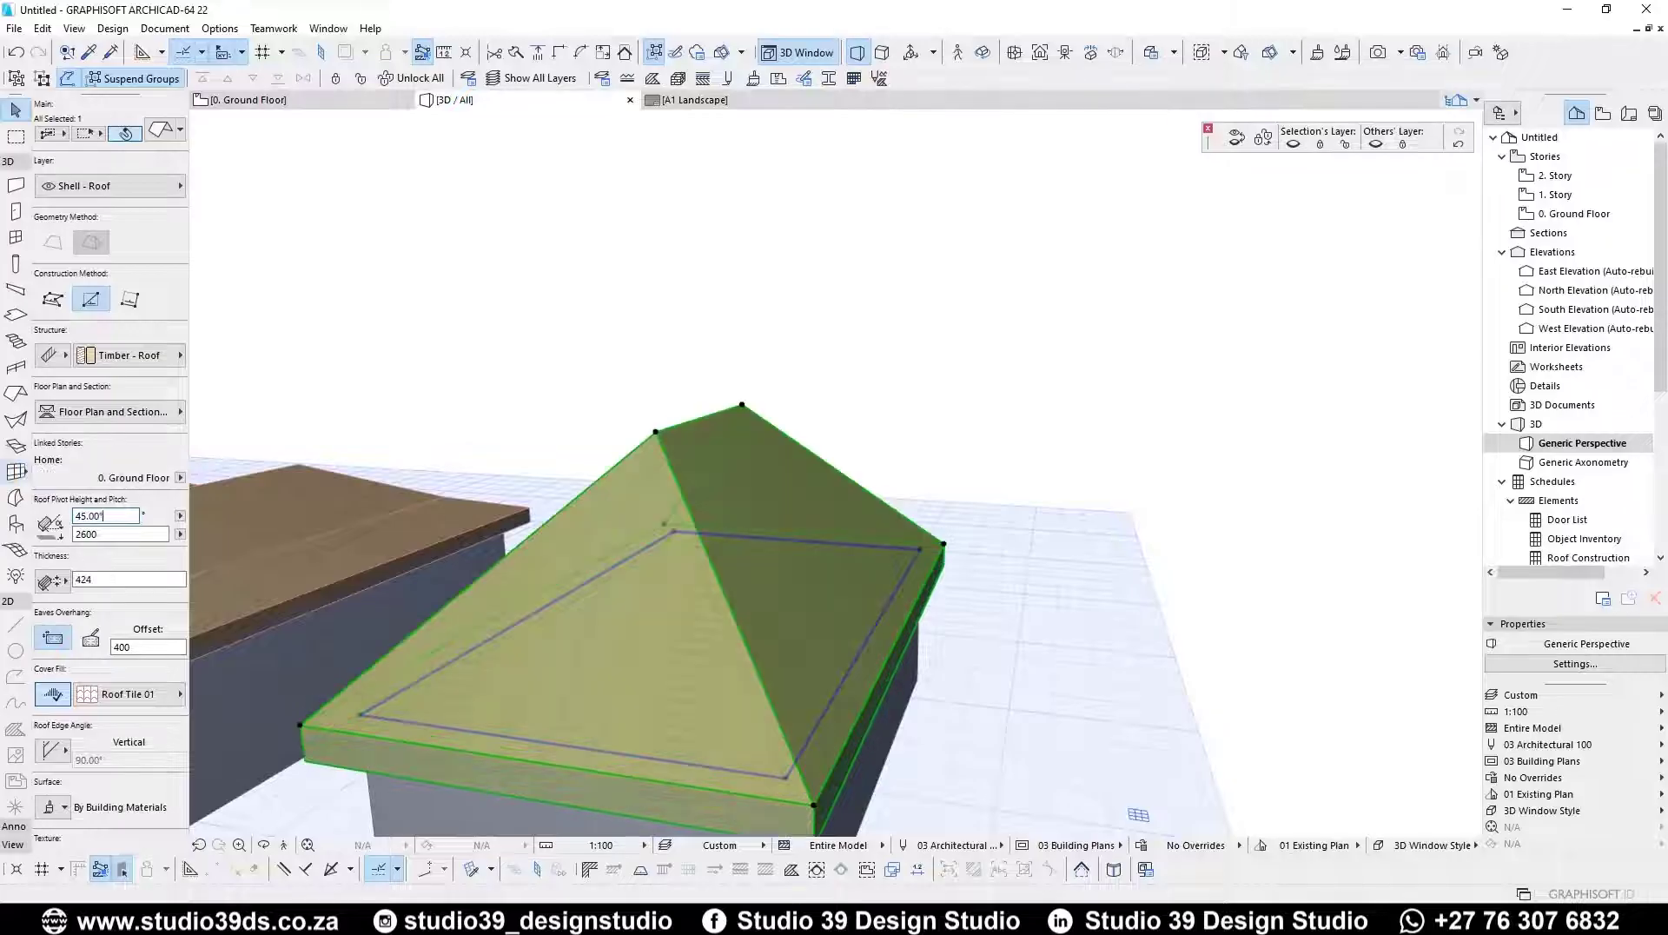
- Stretch both ridge ends of the 45° roof horizontally out to the eaves to turn its hips into gable ends
{"action": "middle_click_drag", "start_coordinate": [838, 537], "coordinate": [696, 525], "text": "shift"}
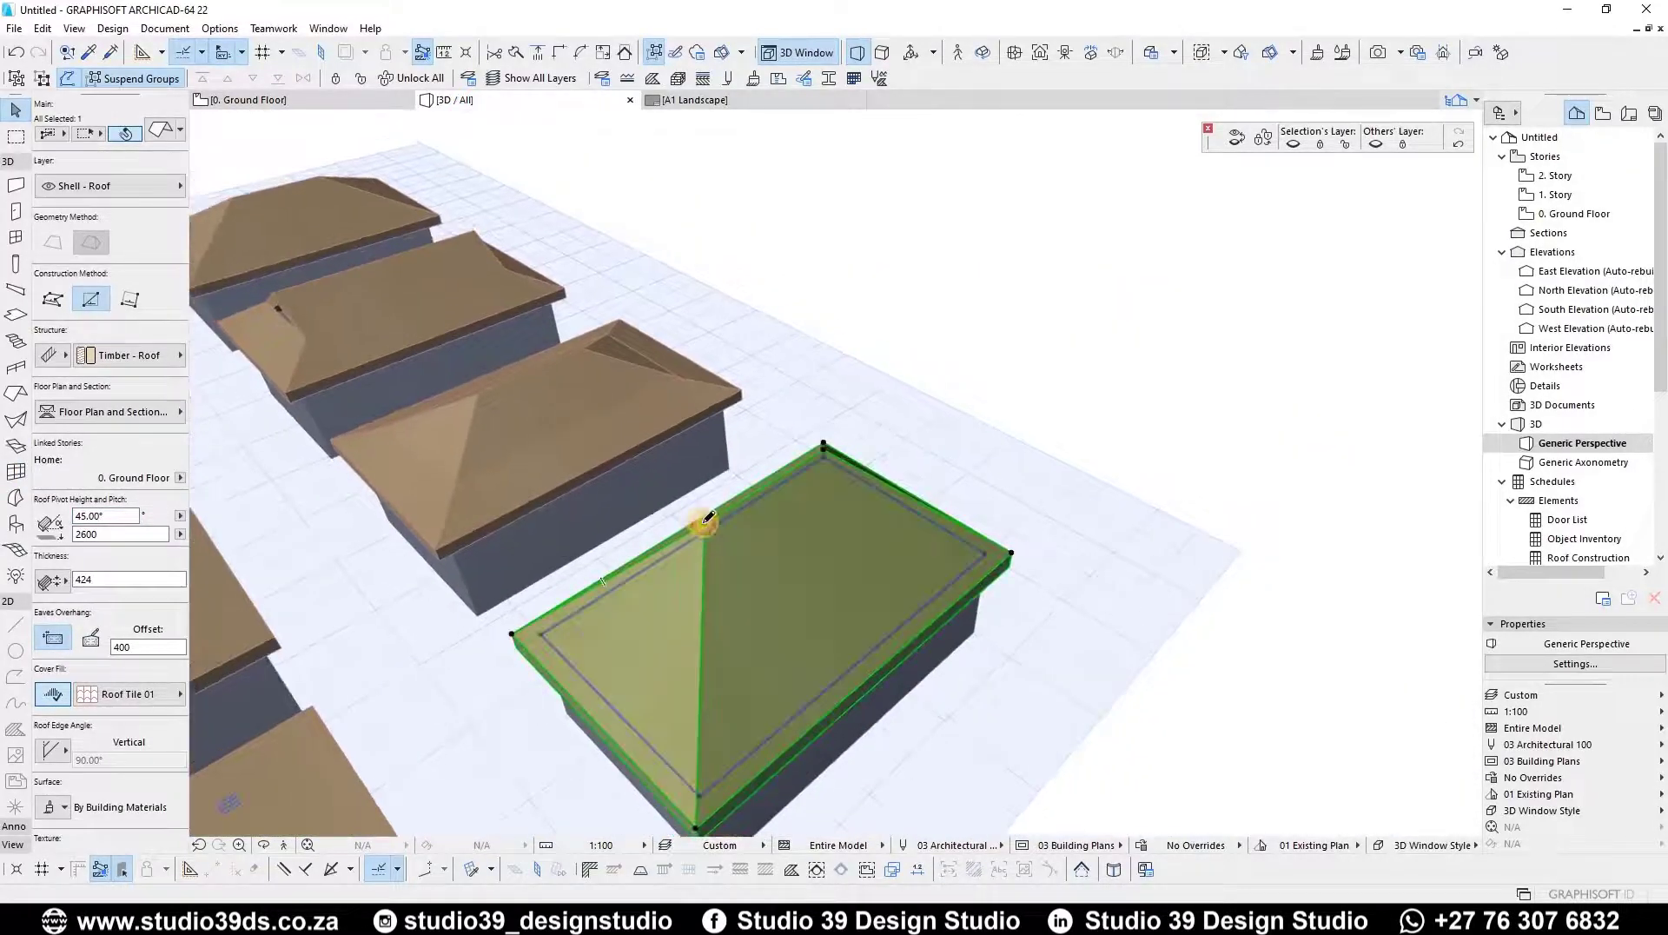
{"action": "left_click", "coordinate": [705, 518]}
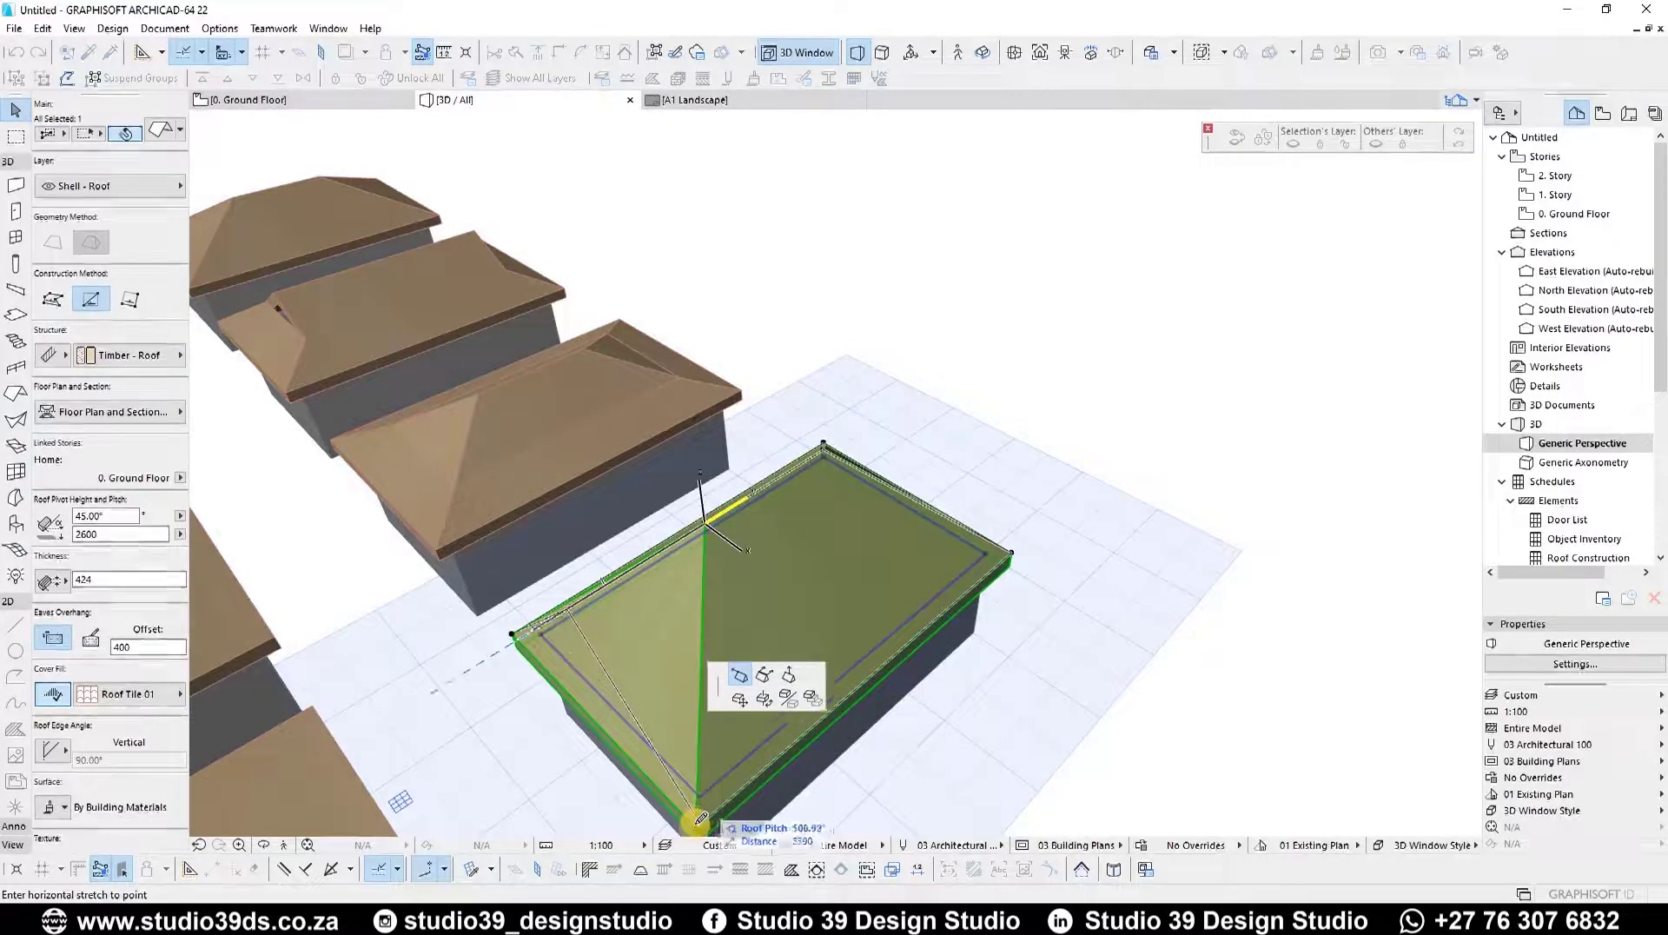
{"action": "left_click", "coordinate": [836, 674]}
{"action": "middle_click_drag", "start_coordinate": [680, 580], "coordinate": [848, 497], "text": "shift"}
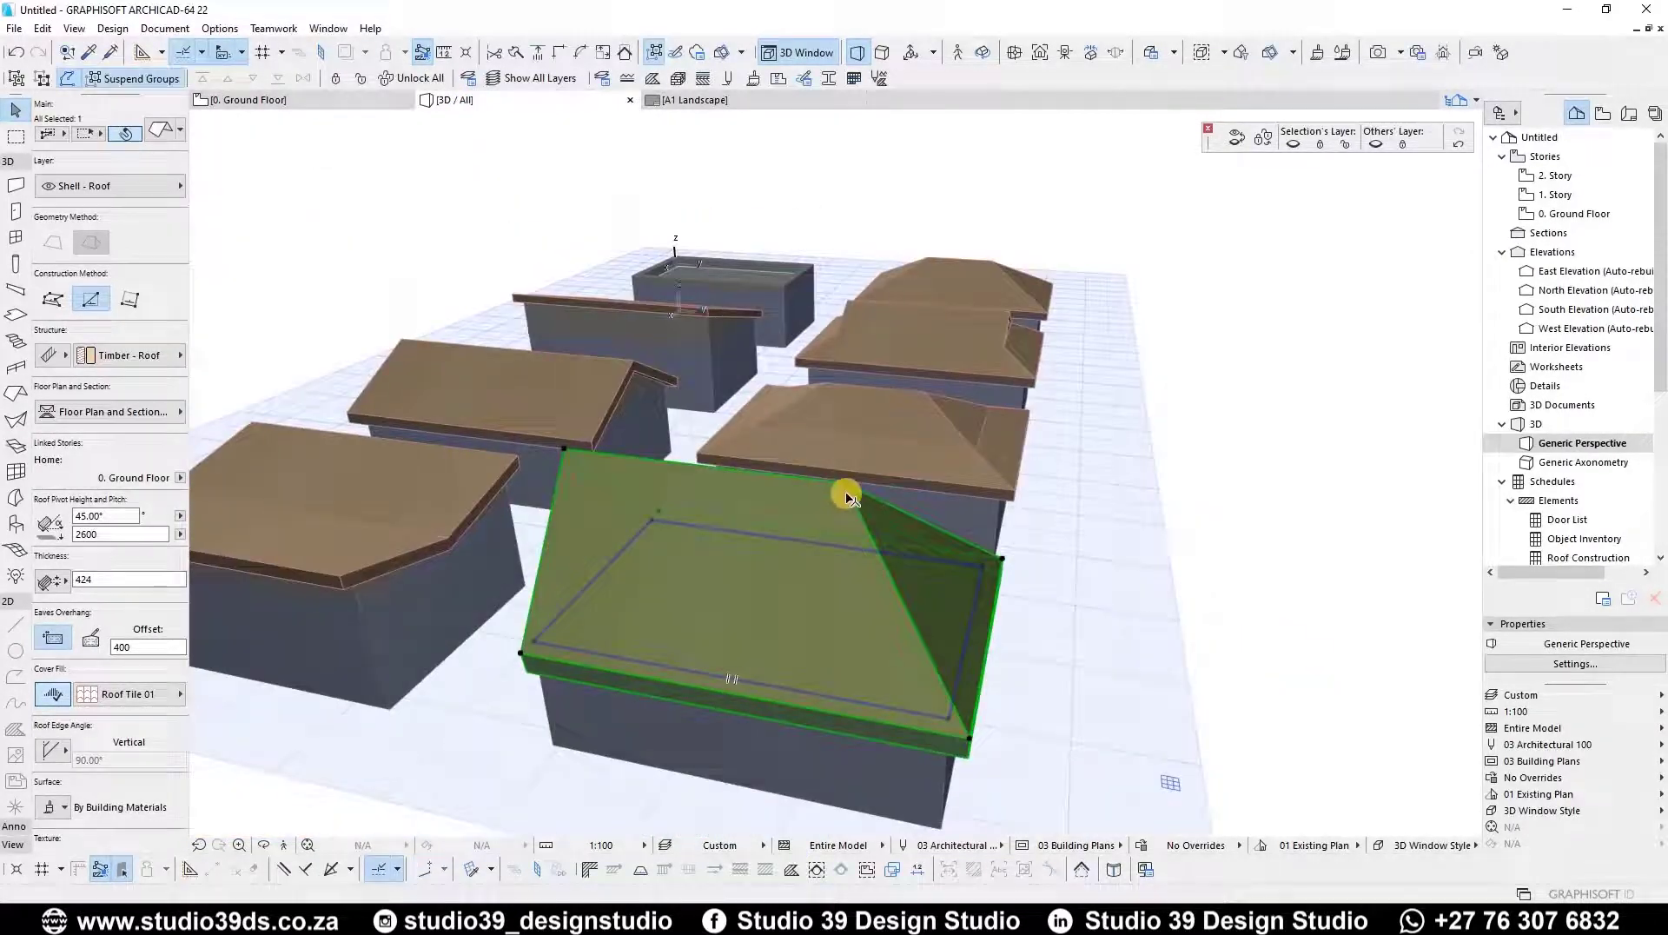
{"action": "left_click", "coordinate": [909, 538]}
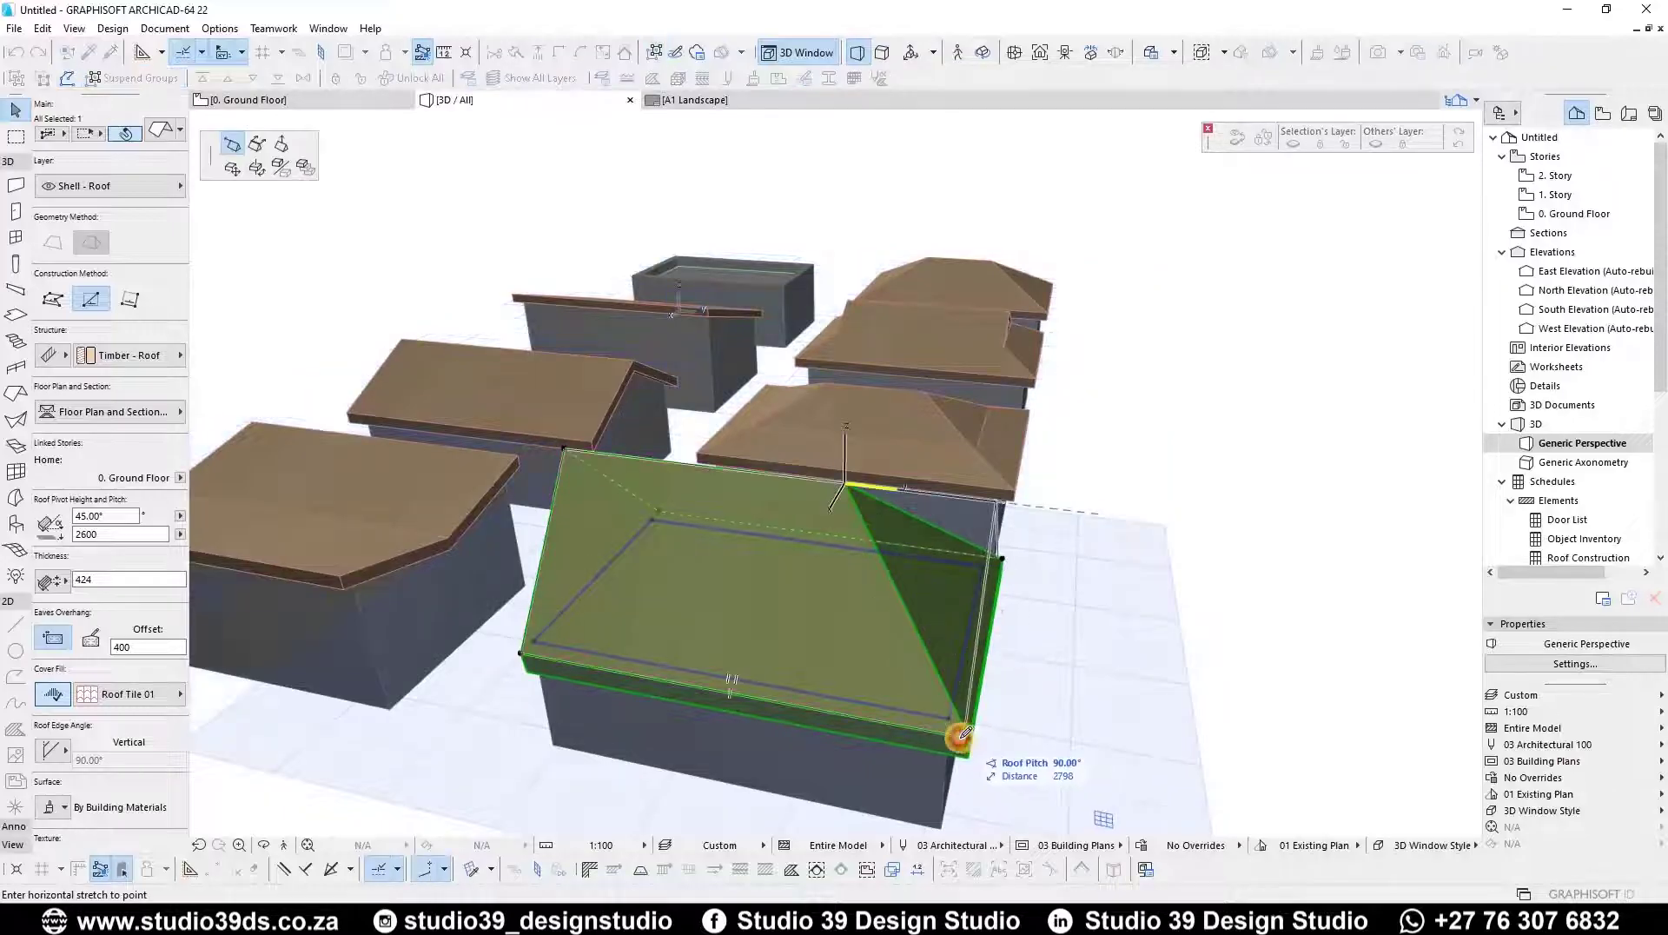
{"action": "left_click", "coordinate": [926, 767]}
{"action": "middle_click_drag", "start_coordinate": [421, 507], "coordinate": [182, 428], "text": "shift"}
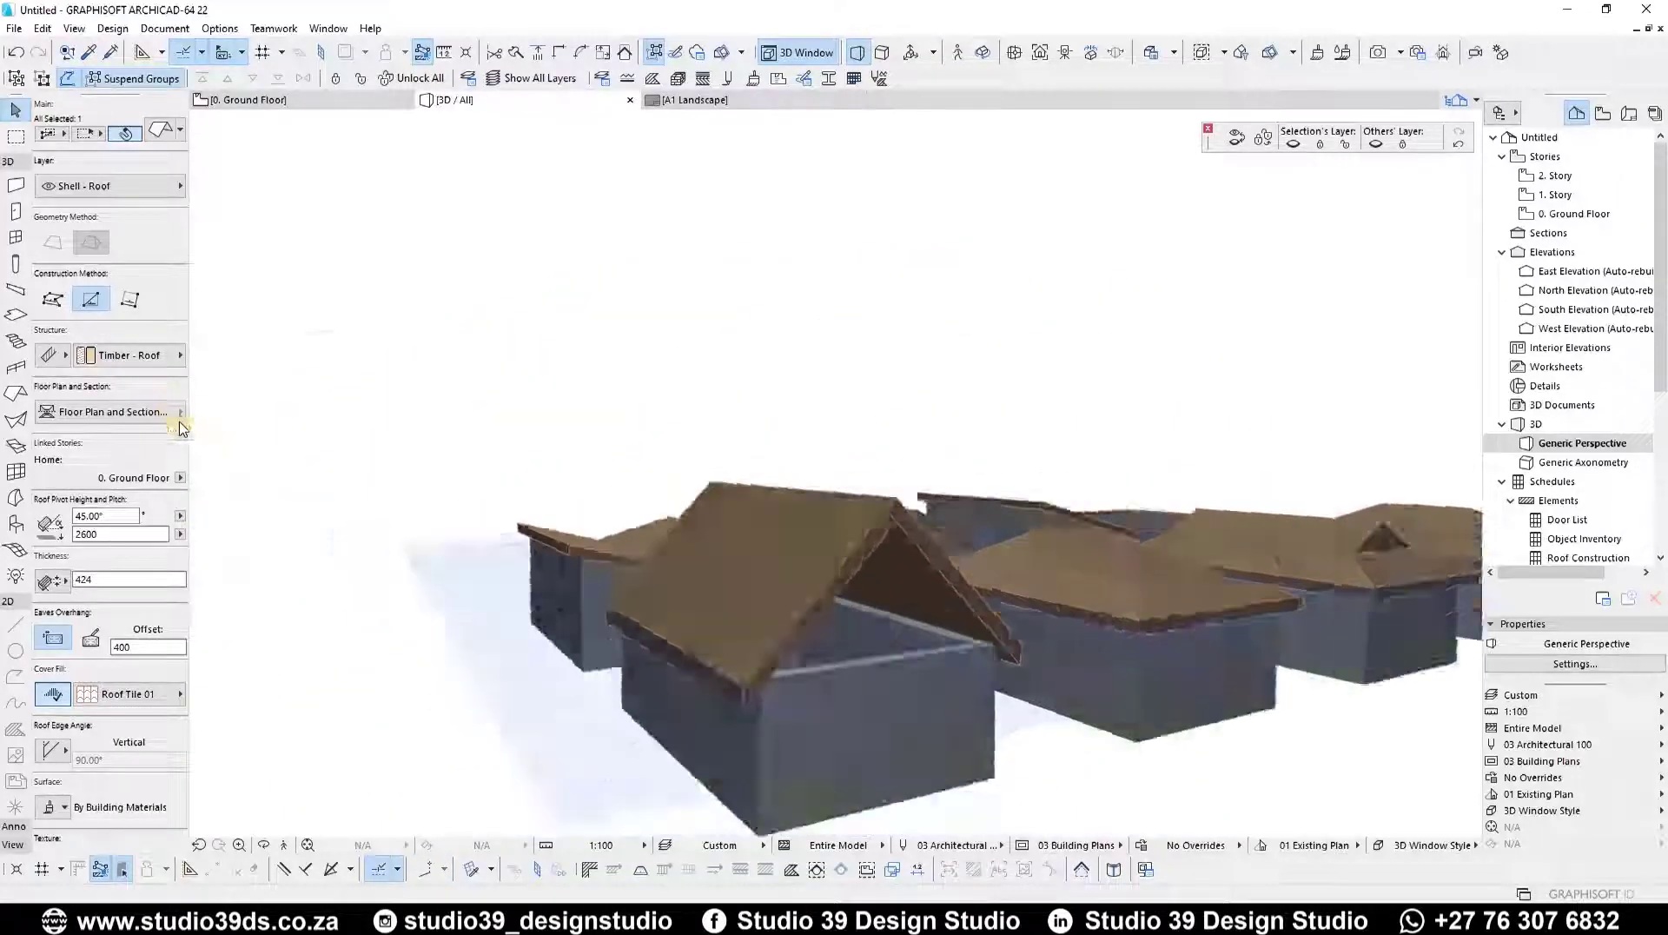
- In plan, pull the gable roof's lower edge in to the outer wall face and offset its upper edge 200 beyond the wall
{"action": "key", "text": "F2"}
{"action": "left_click", "coordinate": [957, 575]}
{"action": "left_click", "coordinate": [956, 559]}
{"action": "scroll", "coordinate": [1010, 575], "scroll_direction": "down", "scroll_amount": 1}
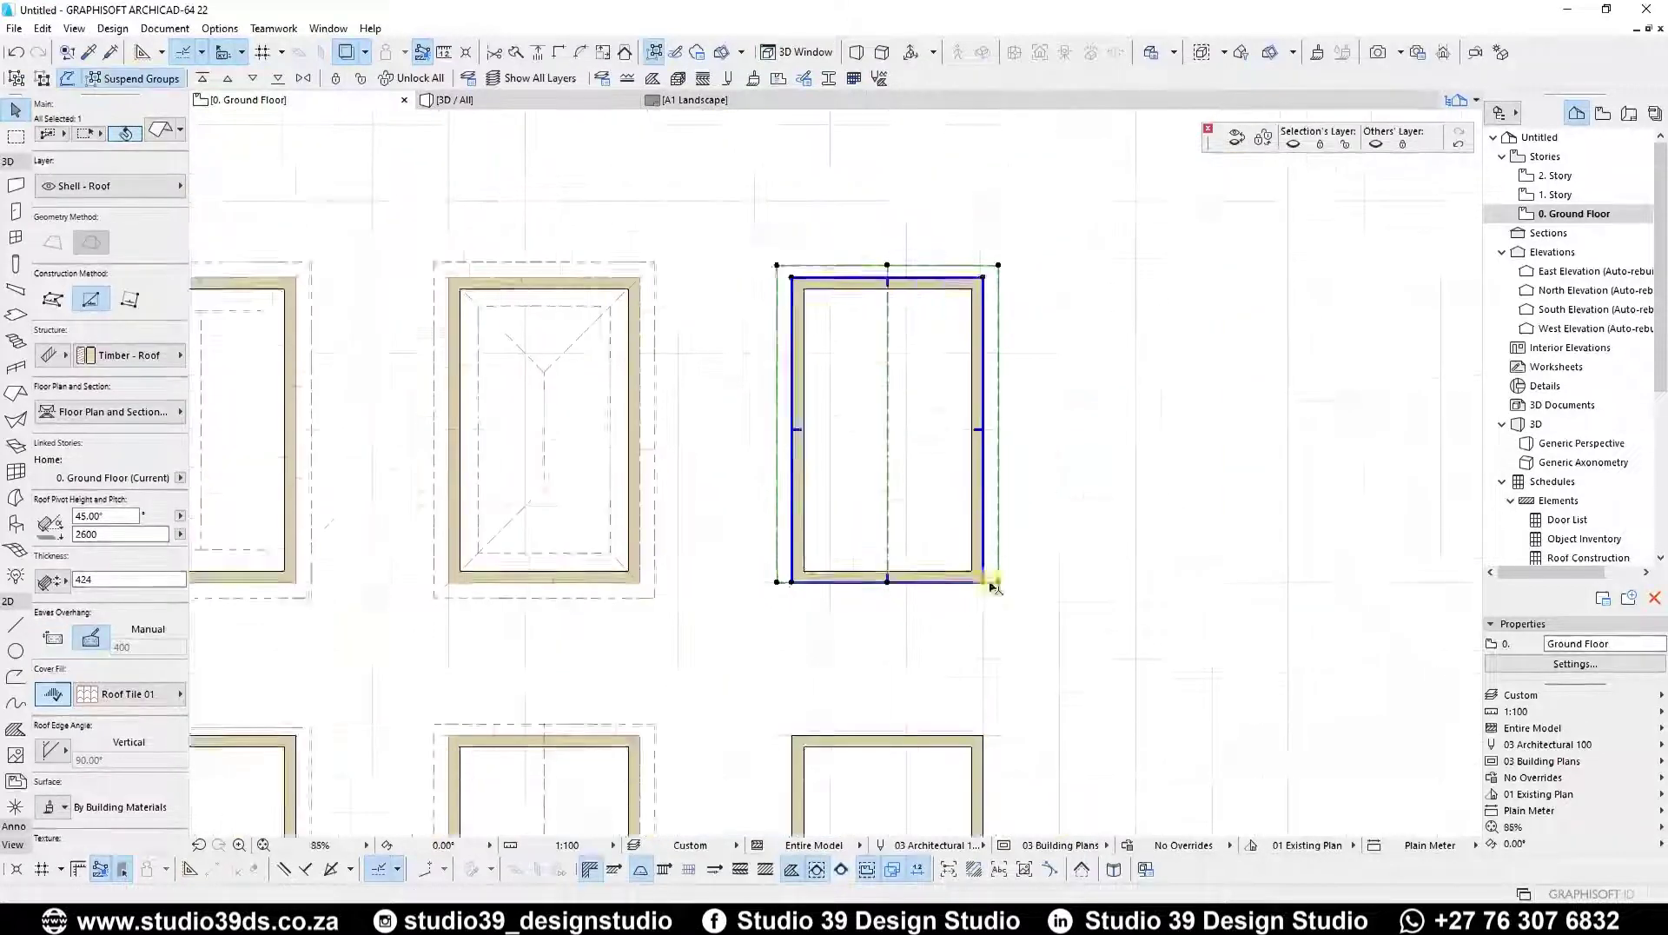
{"action": "scroll", "coordinate": [992, 350], "scroll_direction": "up", "scroll_amount": 5}
{"action": "scroll", "coordinate": [964, 152], "scroll_direction": "up", "scroll_amount": 3}
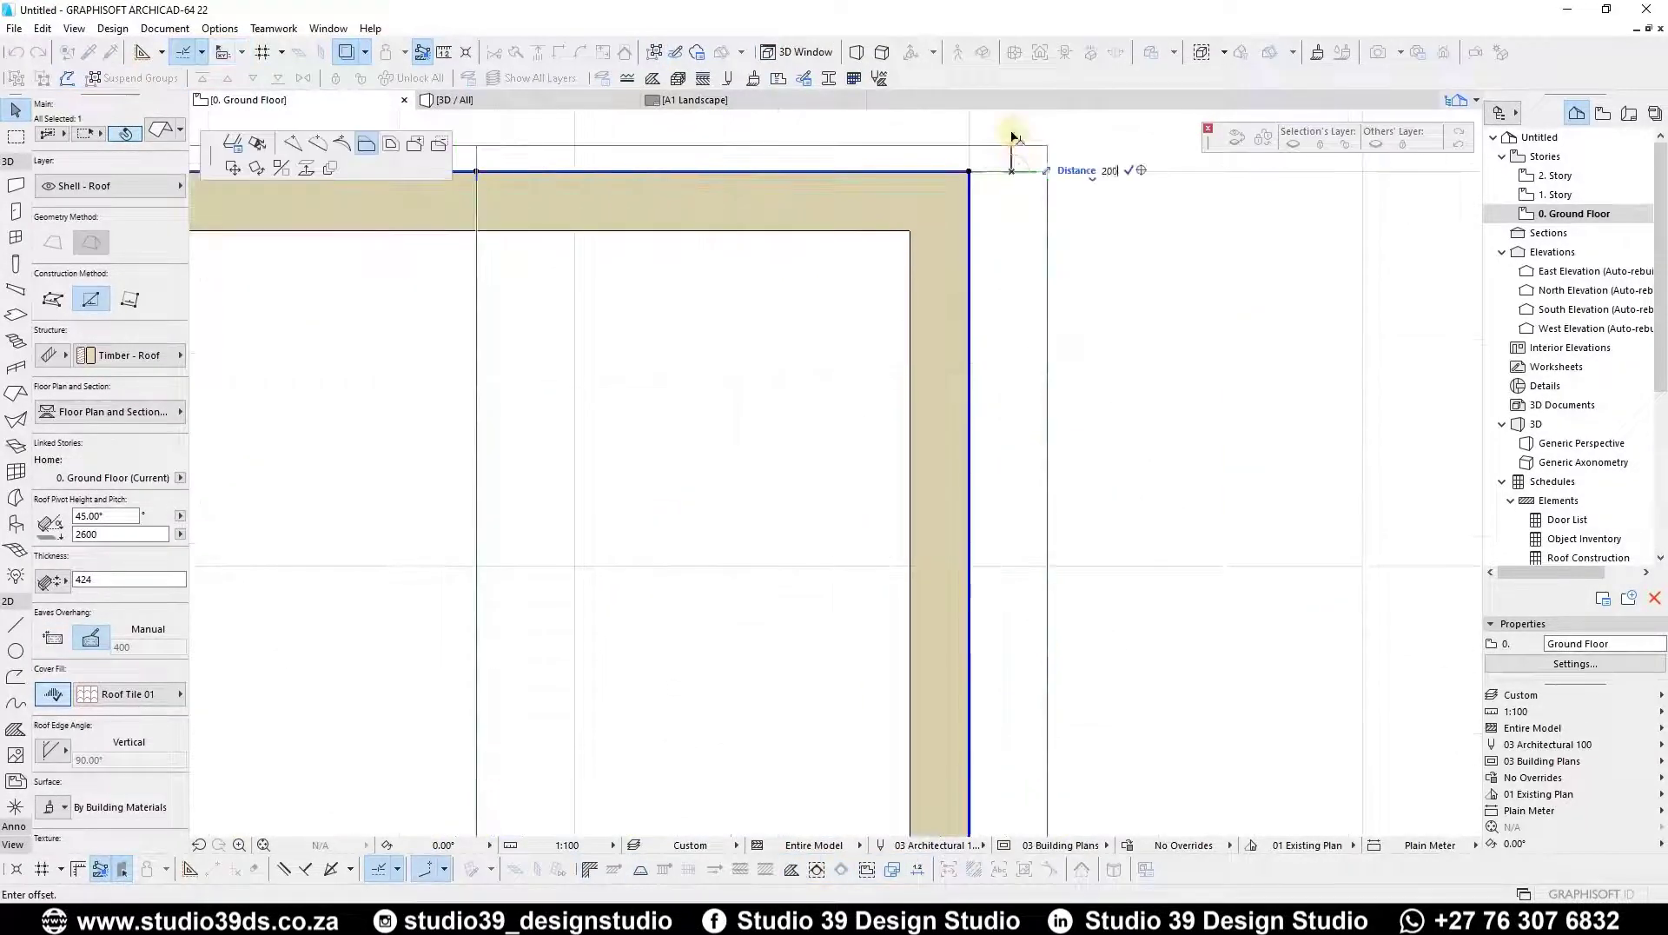
- Offset the gable roof's lower edge 200 outward from the wall face and deselect the roof
{"action": "scroll", "coordinate": [841, 447], "scroll_direction": "down", "scroll_amount": 8}
{"action": "scroll", "coordinate": [863, 231], "scroll_direction": "up", "scroll_amount": 8}
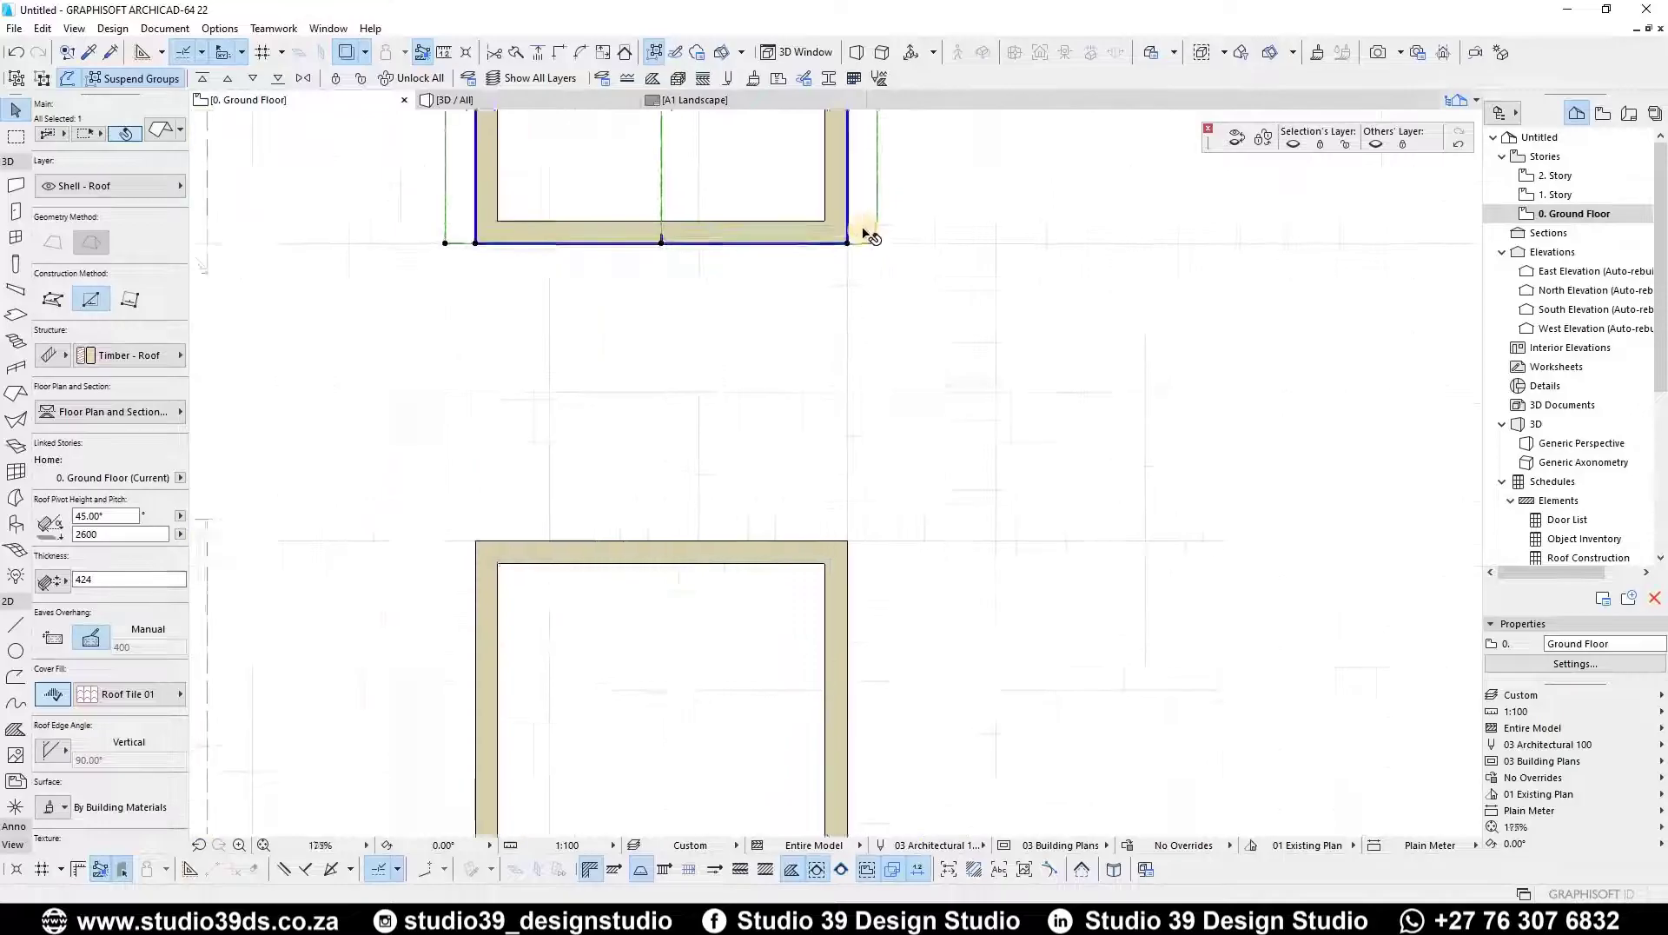
{"action": "left_click", "coordinate": [865, 222]}
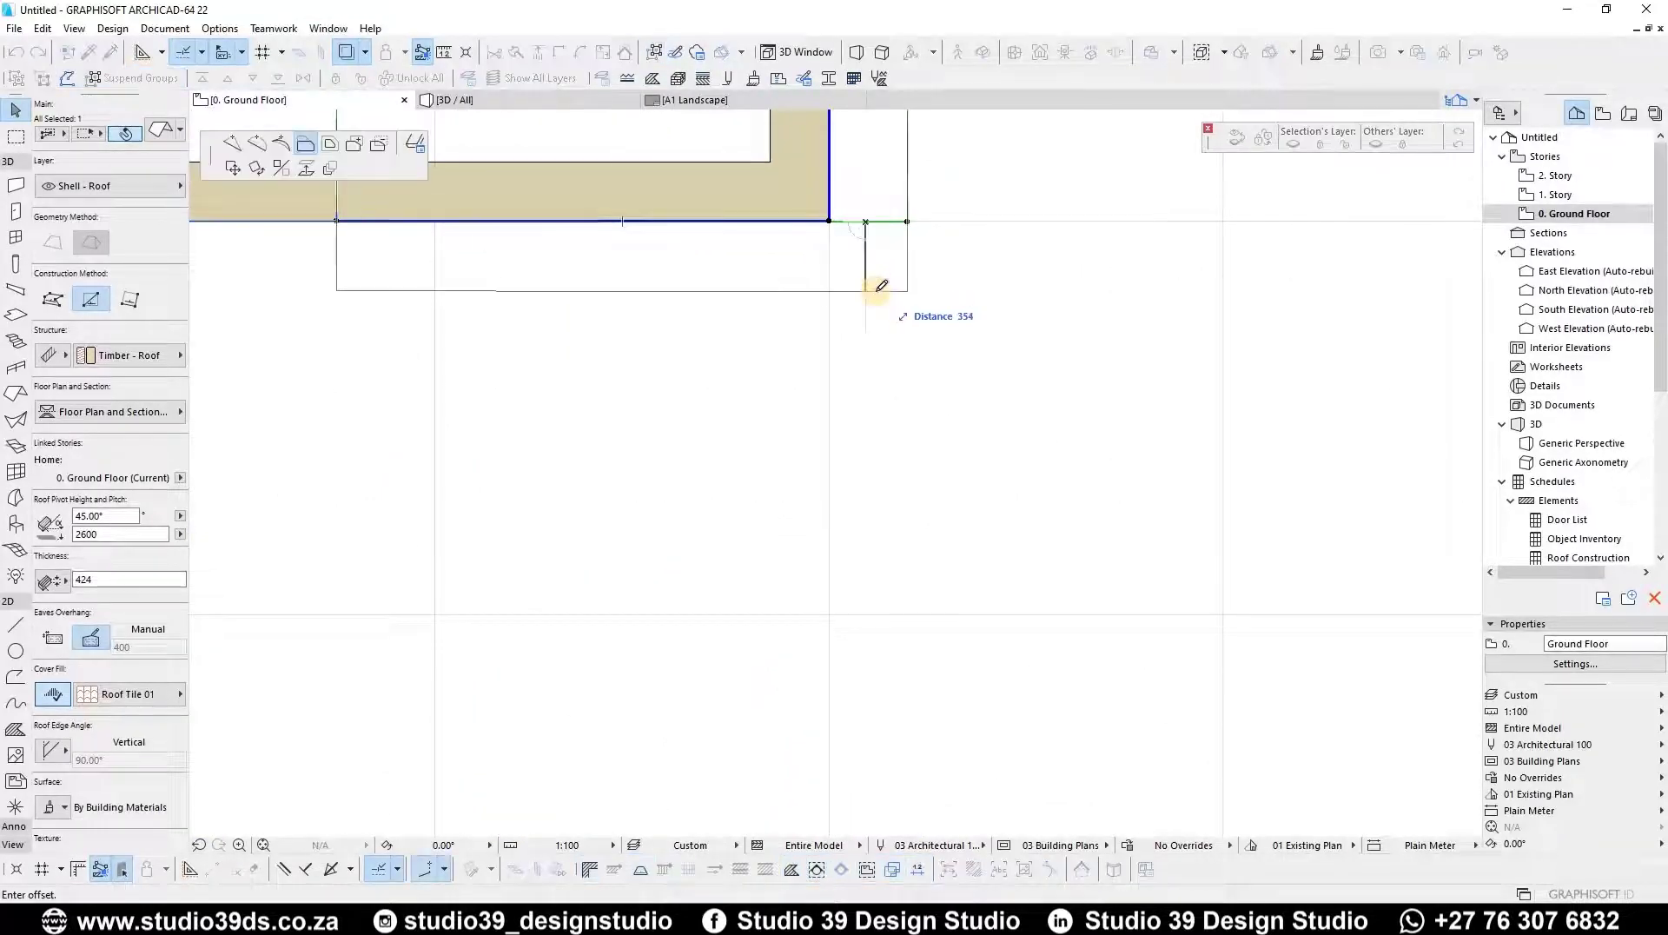
{"action": "key", "text": "Return"}
{"action": "scroll", "coordinate": [866, 259], "scroll_direction": "down", "scroll_amount": 2}
{"action": "middle_click_drag", "start_coordinate": [406, 233], "coordinate": [919, 294]}
{"action": "left_click", "coordinate": [919, 293]}
{"action": "type", "text": "200"}
{"action": "key", "text": "Return"}
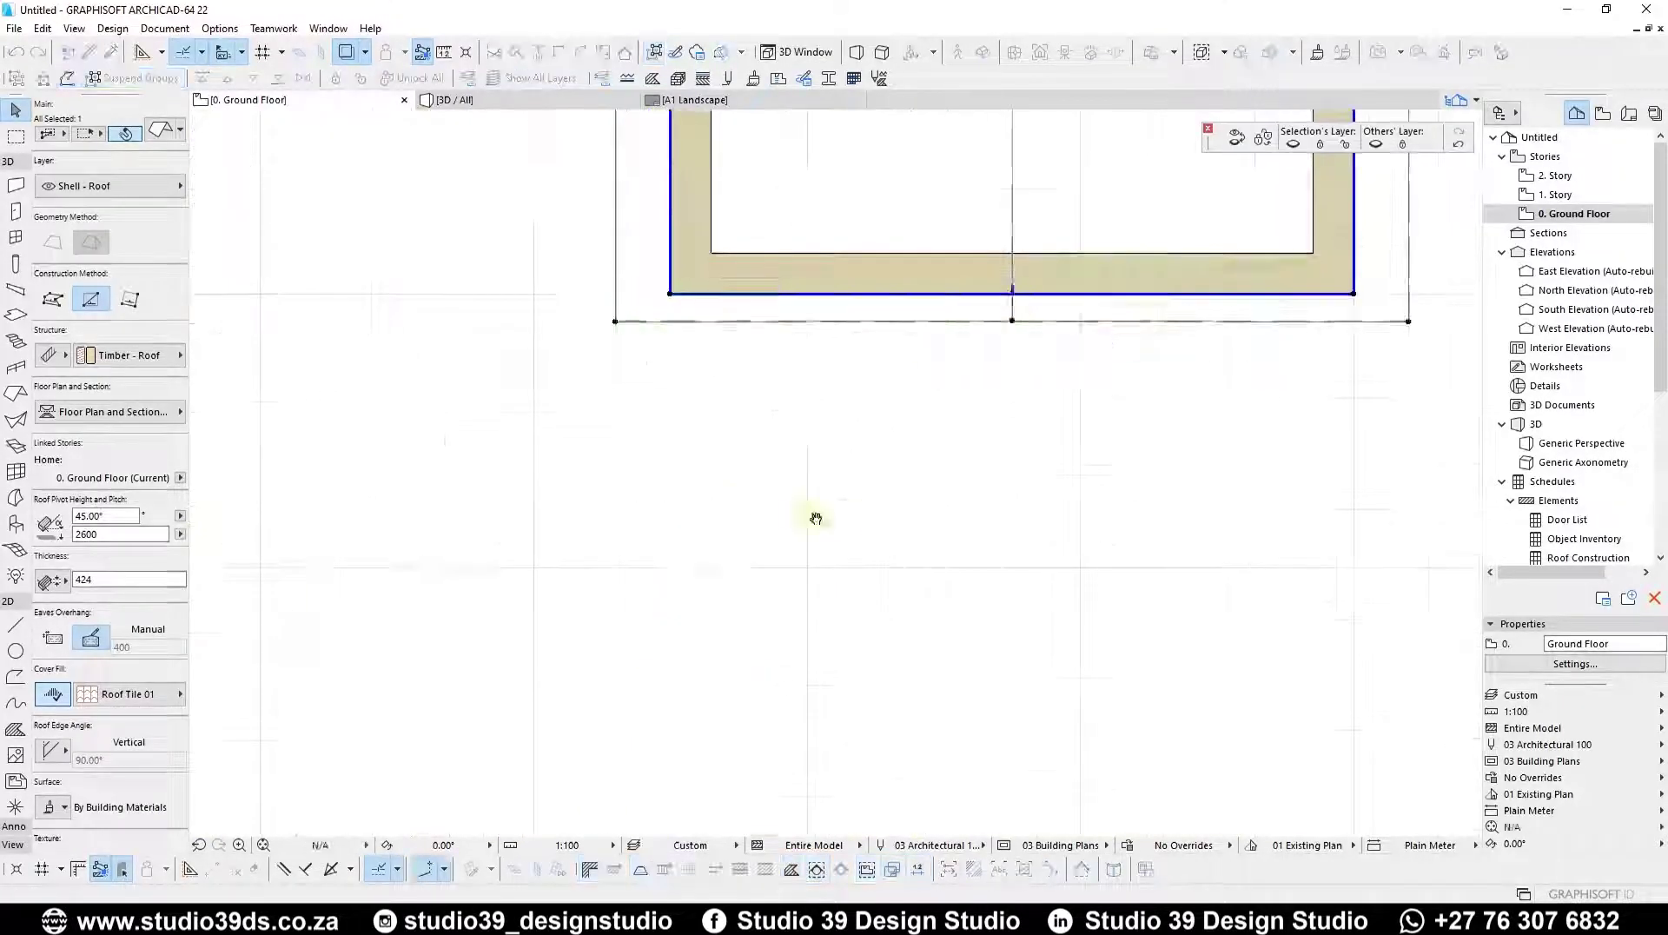
{"action": "scroll", "coordinate": [815, 517], "scroll_direction": "down", "scroll_amount": 6}
{"action": "key", "text": "Escape"}
- Draw a narrow 8000 long multi-plane roof between the box's outer end walls, extending sideways up to the gable roof's ridge line
{"action": "scroll", "coordinate": [682, 402], "scroll_direction": "up", "scroll_amount": 2}
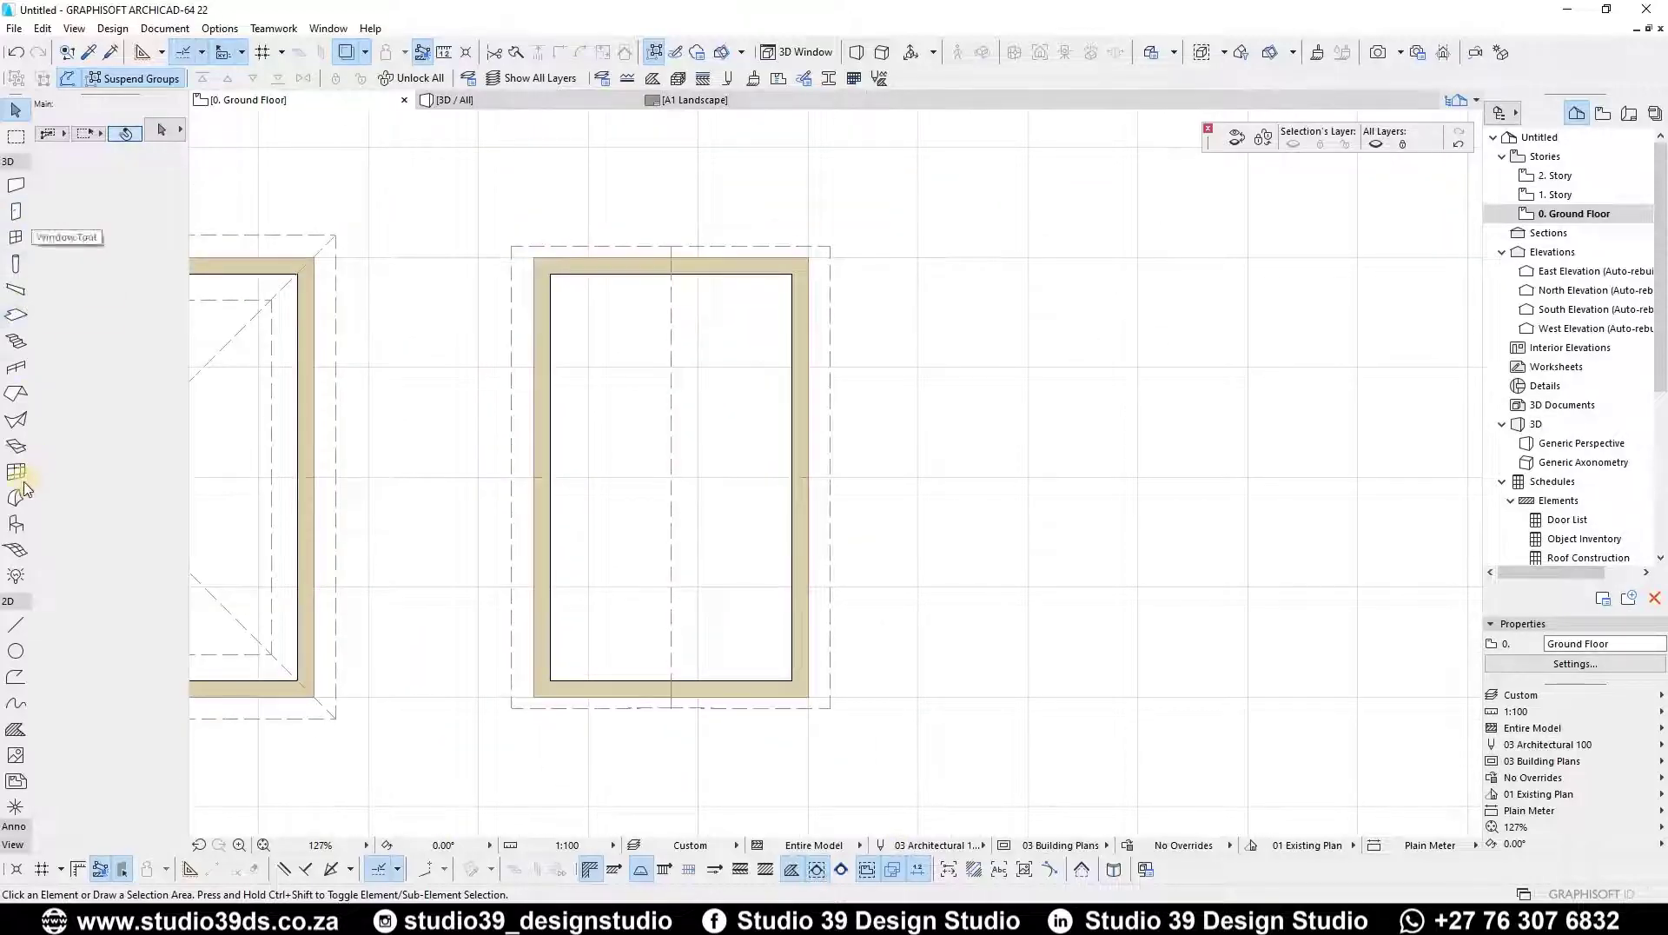
{"action": "left_click", "coordinate": [15, 395]}
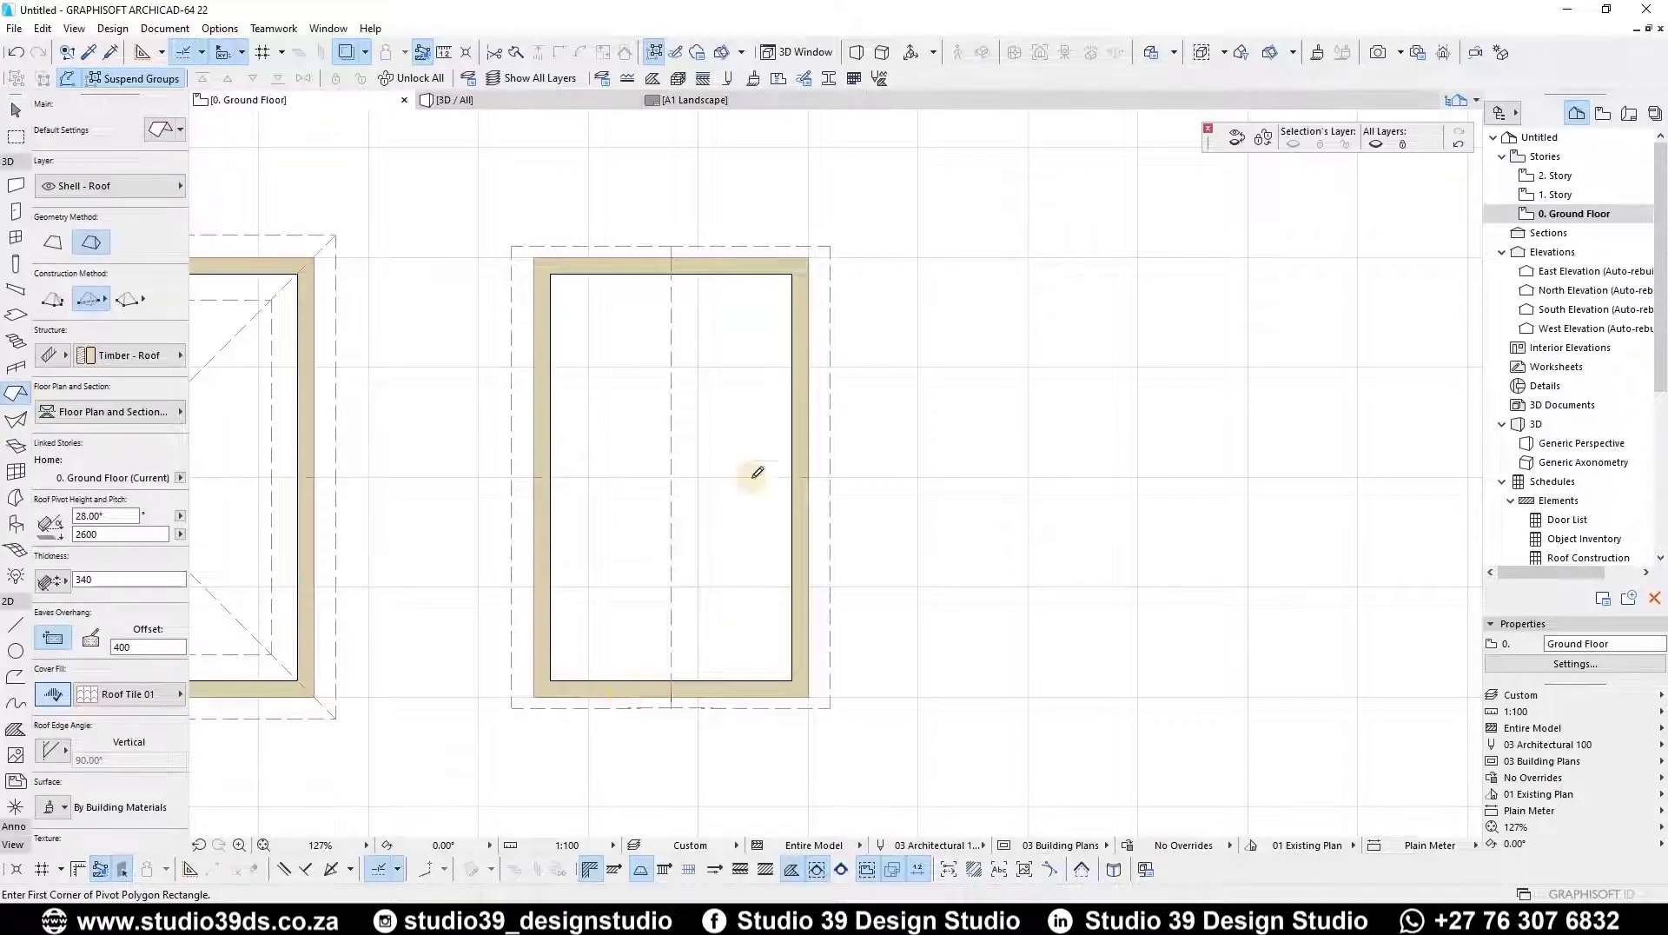
{"action": "left_click", "coordinate": [620, 697]}
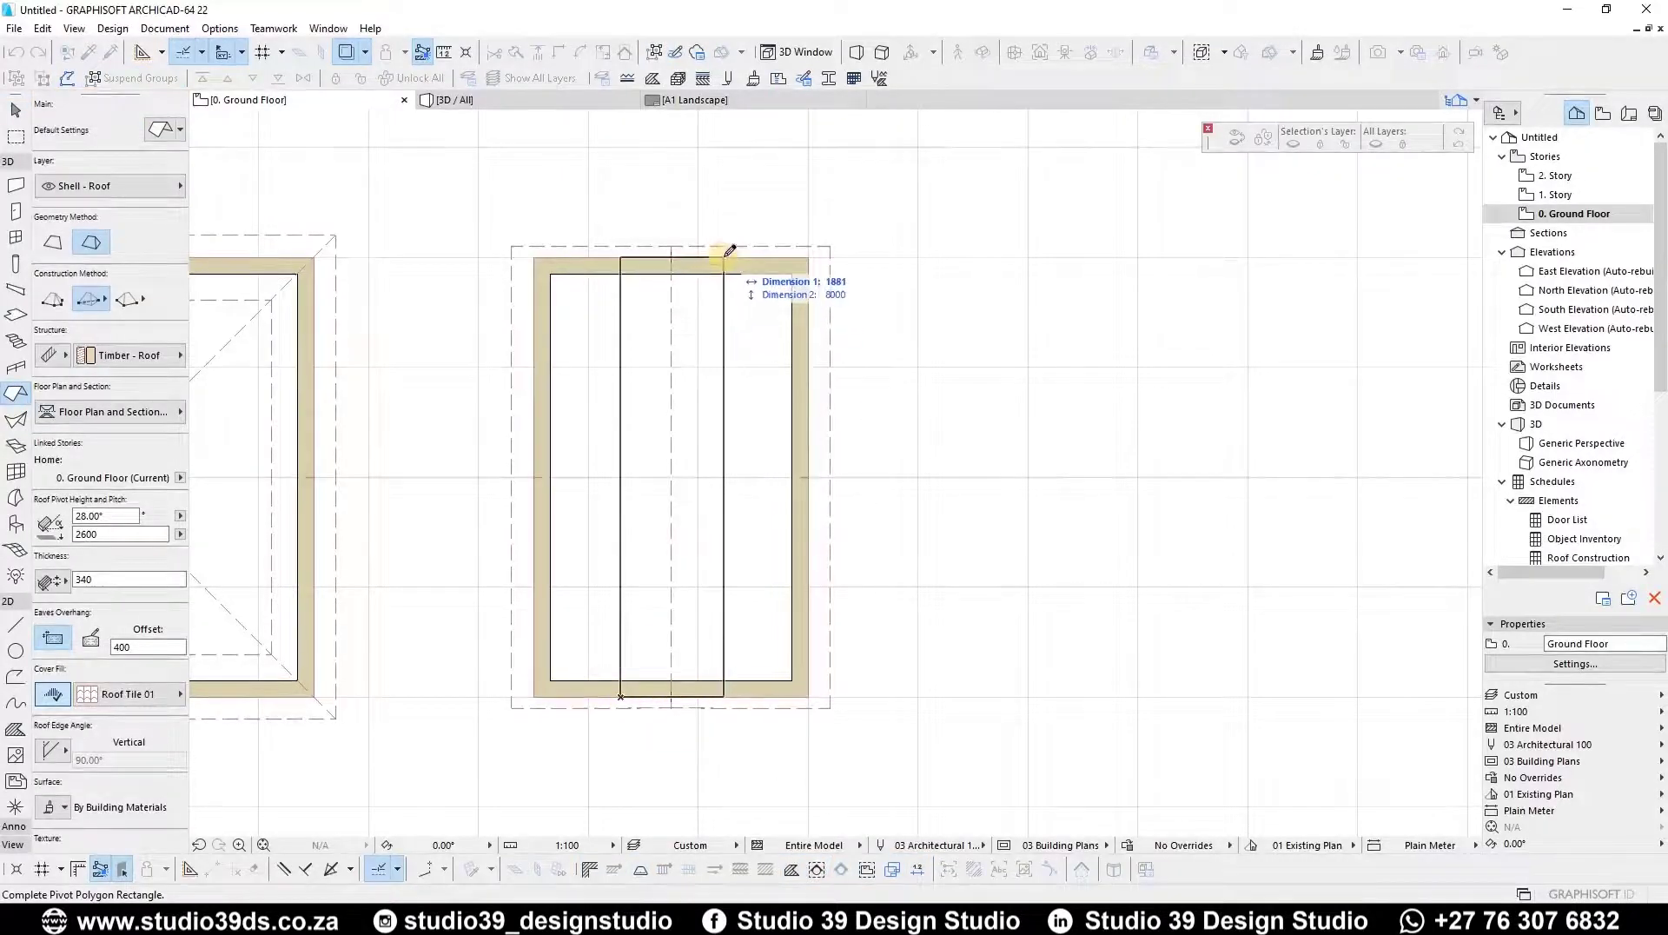
{"action": "left_click", "coordinate": [673, 253]}
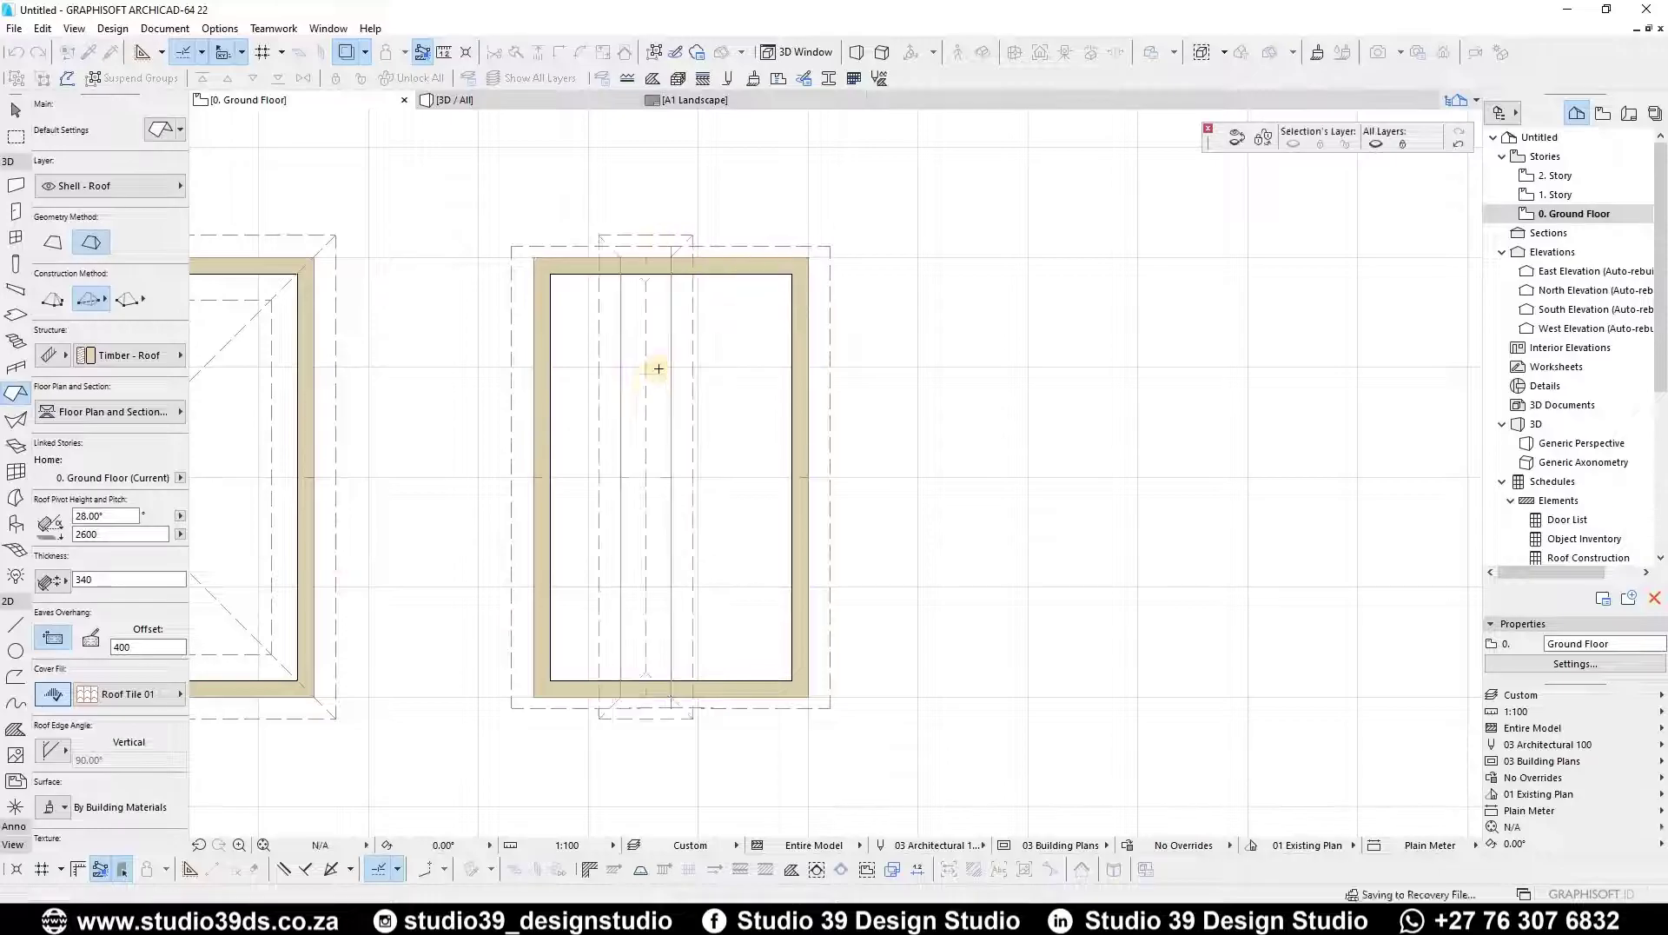
{"action": "key", "text": "Escape"}
- Select the narrow roof and offset its ridge-side pivot line outward so the roof is centred on the gable roof's ridge
{"action": "left_click", "coordinate": [623, 415]}
{"action": "left_click", "coordinate": [670, 412]}
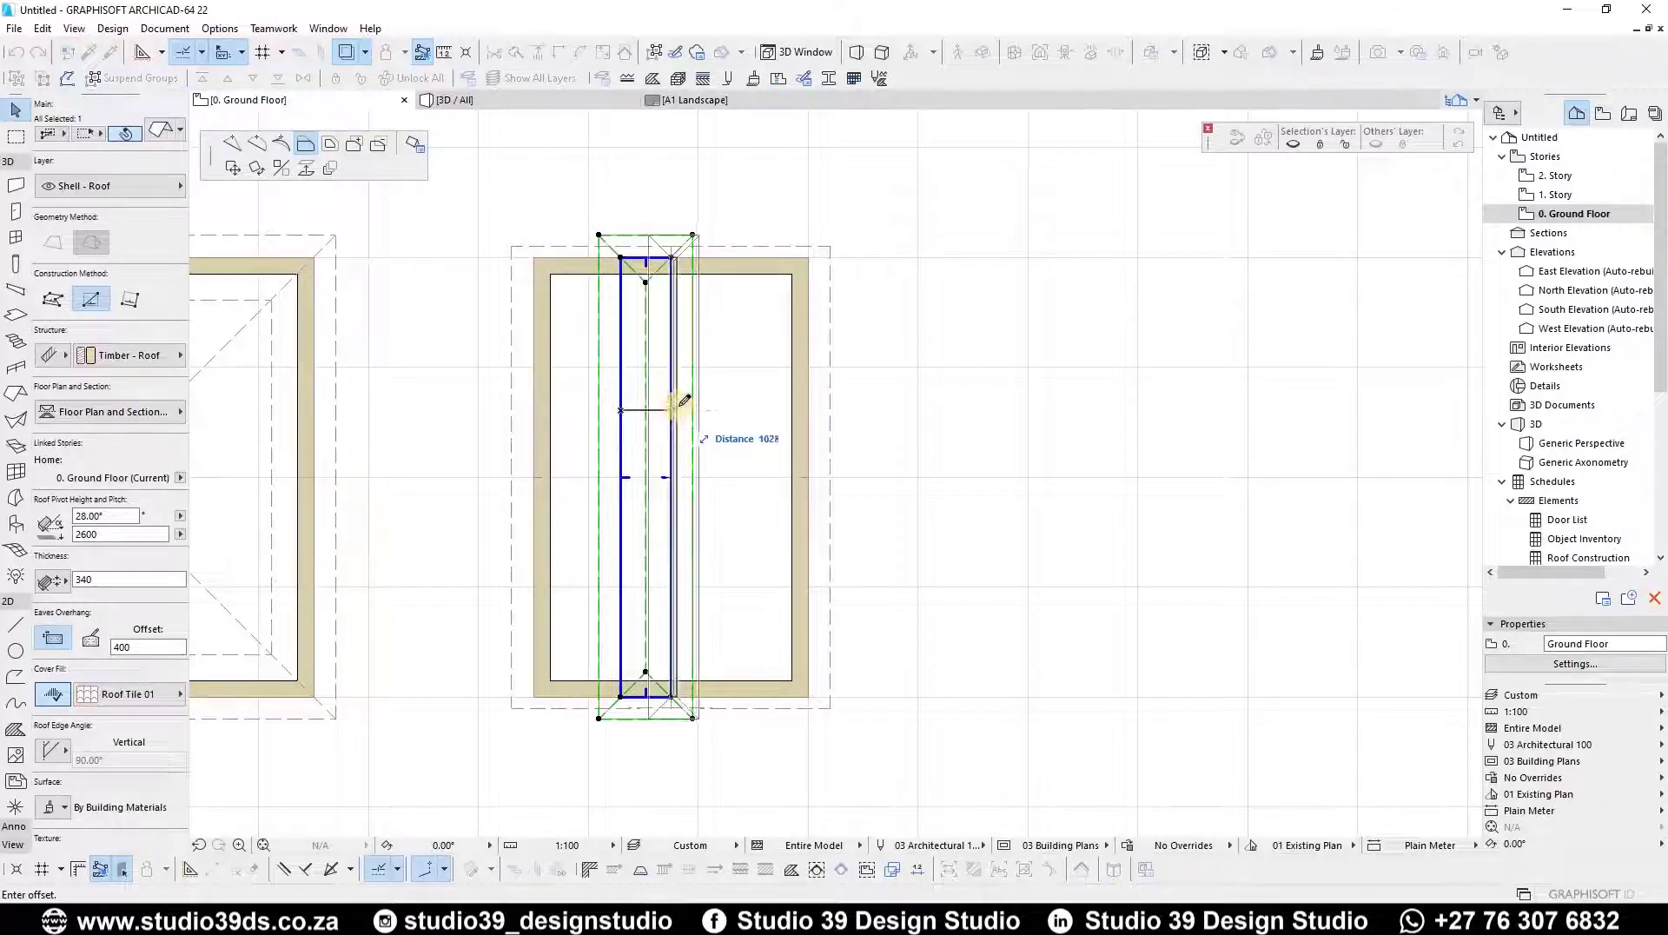
{"action": "left_click", "coordinate": [672, 406]}
{"action": "left_click", "coordinate": [715, 380]}
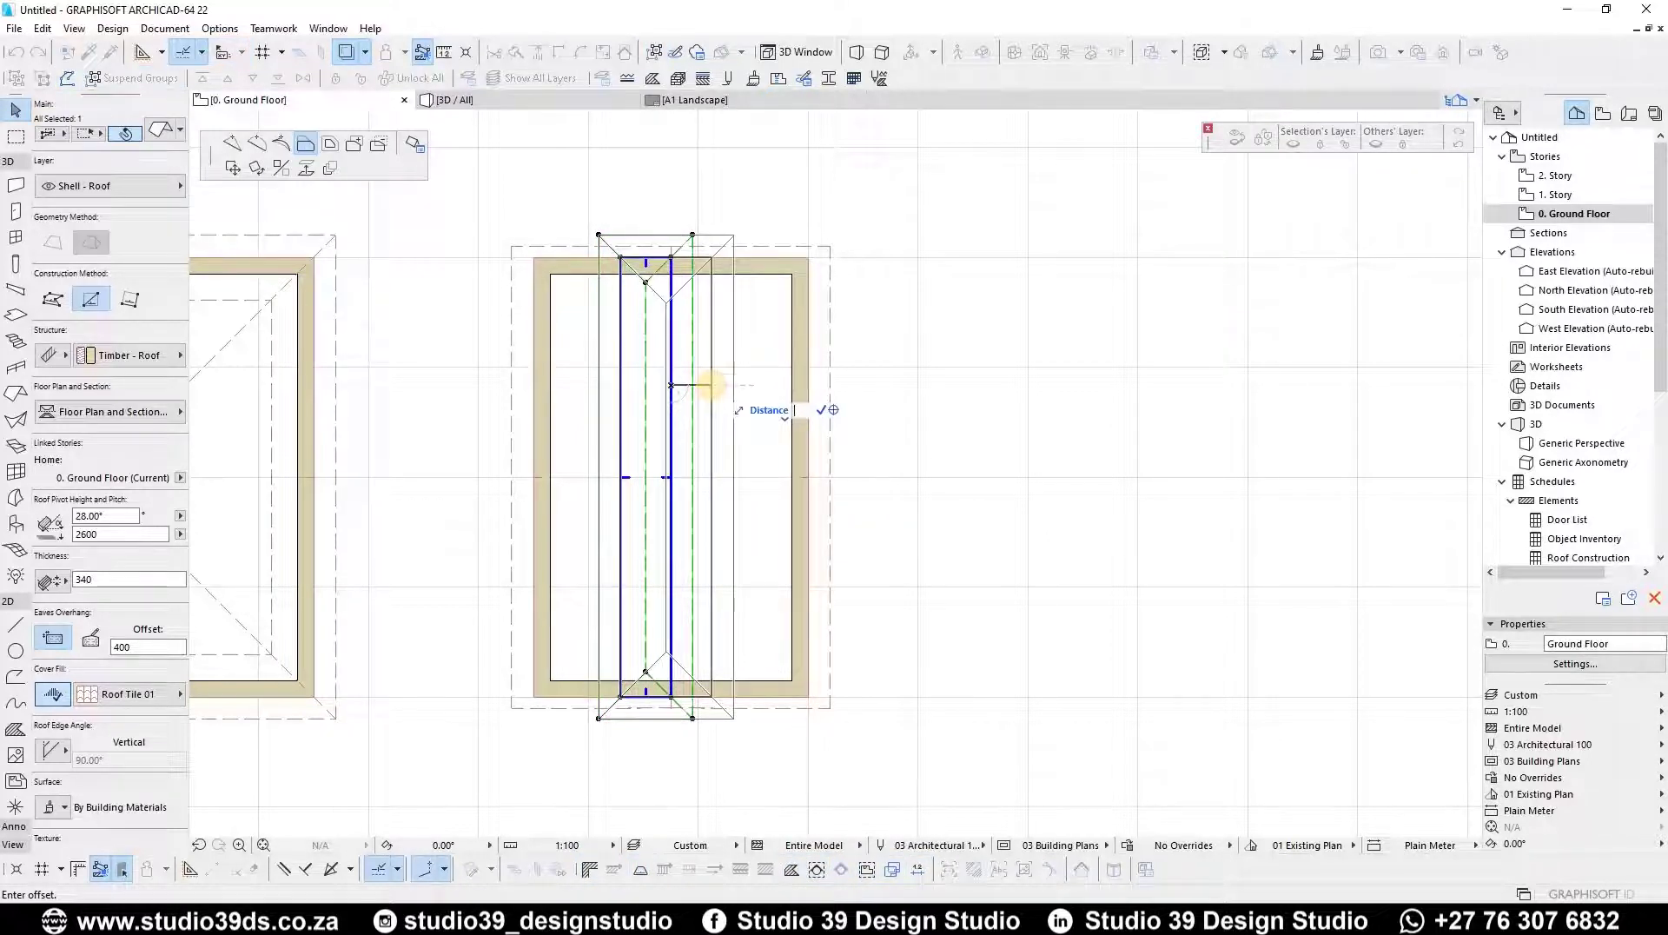
{"action": "left_click", "coordinate": [721, 384]}
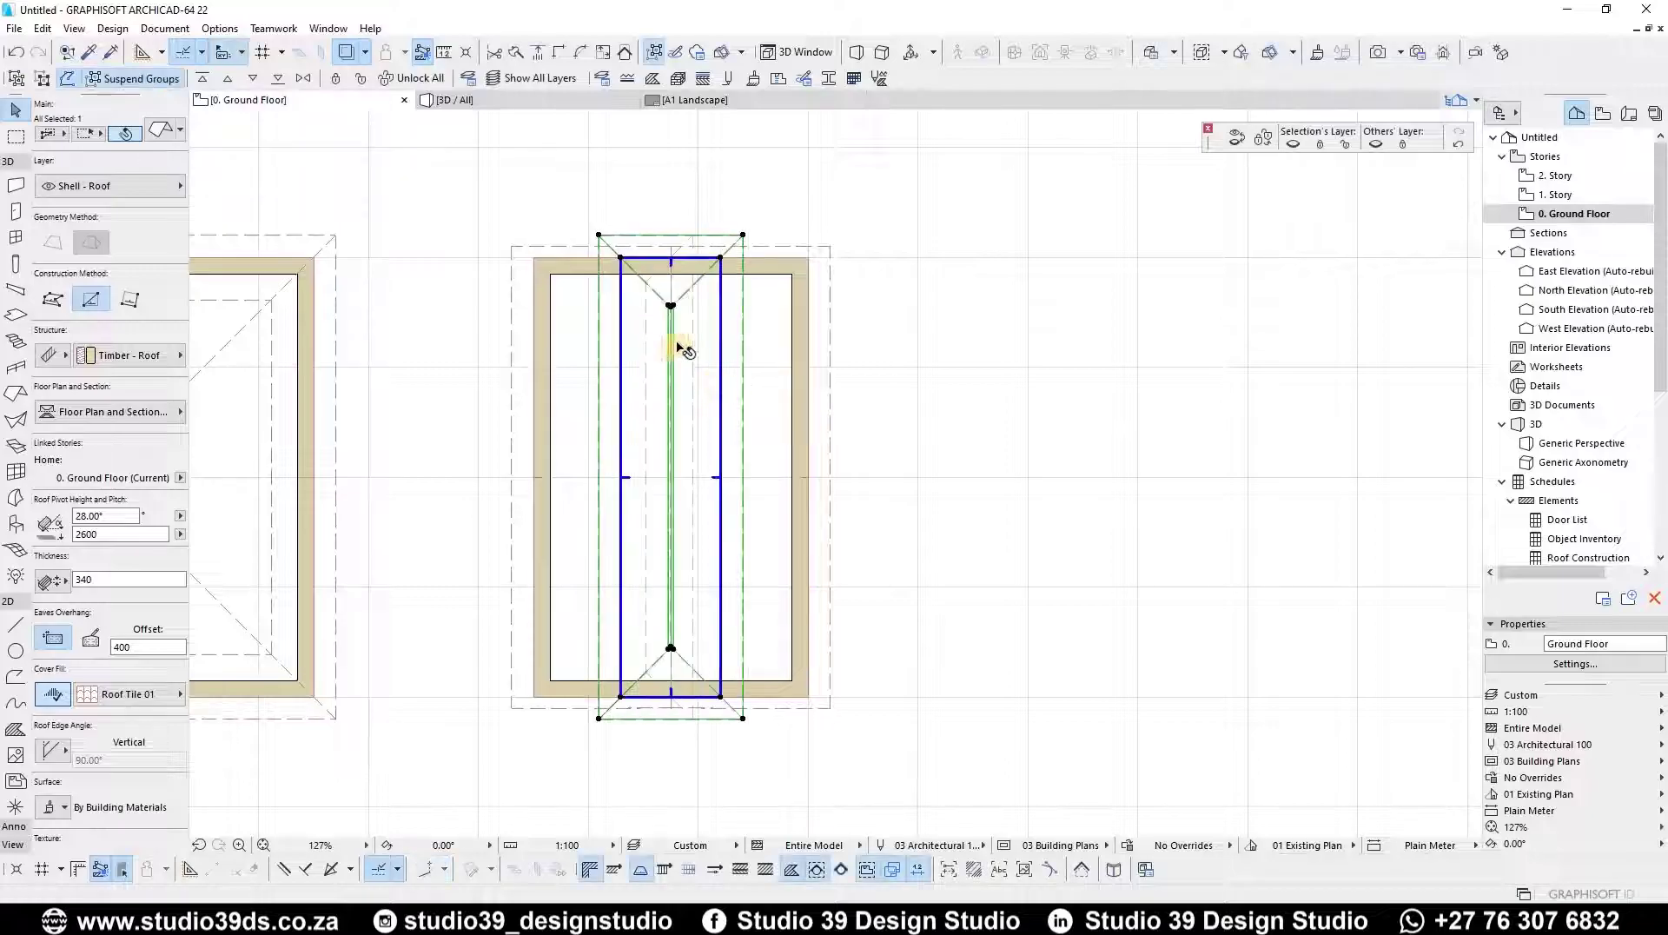
- Delete roof level 2 from the narrow roof, keeping only level 1 at 28° pitch
{"action": "scroll", "coordinate": [680, 341], "scroll_direction": "up", "scroll_amount": 5}
{"action": "scroll", "coordinate": [675, 339], "scroll_direction": "down", "scroll_amount": 3}
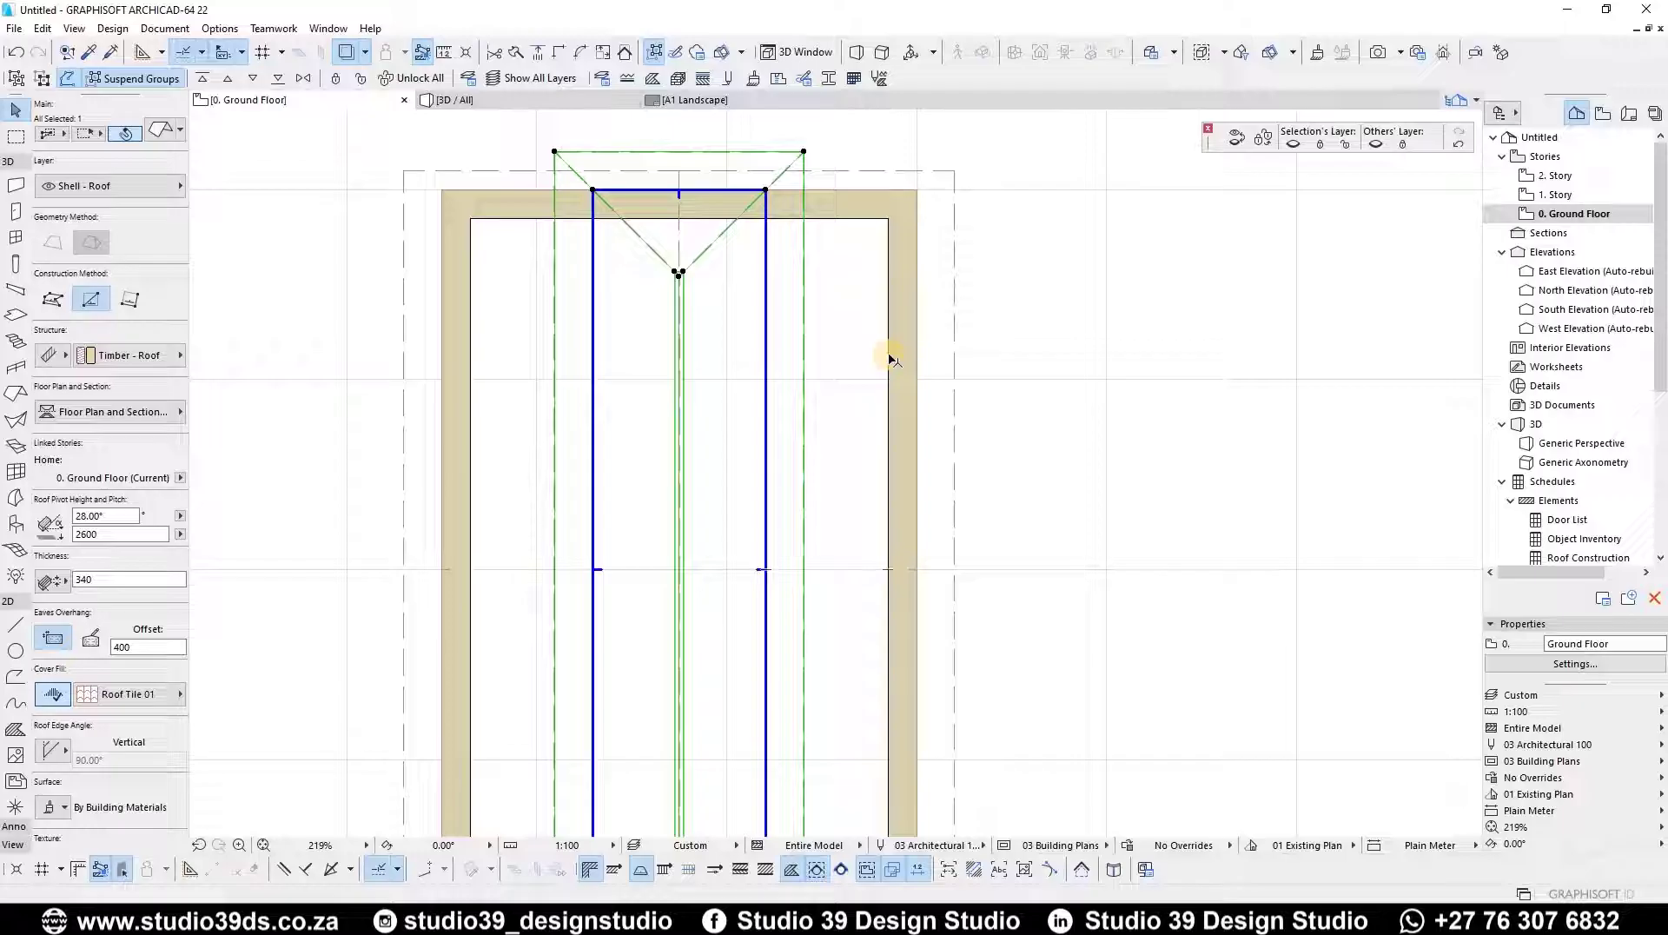
{"action": "key", "text": "ctrl+t"}
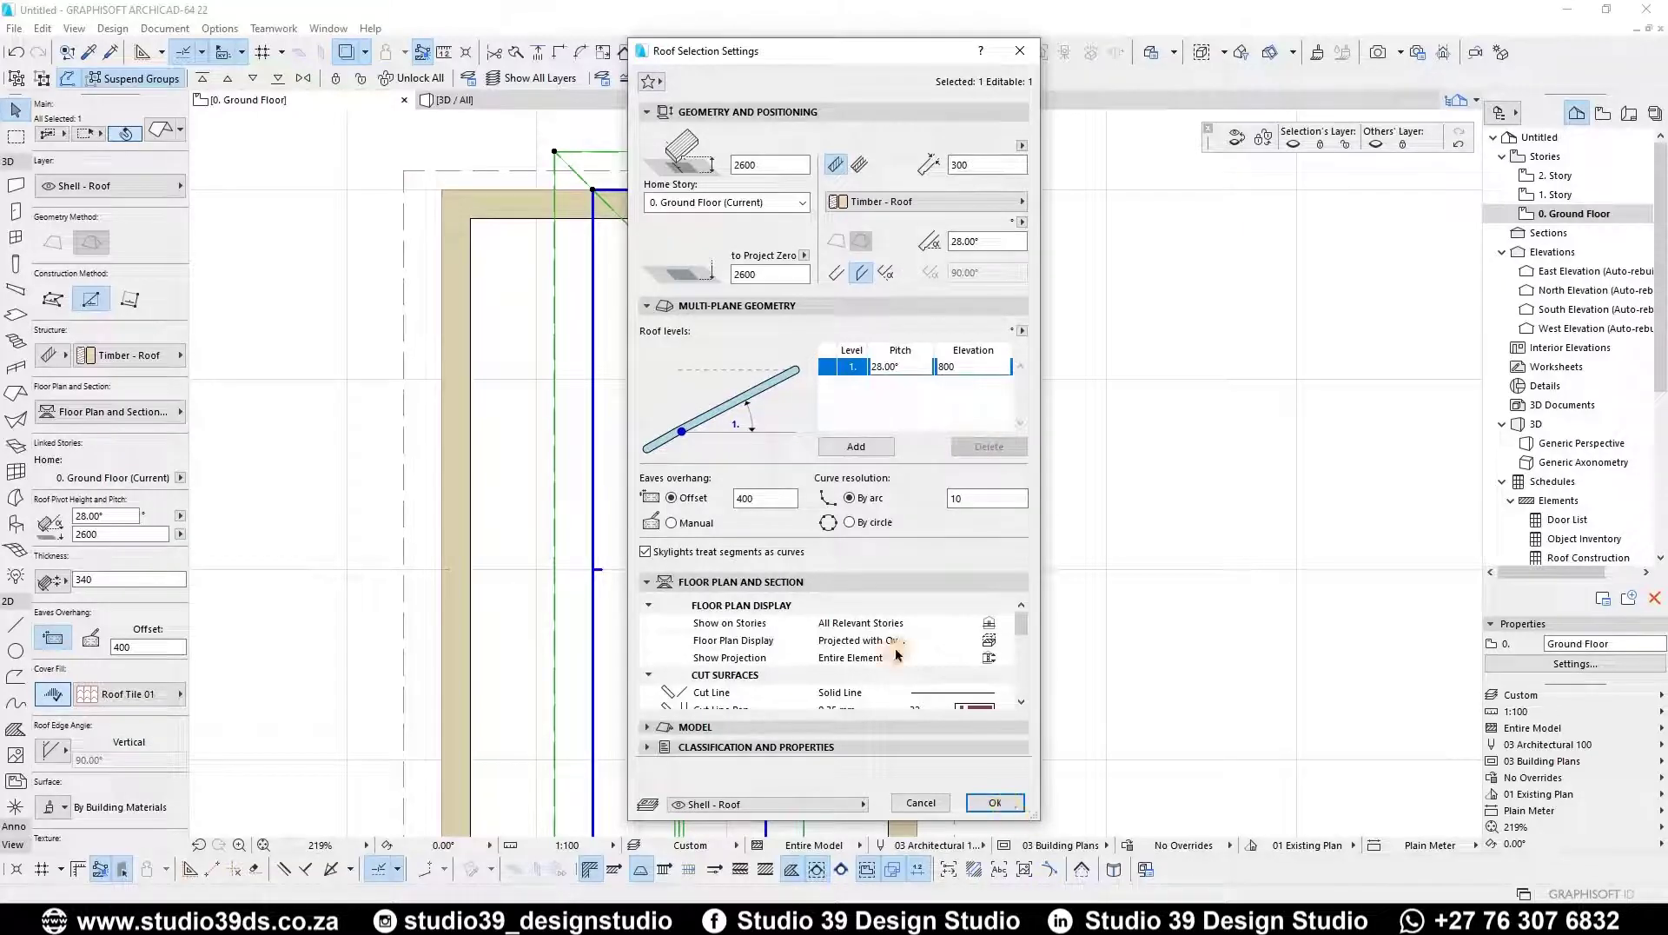
{"action": "left_click", "coordinate": [994, 801]}
- Stretch both ridge ends of the narrow roof out to its end eaves to form gables
{"action": "scroll", "coordinate": [647, 284], "scroll_direction": "down", "scroll_amount": 4}
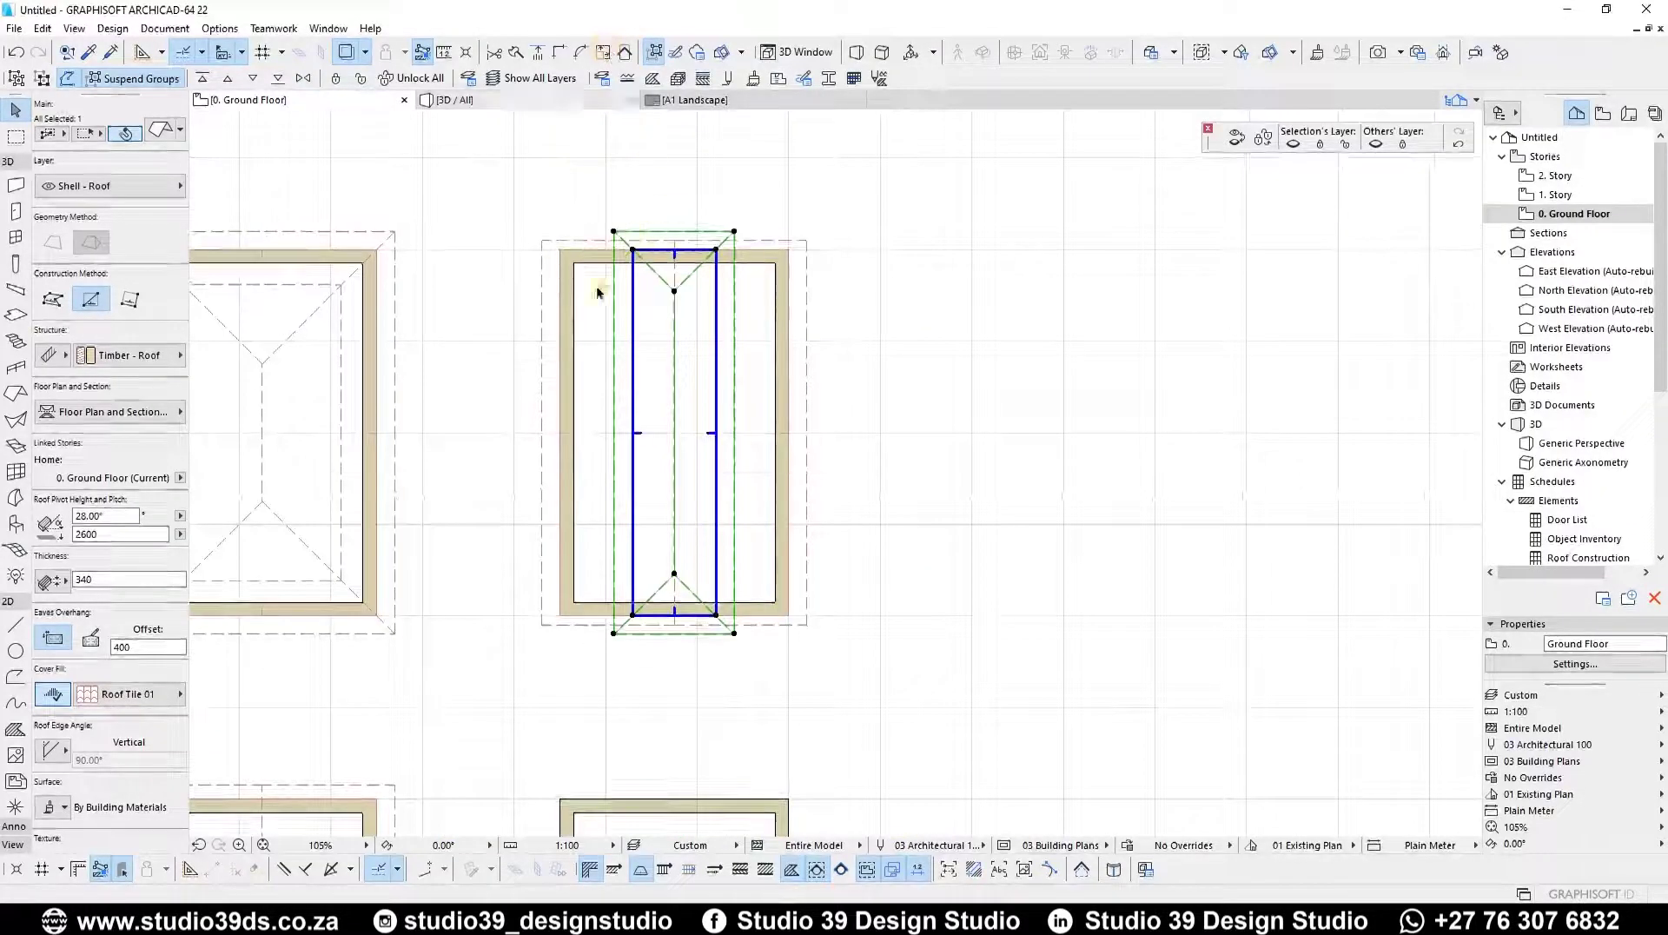
{"action": "scroll", "coordinate": [618, 141], "scroll_direction": "up", "scroll_amount": 1}
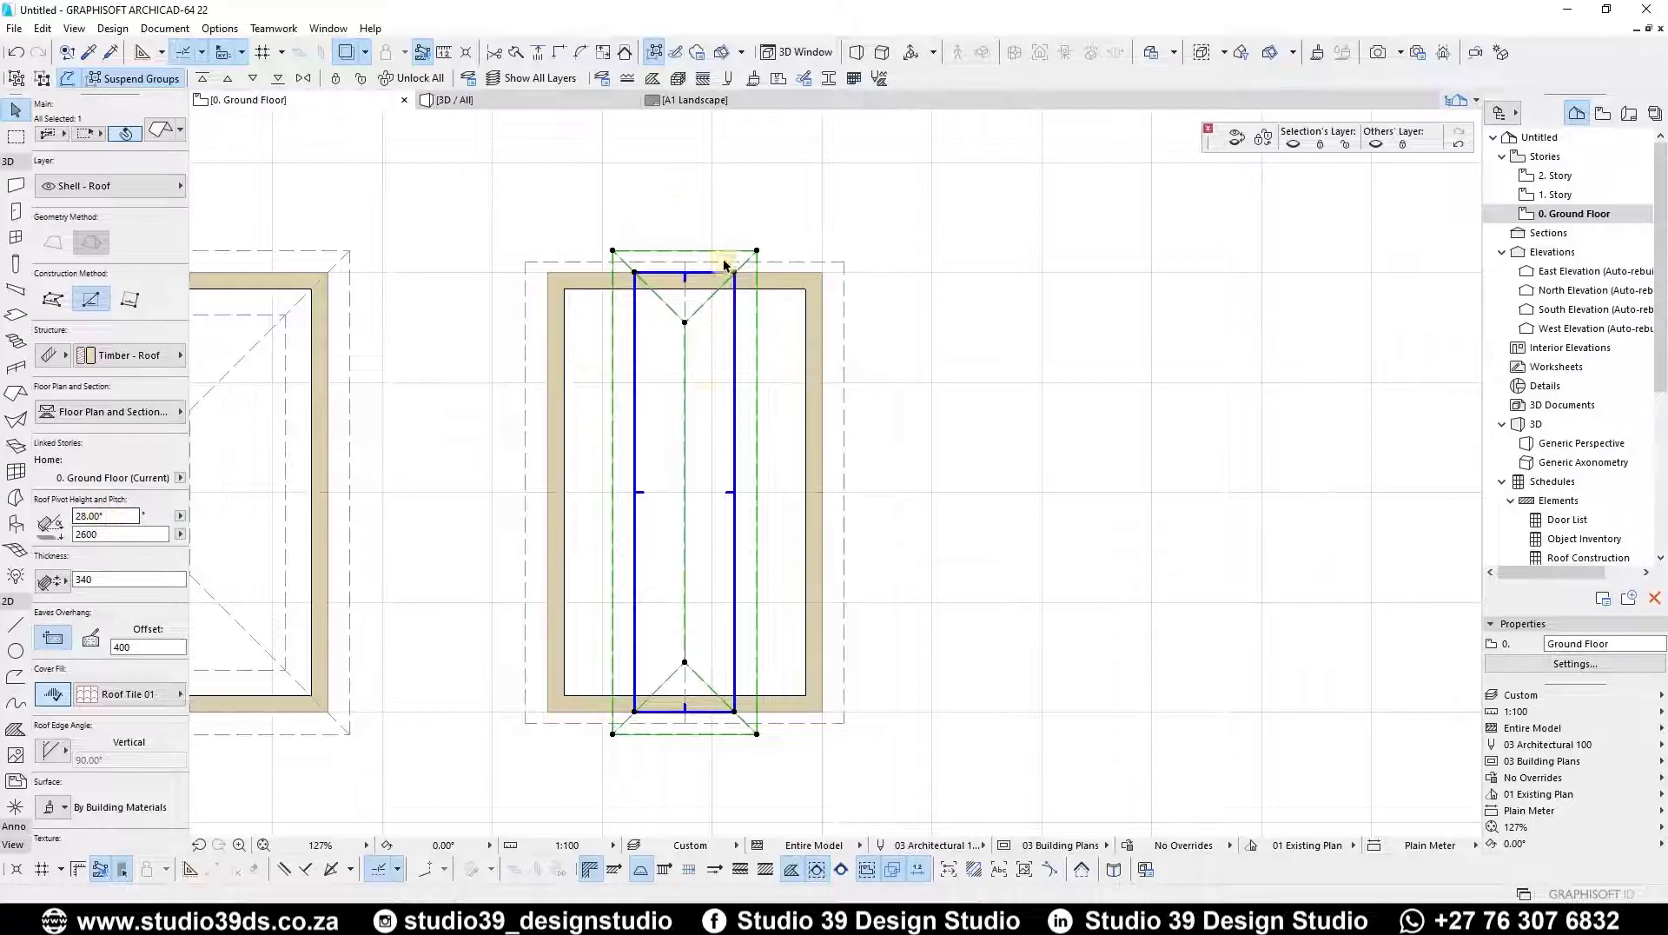
{"action": "scroll", "coordinate": [684, 421], "scroll_direction": "up", "scroll_amount": 3}
{"action": "left_click", "coordinate": [677, 429]}
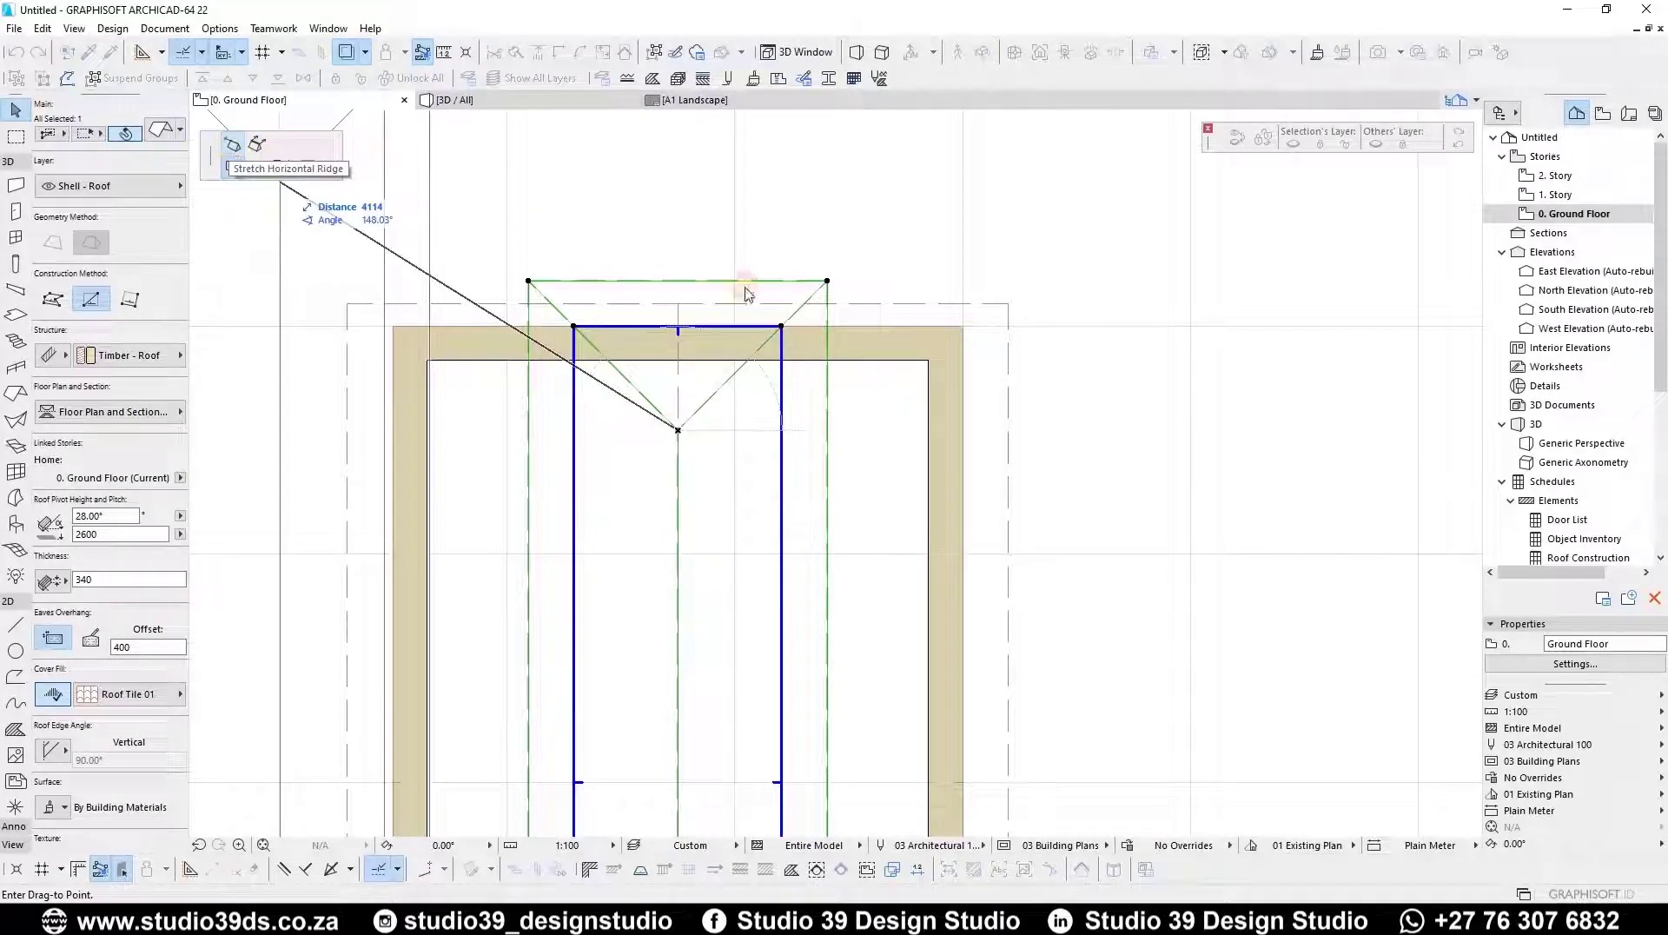
{"action": "left_click", "coordinate": [688, 276]}
{"action": "scroll", "coordinate": [695, 245], "scroll_direction": "down", "scroll_amount": 5}
{"action": "middle_click_drag", "start_coordinate": [693, 532], "coordinate": [662, 284]}
{"action": "scroll", "coordinate": [665, 283], "scroll_direction": "up", "scroll_amount": 5}
{"action": "left_click", "coordinate": [637, 379]}
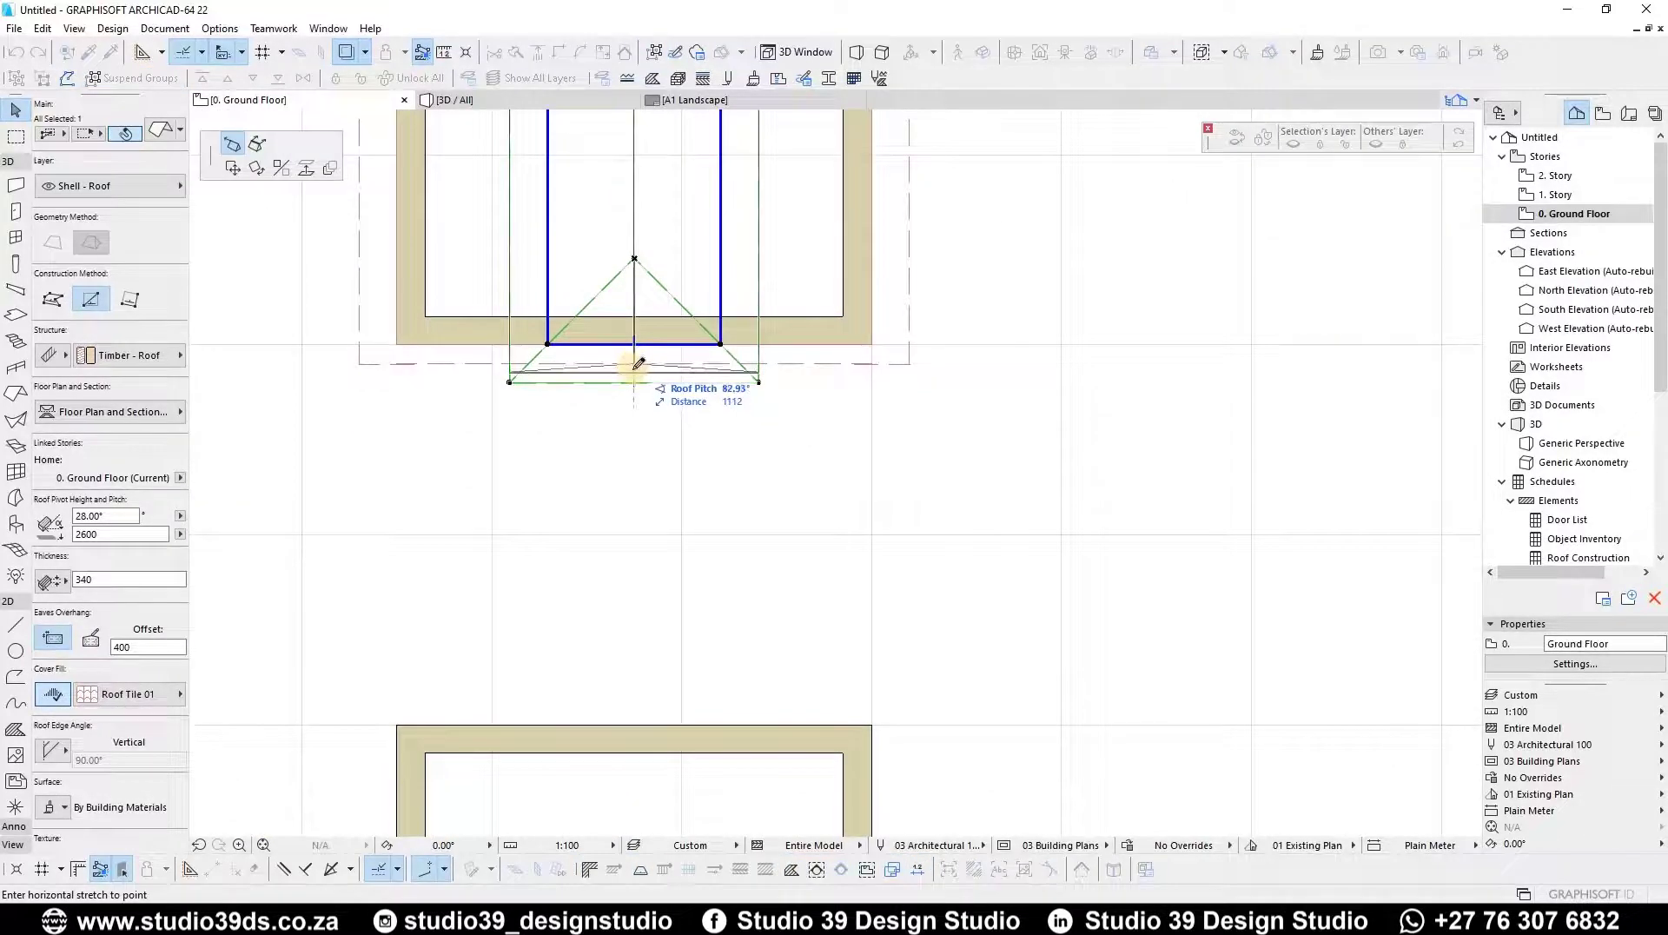
{"action": "left_click", "coordinate": [633, 371]}
- Offset both end edges of the narrow roof inward to line up with the gable roof's end eaves
{"action": "scroll", "coordinate": [613, 500], "scroll_direction": "down", "scroll_amount": 3}
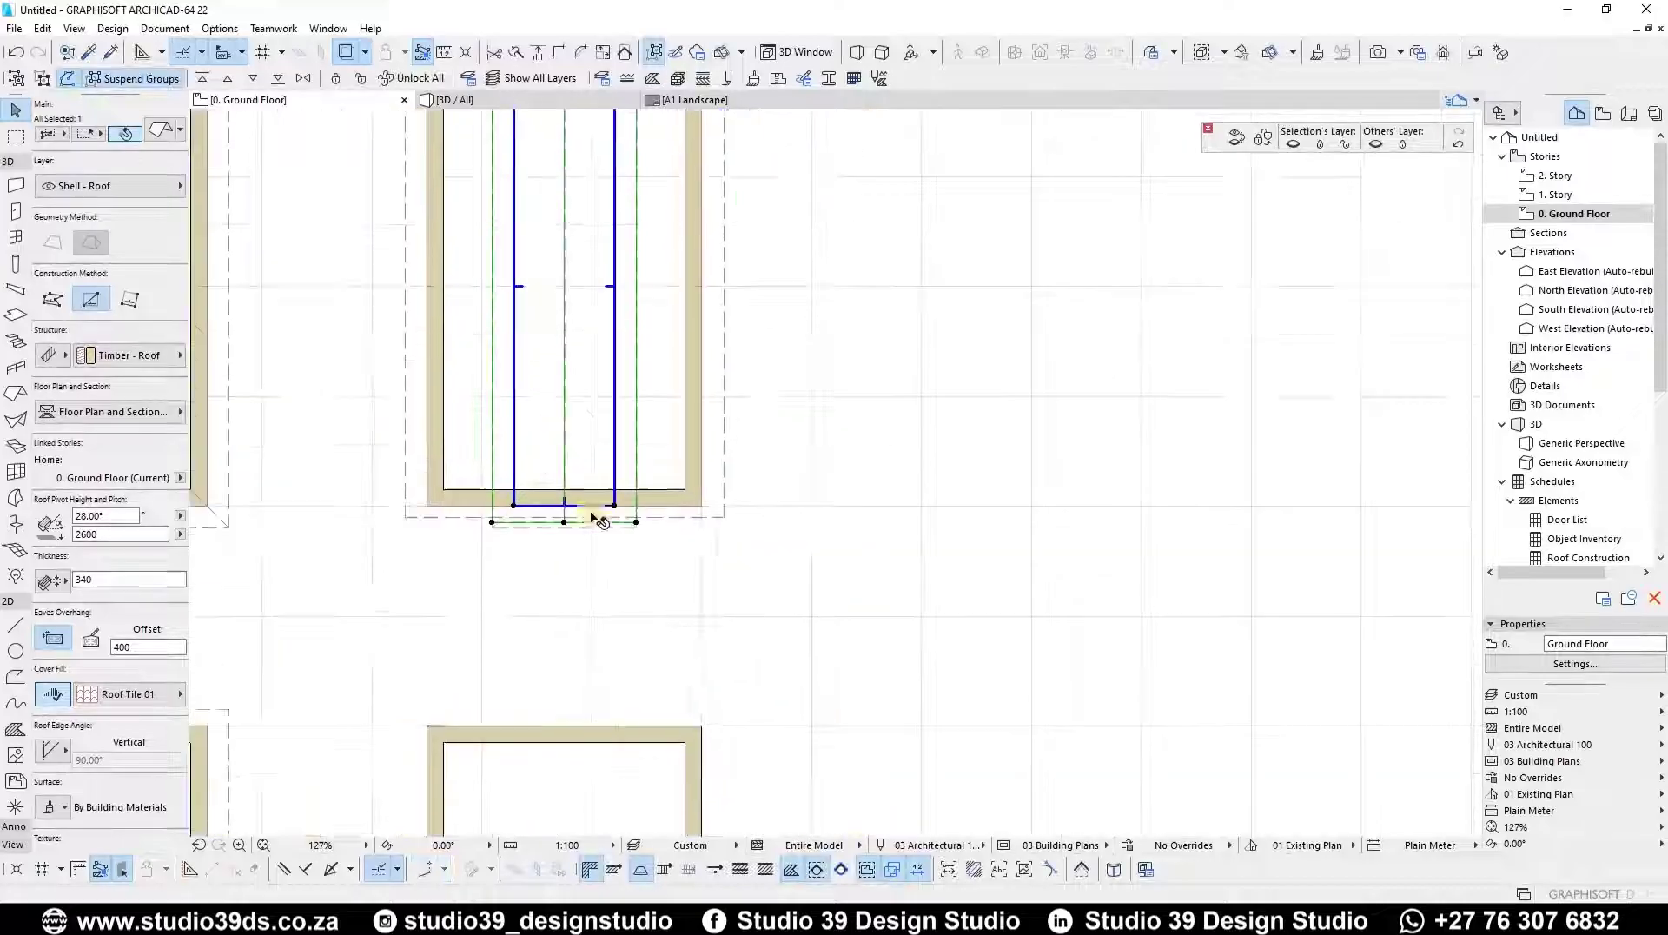
{"action": "scroll", "coordinate": [597, 519], "scroll_direction": "up", "scroll_amount": 4}
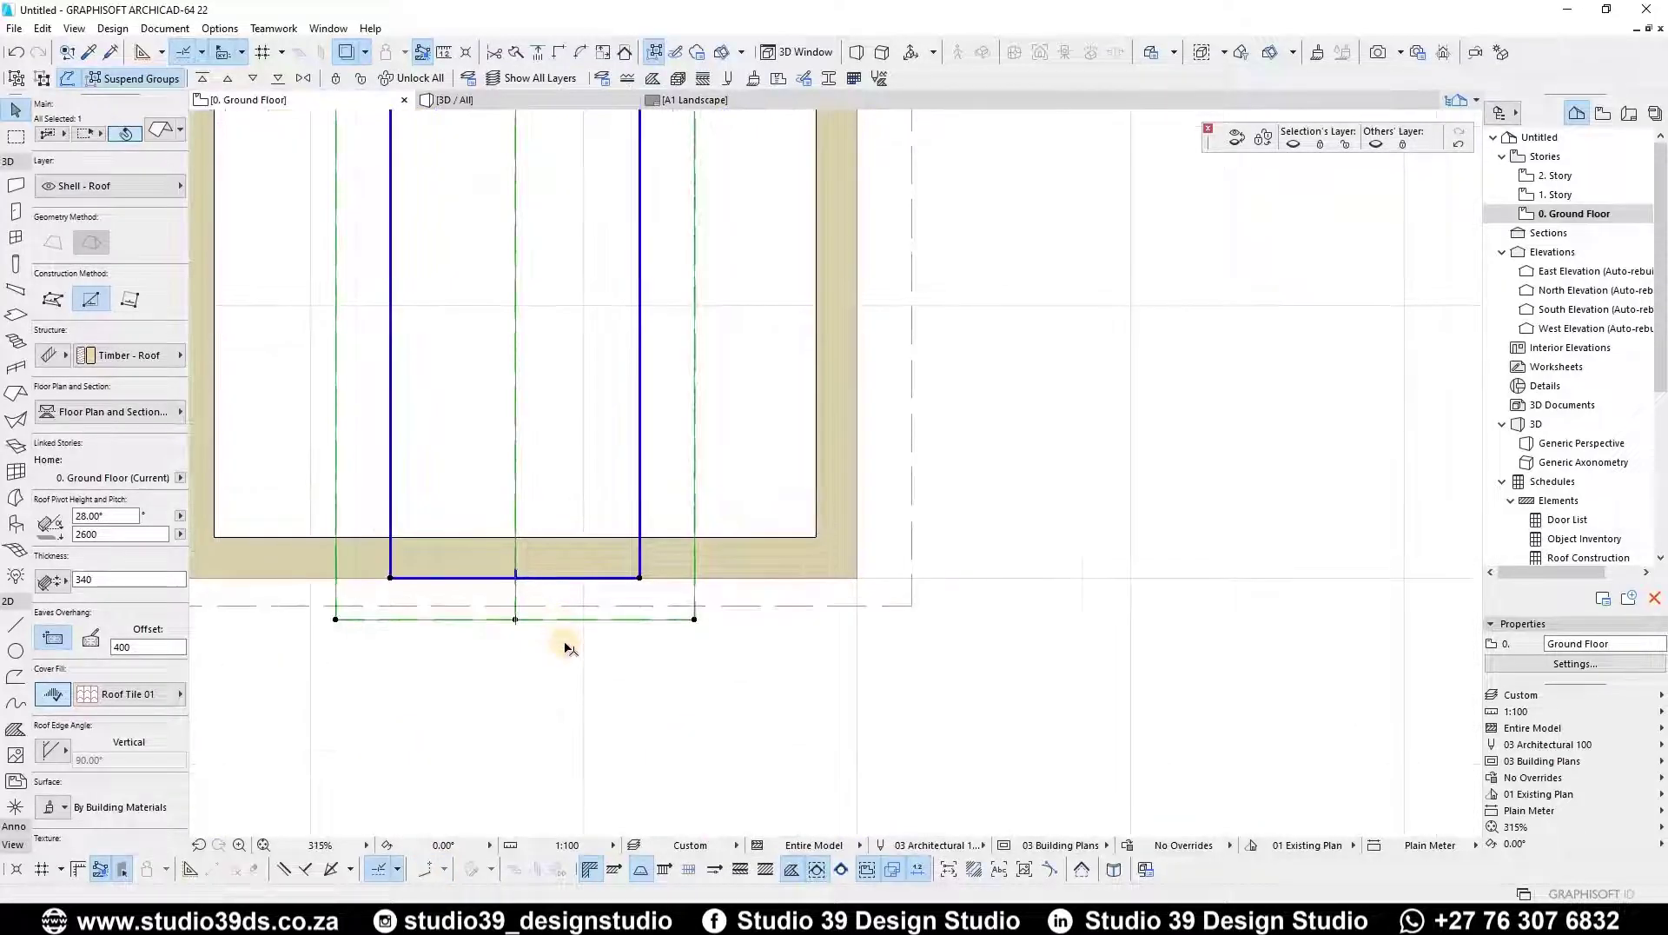
{"action": "left_click", "coordinate": [565, 618]}
{"action": "left_click", "coordinate": [560, 605]}
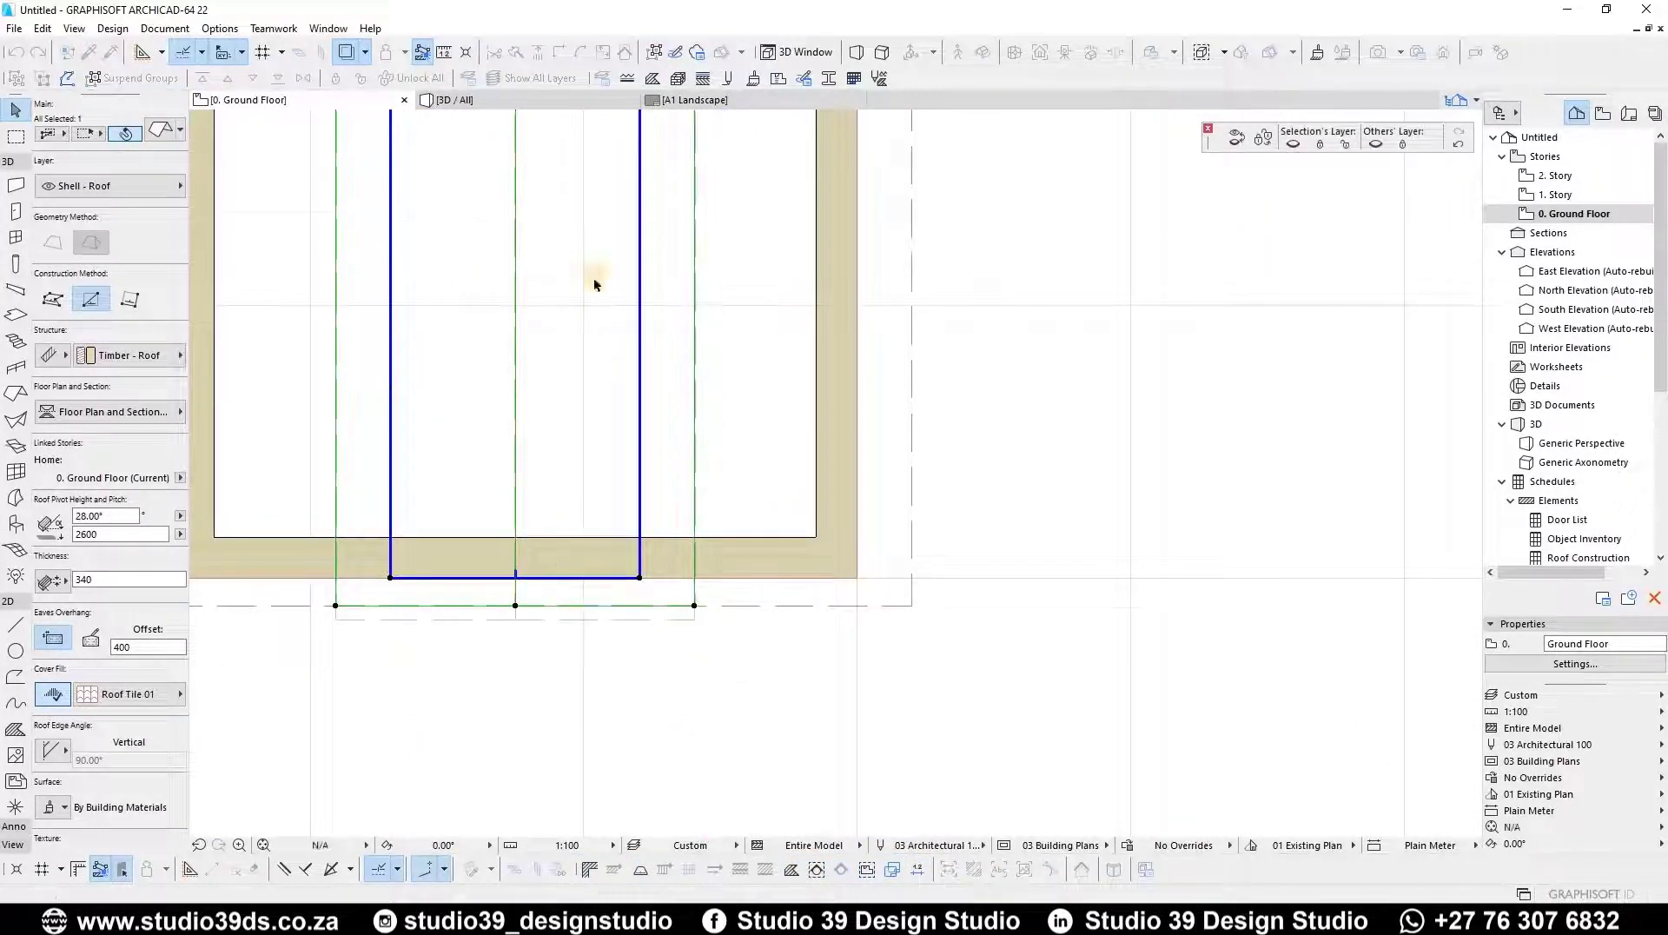
{"action": "scroll", "coordinate": [578, 547], "scroll_direction": "down", "scroll_amount": 5}
{"action": "scroll", "coordinate": [651, 234], "scroll_direction": "up", "scroll_amount": 4}
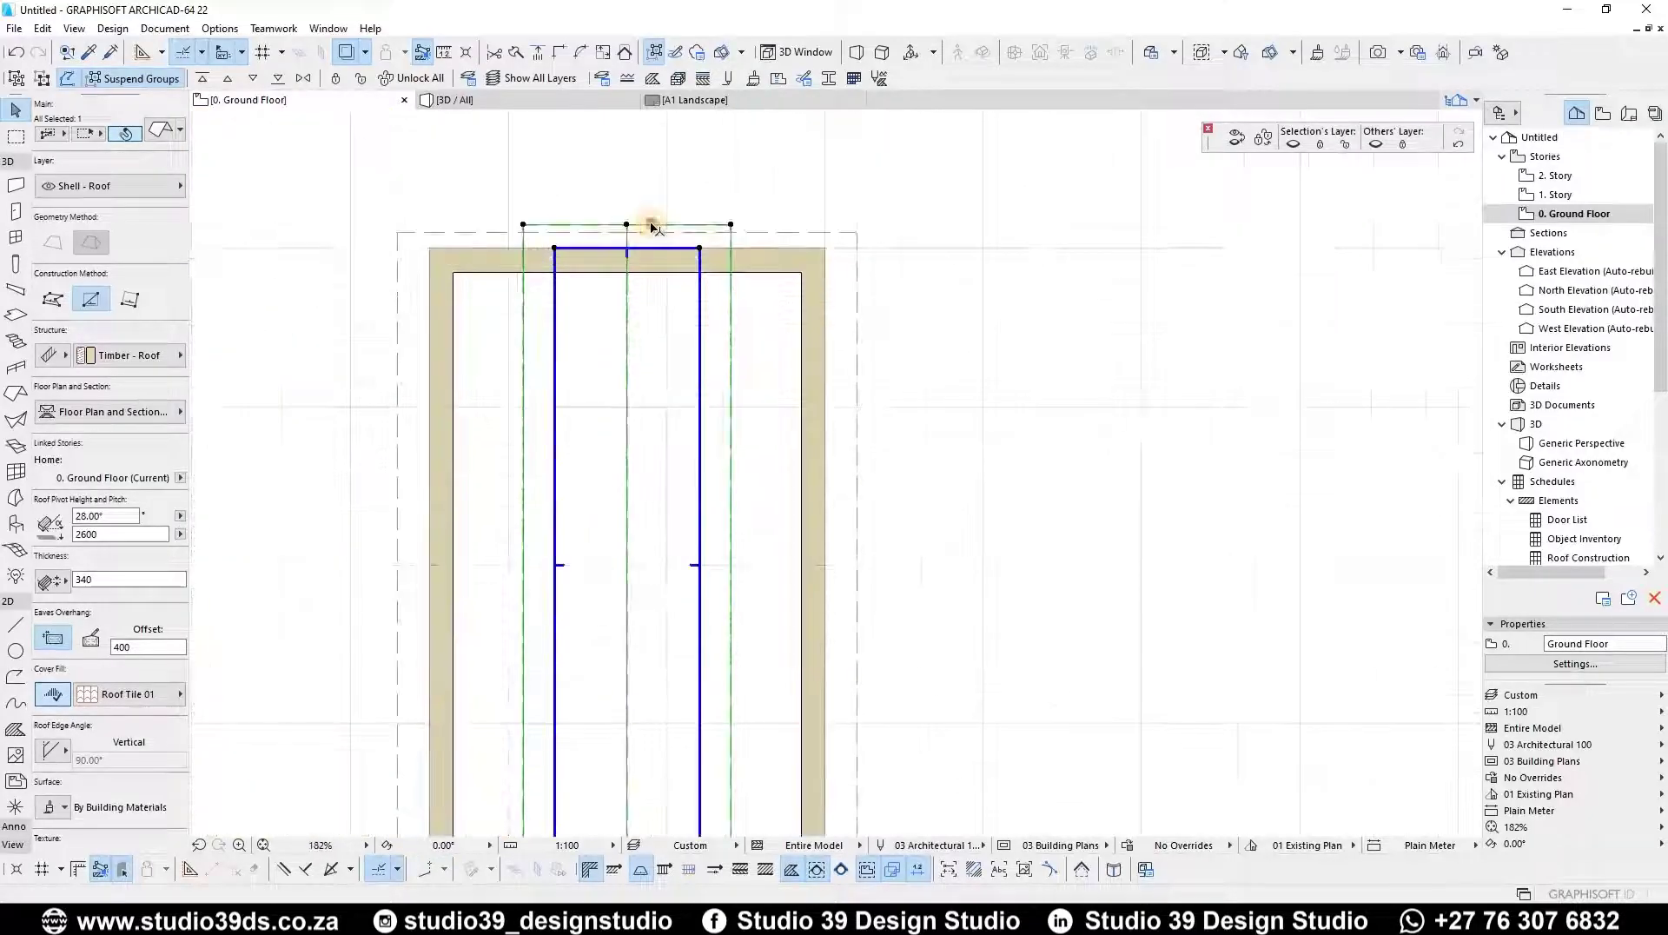
{"action": "left_click", "coordinate": [654, 232]}
{"action": "left_click", "coordinate": [668, 237]}
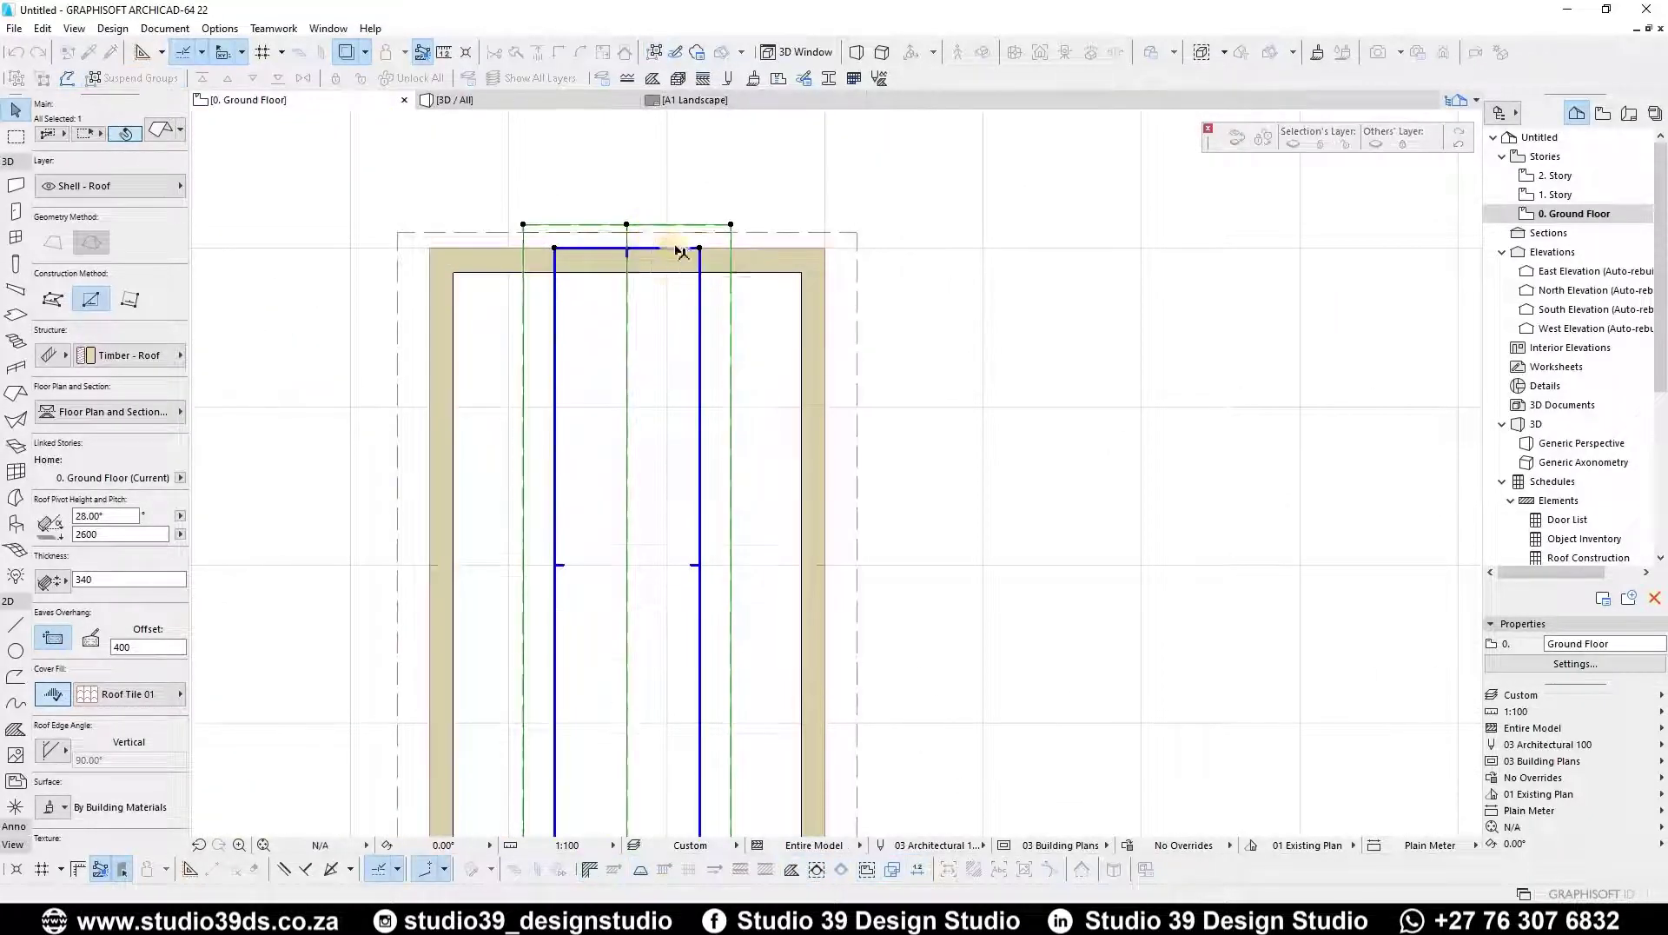
{"action": "scroll", "coordinate": [670, 284], "scroll_direction": "down", "scroll_amount": 1}
{"action": "scroll", "coordinate": [671, 284], "scroll_direction": "down", "scroll_amount": 2}
{"action": "key", "text": "Escape"}
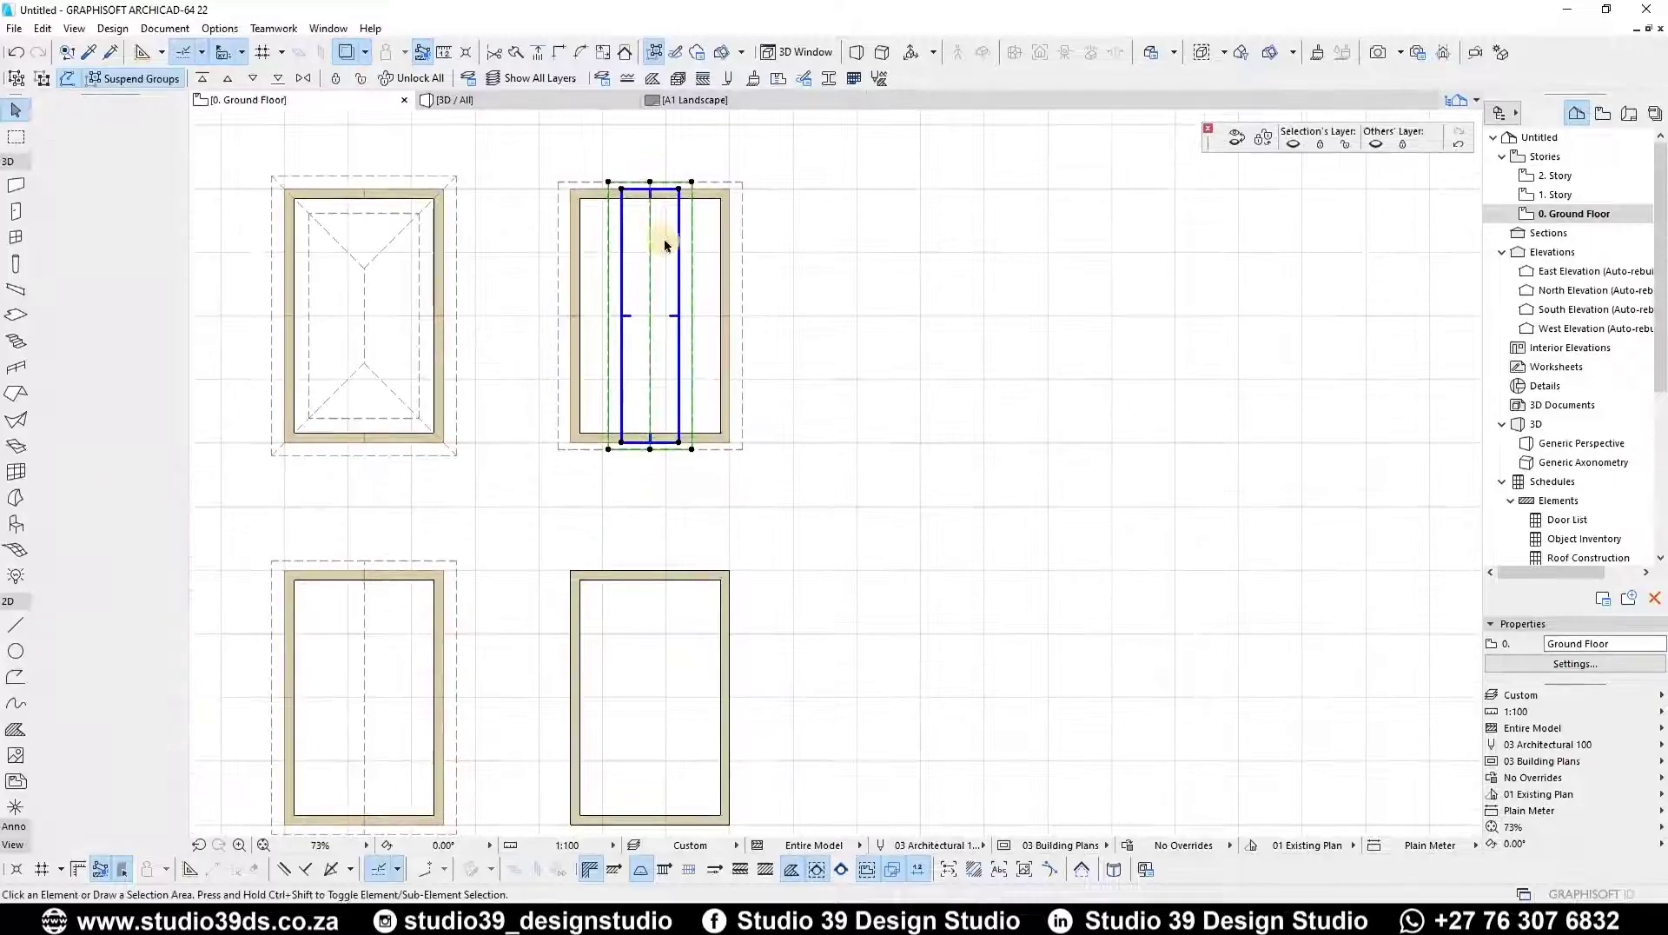
- Move the narrow roof vertically in 3D until its eave corner meets the sloping face of the 45° gable roof
{"action": "key", "text": "F3"}
{"action": "middle_click_drag", "start_coordinate": [814, 561], "coordinate": [800, 689], "text": "shift"}
{"action": "scroll", "coordinate": [808, 691], "scroll_direction": "up", "scroll_amount": 3}
{"action": "left_click", "coordinate": [945, 719]}
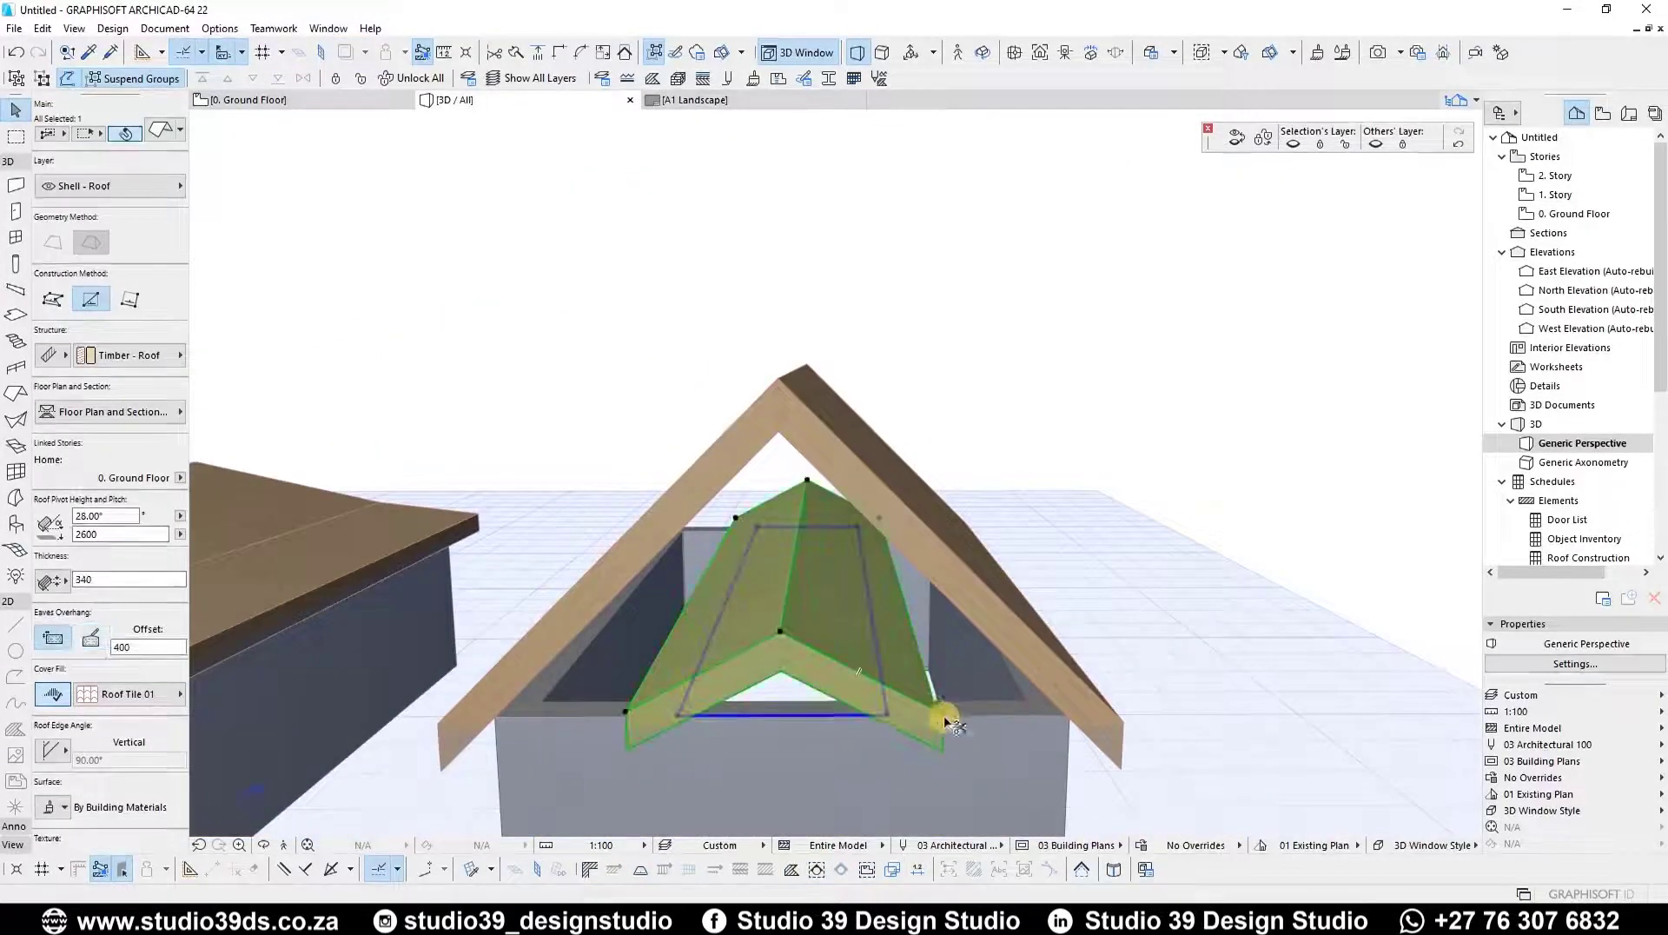
{"action": "key", "text": "ctrl+d"}
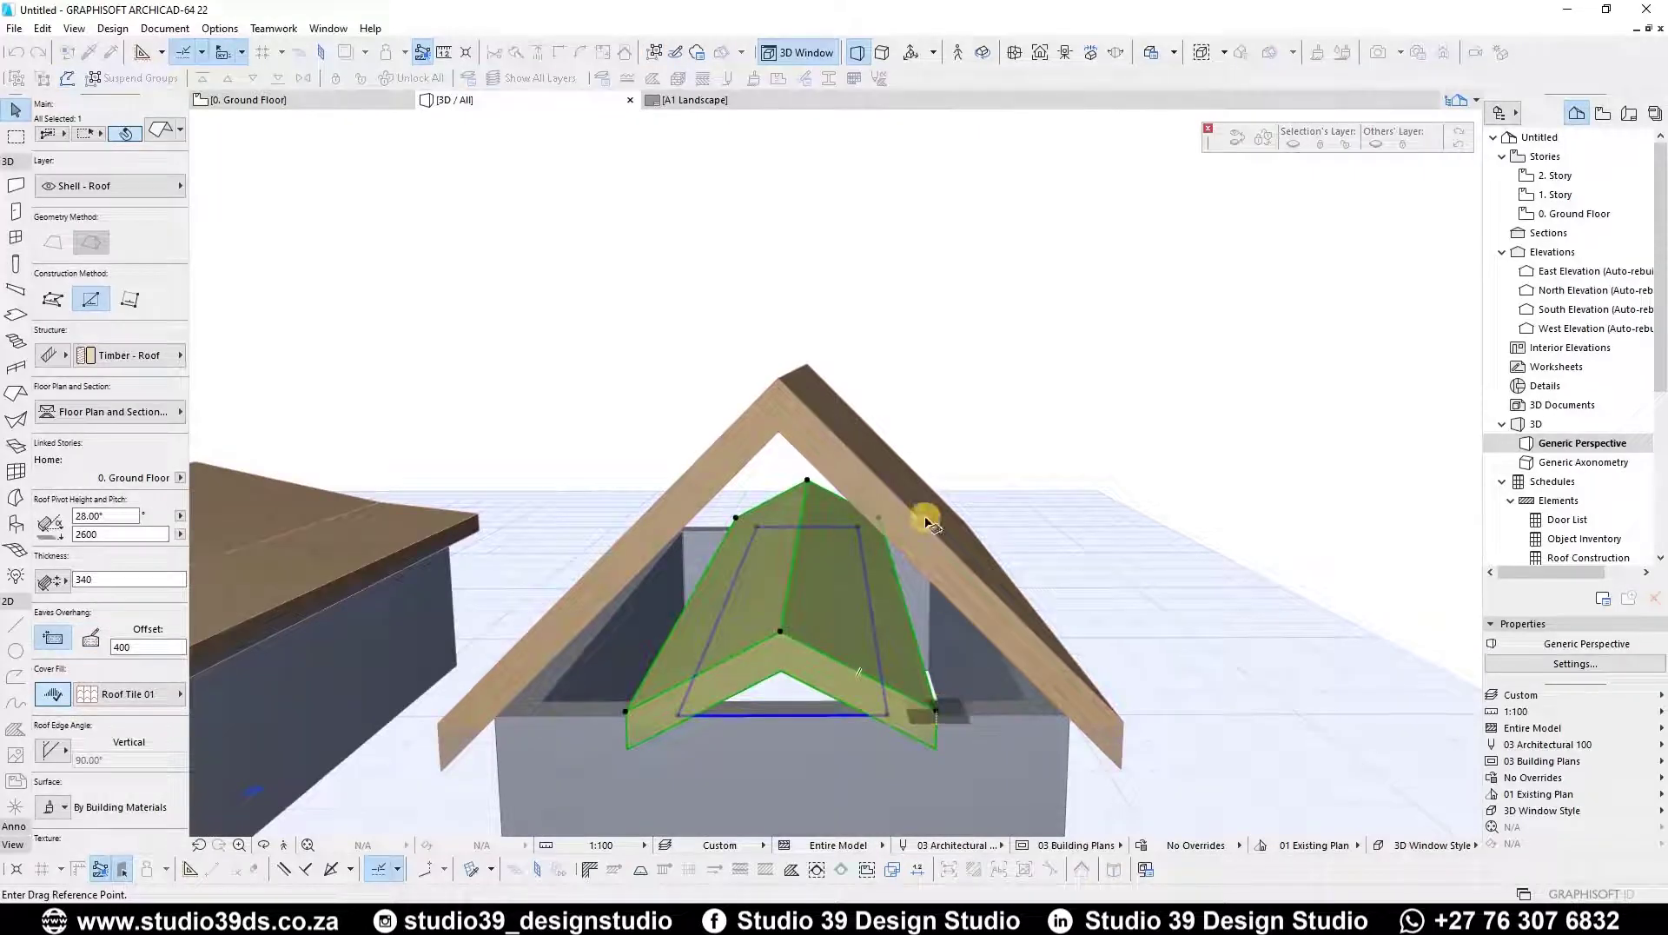
{"action": "left_click", "coordinate": [936, 710]}
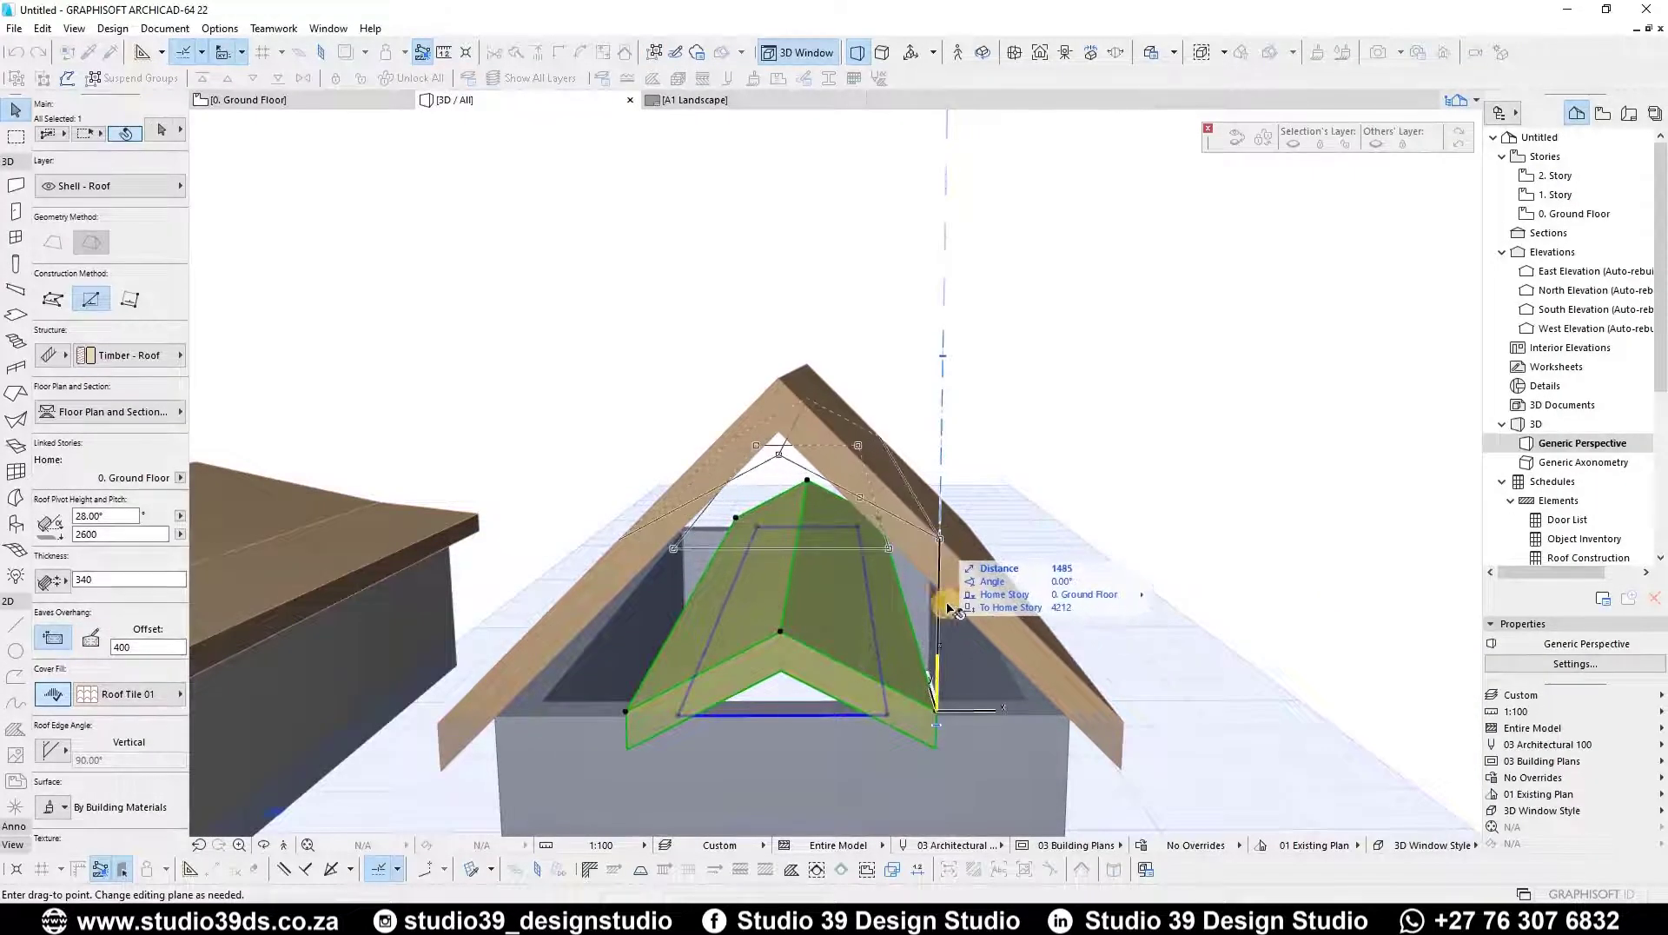
{"action": "left_click", "coordinate": [902, 572]}
{"action": "key", "text": "Escape"}
- Open the 1. Story floor plan and select the 45° gable roof
{"action": "key", "text": "F2"}
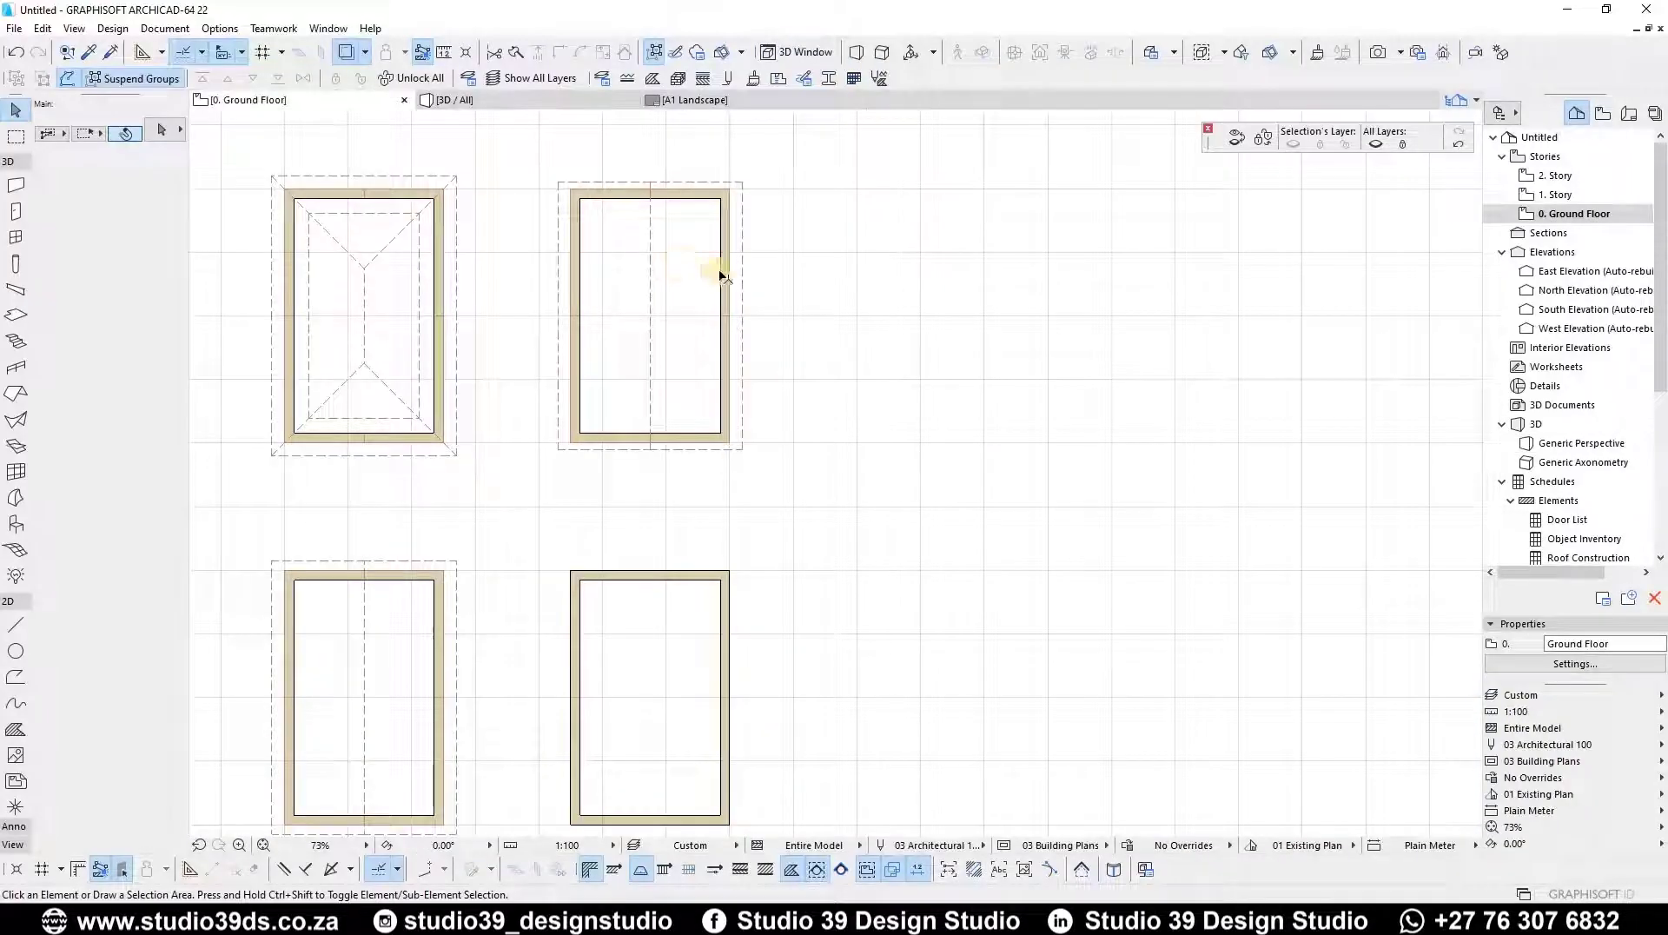
{"action": "key", "text": "ctrl+Up"}
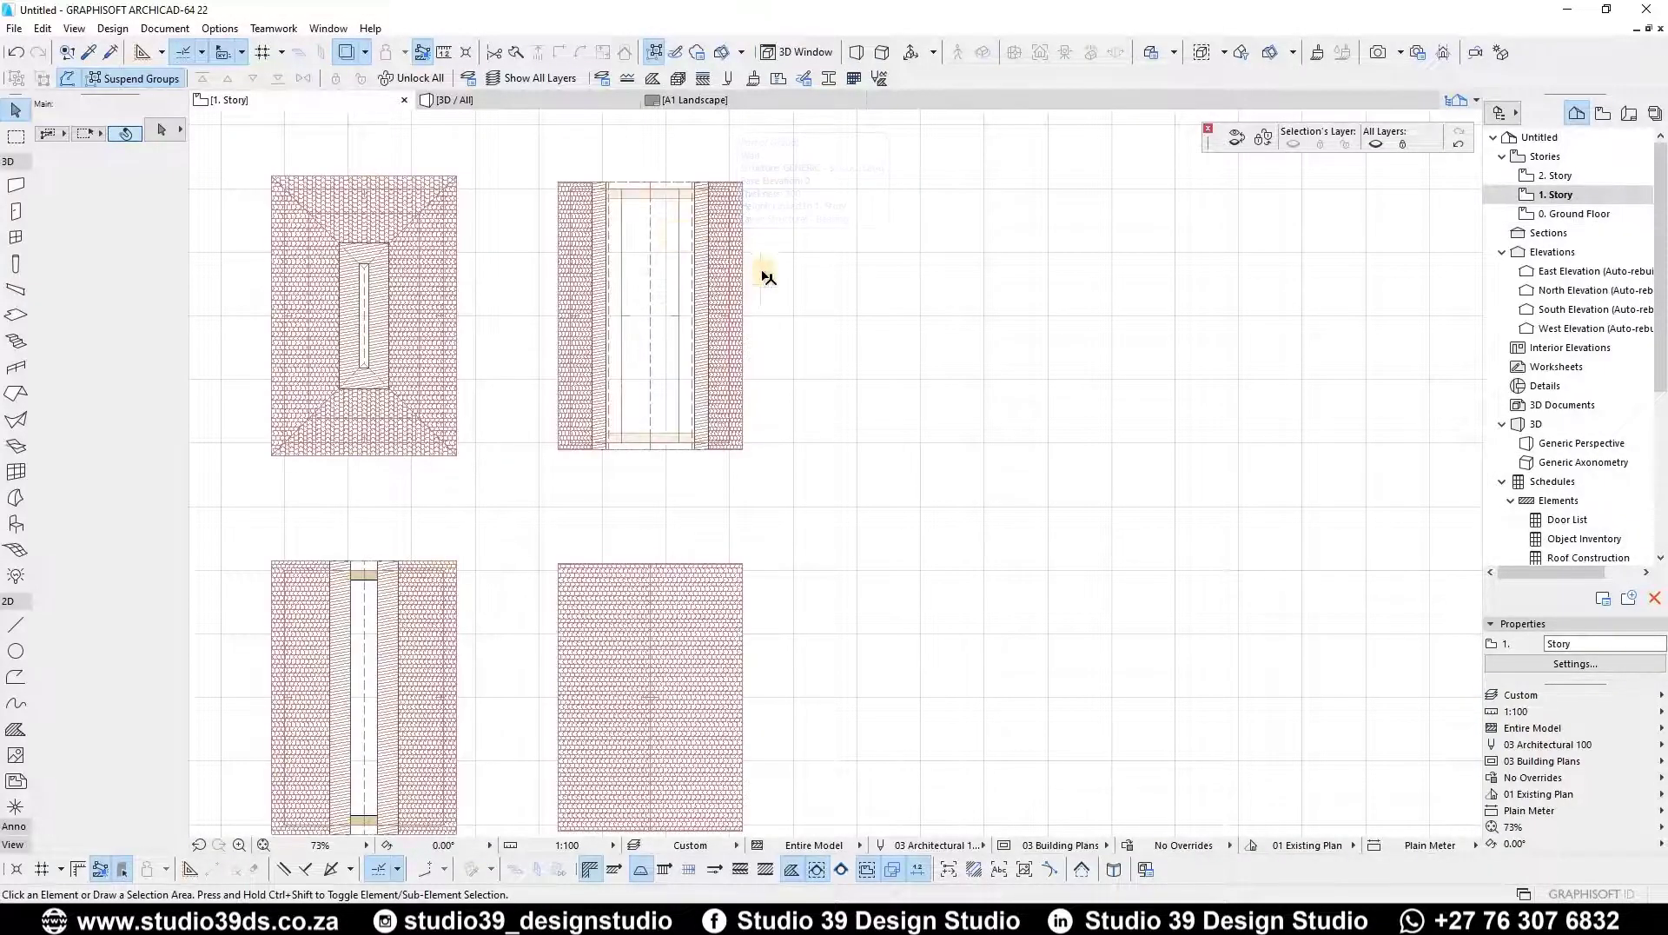
{"action": "scroll", "coordinate": [799, 287], "scroll_direction": "up", "scroll_amount": 4}
{"action": "left_click", "coordinate": [797, 289]}
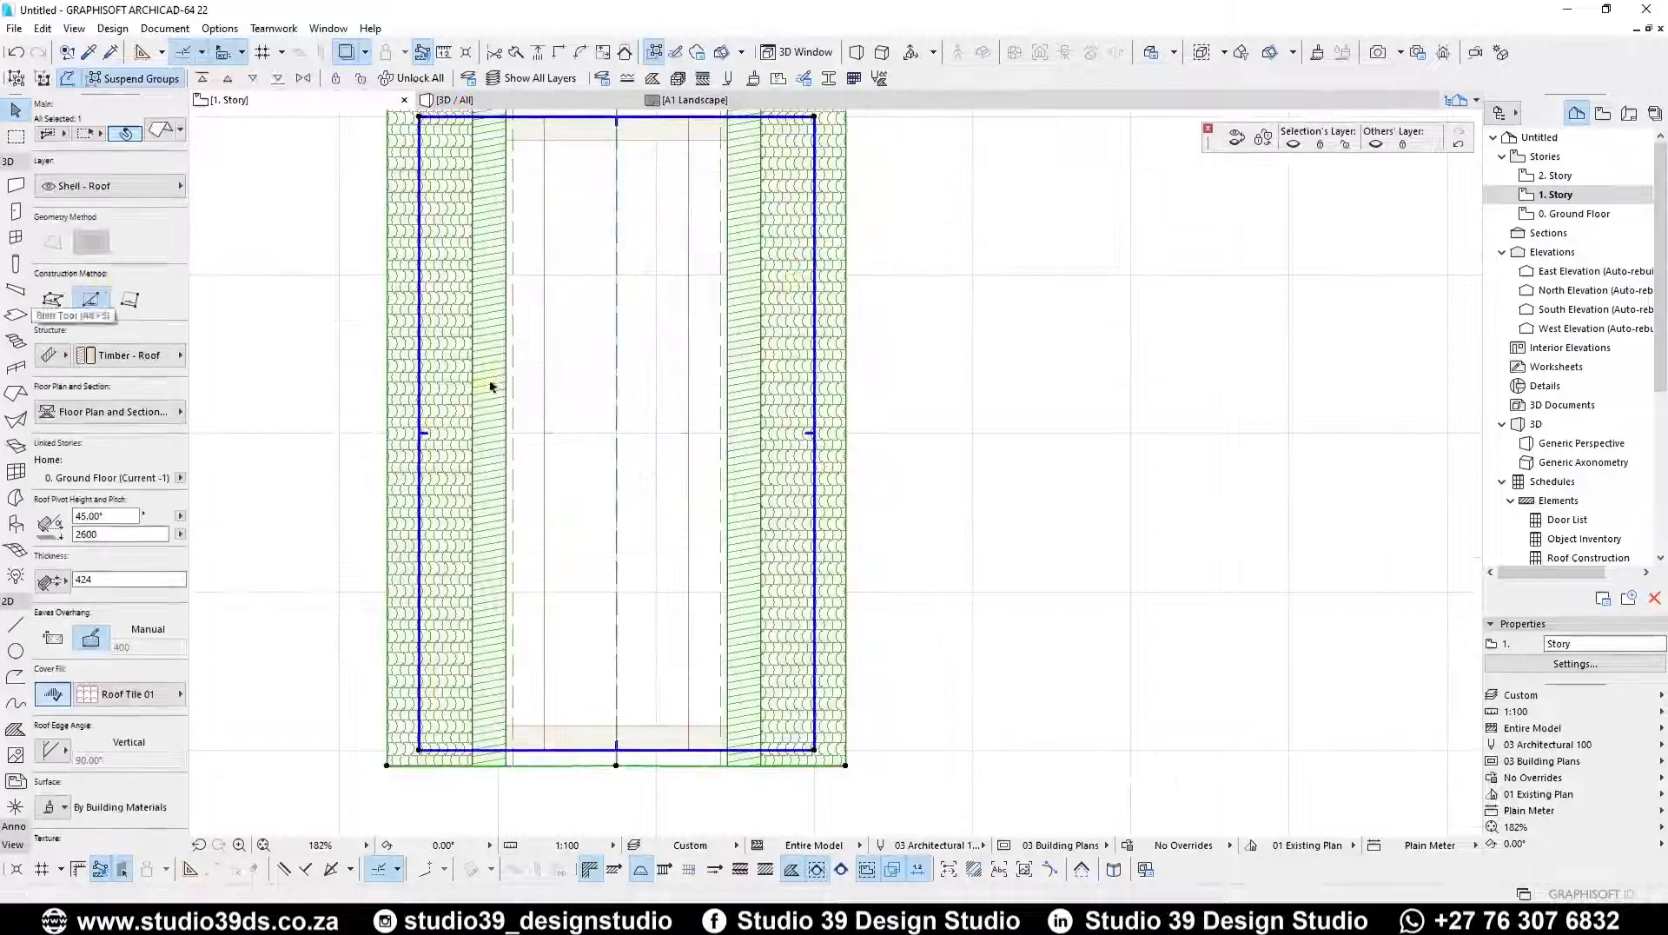
- Try to subtract a rectangular opening from the gable roof, starting at its end eave beside the ridge zone
{"action": "left_click", "coordinate": [846, 764]}
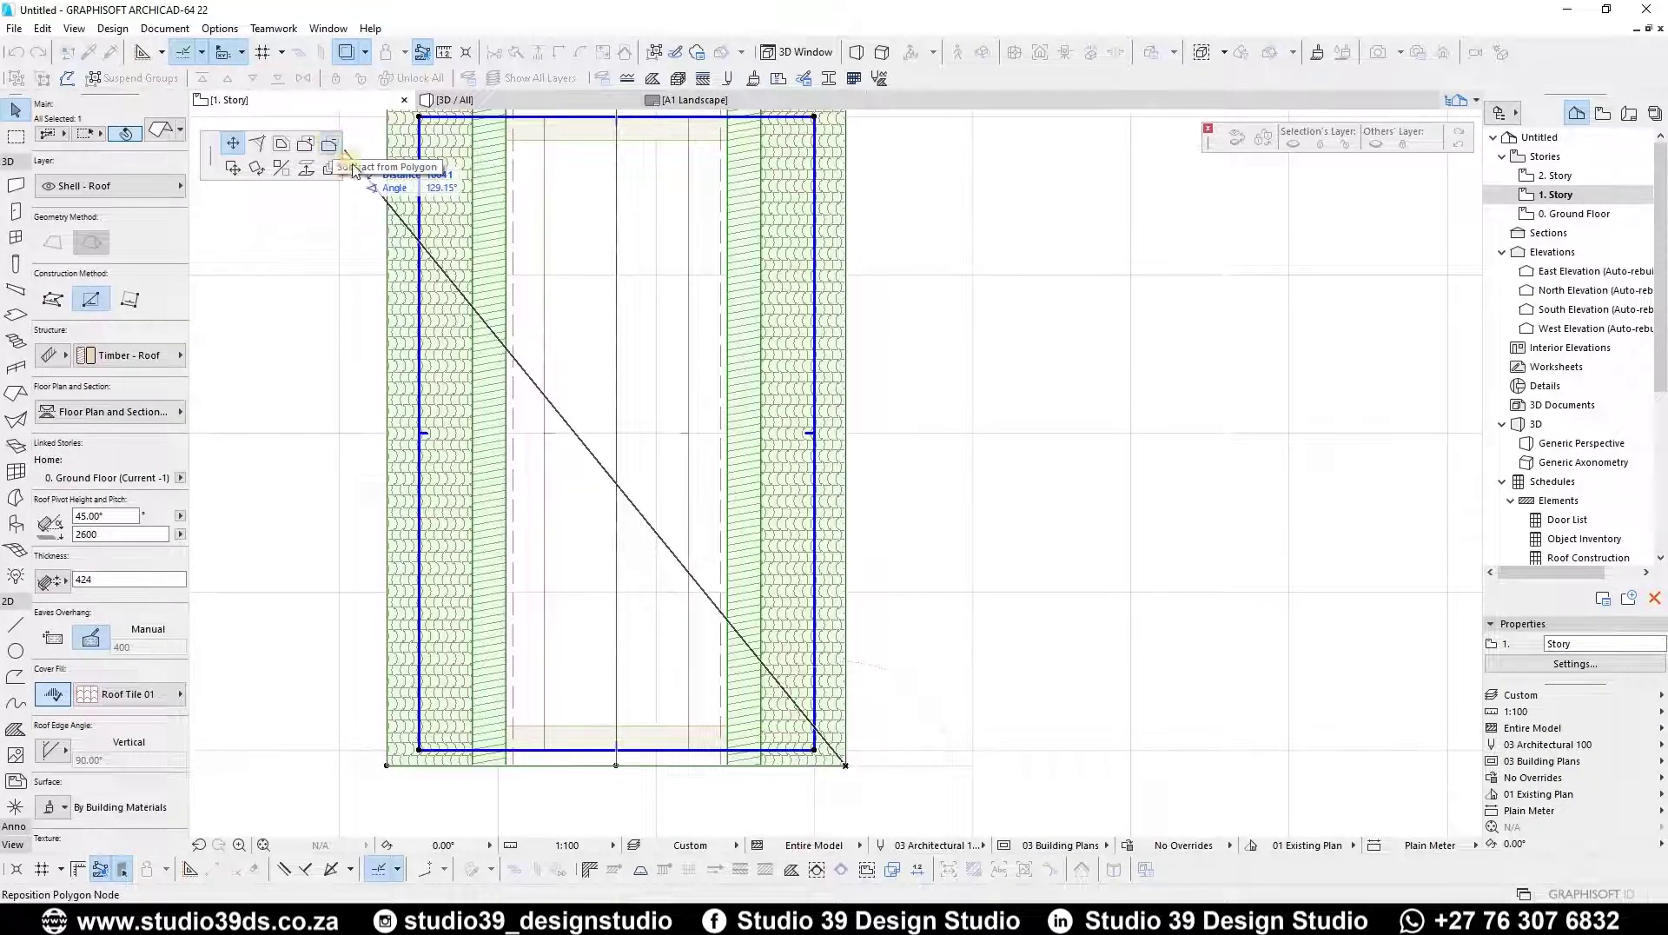
{"action": "left_click", "coordinate": [329, 144]}
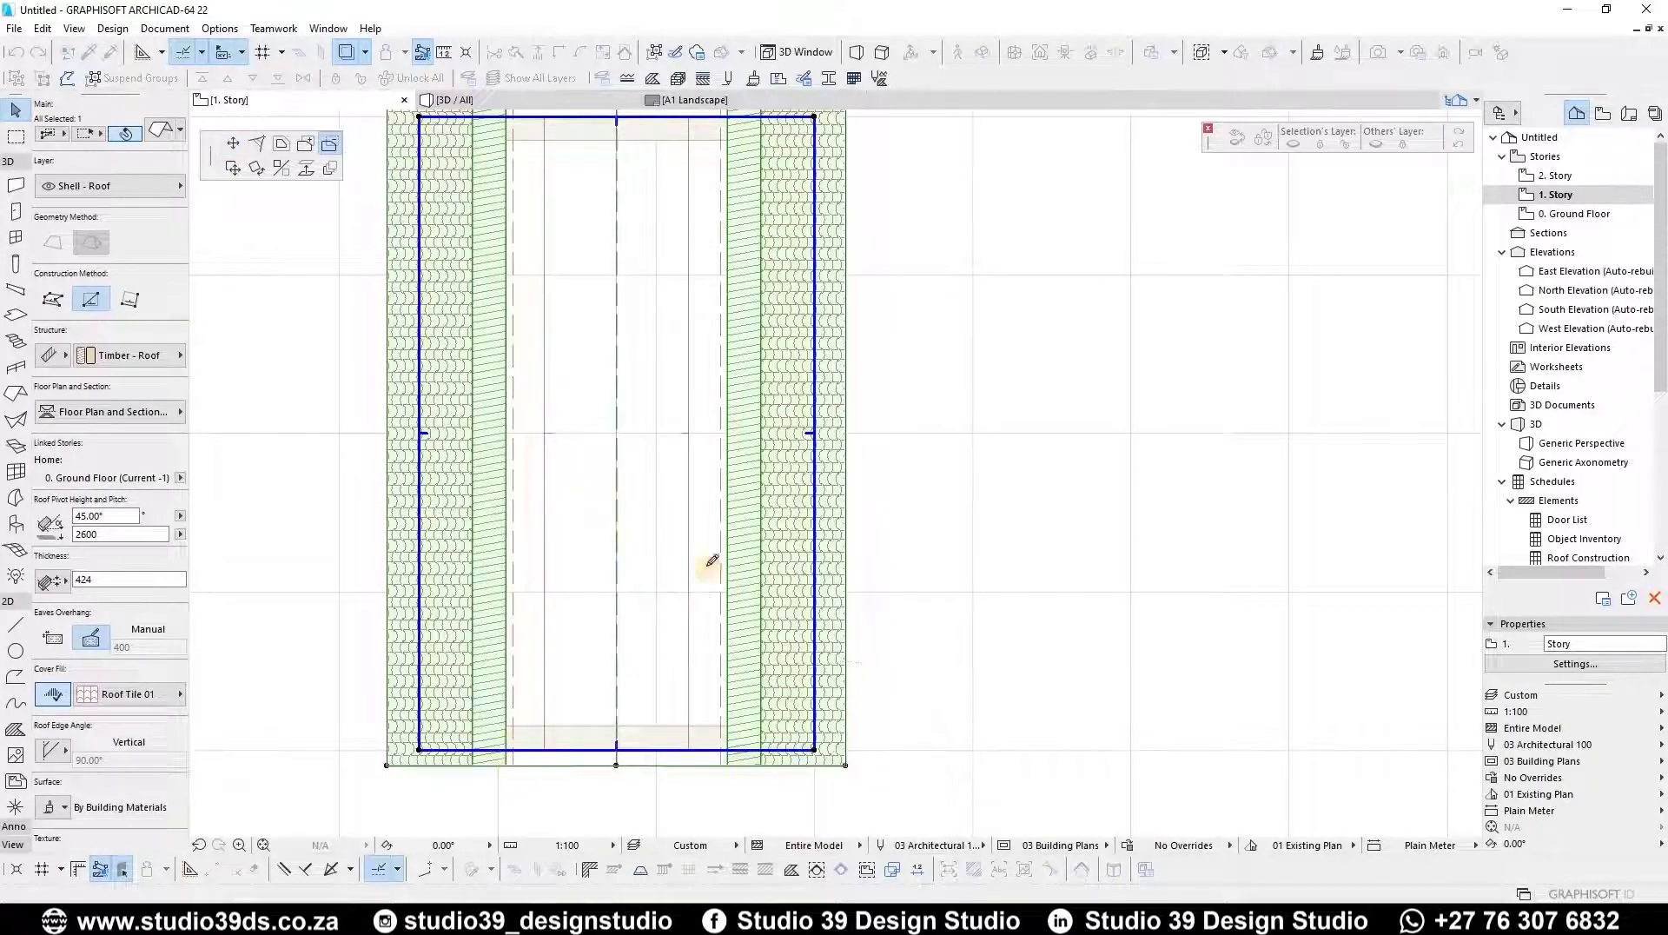
{"action": "scroll", "coordinate": [619, 291], "scroll_direction": "down", "scroll_amount": 3}
{"action": "middle_click_drag", "start_coordinate": [611, 283], "coordinate": [599, 506]}
{"action": "scroll", "coordinate": [622, 446], "scroll_direction": "up", "scroll_amount": 4}
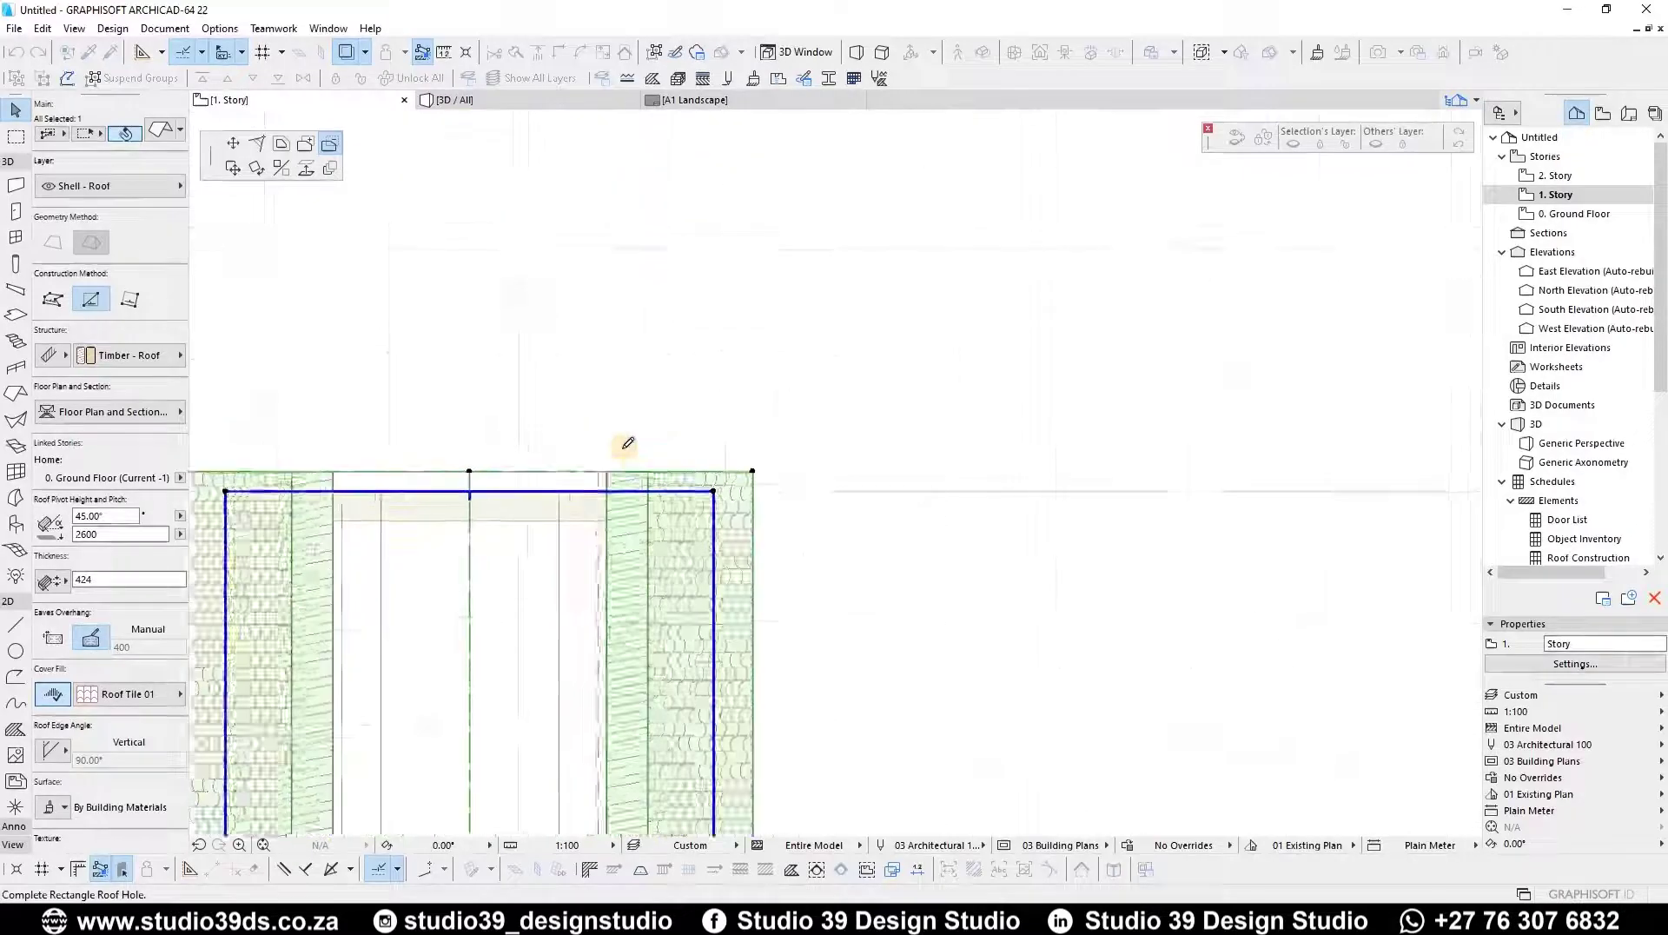
{"action": "scroll", "coordinate": [627, 444], "scroll_direction": "up", "scroll_amount": 2}
{"action": "left_click", "coordinate": [623, 464]}
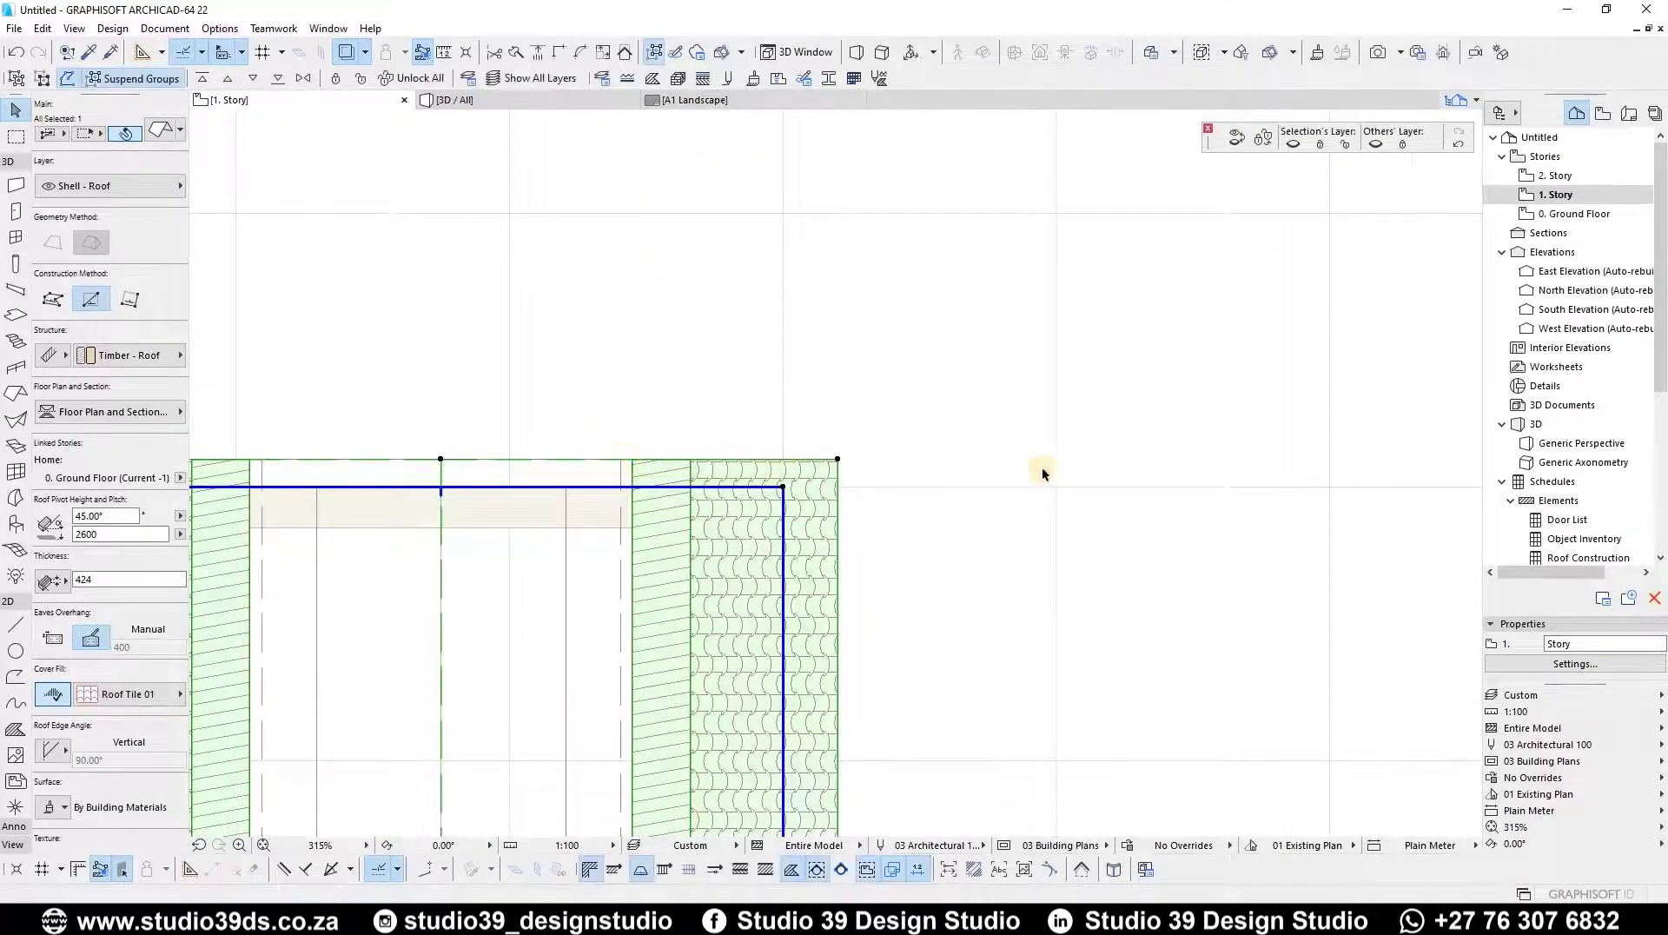
- Cut a rectangular opening about 2600 × 900 across the gable roof's ridge and extend its upper edge to the roof's upper end
{"action": "scroll", "coordinate": [857, 454], "scroll_direction": "down", "scroll_amount": 4}
{"action": "scroll", "coordinate": [857, 448], "scroll_direction": "up", "scroll_amount": 1}
{"action": "left_click", "coordinate": [856, 446]}
{"action": "scroll", "coordinate": [811, 626], "scroll_direction": "up", "scroll_amount": 2}
{"action": "left_click", "coordinate": [811, 626]}
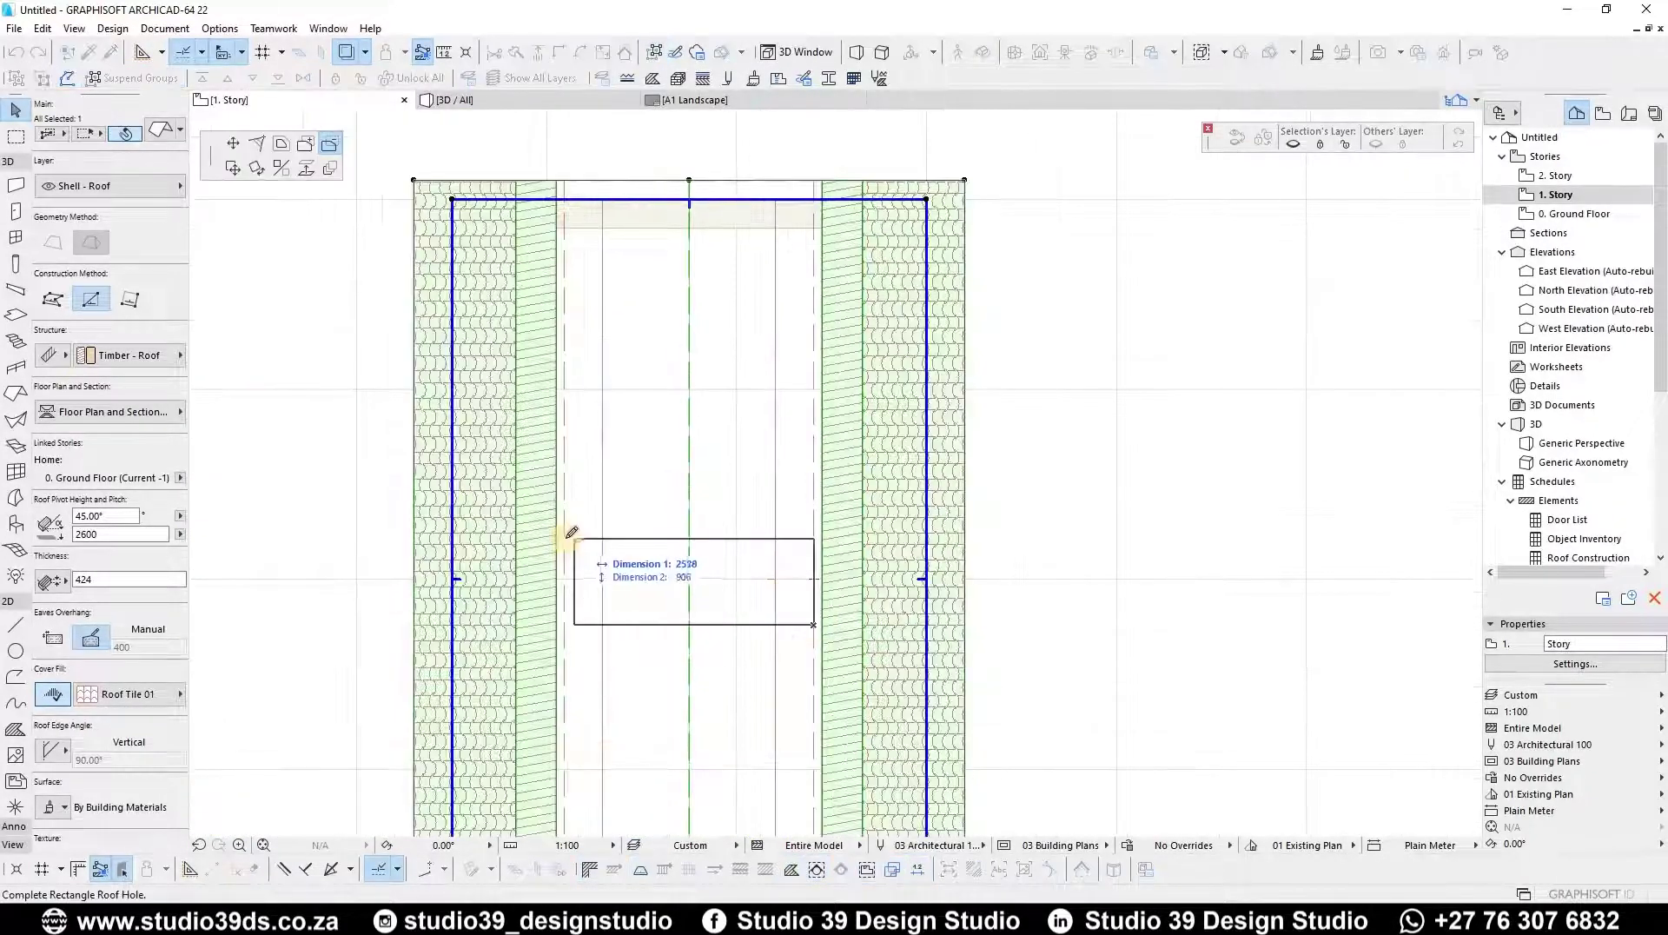
{"action": "left_click", "coordinate": [596, 553]}
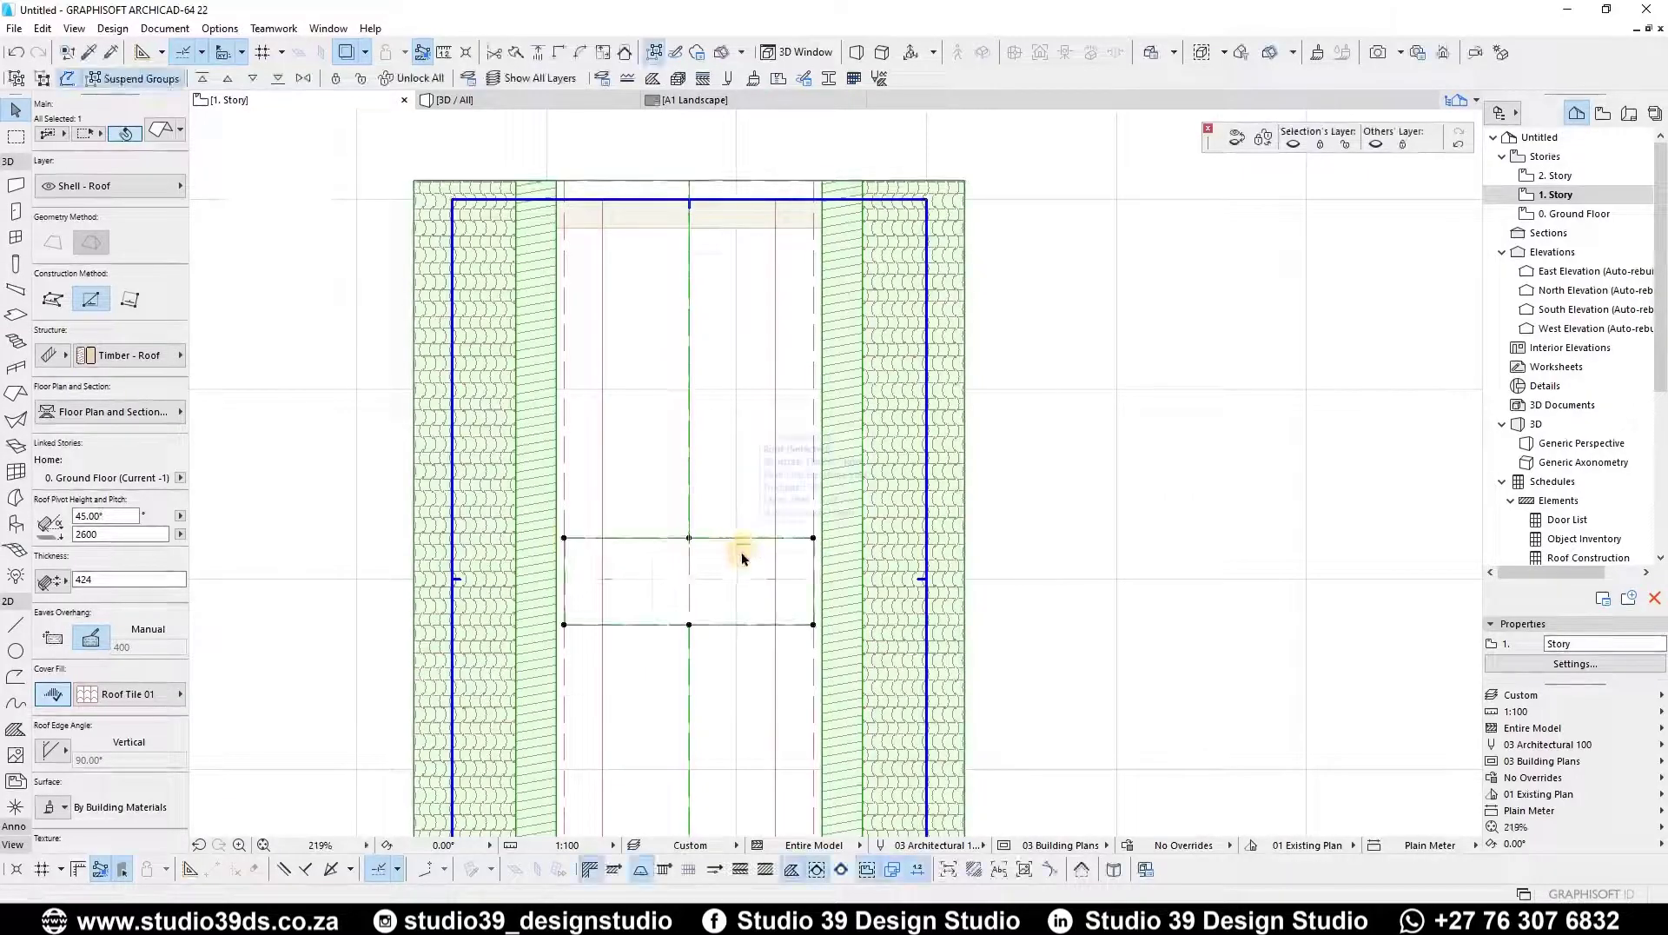
{"action": "left_click", "coordinate": [741, 537]}
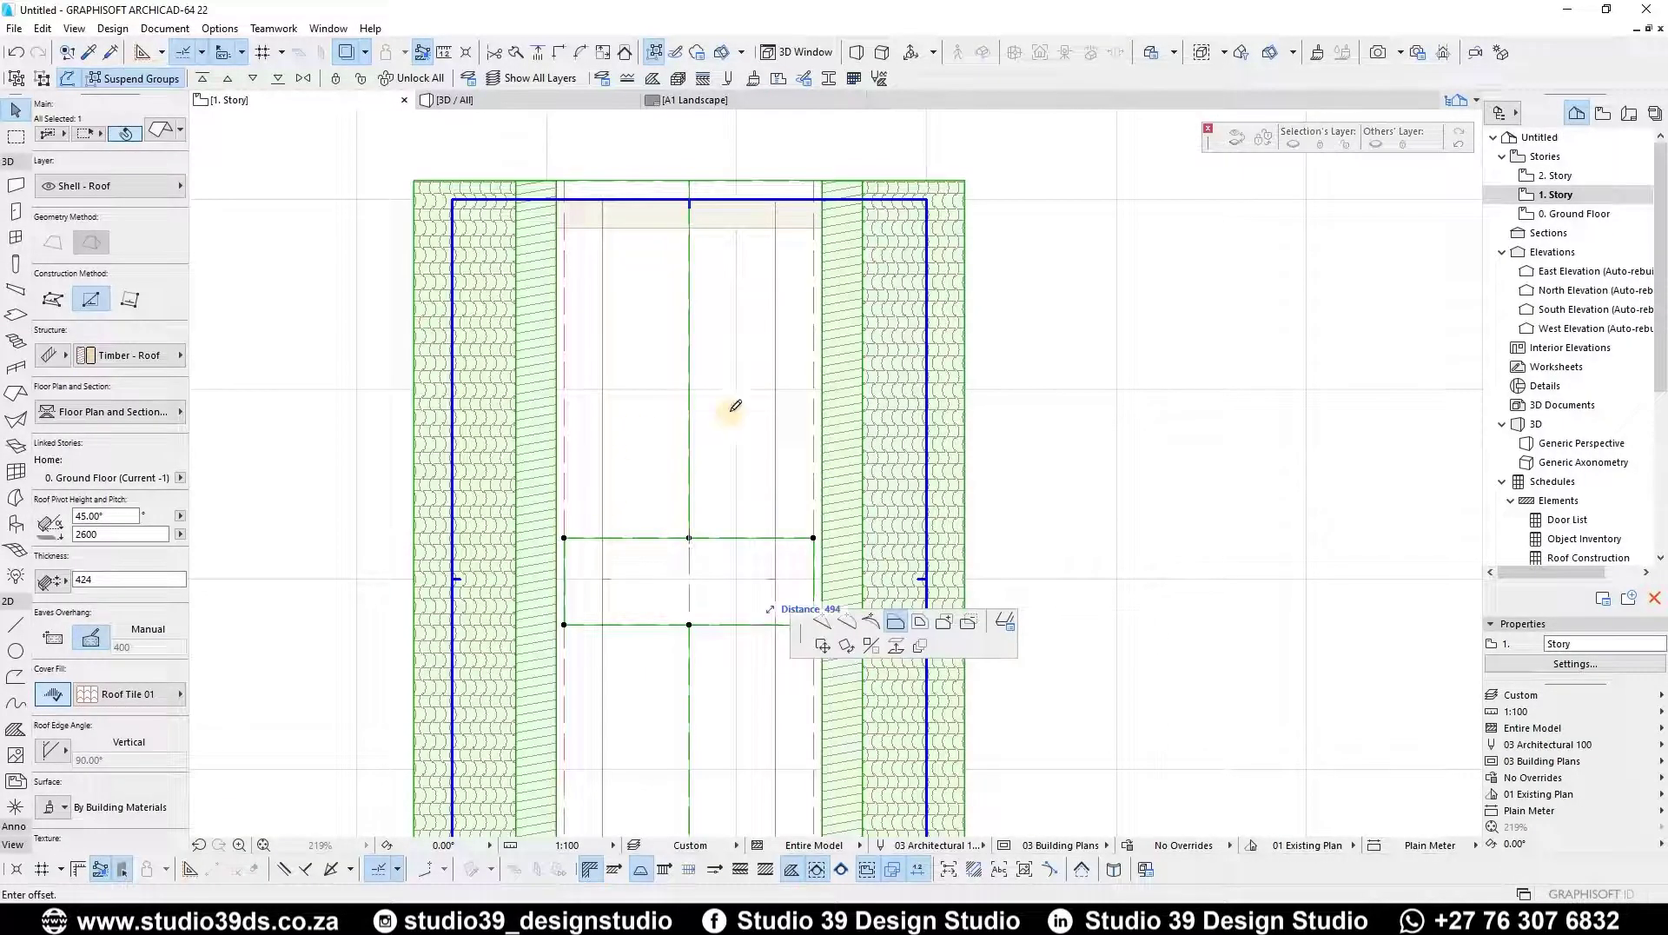
{"action": "left_click", "coordinate": [816, 200]}
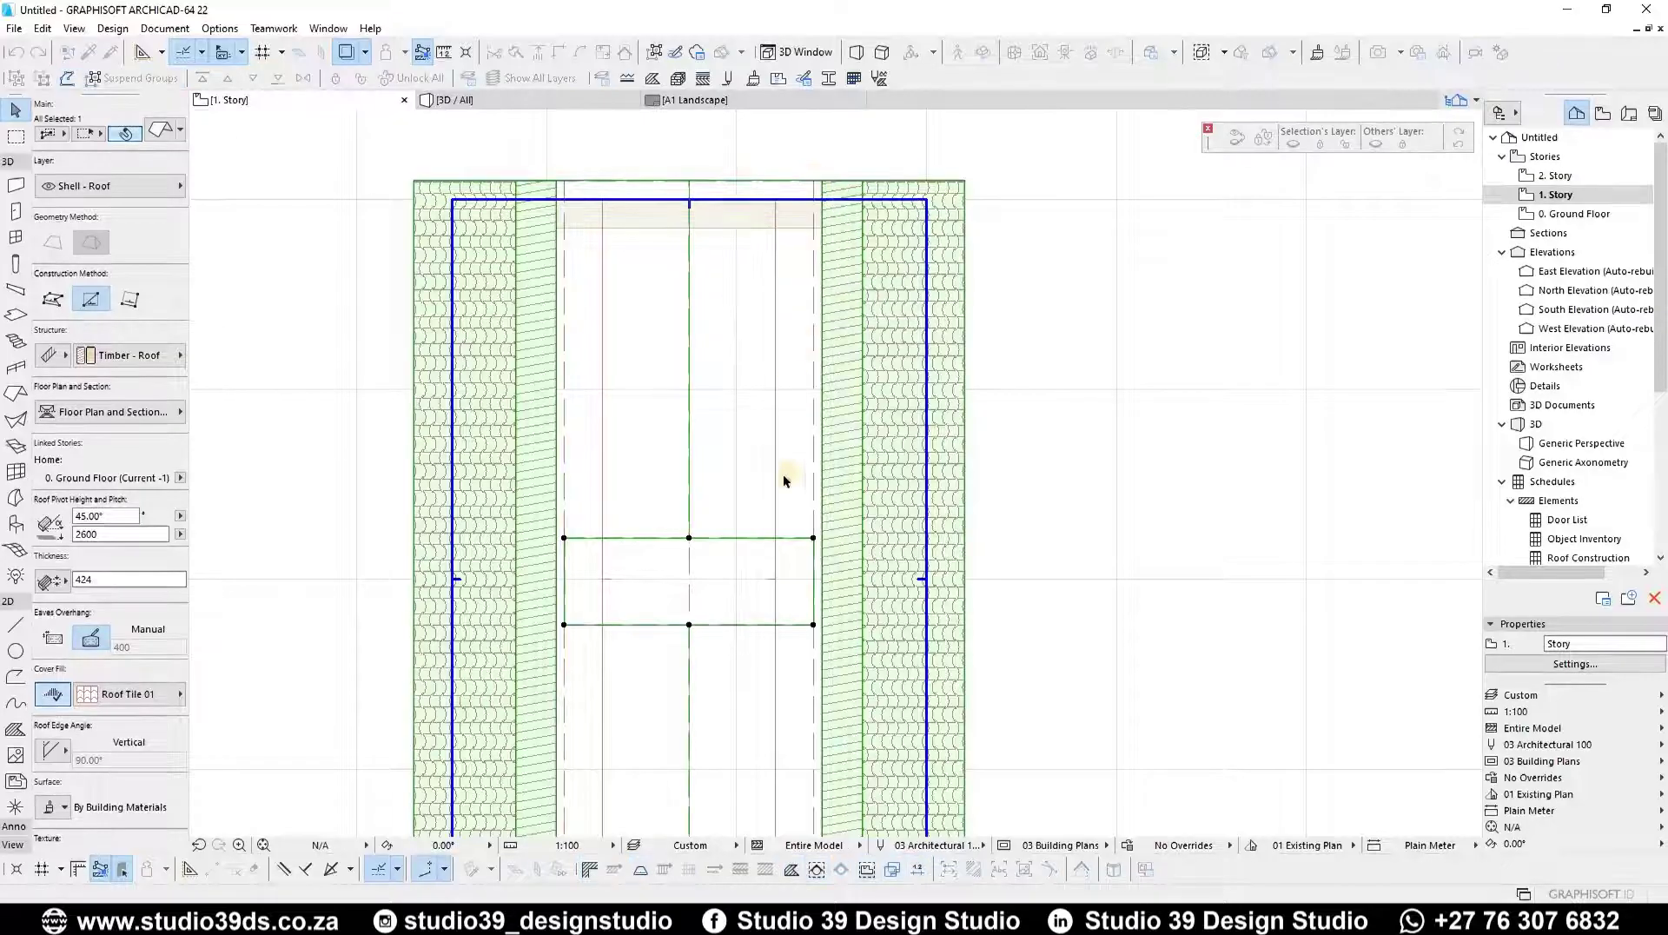
- Try to extend the opening's lower edge down to the roof's lower end
{"action": "scroll", "coordinate": [681, 328], "scroll_direction": "down", "scroll_amount": 3}
{"action": "scroll", "coordinate": [710, 264], "scroll_direction": "up", "scroll_amount": 3}
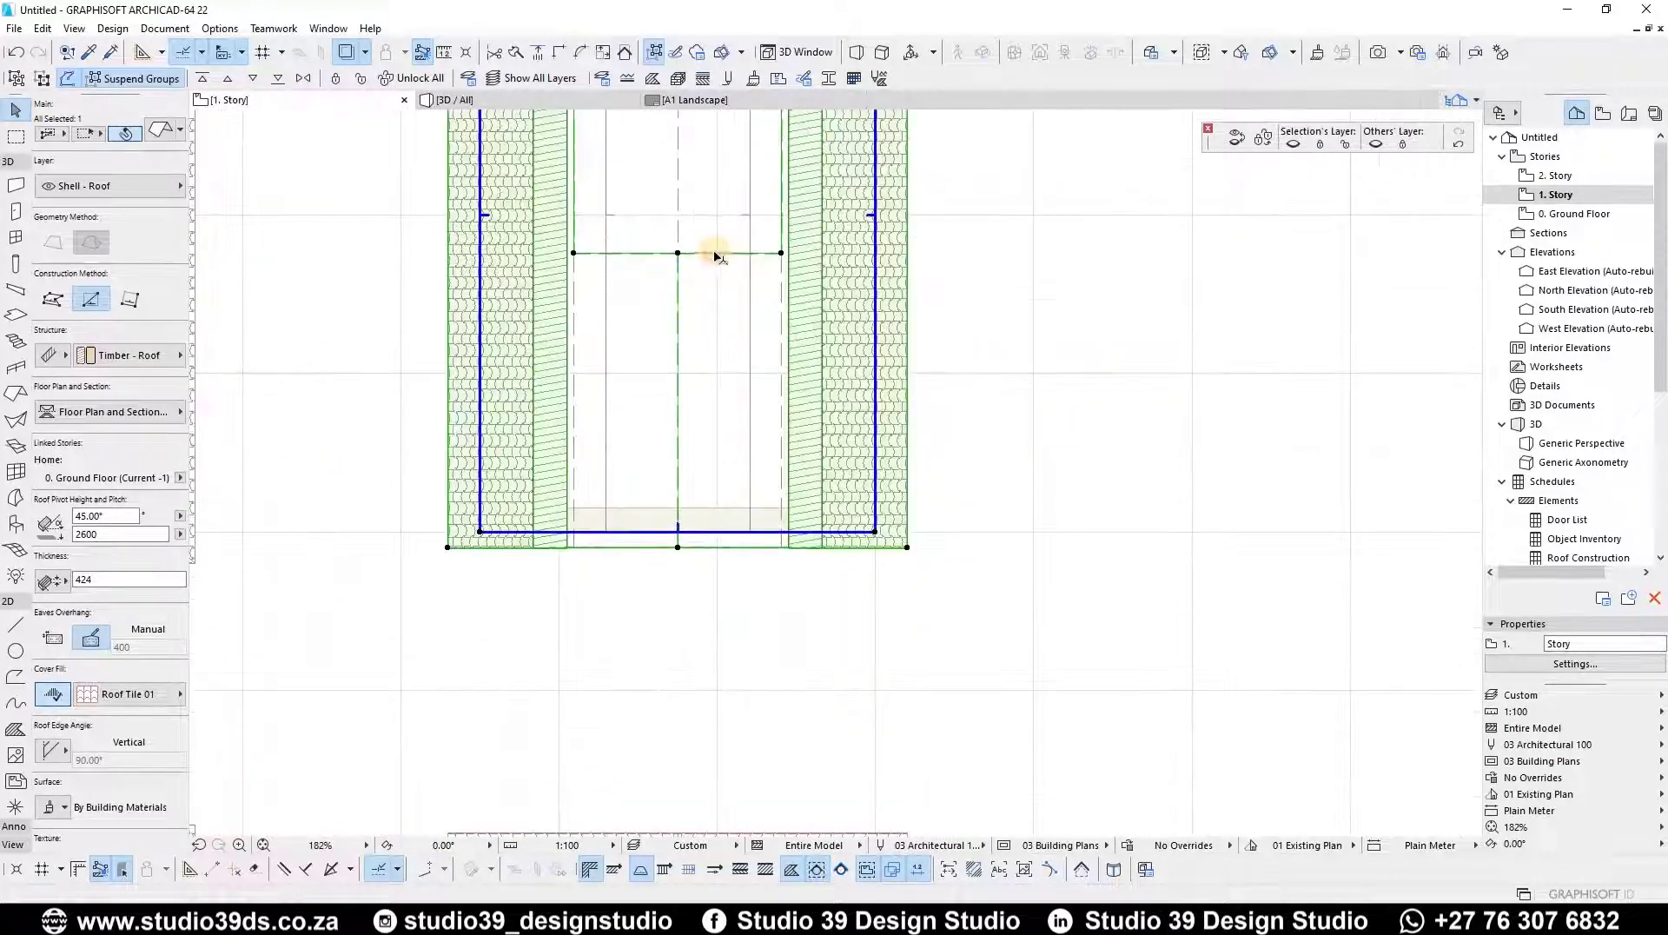
{"action": "left_click", "coordinate": [801, 541]}
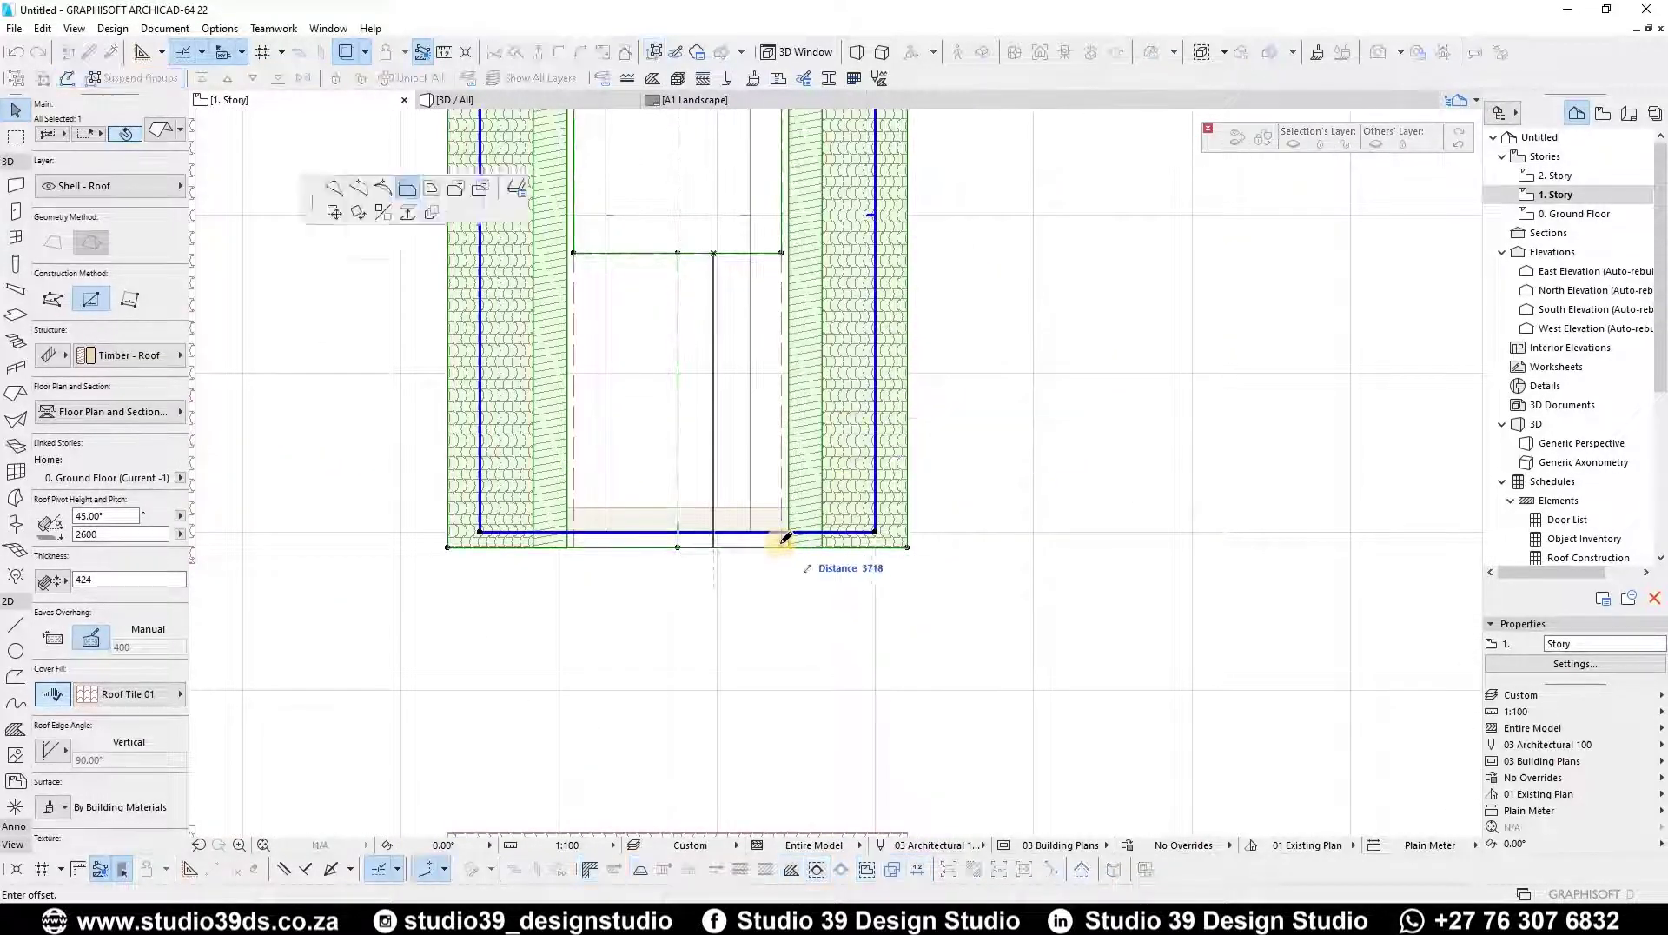
{"action": "key", "text": "Escape"}
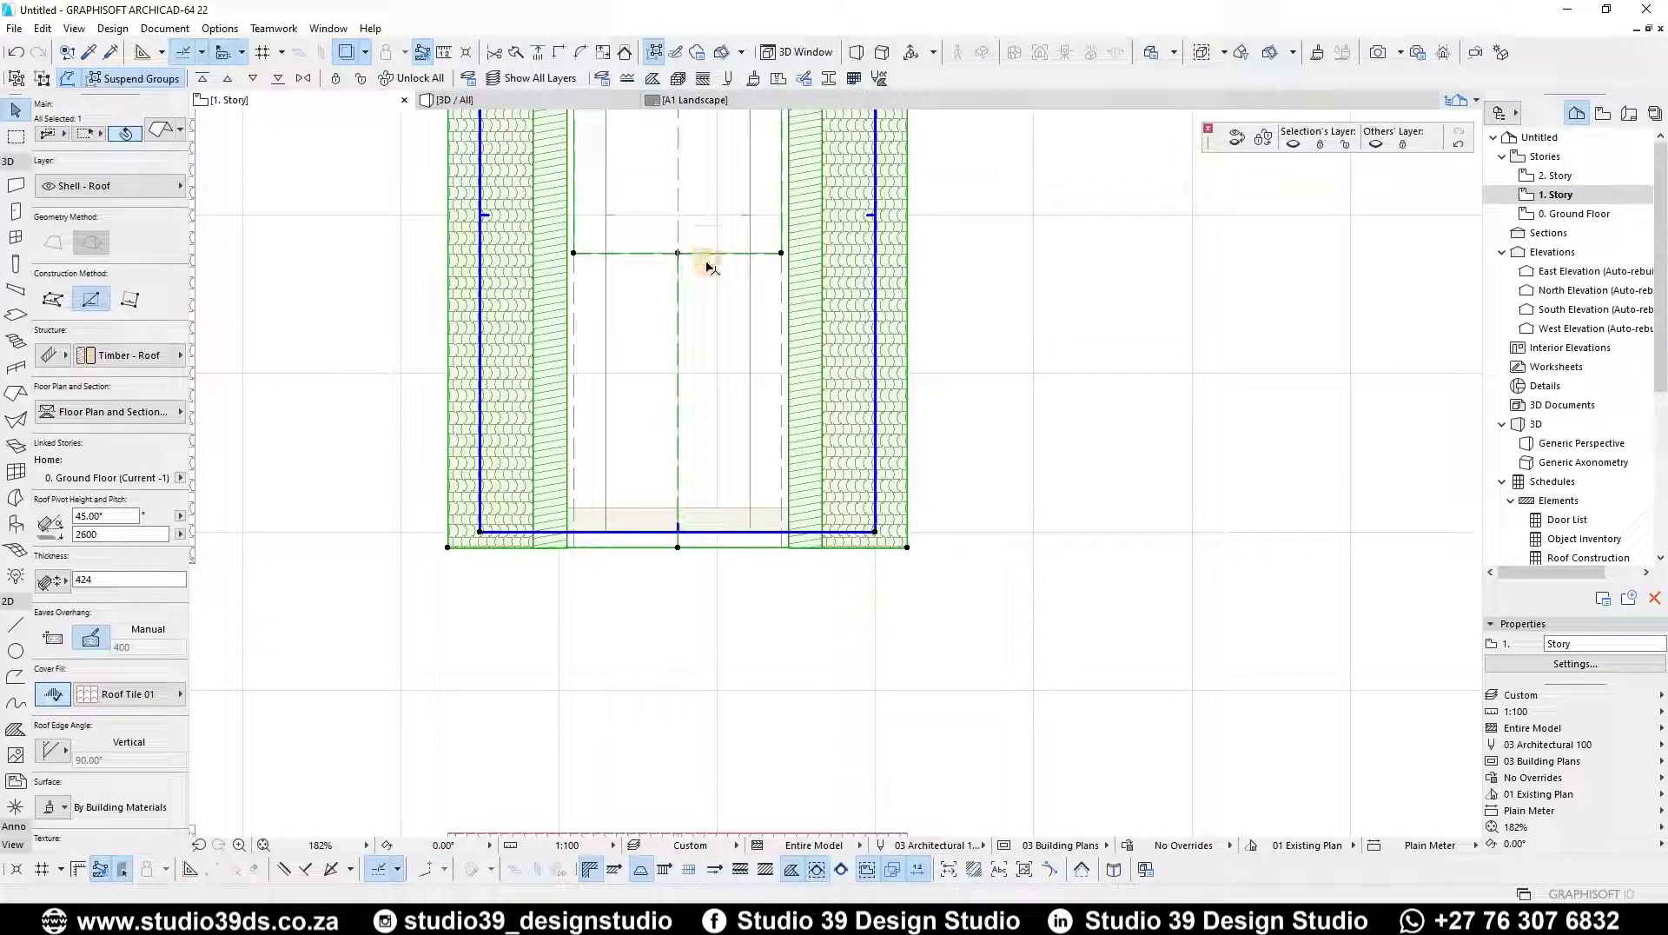
{"action": "left_click", "coordinate": [733, 540]}
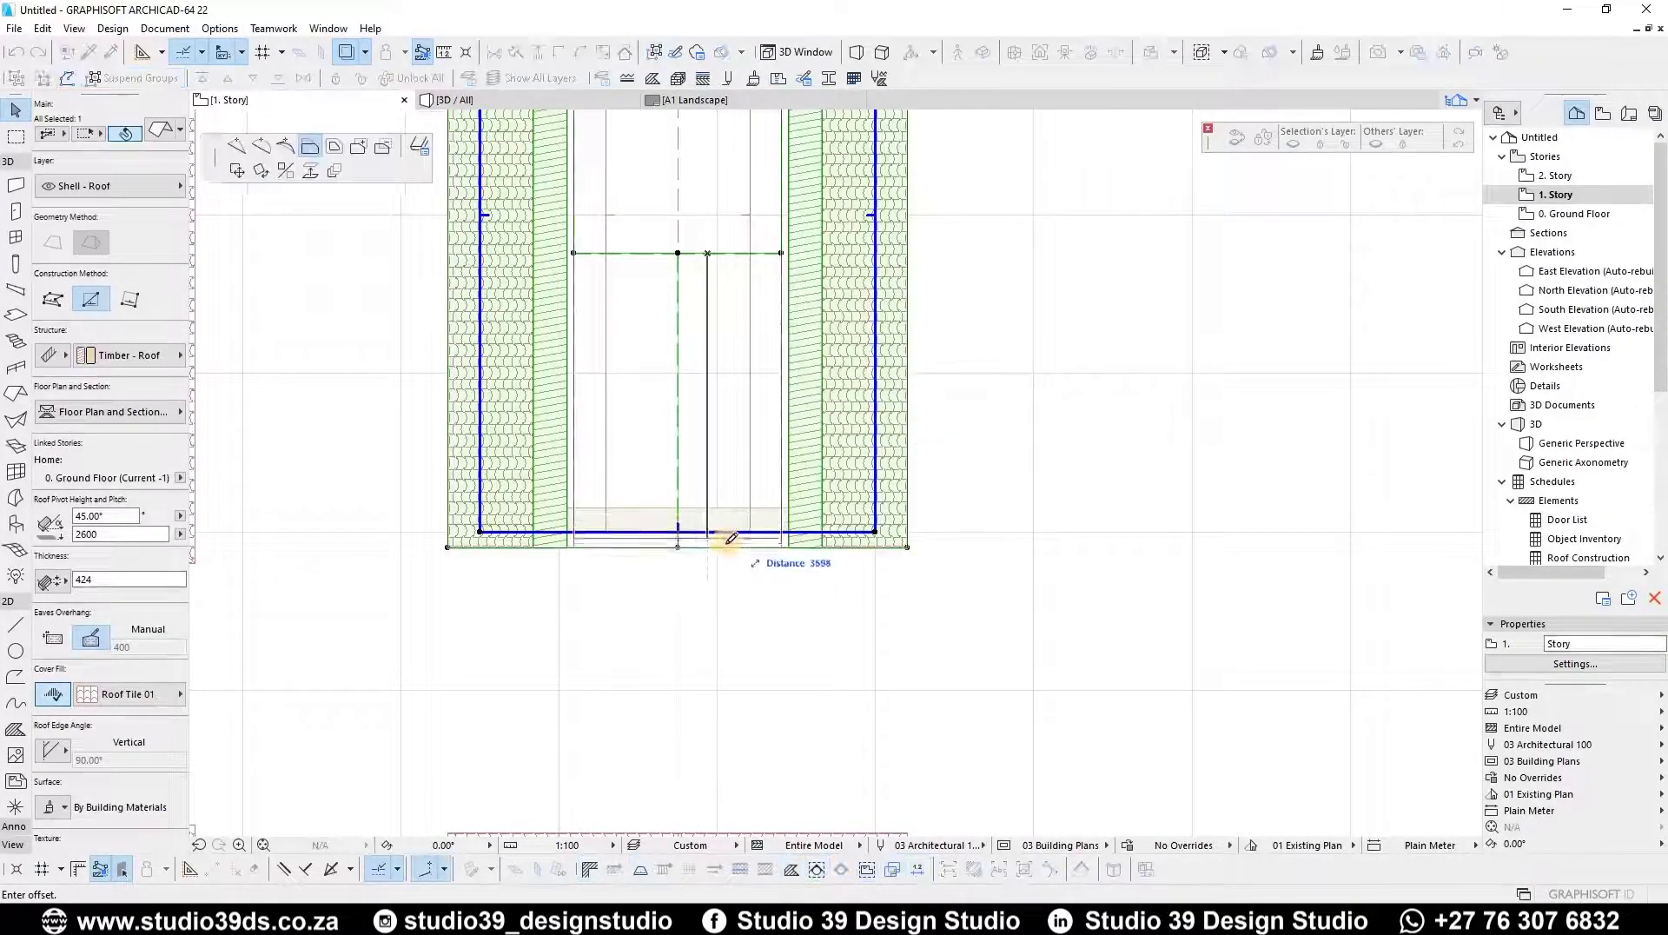
{"action": "left_click", "coordinate": [726, 547]}
{"action": "scroll", "coordinate": [656, 553], "scroll_direction": "up", "scroll_amount": 5}
{"action": "left_click", "coordinate": [482, 524]}
{"action": "key", "text": "Escape"}
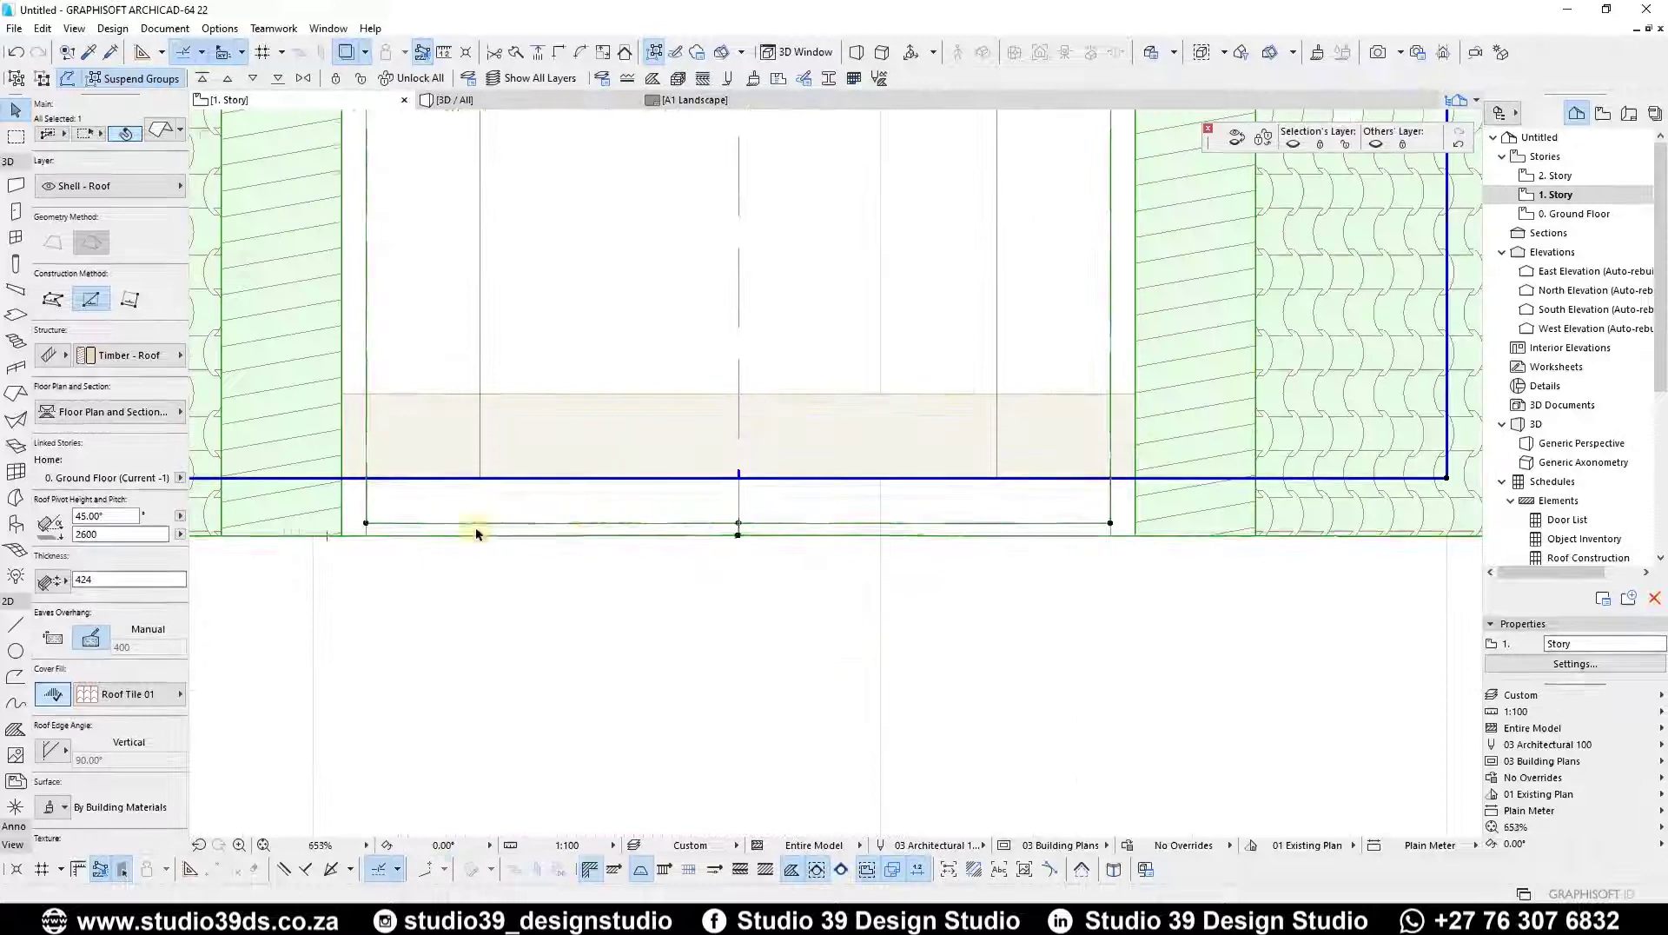
- Bring the opening's lower edge back to just above the middle of the gable roof
{"action": "scroll", "coordinate": [437, 537], "scroll_direction": "down", "scroll_amount": 4}
{"action": "scroll", "coordinate": [547, 537], "scroll_direction": "up", "scroll_amount": 5}
{"action": "left_click", "coordinate": [876, 538]}
{"action": "scroll", "coordinate": [786, 528], "scroll_direction": "down", "scroll_amount": 6}
{"action": "left_click", "coordinate": [808, 247]}
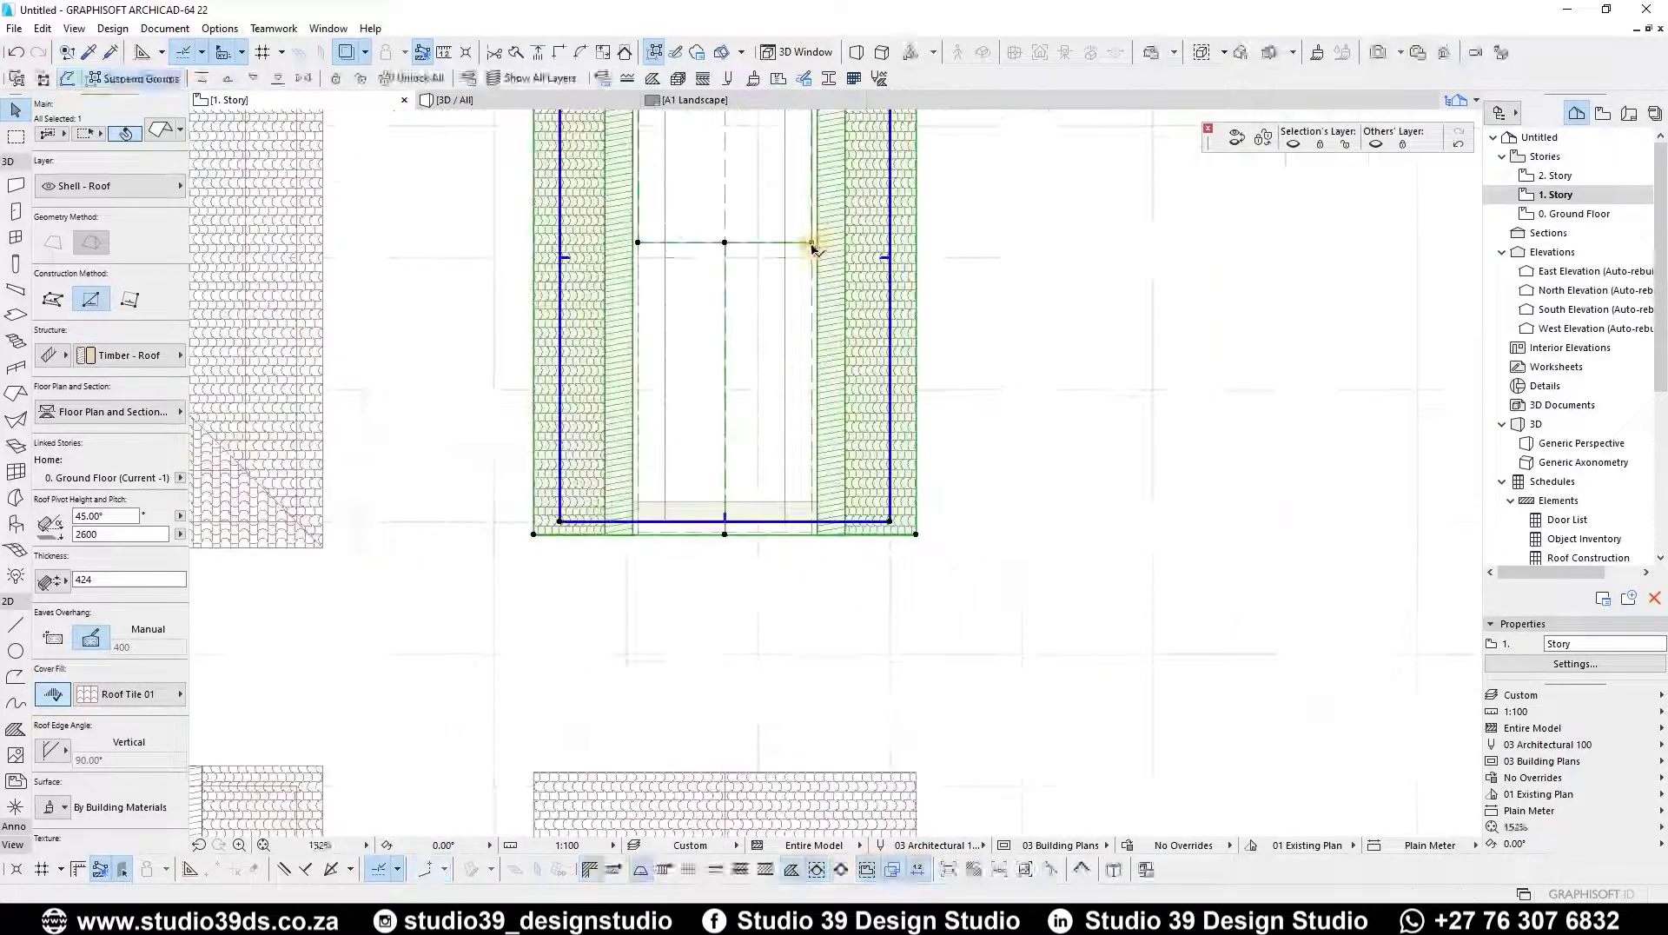
- Cut a second rectangular opening across the ridge just below the first and extend its lower edge to the roof's lower end
{"action": "left_click", "coordinate": [811, 247]}
{"action": "scroll", "coordinate": [608, 255], "scroll_direction": "up", "scroll_amount": 3}
{"action": "left_click", "coordinate": [674, 233]}
{"action": "left_click", "coordinate": [1032, 398]}
{"action": "left_click", "coordinate": [926, 398]}
{"action": "scroll", "coordinate": [926, 377], "scroll_direction": "down", "scroll_amount": 4}
{"action": "left_click", "coordinate": [924, 589]}
{"action": "scroll", "coordinate": [860, 577], "scroll_direction": "up", "scroll_amount": 3}
{"action": "scroll", "coordinate": [825, 521], "scroll_direction": "down", "scroll_amount": 2}
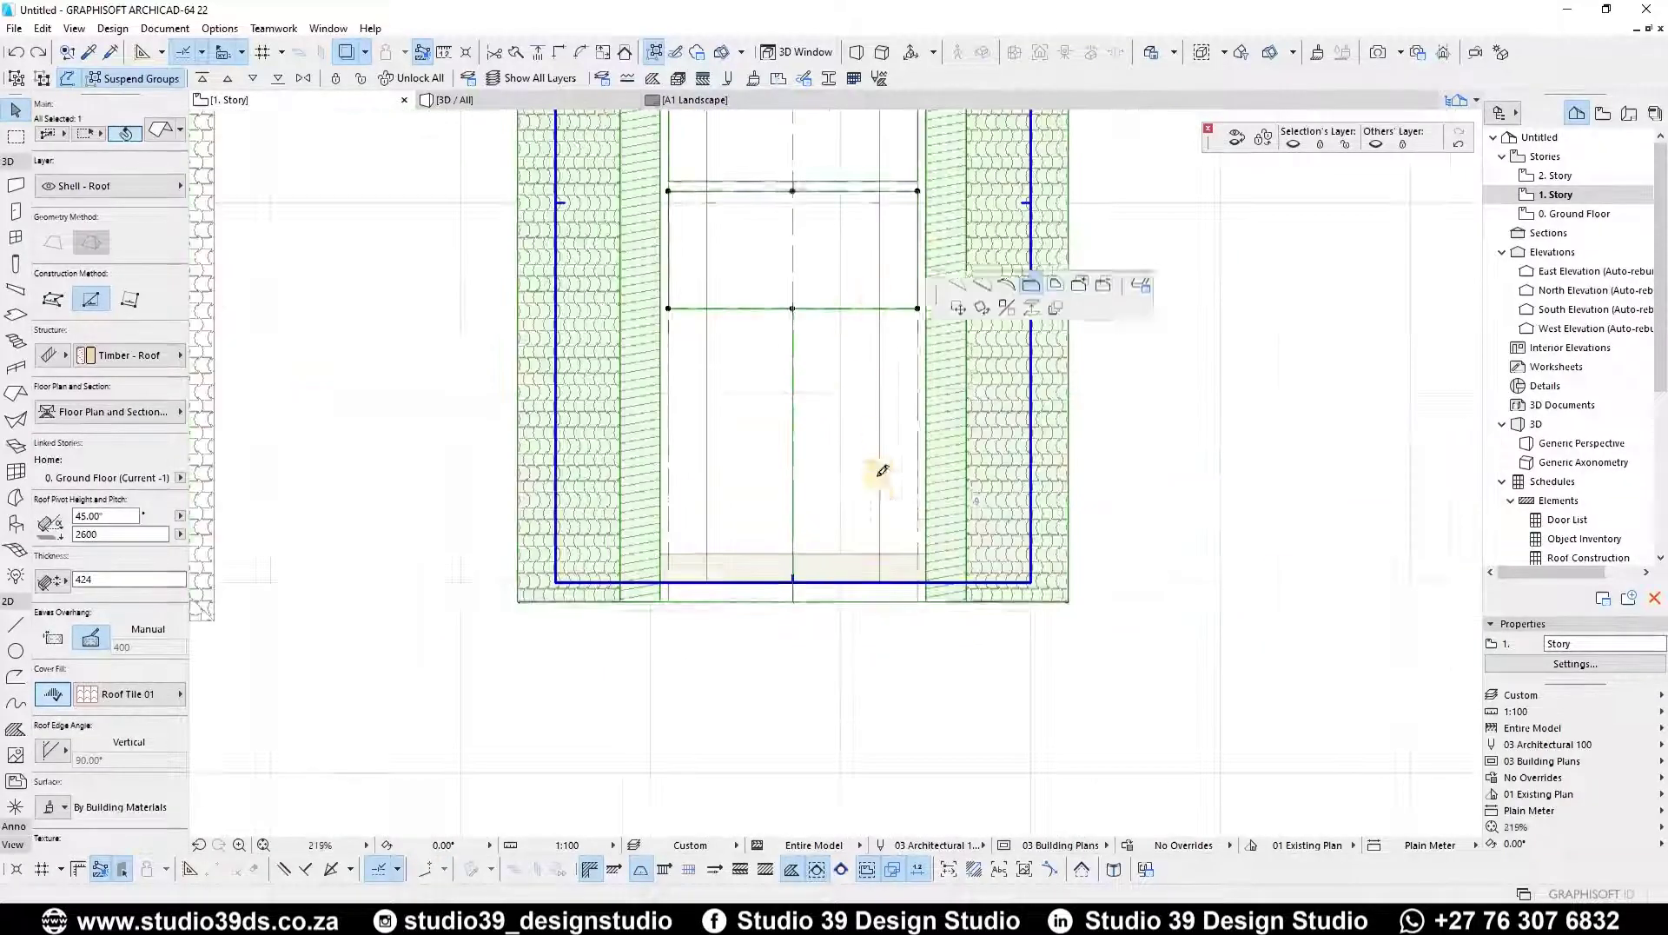
{"action": "key", "text": "Escape"}
- Inspect the cut gable roof in 3D and check the strip between the two openings on the 1. Story plan
{"action": "key", "text": "F3"}
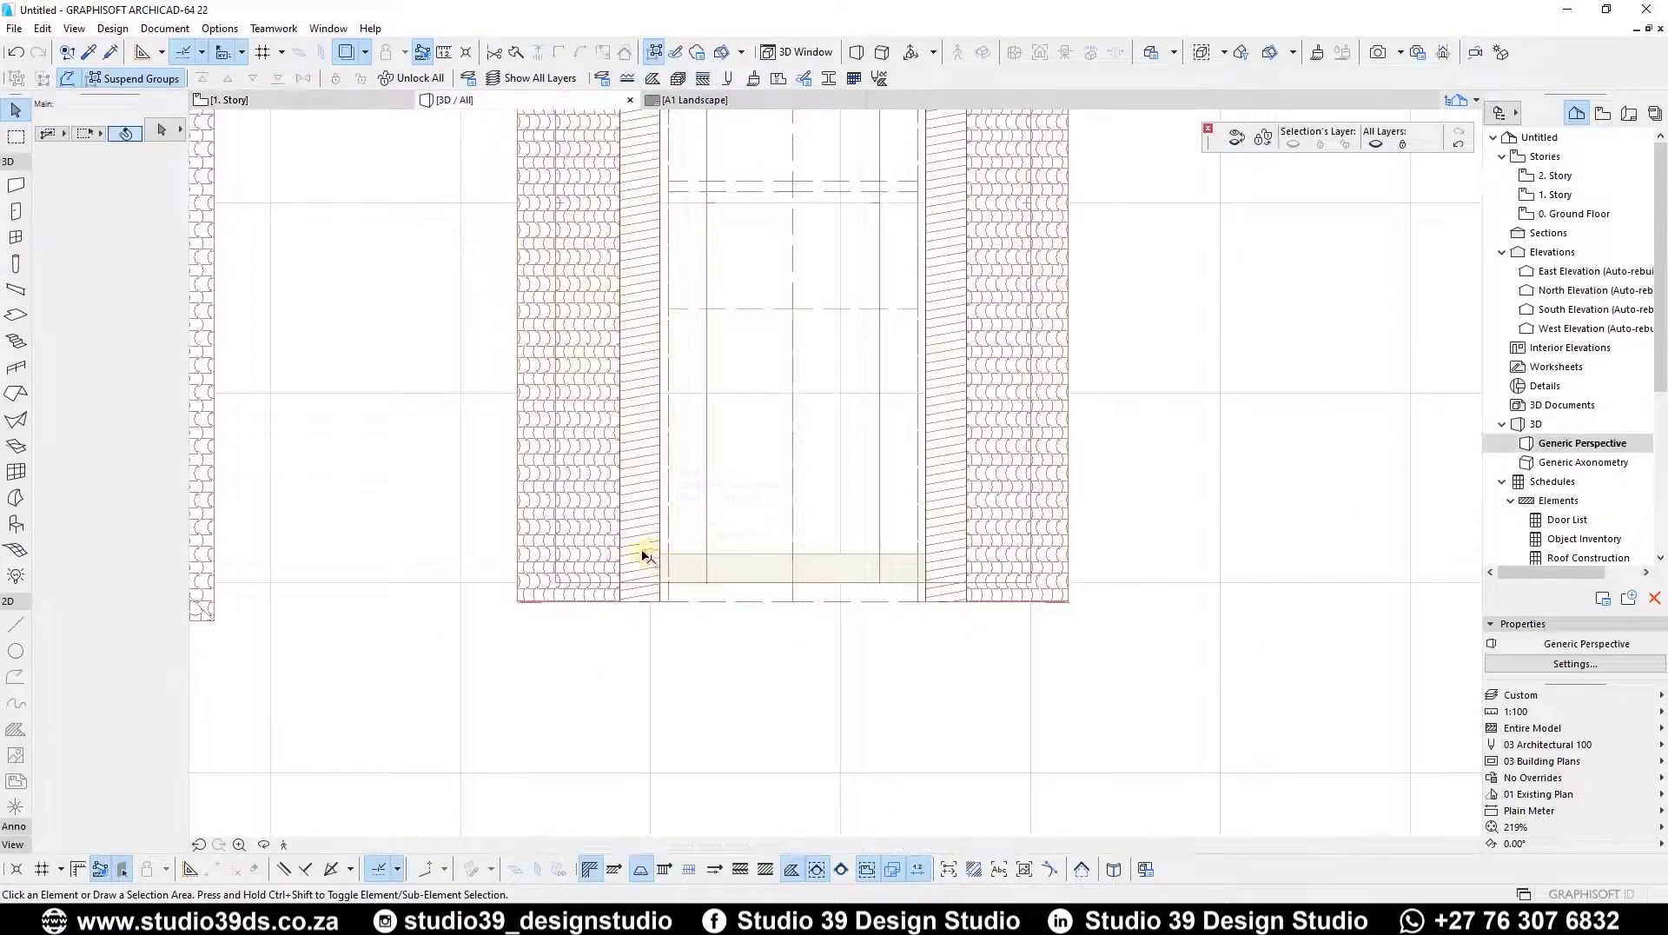
{"action": "middle_click_drag", "start_coordinate": [793, 514], "coordinate": [682, 468], "text": "shift"}
{"action": "middle_click_drag", "start_coordinate": [862, 370], "coordinate": [755, 402], "text": "shift"}
{"action": "scroll", "coordinate": [744, 425], "scroll_direction": "up", "scroll_amount": 2}
{"action": "scroll", "coordinate": [781, 378], "scroll_direction": "up", "scroll_amount": 3}
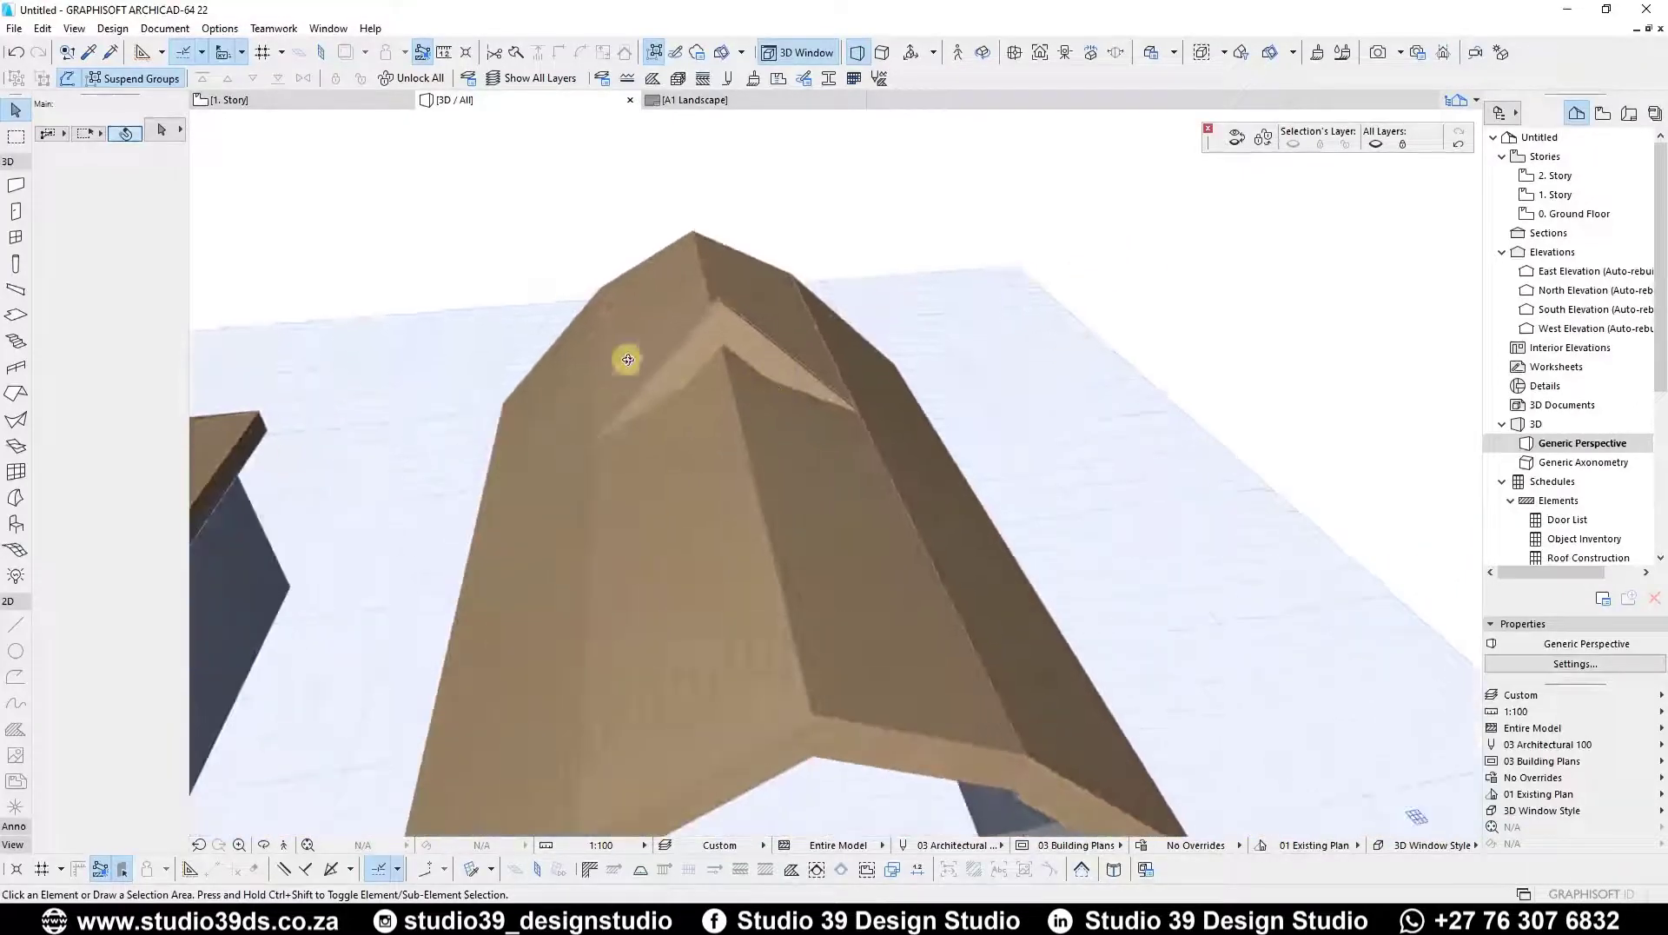
{"action": "scroll", "coordinate": [627, 358], "scroll_direction": "down", "scroll_amount": 3}
{"action": "middle_click_drag", "start_coordinate": [570, 283], "coordinate": [723, 341], "text": "shift"}
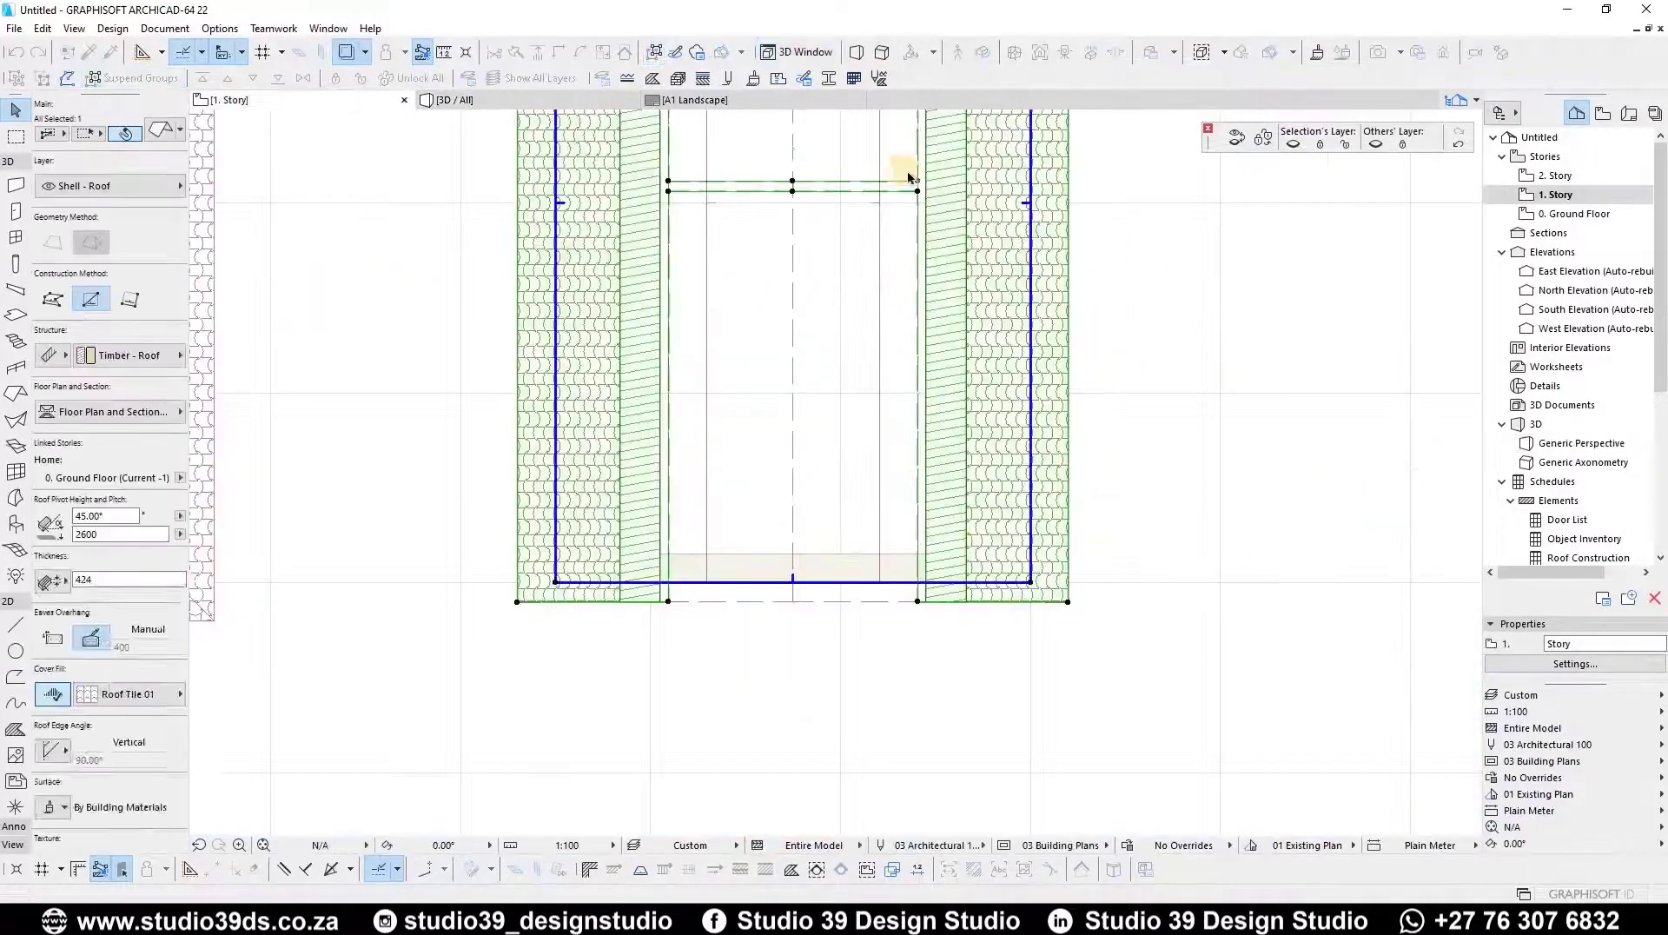
{"action": "scroll", "coordinate": [905, 165], "scroll_direction": "up", "scroll_amount": 3}
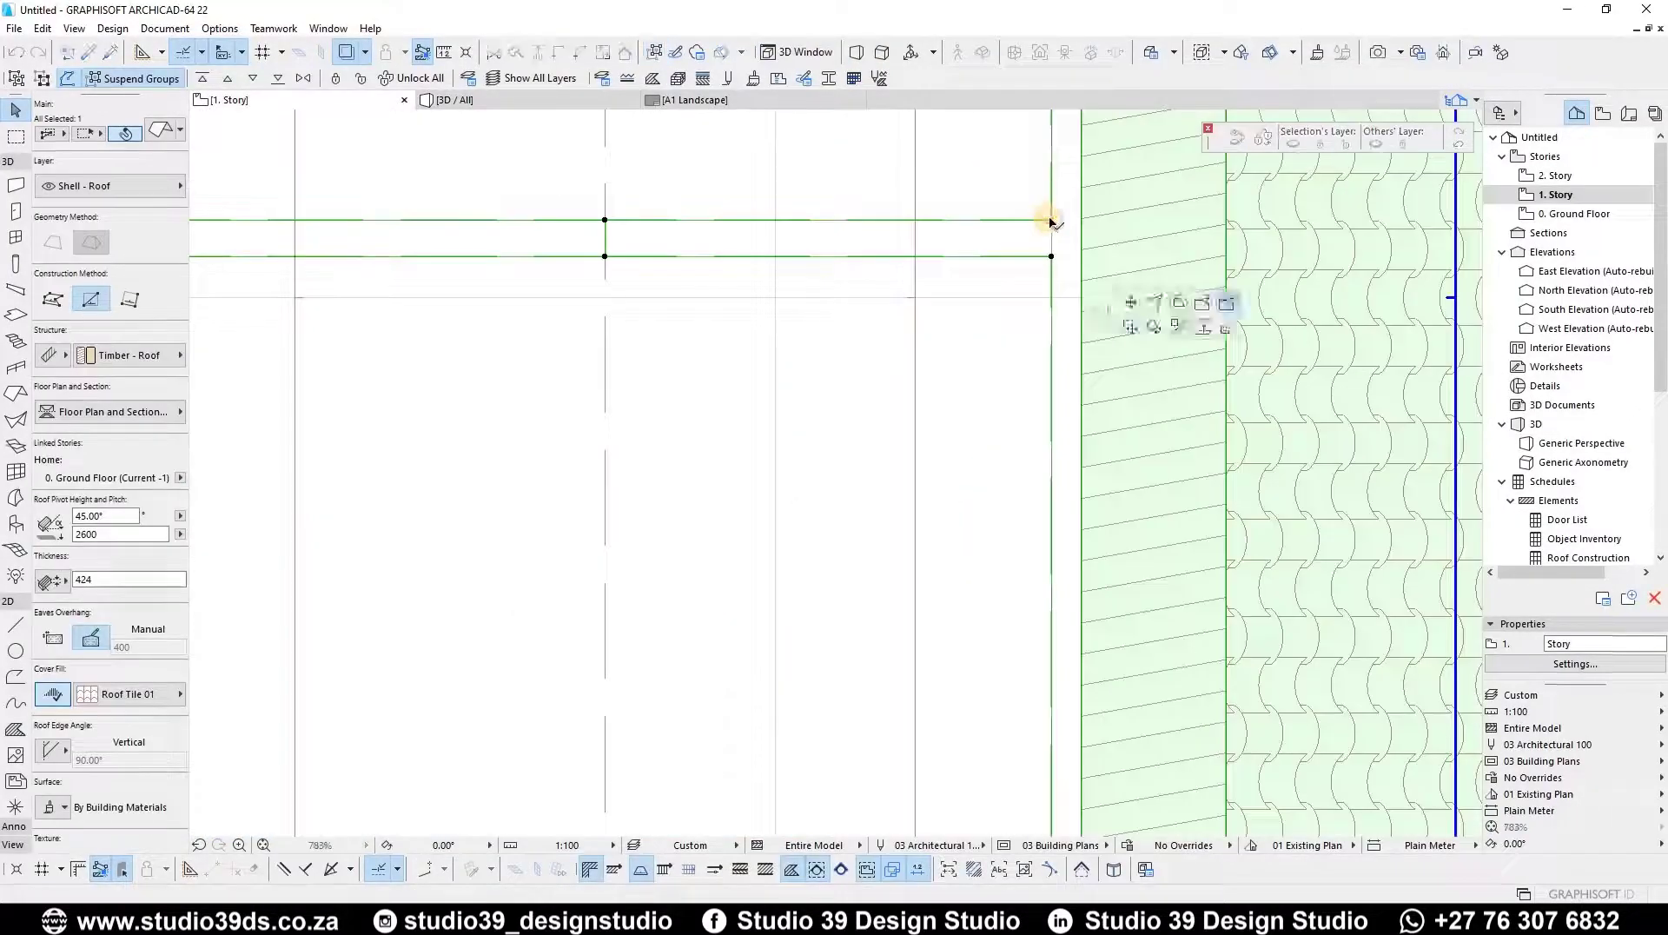
{"action": "scroll", "coordinate": [857, 362], "scroll_direction": "down", "scroll_amount": 10}
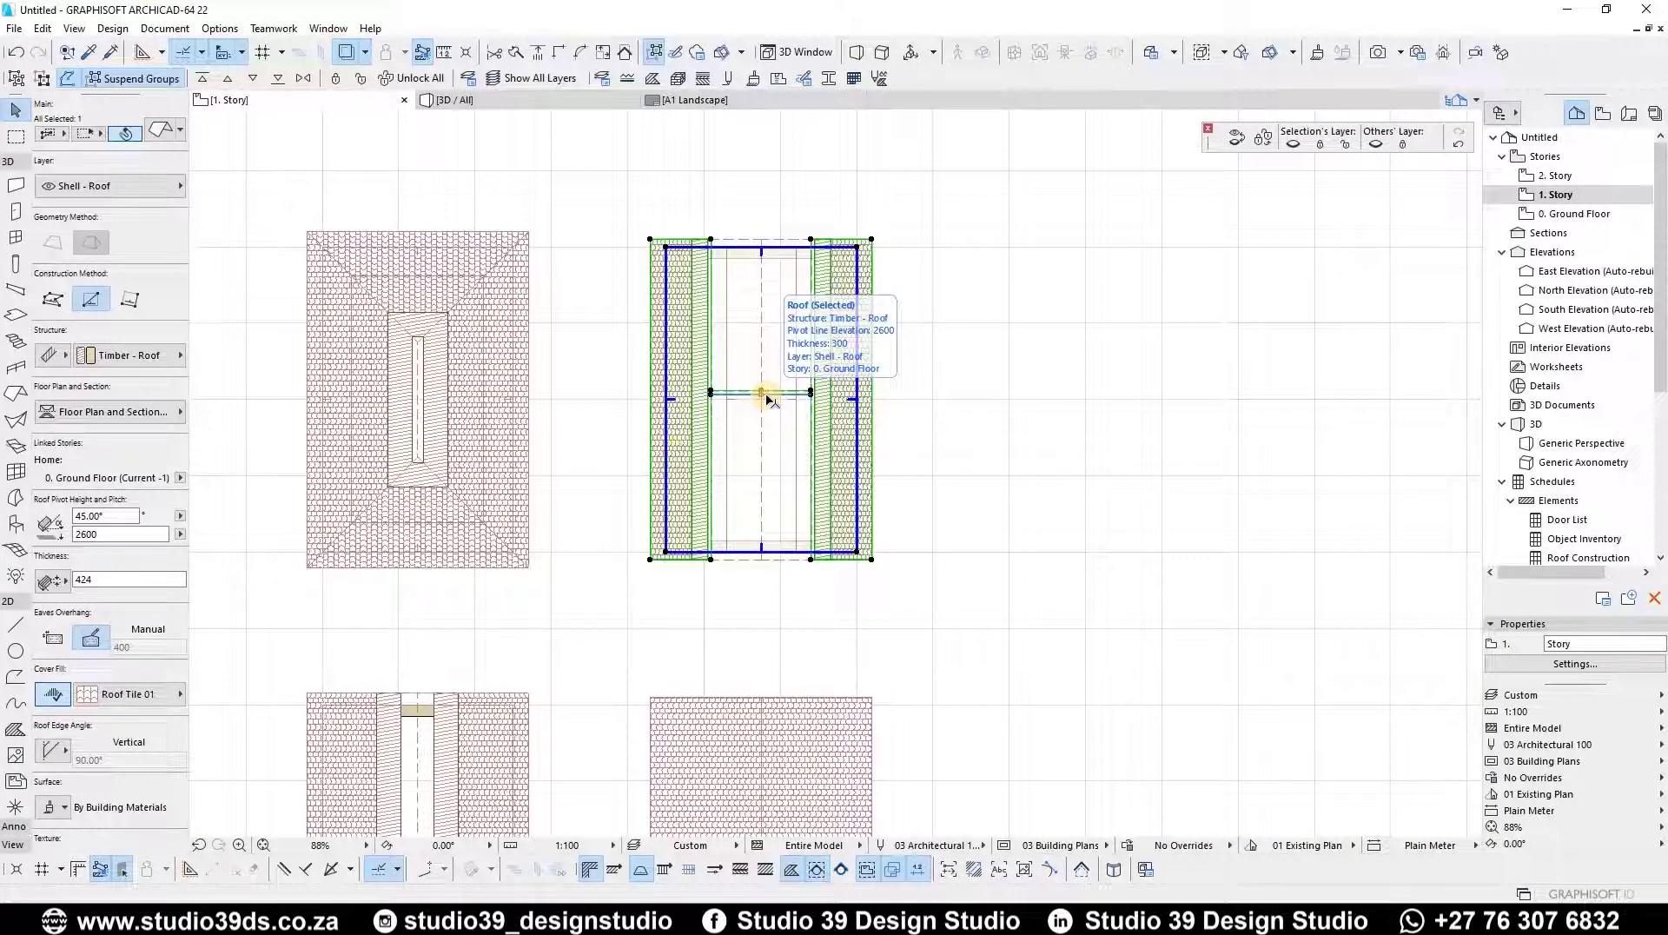
{"action": "scroll", "coordinate": [673, 413], "scroll_direction": "up", "scroll_amount": 2}
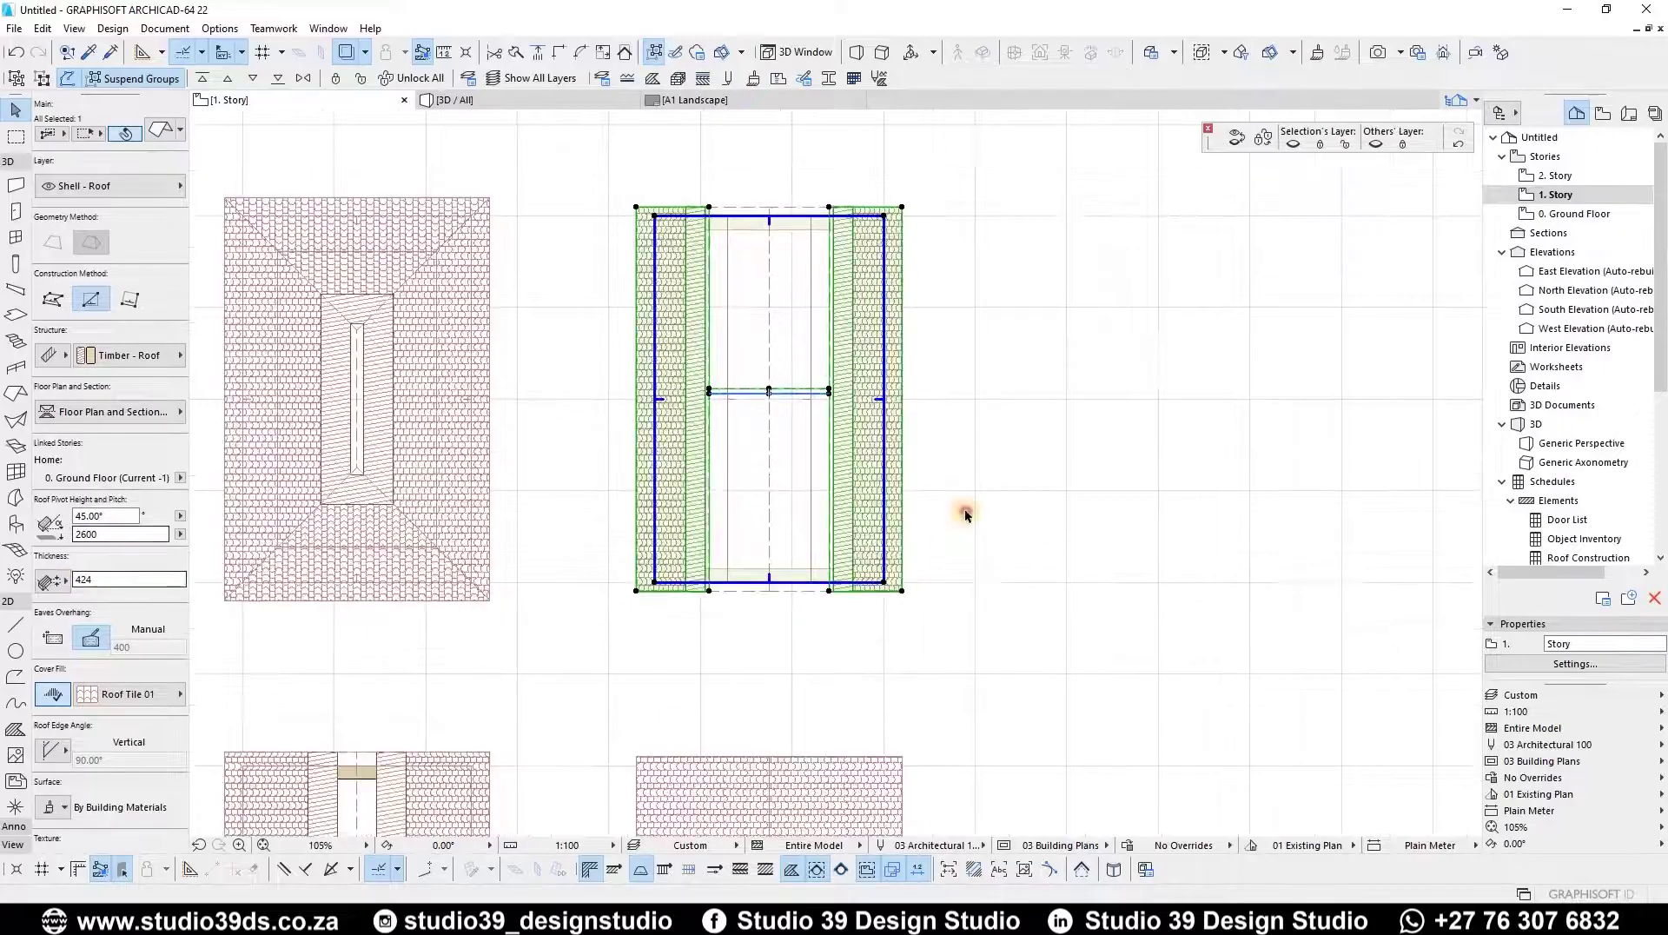
{"action": "left_click", "coordinate": [965, 514]}
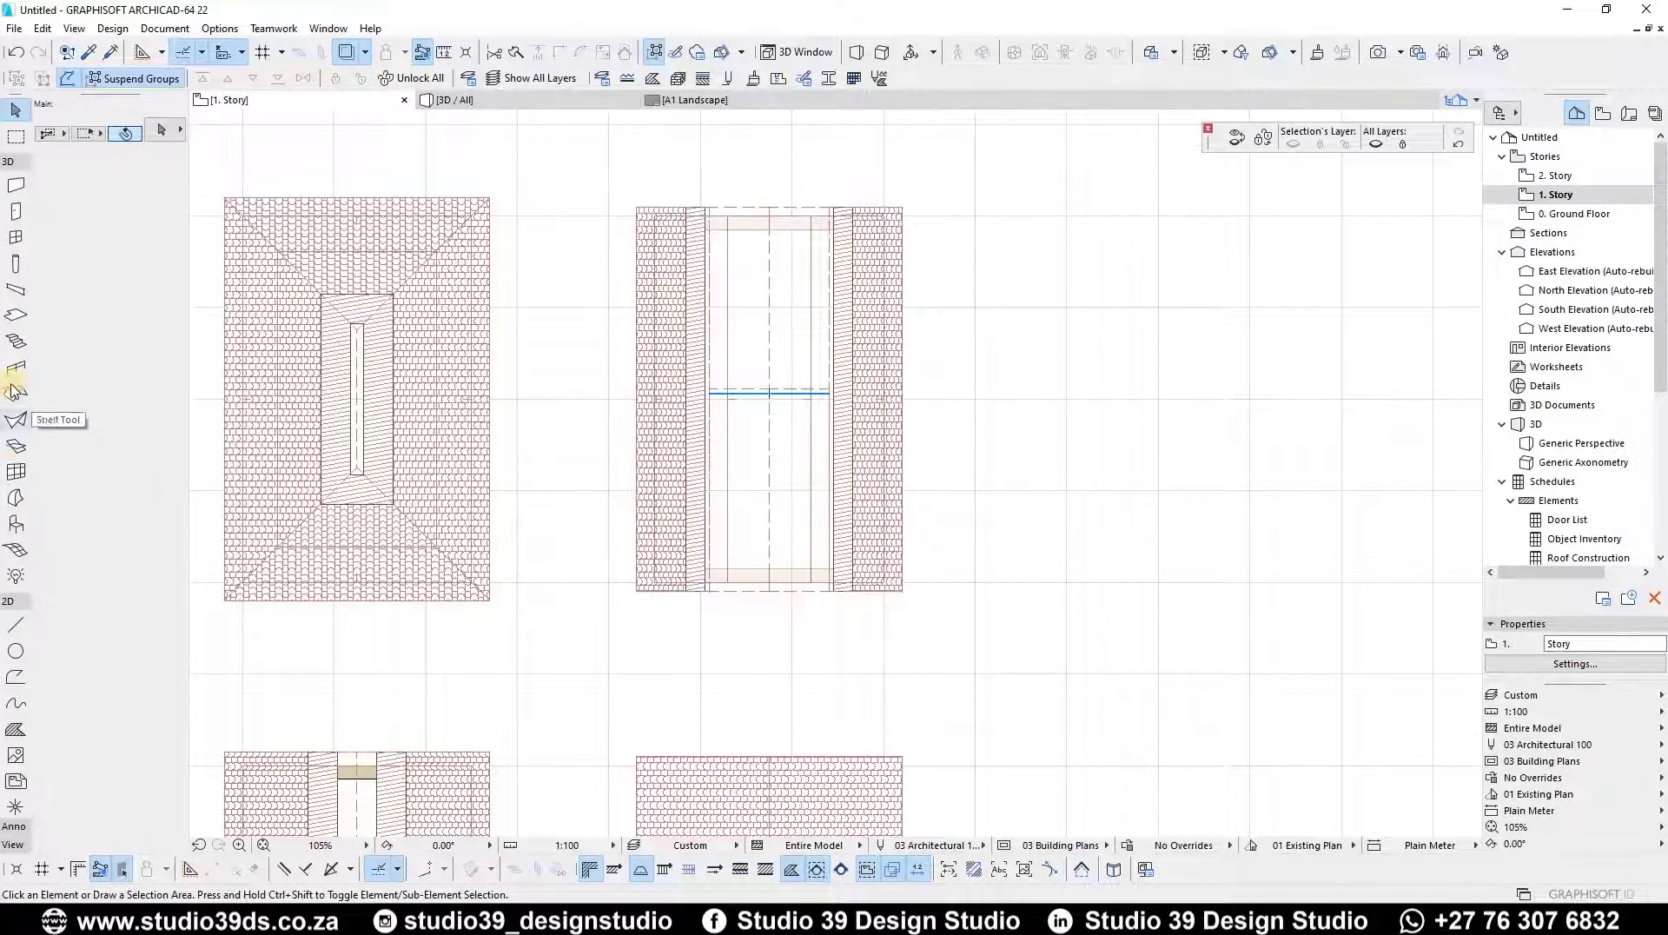
- On the Ground Floor plan, start a single-plane roof with its pivot line along the outer edge of the cut-gable box's right wall
{"action": "key", "text": "alt+r"}
{"action": "scroll", "coordinate": [998, 578], "scroll_direction": "up", "scroll_amount": 5}
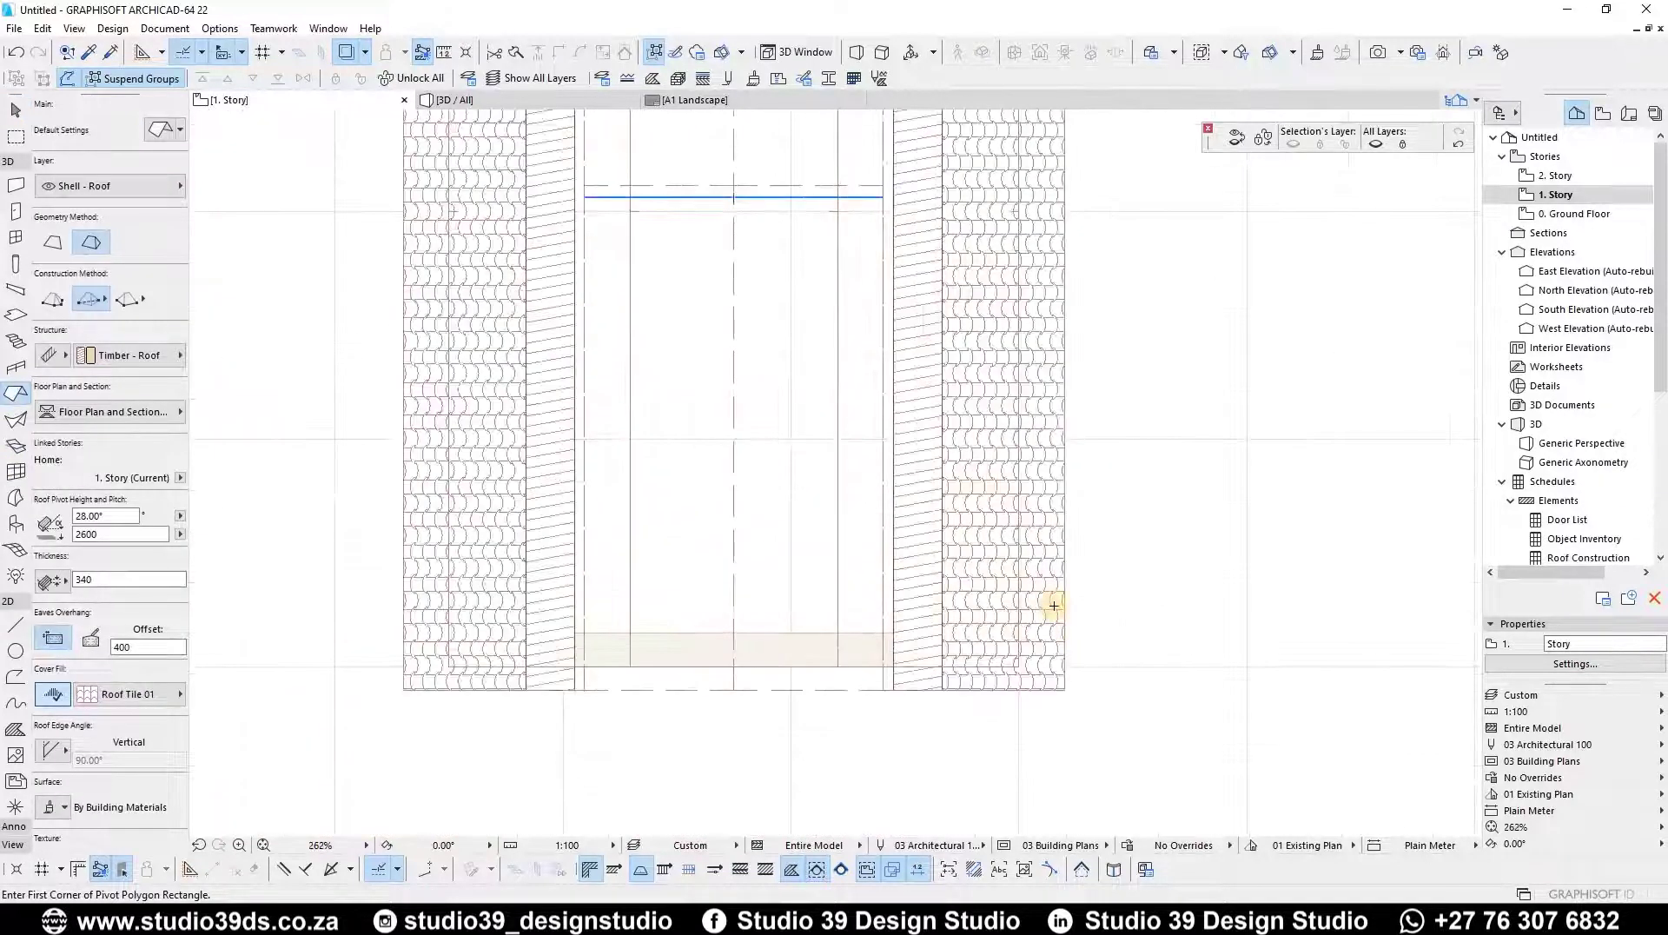
{"action": "key", "text": "ctrl+Down"}
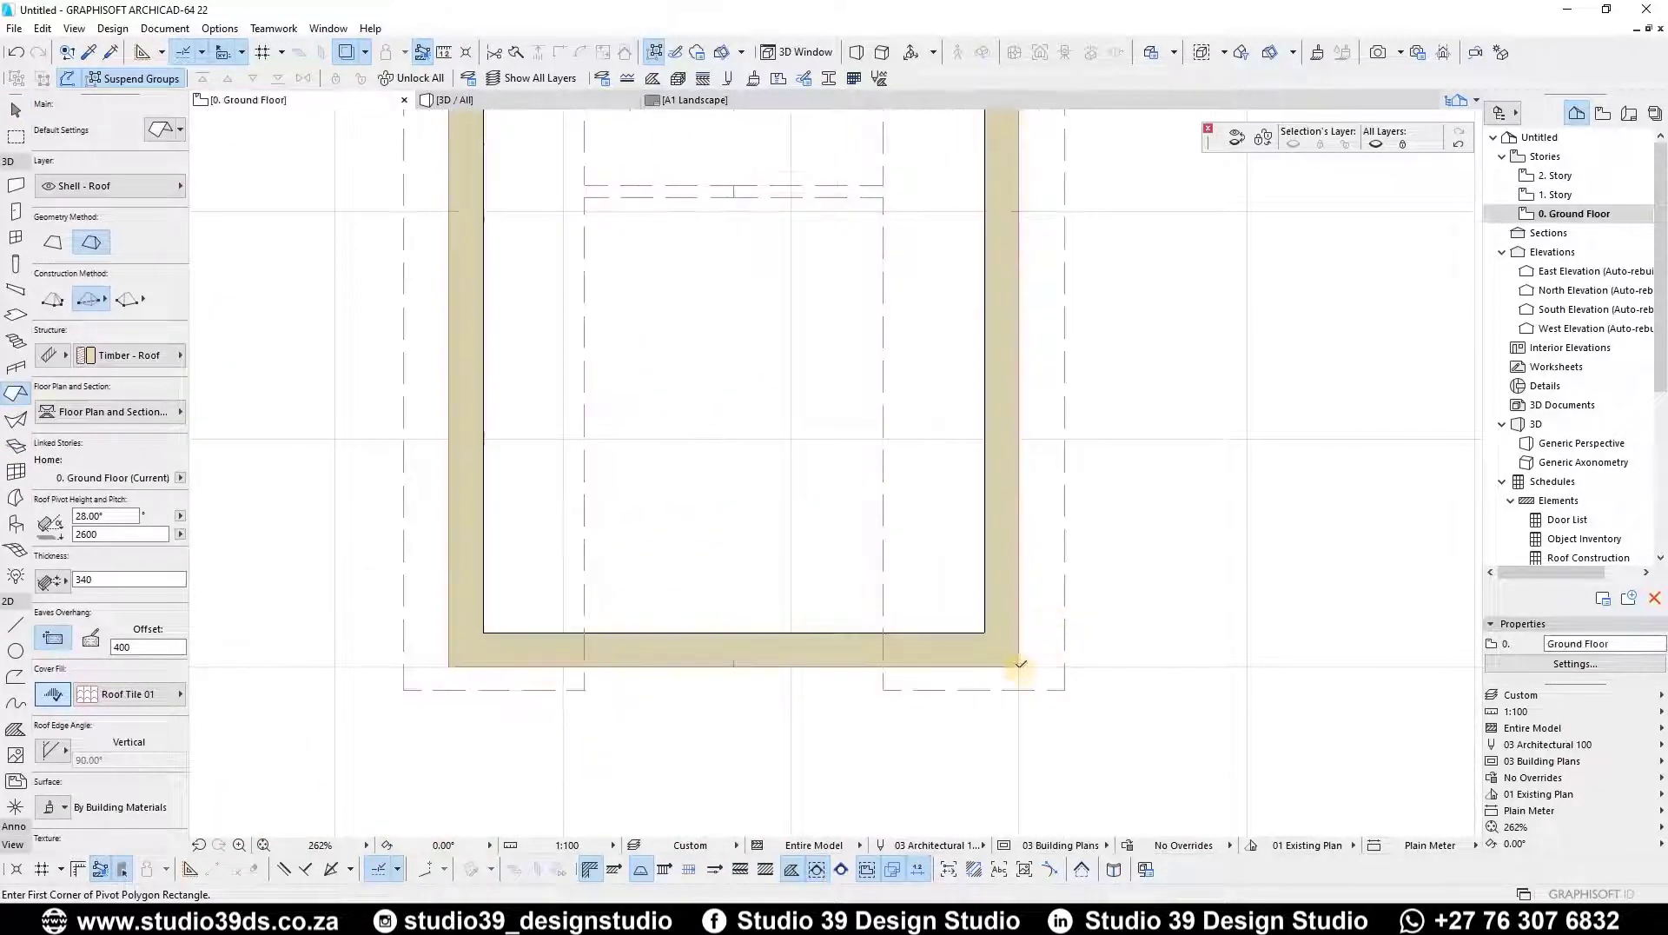
{"action": "left_click", "coordinate": [1018, 667]}
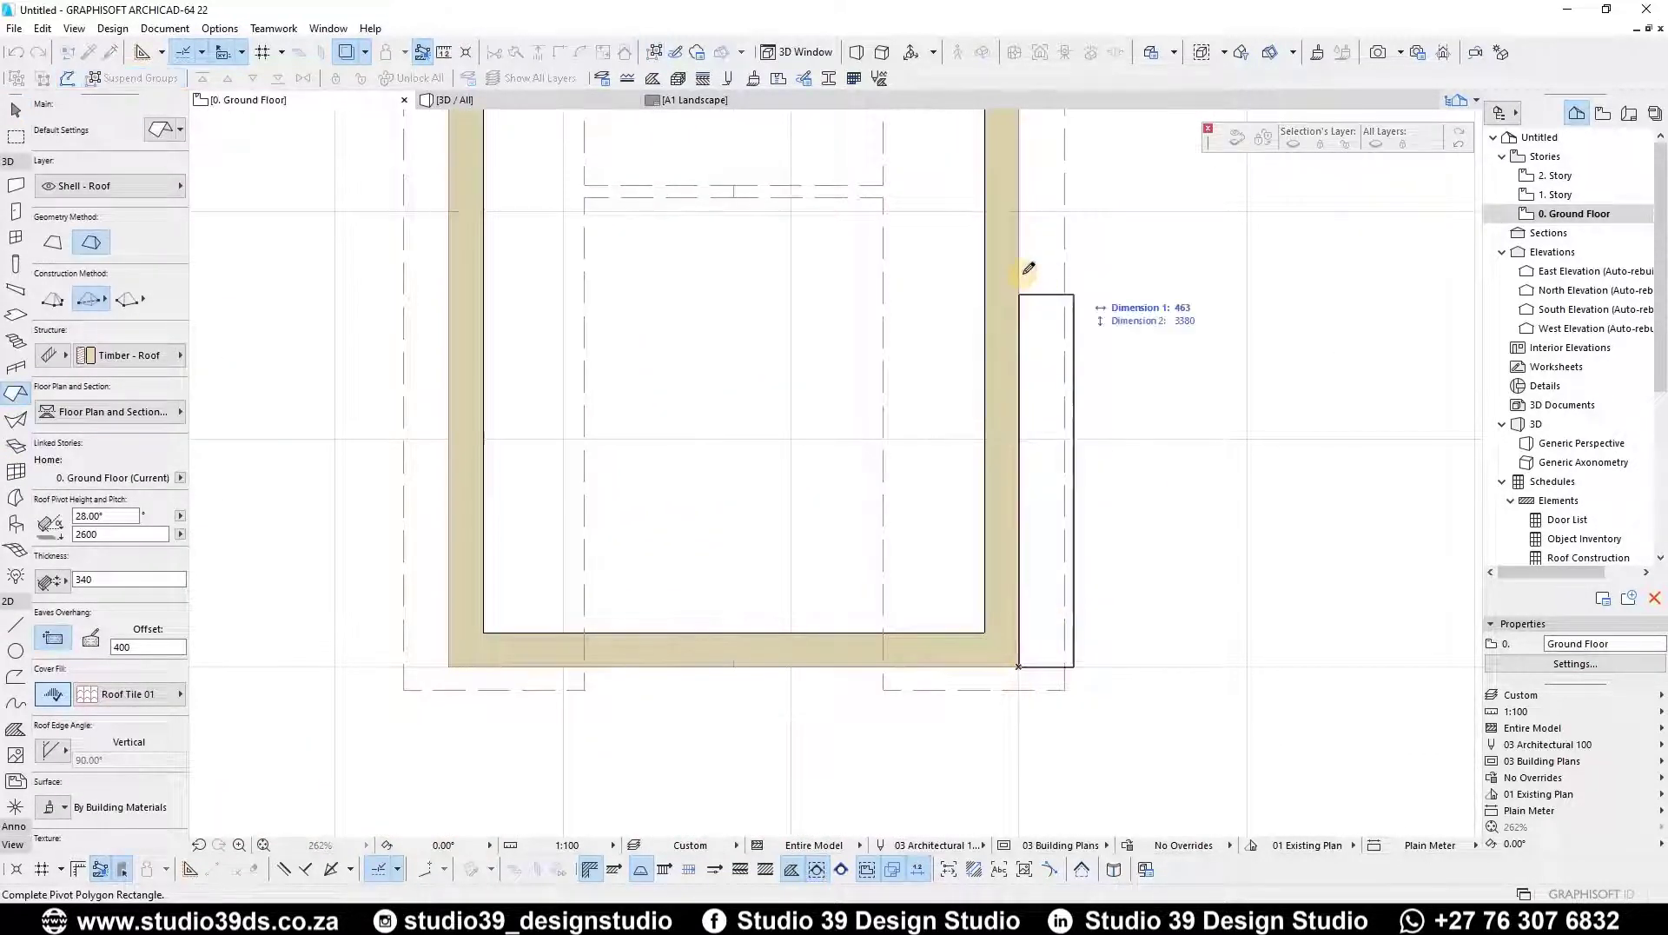
{"action": "left_click", "coordinate": [53, 243]}
{"action": "scroll", "coordinate": [960, 326], "scroll_direction": "down", "scroll_amount": 6}
{"action": "middle_click_drag", "start_coordinate": [946, 335], "coordinate": [948, 441]}
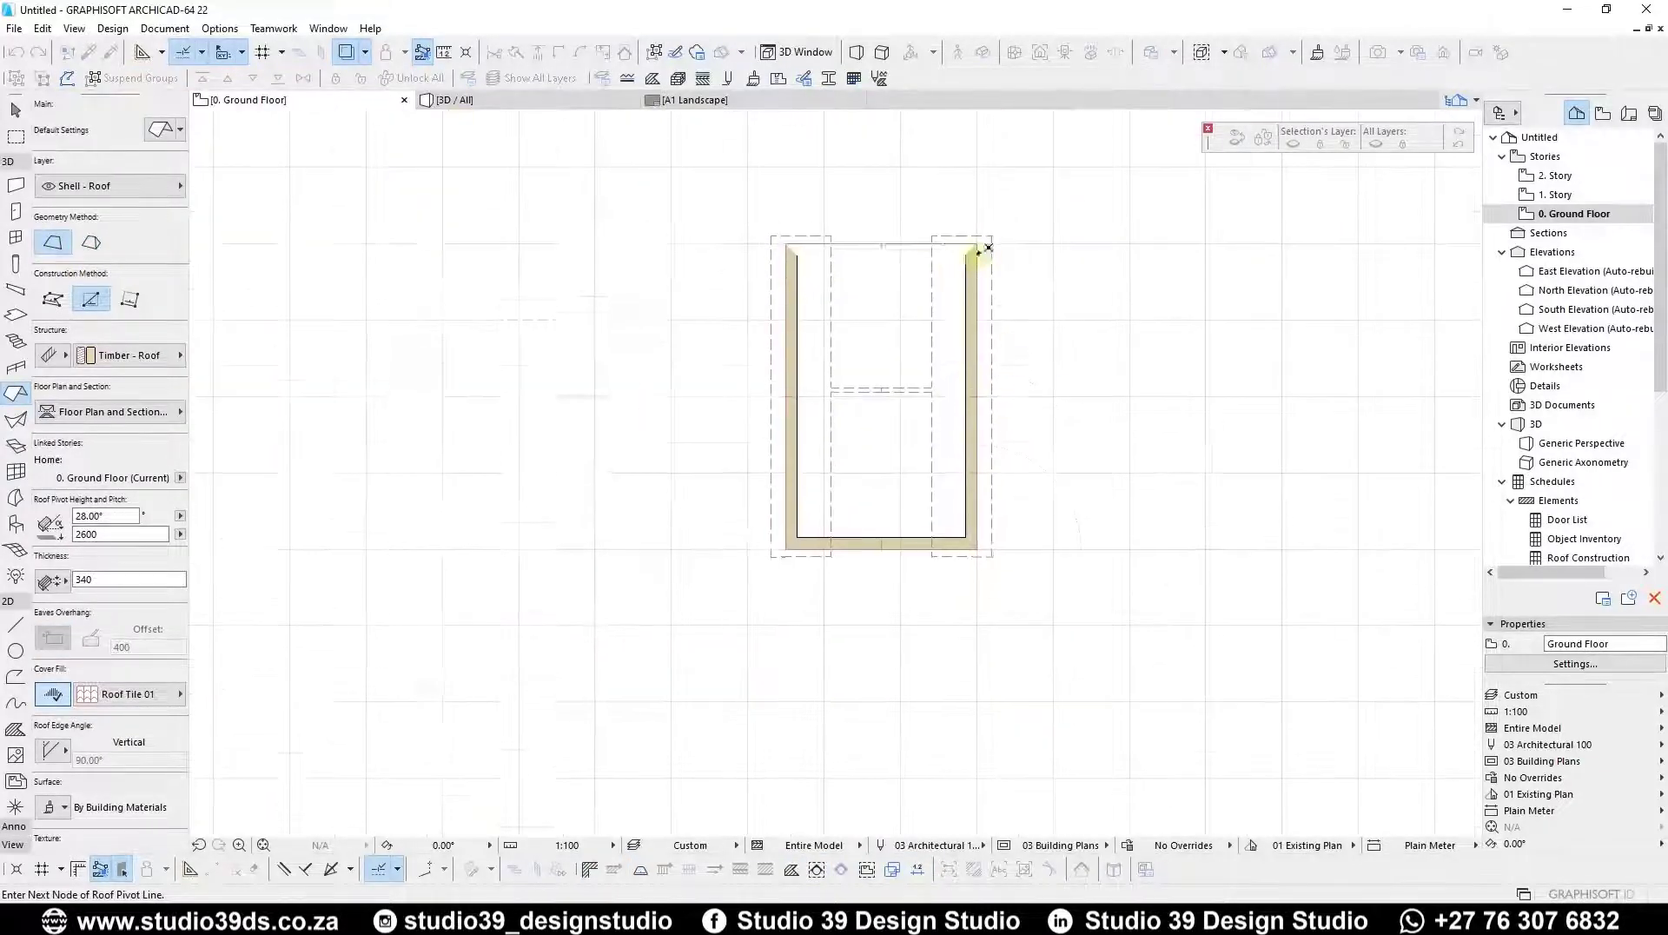
{"action": "left_click", "coordinate": [901, 245]}
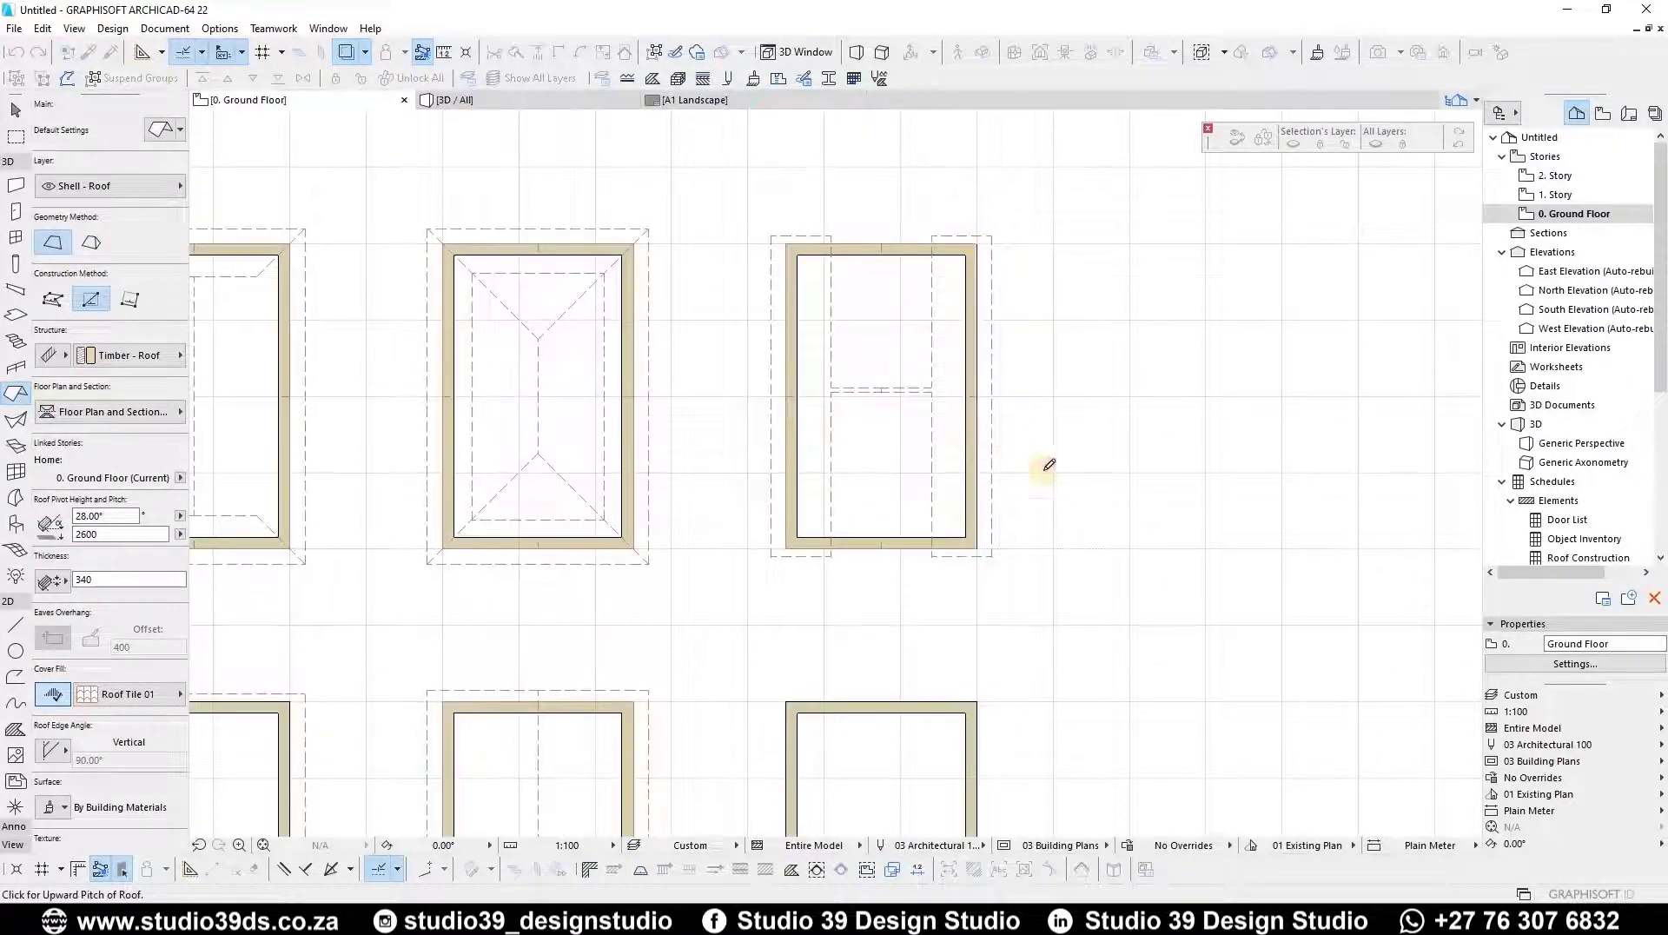
- Set the roof pitch to 45° and outline the single-plane roof as the full-length strip between the right overhang and the opening's edge
{"action": "scroll", "coordinate": [988, 563], "scroll_direction": "up", "scroll_amount": 3}
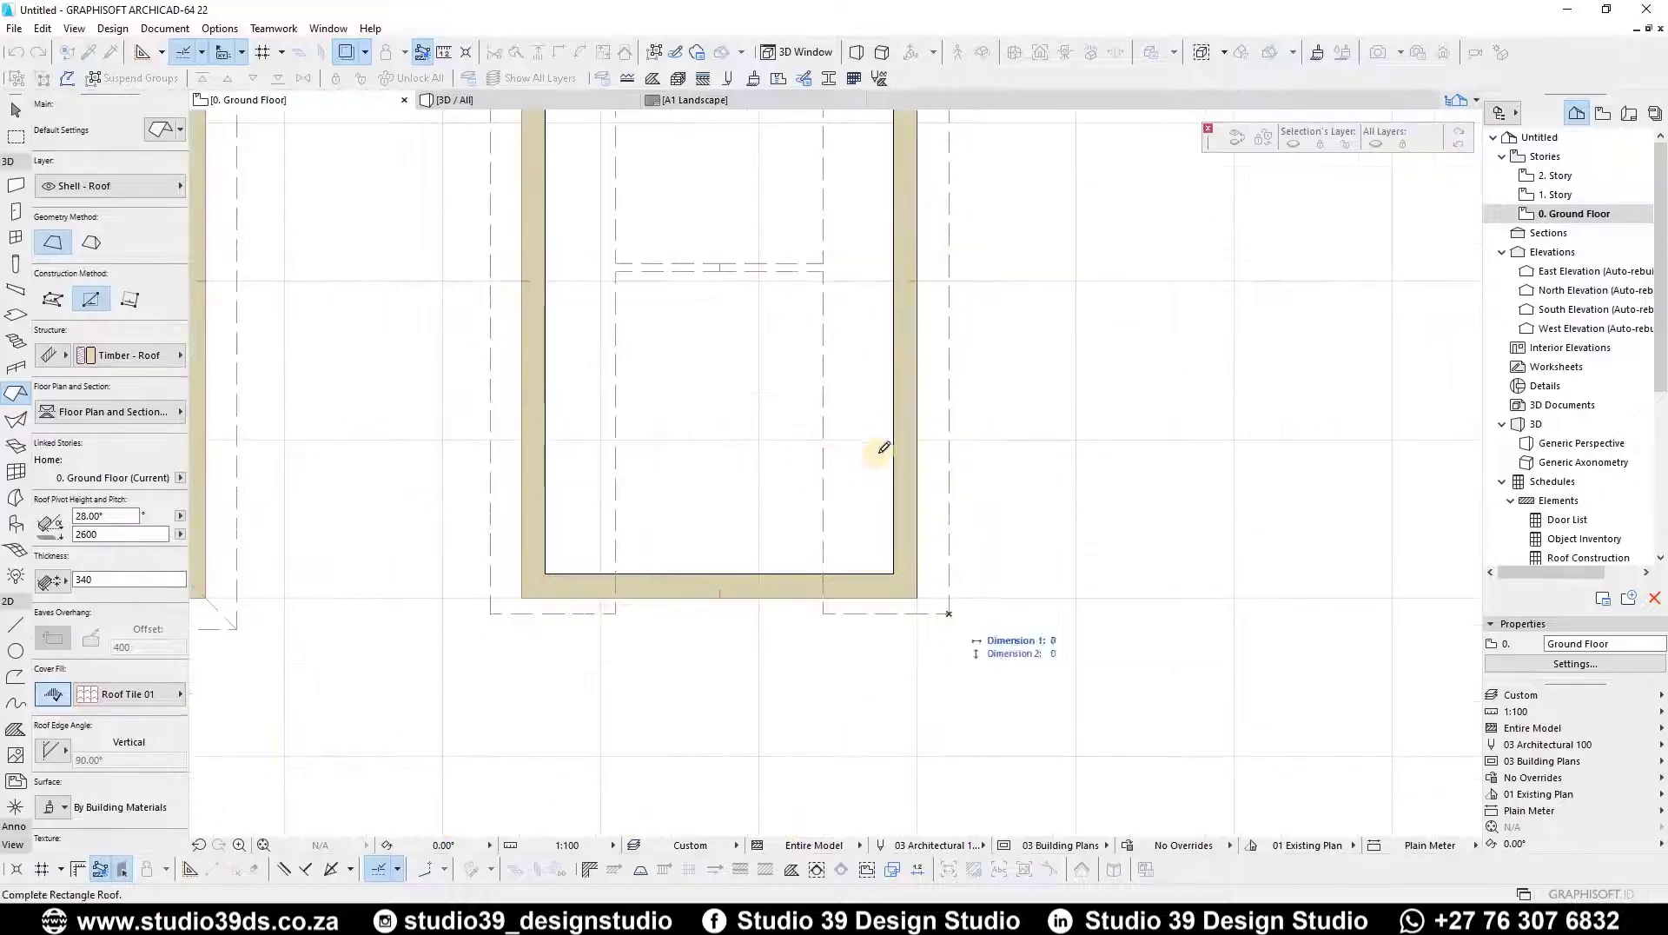
{"action": "scroll", "coordinate": [886, 265], "scroll_direction": "down", "scroll_amount": 3}
{"action": "scroll", "coordinate": [858, 159], "scroll_direction": "up", "scroll_amount": 2}
{"action": "scroll", "coordinate": [850, 227], "scroll_direction": "down", "scroll_amount": 2}
{"action": "scroll", "coordinate": [836, 165], "scroll_direction": "up", "scroll_amount": 2}
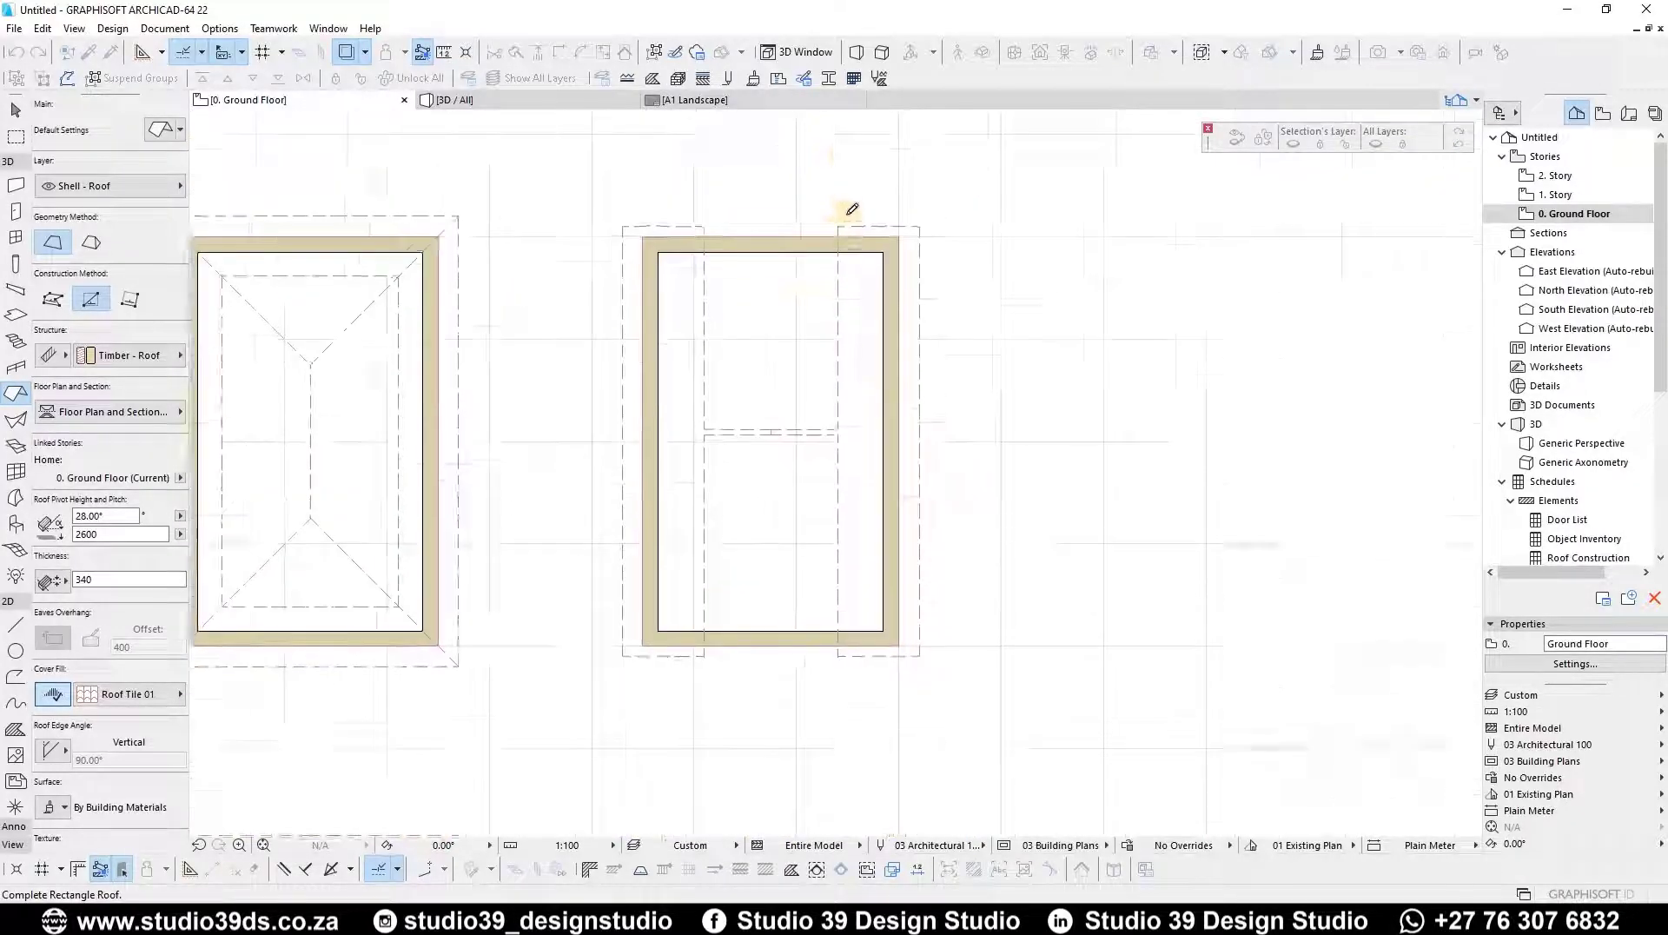
{"action": "scroll", "coordinate": [850, 212], "scroll_direction": "down", "scroll_amount": 1}
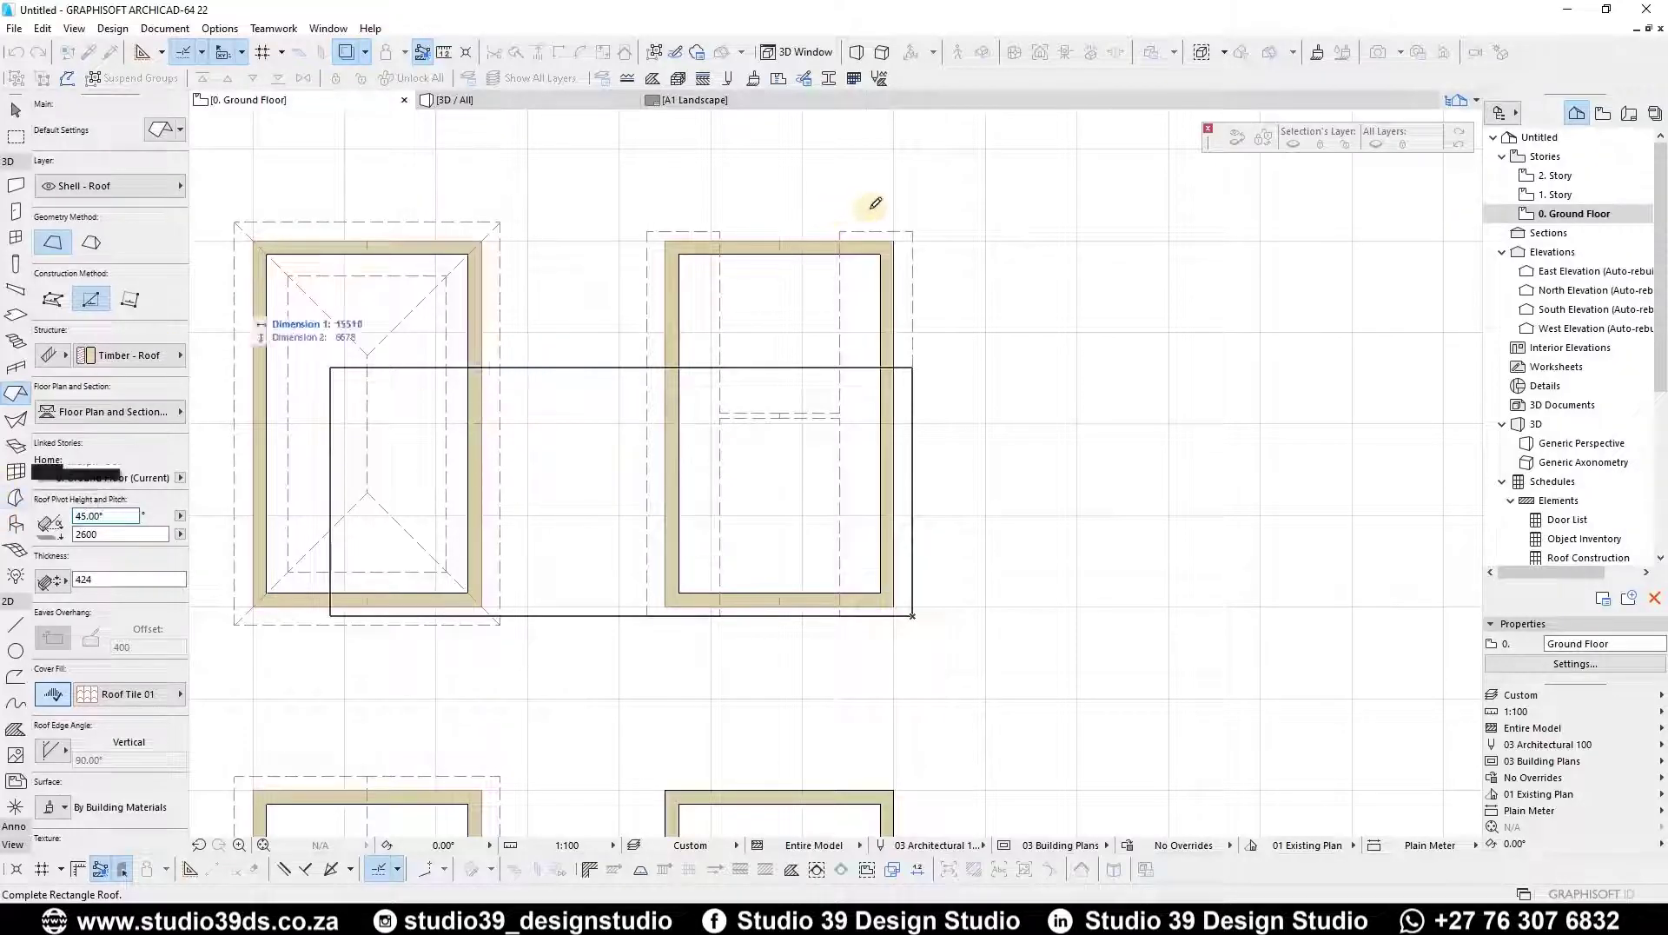
{"action": "left_click", "coordinate": [873, 257]}
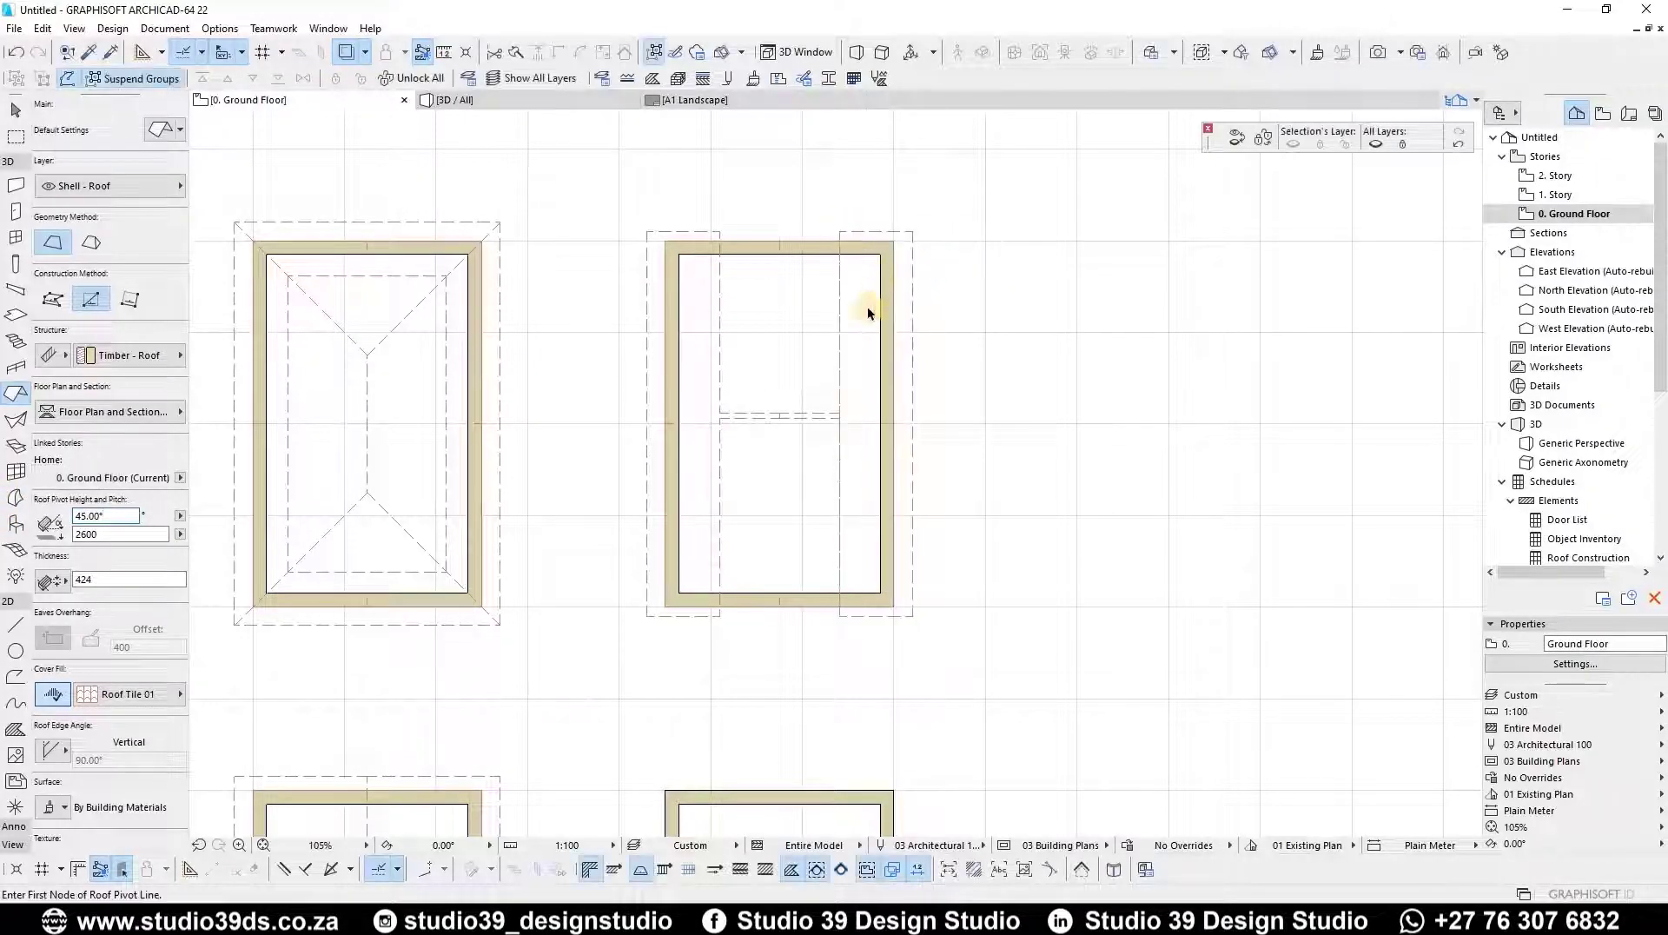
- Delete the original cut-open 45° gable roof with its middle strip
{"action": "key", "text": "Escape"}
{"action": "left_click", "coordinate": [795, 417]}
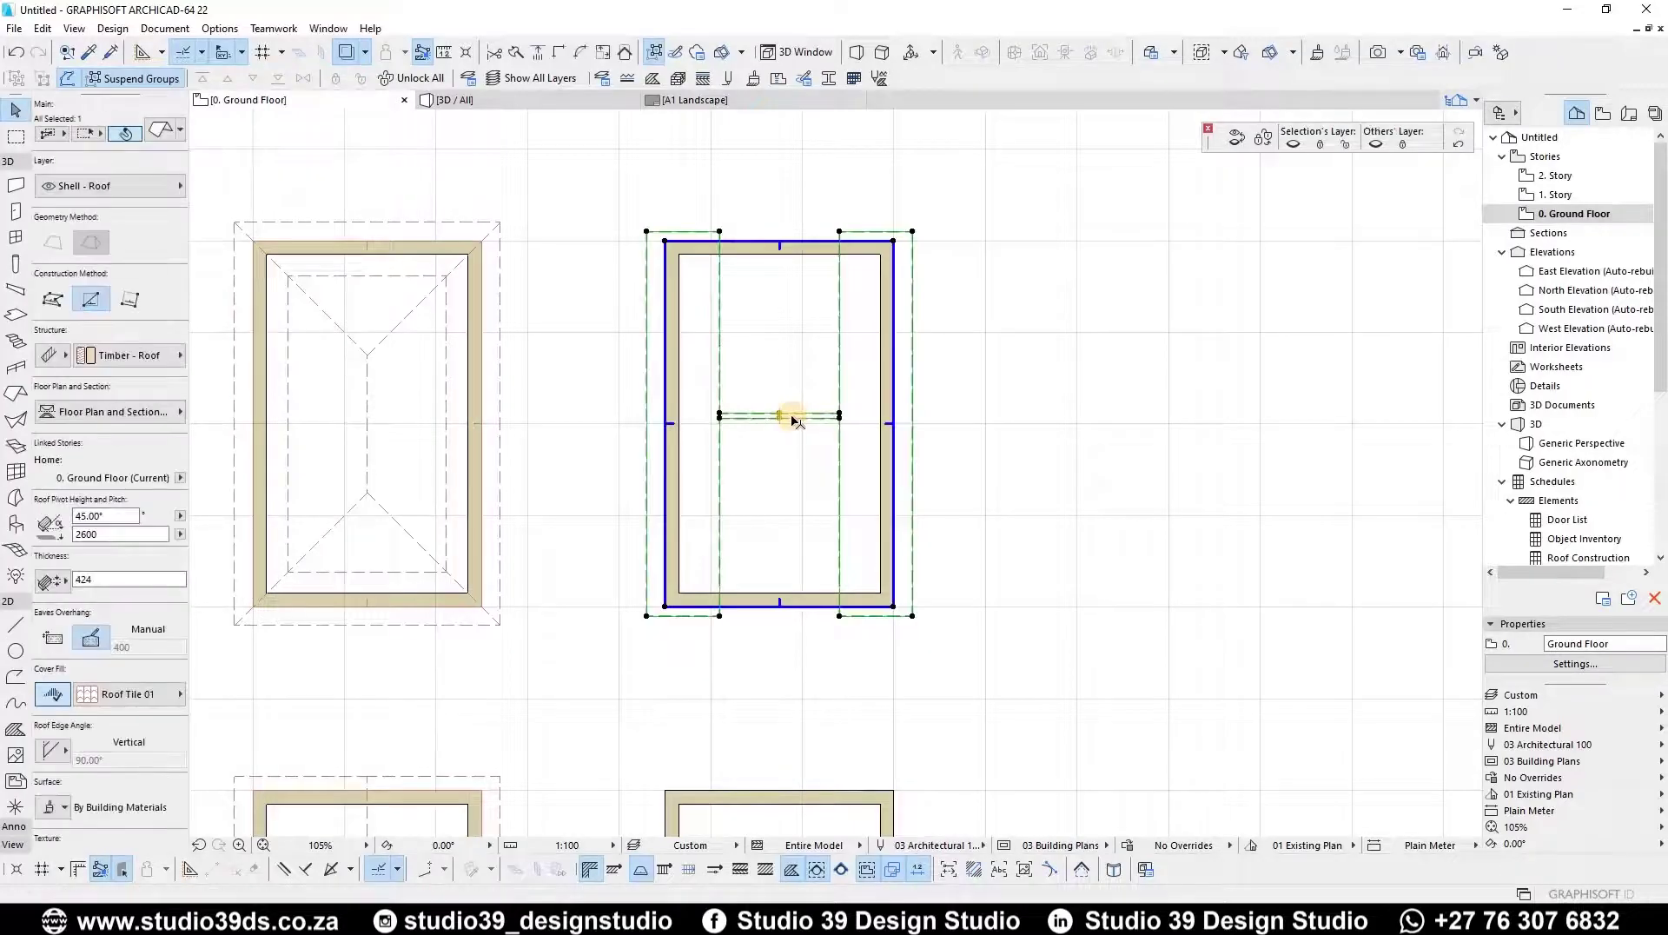
{"action": "key", "text": "Escape"}
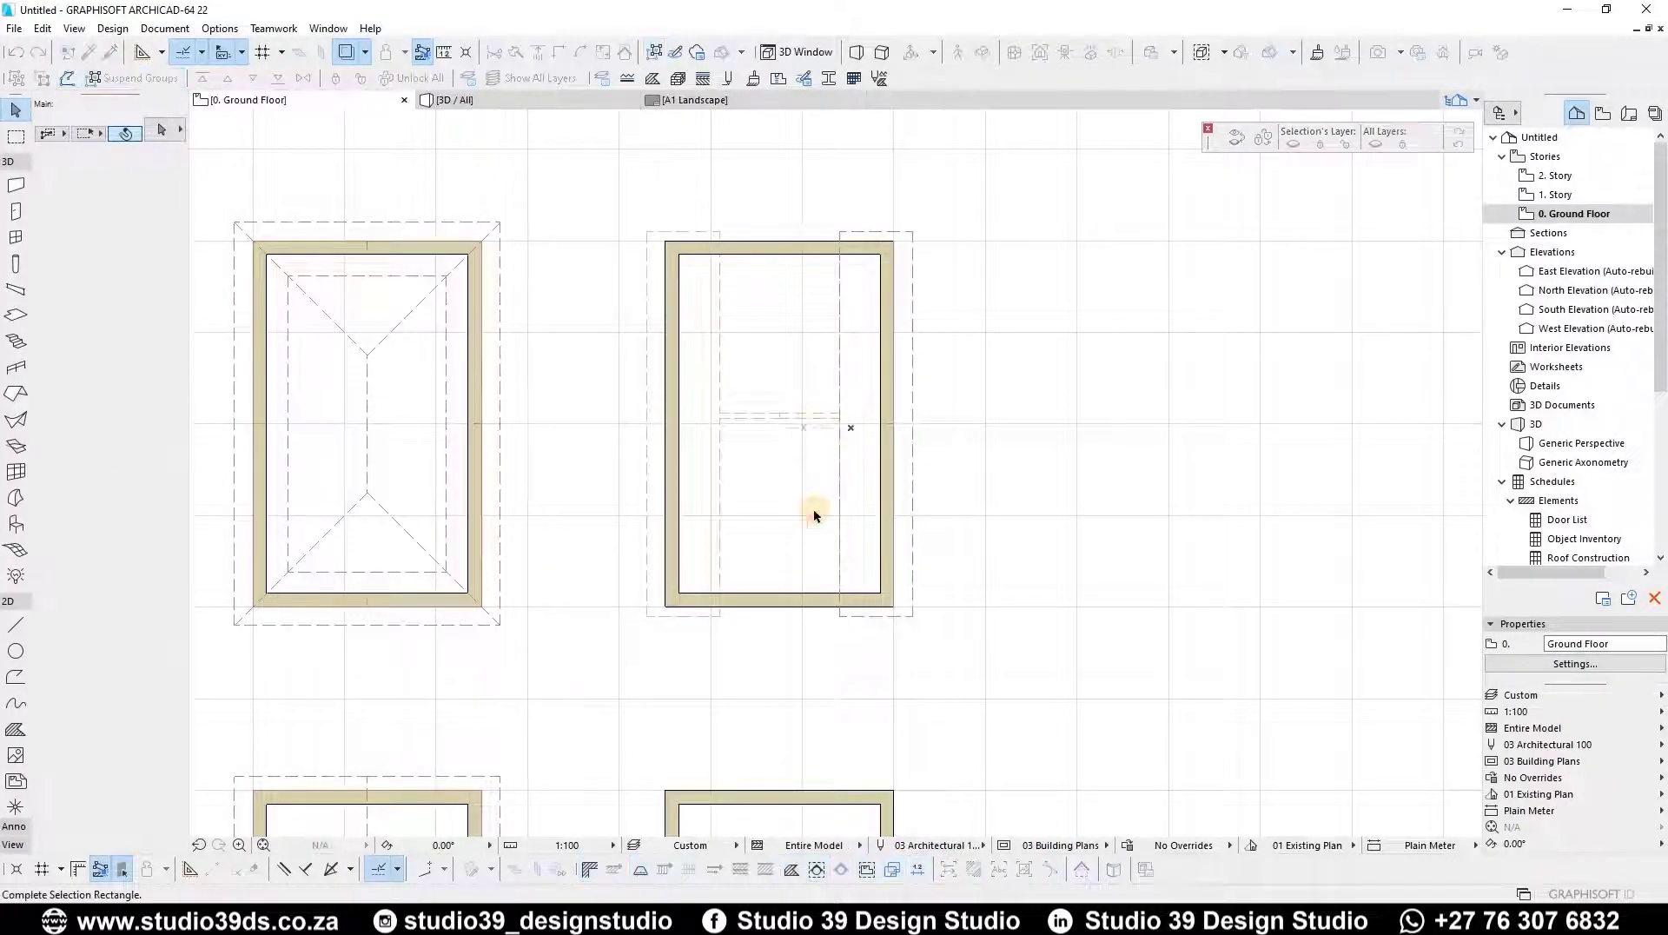
- Mirror a copy of the new 45° roof slope about the box's lengthwise centreline
{"action": "left_click", "coordinate": [816, 513]}
{"action": "key", "text": "ctrl+alt+m"}
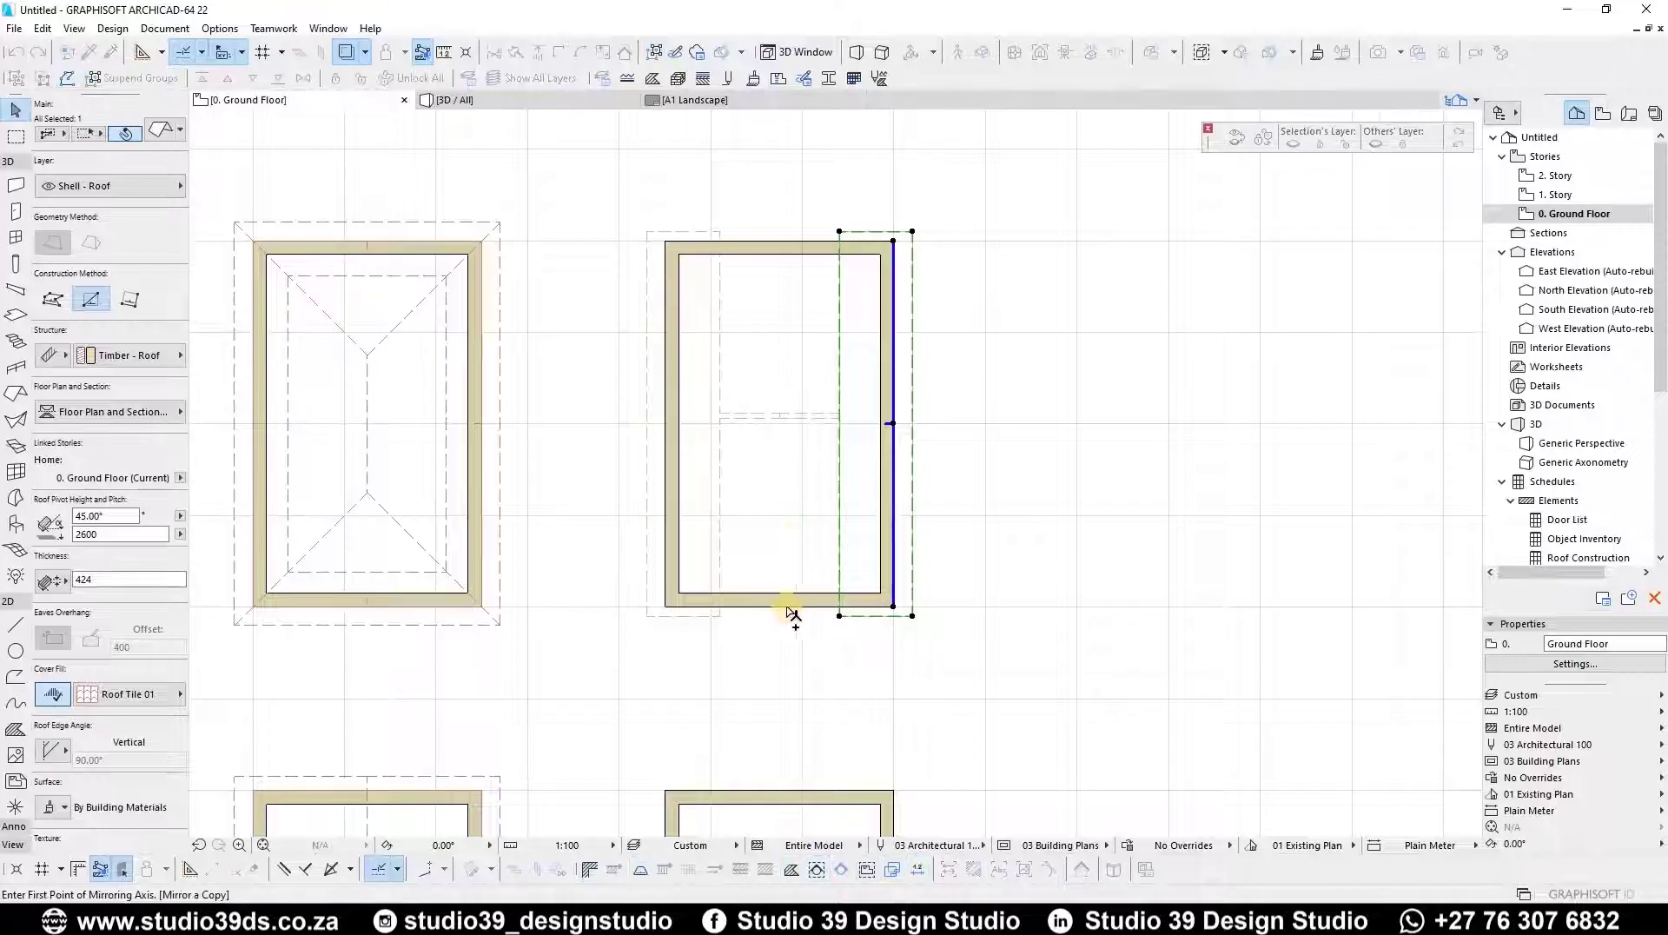
{"action": "left_click", "coordinate": [784, 324]}
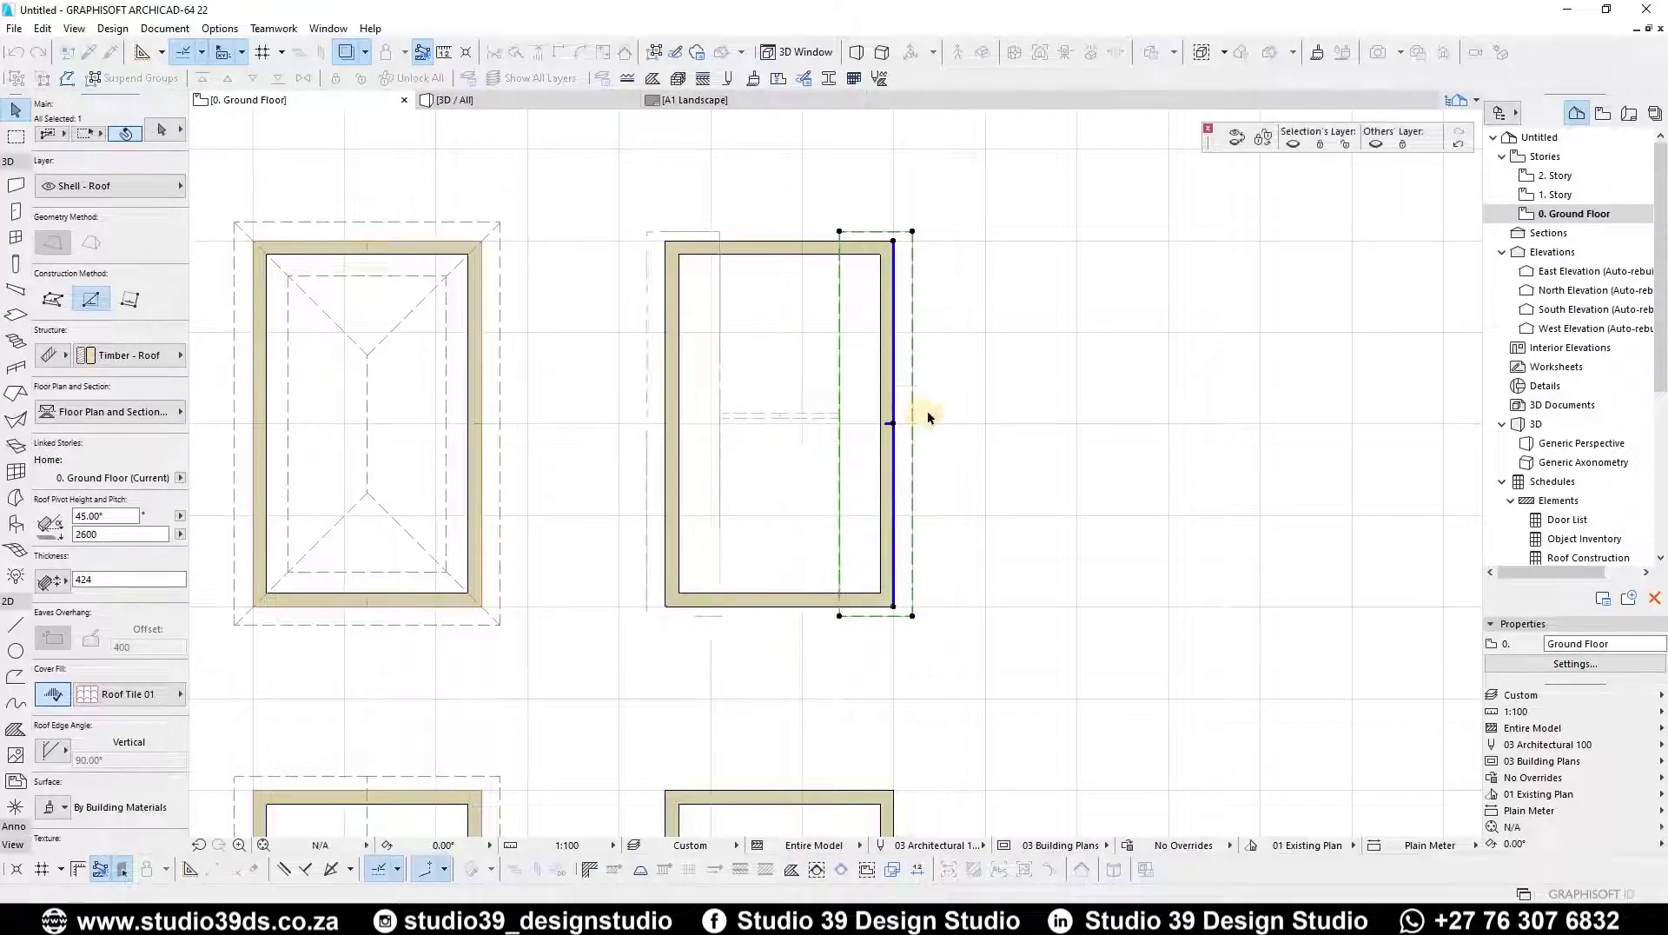
{"action": "key", "text": "Escape"}
- In 3D, select the box's two end walls and raise their tops above the roof ridge
{"action": "key", "text": "F3"}
{"action": "middle_click_drag", "start_coordinate": [793, 513], "coordinate": [714, 685], "text": "shift"}
{"action": "left_click", "coordinate": [667, 601]}
{"action": "scroll", "coordinate": [652, 603], "scroll_direction": "up", "scroll_amount": 5}
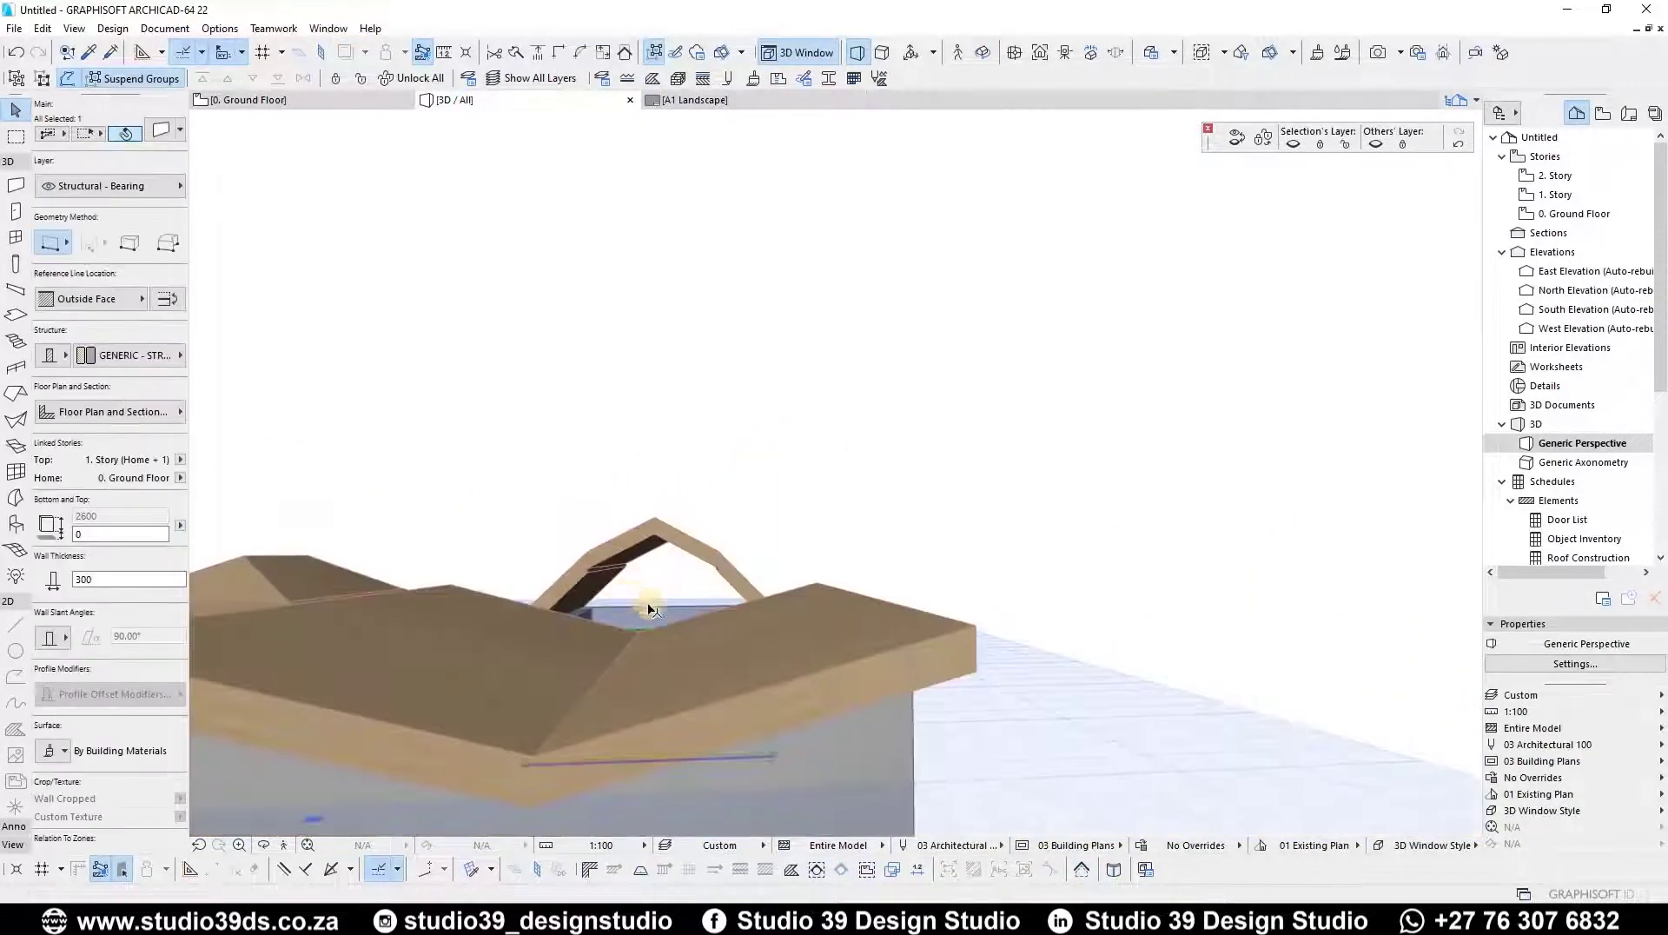
{"action": "left_click", "coordinate": [594, 635], "text": "shift"}
{"action": "middle_click_drag", "start_coordinate": [592, 636], "coordinate": [754, 755], "text": "shift"}
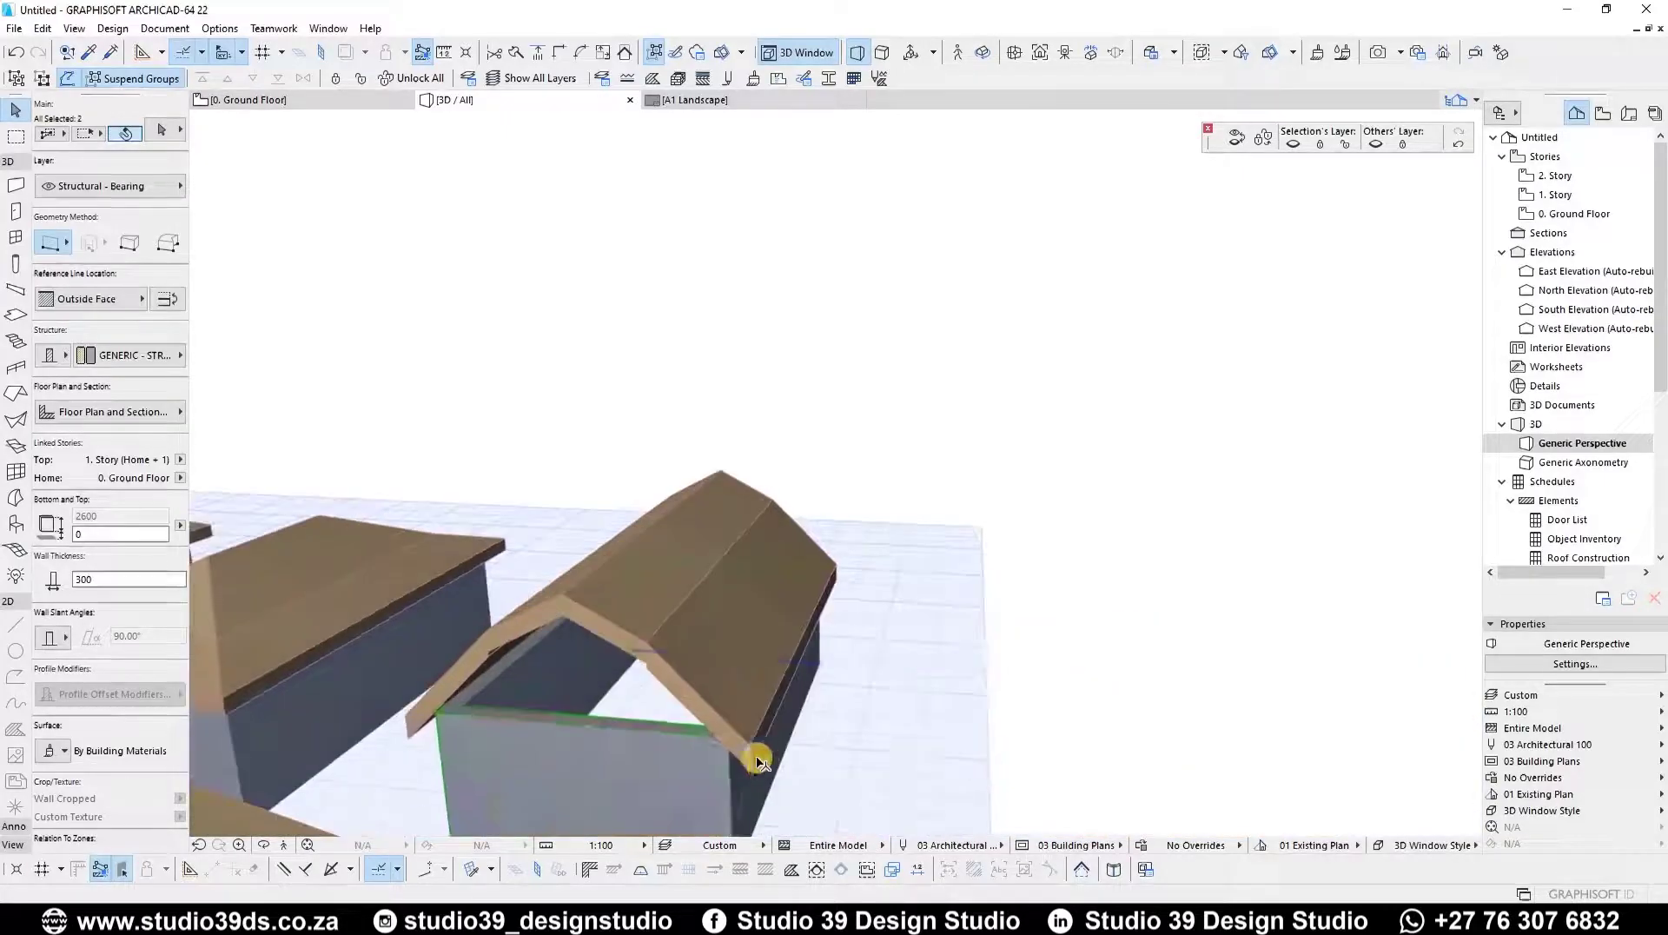
{"action": "left_click", "coordinate": [728, 740]}
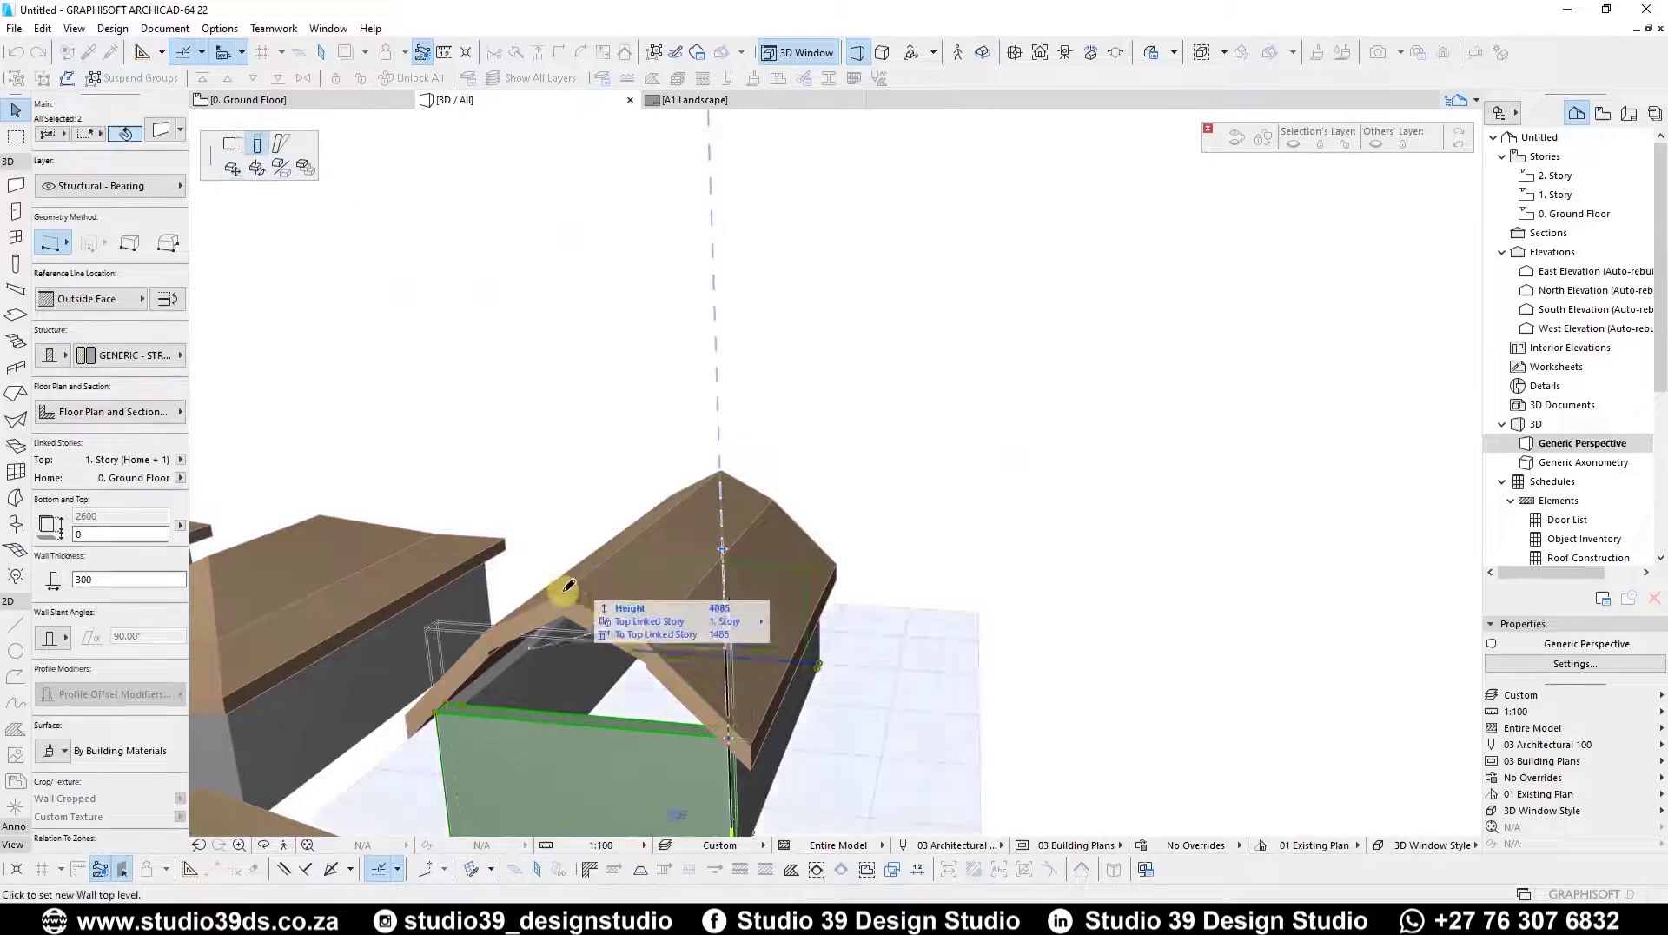
{"action": "left_click", "coordinate": [602, 571]}
- Add the ridge roof and both 45° slopes to the selection and trim the end walls to them, removing the wall parts above
{"action": "middle_click_drag", "start_coordinate": [605, 570], "coordinate": [570, 625], "text": "shift"}
{"action": "left_click", "coordinate": [643, 641], "text": "shift"}
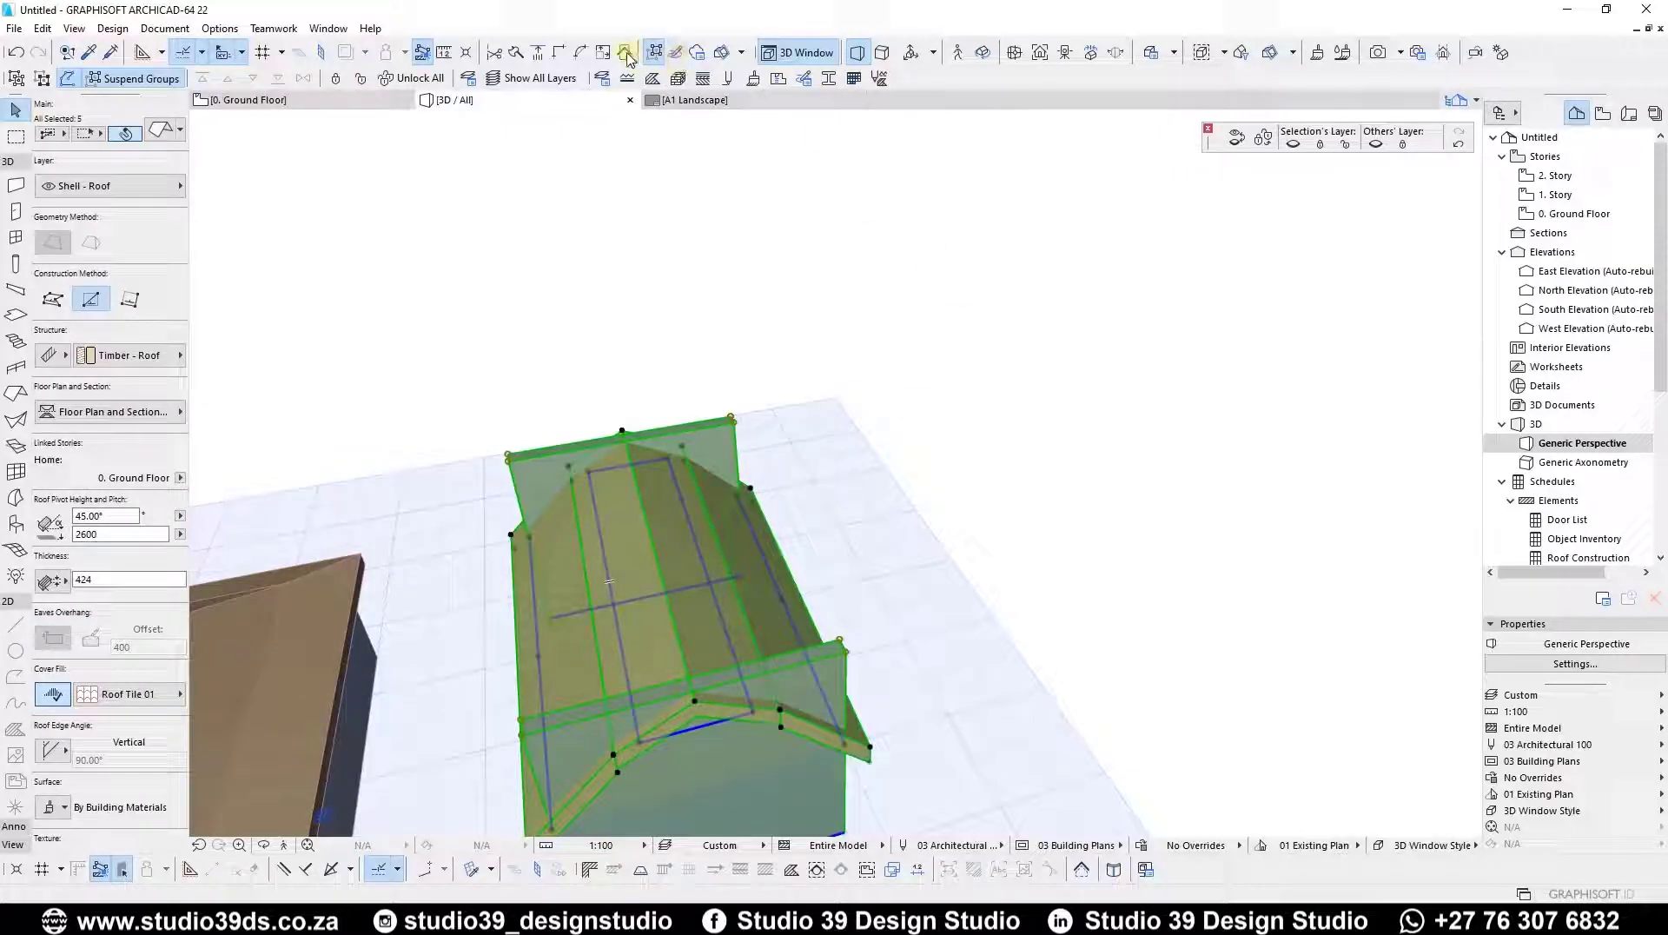
{"action": "left_click", "coordinate": [970, 382]}
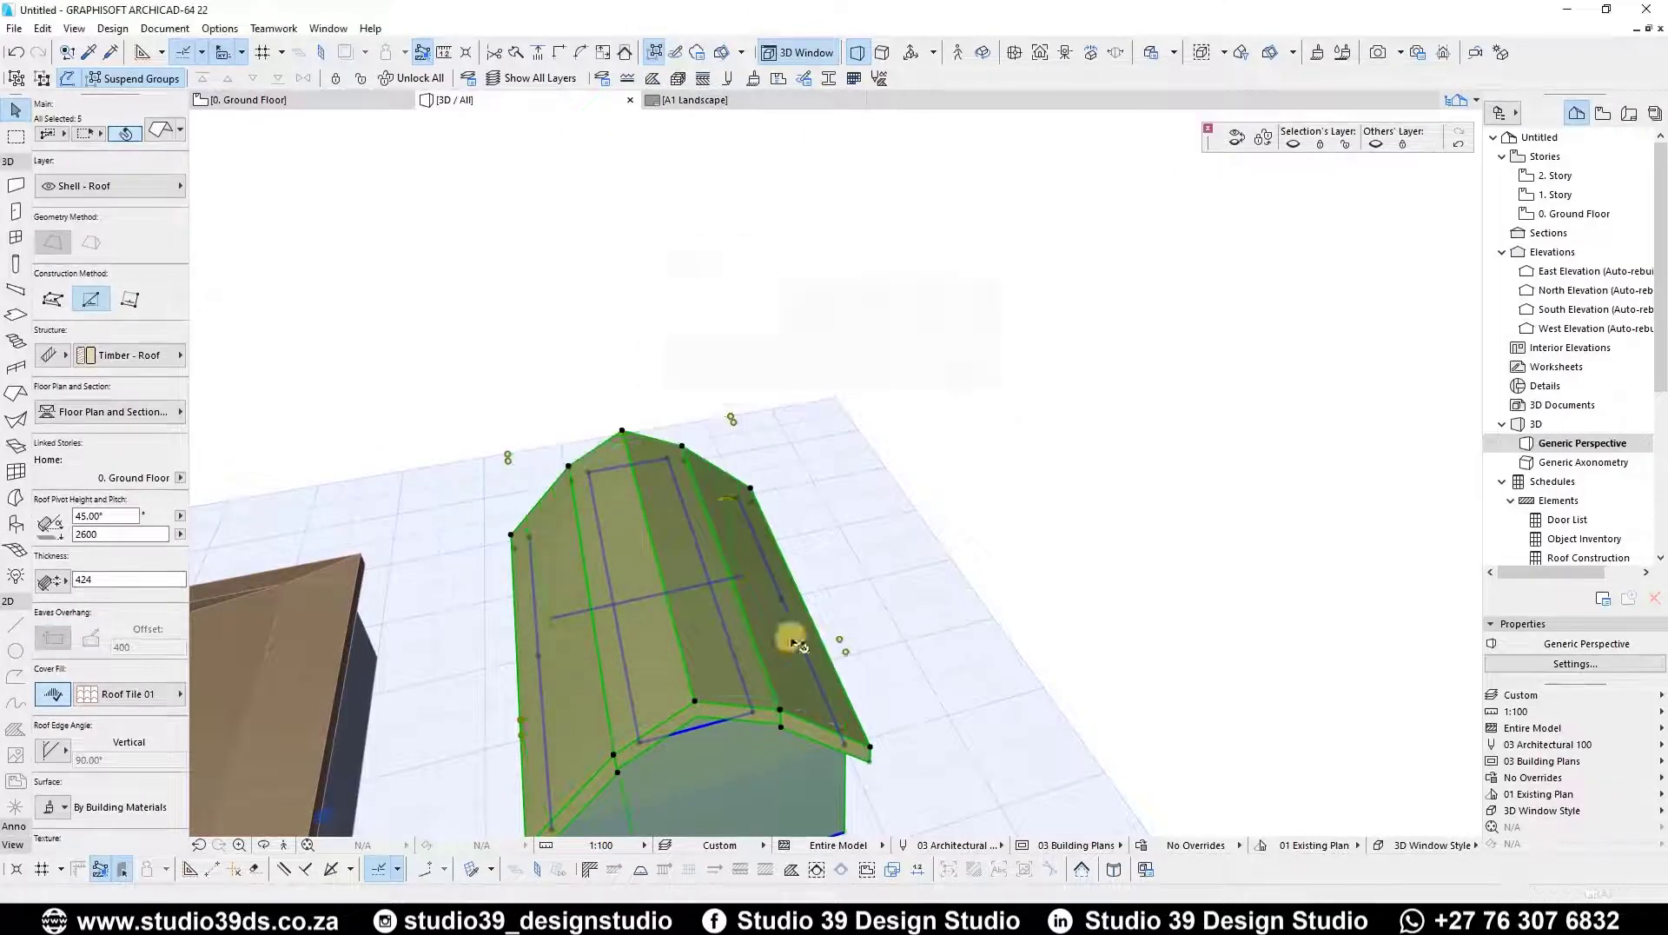
- Inspect the trimmed gable wall beneath the two-slope roof and review all the finished roof types in 3D
{"action": "middle_click_drag", "start_coordinate": [720, 469], "coordinate": [570, 492], "text": "shift"}
{"action": "scroll", "coordinate": [518, 464], "scroll_direction": "up", "scroll_amount": 8}
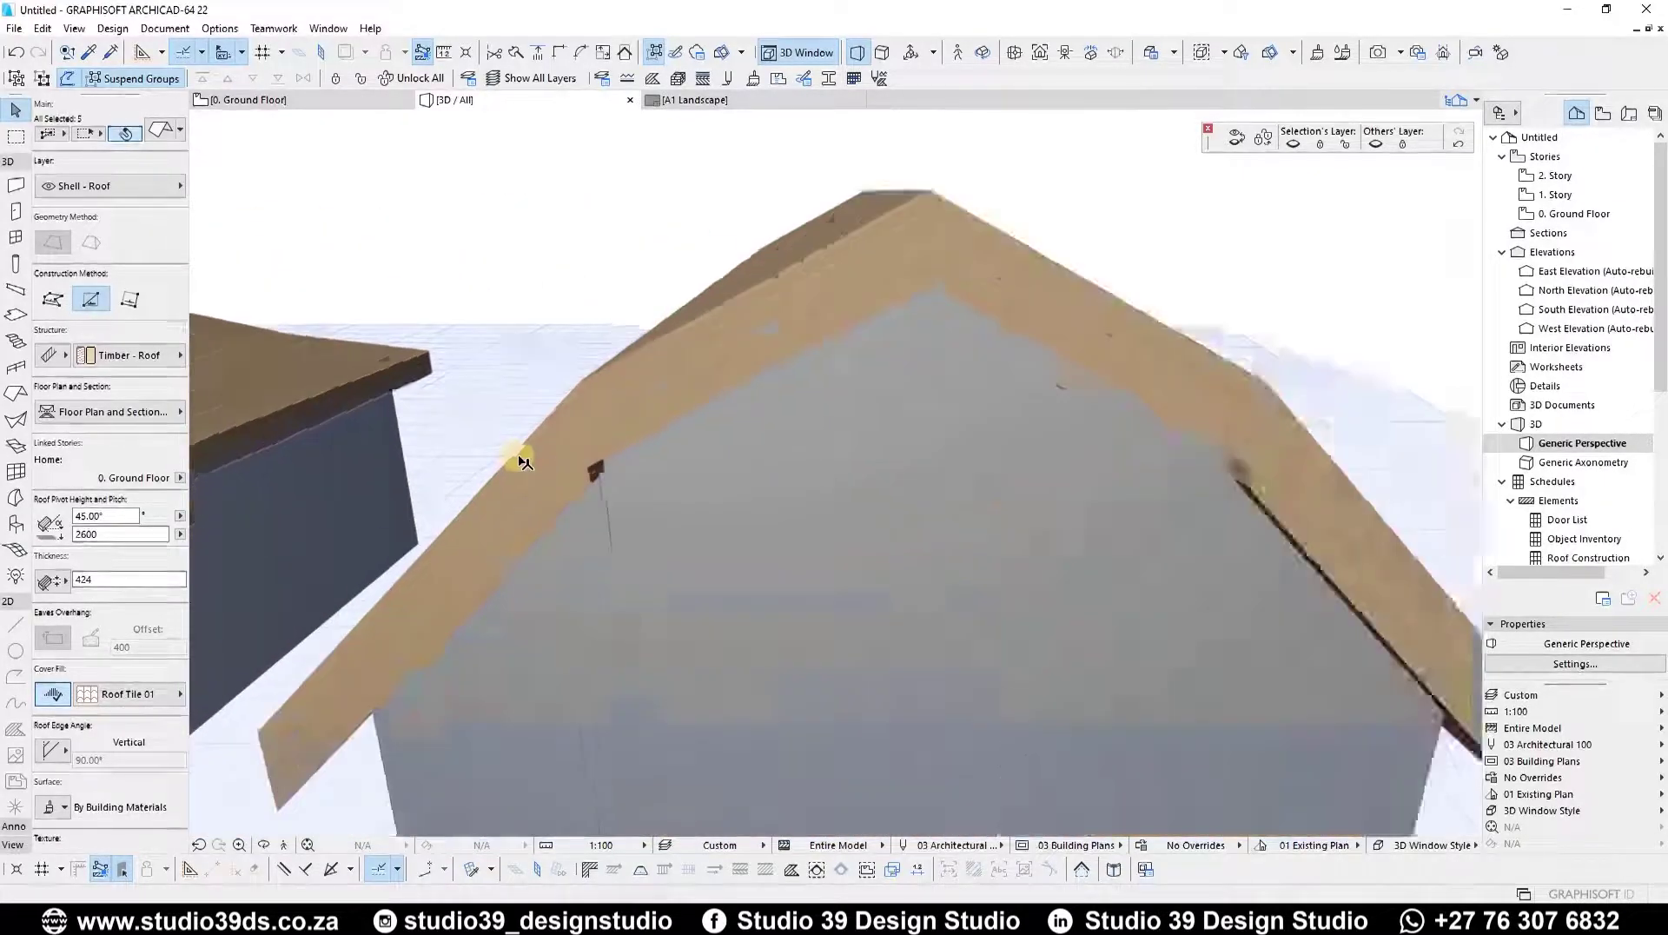
{"action": "scroll", "coordinate": [695, 513], "scroll_direction": "down", "scroll_amount": 5}
{"action": "key", "text": "Escape"}
{"action": "scroll", "coordinate": [693, 538], "scroll_direction": "down", "scroll_amount": 8}
{"action": "middle_click_drag", "start_coordinate": [693, 539], "coordinate": [516, 526], "text": "shift"}
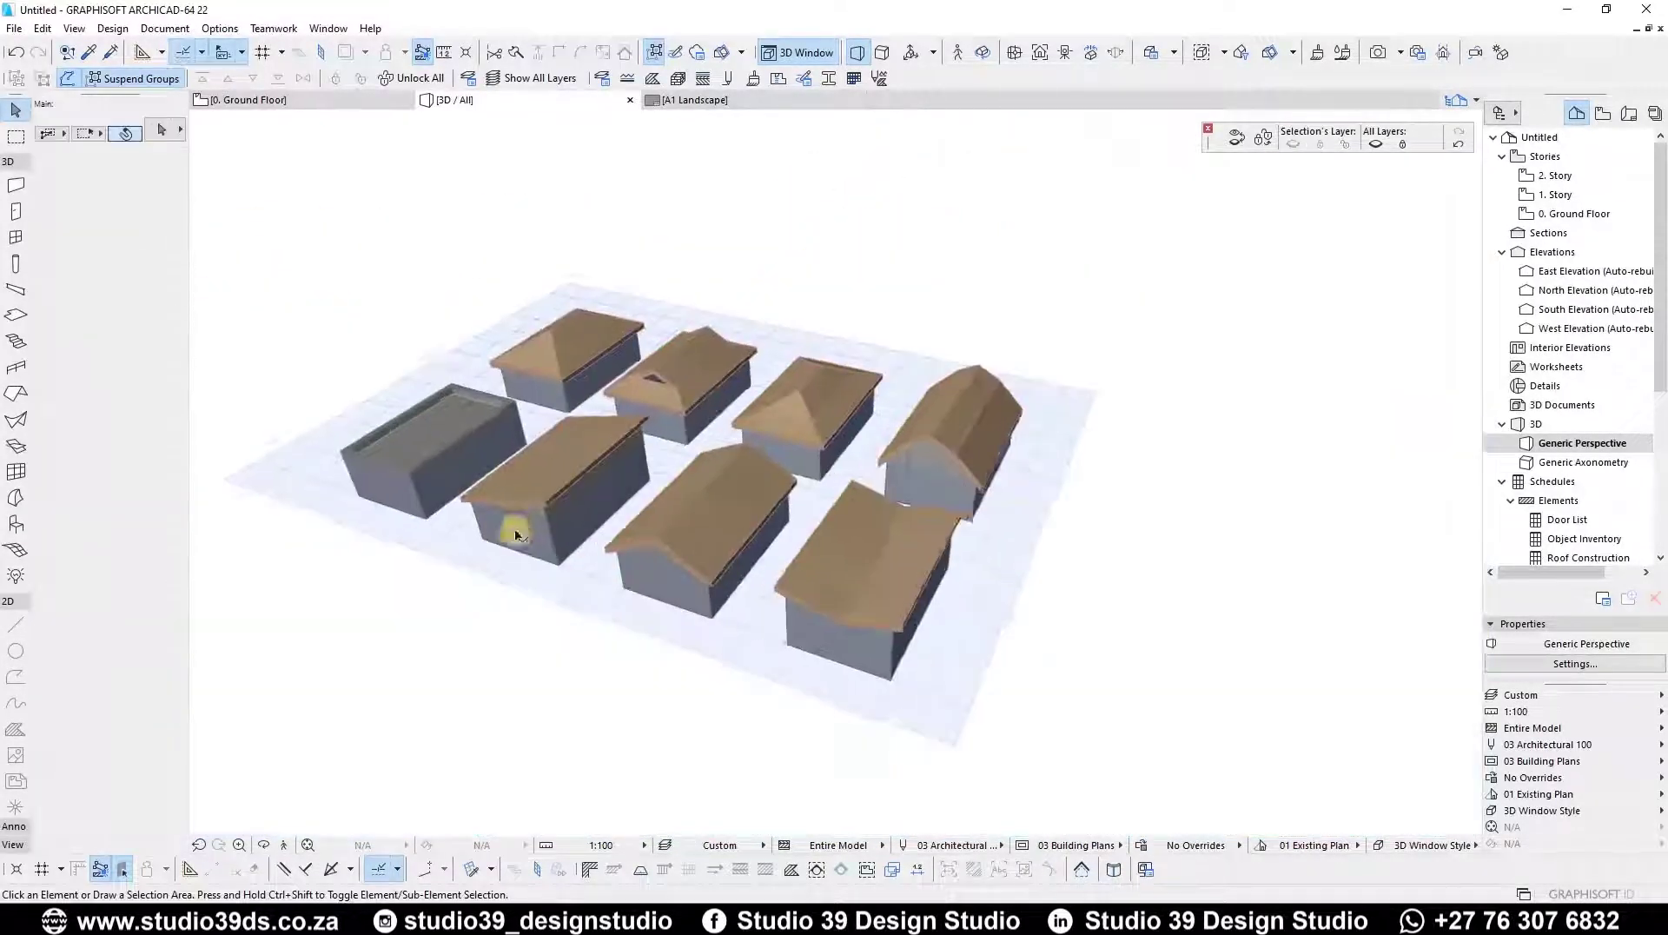
{"action": "scroll", "coordinate": [516, 526], "scroll_direction": "up", "scroll_amount": 3}
{"action": "middle_click_drag", "start_coordinate": [1038, 506], "coordinate": [754, 553], "text": "shift"}
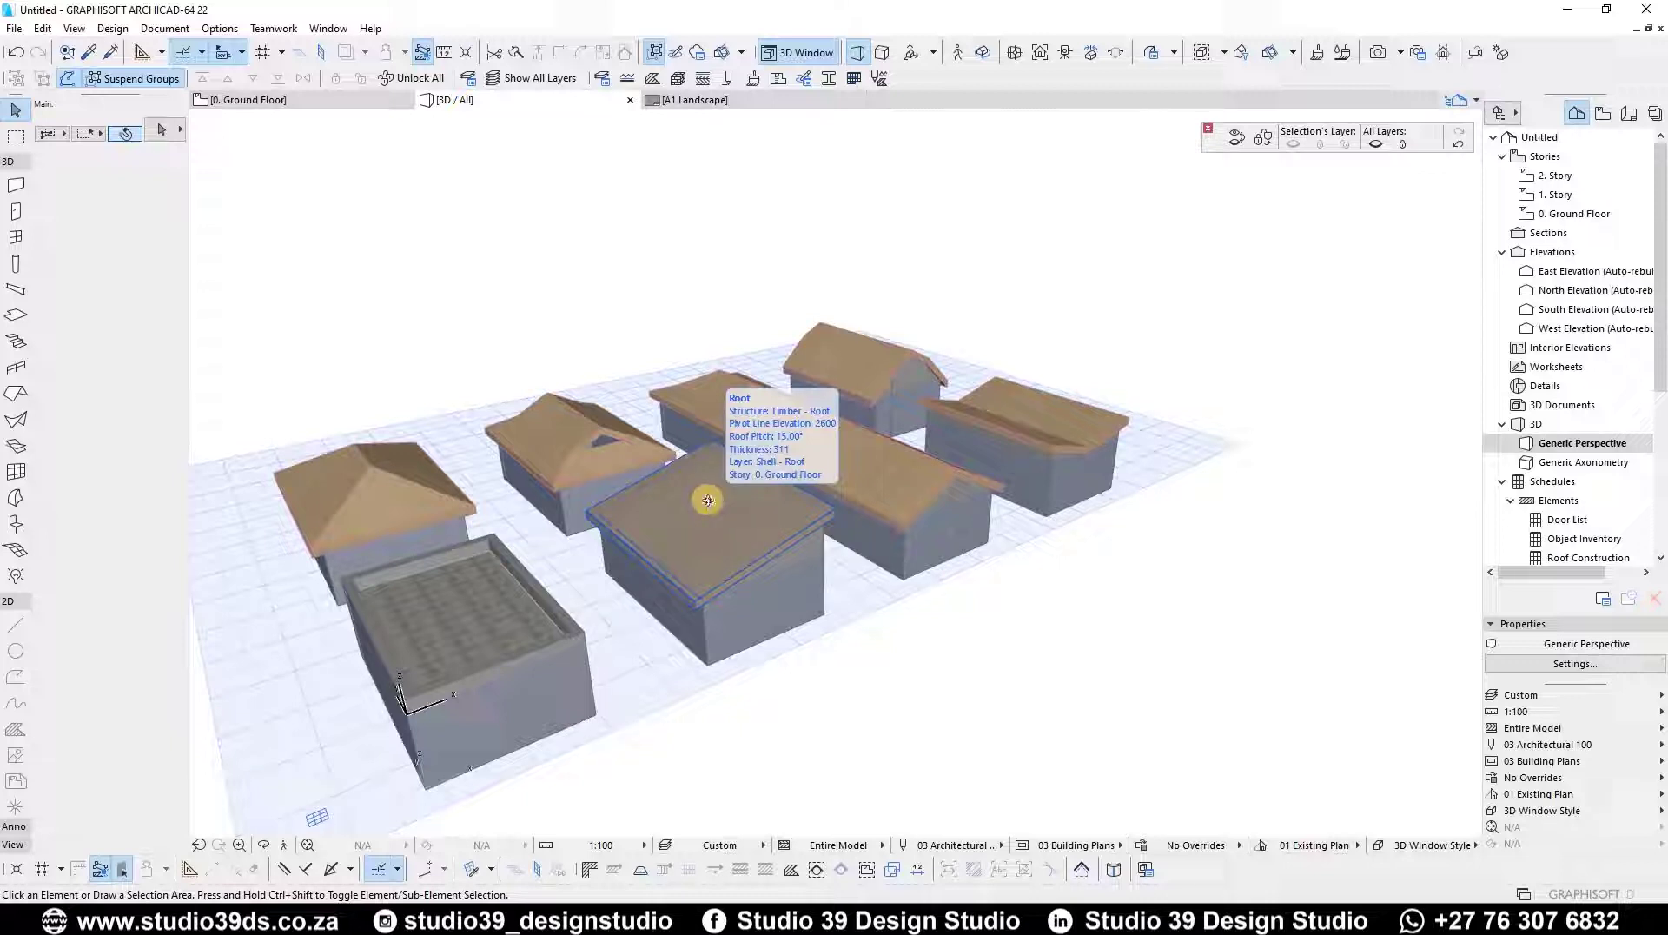
{"action": "middle_click_drag", "start_coordinate": [707, 500], "coordinate": [822, 510], "text": "shift"}
{"action": "middle_click_drag", "start_coordinate": [571, 561], "coordinate": [1083, 475], "text": "shift"}
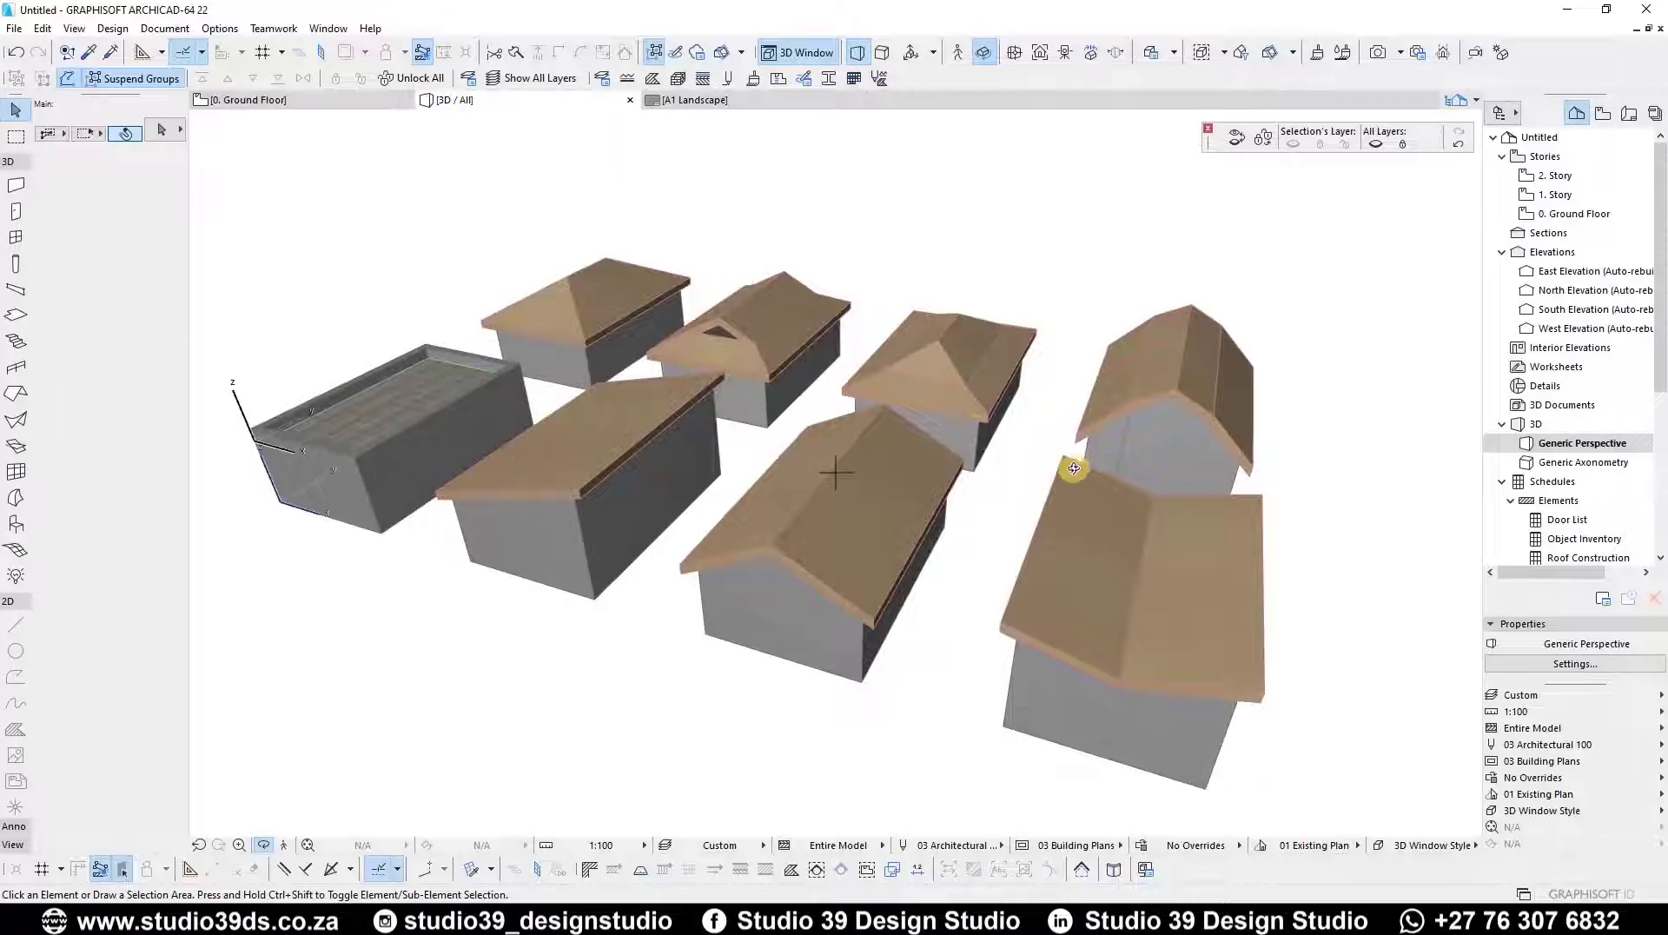
{"action": "middle_click_drag", "start_coordinate": [979, 467], "coordinate": [1285, 522], "text": "shift"}
{"action": "scroll", "coordinate": [1061, 417], "scroll_direction": "up", "scroll_amount": 1}
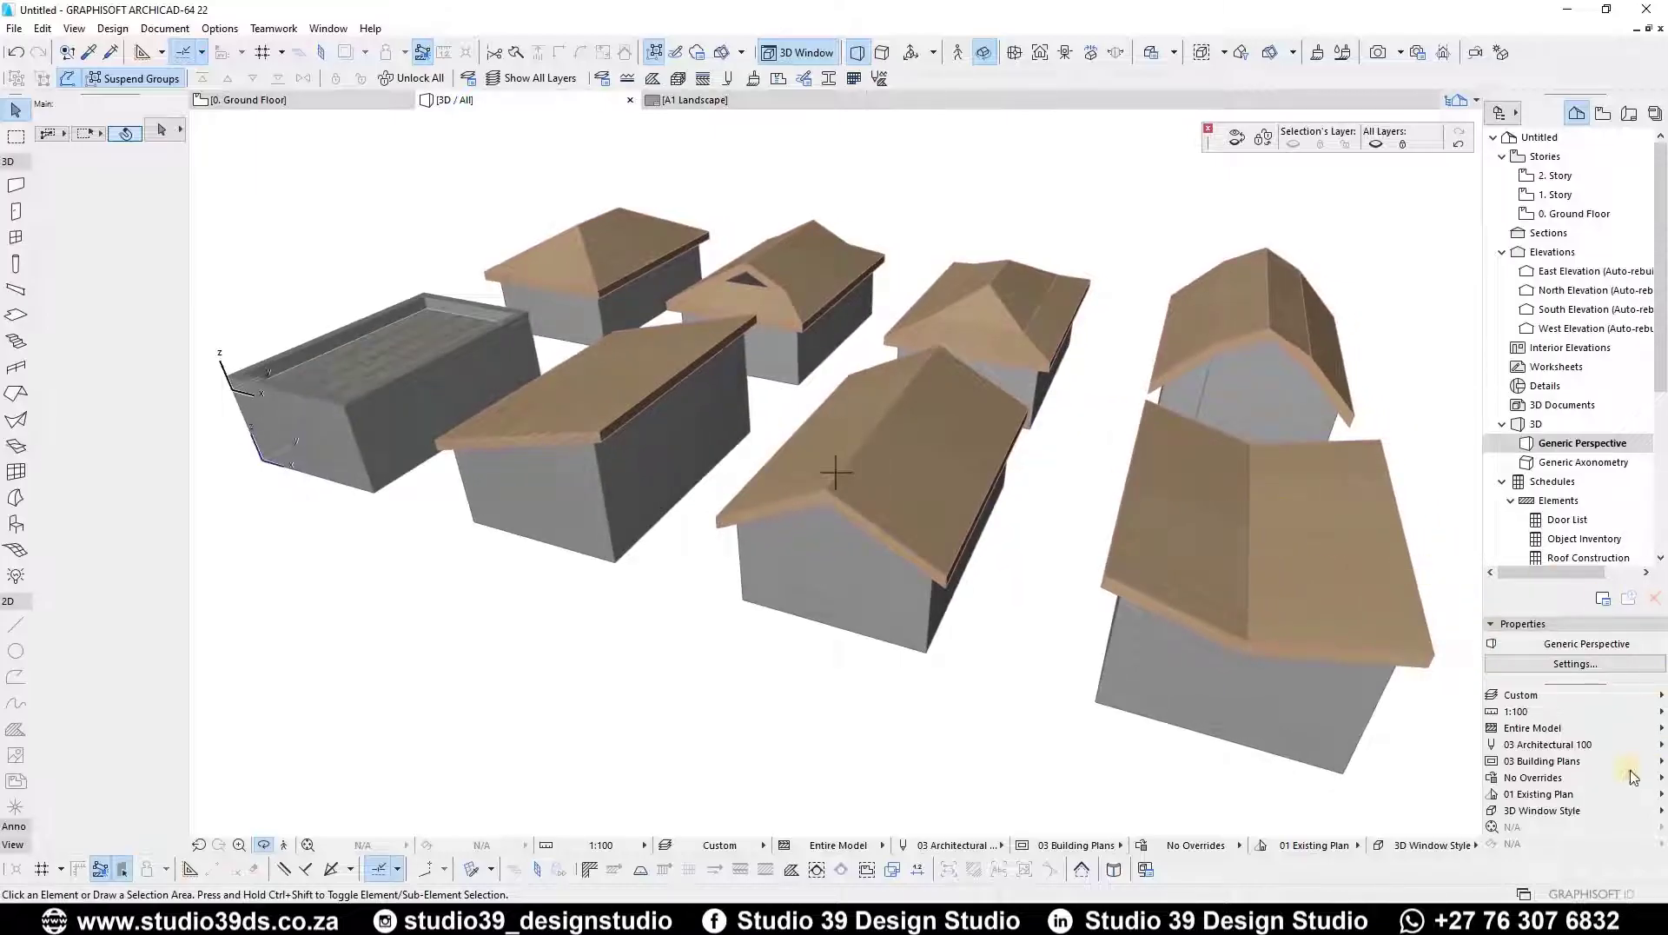